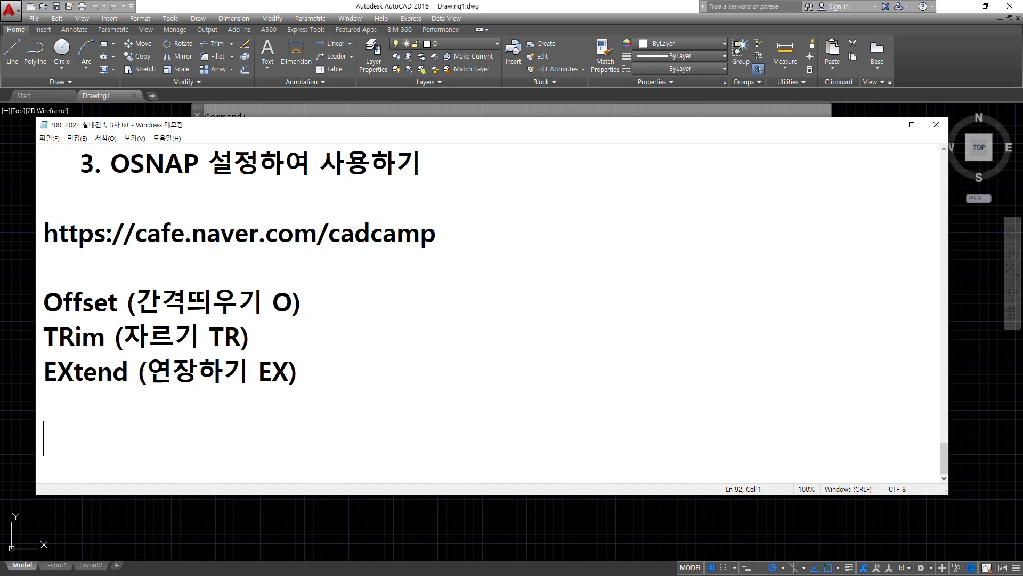
Step: Write the entry "LAyer(레이어, 도면층 LA)" on the blank line below the EXtend note
{"action": "type", "text": "LAy"}
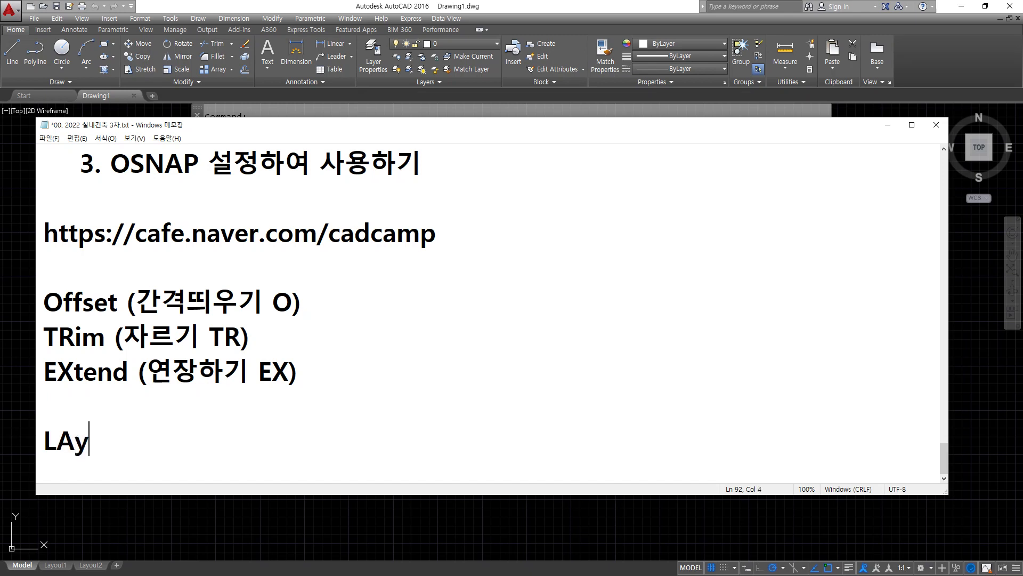
{"action": "type", "text": "er(레"}
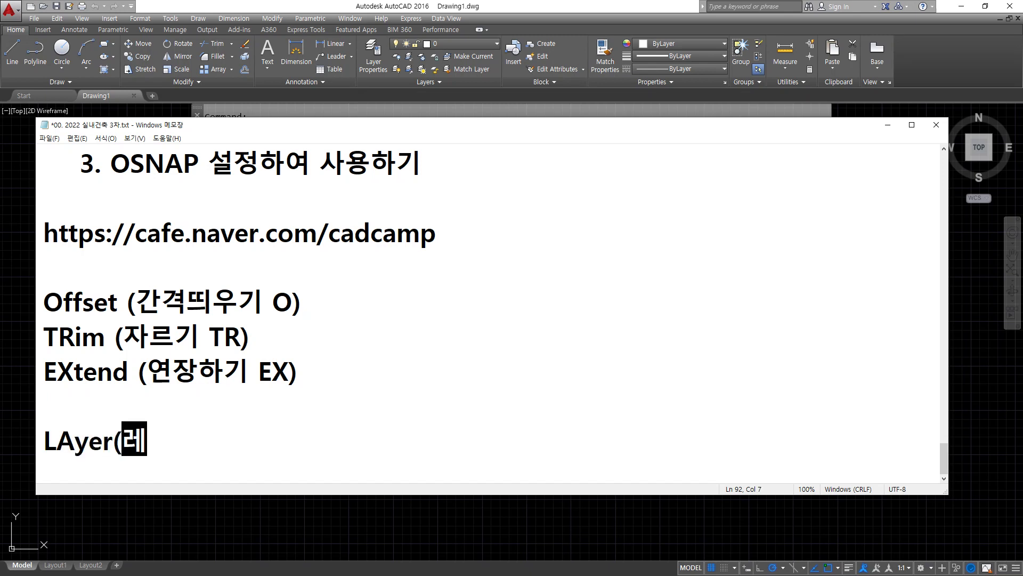
{"action": "type", "text": "이어, 도면ㅊ"}
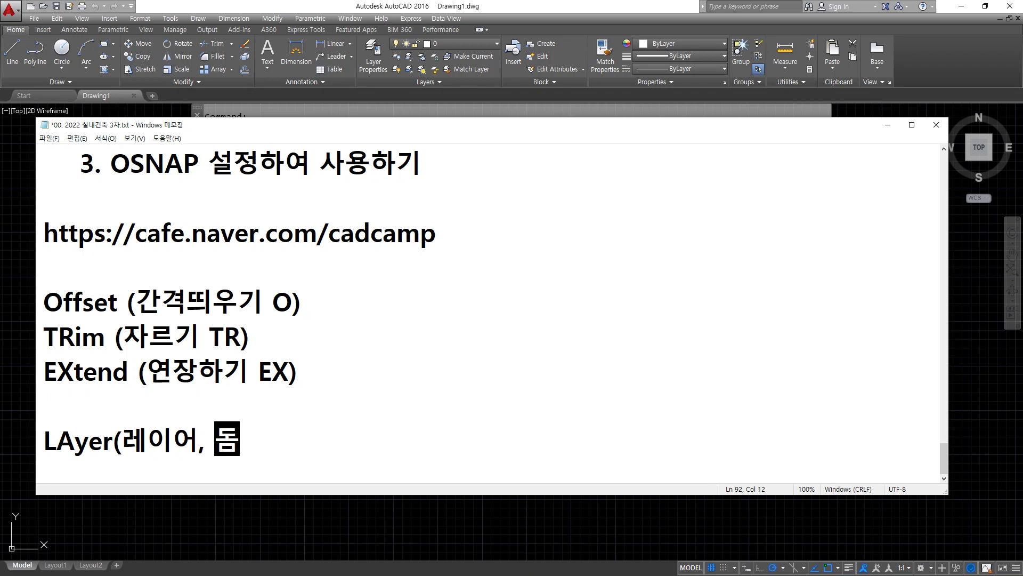
{"action": "type", "text": "층 ㅣ"}
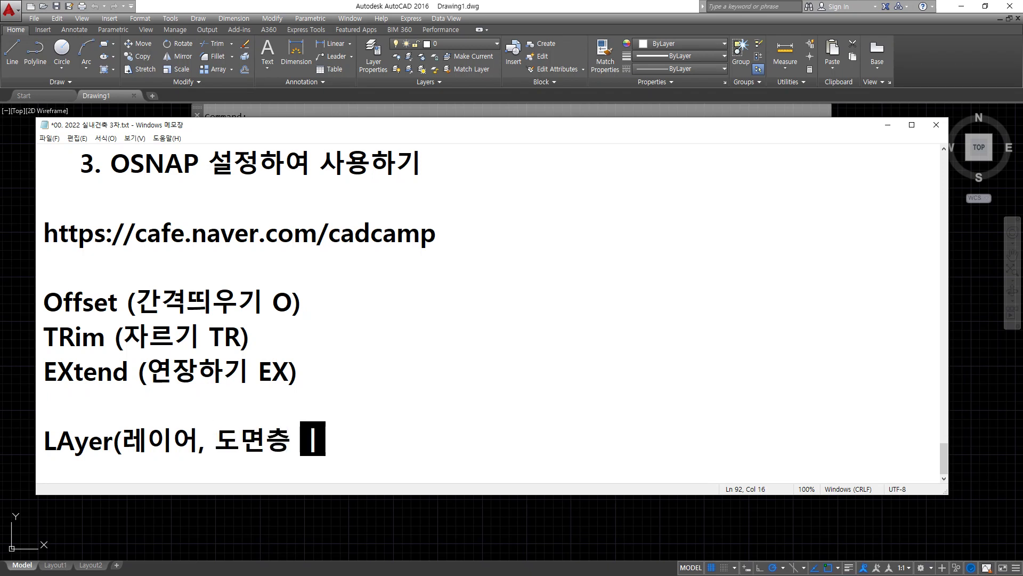
{"action": "key", "text": "BackSpace"}
{"action": "type", "text": "LA)"}
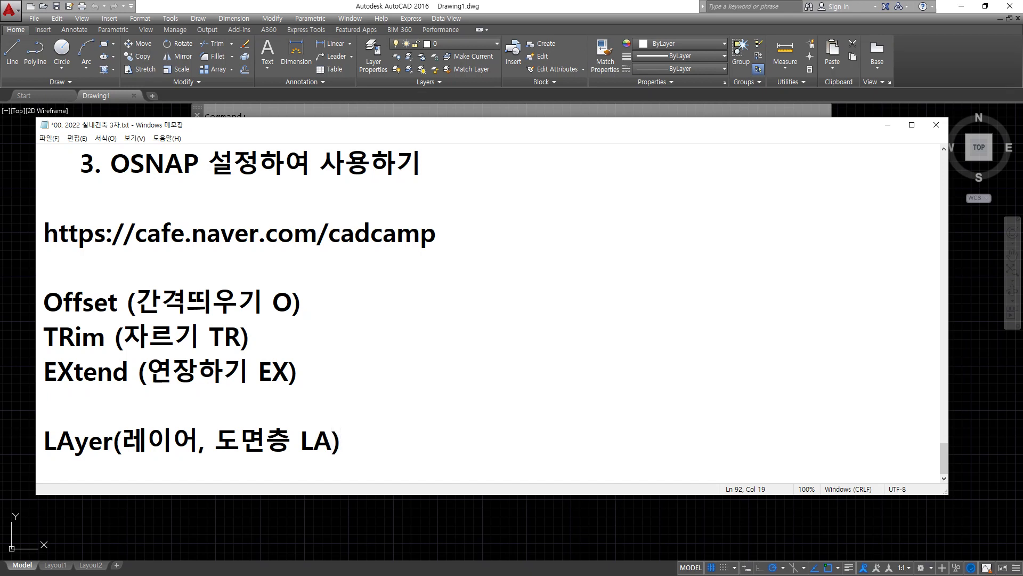
Step: Append " - 색상, 선의 모양(선종류), 선의 굵기" to the LAyer line
{"action": "type", "text": " - 색상, "}
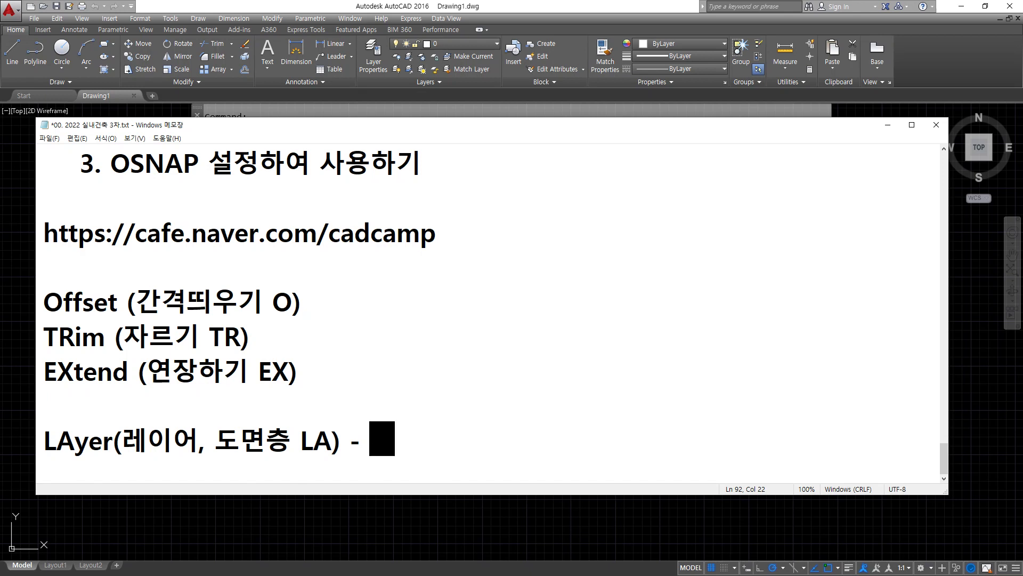
{"action": "type", "text": "선의 모양"}
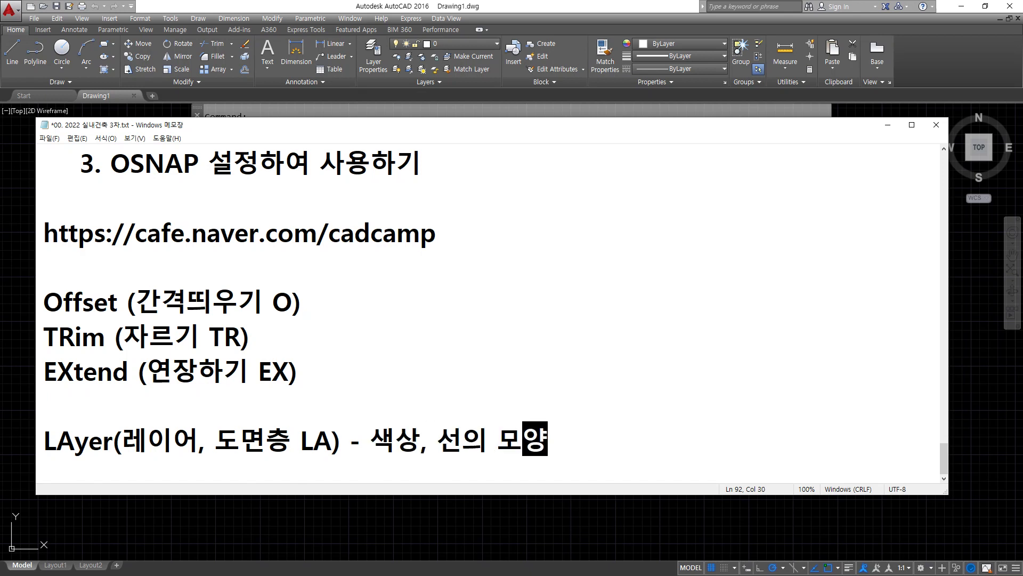
{"action": "type", "text": "(성"}
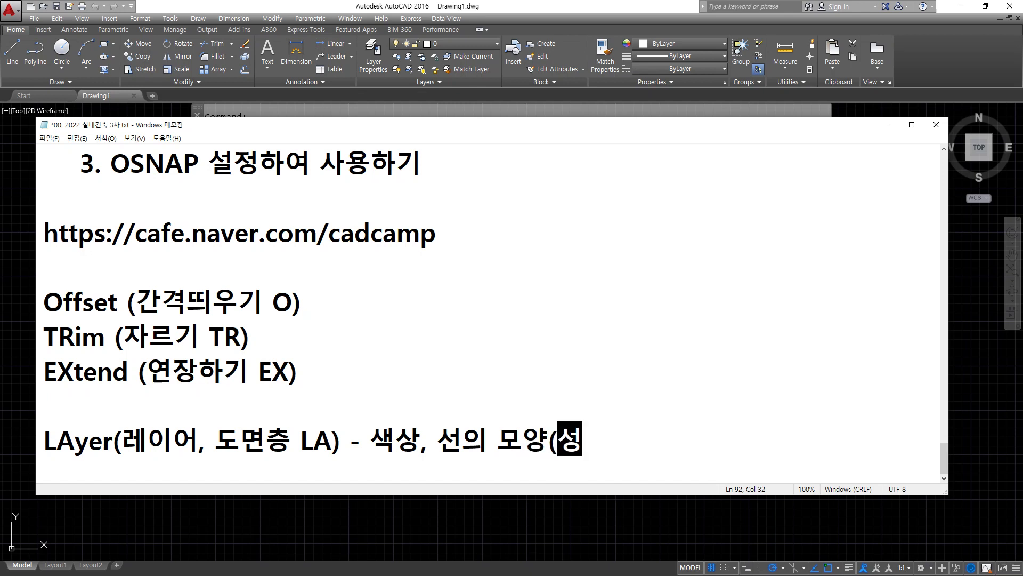
{"action": "type", "text": "ㅈ"}
{"action": "key", "text": "BackSpace"}
{"action": "key", "text": "BackSpace"}
{"action": "type", "text": "서ㅏㄴ"}
{"action": "key", "text": "BackSpace"}
{"action": "key", "text": "BackSpace"}
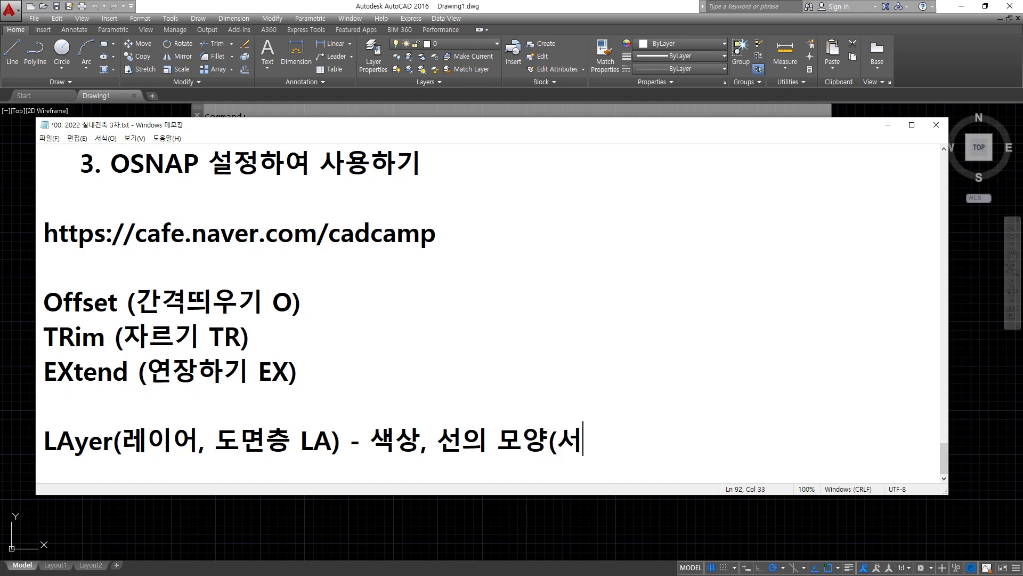
{"action": "type", "text": "ㄴ종류)"}
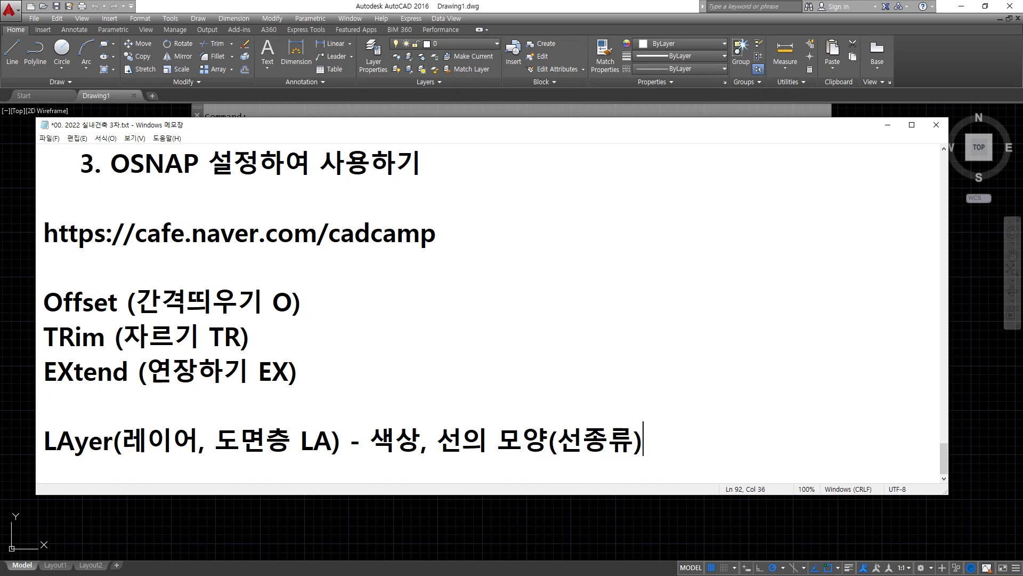
{"action": "type", "text": ", 선의 굴"}
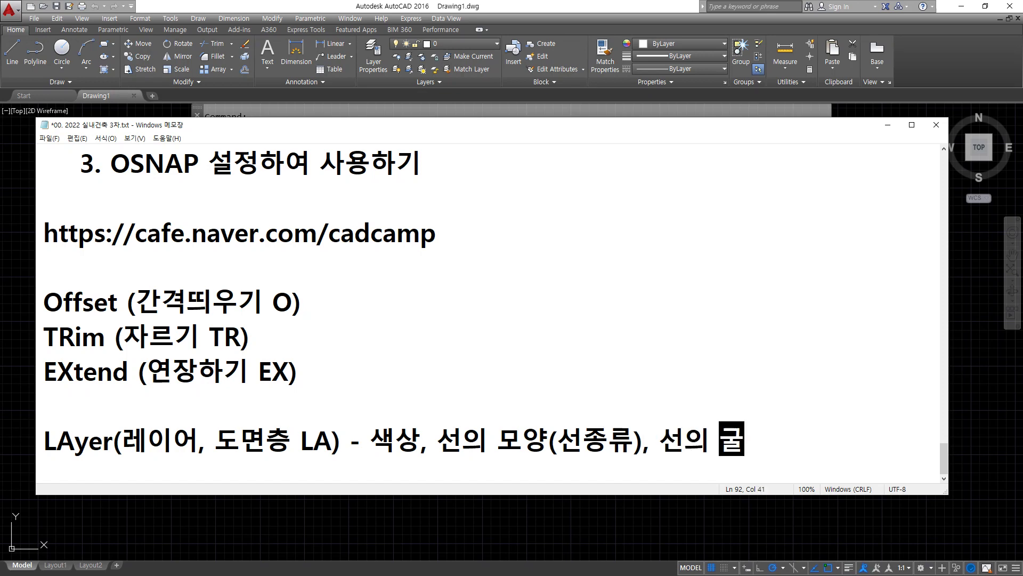
{"action": "type", "text": "ㄱㄱㅣ"}
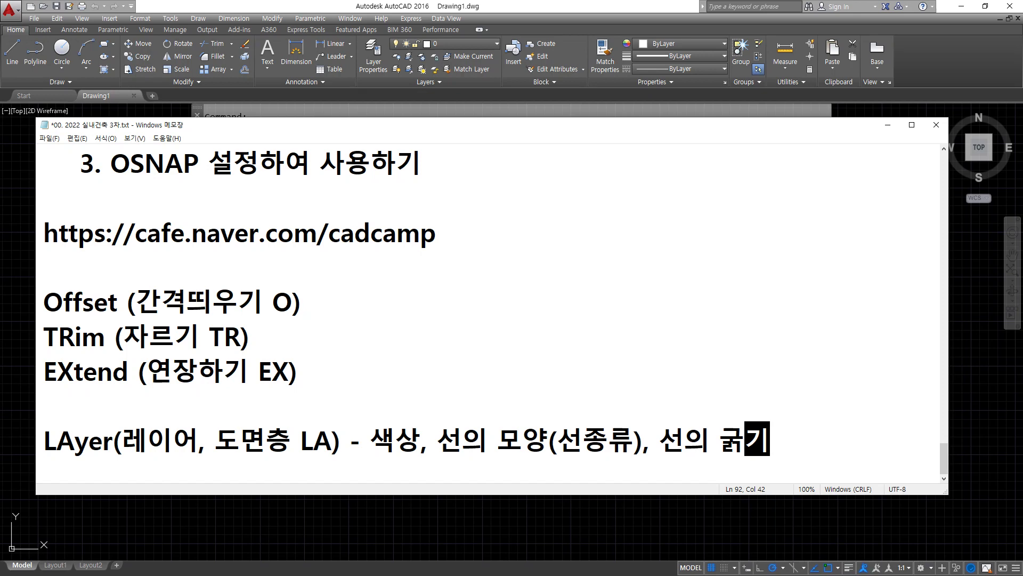
Step: Add the lines "color" and "LineType(선종류)" below the LAyer entry
{"action": "key", "text": "Return"}
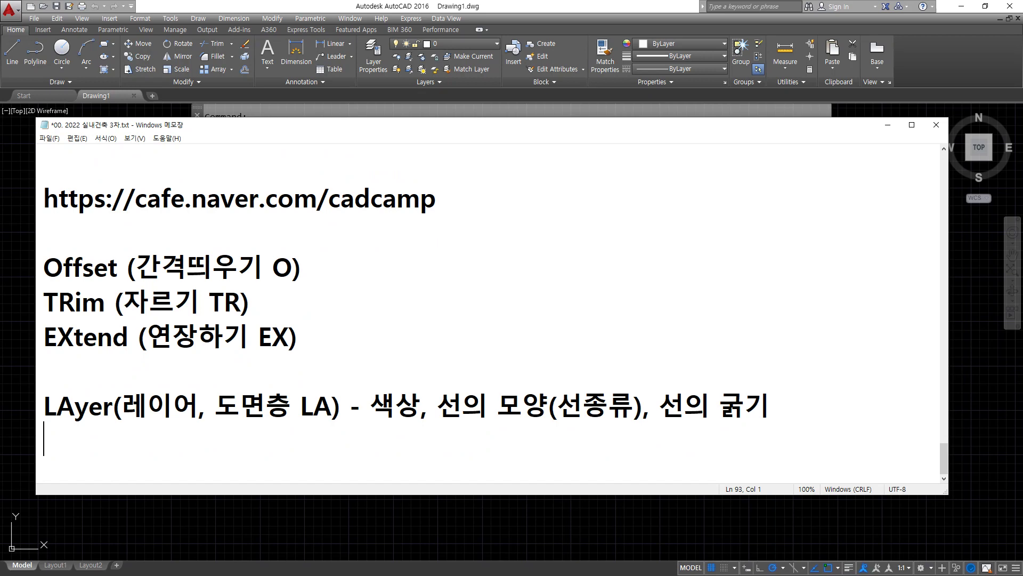
{"action": "type", "text": "color"}
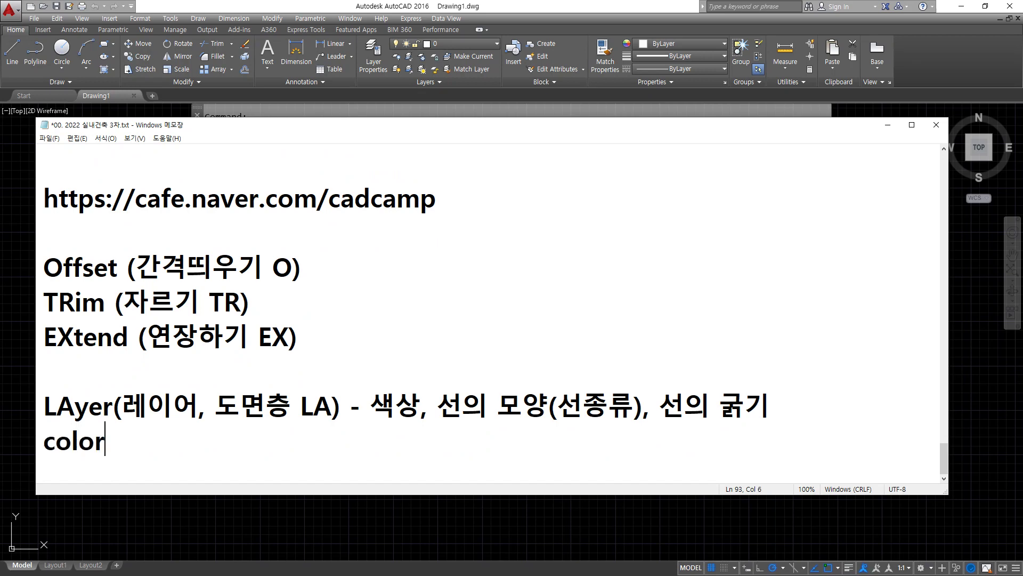
{"action": "key", "text": "Return"}
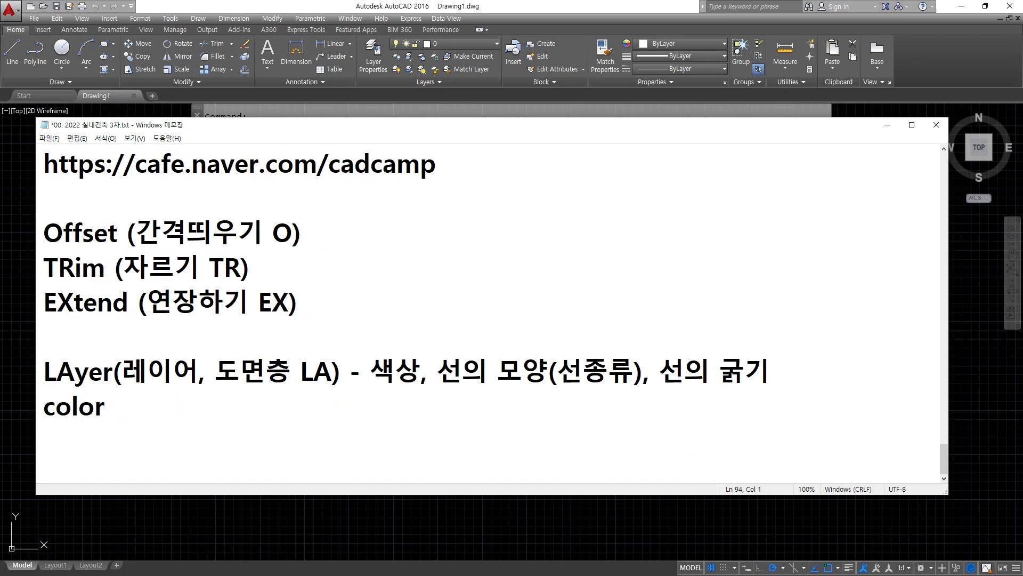
{"action": "type", "text": "LineType"}
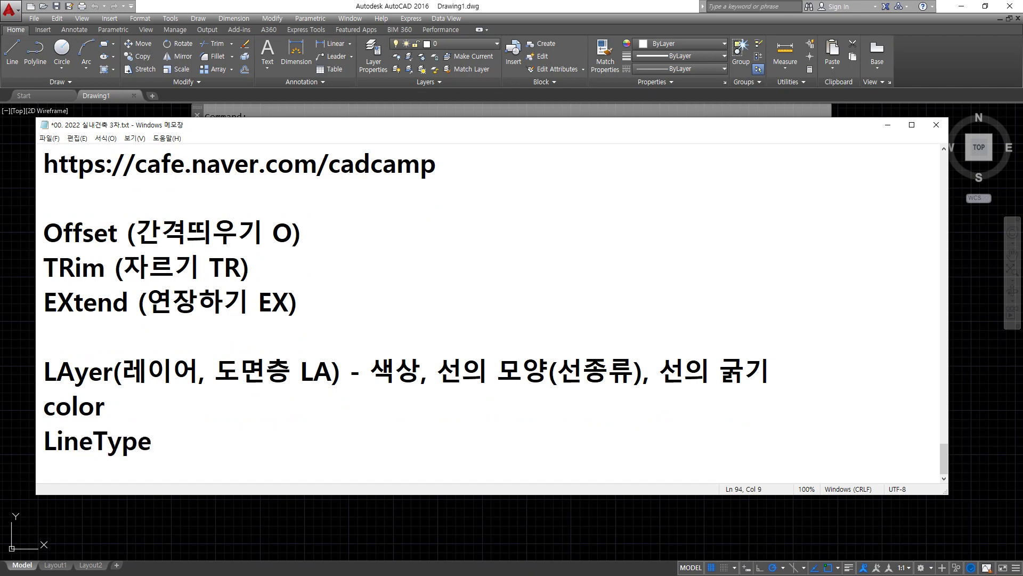
{"action": "type", "text": "(선모야"}
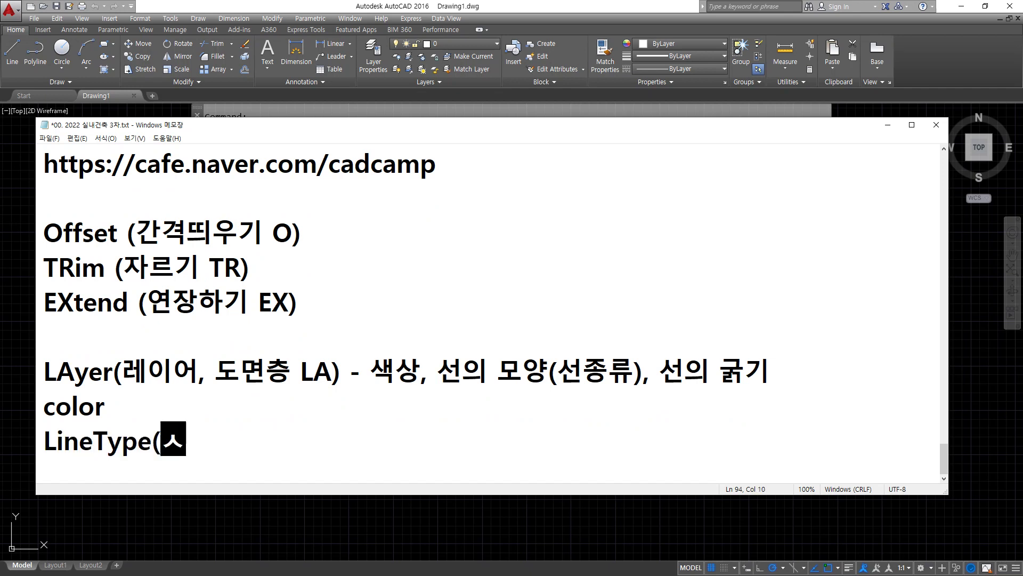
{"action": "key", "text": "BackSpace"}
{"action": "key", "text": "BackSpace"}
{"action": "key", "text": "BackSpace"}
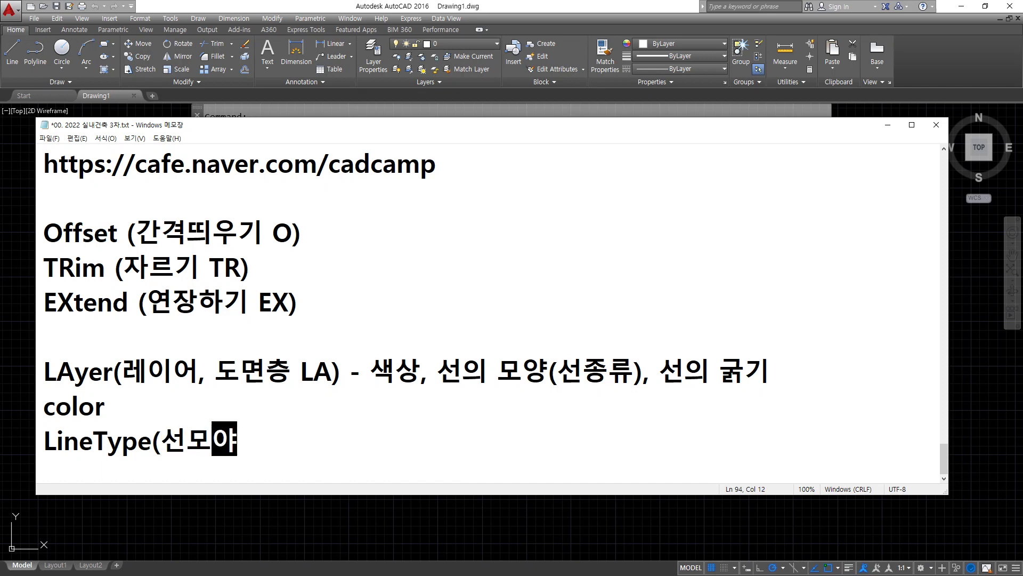
{"action": "type", "text": "종류)"}
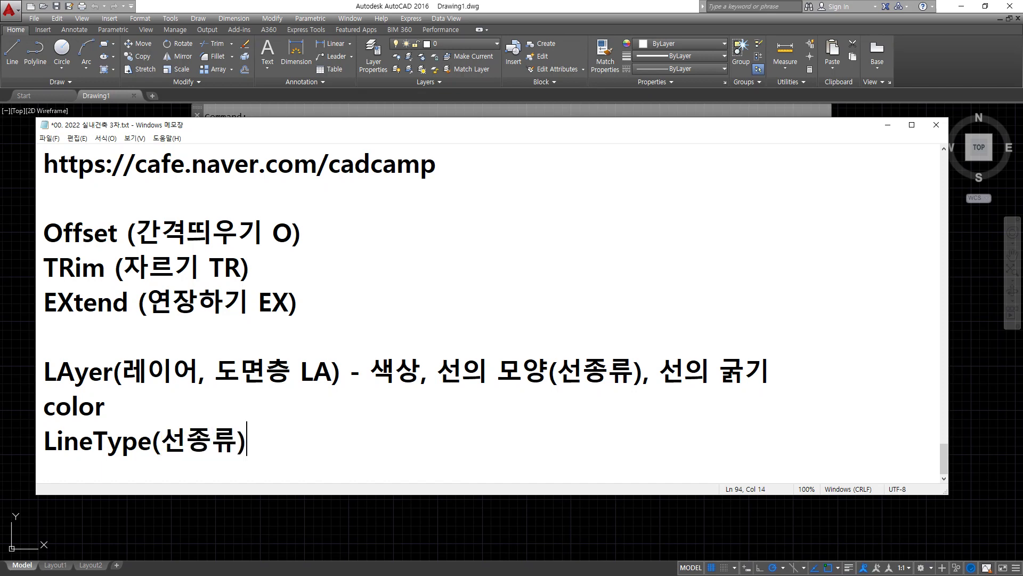
Step: Add the line "LTScale(선 종류의 축척)" below the LineType entry
{"action": "key", "text": "Return"}
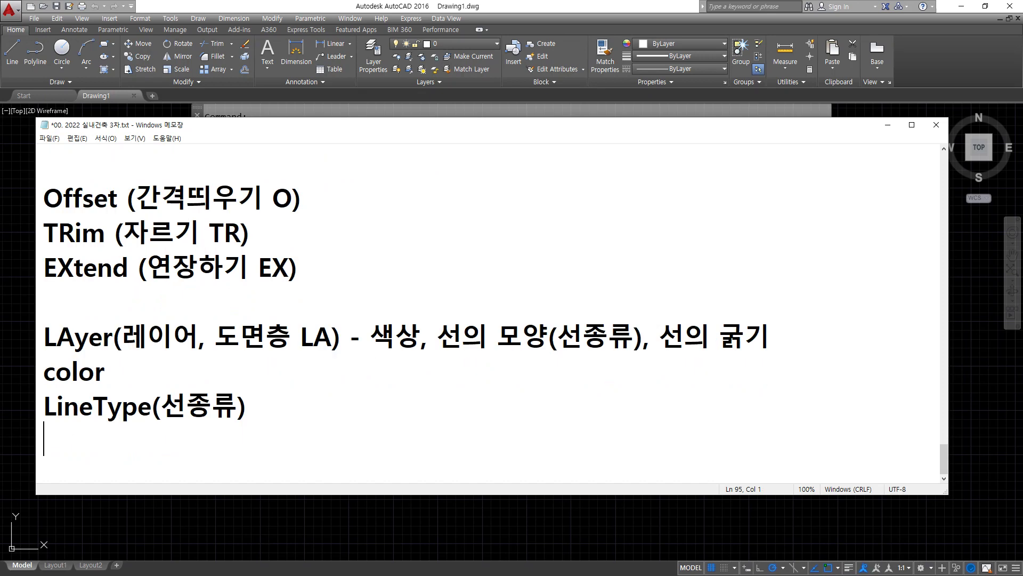
{"action": "type", "text": "LTSc"}
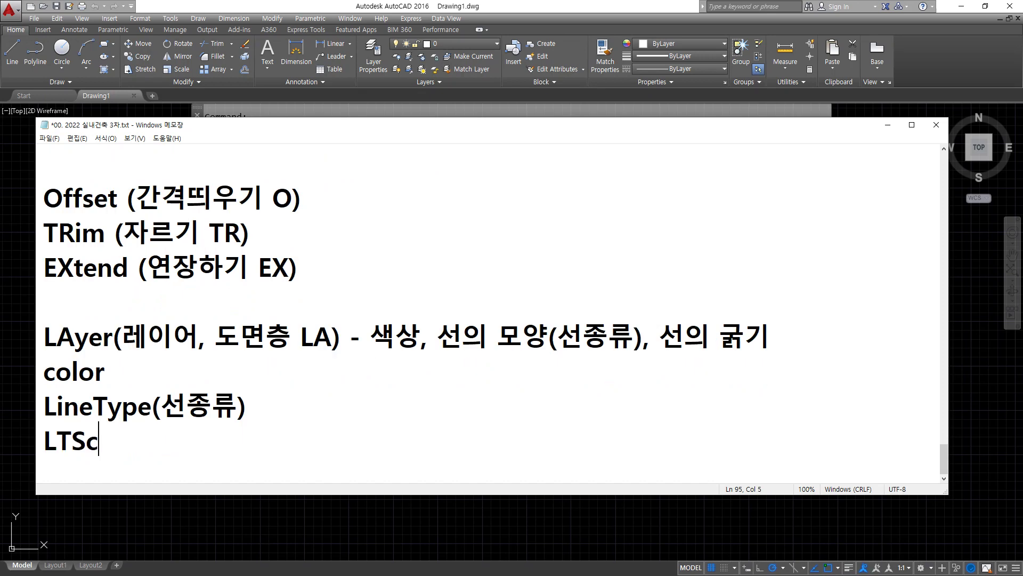
{"action": "type", "text": "ale(ㅅ선"}
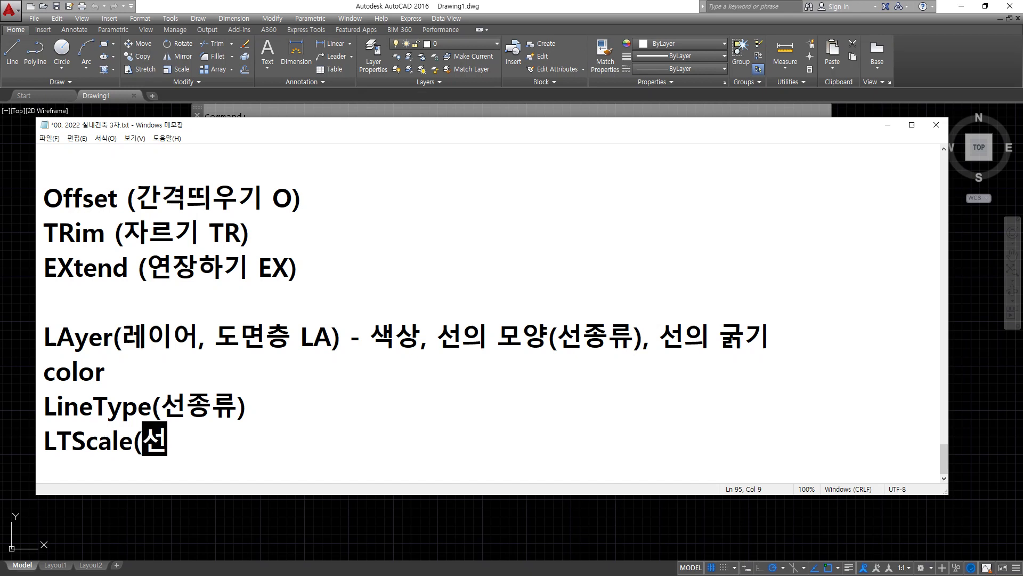
{"action": "type", "text": " 종류의 축척)"}
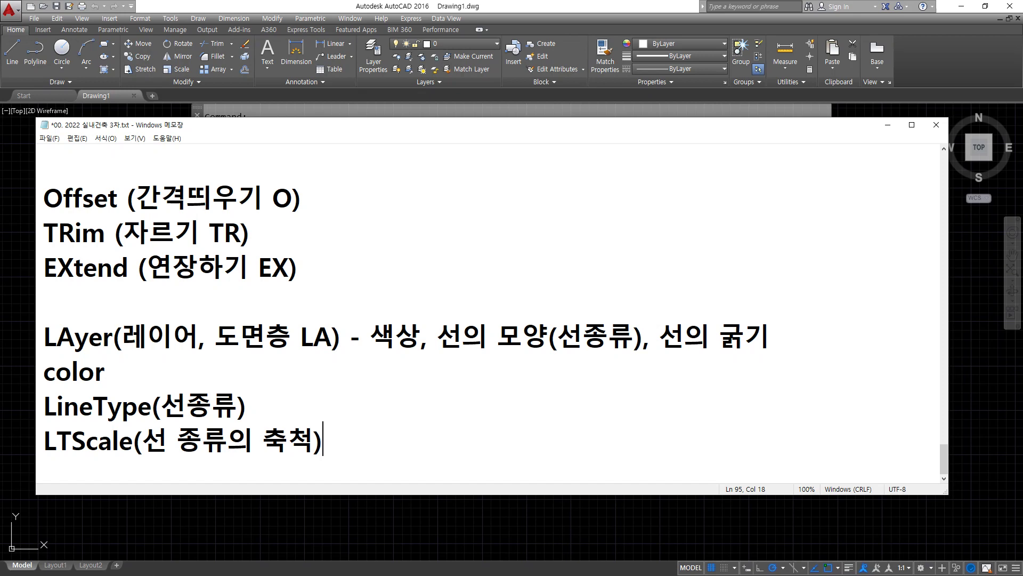
Step: Insert a new line above the LAyer entry with the heading "도면의크기"
{"action": "key", "text": "Up"}
{"action": "key", "text": "Up"}
{"action": "key", "text": "Up"}
{"action": "key", "text": "Home"}
{"action": "key", "text": "Return"}
{"action": "key", "text": "Up"}
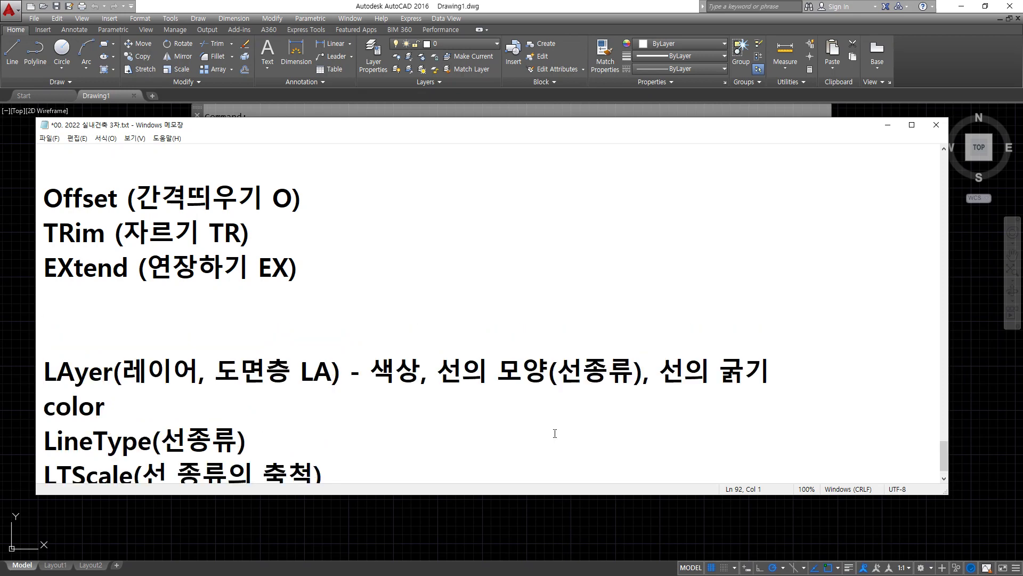
{"action": "type", "text": "도면의크기"}
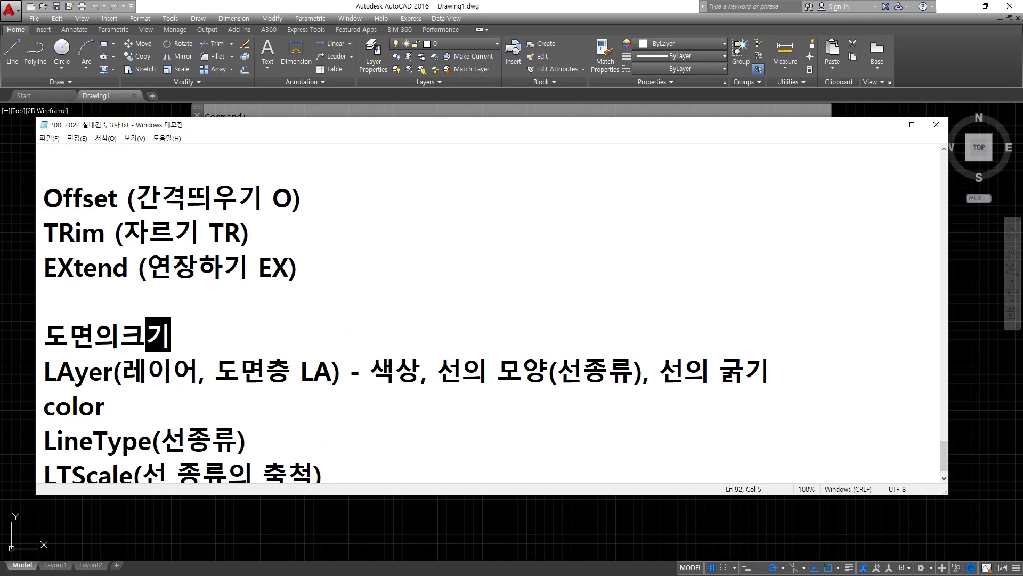
Step: Add the line "A3, A4, B4, B5" below the "도면의크기" heading
{"action": "key", "text": "Return"}
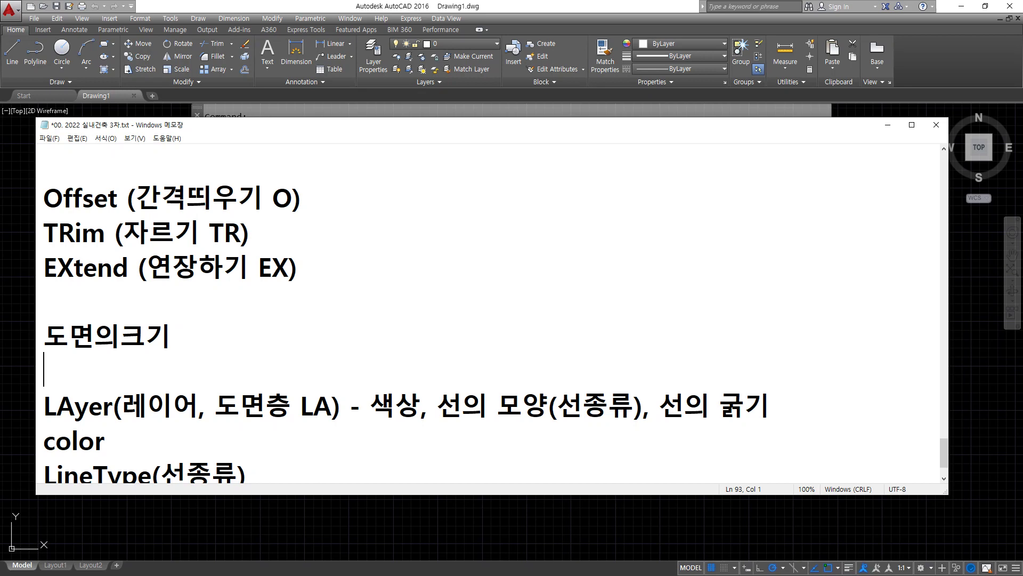
{"action": "type", "text": "A3, A4"}
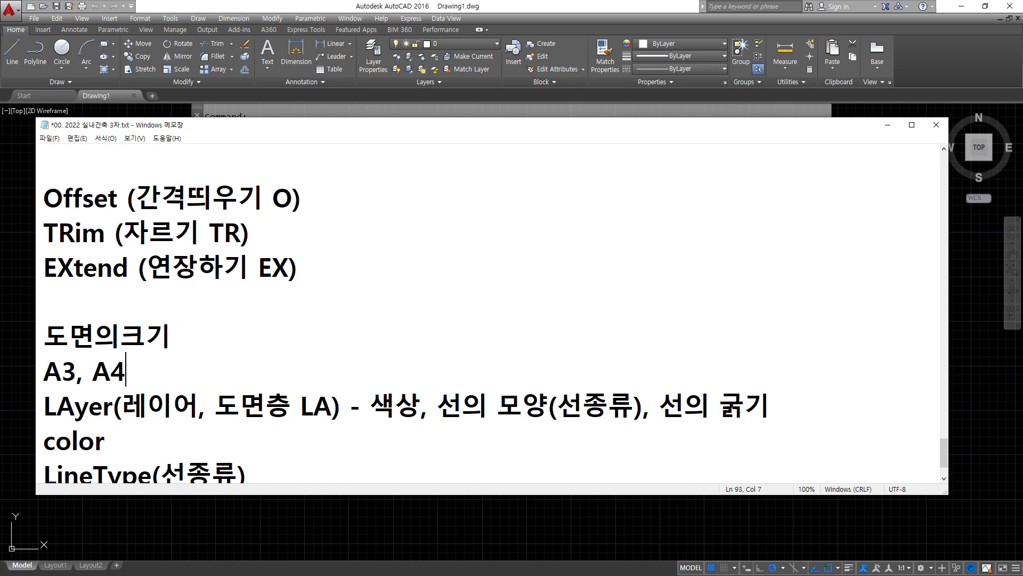
{"action": "type", "text": ", B4, B"}
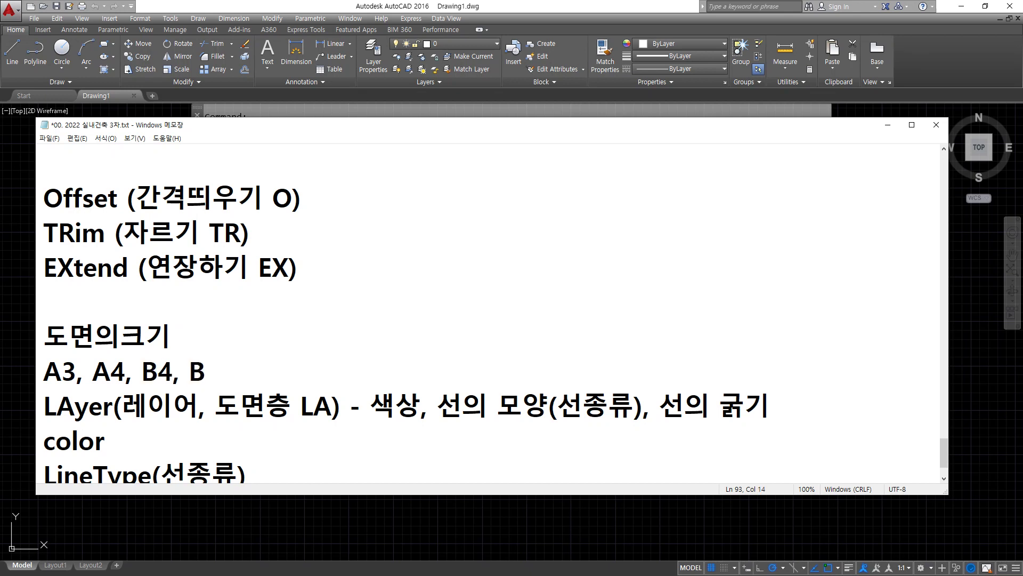
{"action": "type", "text": "5"}
Step: List A0, A1, A2, A3 and A4 on separate lines below the "A3, A4, B4, B5" line
{"action": "key", "text": "Return"}
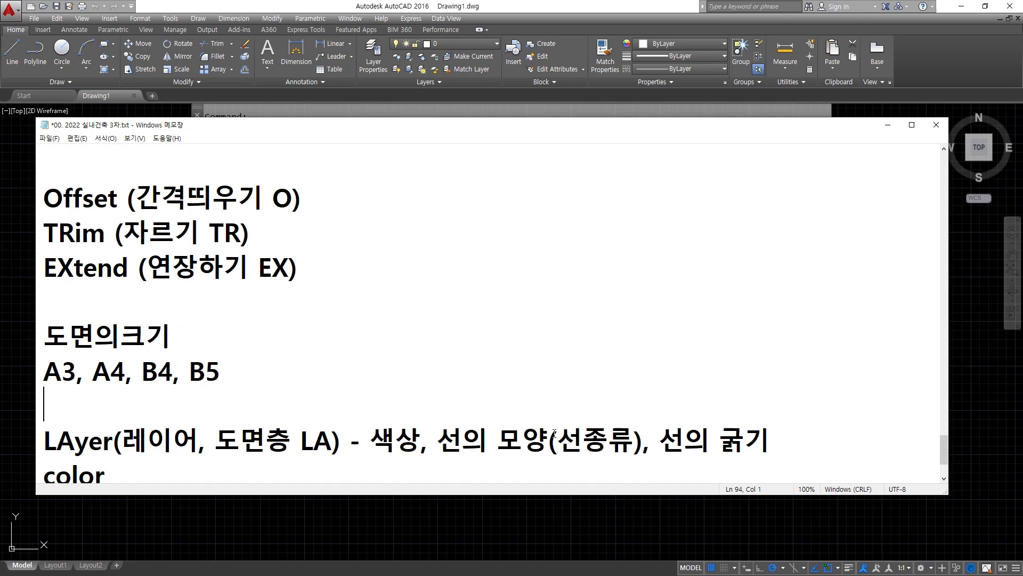
{"action": "type", "text": "ㅁ0"}
{"action": "key", "text": "BackSpace"}
{"action": "key", "text": "BackSpace"}
{"action": "type", "text": "A0"}
{"action": "key", "text": "Return"}
{"action": "type", "text": "A1"}
{"action": "key", "text": "Return"}
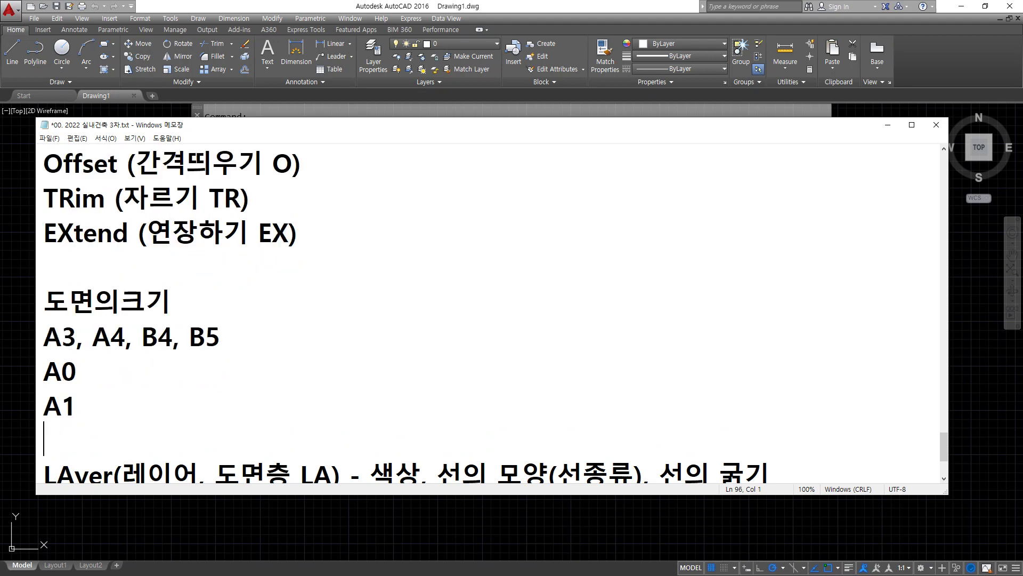
{"action": "type", "text": "A2"}
{"action": "key", "text": "Return"}
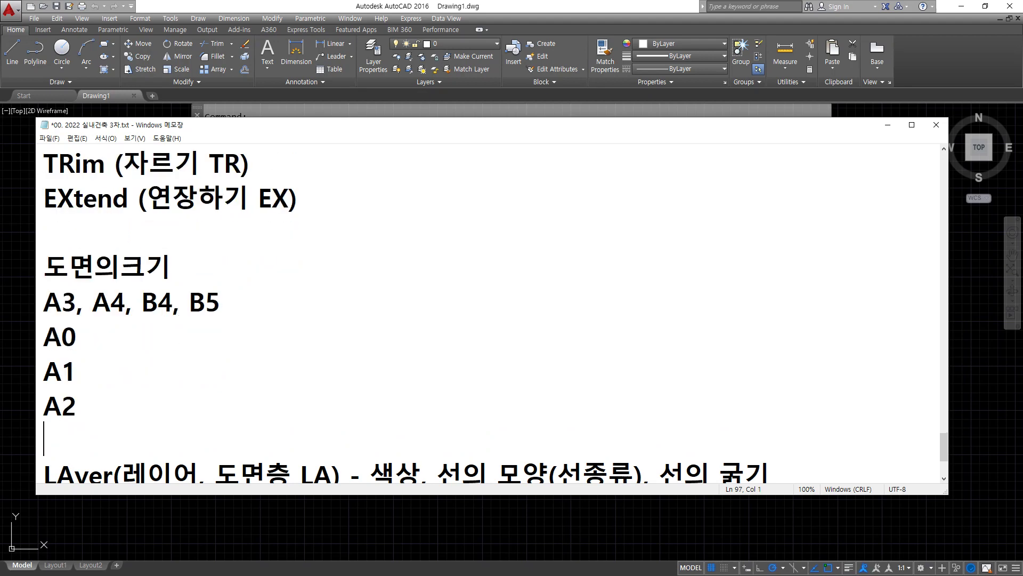
{"action": "type", "text": "A3"}
{"action": "key", "text": "Return"}
{"action": "type", "text": "\\"}
{"action": "key", "text": "BackSpace"}
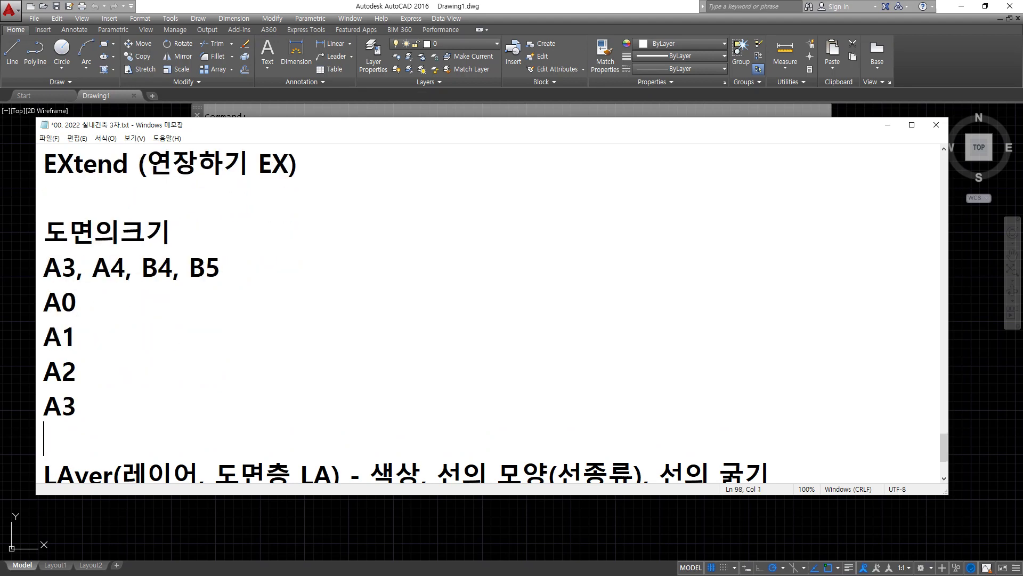
{"action": "type", "text": "A4"}
Step: Enter the sheet size 1189x841 after A0 in the paper size list
{"action": "key", "text": "Up"}
{"action": "key", "text": "Up"}
{"action": "key", "text": "Up"}
{"action": "key", "text": "Up"}
{"action": "type", "text": "1189"}
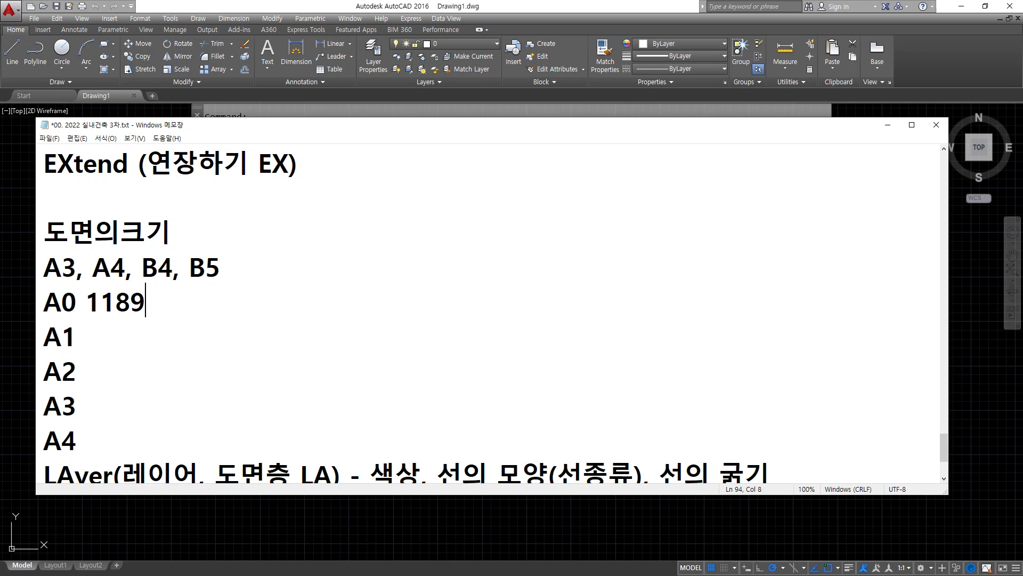
{"action": "type", "text": "x841"}
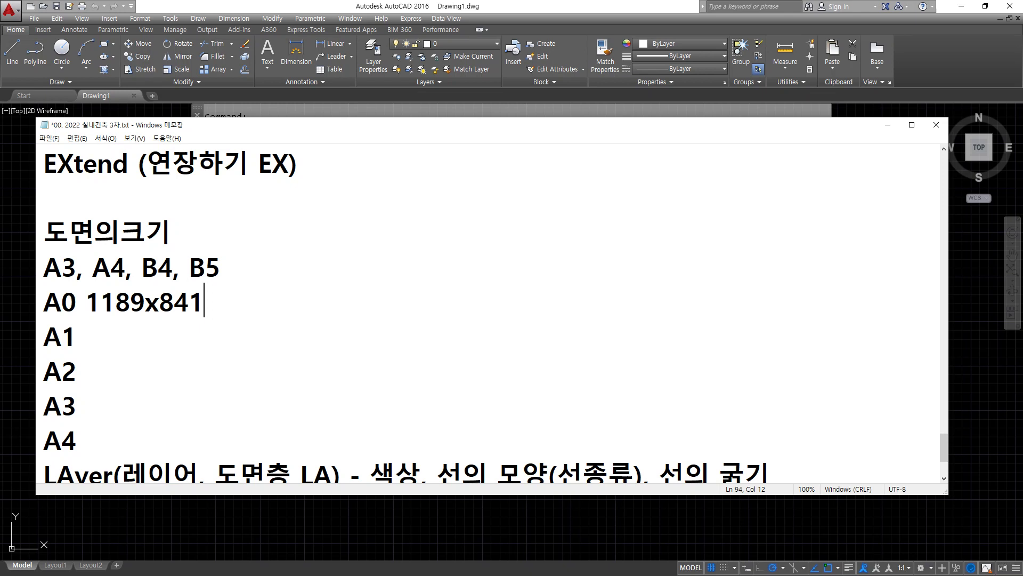
Step: Enter the sheet sizes 841x594 after A1 and 594x420 after A2
{"action": "key", "text": "Down"}
{"action": "type", "text": "841"}
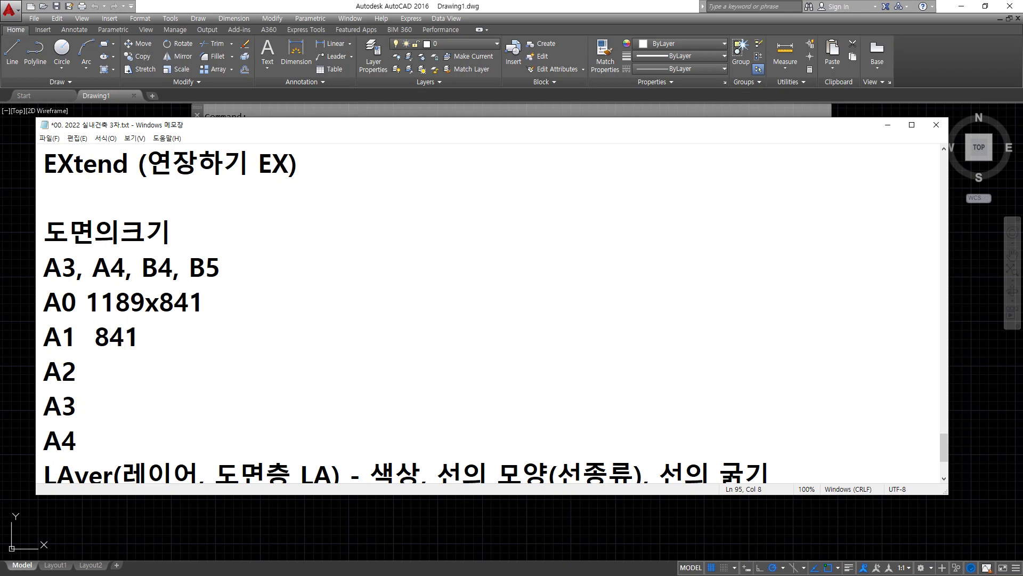
{"action": "type", "text": "x594"}
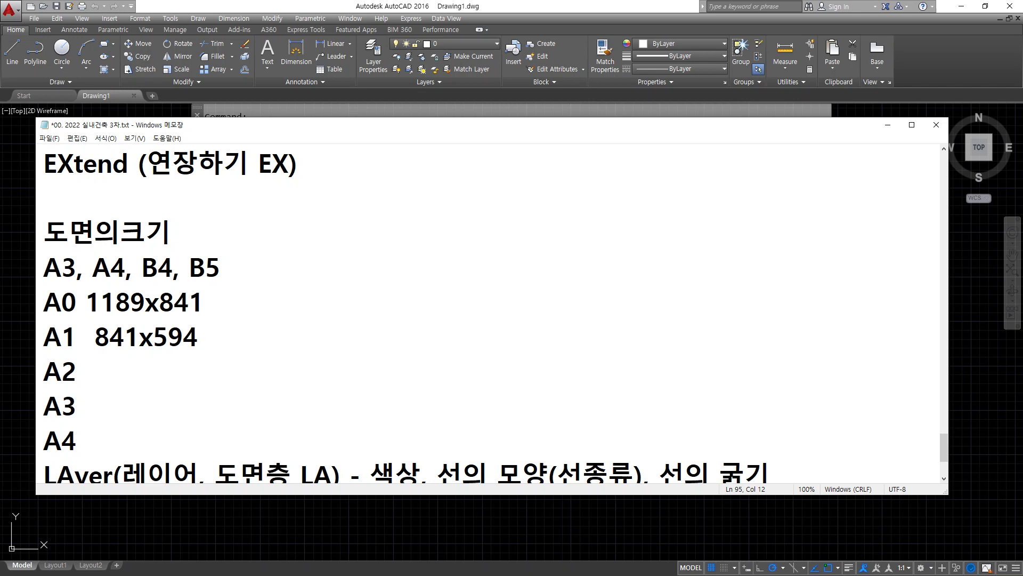
{"action": "left_click", "coordinate": [76, 369]}
{"action": "type", "text": "594"}
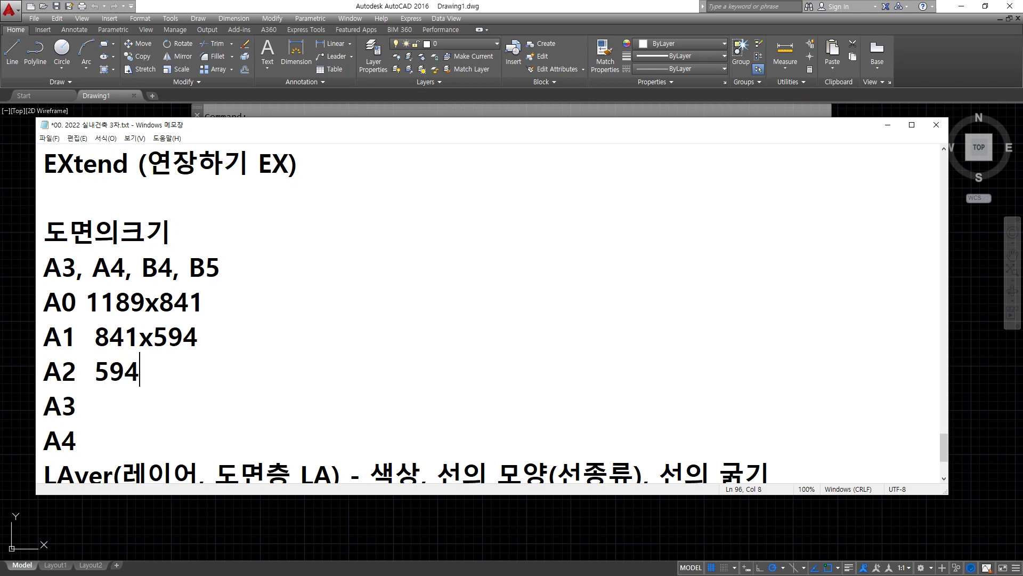
{"action": "type", "text": "x420"}
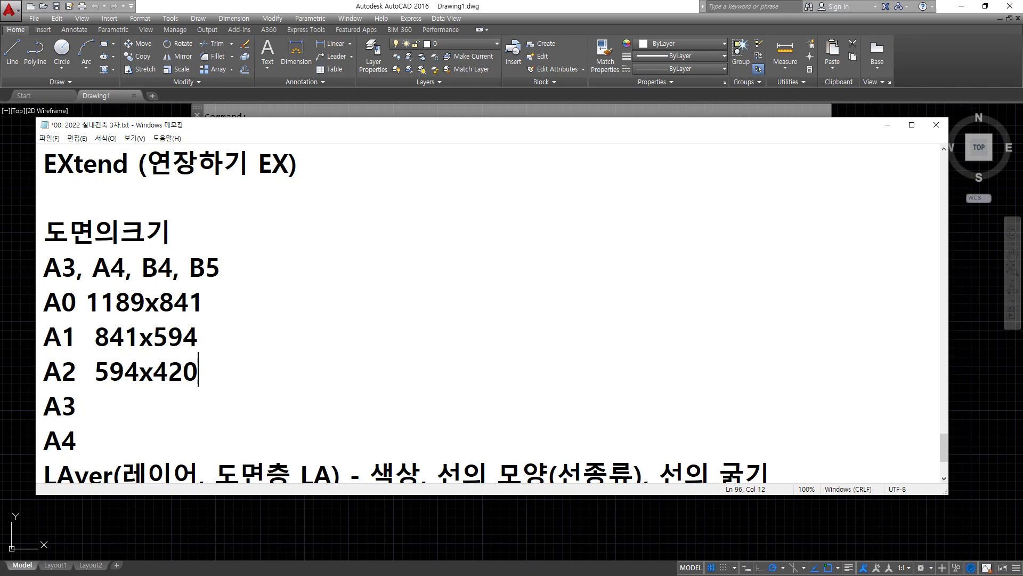
Step: Enter the sheet sizes 420x297 after A3 and 297x210 after A4
{"action": "key", "text": "Down"}
{"action": "type", "text": "420x"}
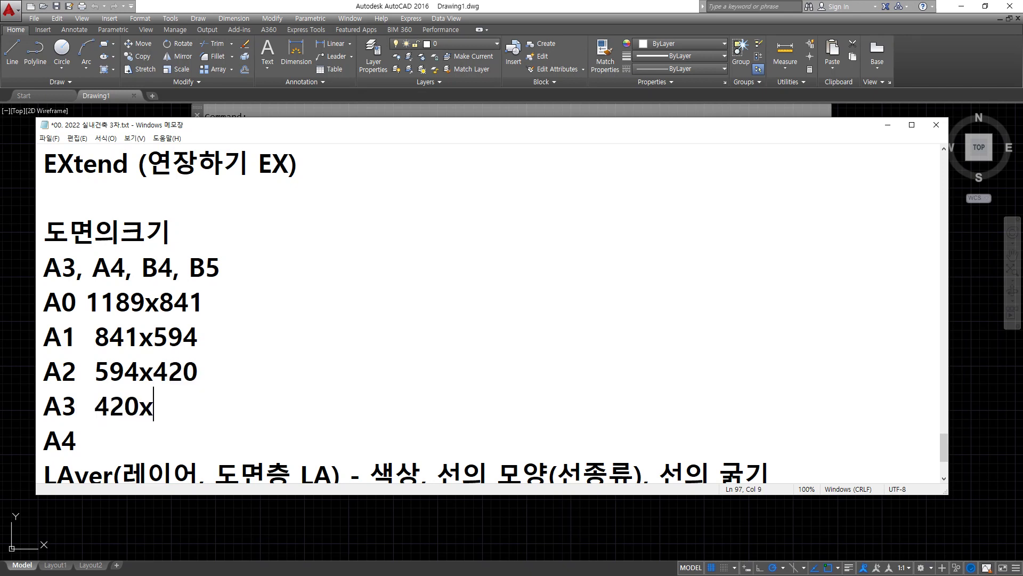
{"action": "type", "text": "297"}
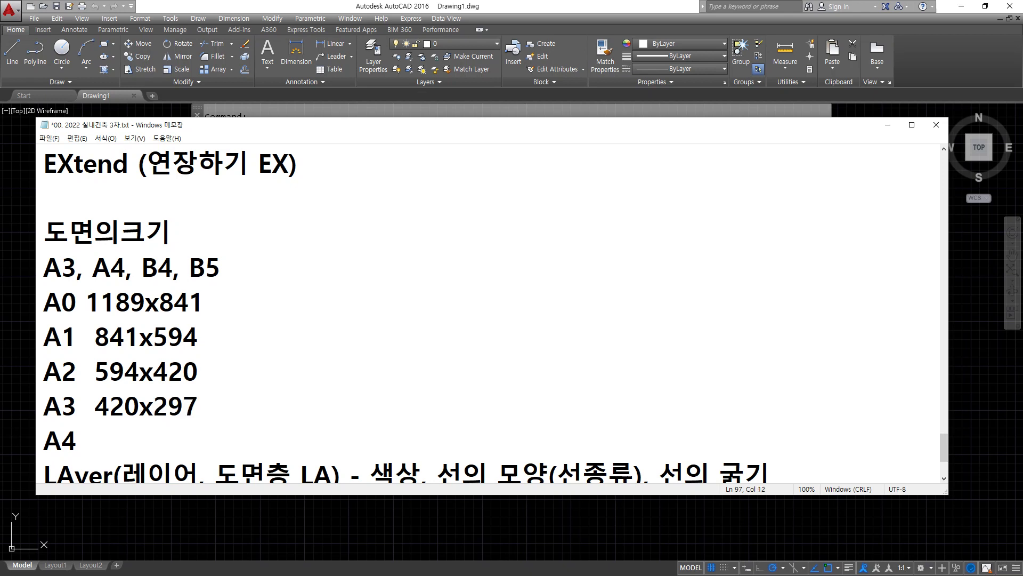
{"action": "key", "text": "Down"}
{"action": "type", "text": "297"}
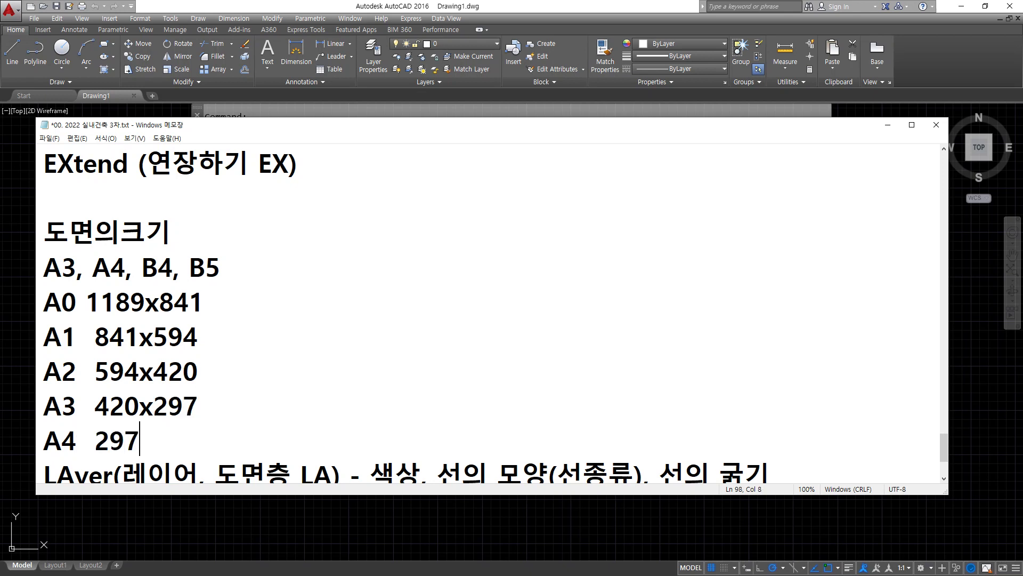
{"action": "type", "text": "x210"}
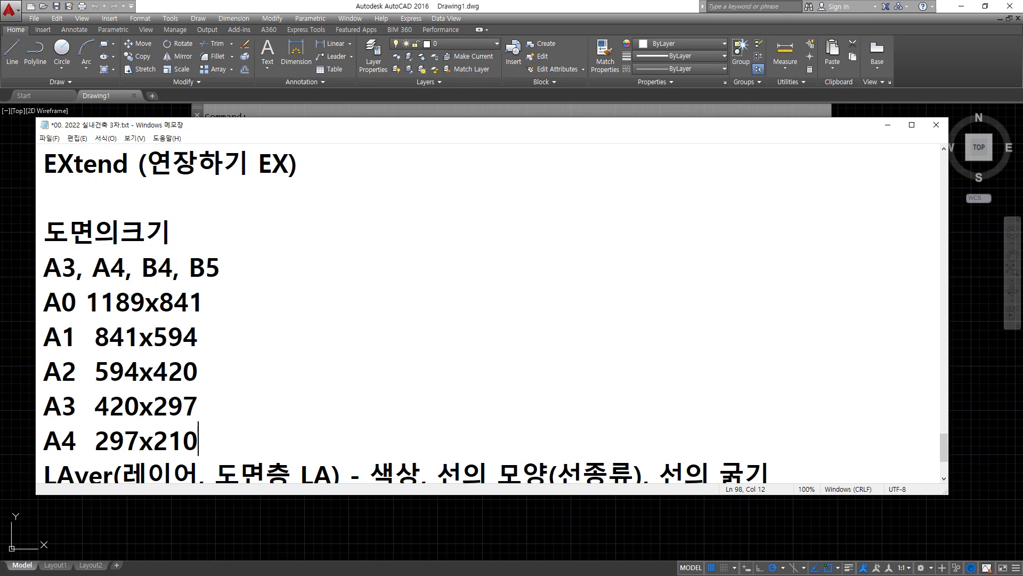
Step: Append " - 841-1189" to the end of the A0 size line
{"action": "key", "text": "Up"}
{"action": "key", "text": "Up"}
{"action": "key", "text": "Up"}
{"action": "key", "text": "Up"}
{"action": "type", "text": "-"}
{"action": "type", "text": "841-1189"}
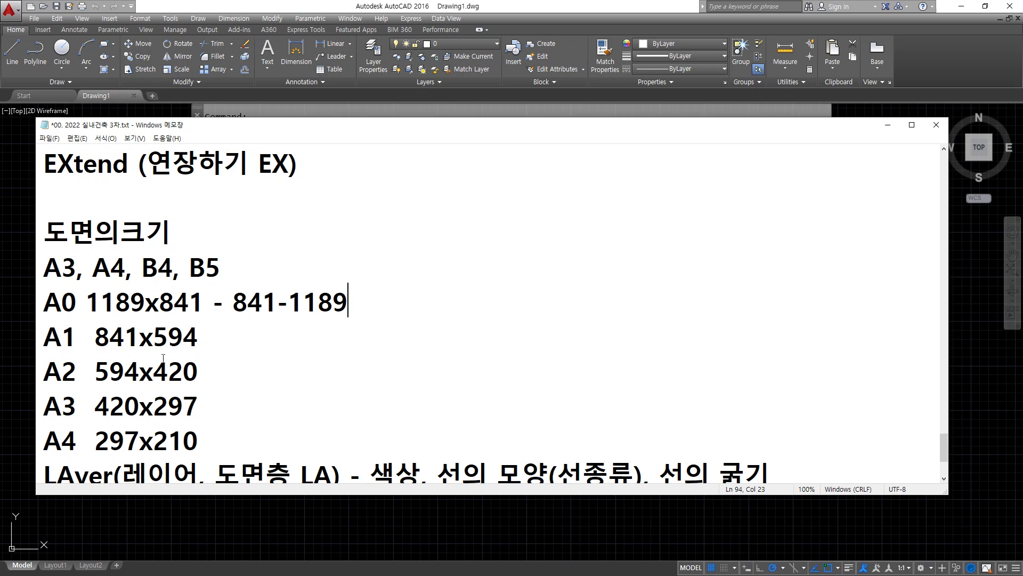
Step: Insert a blank line between the A4 size line and the LAyer entry
{"action": "left_click", "coordinate": [217, 467]}
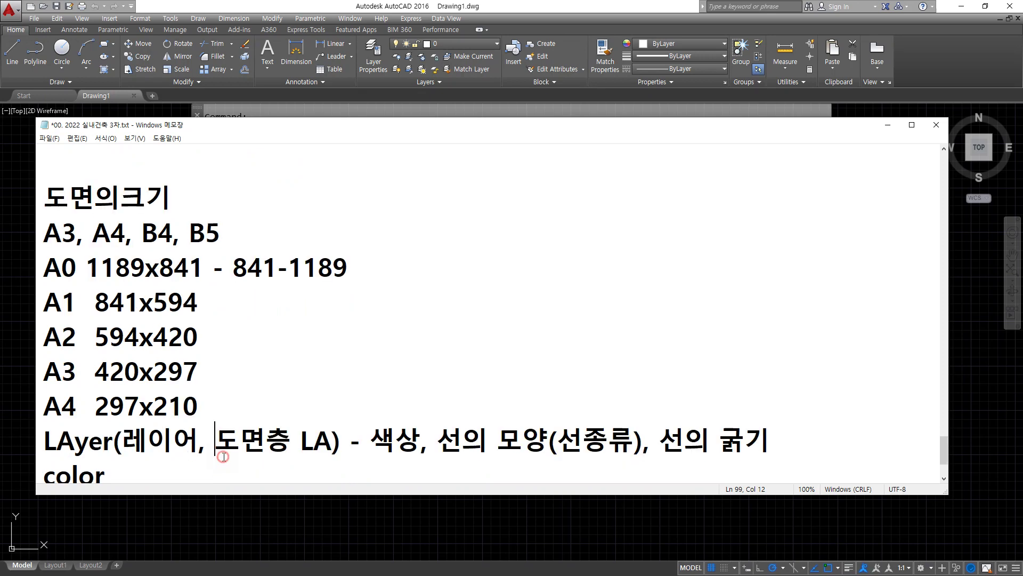
{"action": "left_click", "coordinate": [198, 404]}
{"action": "key", "text": "Return"}
{"action": "scroll", "coordinate": [197, 403], "scroll_direction": "down", "scroll_amount": 1}
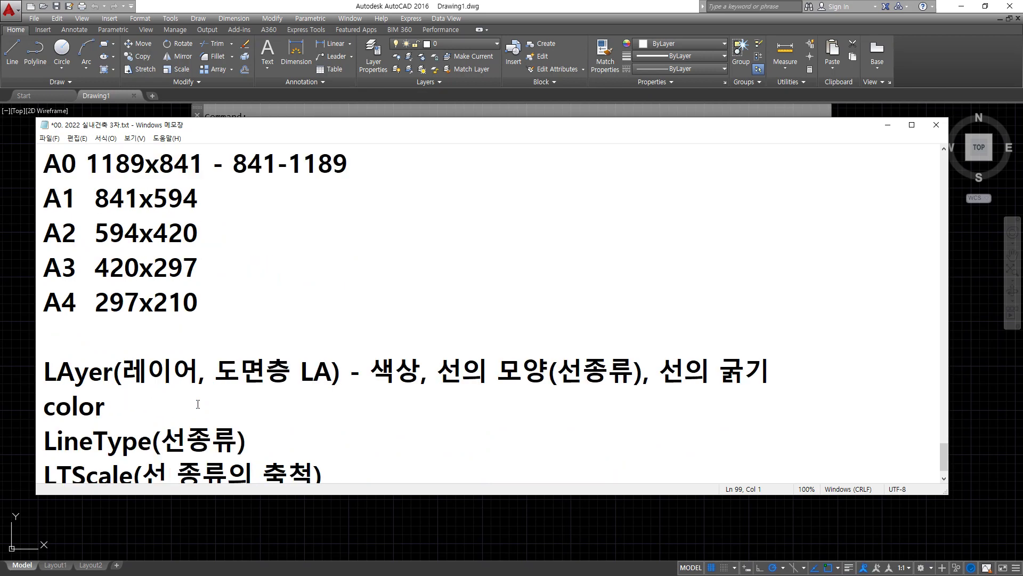
Step: Mark the A3 and A2 size lines with an asterisk at the end of each
{"action": "key", "text": "Up"}
{"action": "key", "text": "Up"}
{"action": "key", "text": "End"}
{"action": "type", "text": "*"}
{"action": "key", "text": "Up"}
{"action": "type", "text": "*"}
Step: Add the lines "Plotter" and "Printer" above the LAyer entry, followed by a blank line
{"action": "key", "text": "Down"}
{"action": "key", "text": "Down"}
{"action": "key", "text": "Down"}
{"action": "key", "text": "Return"}
{"action": "type", "text": "P"}
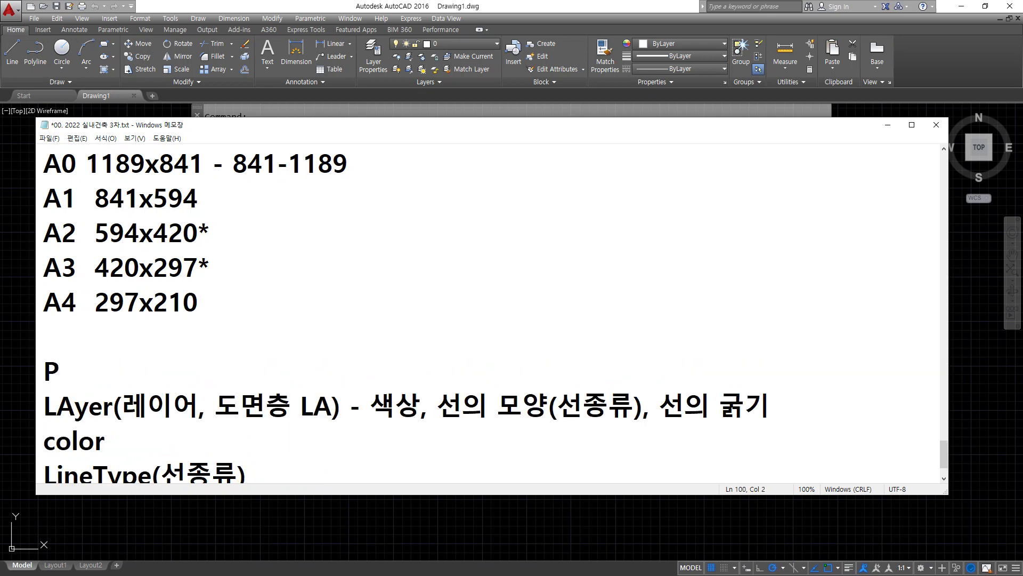
{"action": "type", "text": "lotter"}
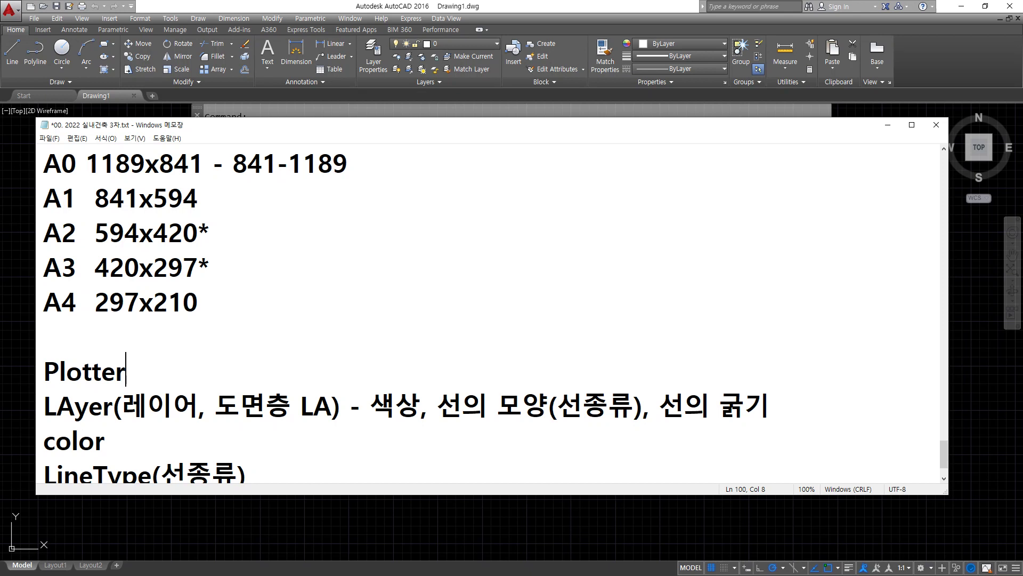
{"action": "key", "text": "Return"}
{"action": "type", "text": "p"}
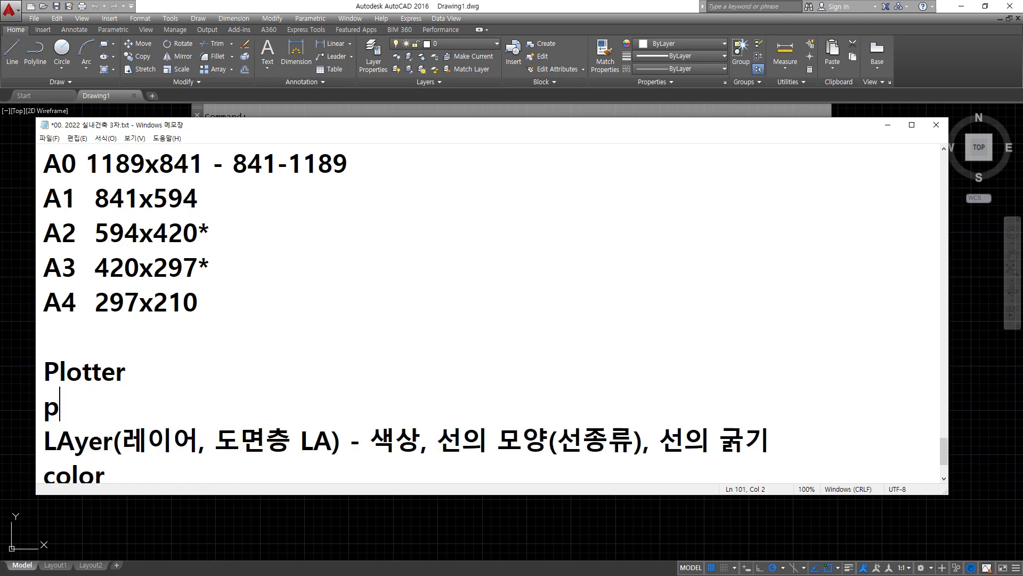
{"action": "key", "text": "BackSpace"}
{"action": "type", "text": "Printer"}
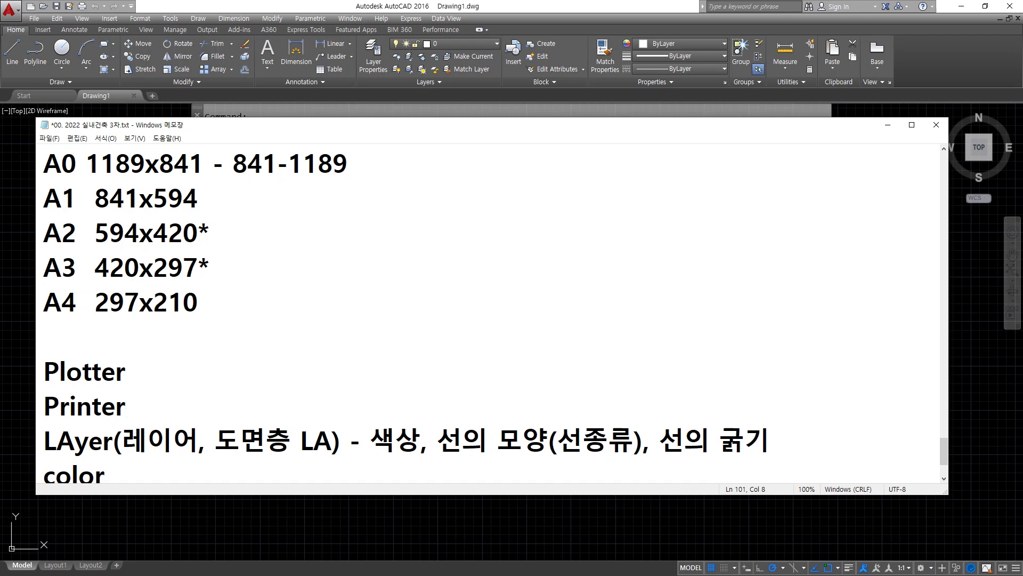
{"action": "key", "text": "Return"}
{"action": "type", "text": "\\"}
{"action": "key", "text": "BackSpace"}
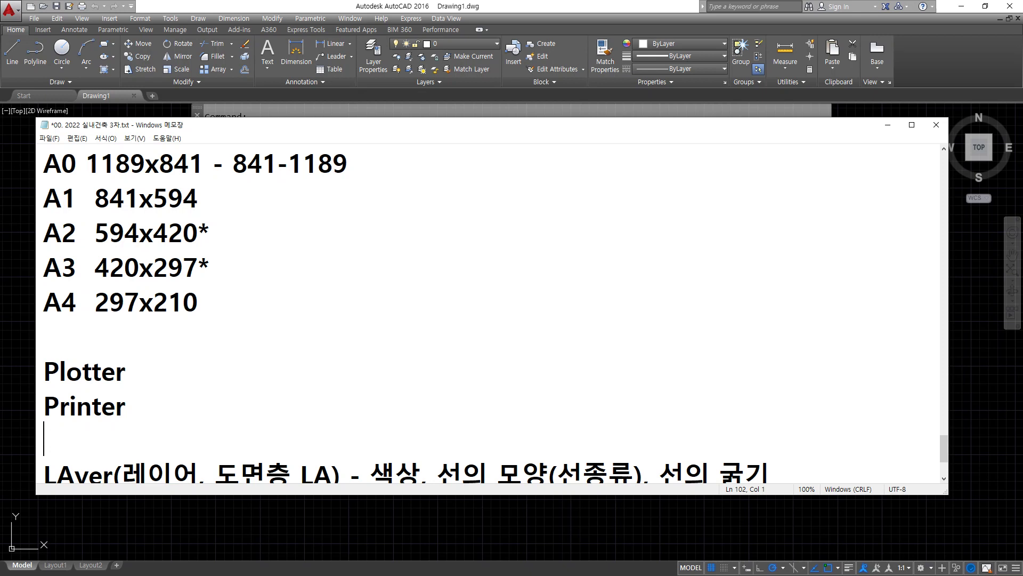
Step: Add the paper size A3 after "Printer" and A0 after "Plotter"
{"action": "key", "text": "Up"}
{"action": "key", "text": "End"}
{"action": "type", "text": "A#"}
{"action": "key", "text": "BackSpace"}
{"action": "type", "text": "3"}
{"action": "key", "text": "Up"}
{"action": "type", "text": "A0"}
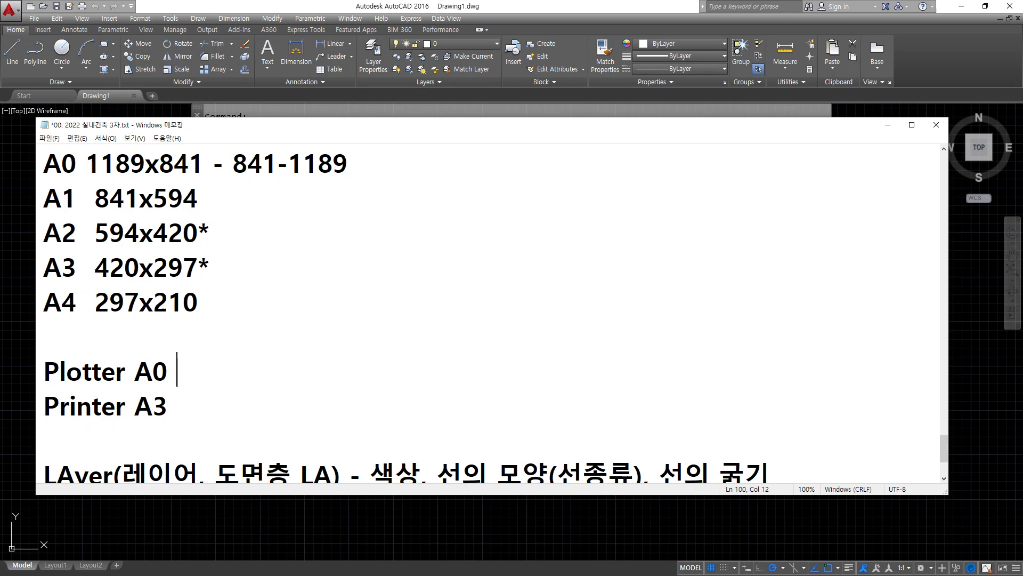
Step: Add the line "복사기 - A3" below the Printer line
{"action": "key", "text": "Down"}
{"action": "key", "text": "Return"}
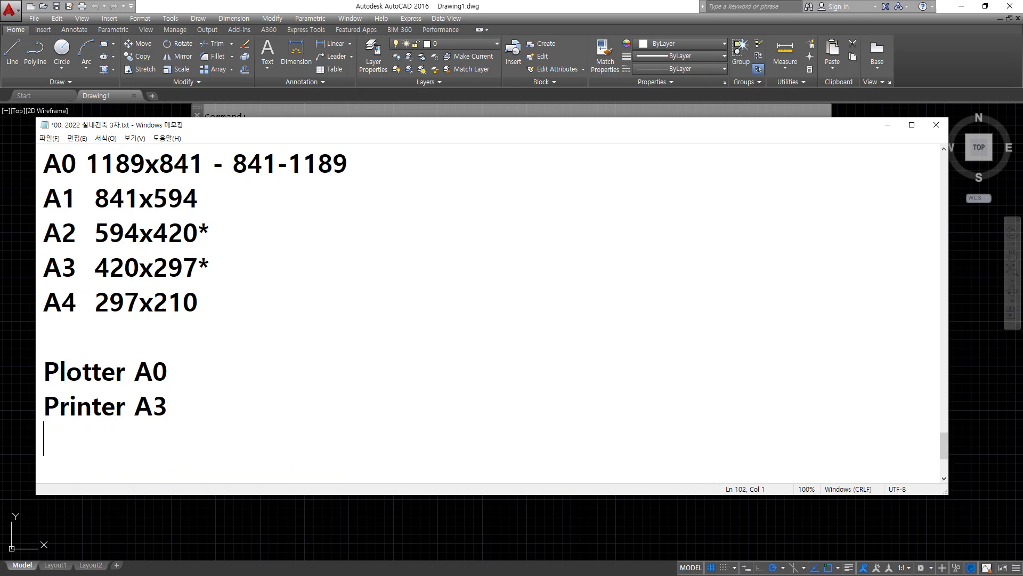
{"action": "type", "text": "qh"}
{"action": "key", "text": "BackSpace"}
{"action": "key", "text": "BackSpace"}
{"action": "key", "text": "Hangul"}
{"action": "type", "text": "ㅂㅗㄱ사기 -"}
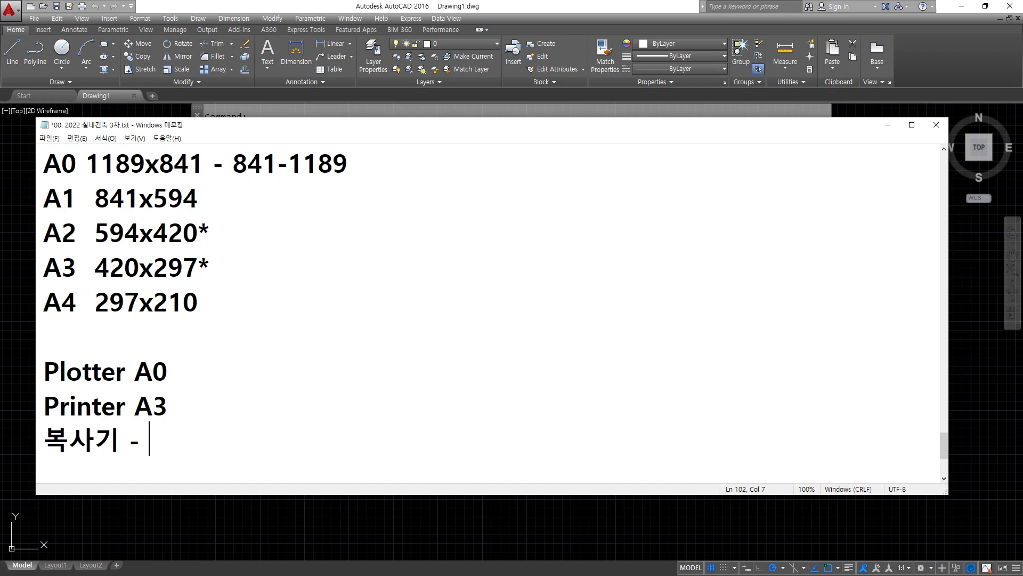
{"action": "type", "text": "ㅁ"}
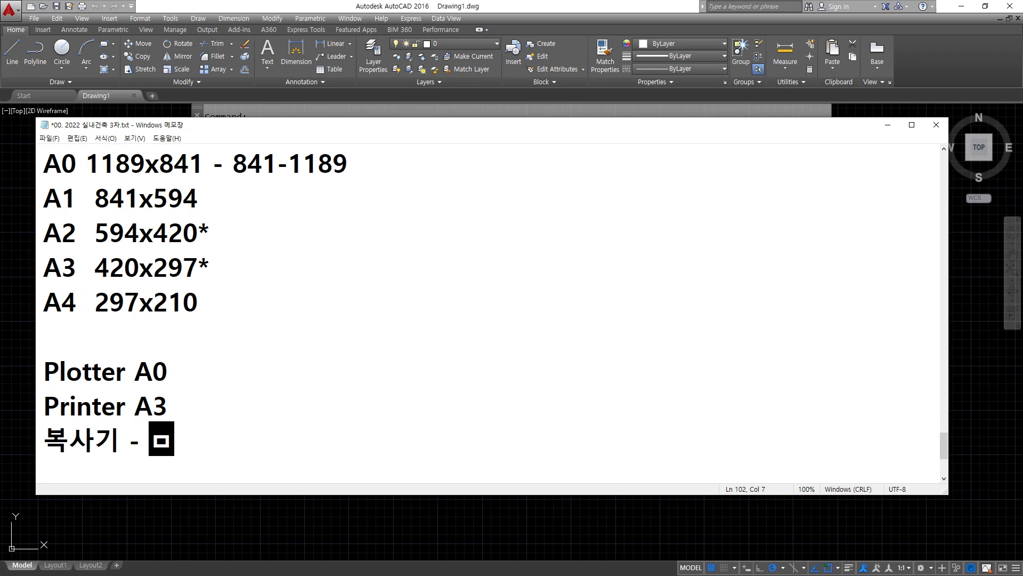
{"action": "key", "text": "BackSpace"}
{"action": "type", "text": "A3"}
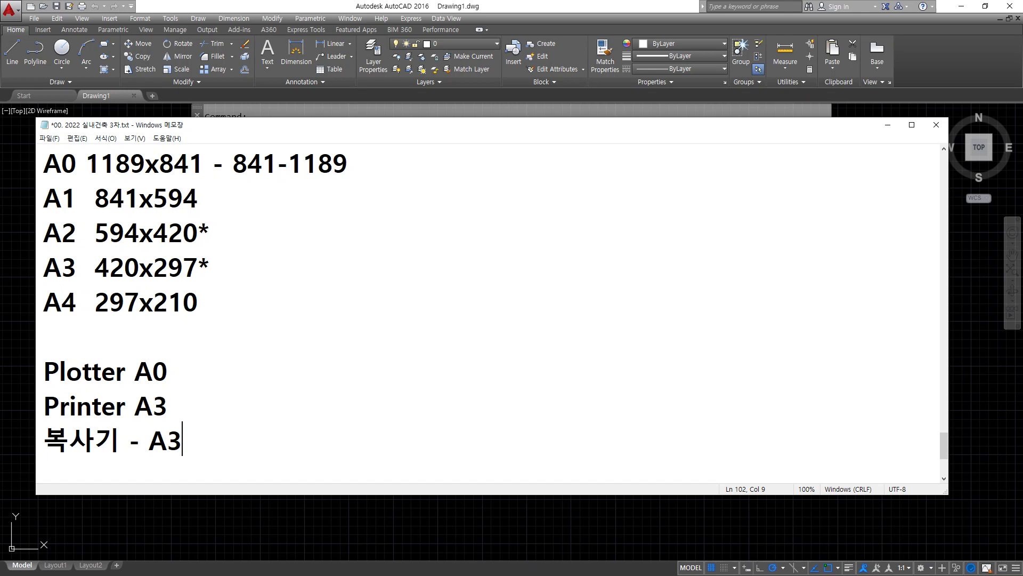
Step: Insert another blank line between the "복사기 - A3" line and the LAyer entry
{"action": "scroll", "coordinate": [195, 404], "scroll_direction": "down", "scroll_amount": 1}
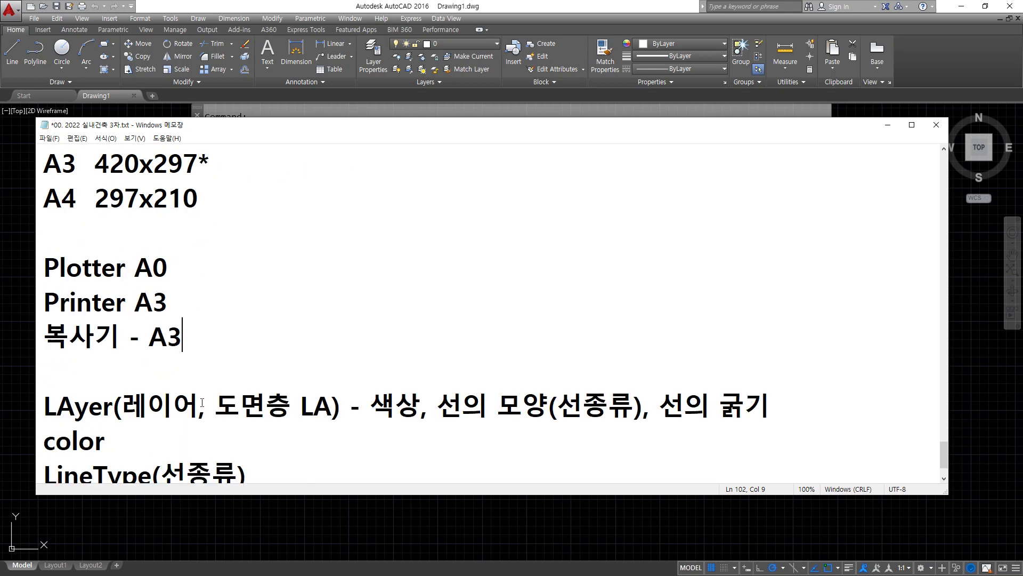
{"action": "scroll", "coordinate": [196, 404], "scroll_direction": "up", "scroll_amount": 1}
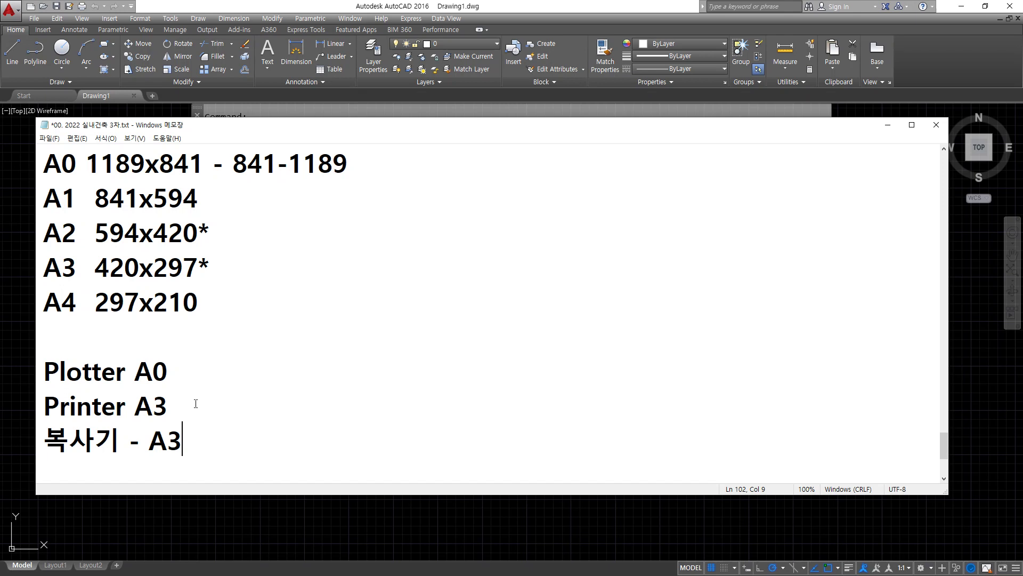
{"action": "scroll", "coordinate": [189, 404], "scroll_direction": "down", "scroll_amount": 1}
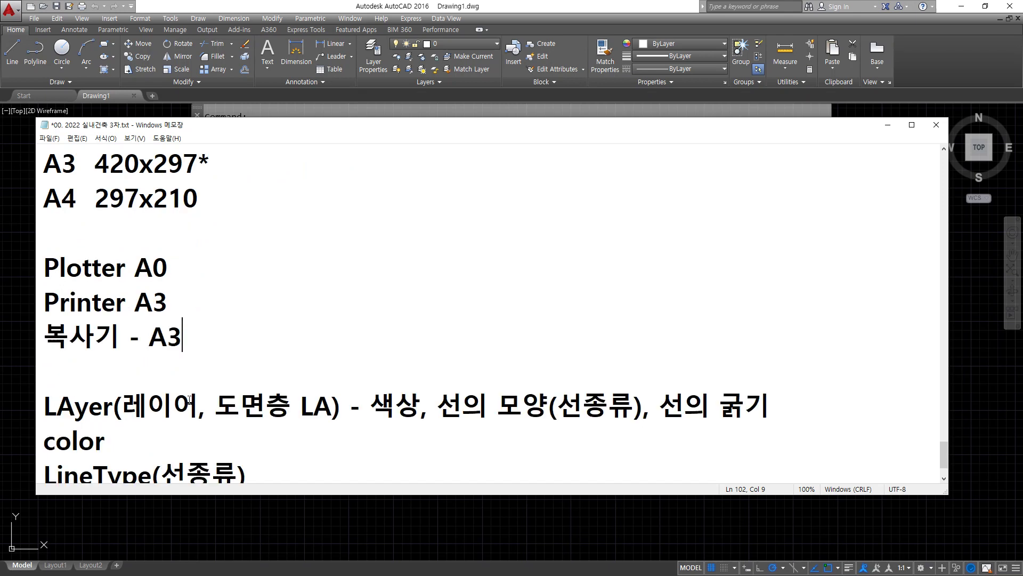
{"action": "left_click", "coordinate": [219, 360]}
{"action": "key", "text": "Return"}
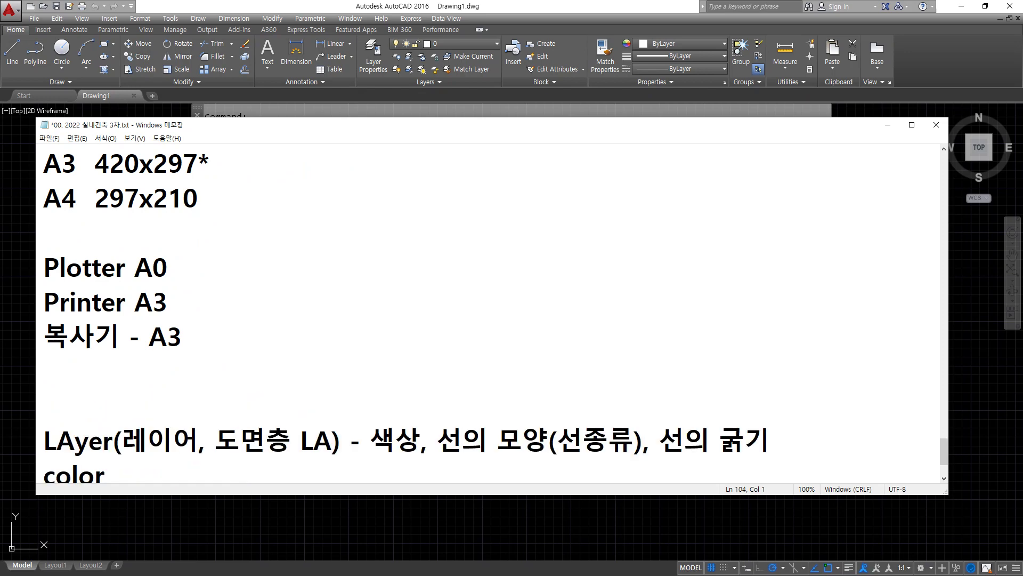
{"action": "scroll", "coordinate": [480, 314], "scroll_direction": "up", "scroll_amount": 1}
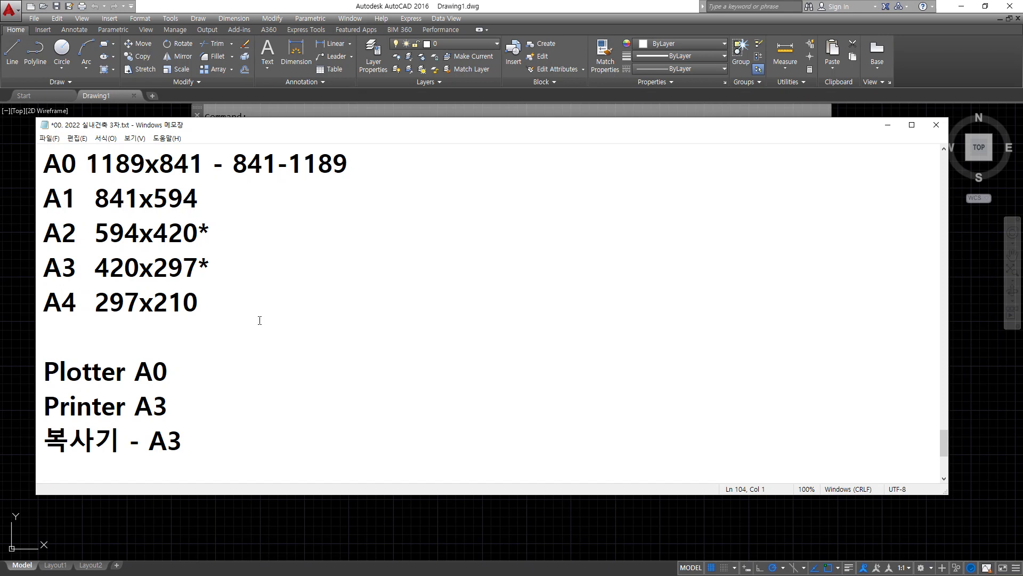
{"action": "scroll", "coordinate": [260, 320], "scroll_direction": "down", "scroll_amount": 2}
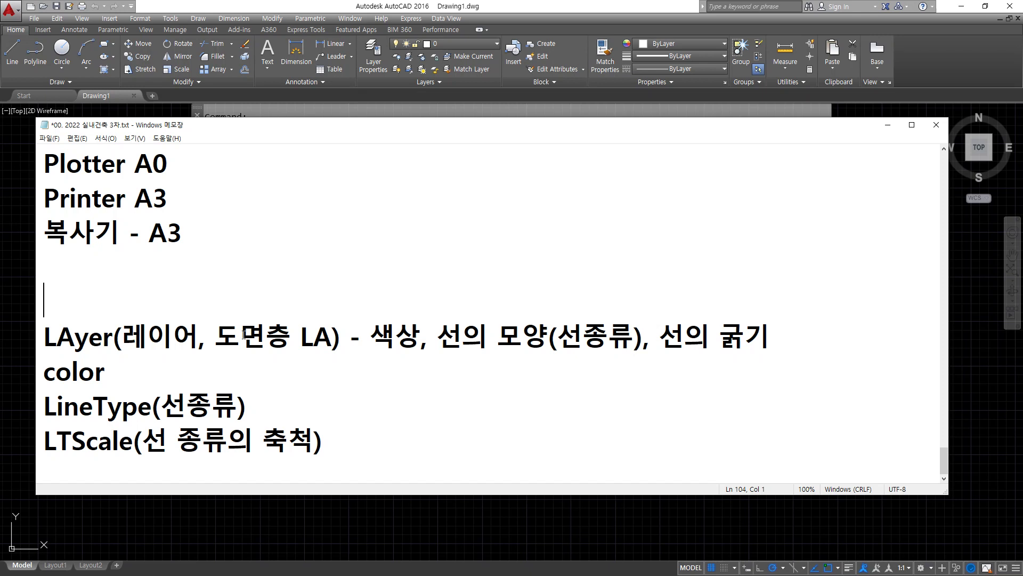
Step: Write the heading "축척 계산하기" on the blank line above the LAyer entry and start a new line below it
{"action": "type", "text": "cn"}
{"action": "key", "text": "BackSpace"}
{"action": "key", "text": "BackSpace"}
{"action": "key", "text": "Hangul"}
{"action": "type", "text": "추ㄱ척 "}
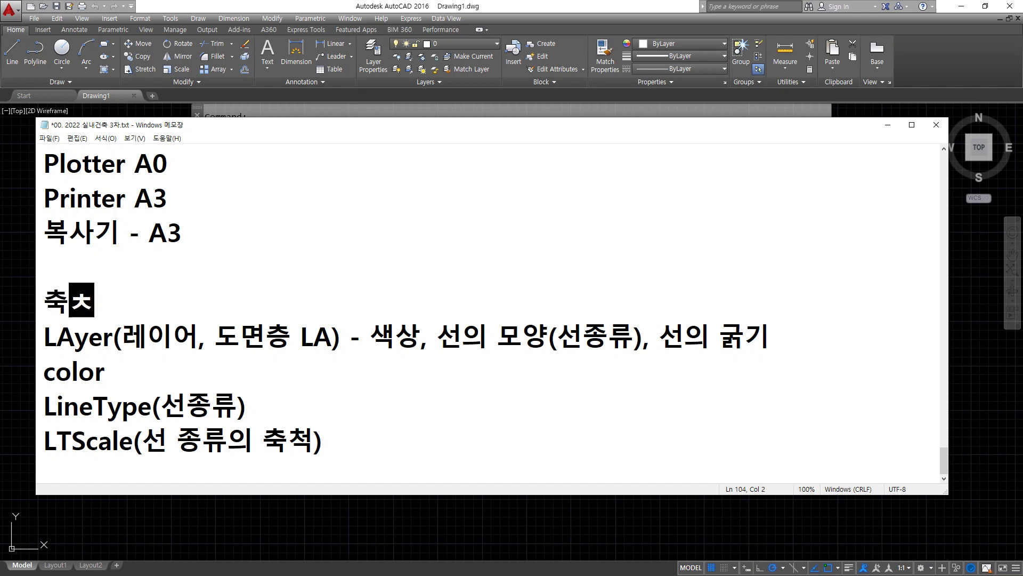
{"action": "type", "text": "계산하기"}
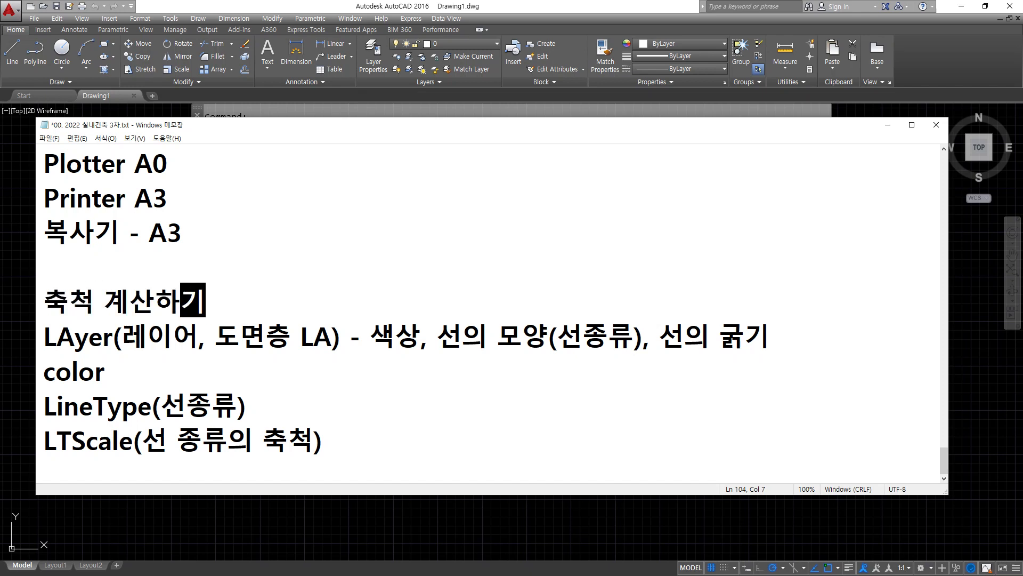
{"action": "key", "text": "Return"}
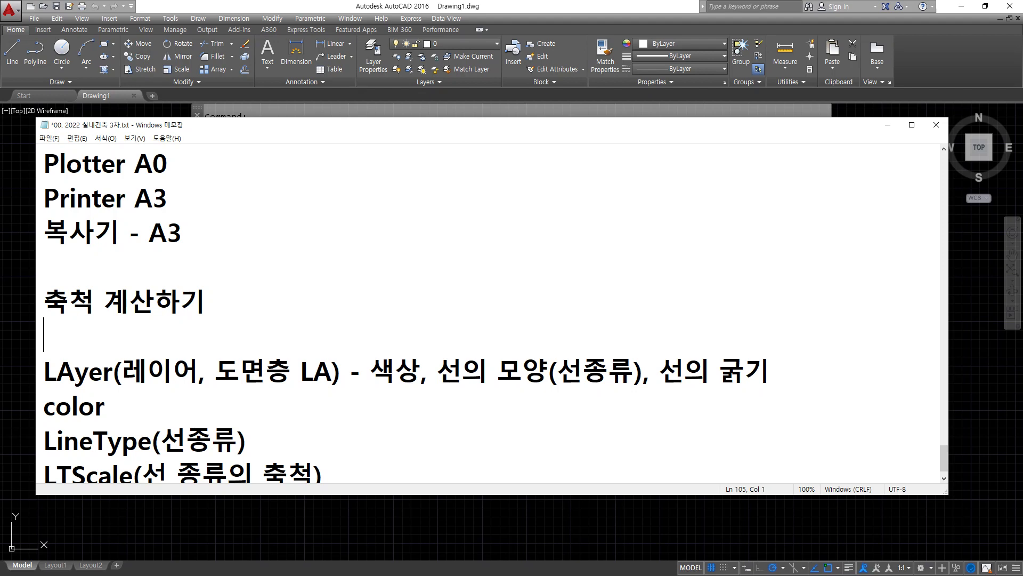
Step: Replace the first word of the "축척 계산하기" heading with "척도"
{"action": "key", "text": "Up"}
{"action": "key", "text": "Delete"}
{"action": "key", "text": "Delete"}
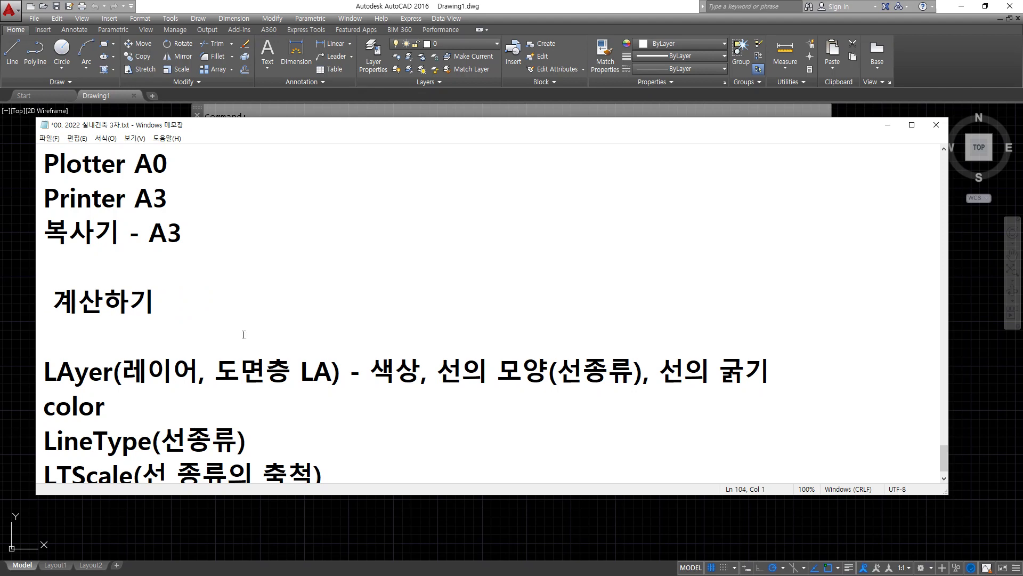
{"action": "type", "text": "척ㄷㅗ"}
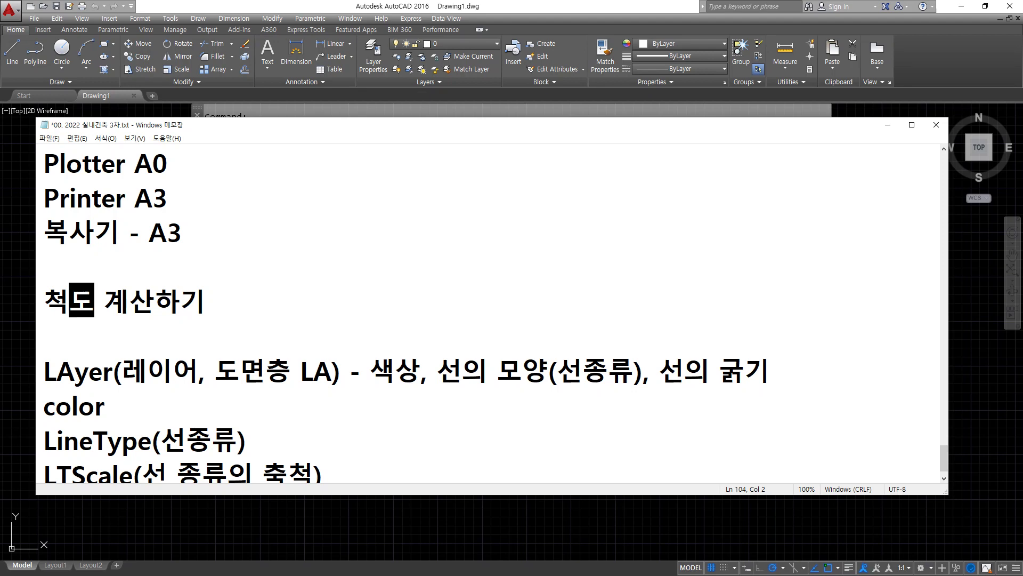
Step: List "배척", "현척" and "축척" on separate lines below the "척도 계산하기" heading
{"action": "key", "text": "End"}
{"action": "key", "text": "Return"}
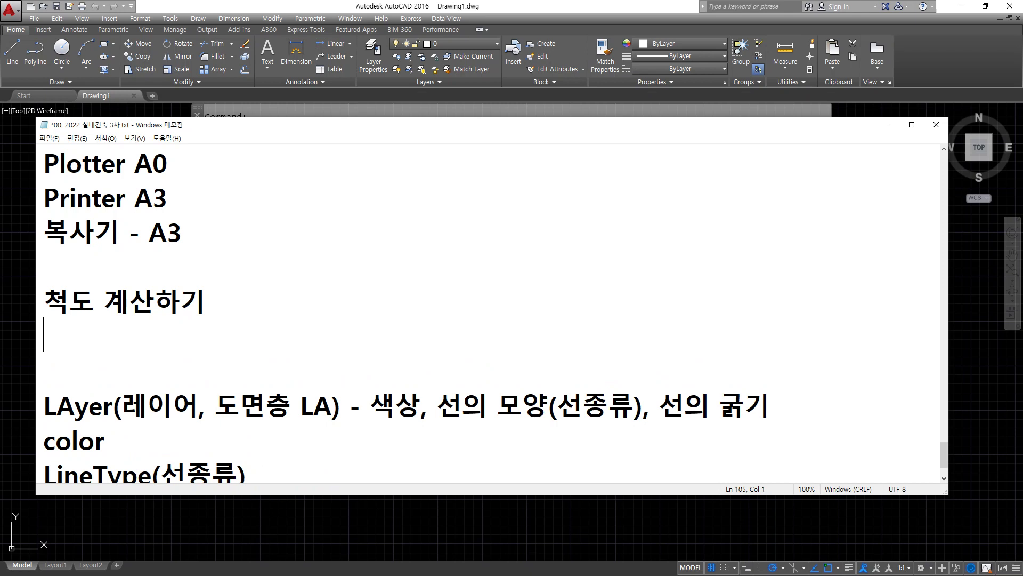
{"action": "type", "text": "ㅂㅐ척"}
{"action": "key", "text": "Return"}
{"action": "type", "text": "현척"}
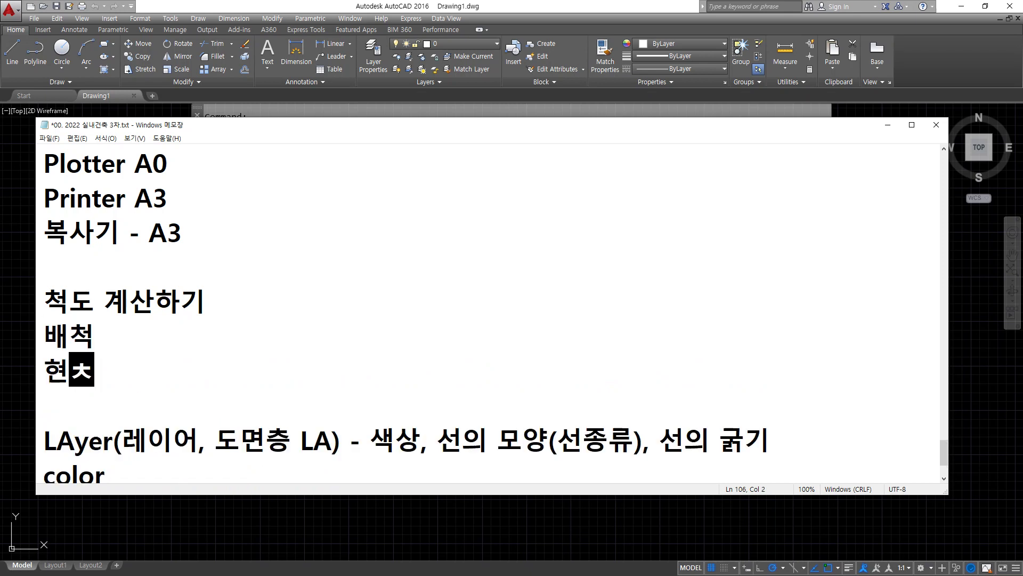
{"action": "key", "text": "Return"}
{"action": "type", "text": "축척"}
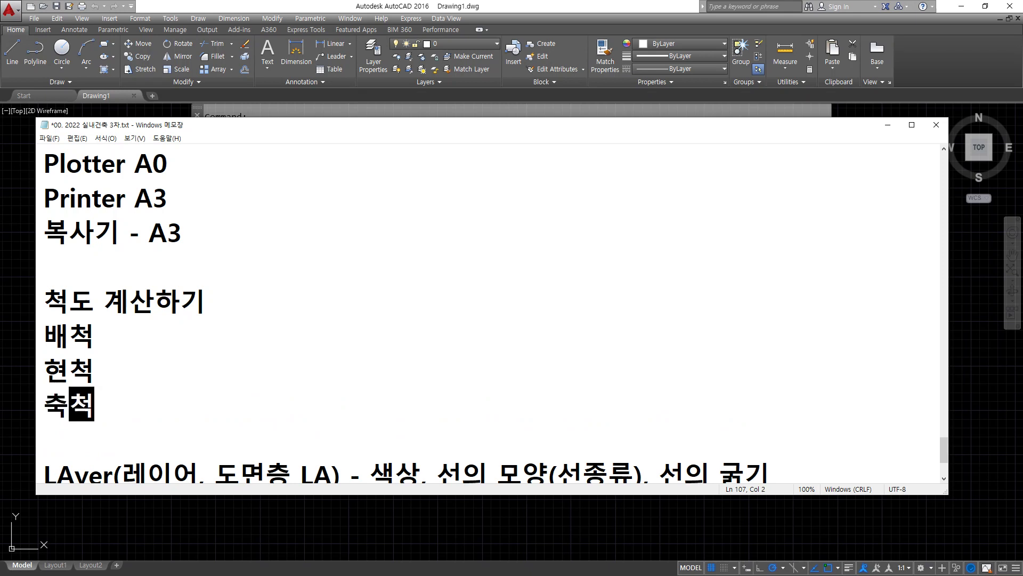
Step: Insert the line "종이 : 실물 4:1, 1:50" between the "척도 계산하기" heading and the 배척 line
{"action": "key", "text": "Up"}
{"action": "key", "text": "Up"}
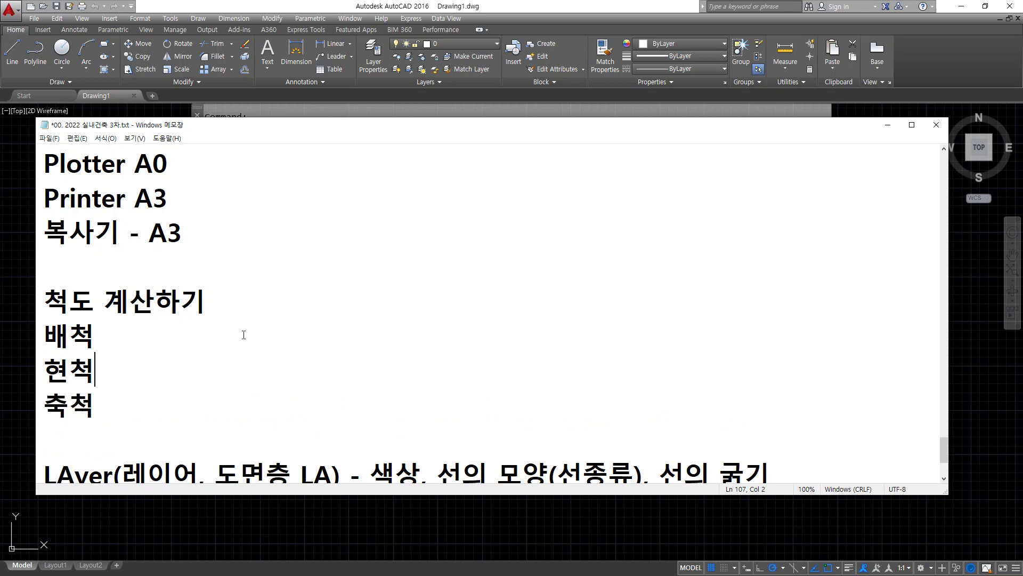
{"action": "key", "text": "Up"}
{"action": "key", "text": "End"}
{"action": "key", "text": "Return"}
{"action": "type", "text": "종이"}
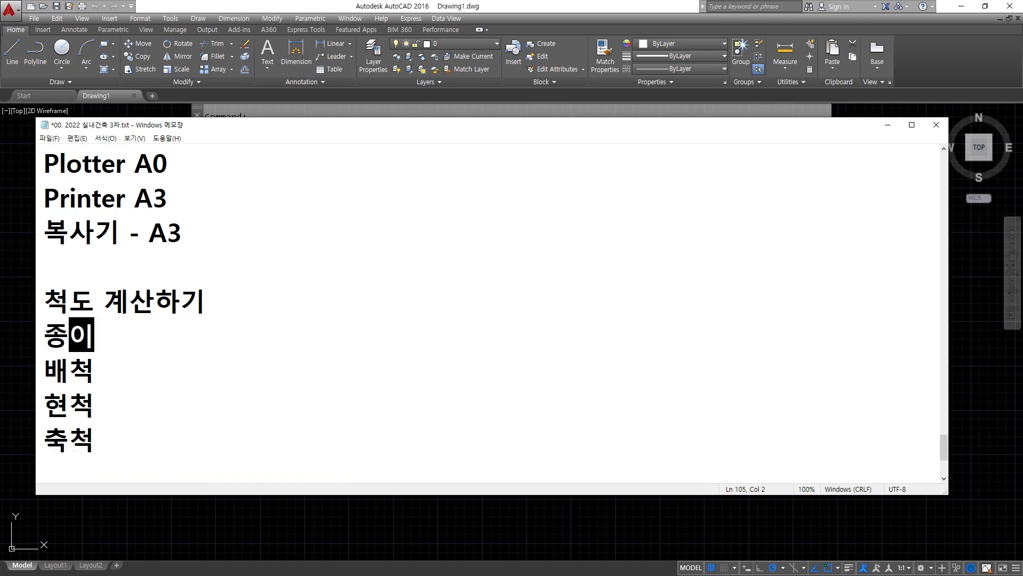
{"action": "type", "text": " : 실"}
{"action": "type", "text": "물"}
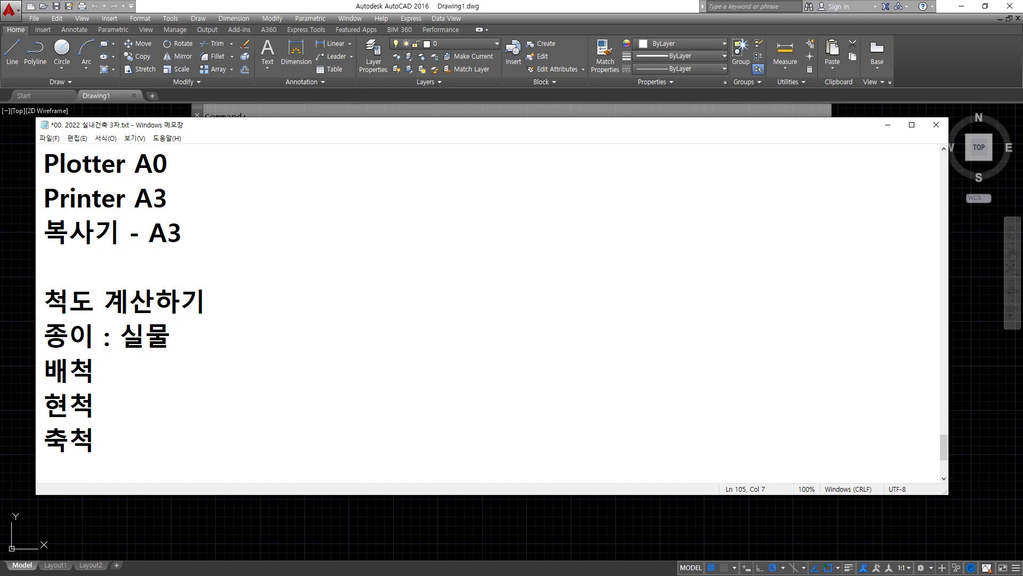
{"action": "type", "text": "  4:1, 1:50"}
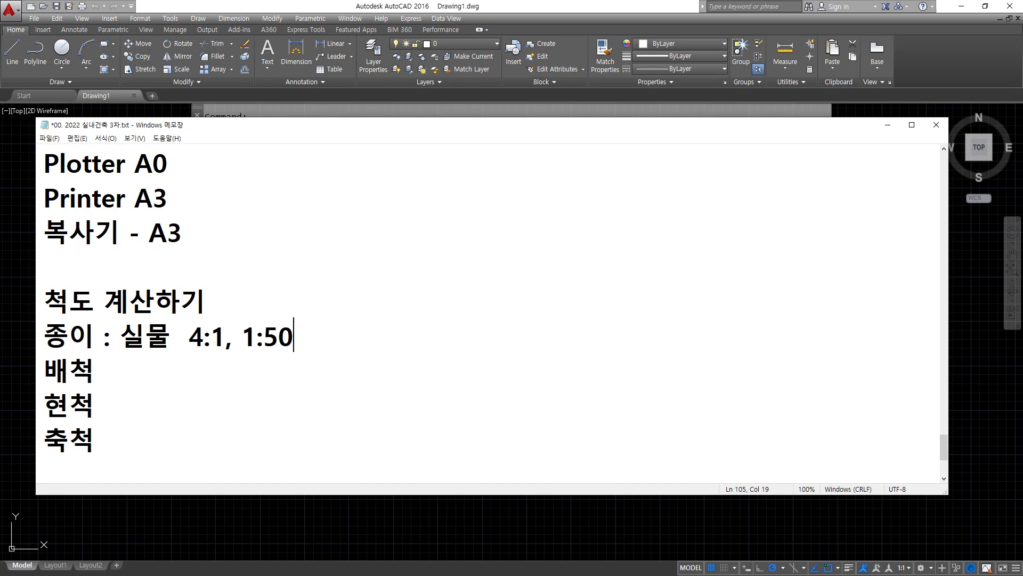
Step: Complete the 배척 line with the description "종이에 실물보다 크게 표현 4:1"
{"action": "key", "text": "Down"}
{"action": "type", "text": "종"}
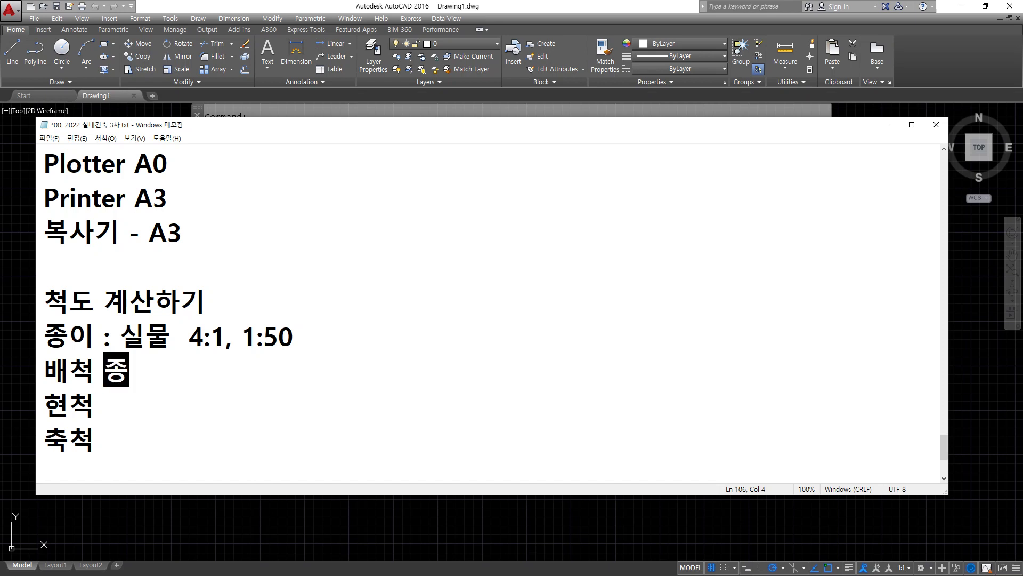
{"action": "type", "text": "이에"}
{"action": "key", "text": "BackSpace"}
{"action": "key", "text": "BackSpace"}
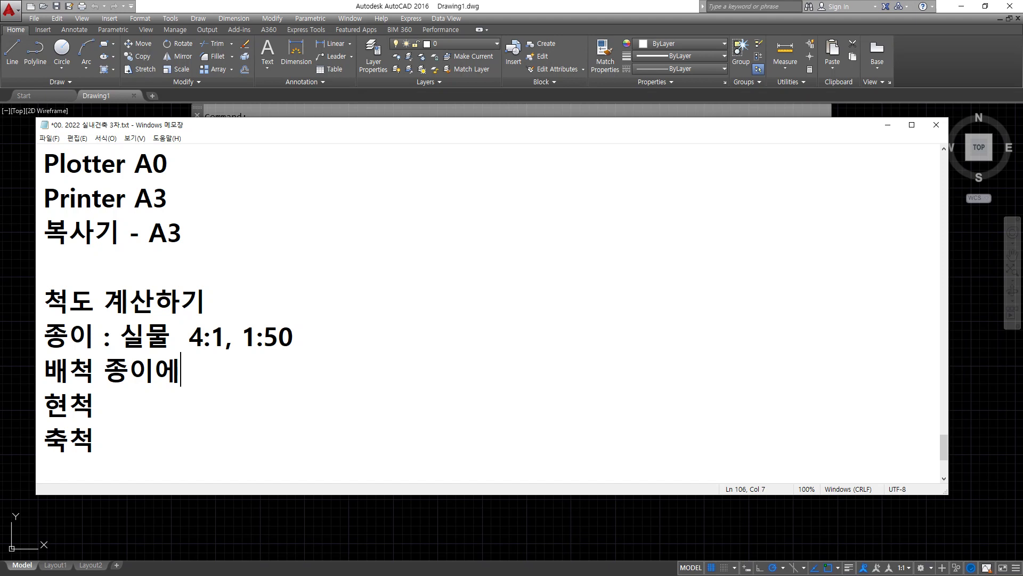
{"action": "type", "text": "에 시"}
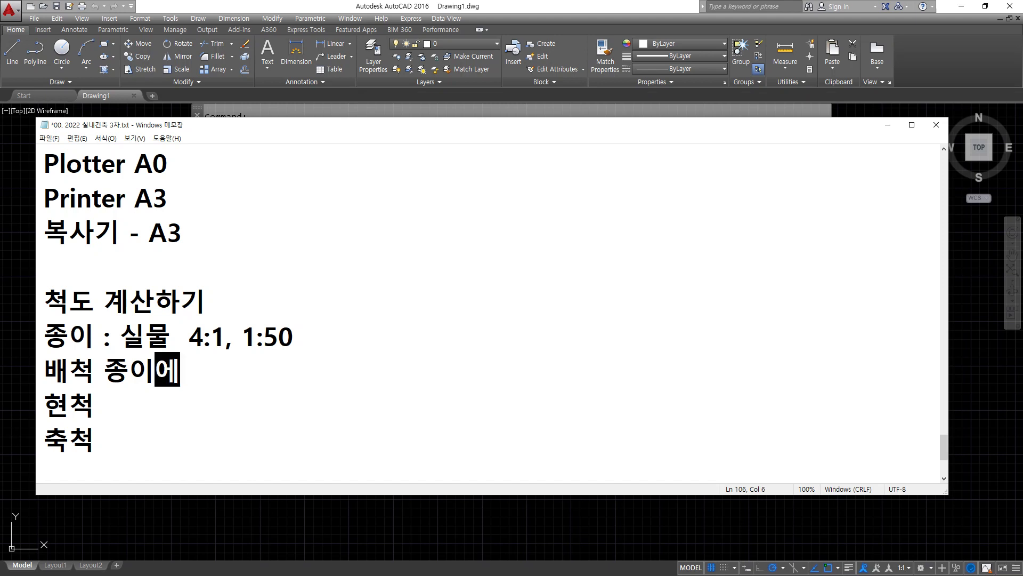
{"action": "type", "text": "실물보다 "}
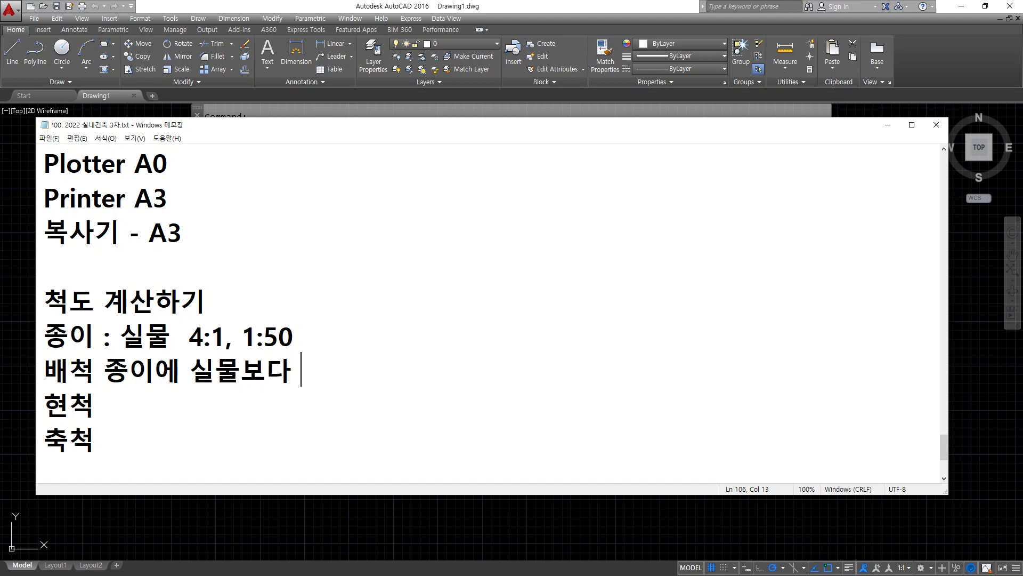
{"action": "type", "text": "크게 표현"}
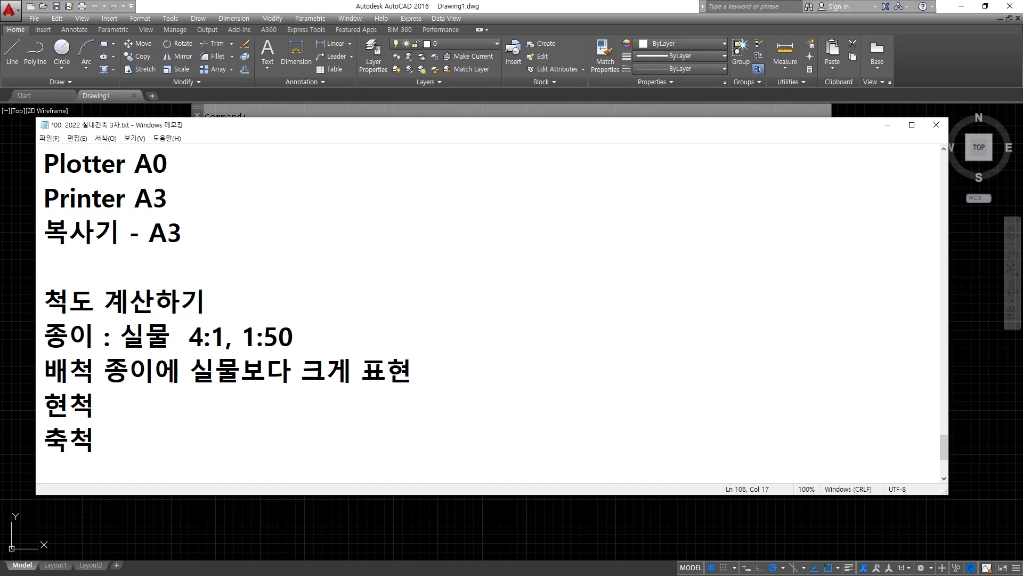
{"action": "type", "text": " 4:1"}
Step: Add the description "종이와 실물이 같게 표현" to the 현척 line
{"action": "key", "text": "Down"}
{"action": "type", "text": "종이와"}
{"action": "type", "text": " 실물이 "}
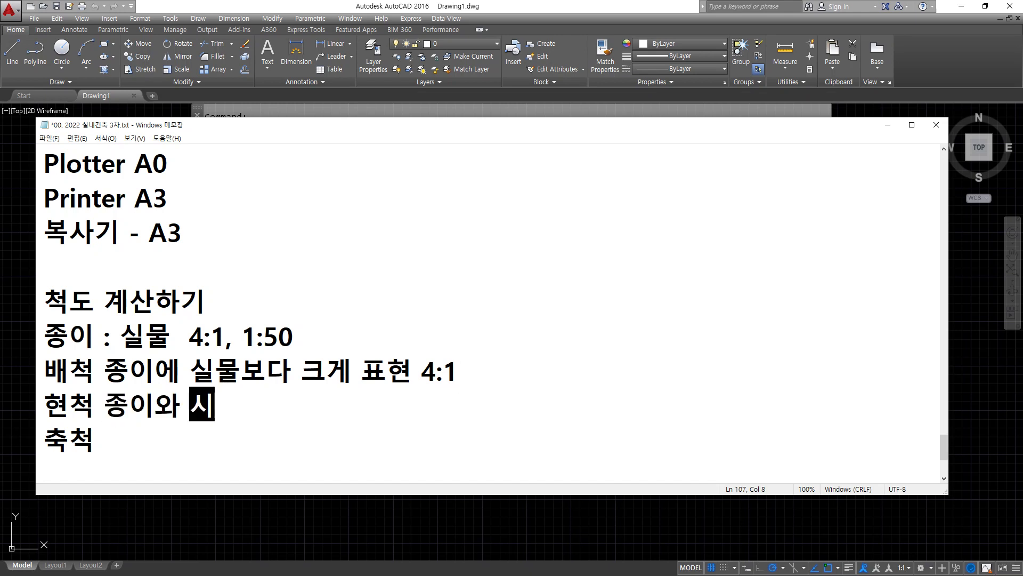
{"action": "type", "text": "같게 "}
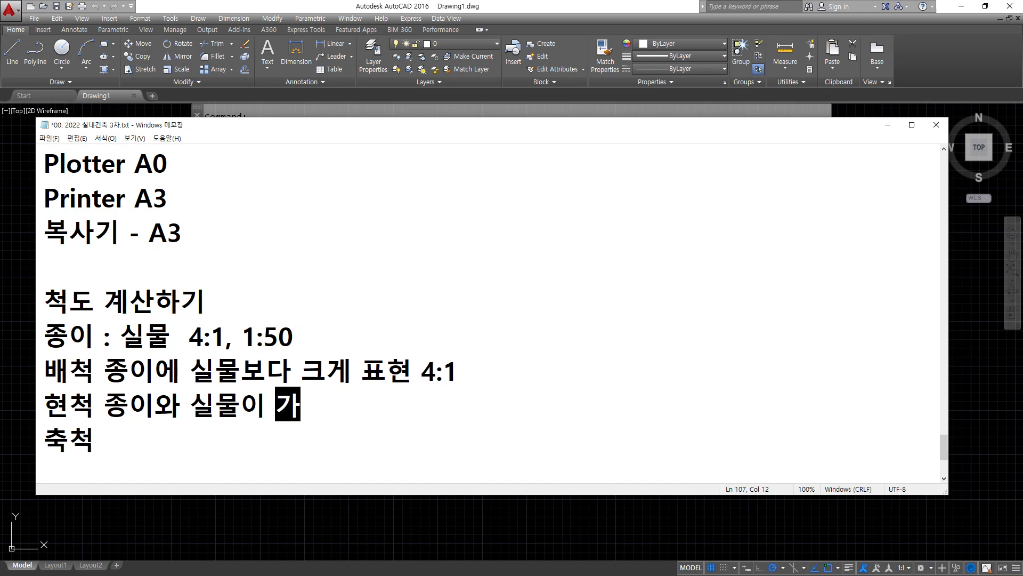
{"action": "type", "text": "표현"}
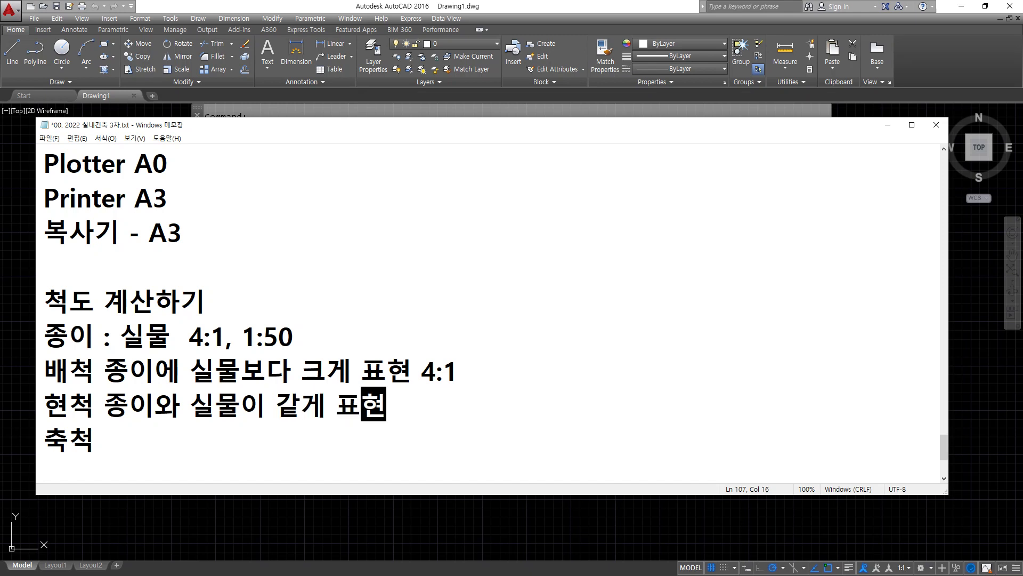
Step: Add "종이에 실물보다 작게 표현 1:50" to the 축척 line and append the ratio "1:1" to the 현척 line
{"action": "key", "text": "Down"}
{"action": "type", "text": "종이에 시"}
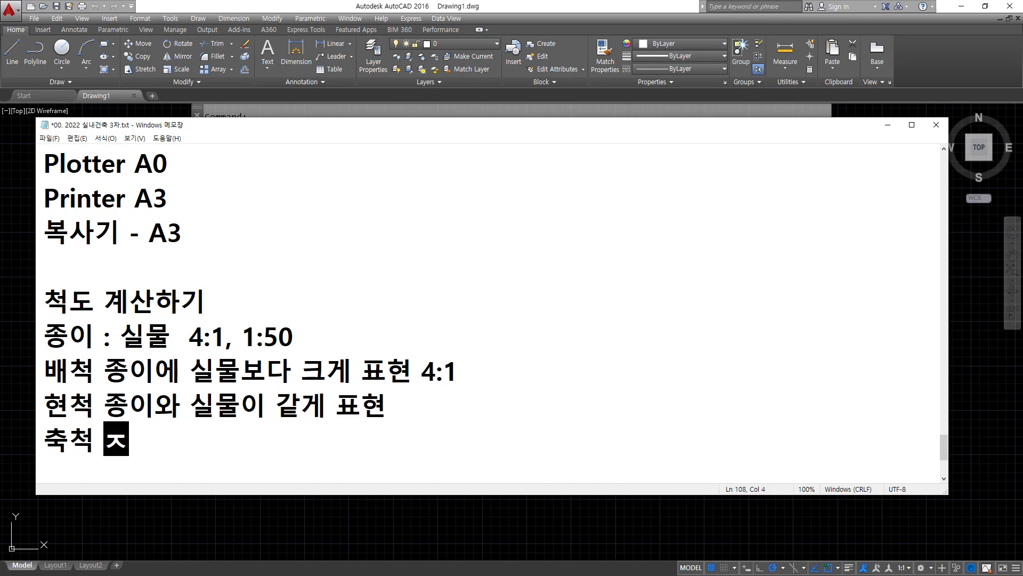
{"action": "type", "text": "ㄹ물"}
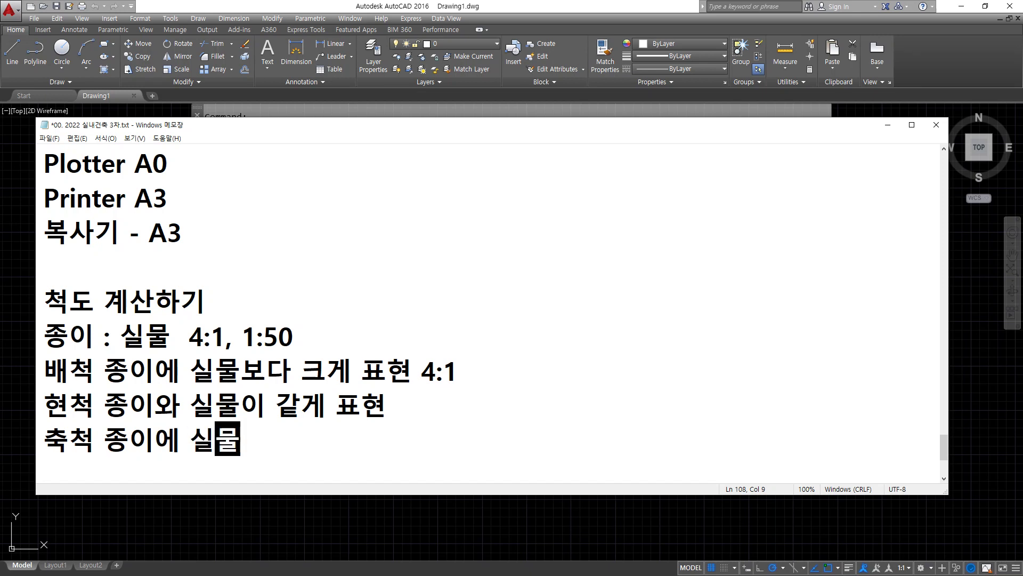
{"action": "type", "text": "보다 작"}
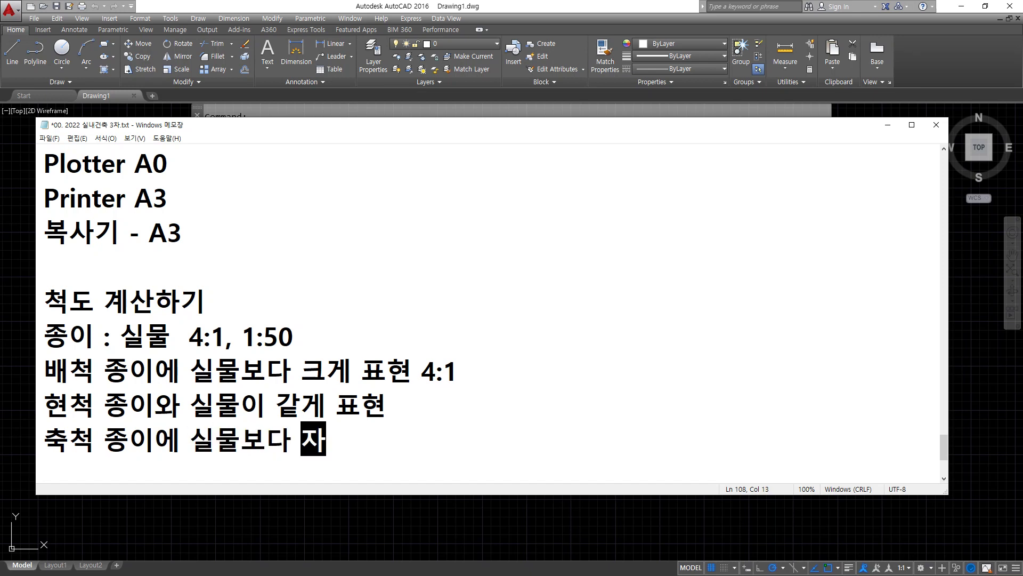
{"action": "type", "text": "게 표현"}
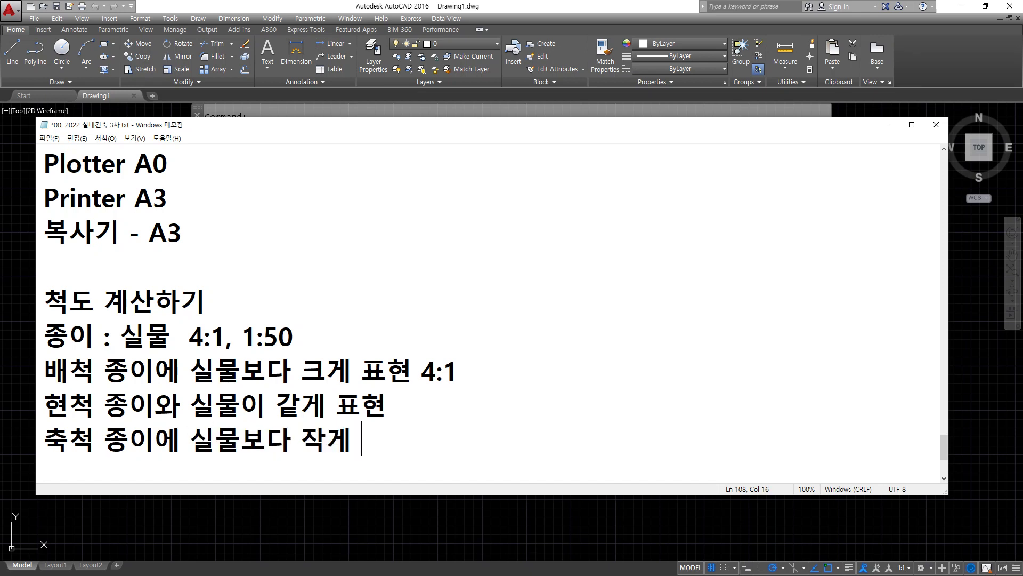
{"action": "type", "text": " 2"}
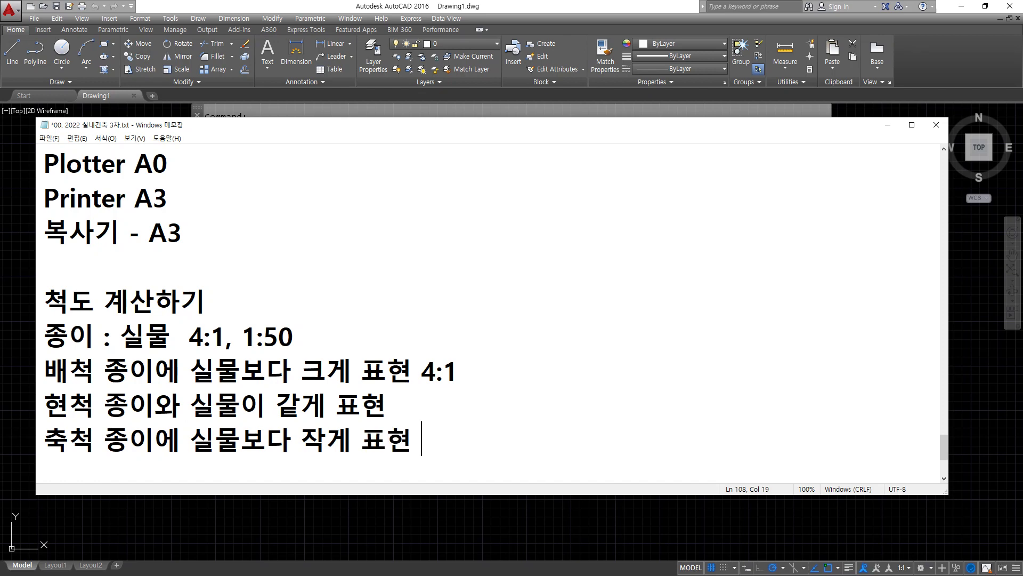
{"action": "key", "text": "BackSpace"}
{"action": "type", "text": "1:50"}
{"action": "key", "text": "Up"}
{"action": "type", "text": "1:1"}
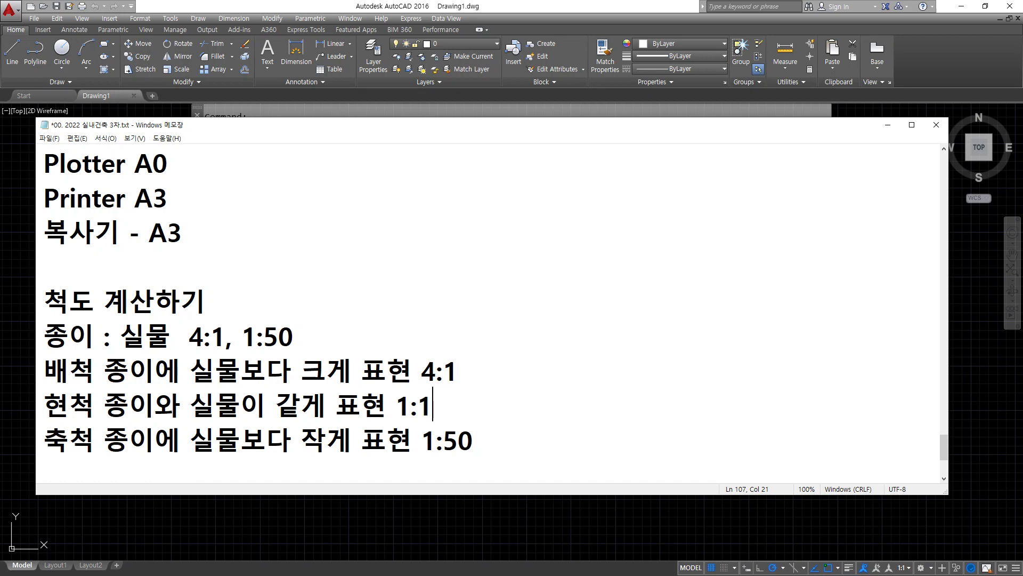
Step: Write "10,000 x 8,000" below the 축척 line, leaving one blank line between them
{"action": "scroll", "coordinate": [490, 315], "scroll_direction": "up", "scroll_amount": 3}
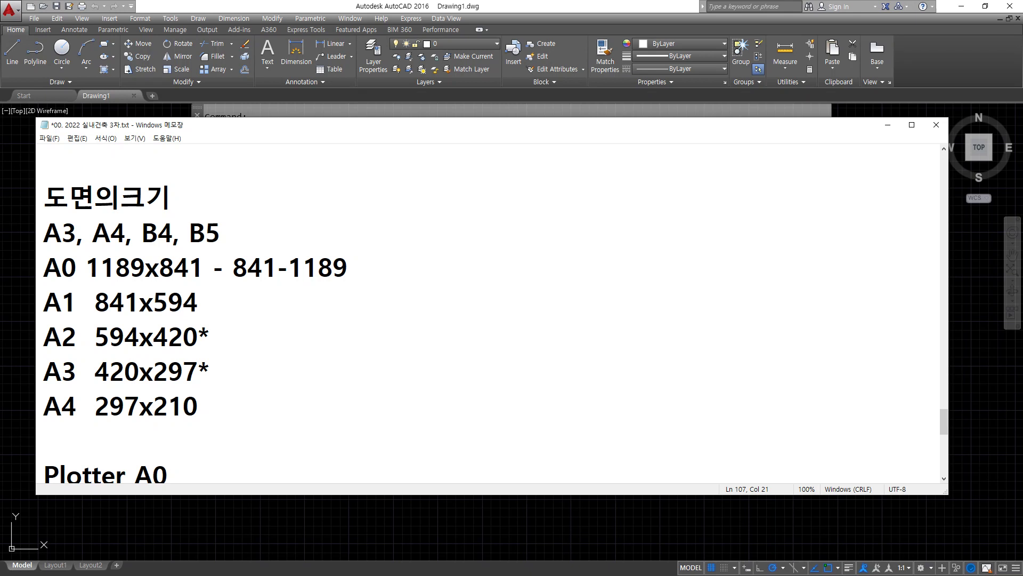
{"action": "scroll", "coordinate": [381, 253], "scroll_direction": "down", "scroll_amount": 4}
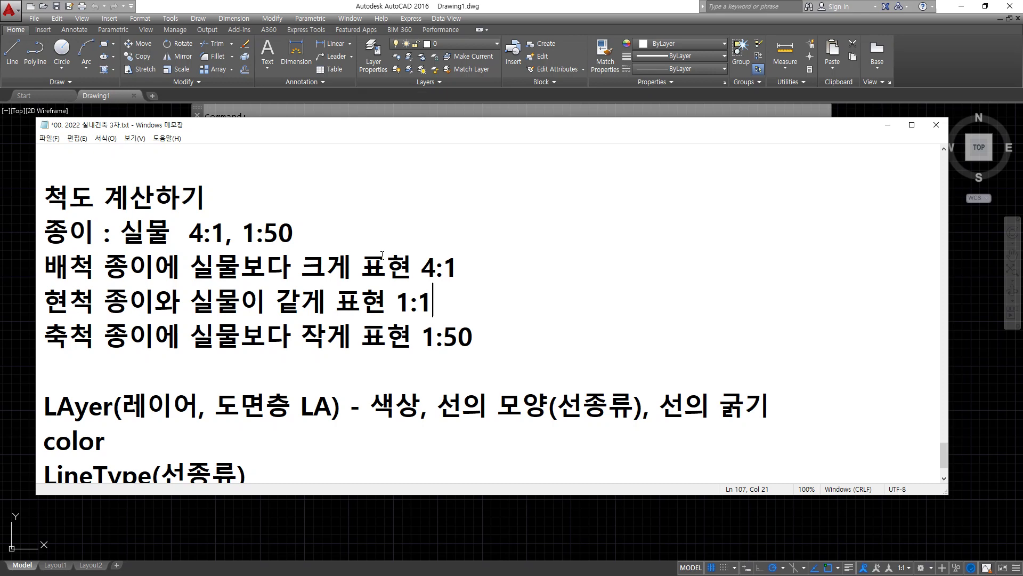
{"action": "key", "text": "Down"}
{"action": "key", "text": "End"}
{"action": "key", "text": "Return"}
{"action": "key", "text": "Return"}
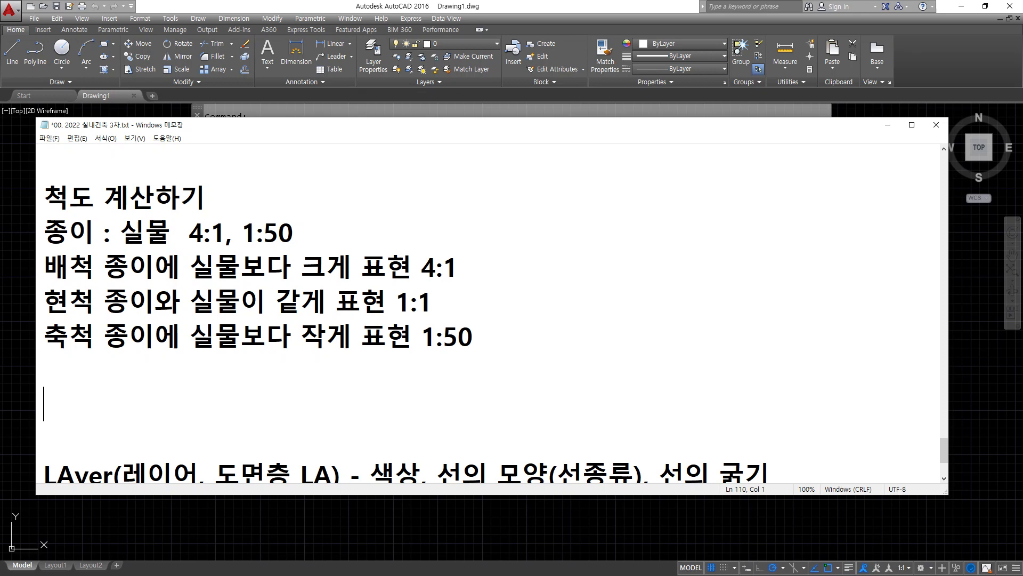
{"action": "type", "text": "10,000 ㅌ"}
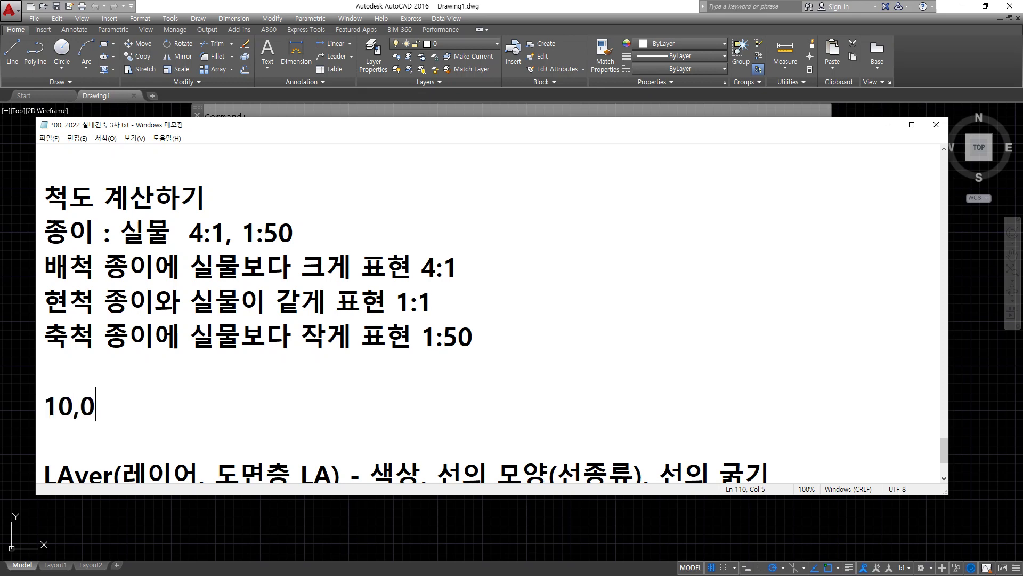
{"action": "key", "text": "BackSpace"}
{"action": "key", "text": "BackSpace"}
{"action": "type", "text": "x 8,000"}
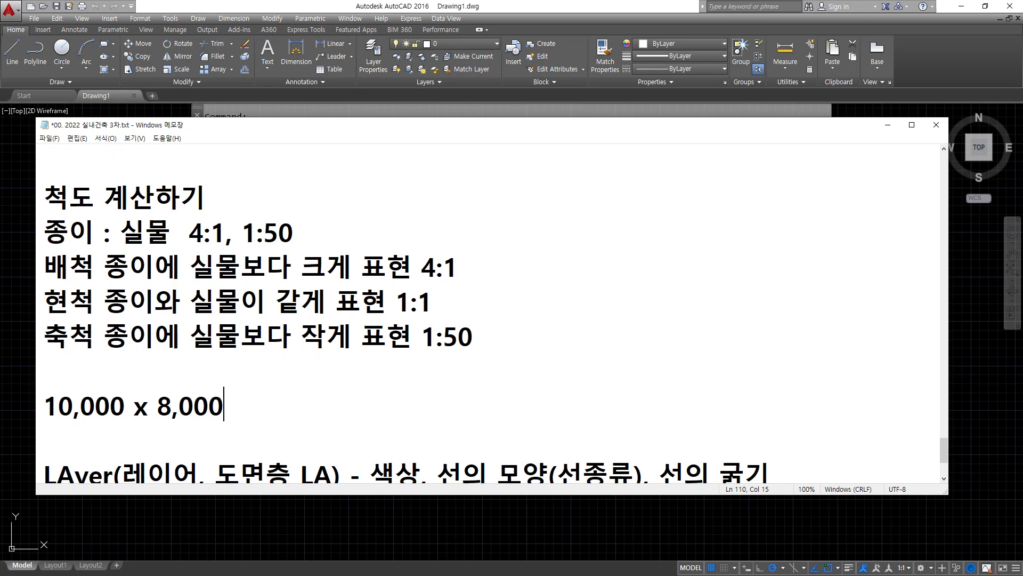
Step: Put the label "실측 결과 : " in front of the "10,000 x 8,000" dimensions
{"action": "key", "text": "Home"}
{"action": "type", "text": "tlf"}
{"action": "key", "text": "BackSpace"}
{"action": "key", "text": "BackSpace"}
{"action": "key", "text": "BackSpace"}
{"action": "key", "text": "Hangul"}
{"action": "type", "text": "실측 ㄱ"}
{"action": "type", "text": "결과 :"}
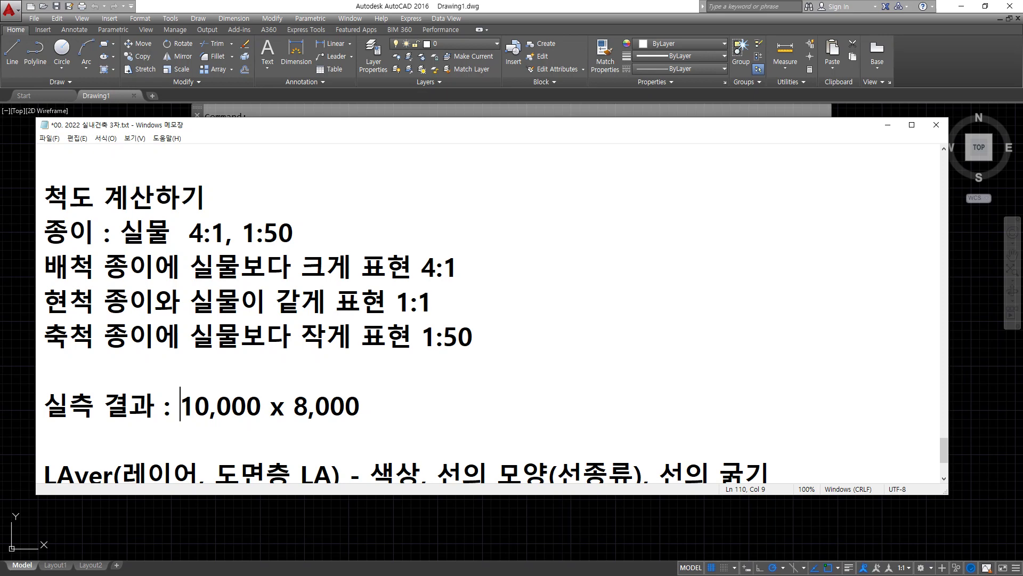
Step: Write the unit conversion "1m = 1,000mm" on the blank line above the 실측 결과 line
{"action": "left_click", "coordinate": [44, 370]}
{"action": "type", "text": "1m = 1,"}
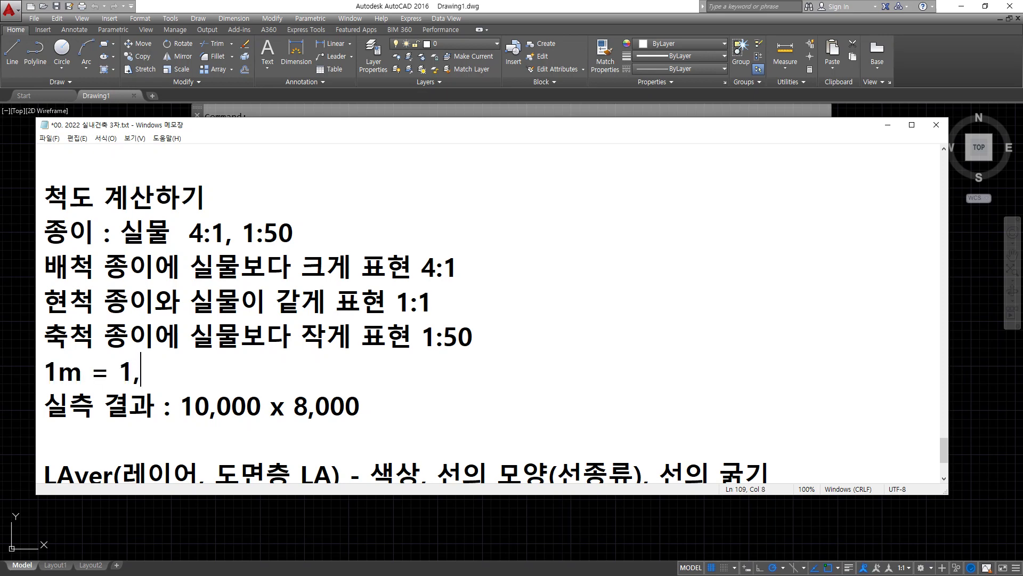
{"action": "type", "text": "000mm"}
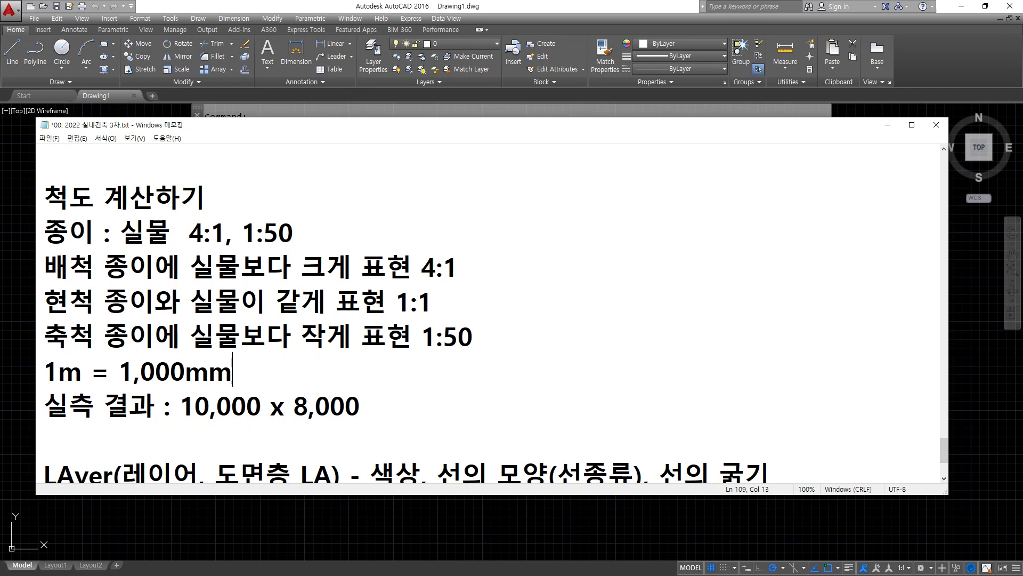
Step: Add the question "A3 설계 = 축척은 ?" on a new line below the 실측 결과 line
{"action": "key", "text": "Down"}
{"action": "key", "text": "End"}
{"action": "key", "text": "Return"}
{"action": "type", "text": "A3"}
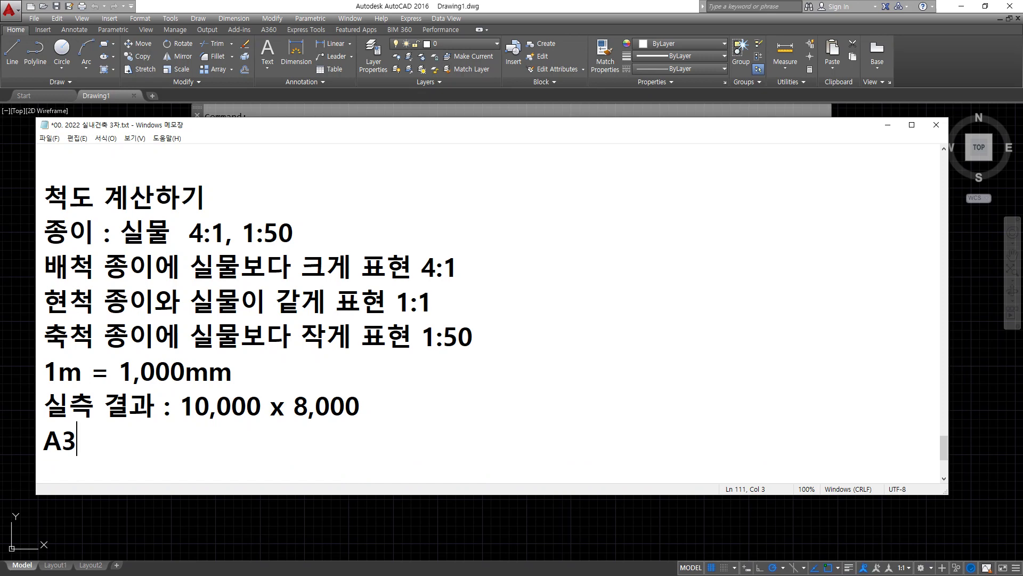
{"action": "type", "text": " 설계"}
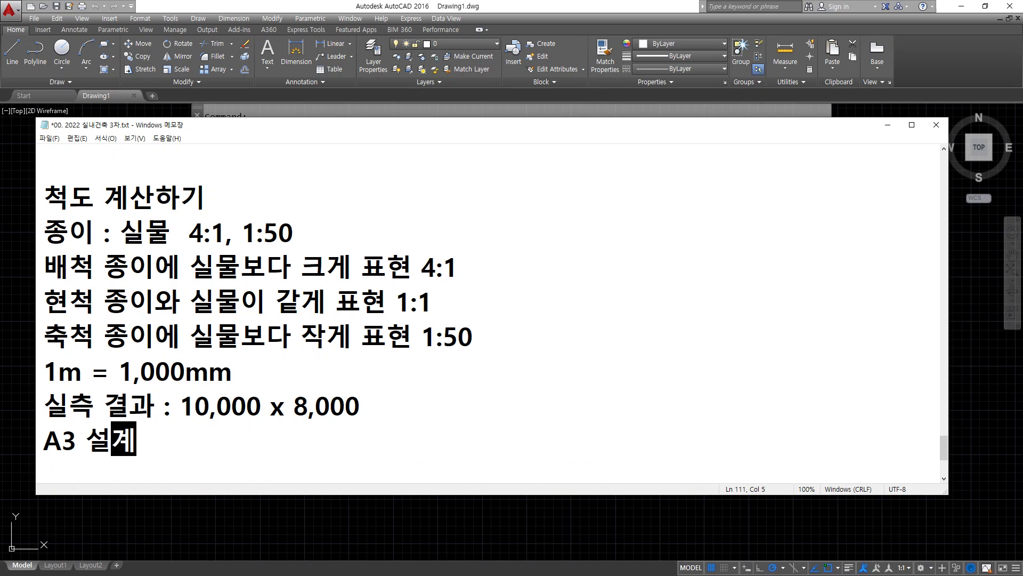
{"action": "type", "text": " ="}
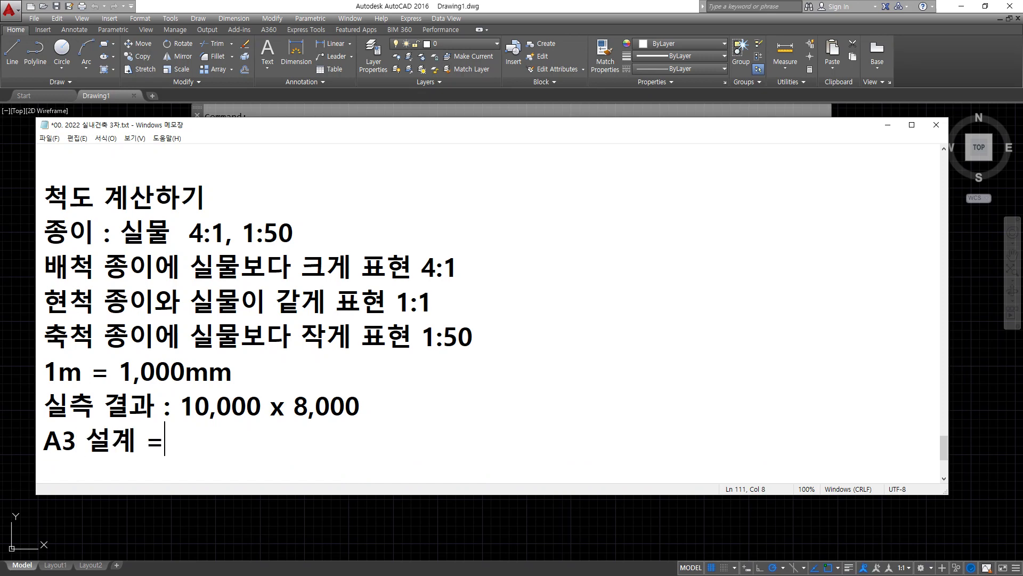
{"action": "type", "text": " 축척ㅇ"}
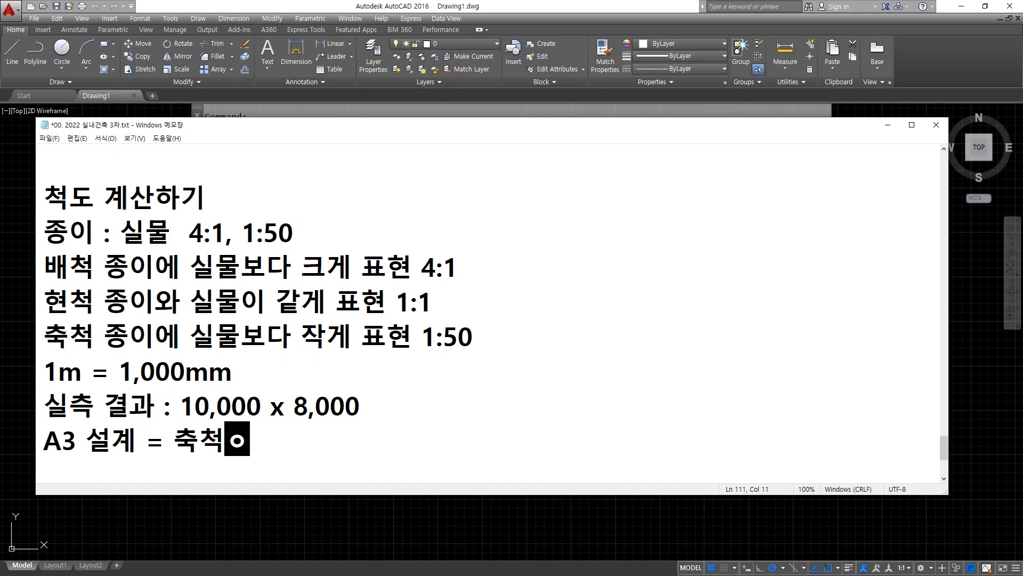
{"action": "type", "text": "은 ?"}
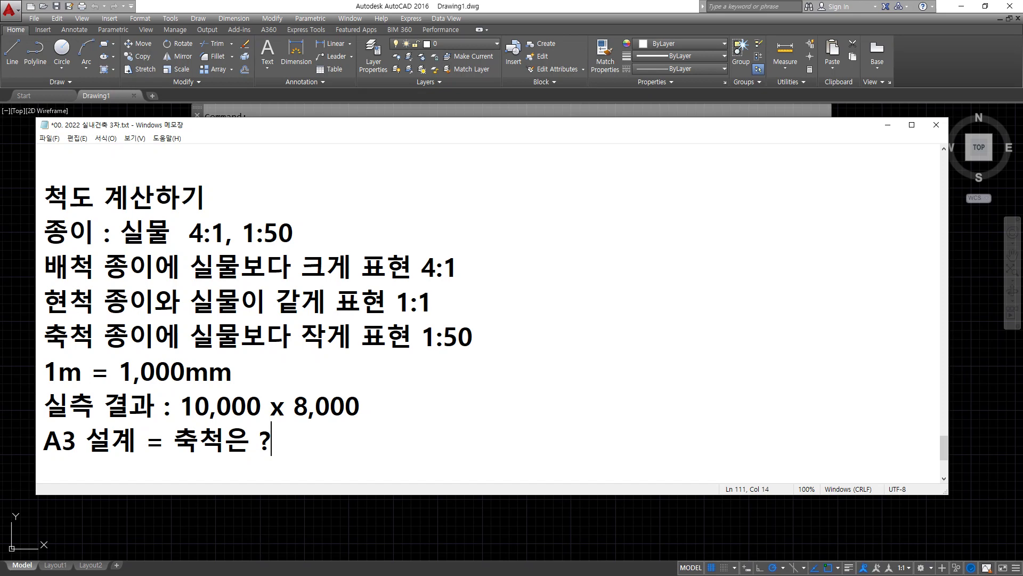
Step: Write the A3 sheet size "420x297" on a new line below the A3 scale question
{"action": "key", "text": "Return"}
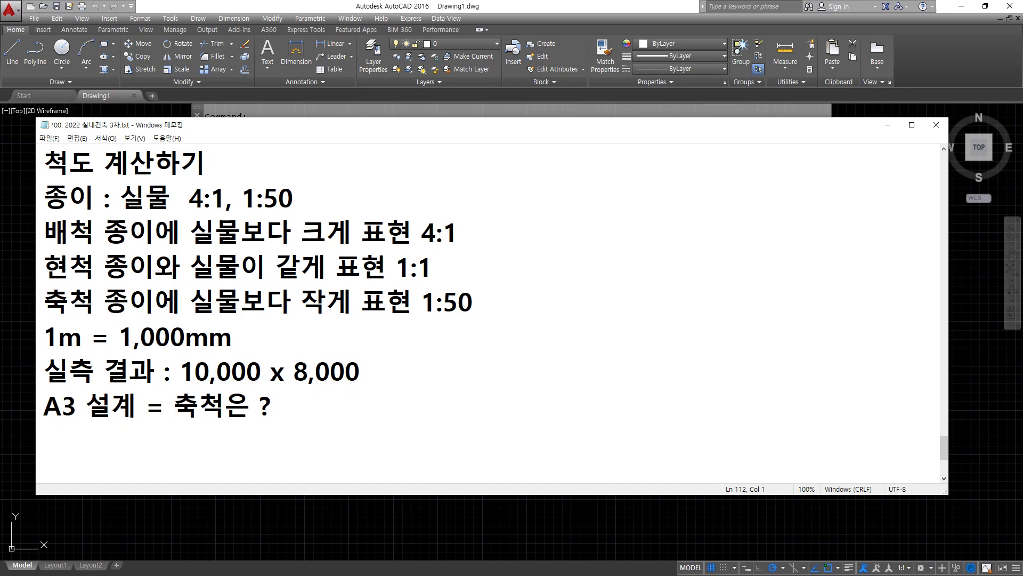
{"action": "scroll", "coordinate": [488, 315], "scroll_direction": "up", "scroll_amount": 5}
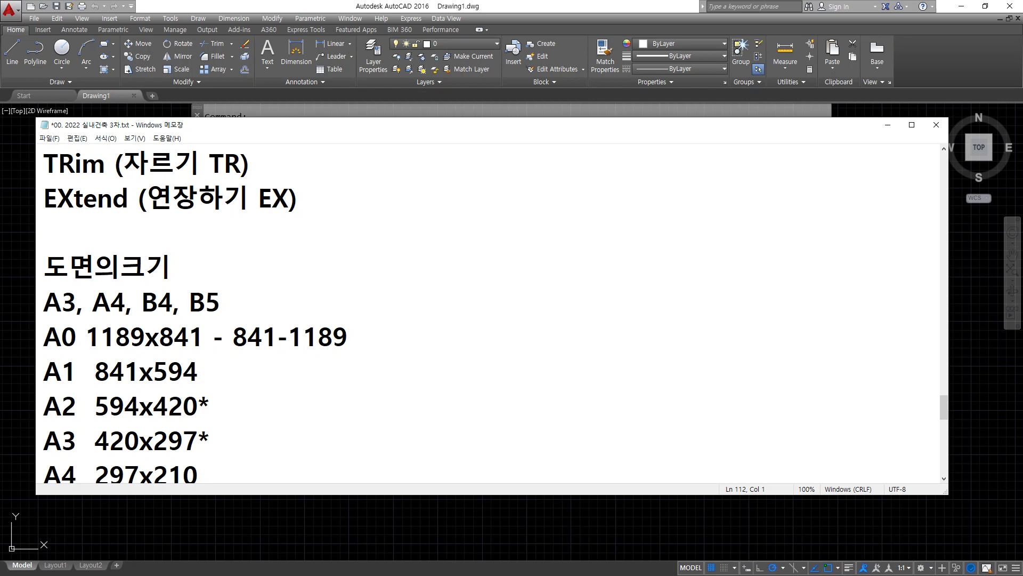
{"action": "scroll", "coordinate": [488, 314], "scroll_direction": "down", "scroll_amount": 5}
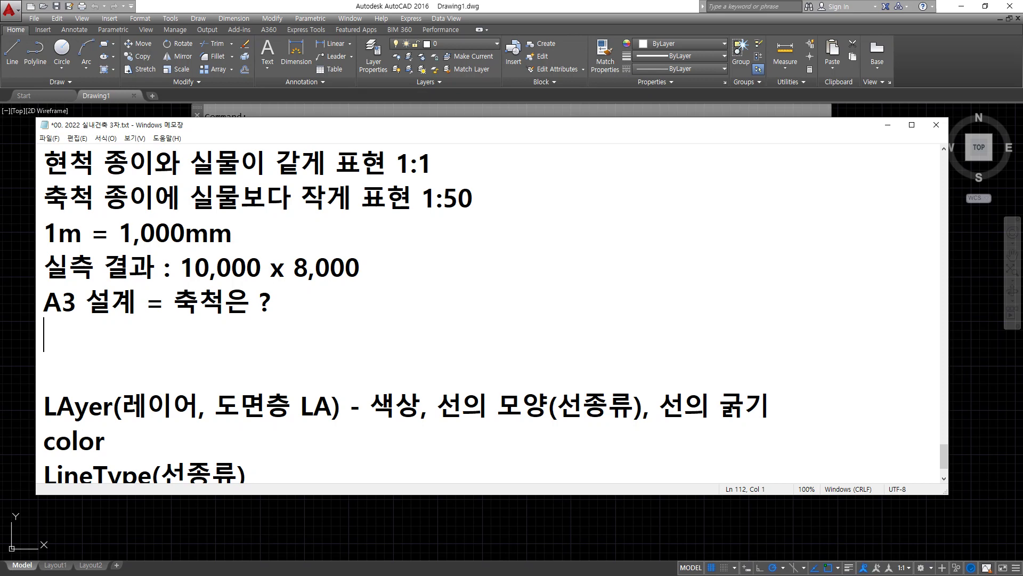
{"action": "type", "text": "420"}
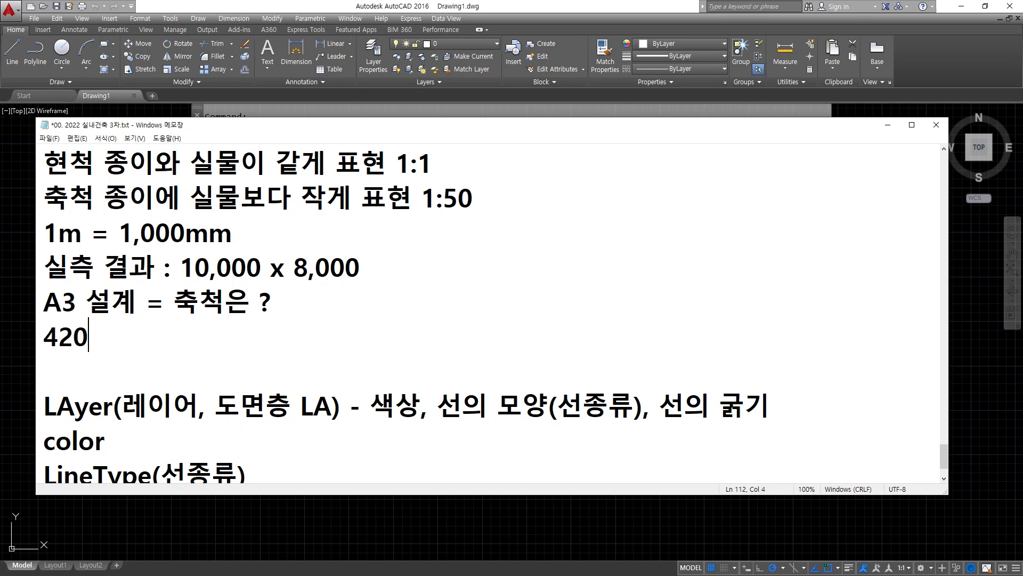
{"action": "type", "text": "ㅌ"}
{"action": "key", "text": "BackSpace"}
{"action": "type", "text": "x297"}
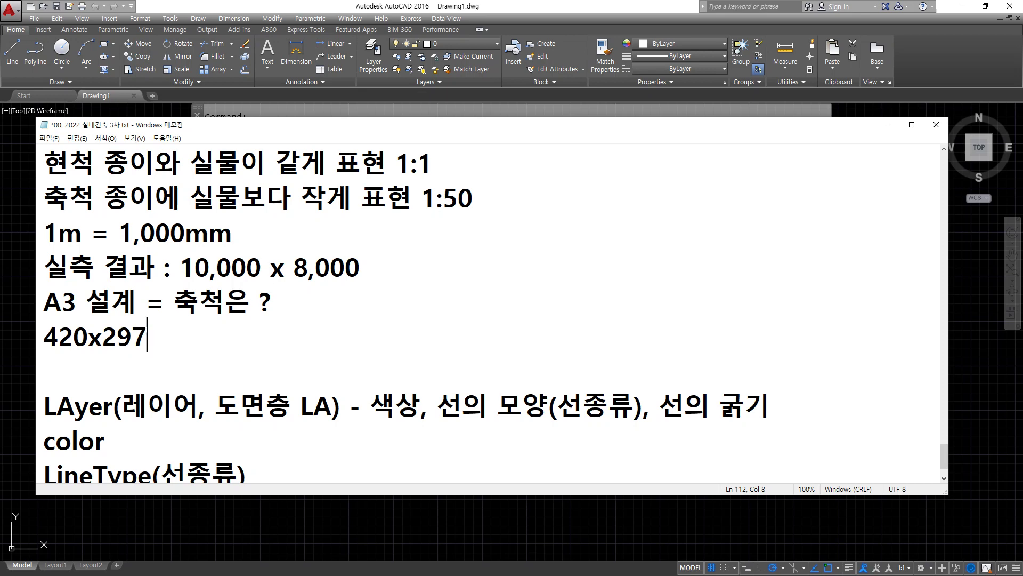
Step: Insert the formula "(실측) x 2 / 종이" on a new line directly below the A3 scale question
{"action": "left_click", "coordinate": [270, 302]}
{"action": "key", "text": "Return"}
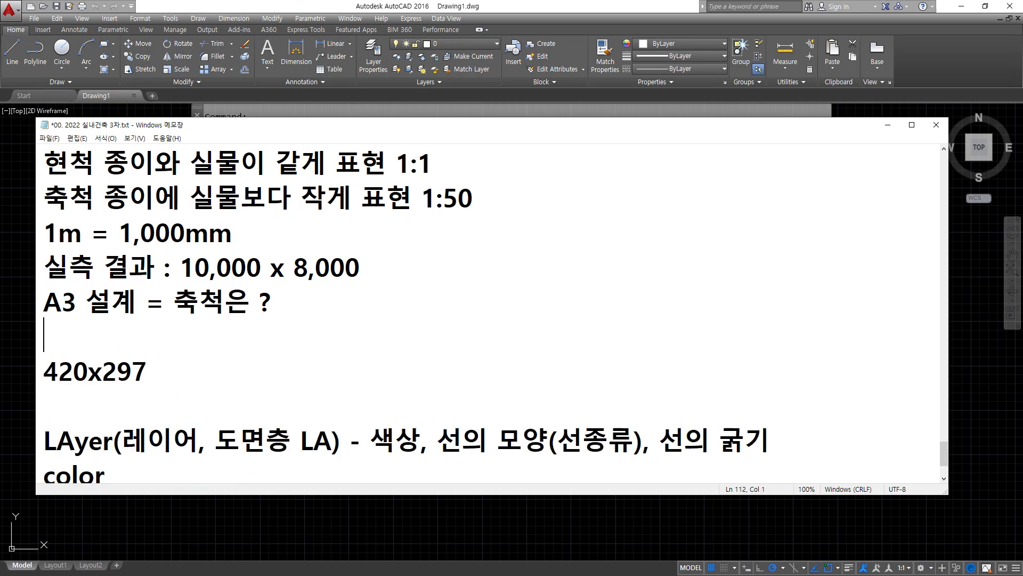
{"action": "type", "text": "(실측"}
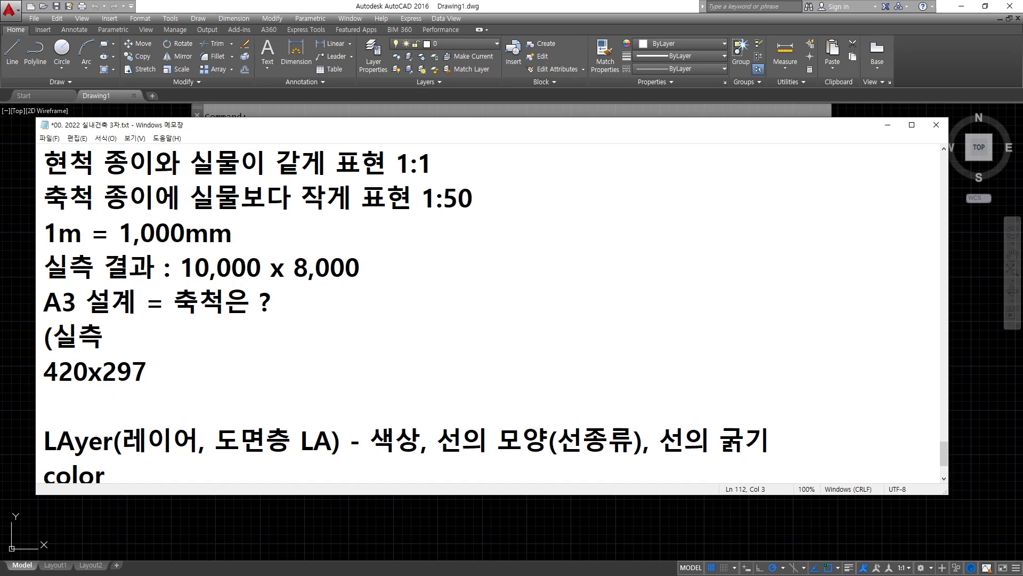
{"action": "type", "text": ") x 2 / "}
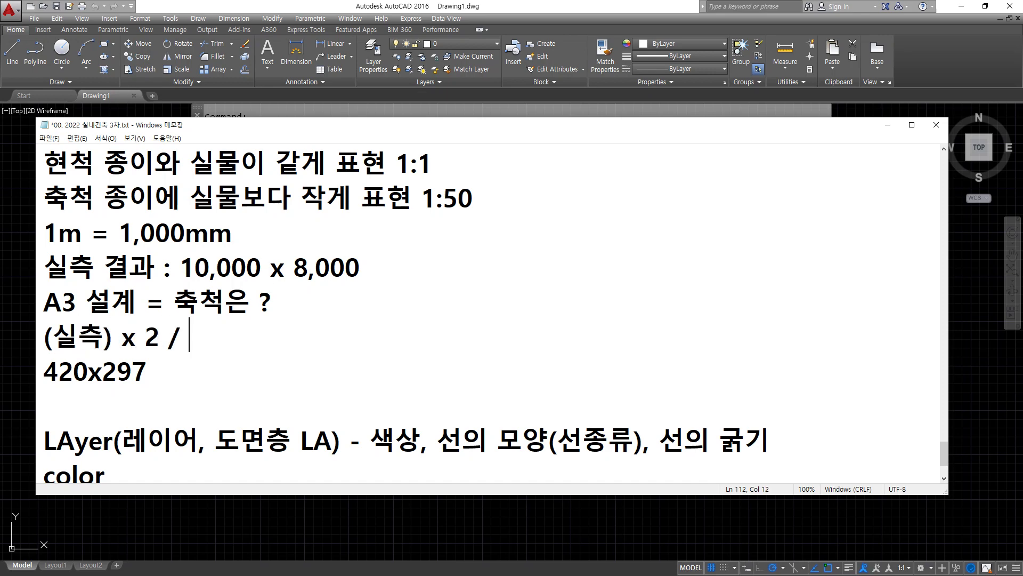
{"action": "type", "text": "종이"}
Step: Replace the word 실측 inside the formula's parentheses with 현장
{"action": "key", "text": "Left"}
{"action": "key", "text": "Left"}
{"action": "key", "text": "Left"}
{"action": "key", "text": "Left"}
{"action": "key", "text": "Left"}
{"action": "key", "text": "Left"}
{"action": "key", "text": "Left"}
{"action": "key", "text": "Left"}
{"action": "key", "text": "Left"}
{"action": "key", "text": "Left"}
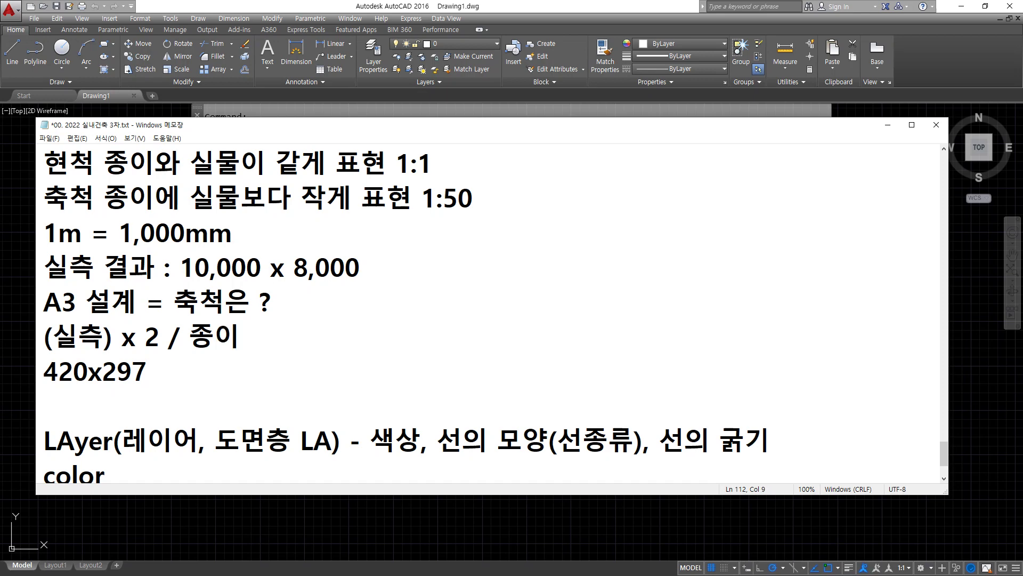
{"action": "key", "text": "shift+Left"}
{"action": "key", "text": "shift+Left"}
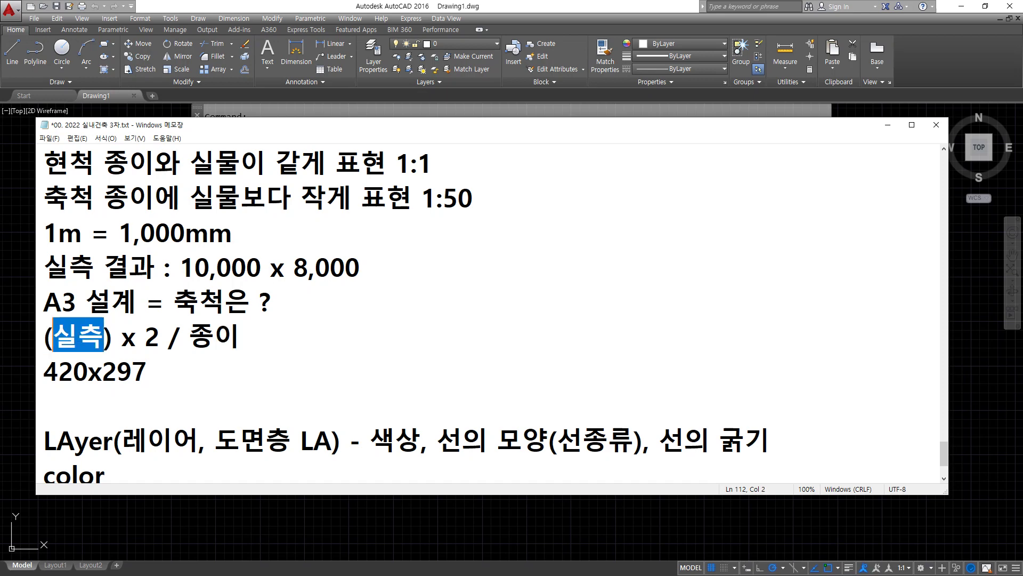
{"action": "type", "text": "현장"}
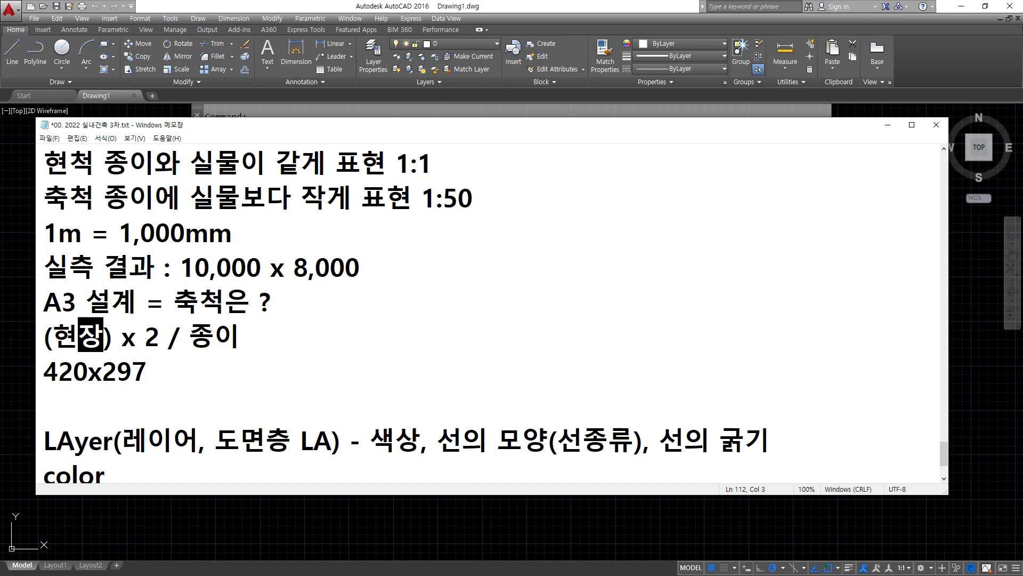
Step: Add the calculations "(10,000 x 2) / 420" and "(8,000 x 2) / 297" on two lines below the formula
{"action": "key", "text": "End"}
{"action": "key", "text": "Return"}
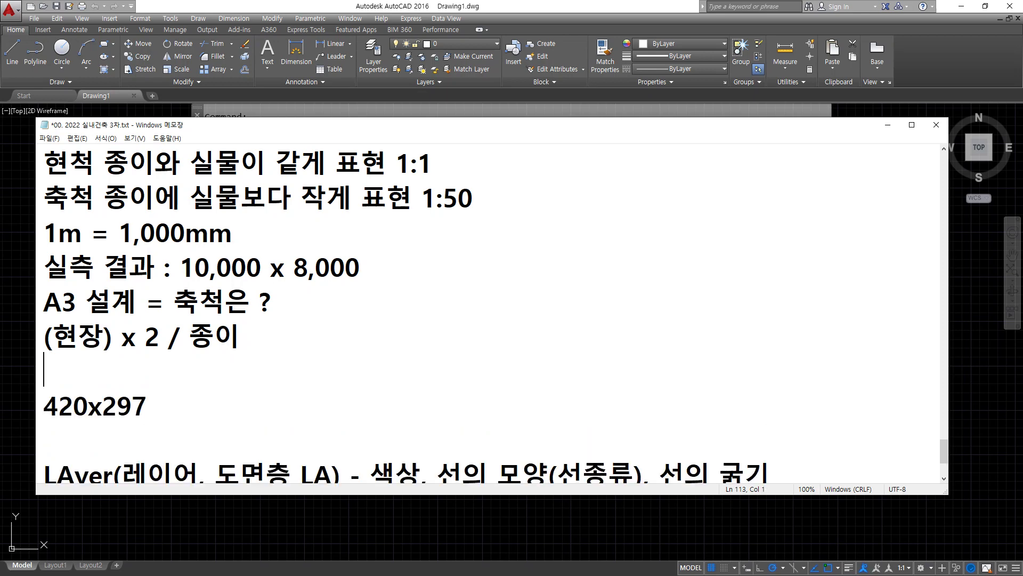
{"action": "type", "text": "(10,000 "}
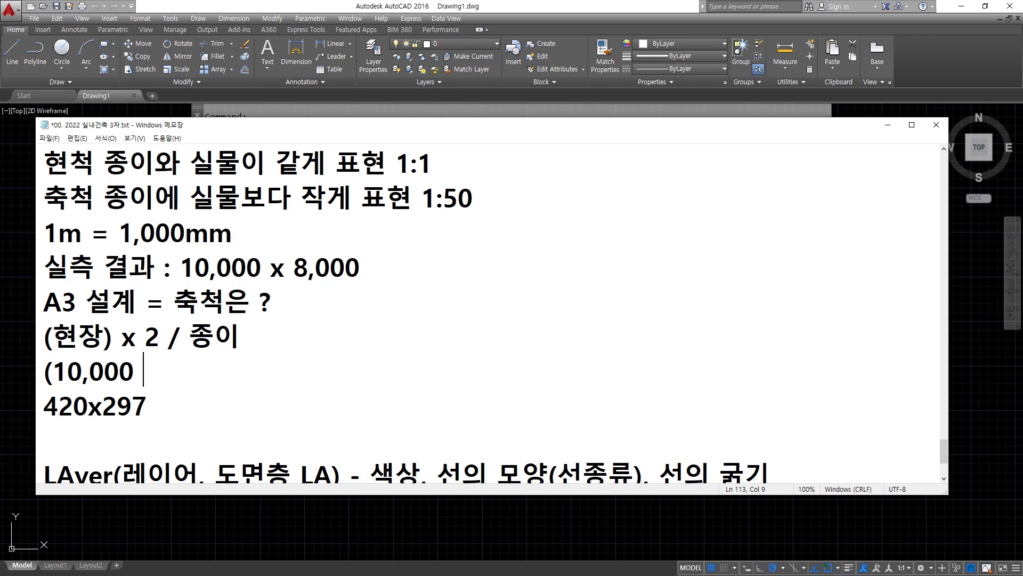
{"action": "type", "text": "x 2) / 420"}
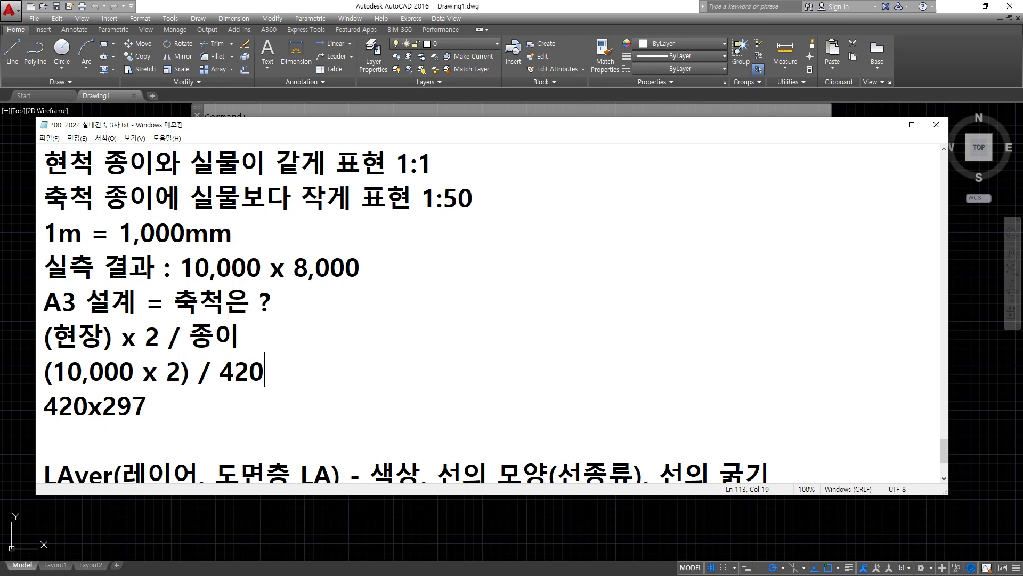
{"action": "key", "text": "Return"}
{"action": "type", "text": "("}
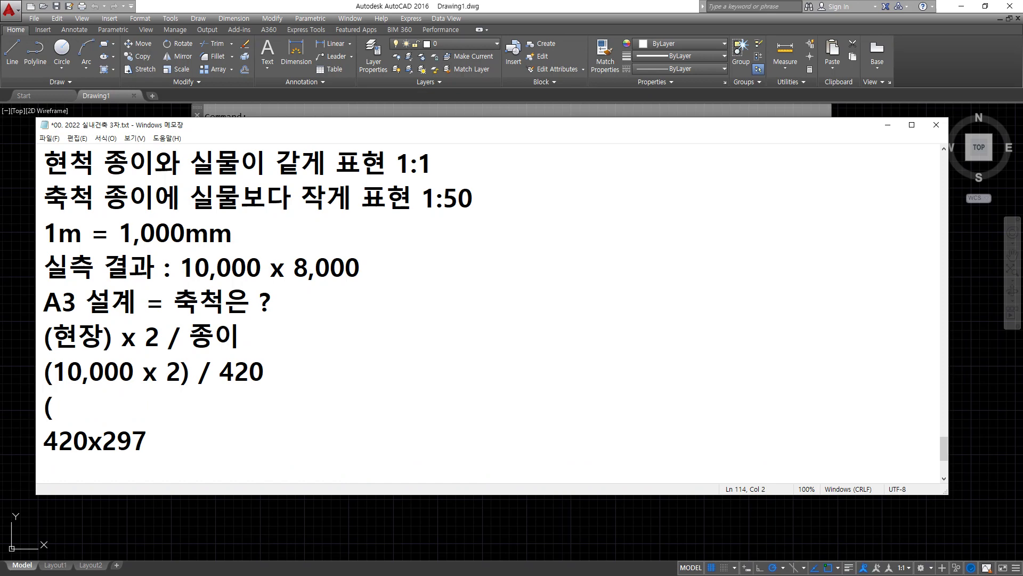
{"action": "type", "text": "8,000 x "}
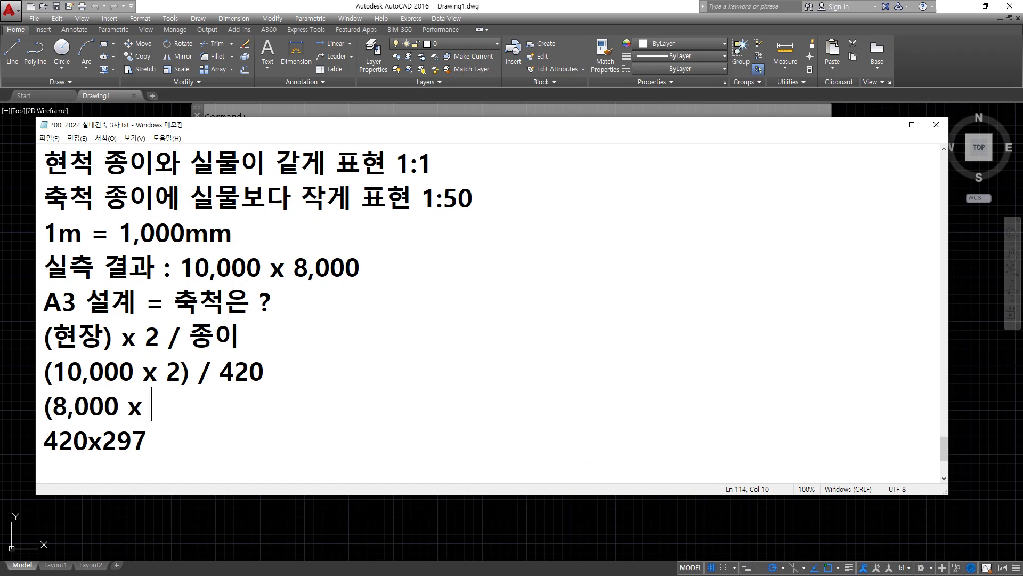
{"action": "type", "text": "2) / 297"}
Step: Delete the "420x297" text below the two calculation lines
{"action": "key", "text": "Down"}
{"action": "key", "text": "shift+Home"}
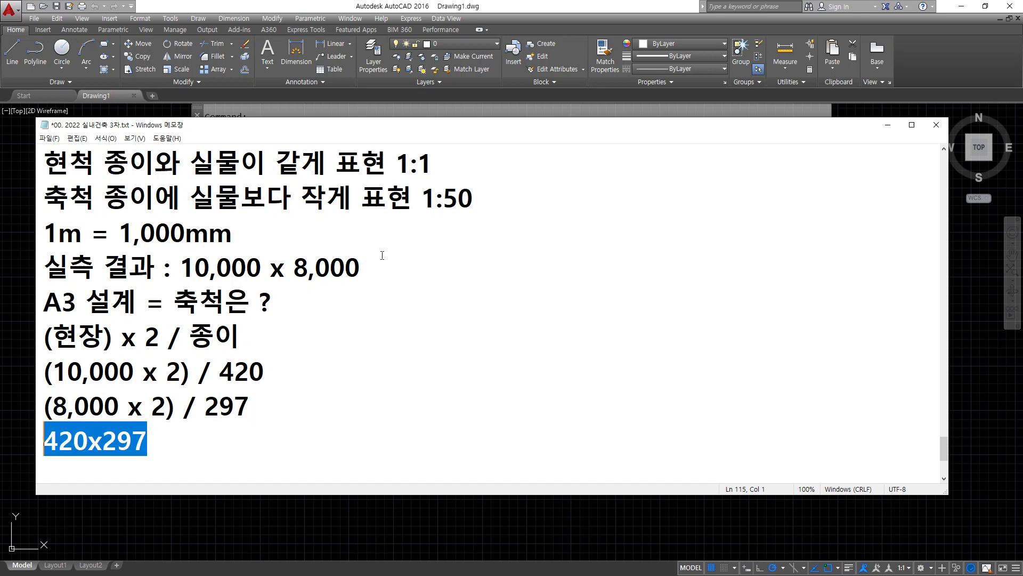
{"action": "key", "text": "BackSpace"}
Step: Compute 10000 × 2 ÷ 420 in Calculator and append "= 47" to the 10,000 calculation line in the notes
{"action": "key", "text": "Up"}
{"action": "key", "text": "Up"}
{"action": "key", "text": "End"}
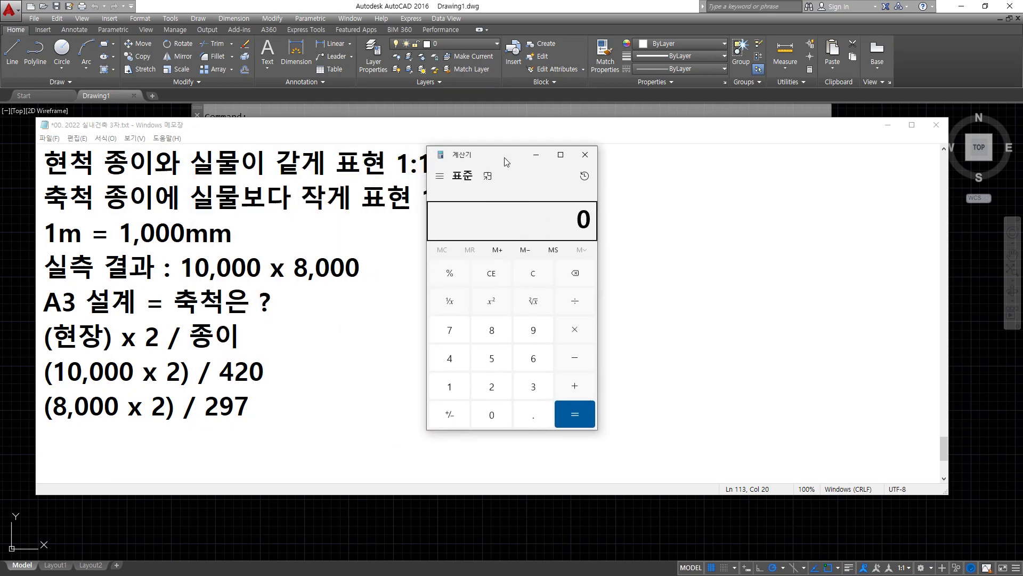
{"action": "type", "text": "10000"}
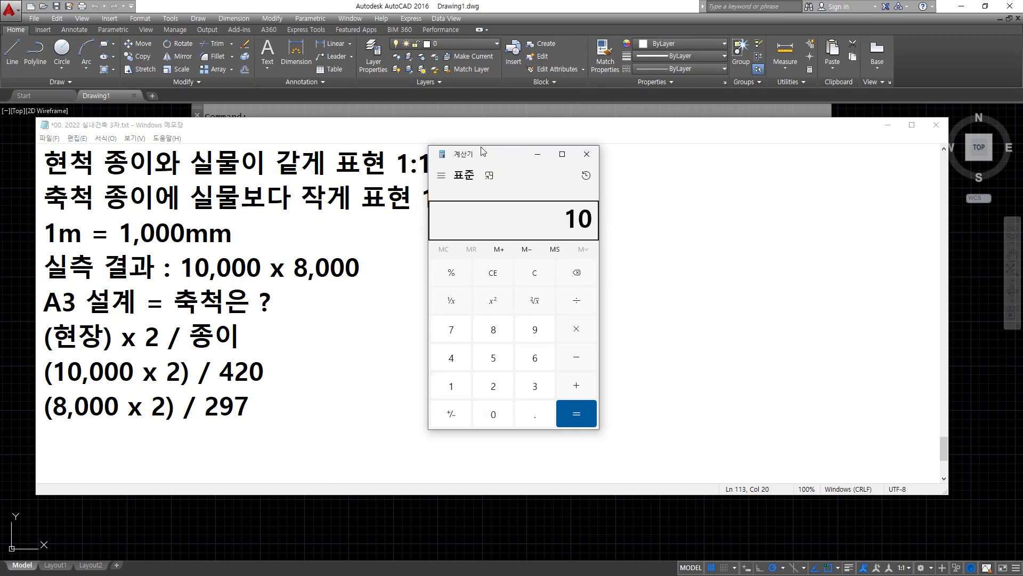
{"action": "type", "text": "*2/"}
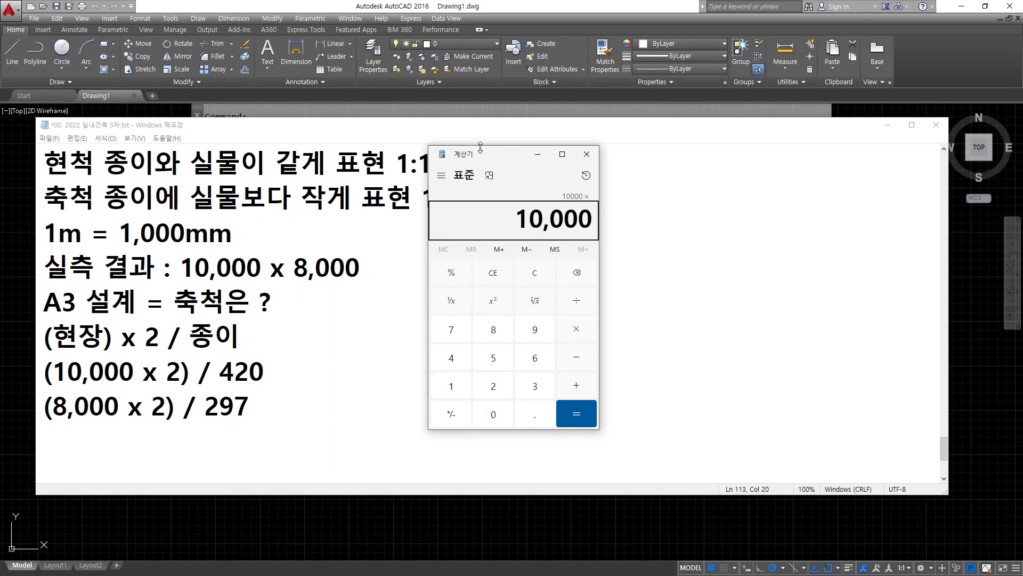
{"action": "type", "text": "420"}
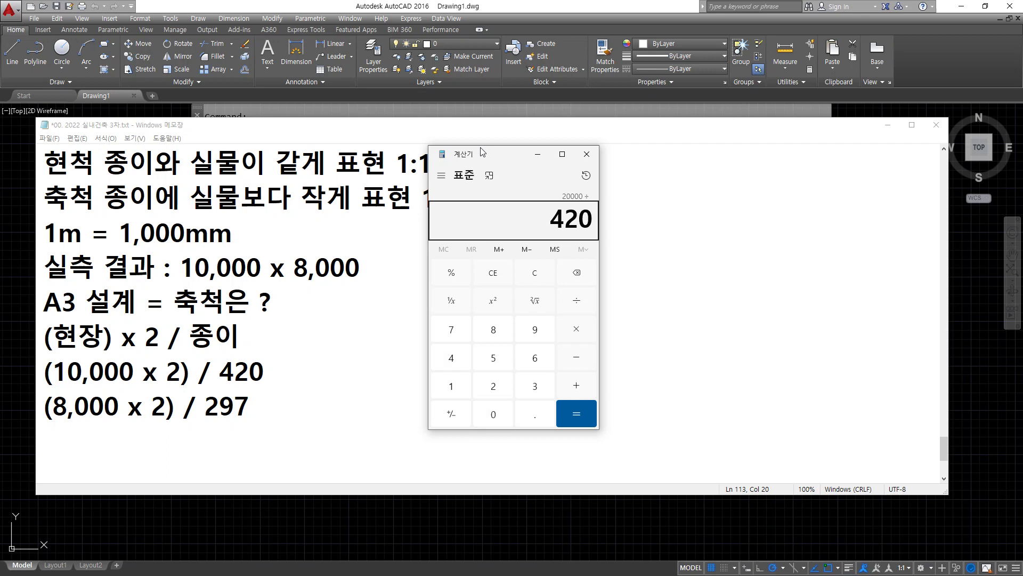
{"action": "key", "text": "Return"}
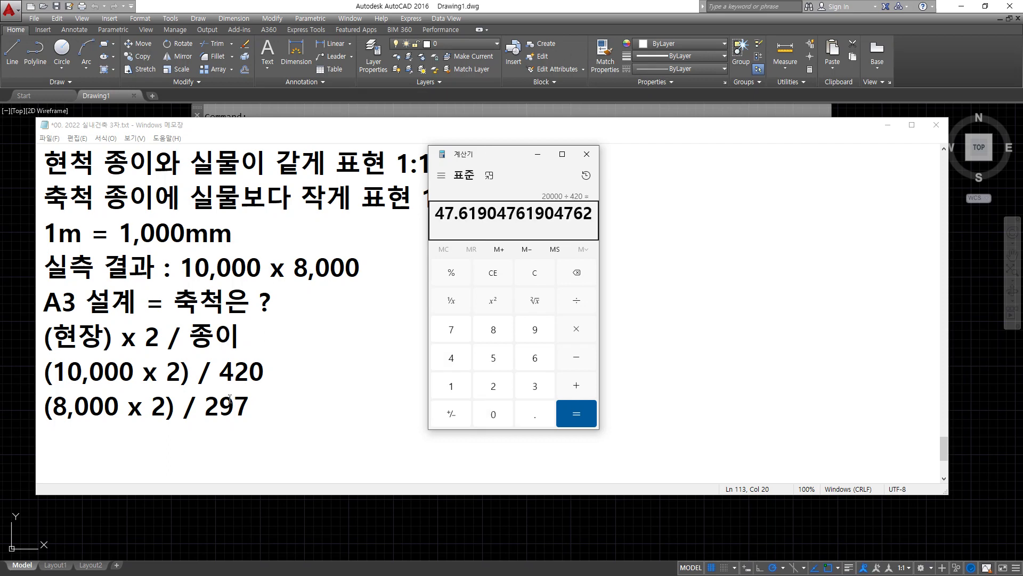
{"action": "left_click", "coordinate": [307, 367]}
{"action": "type", "text": "= "}
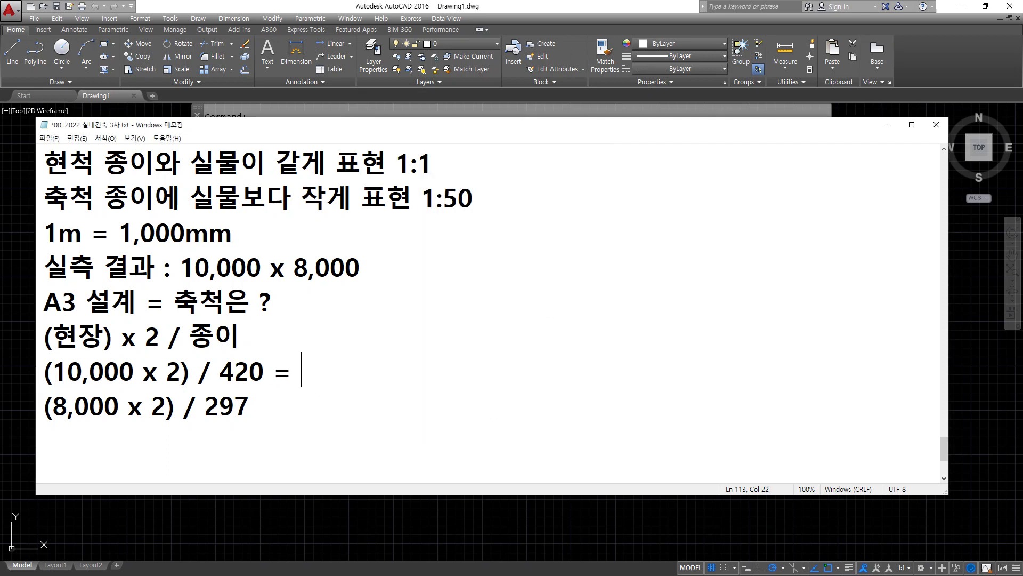
{"action": "type", "text": "47"}
Step: Compute 8000 × 2 ÷ 297 in Calculator and append "= 53" to the 8,000 calculation line in the notes
{"action": "key", "text": "alt+Tab"}
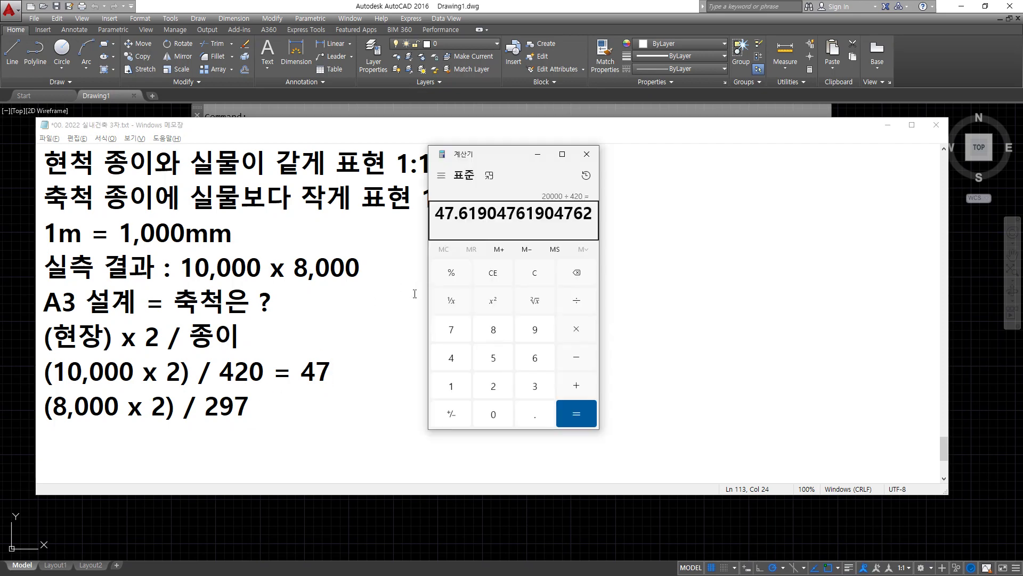
{"action": "type", "text": "8000"}
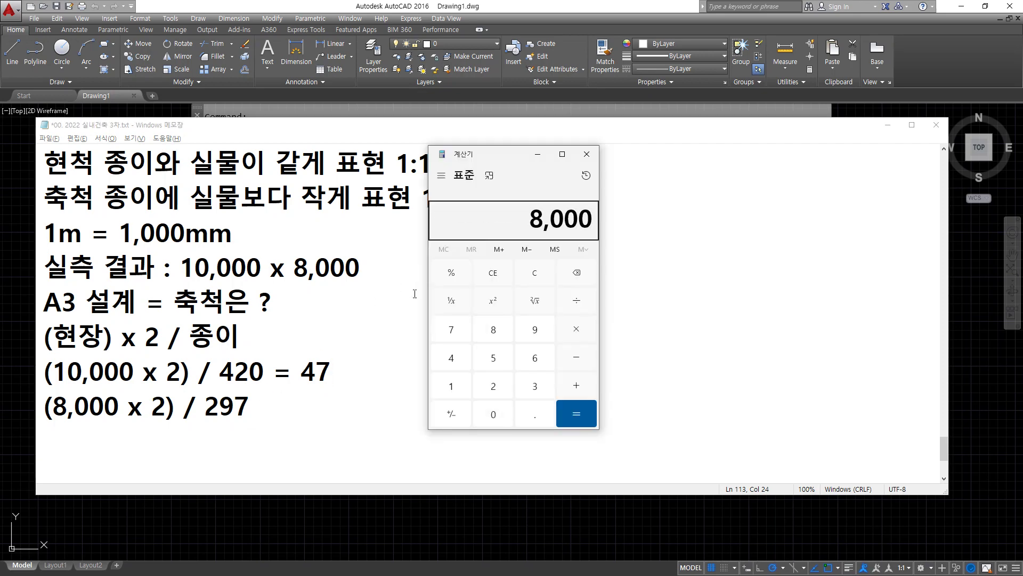
{"action": "type", "text": "*2/297"}
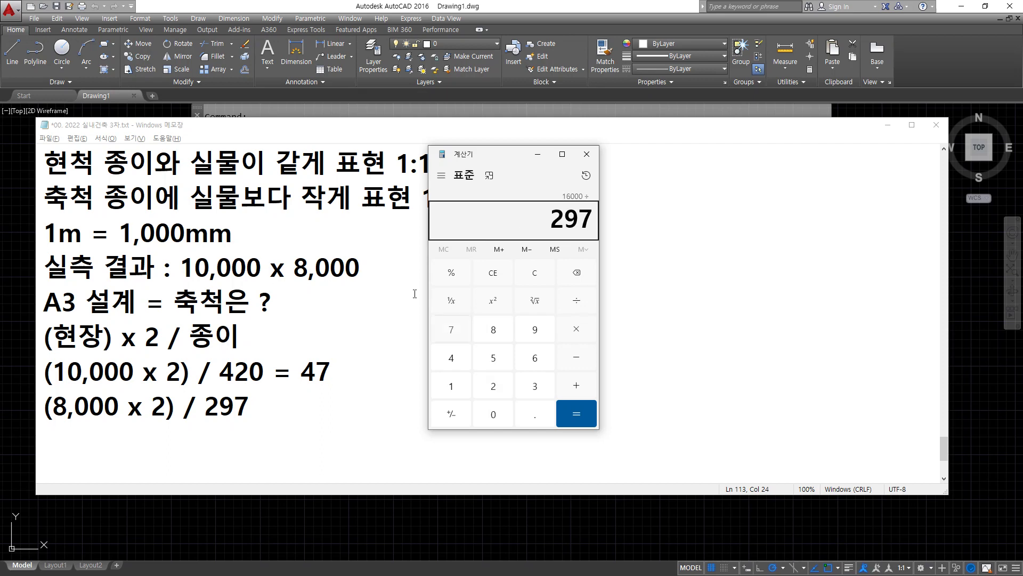
{"action": "key", "text": "Return"}
{"action": "left_click", "coordinate": [266, 412]}
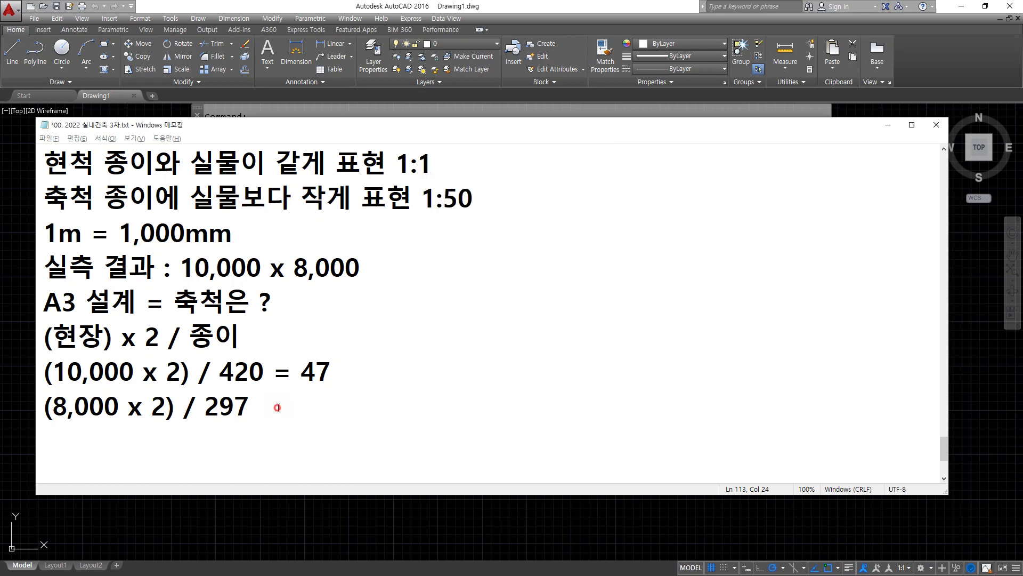
{"action": "type", "text": "= 53"}
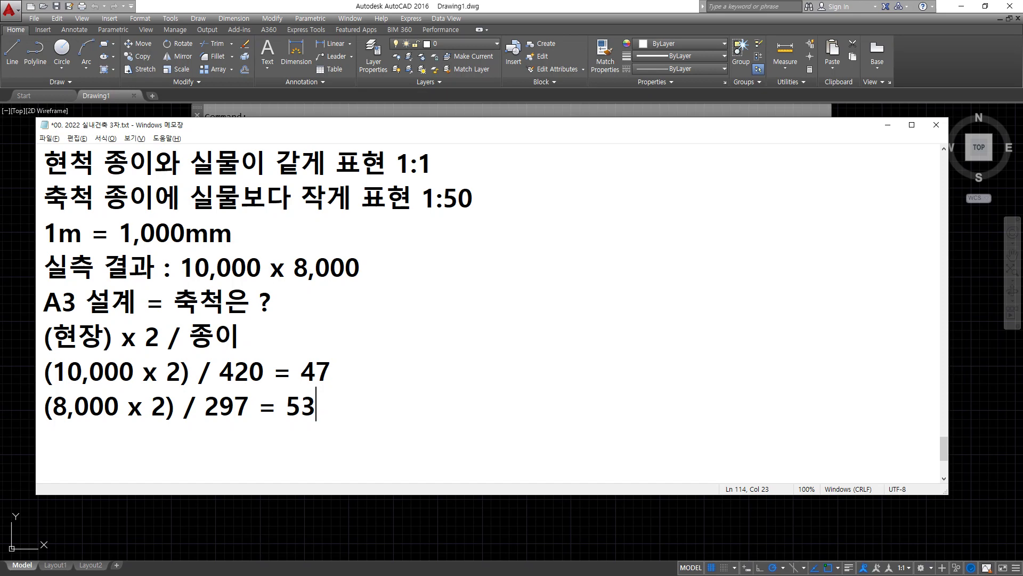
Step: Append "(x)" to the line ending in 47 and "(O) 50, 60" to the line ending in 53
{"action": "key", "text": "Up"}
{"action": "key", "text": "End"}
{"action": "type", "text": "(x)"}
{"action": "left_click", "coordinate": [317, 401]}
{"action": "type", "text": "(O)"}
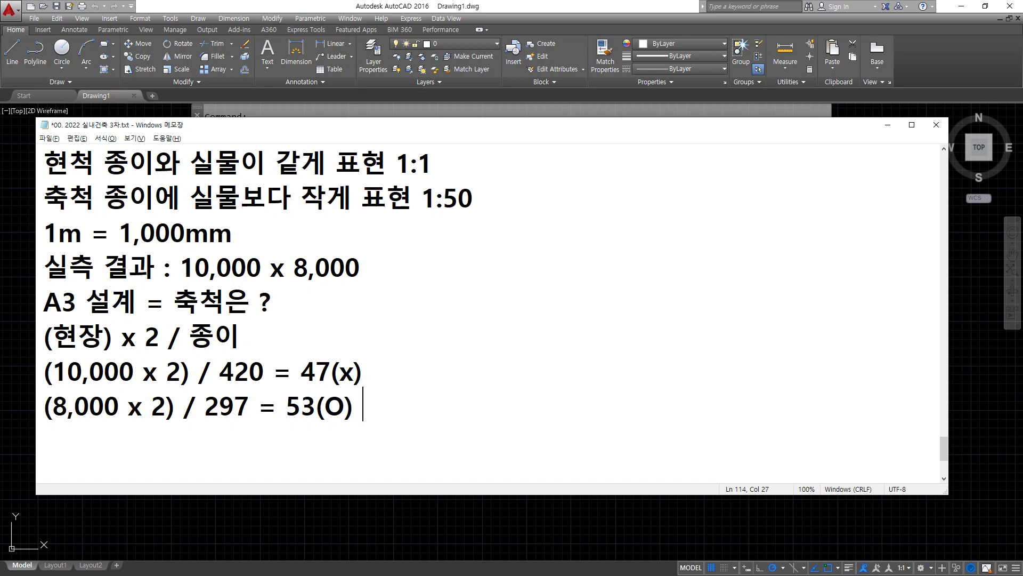
{"action": "type", "text": "50, "}
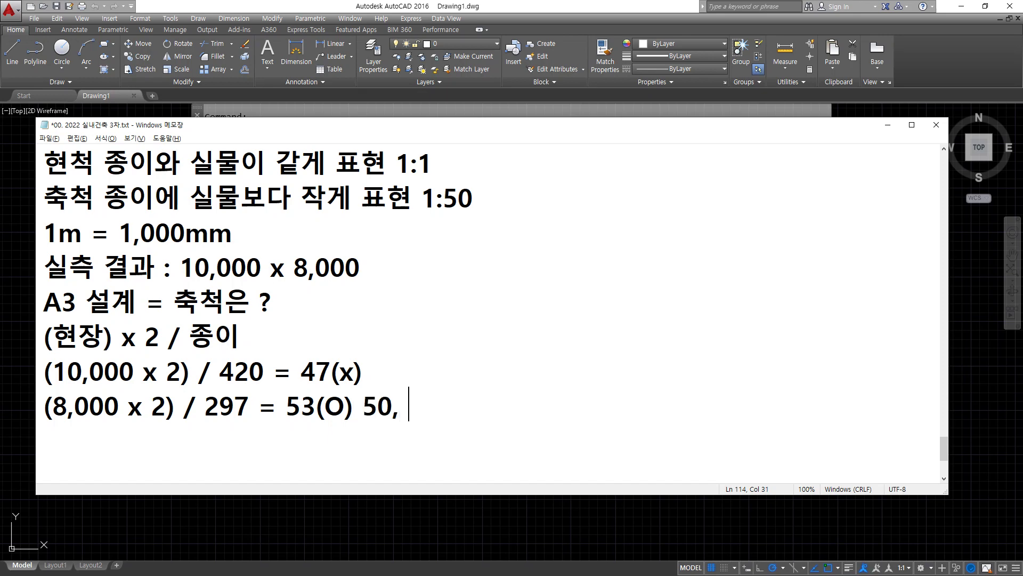
{"action": "type", "text": "60"}
Step: Leave a blank line below the calculations and write "1, 2, 3, 4, 5, 6" and "10, 20, 30, 40, 50, 60" on two lines
{"action": "key", "text": "Return"}
{"action": "key", "text": "Return"}
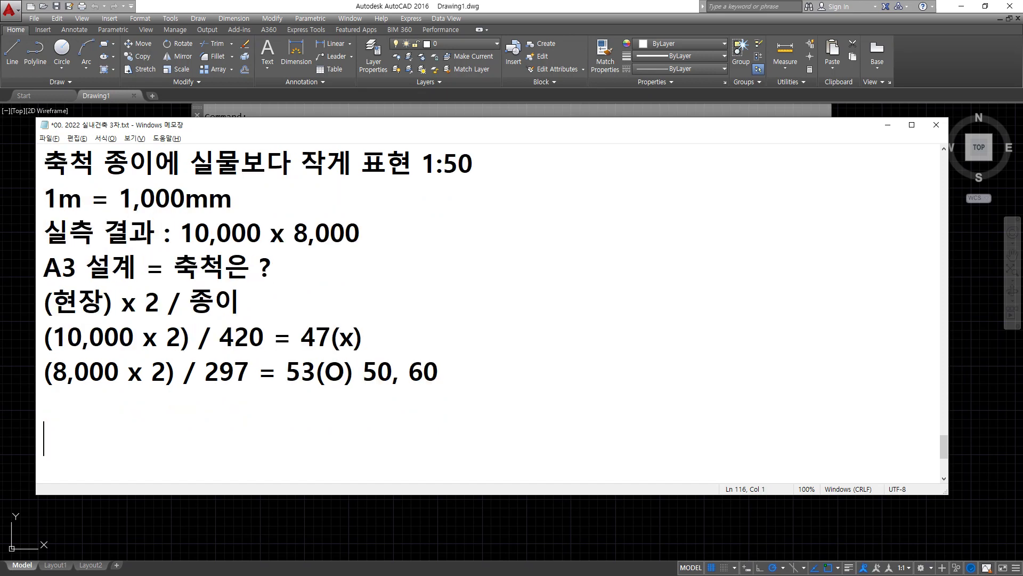
{"action": "type", "text": "1, 2, 3, 4, 5,"}
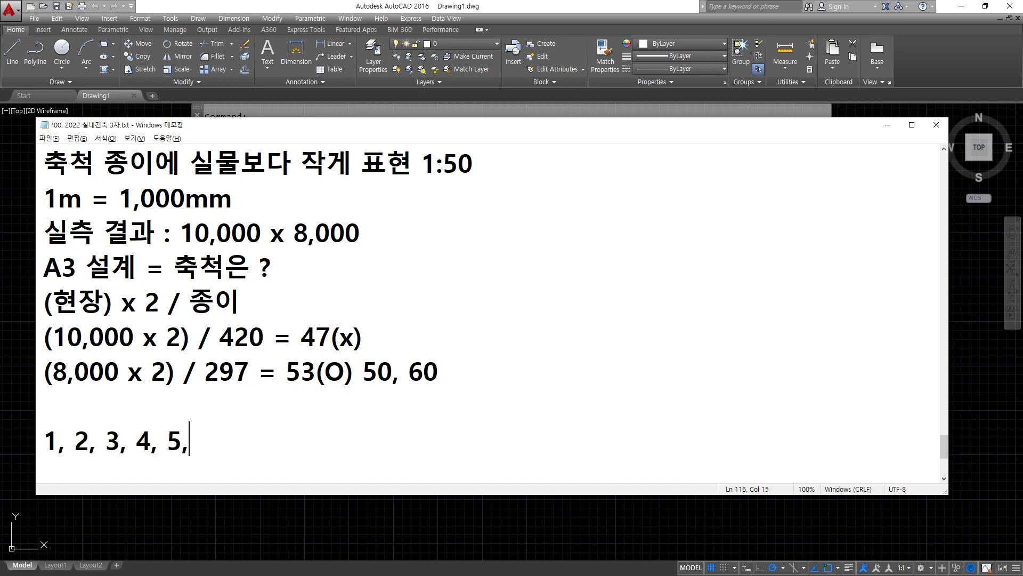
{"action": "type", "text": " 6"}
{"action": "key", "text": "Return"}
{"action": "type", "text": "10,"}
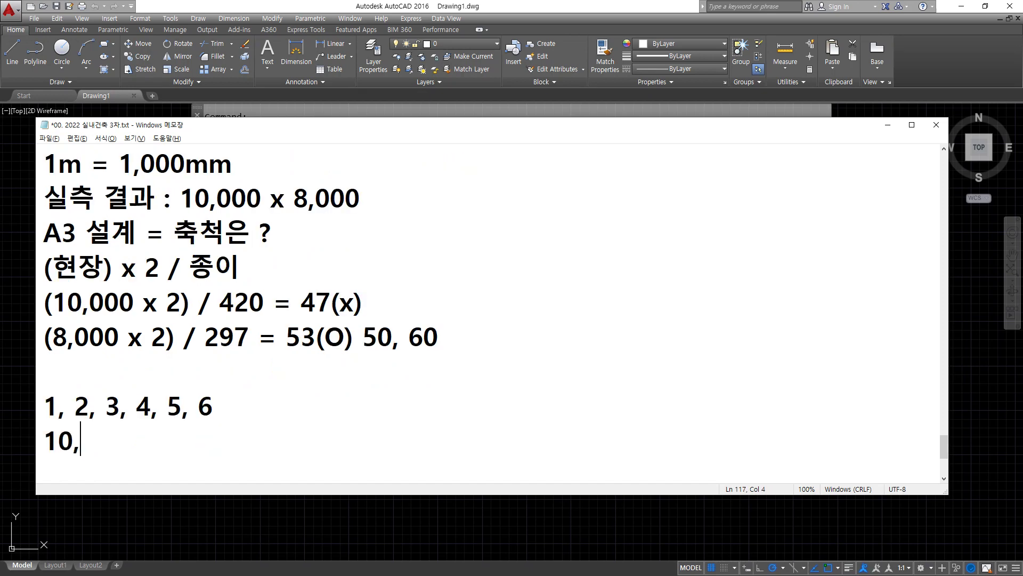
{"action": "type", "text": " 20, 30, 0"}
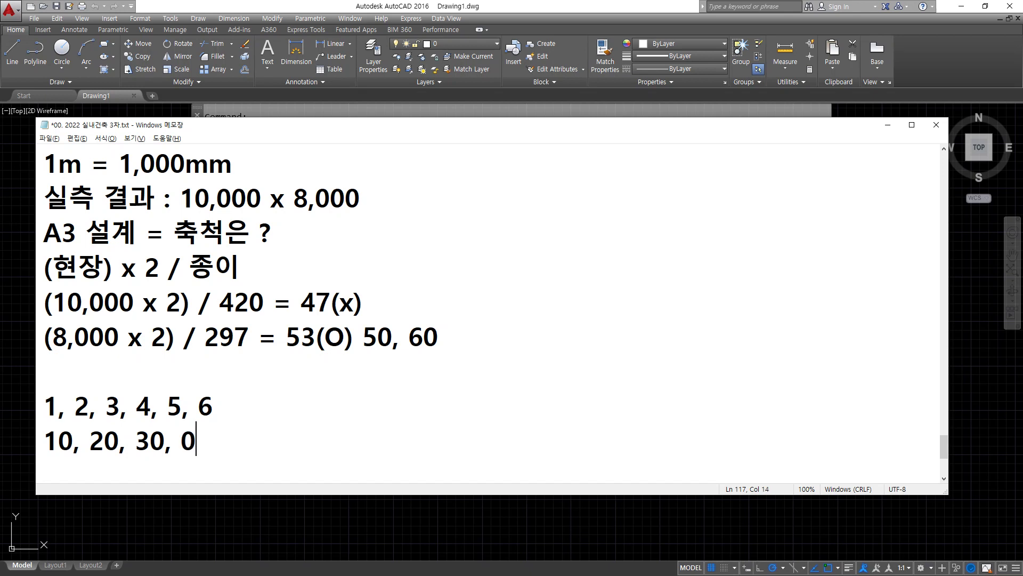
{"action": "key", "text": "BackSpace"}
{"action": "type", "text": "40, 50, 60"}
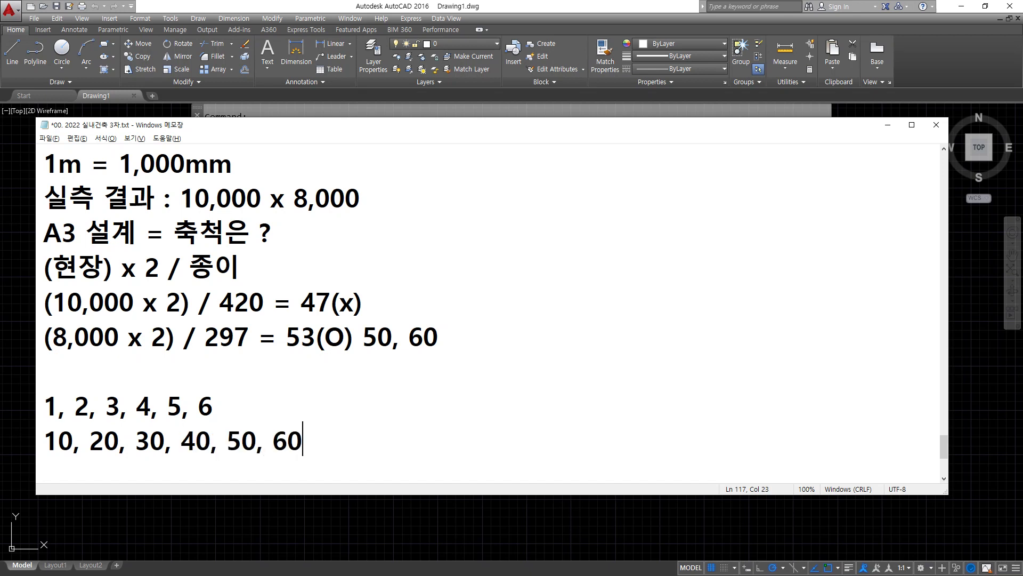
Step: Add the line "100, 200, 300, 400, 500, 600" below the row of tens in the notes
{"action": "key", "text": "Return"}
{"action": "type", "text": "100, 200"}
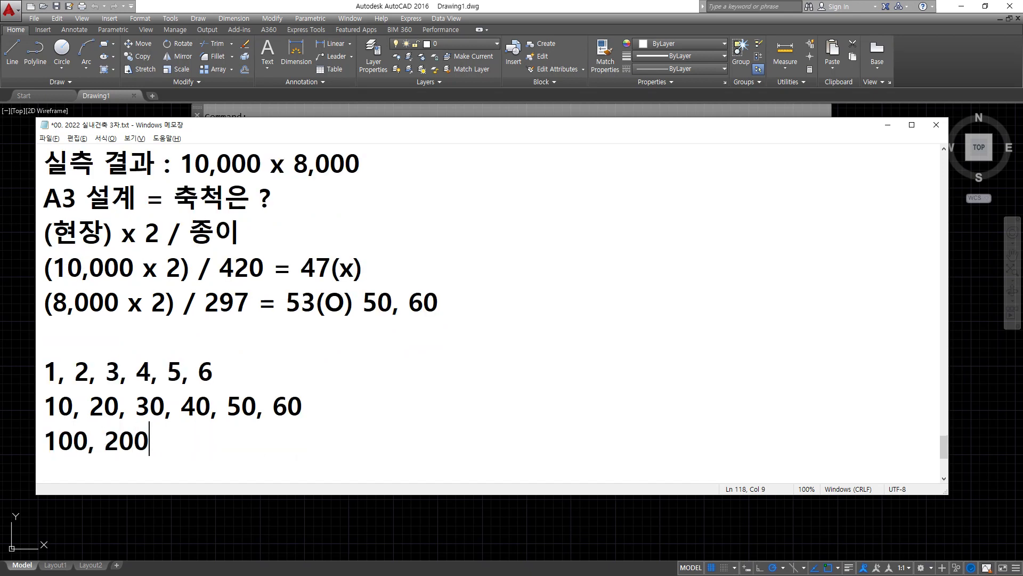
{"action": "type", "text": ", 300, 400"}
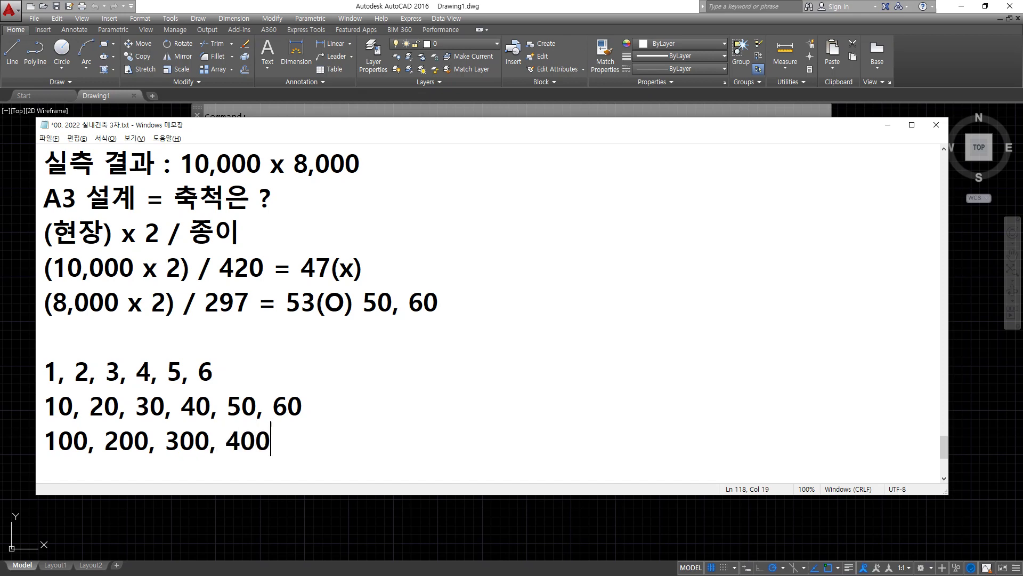
{"action": "type", "text": ", 500, 600"}
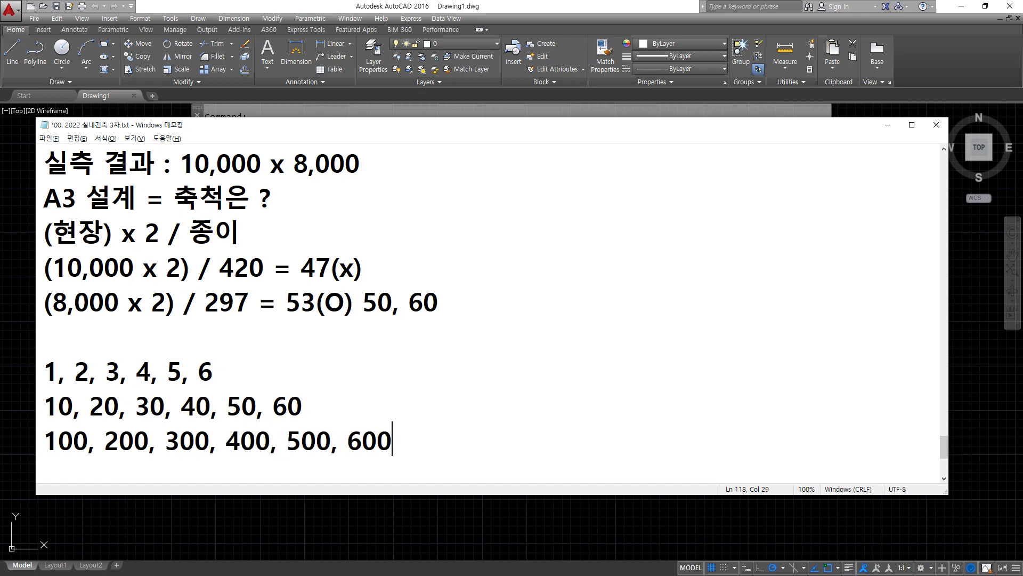
Step: Add the line "1,000, 2,000, 3,000, 4,000, 5,000, 6,000" below the row of hundreds
{"action": "key", "text": "Return"}
{"action": "type", "text": "100"}
{"action": "key", "text": "BackSpace"}
{"action": "key", "text": "BackSpace"}
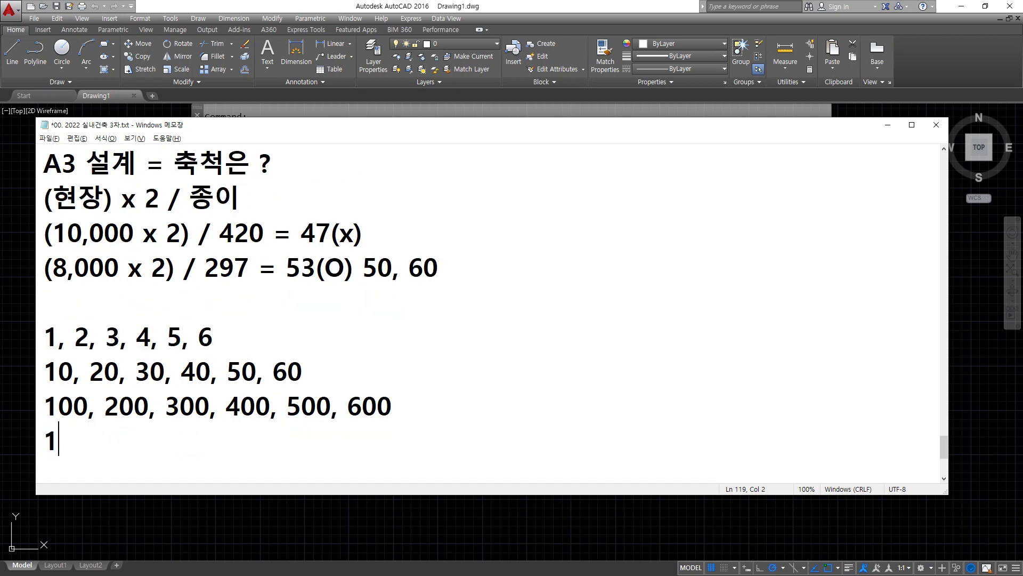
{"action": "type", "text": ",000, "}
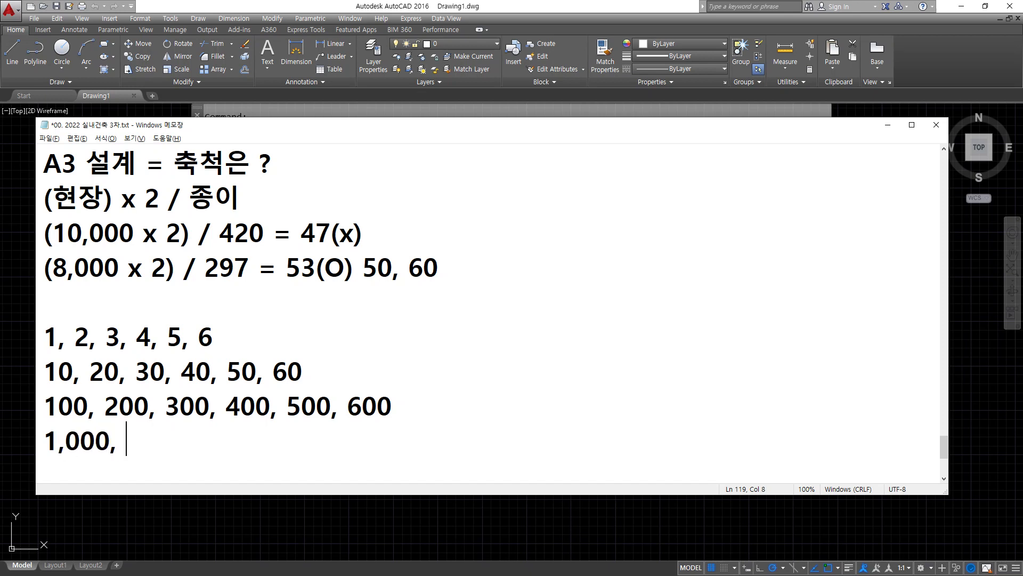
{"action": "type", "text": "2,000"}
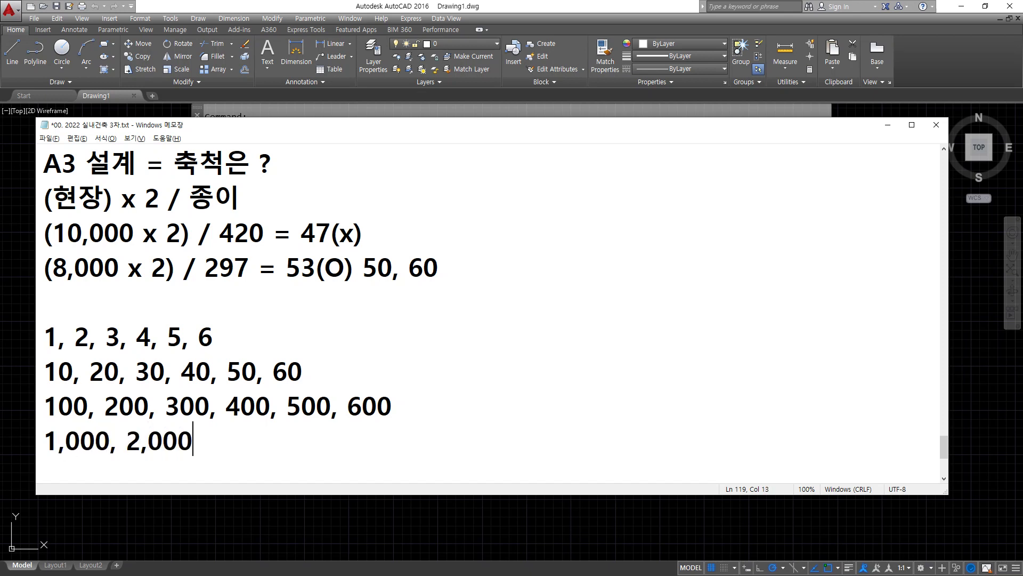
{"action": "type", "text": ", 30"}
{"action": "key", "text": "BackSpace"}
{"action": "type", "text": ",000, "}
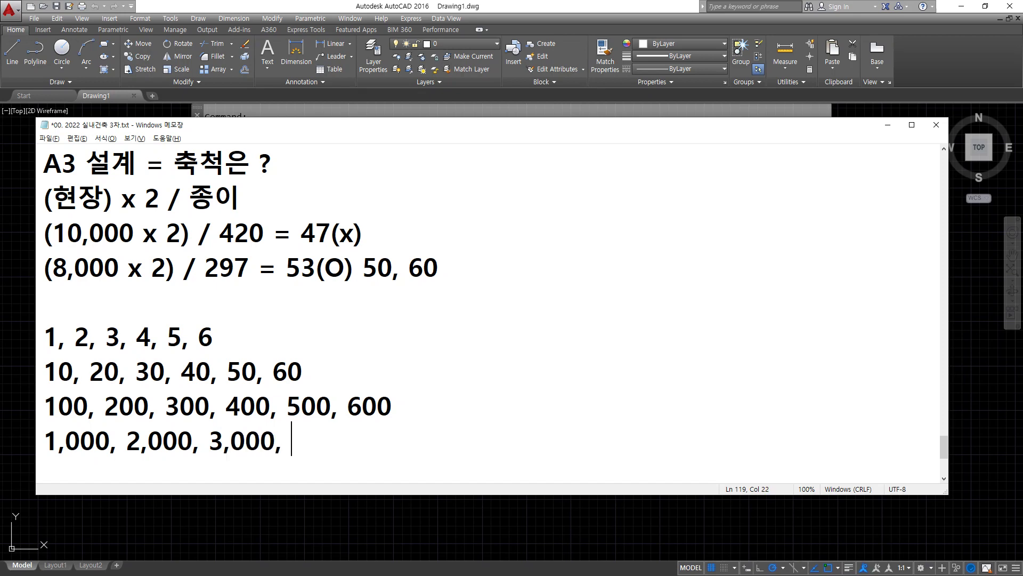
{"action": "type", "text": "4,000, "}
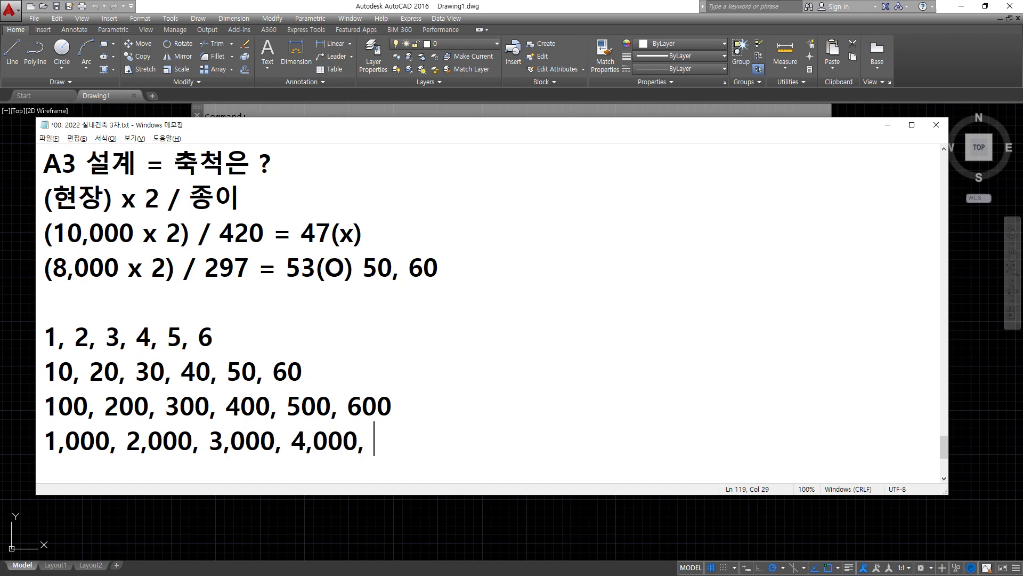
{"action": "type", "text": "5,0"}
{"action": "key", "text": "BackSpace"}
{"action": "type", "text": ",0"}
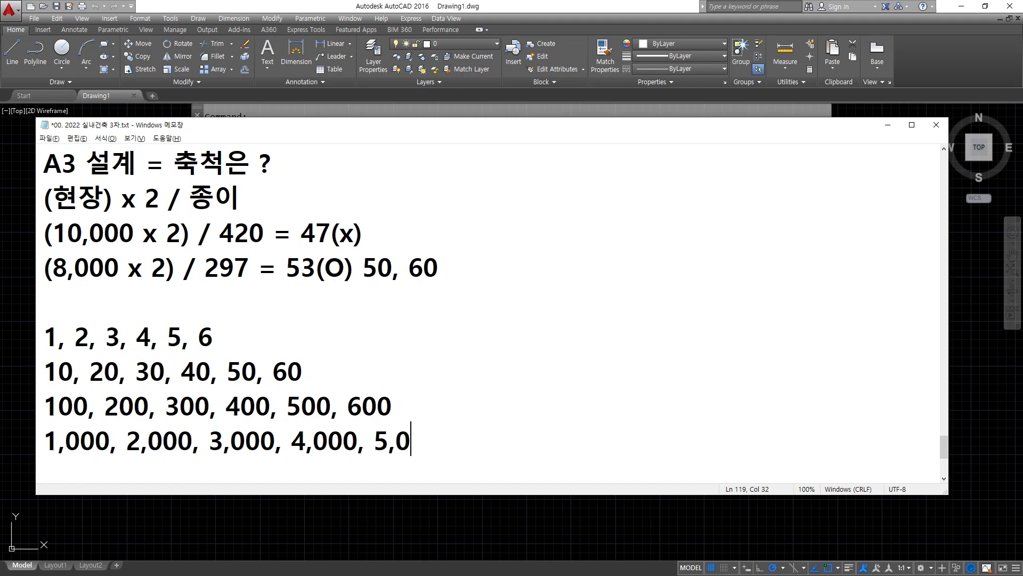
{"action": "type", "text": "00, 6,"}
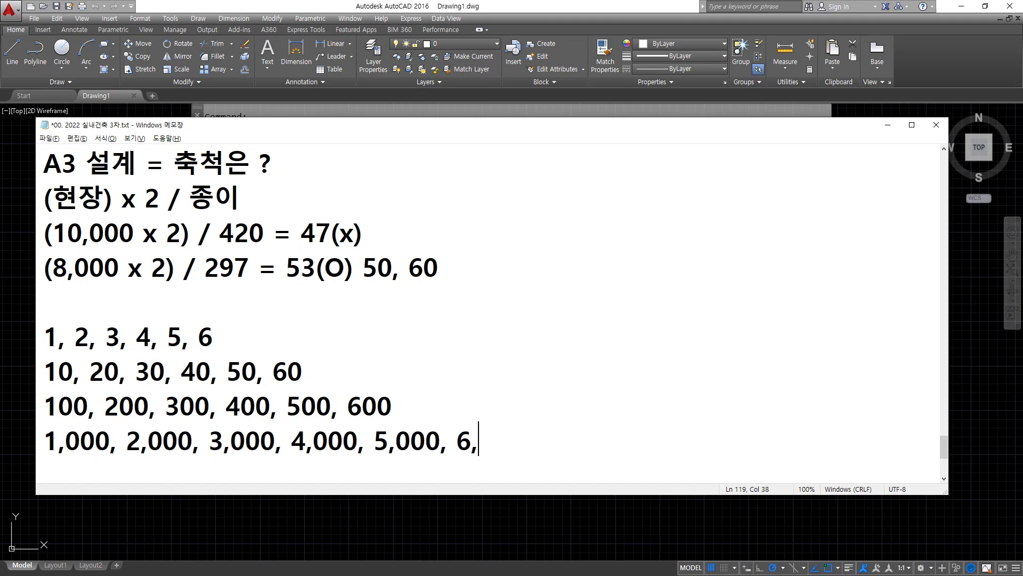
{"action": "type", "text": "000"}
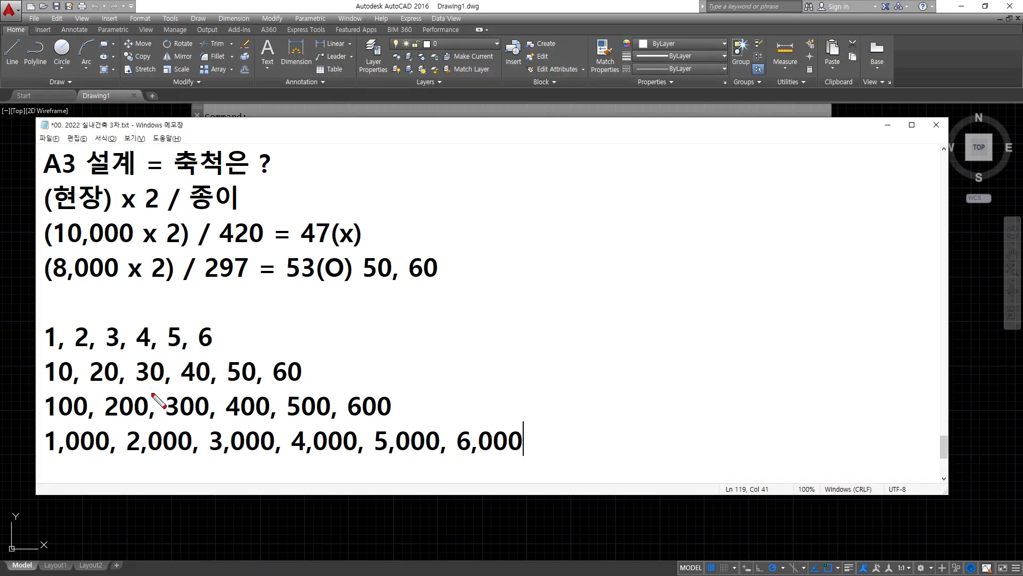
{"action": "left_click_drag", "start_coordinate": [143, 388], "coordinate": [409, 387]}
{"action": "left_click_drag", "start_coordinate": [44, 419], "coordinate": [255, 418]}
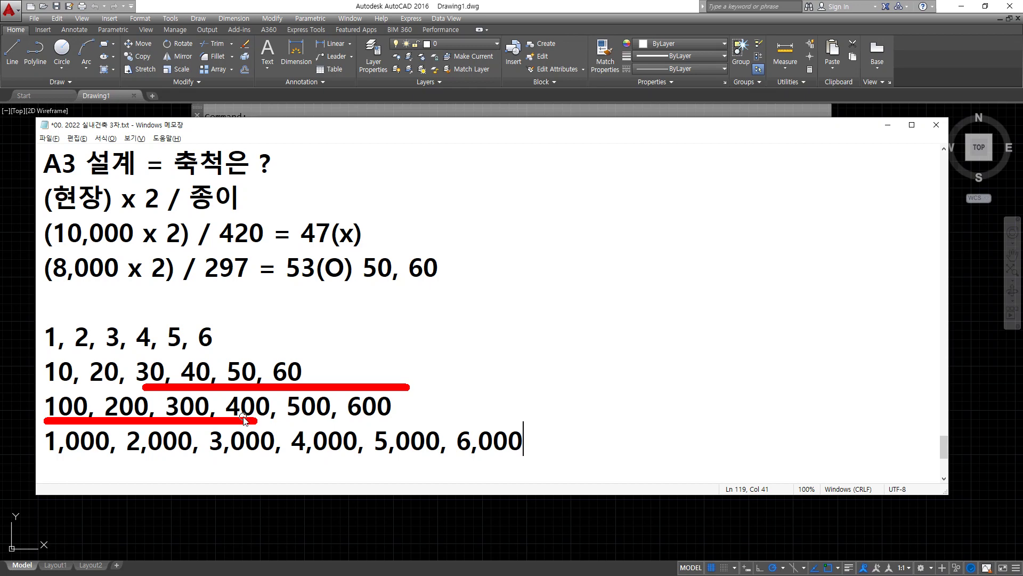
{"action": "key", "text": "Escape"}
Step: Append ", (80, 90)" to the line that starts with 10, 20, 30
{"action": "key", "text": "Up"}
{"action": "key", "text": "Up"}
{"action": "type", "text": ", ("}
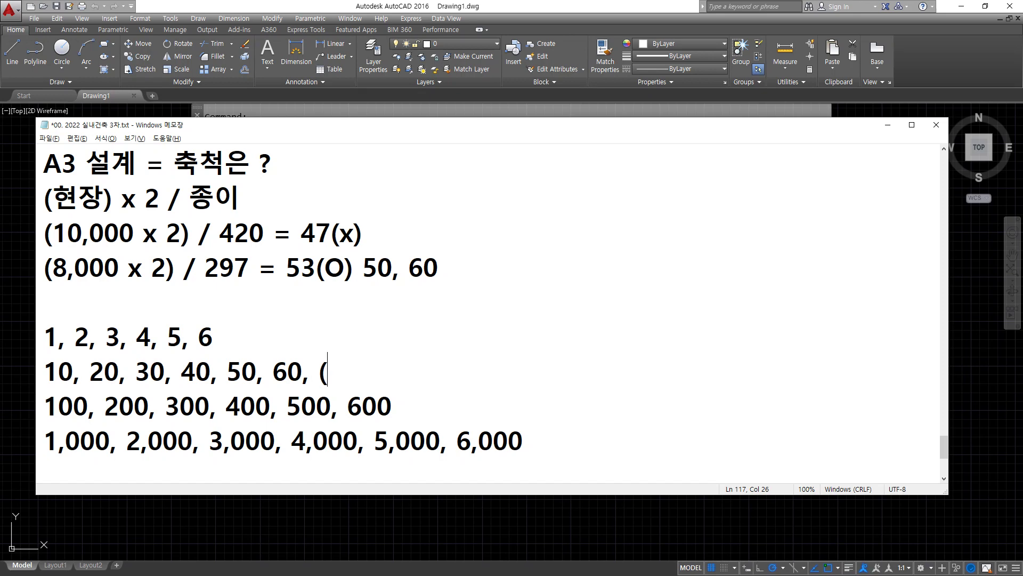
{"action": "type", "text": "80, 90)"}
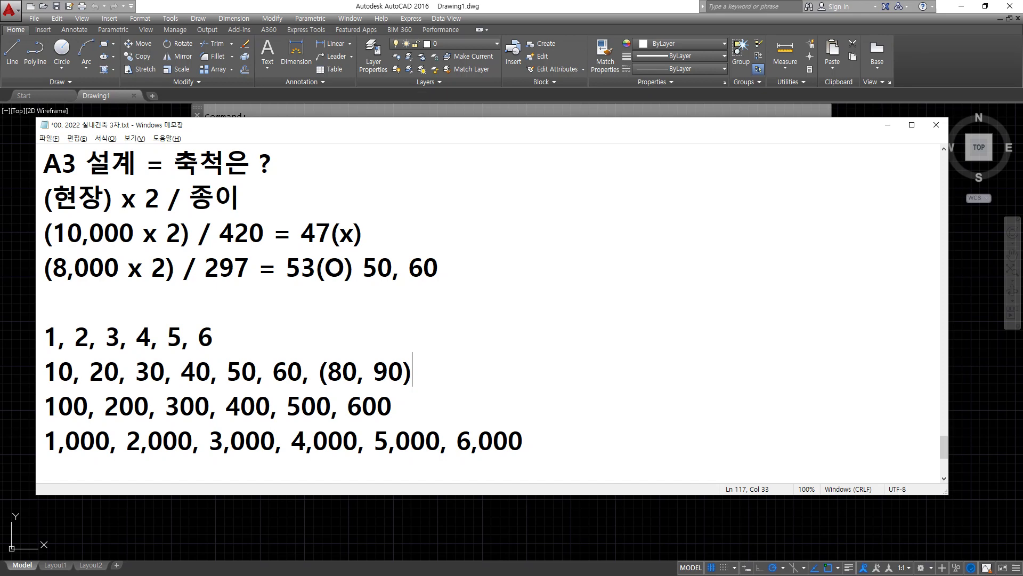
Step: Insert "(120, 150)" between 100 and 200 in the hundreds line
{"action": "key", "text": "Down"}
{"action": "key", "text": "Home"}
{"action": "key", "text": "Right"}
{"action": "key", "text": "Right"}
{"action": "key", "text": "Right"}
{"action": "key", "text": "Right"}
{"action": "type", "text": "(120<"}
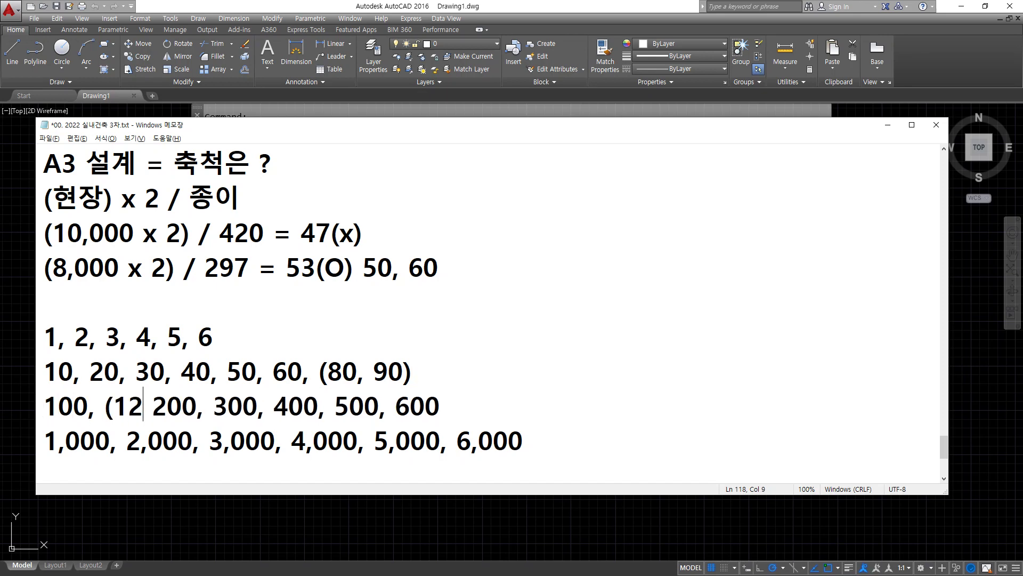
{"action": "key", "text": "BackSpace"}
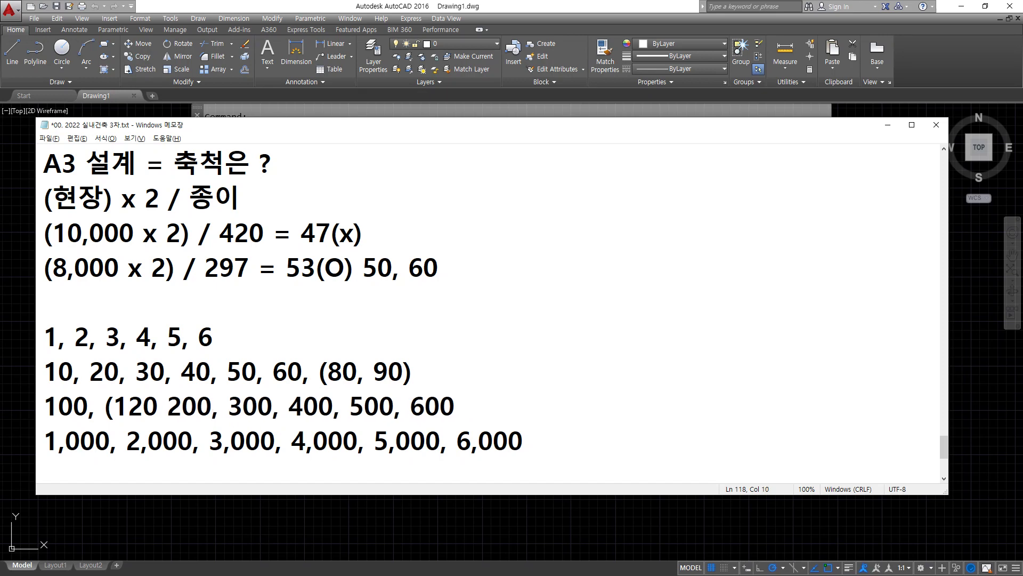
{"action": "type", "text": ", 150)"}
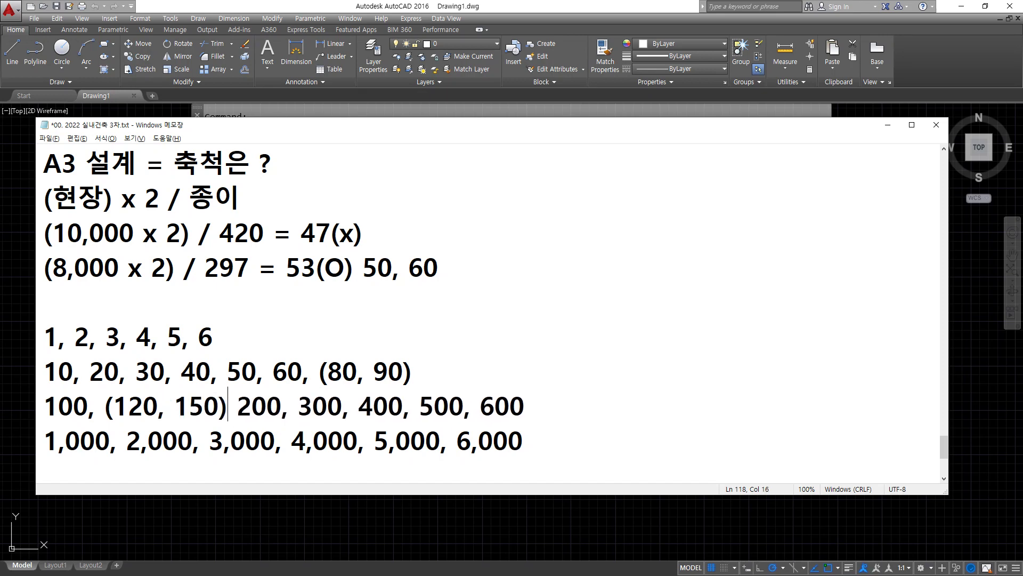
Step: Insert "(250)," between 200 and 300 in the hundreds line
{"action": "key", "text": "Right"}
{"action": "key", "text": "Right"}
{"action": "key", "text": "Right"}
{"action": "key", "text": "Right"}
{"action": "key", "text": "Right"}
{"action": "type", "text": "(2"}
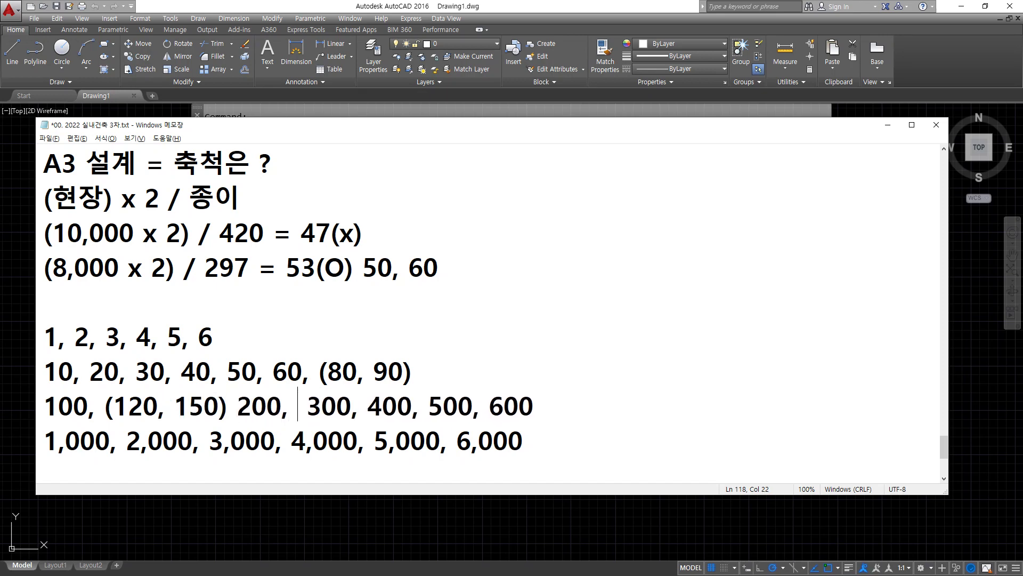
{"action": "type", "text": "50),"}
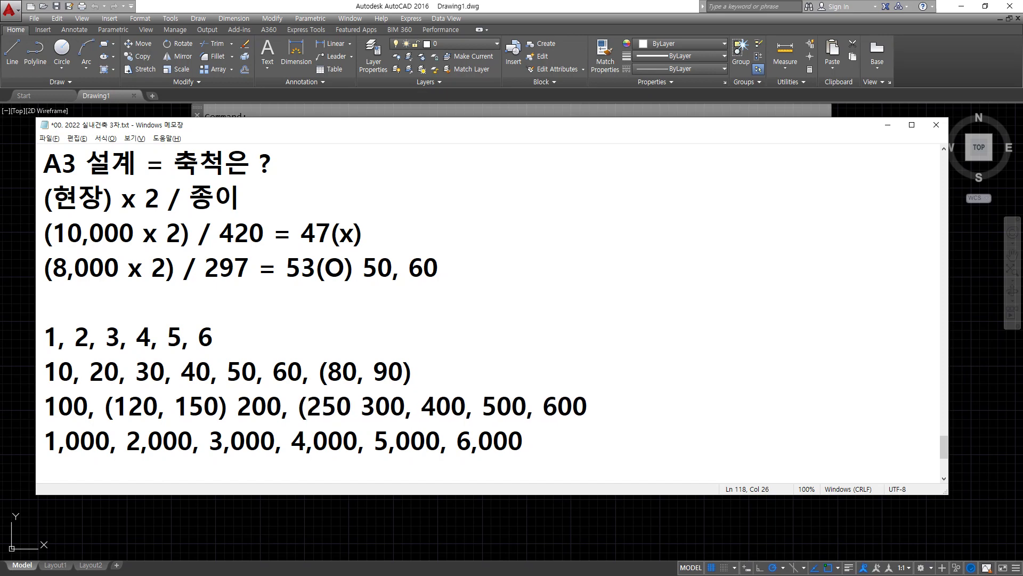
{"action": "key", "text": "Up"}
{"action": "key", "text": "Up"}
{"action": "key", "text": "Left"}
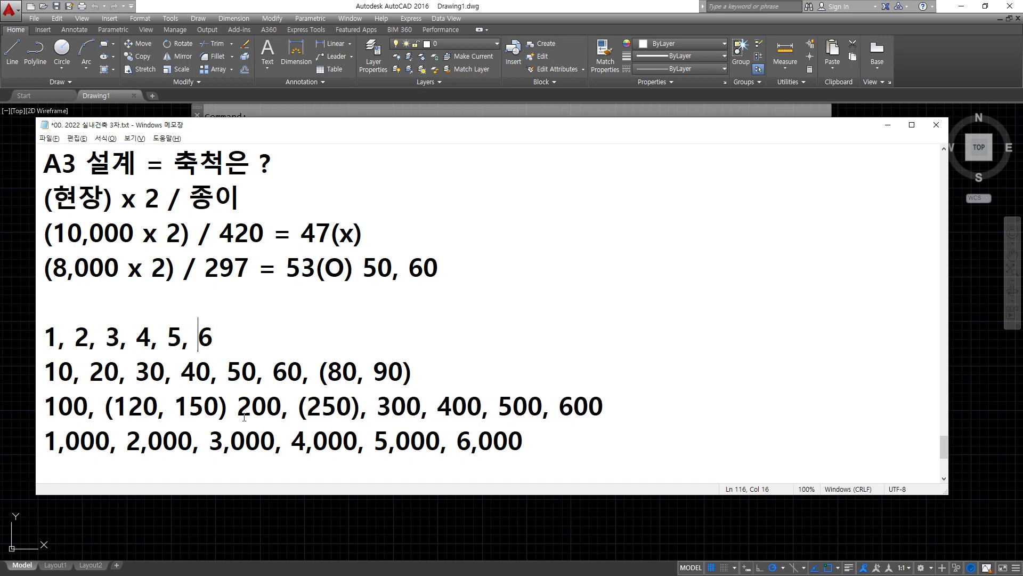
{"action": "key", "text": "Left"}
{"action": "key", "text": "Left"}
{"action": "key", "text": "Left"}
{"action": "key", "text": "Down"}
{"action": "key", "text": "Left"}
{"action": "key", "text": "Left"}
{"action": "key", "text": "Down"}
{"action": "key", "text": "End"}
{"action": "key", "text": "Down"}
{"action": "key", "text": "Down"}
{"action": "key", "text": "Down"}
{"action": "key", "text": "Down"}
{"action": "key", "text": "Down"}
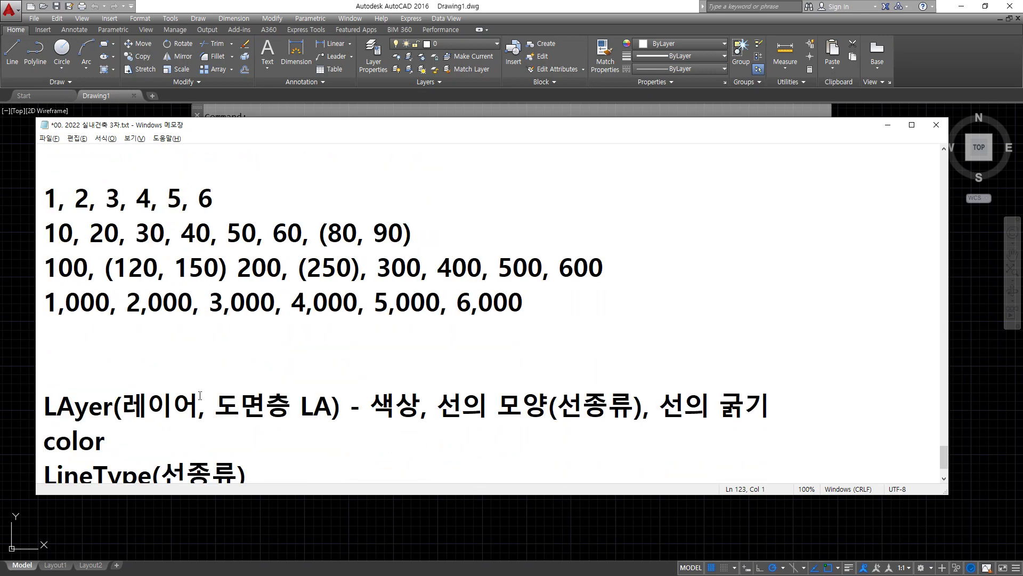
{"action": "scroll", "coordinate": [132, 332], "scroll_direction": "up", "scroll_amount": 1}
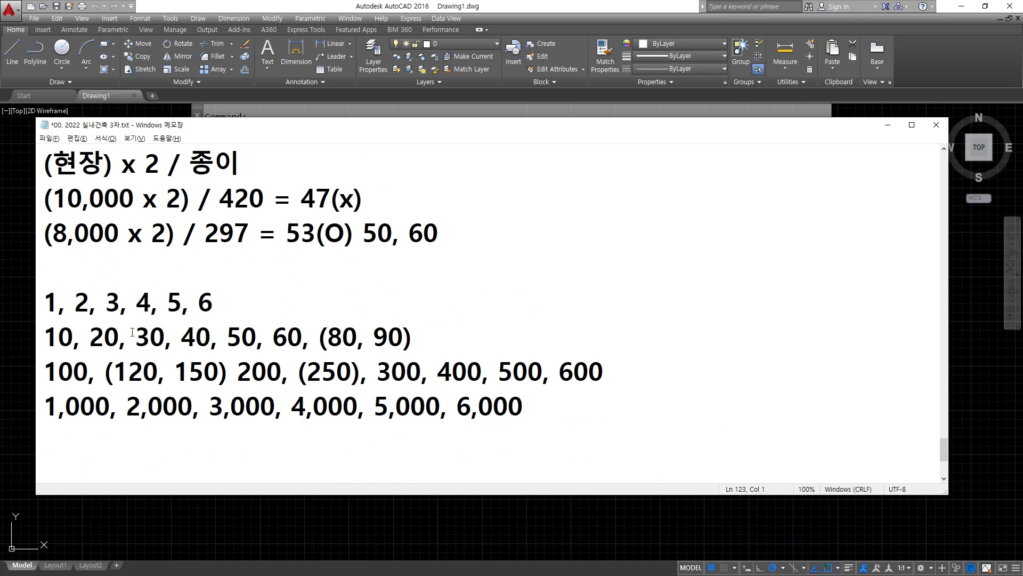
{"action": "scroll", "coordinate": [132, 333], "scroll_direction": "down", "scroll_amount": 1}
Step: Write "12,000 x 12,000 A3" below the thousands line, with a blank line separating it from the scale list
{"action": "left_click", "coordinate": [144, 344]}
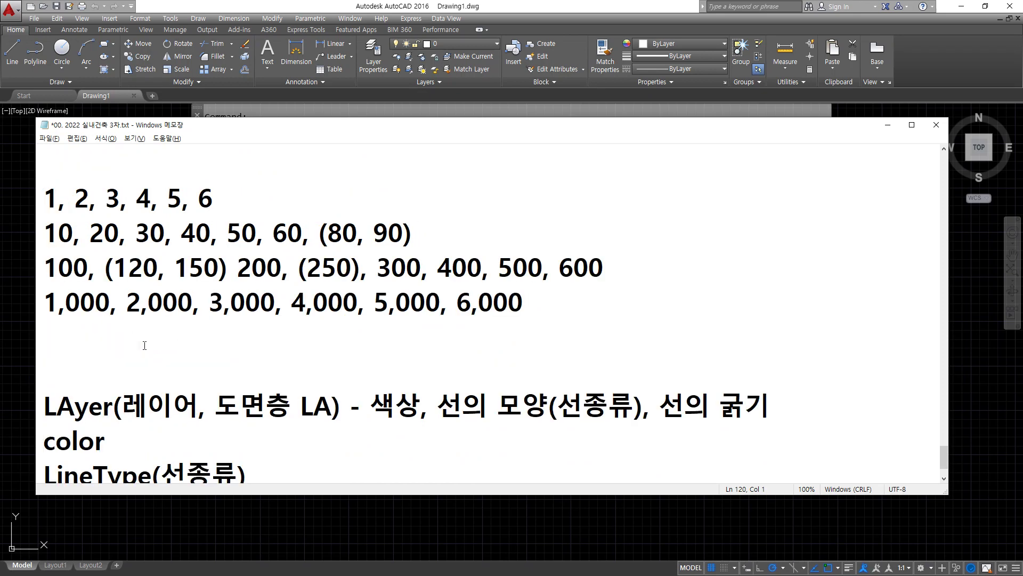
{"action": "type", "text": "12,00"}
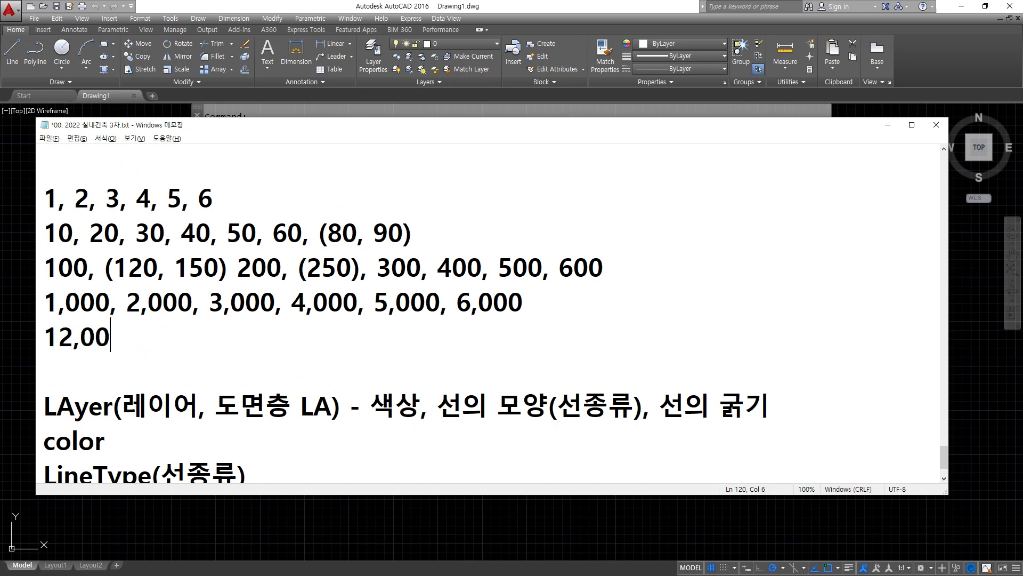
{"action": "type", "text": "0 x 12"}
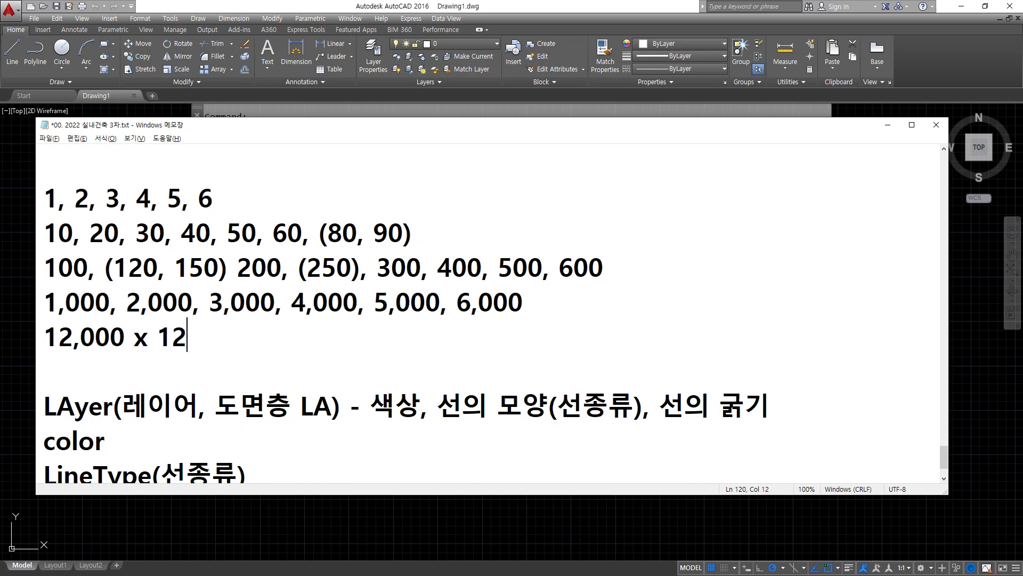
{"action": "type", "text": ",000"}
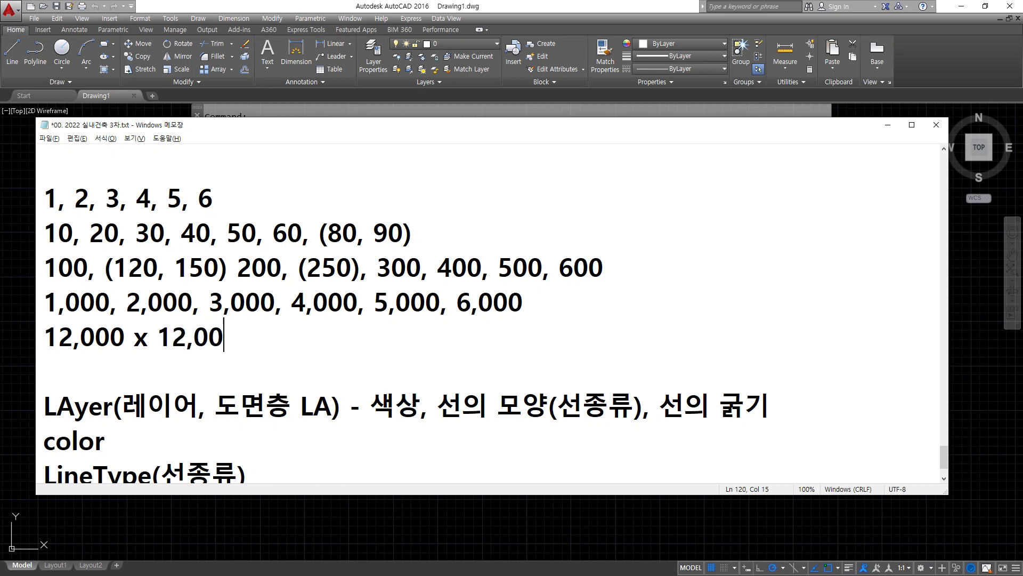
{"action": "type", "text": " A3"}
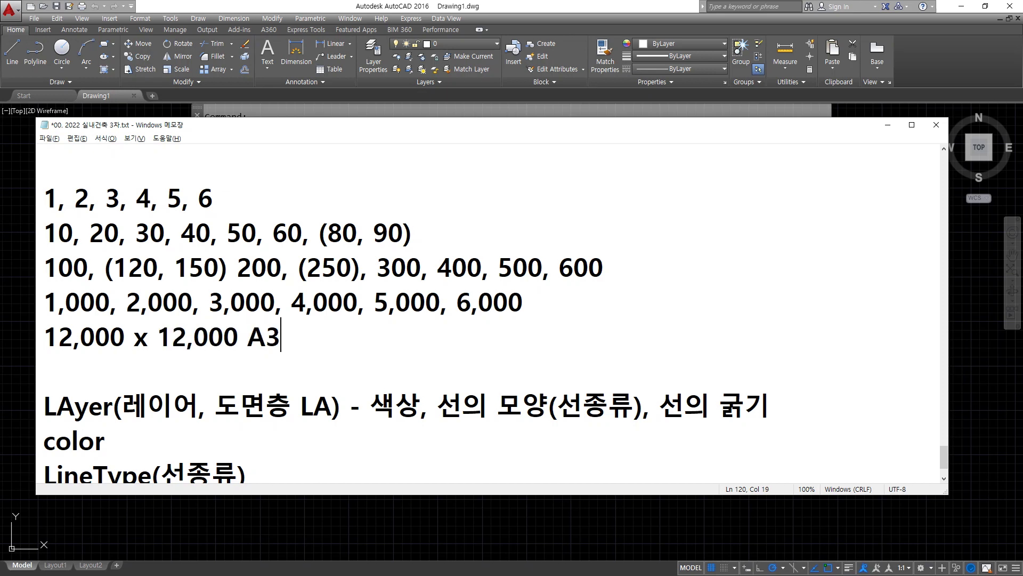
{"action": "key", "text": "Home"}
{"action": "key", "text": "Return"}
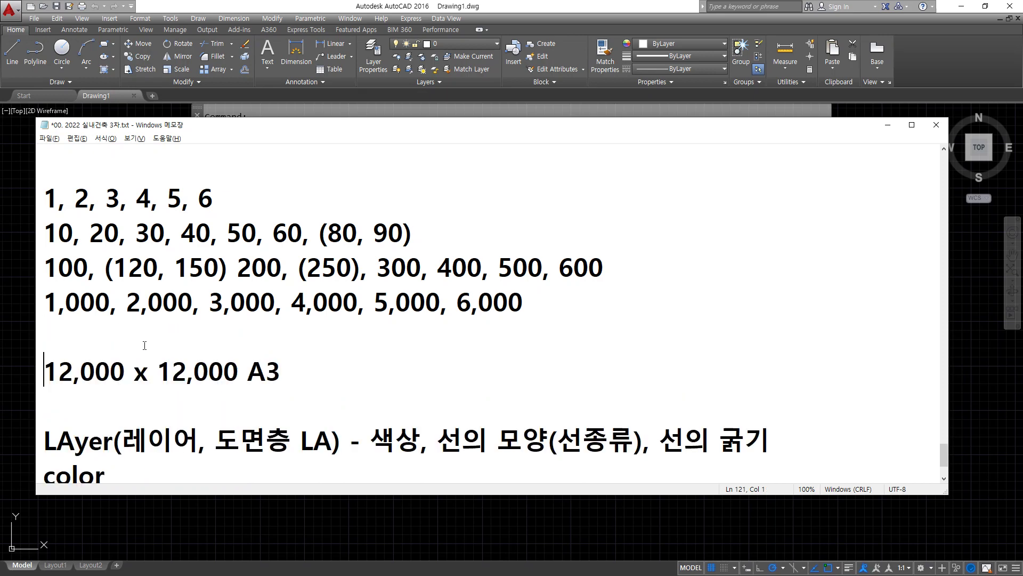
Step: Write "12,000 x 12,000 A2" below the A3 line and add a blank line after it
{"action": "key", "text": "Down"}
{"action": "type", "text": "12,000"}
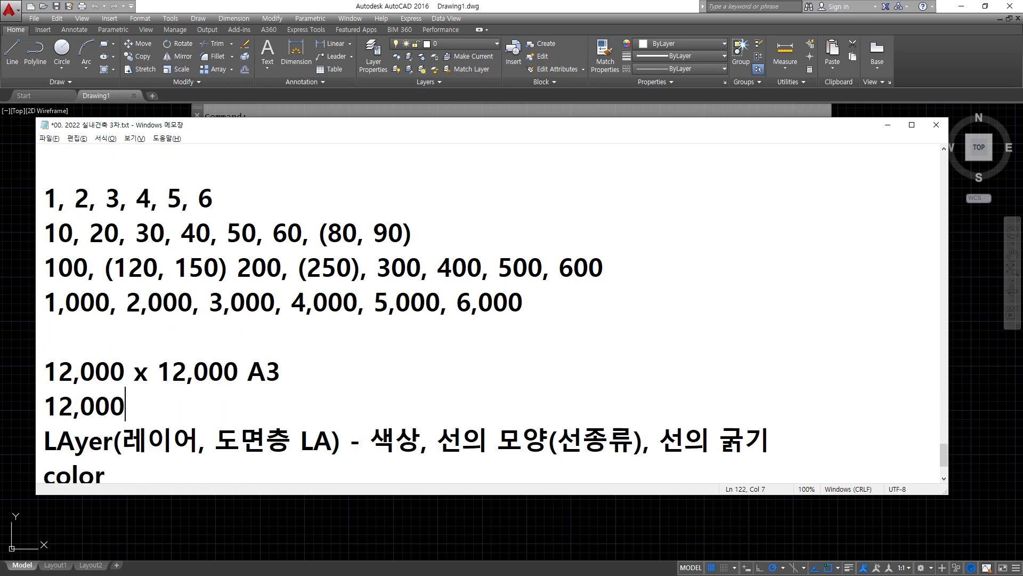
{"action": "type", "text": " x 12,090"}
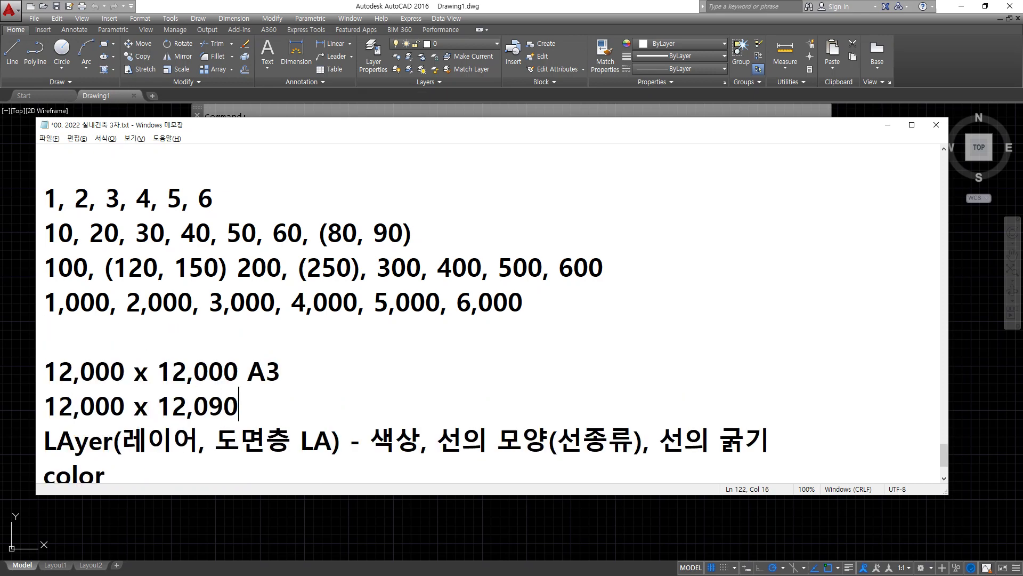
{"action": "key", "text": "BackSpace"}
{"action": "key", "text": "BackSpace"}
{"action": "type", "text": "00 A2"}
{"action": "key", "text": "Return"}
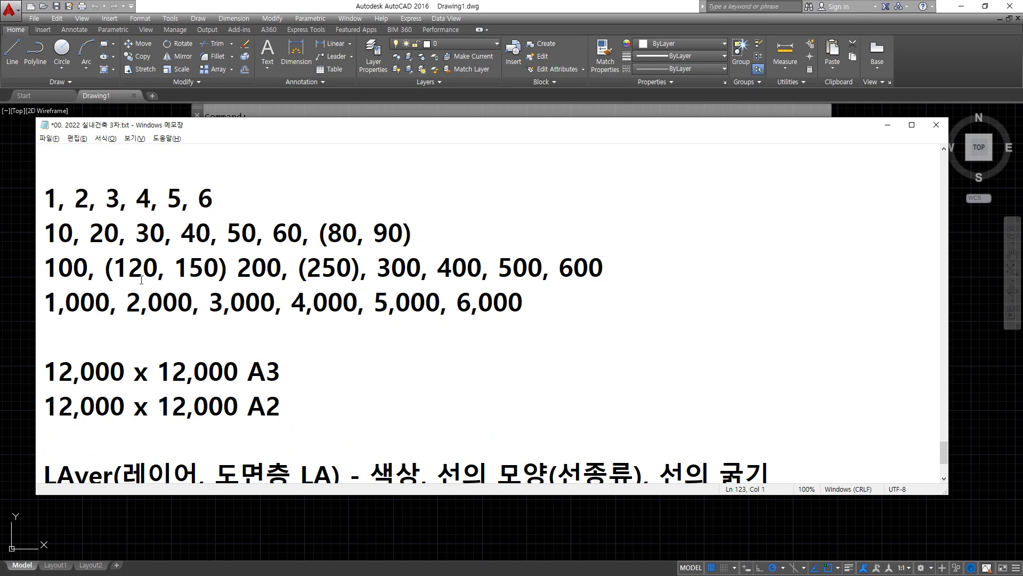
Step: Replace the word 현장 with 실물 in the scale formula line above the worked calculations
{"action": "scroll", "coordinate": [141, 280], "scroll_direction": "up", "scroll_amount": 2}
{"action": "left_click_drag", "start_coordinate": [109, 265], "coordinate": [53, 267]}
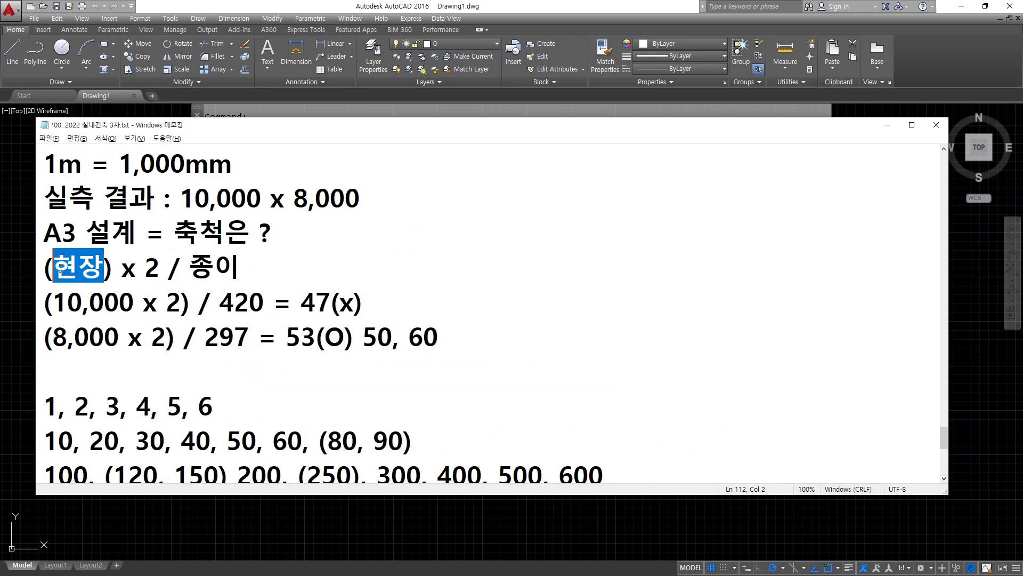
{"action": "type", "text": "실물"}
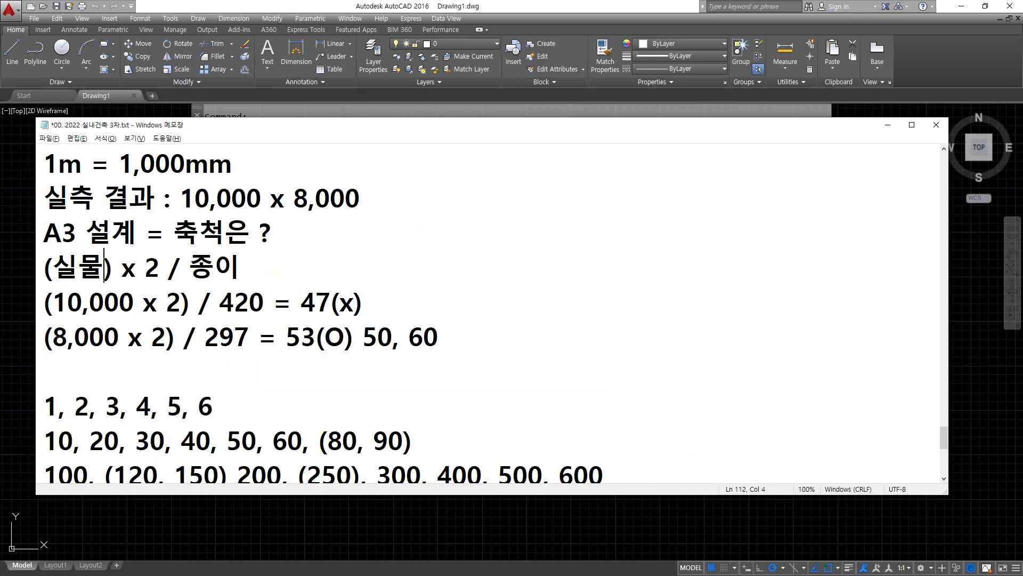
Step: Move the closing parenthesis behind the 2 so the formula reads "(실물 x 2) / 종이"
{"action": "key", "text": "Delete"}
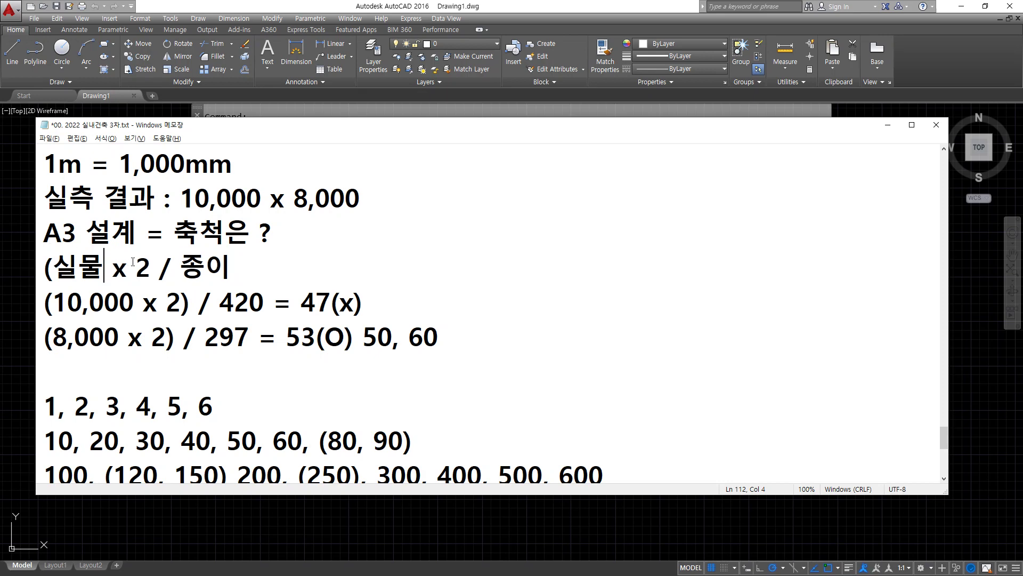
{"action": "key", "text": "Right"}
{"action": "key", "text": "Right"}
{"action": "key", "text": "Right"}
{"action": "key", "text": "Right"}
{"action": "type", "text": "_)"}
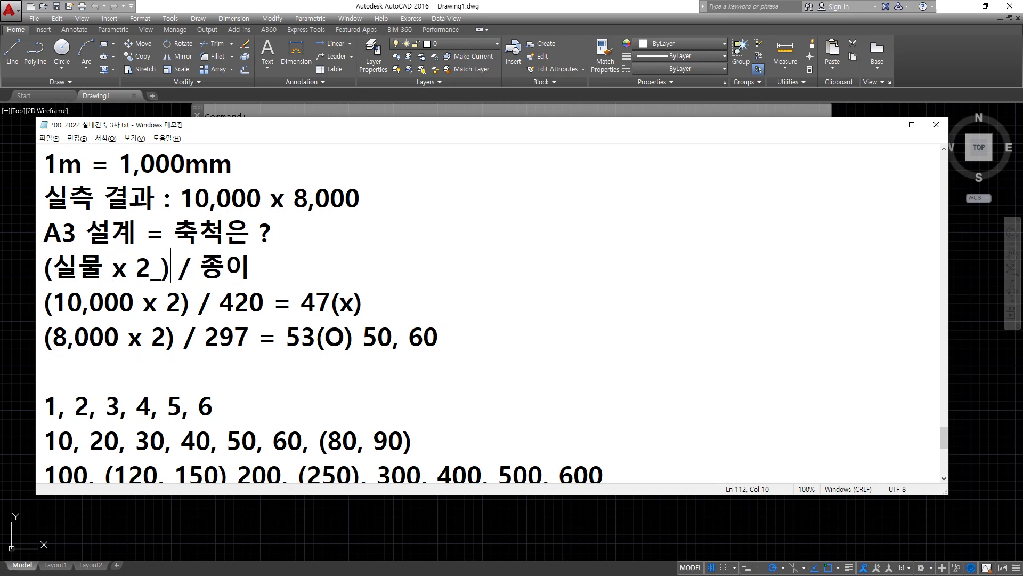
{"action": "key", "text": "BackSpace"}
{"action": "key", "text": "BackSpace"}
{"action": "type", "text": ")"}
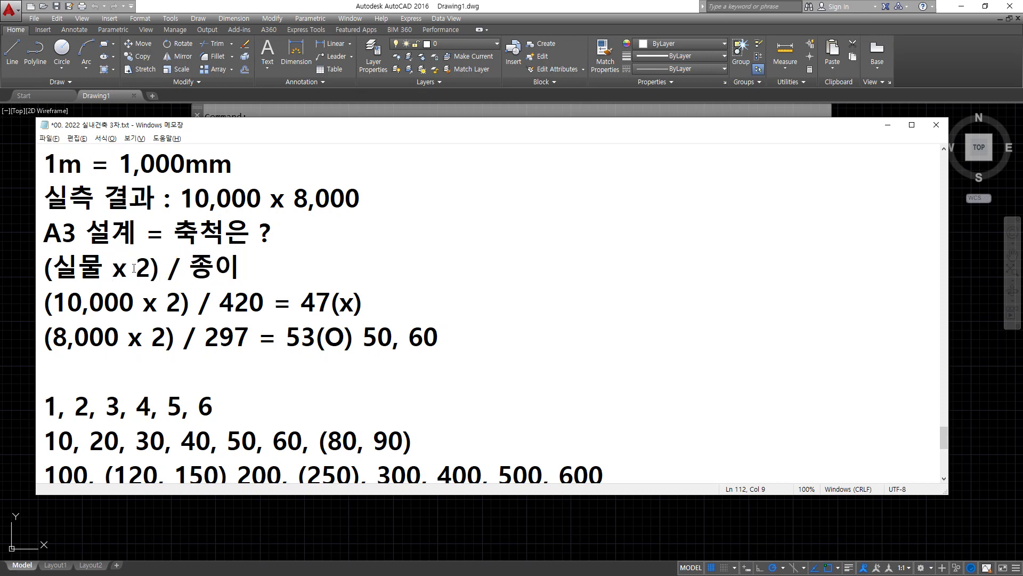
Step: Outline the two 12,000 x 12,000 practice lines with red pen strokes and clear the marks
{"action": "scroll", "coordinate": [336, 361], "scroll_direction": "down", "scroll_amount": 3}
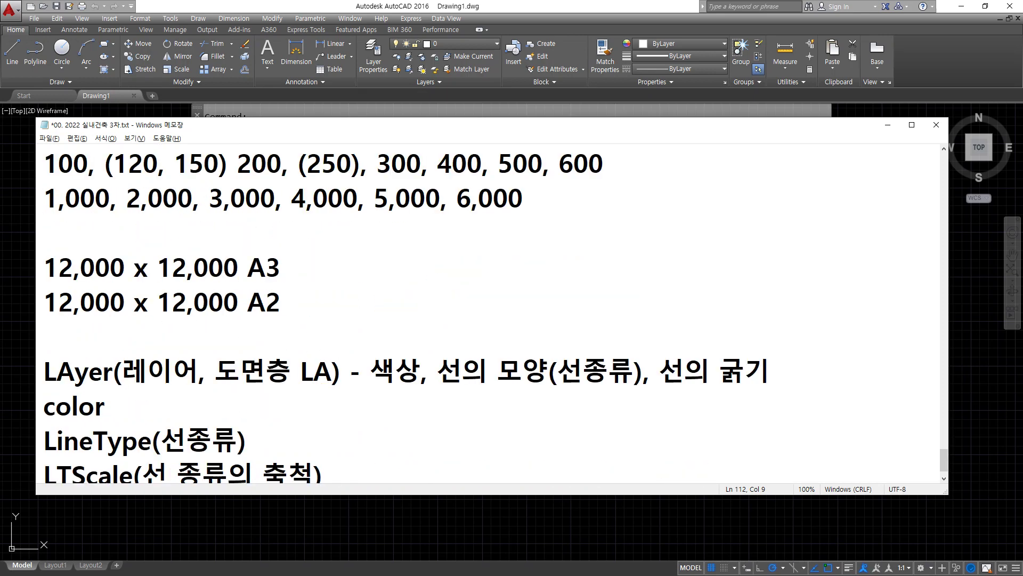
{"action": "left_click_drag", "start_coordinate": [285, 320], "coordinate": [35, 321]}
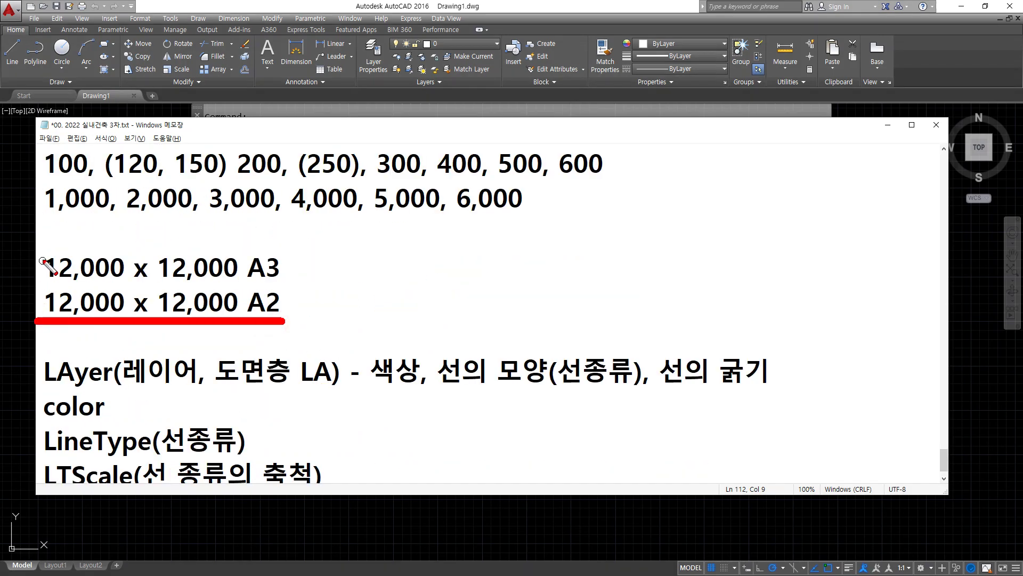
{"action": "mouse_move", "coordinate": [35, 249]}
{"action": "left_mouse_down"}
{"action": "mouse_move", "coordinate": [188, 248]}
{"action": "mouse_move", "coordinate": [303, 266]}
{"action": "mouse_move", "coordinate": [309, 318]}
{"action": "left_mouse_up"}
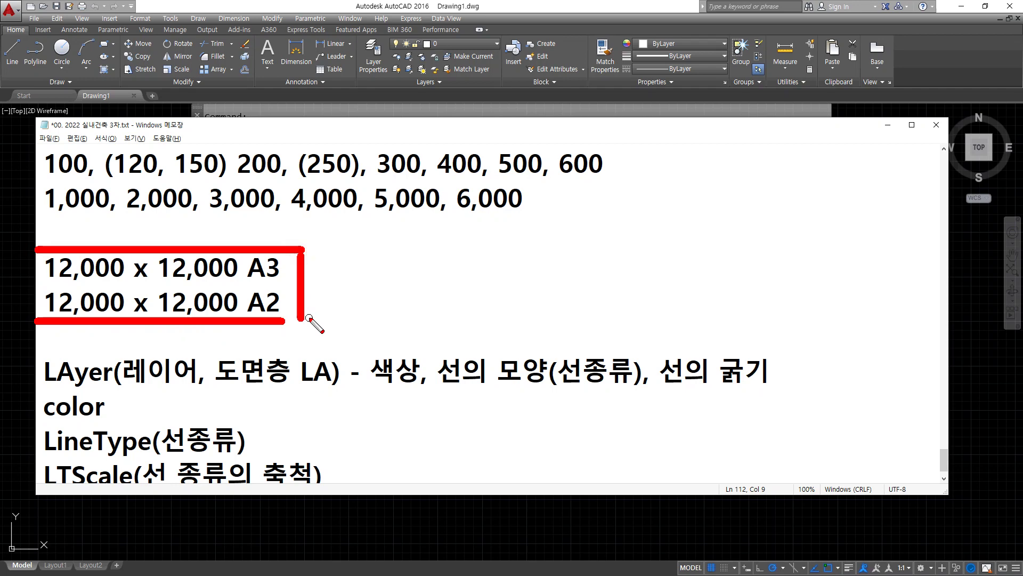
{"action": "key", "text": "Escape"}
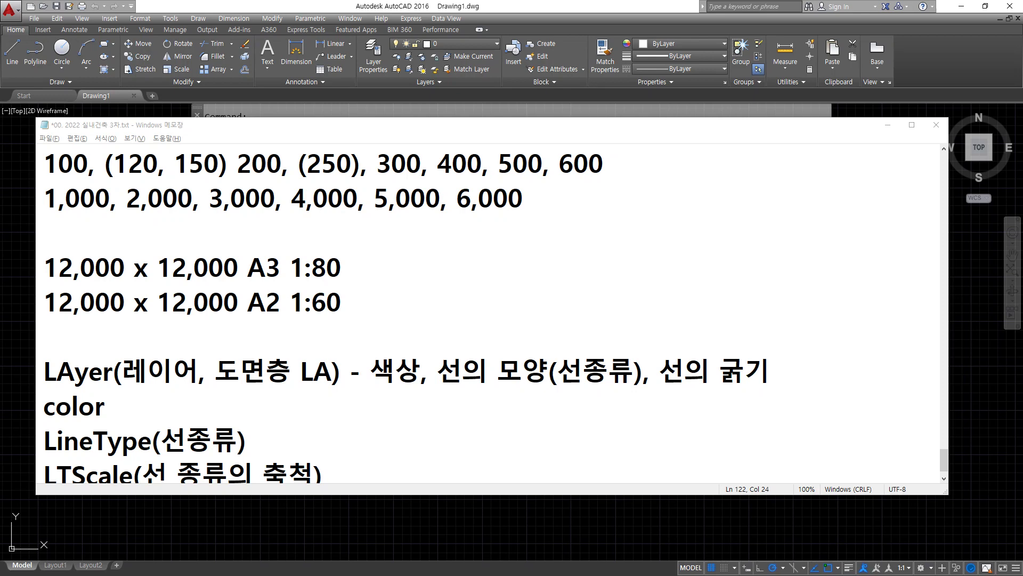
Step: Switch to Calculator and compute 12000 × 2 ÷ 297 to check the A3 scale
{"action": "key", "text": "alt+Tab"}
{"action": "type", "text": "12000"}
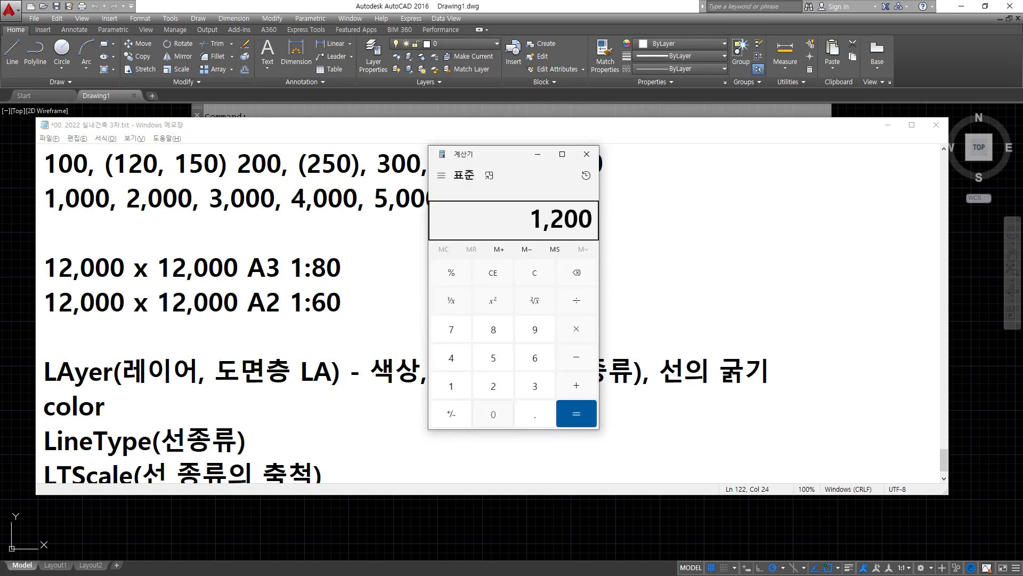
{"action": "key", "text": "asterisk"}
{"action": "type", "text": "2"}
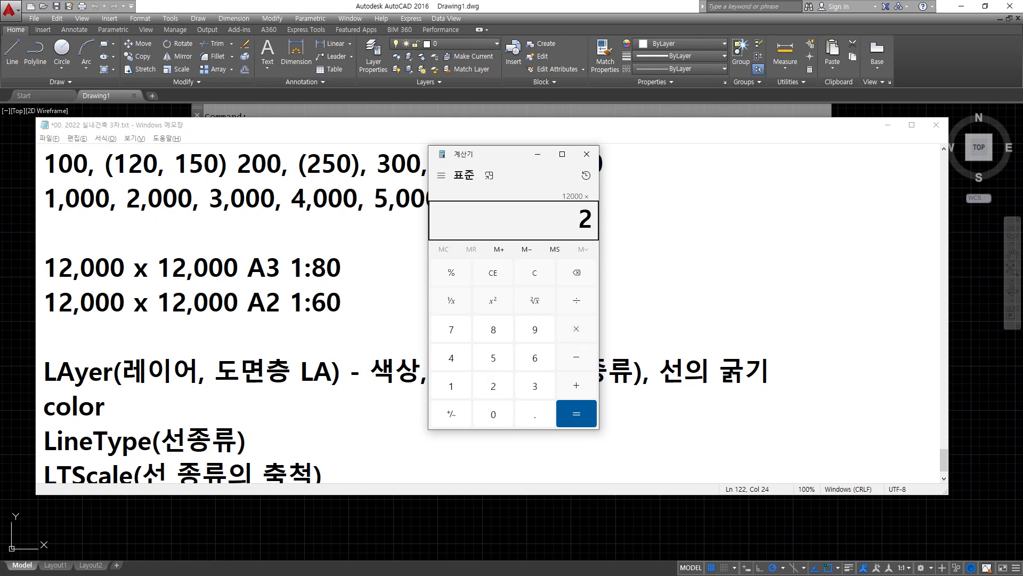
{"action": "key", "text": "slash"}
{"action": "type", "text": "297"}
{"action": "key", "text": "Return"}
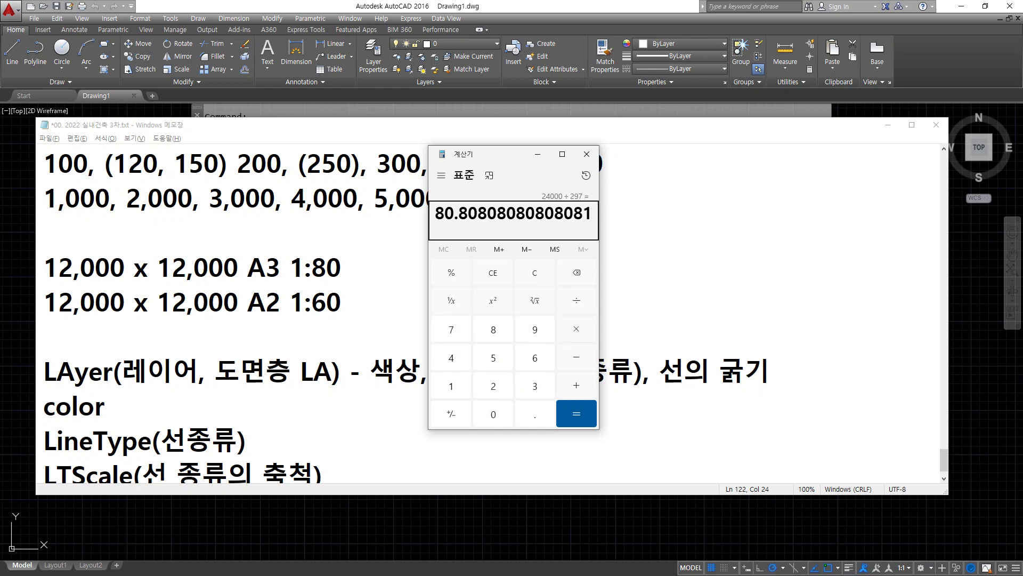
Step: Compute 12000 × 2 ÷ 420 to check the A2 scale and close Calculator
{"action": "type", "text": "120000"}
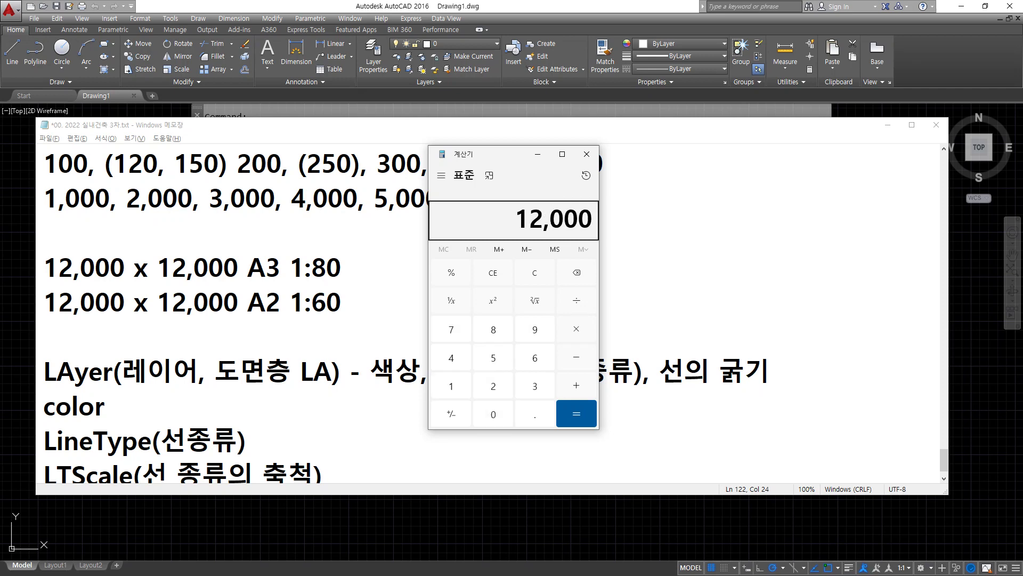
{"action": "key", "text": "asterisk"}
{"action": "type", "text": "2"}
{"action": "key", "text": "slash"}
{"action": "type", "text": "420"}
{"action": "key", "text": "Return"}
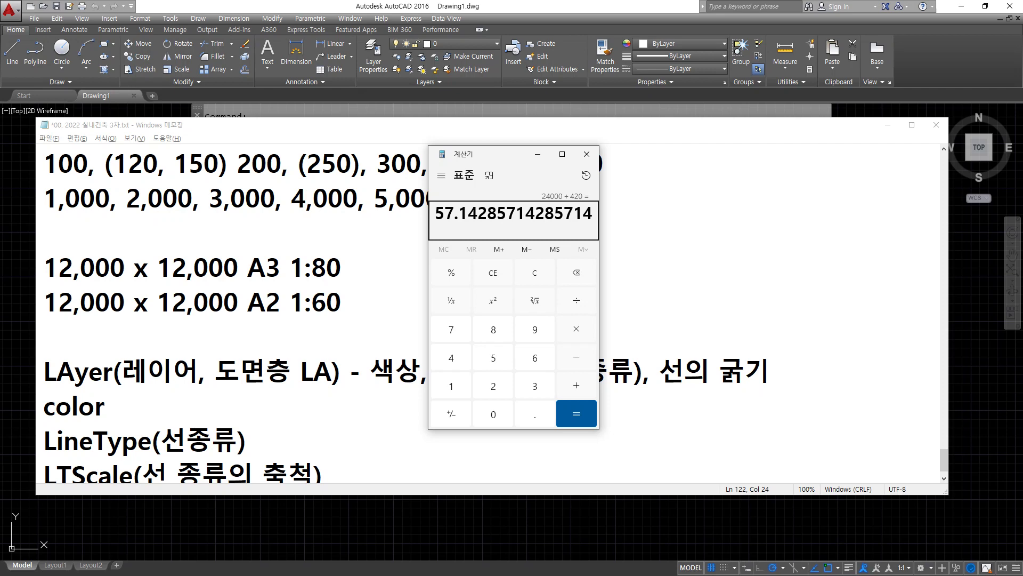
{"action": "key", "text": "alt+Tab"}
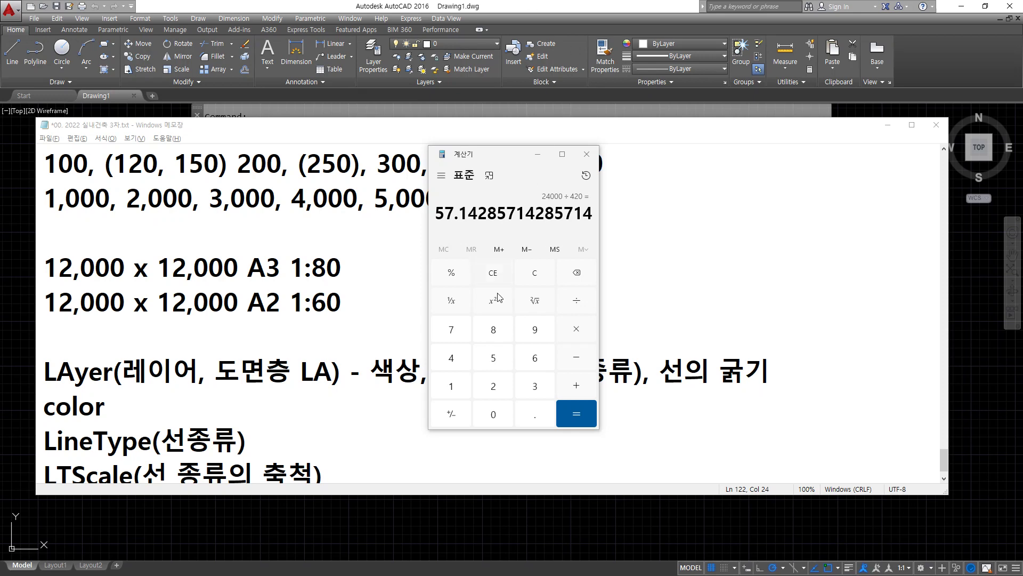
{"action": "scroll", "coordinate": [199, 380], "scroll_direction": "up", "scroll_amount": 3}
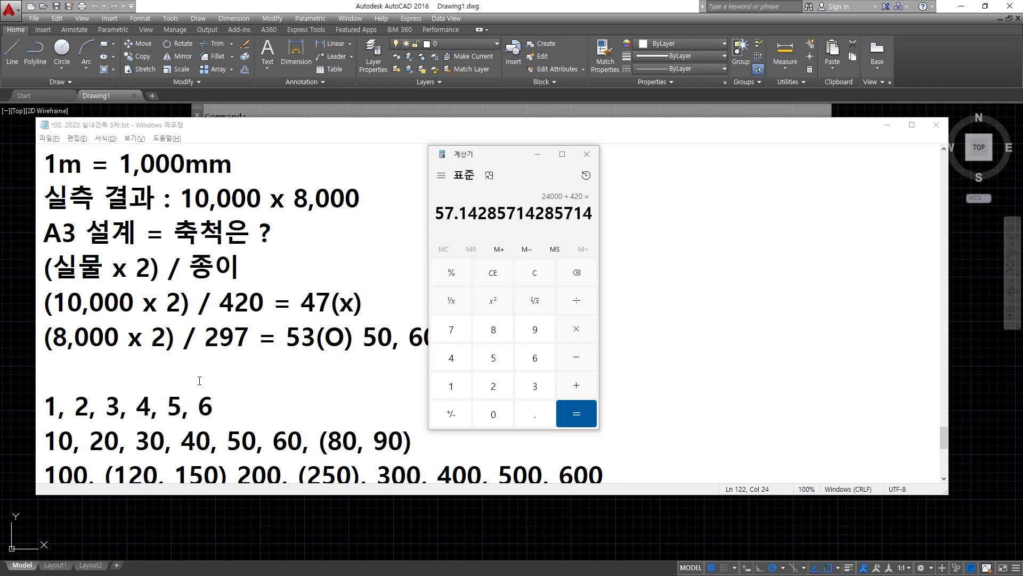
{"action": "left_click", "coordinate": [587, 154]}
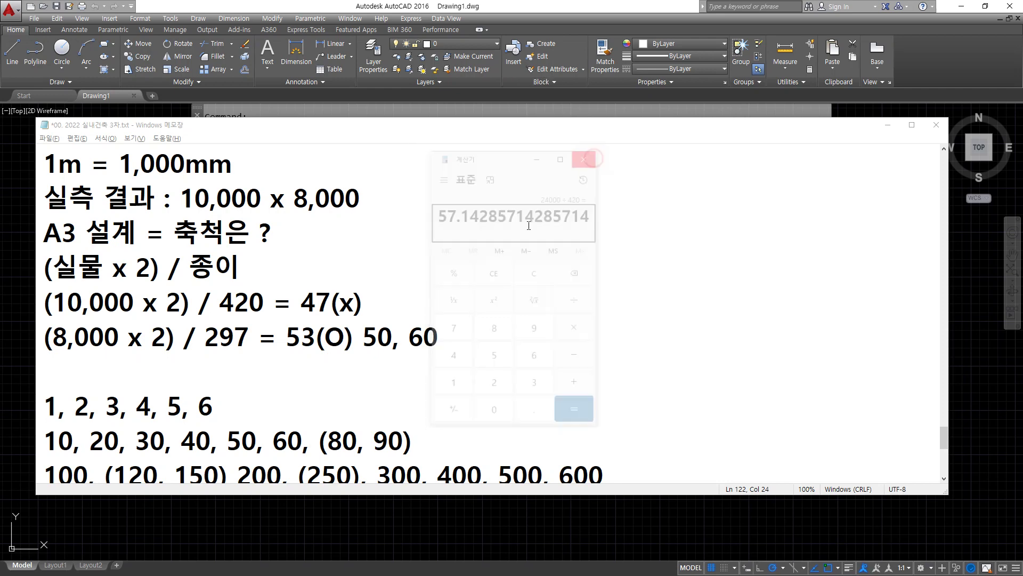
{"action": "scroll", "coordinate": [522, 235], "scroll_direction": "down", "scroll_amount": 10}
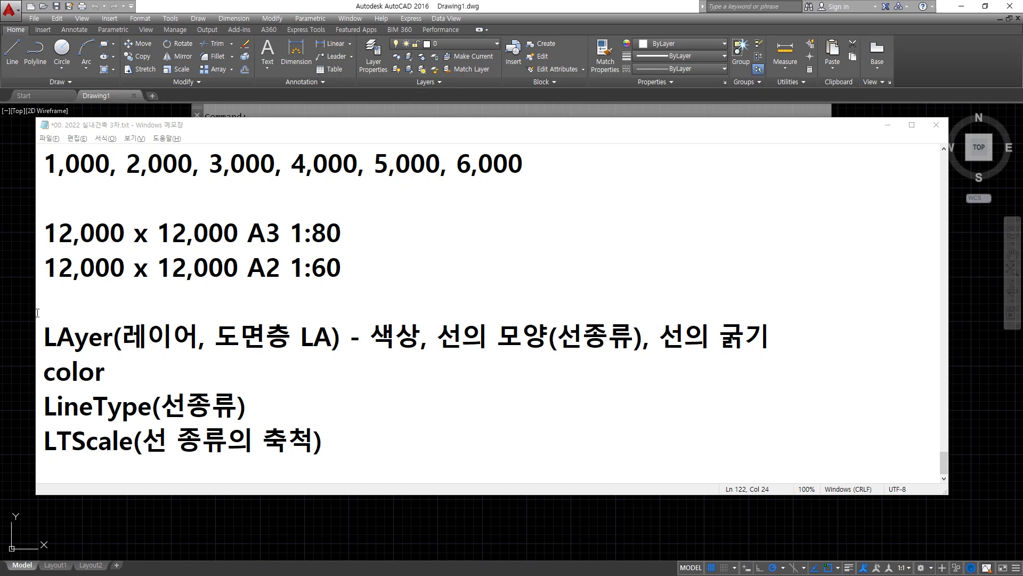
Step: Switch to AutoCAD and set the current object color to yellow with the COLOR command
{"action": "left_click", "coordinate": [6, 327]}
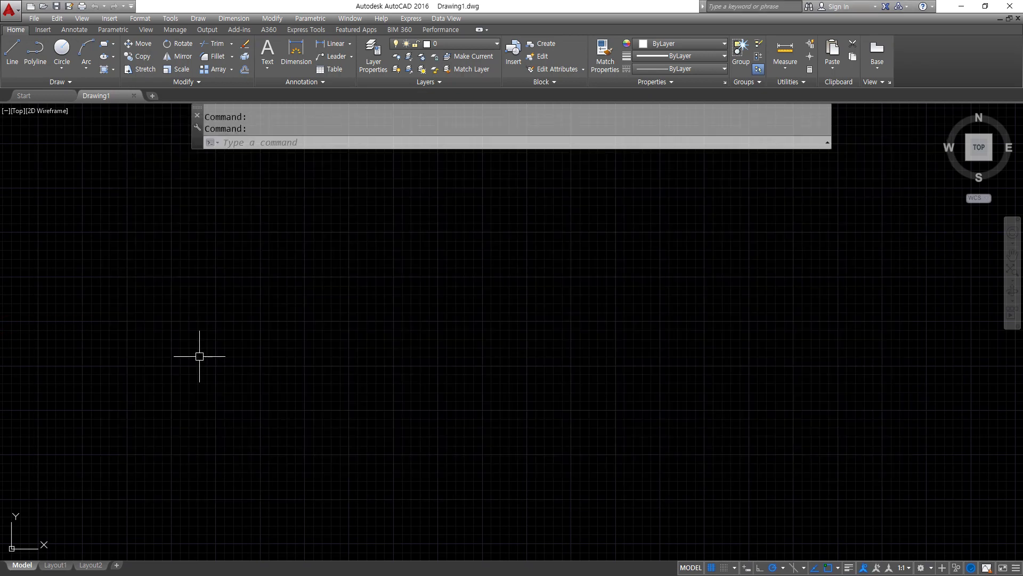
{"action": "type", "text": "color"}
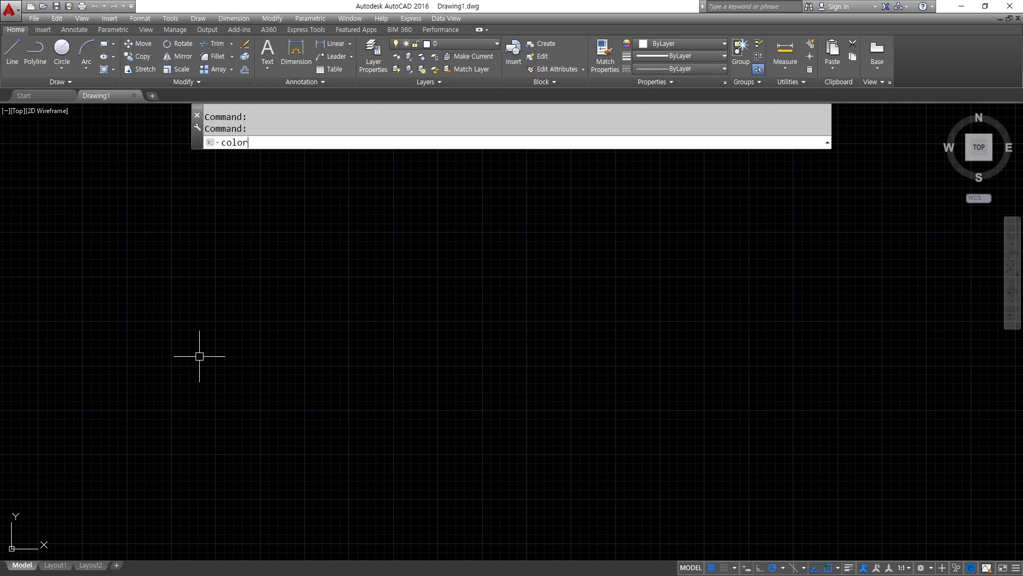
{"action": "key", "text": "Return"}
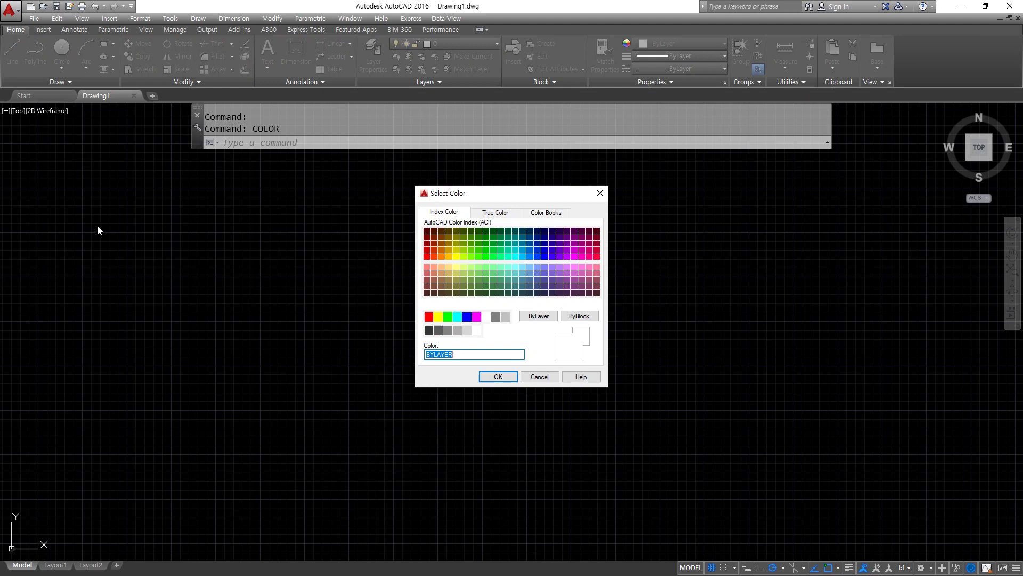
{"action": "left_click", "coordinate": [438, 316]}
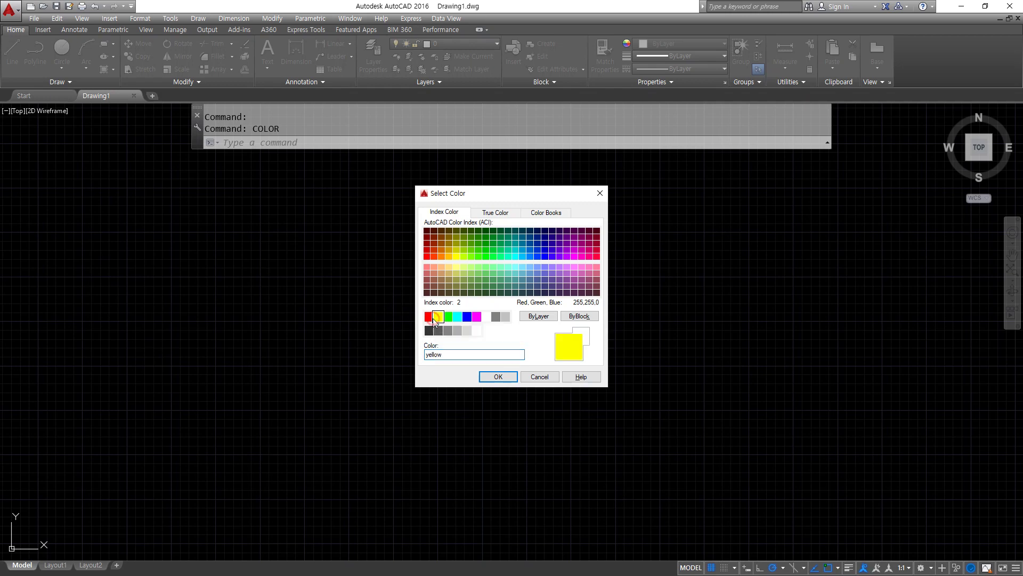
{"action": "left_click", "coordinate": [496, 377]}
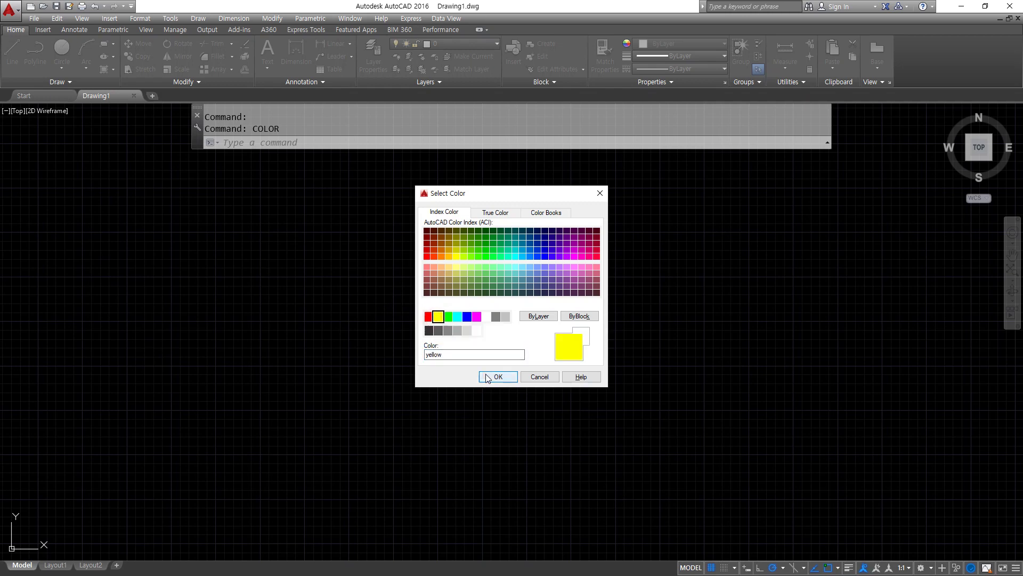
Step: Draw a circle with a radius of about 482 in the empty drawing and turn on lineweight display
{"action": "type", "text": "c"}
{"action": "key", "text": "Return"}
{"action": "left_click", "coordinate": [311, 329]}
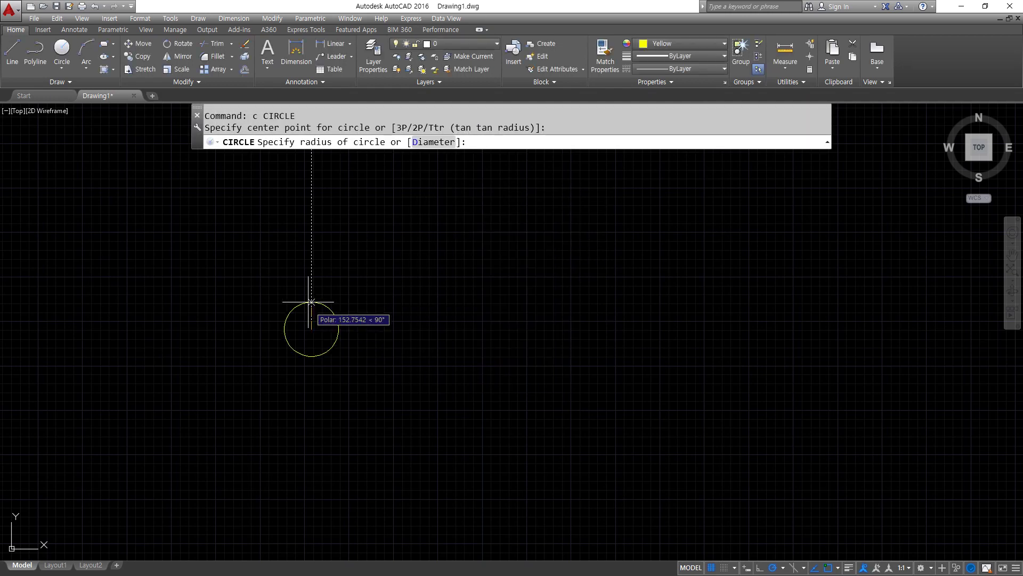
{"action": "left_click", "coordinate": [275, 251]}
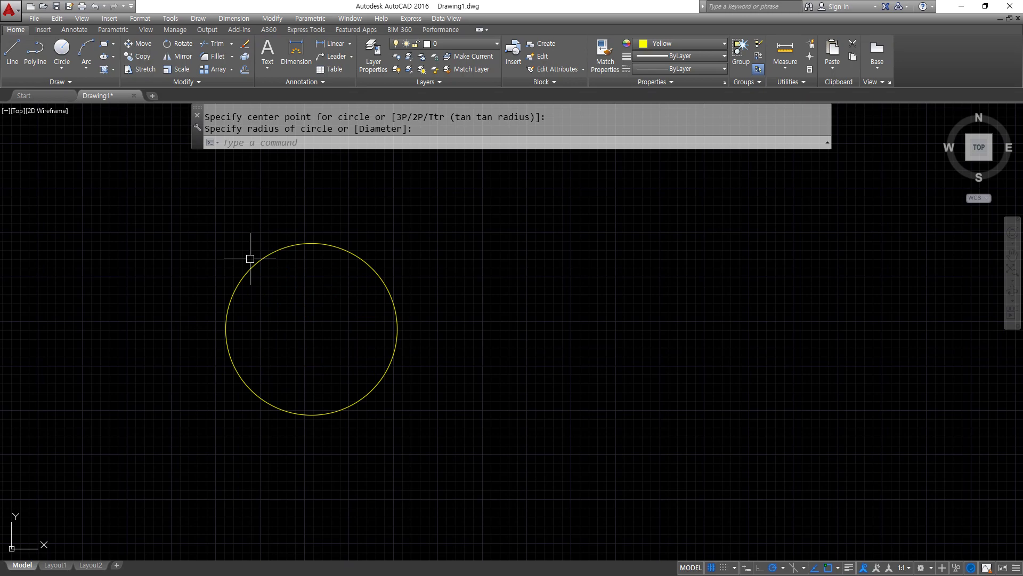
{"action": "left_click", "coordinate": [848, 567]}
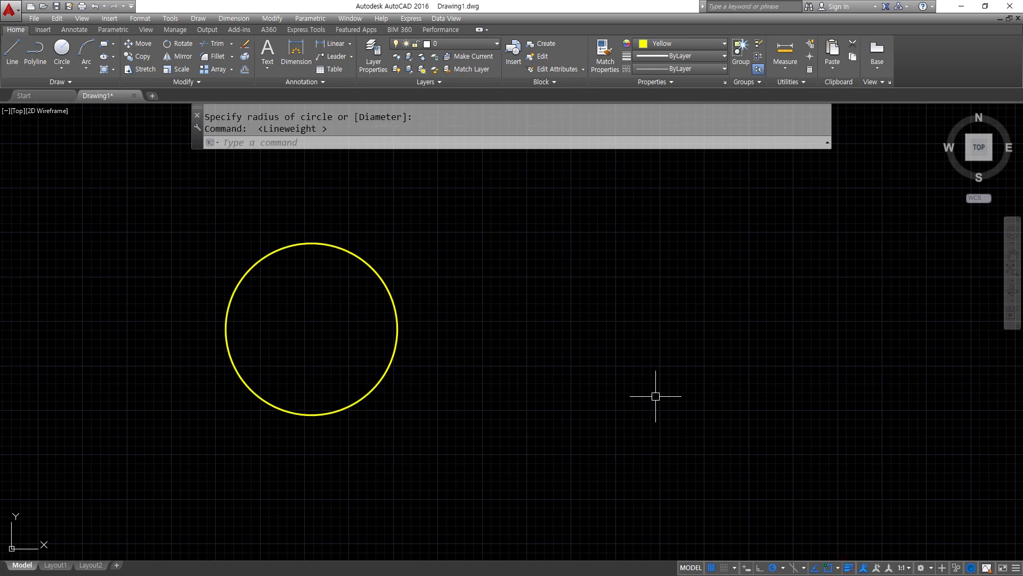
Step: Set the current object color to cyan with the COLOR command
{"action": "type", "text": "color"}
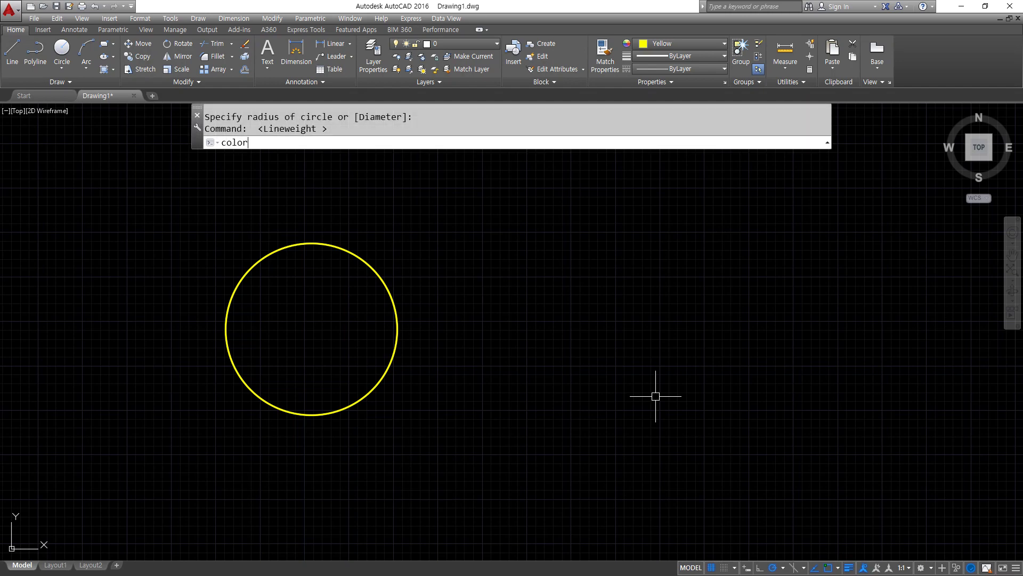
{"action": "key", "text": "Return"}
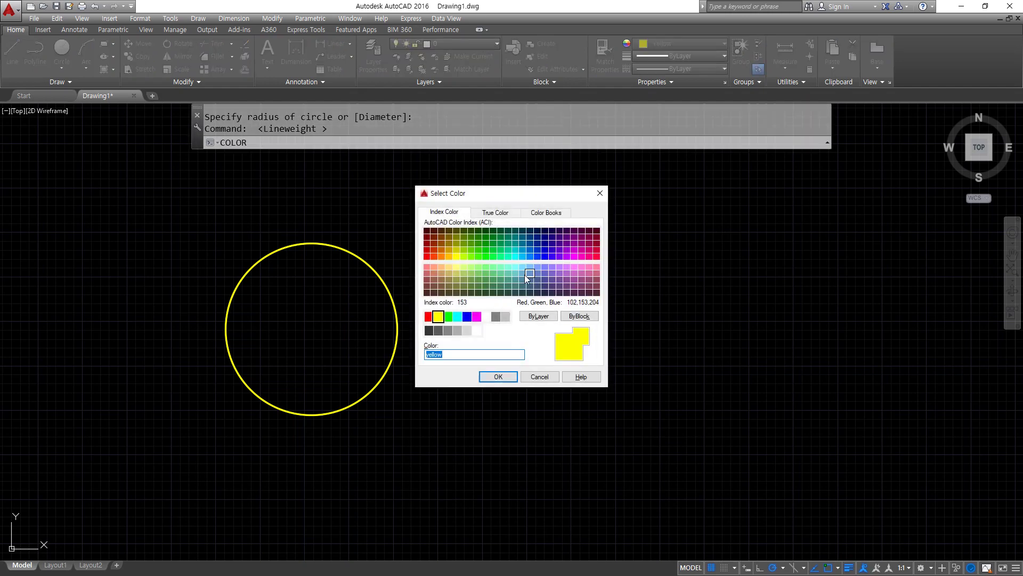
{"action": "left_click", "coordinate": [457, 317]}
{"action": "left_click", "coordinate": [499, 376]}
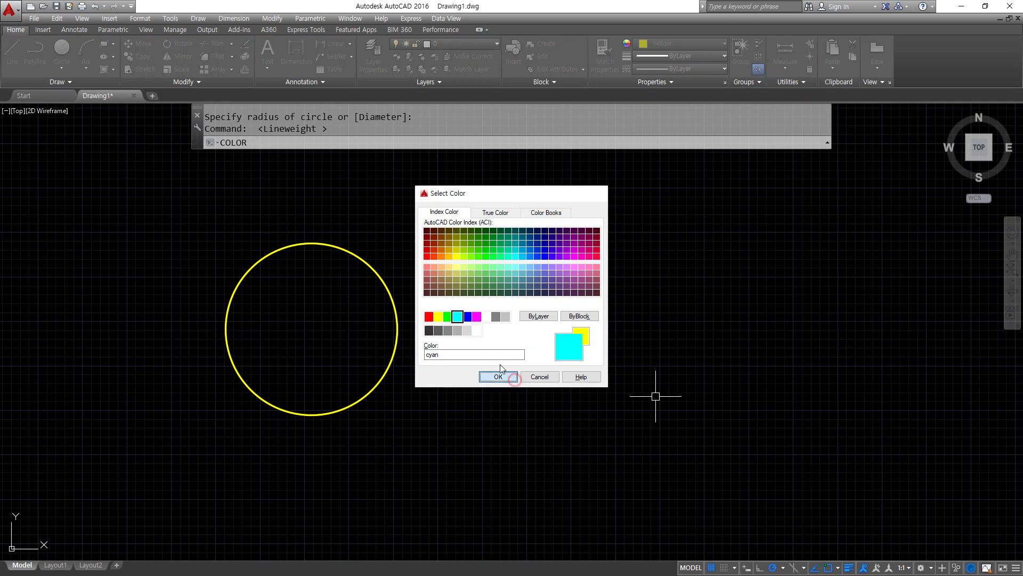
Step: Draw a slightly smaller second circle just to the right of the yellow circle
{"action": "type", "text": "c"}
{"action": "key", "text": "Return"}
{"action": "left_click", "coordinate": [490, 340]}
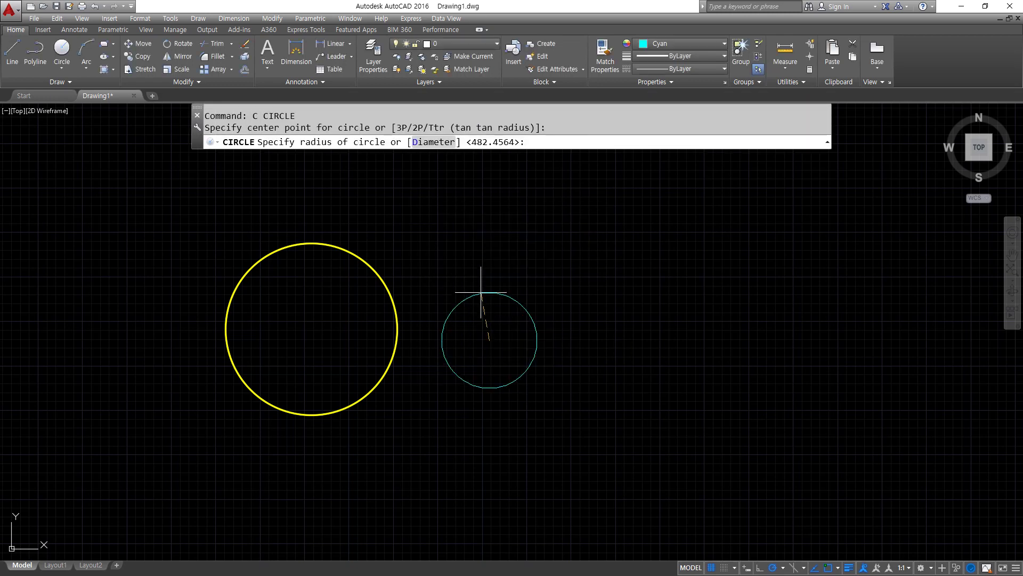
{"action": "left_click", "coordinate": [484, 263]}
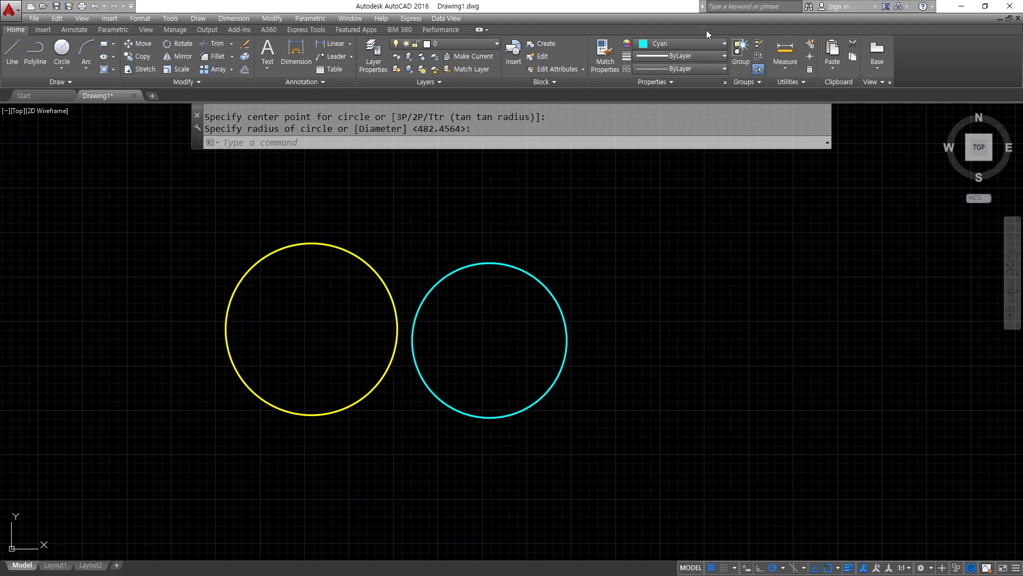
Step: Set the current object color to magenta from the index colors
{"action": "left_click", "coordinate": [705, 44]}
{"action": "left_click", "coordinate": [718, 43]}
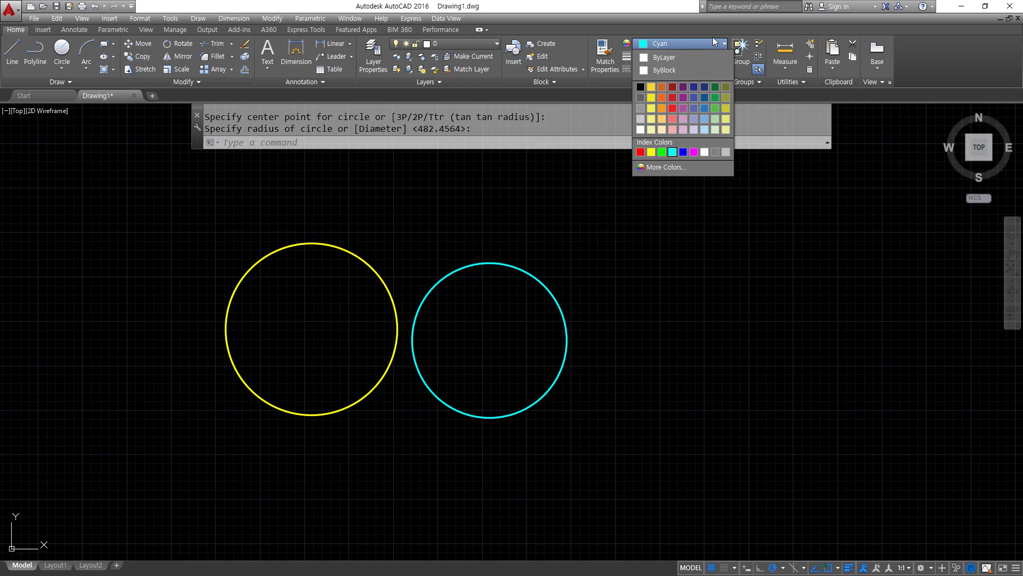
{"action": "left_click", "coordinate": [677, 171]}
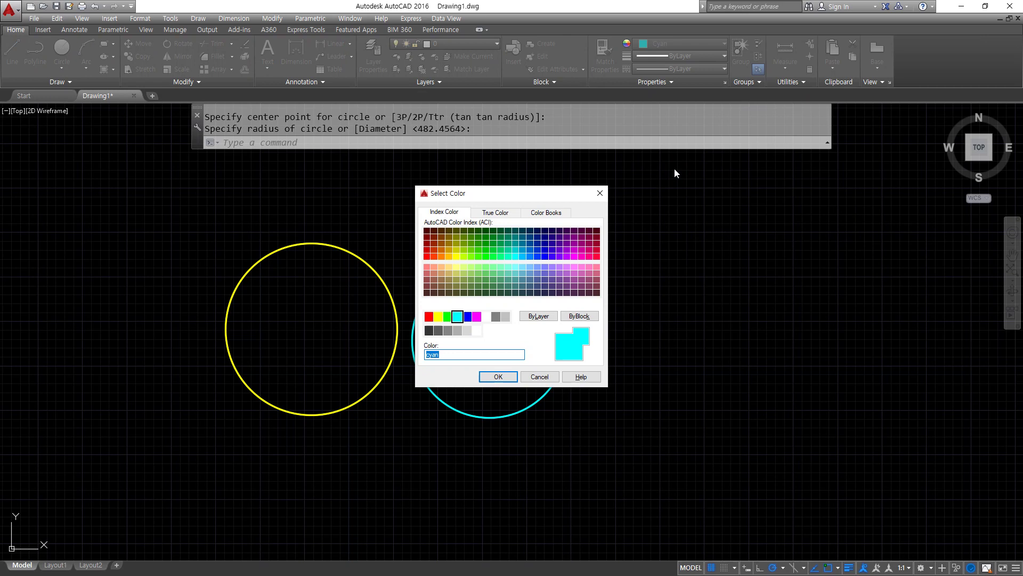
{"action": "key", "text": "Return"}
{"action": "left_click", "coordinate": [695, 43]}
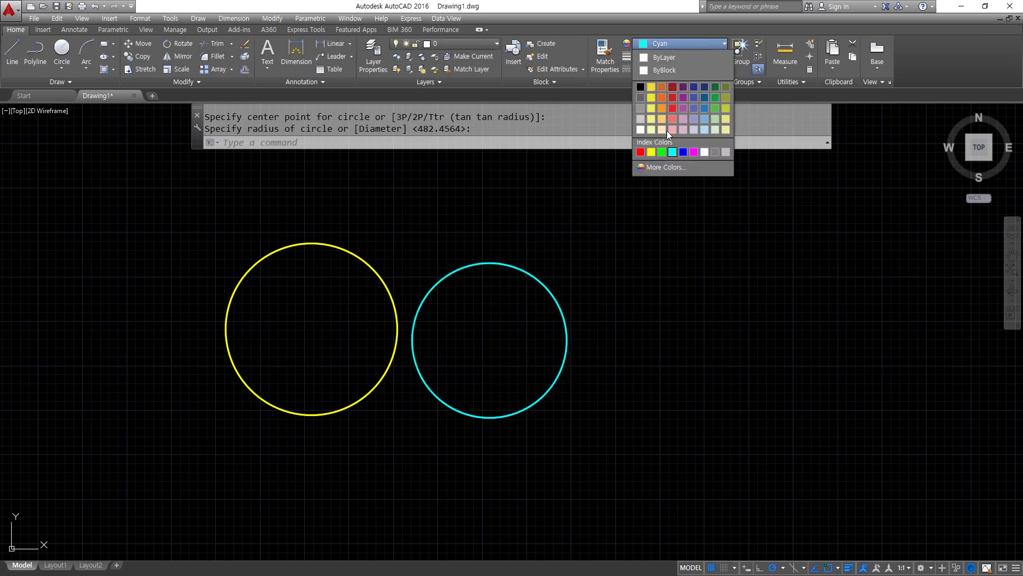
{"action": "left_click", "coordinate": [694, 152]}
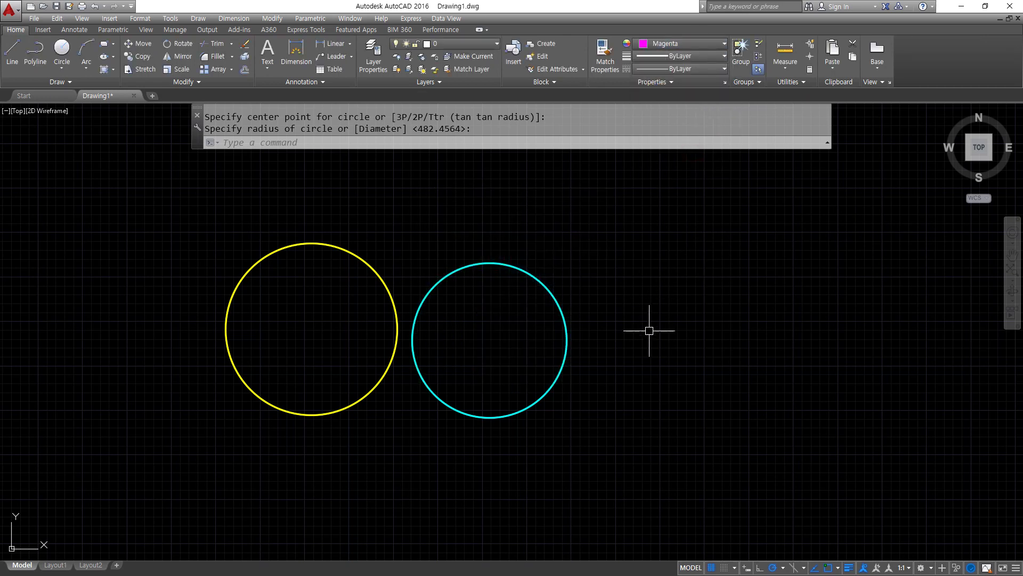
Step: Draw a third circle with a radius of about 369 just to the right of the cyan circle
{"action": "key", "text": "Return"}
{"action": "left_click", "coordinate": [650, 335]}
{"action": "left_click", "coordinate": [680, 281]}
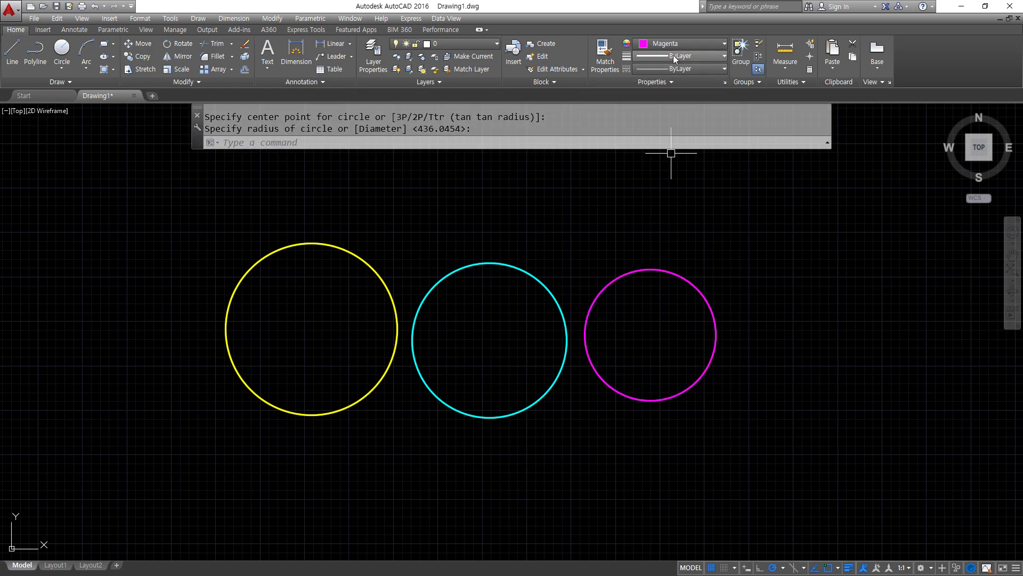
Step: Set the current object color to yellow and draw a circle overlapping the left side of the first yellow circle
{"action": "left_click", "coordinate": [714, 43]}
{"action": "left_click", "coordinate": [651, 153]}
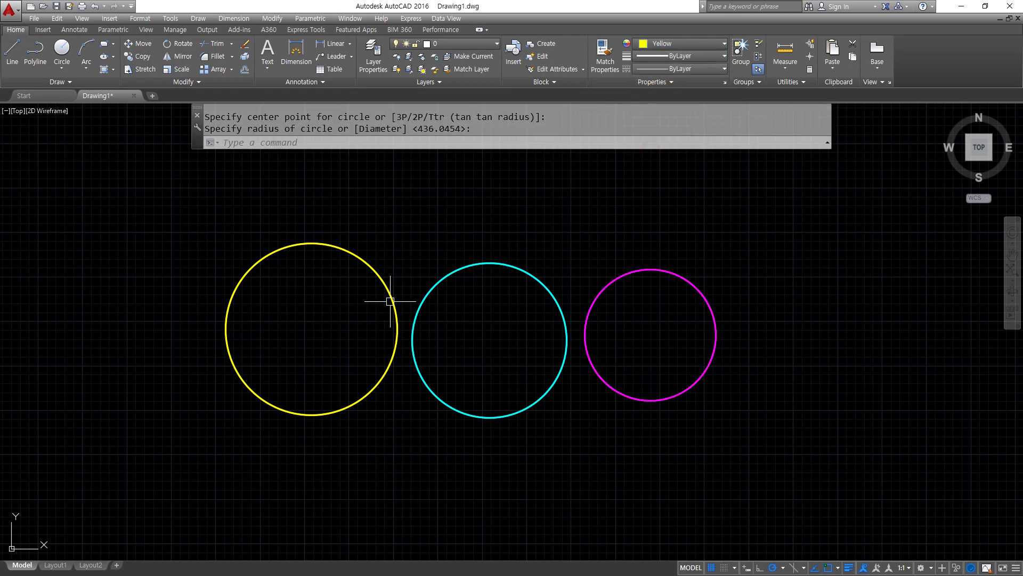
{"action": "type", "text": "c"}
{"action": "key", "text": "Return"}
{"action": "left_click", "coordinate": [160, 331]}
{"action": "left_click", "coordinate": [163, 252]}
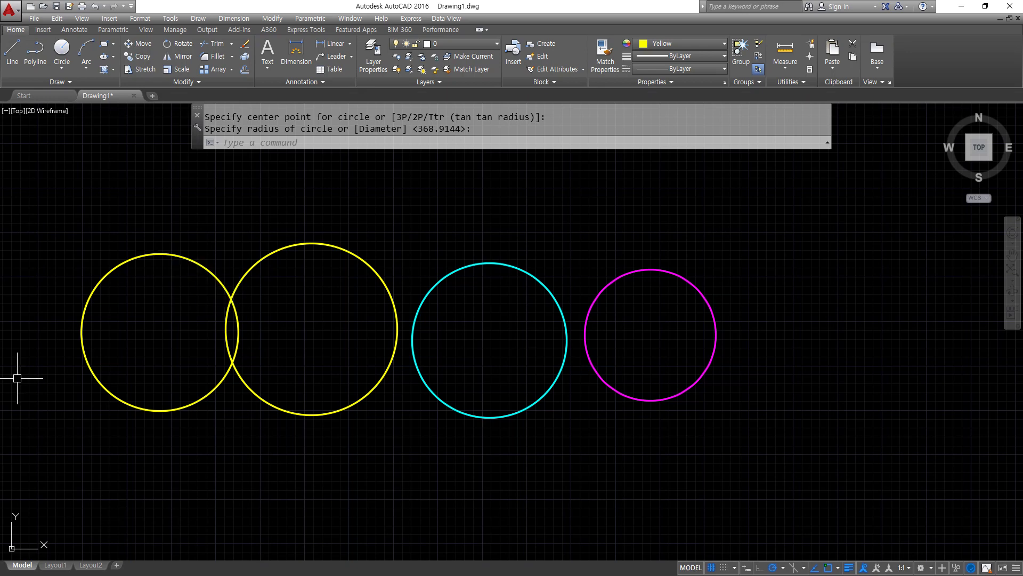
Step: Switch to the Notepad lesson notes and add "(색상)" after the word color, followed by a new line
{"action": "key", "text": "alt+Tab"}
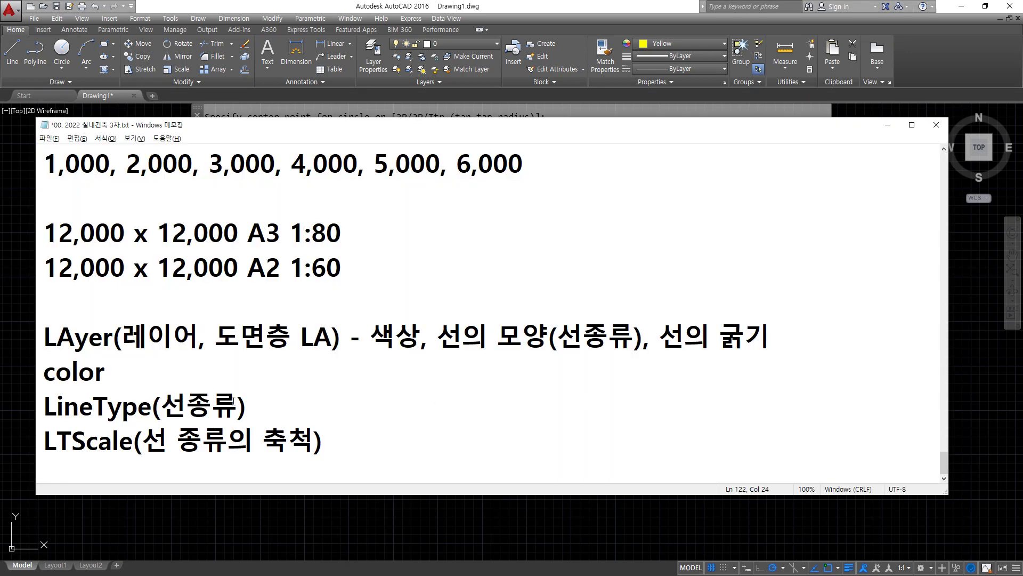
{"action": "left_click", "coordinate": [221, 360]}
{"action": "type", "text": "(색"}
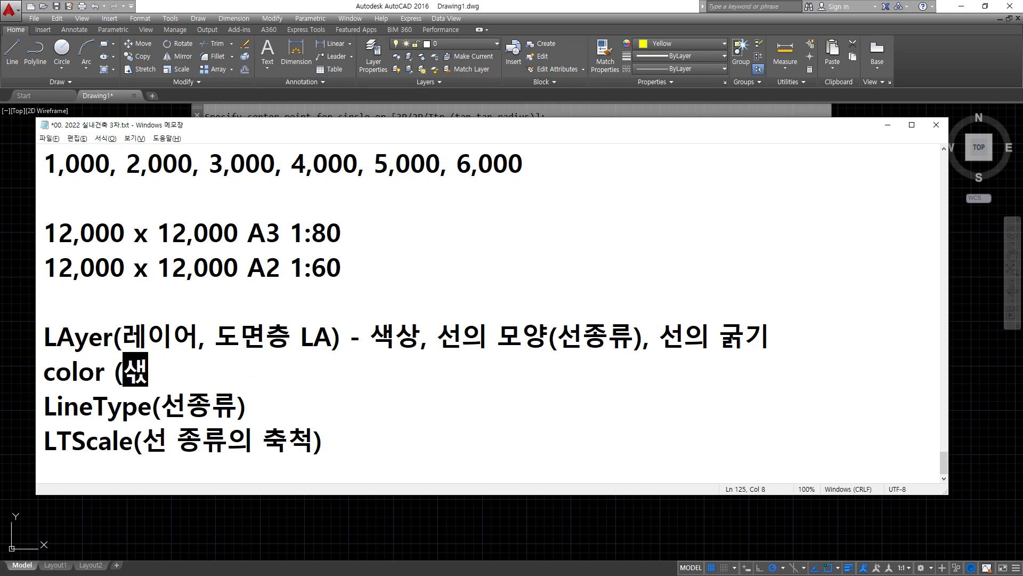
{"action": "type", "text": "상)"}
{"action": "key", "text": "Return"}
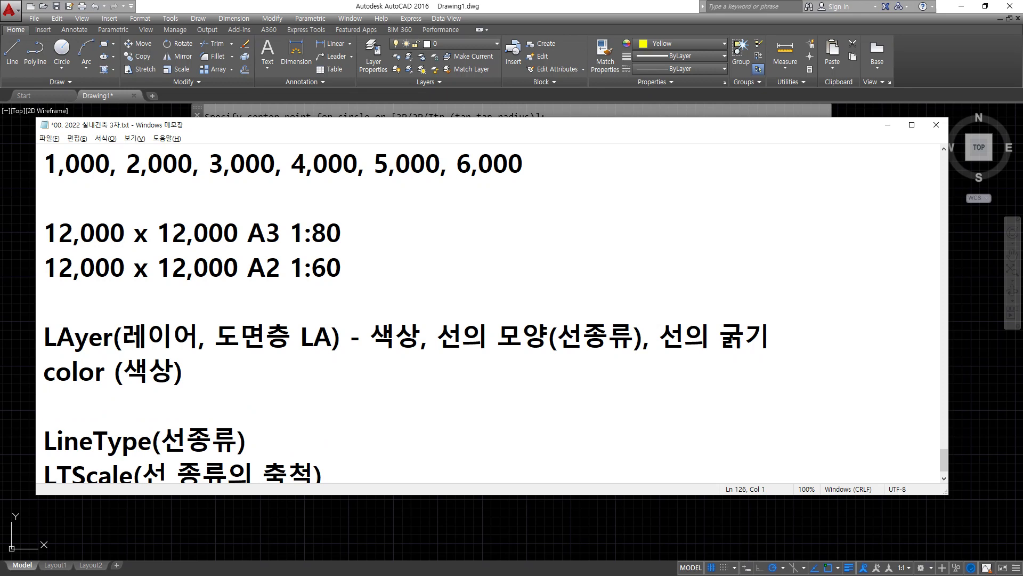
Step: Add the lines "빛의 3원색" and "색의 3원색" under the color heading in the Notepad notes
{"action": "left_click", "coordinate": [396, 5]}
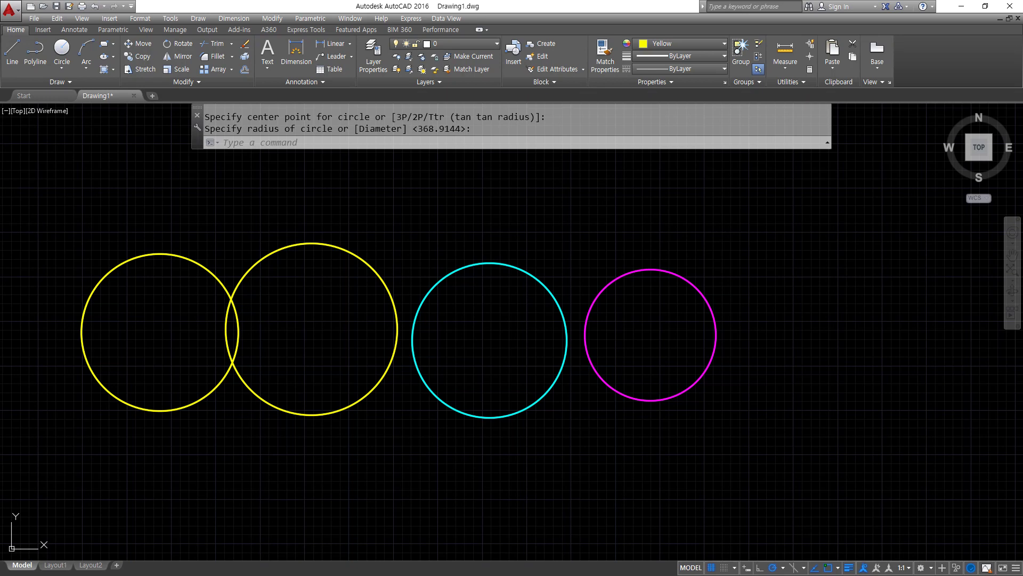
{"action": "key", "text": "alt+Tab"}
{"action": "scroll", "coordinate": [642, 202], "scroll_direction": "down", "scroll_amount": 1}
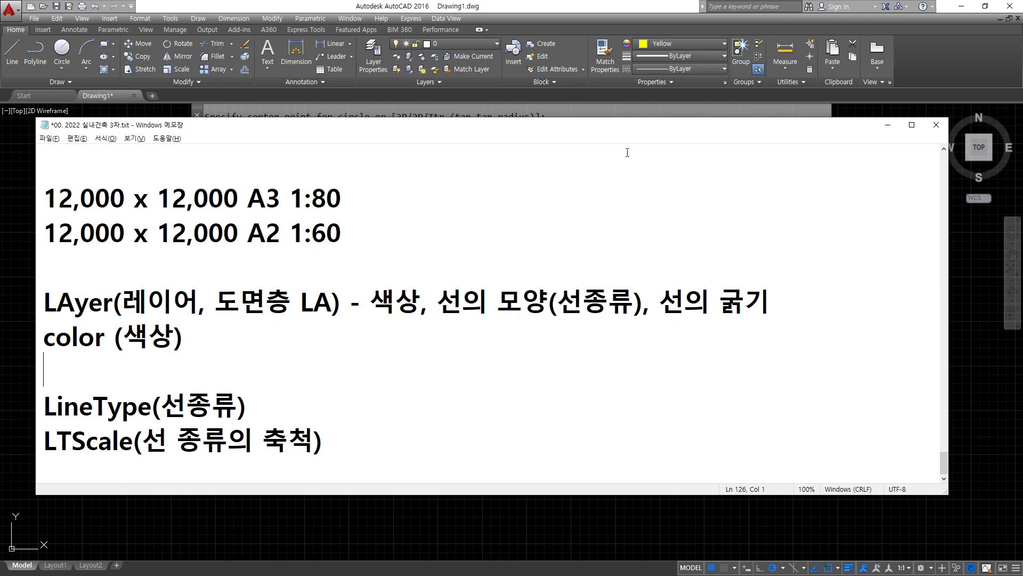
{"action": "type", "text": "빛의 3"}
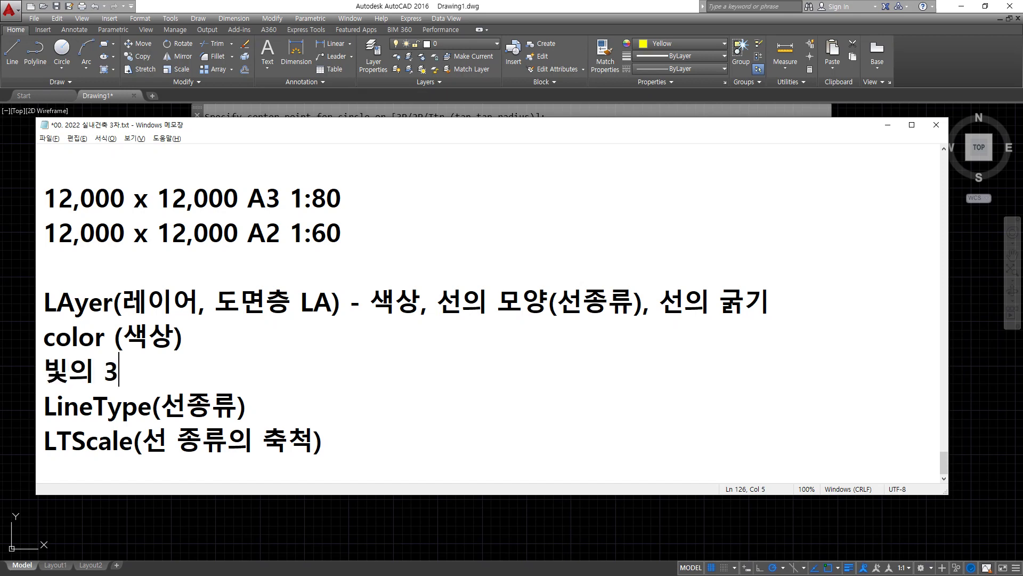
{"action": "type", "text": "원색"}
{"action": "key", "text": "Return"}
{"action": "type", "text": "ㅅ"}
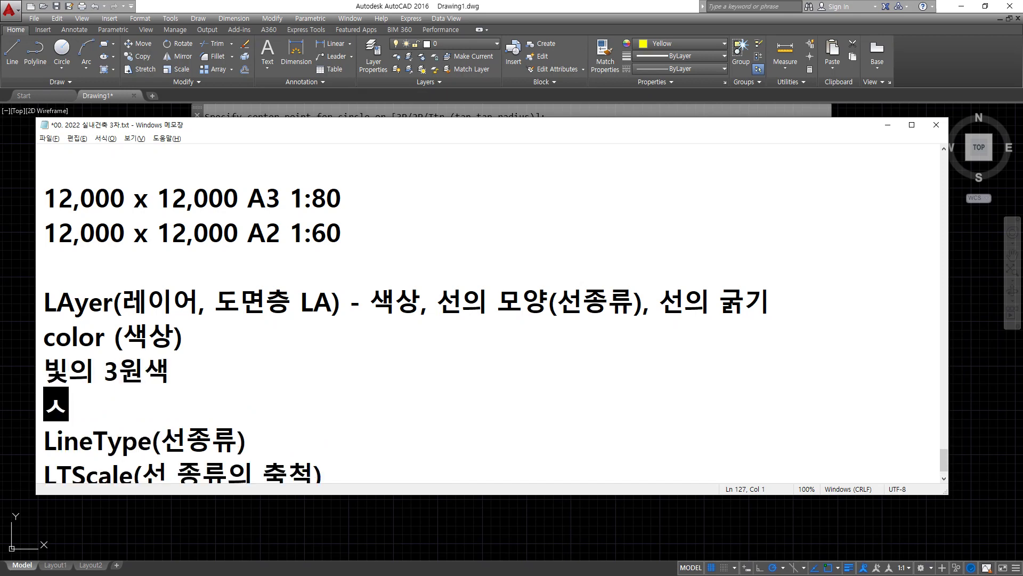
{"action": "type", "text": "색의 3원"}
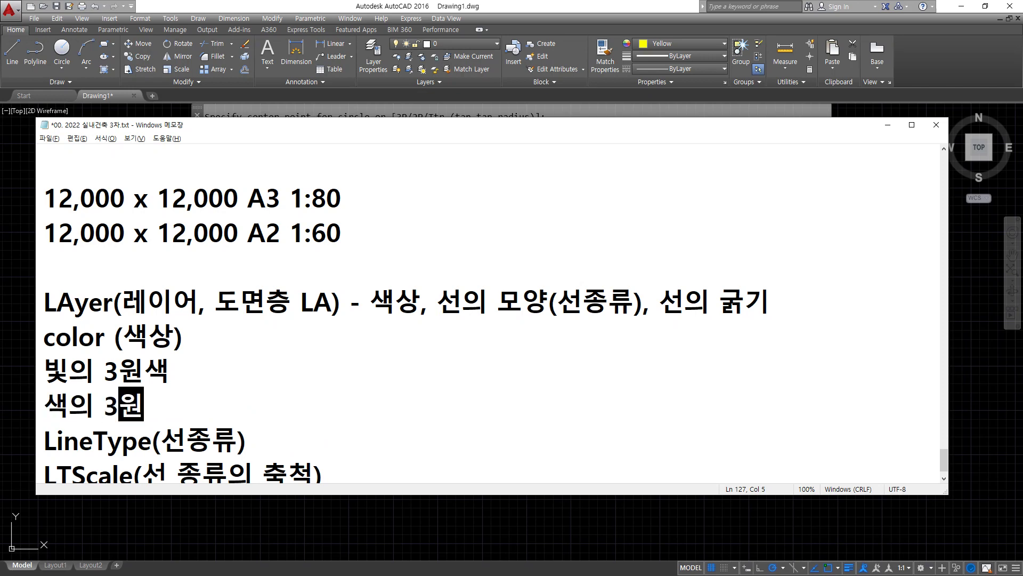
{"action": "type", "text": "색"}
{"action": "key", "text": "Up"}
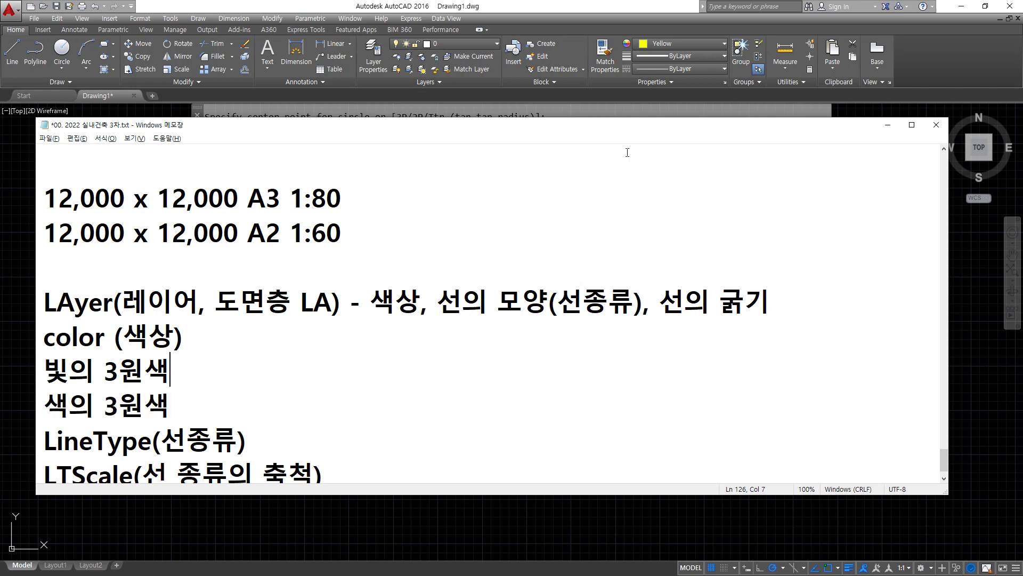
Step: Enter "Red, Green, Blue" spaced out after 빛의 3원색
{"action": "key", "text": "Tab"}
{"action": "key", "text": "BackSpace"}
{"action": "type", "text": "Red,   Green"}
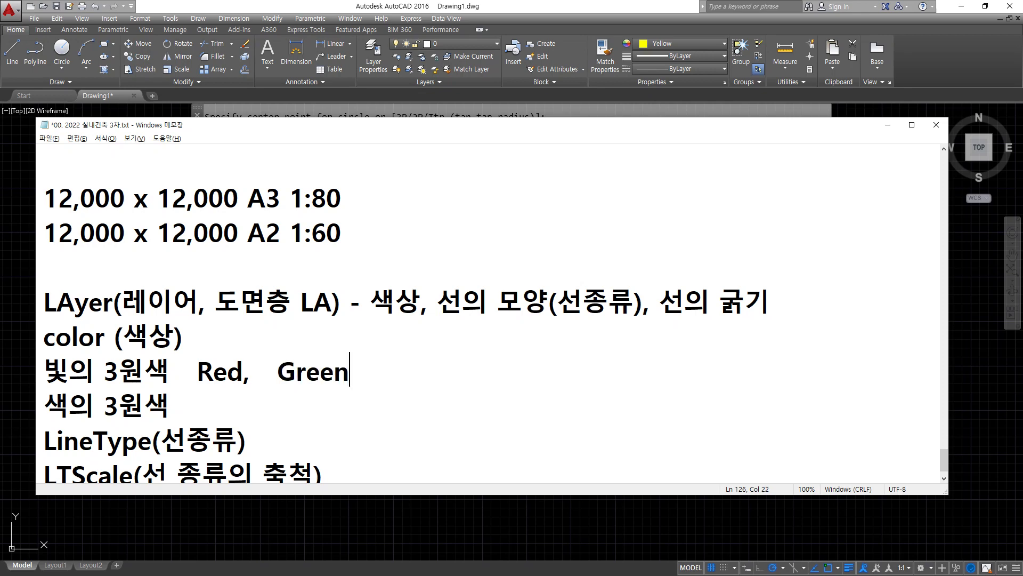
{"action": "type", "text": ",    Blue"}
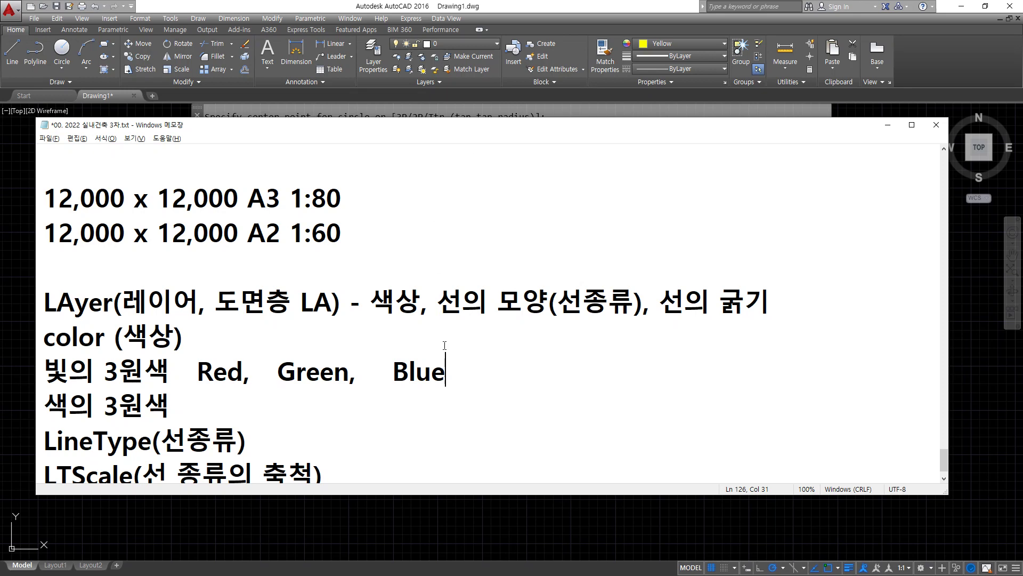
Step: Enter "Yellow Cyan Magenta" after 색의 3원색, spacing the words to sit offset from the color names above
{"action": "left_click", "coordinate": [281, 414]}
{"action": "type", "text": "Yellow   "}
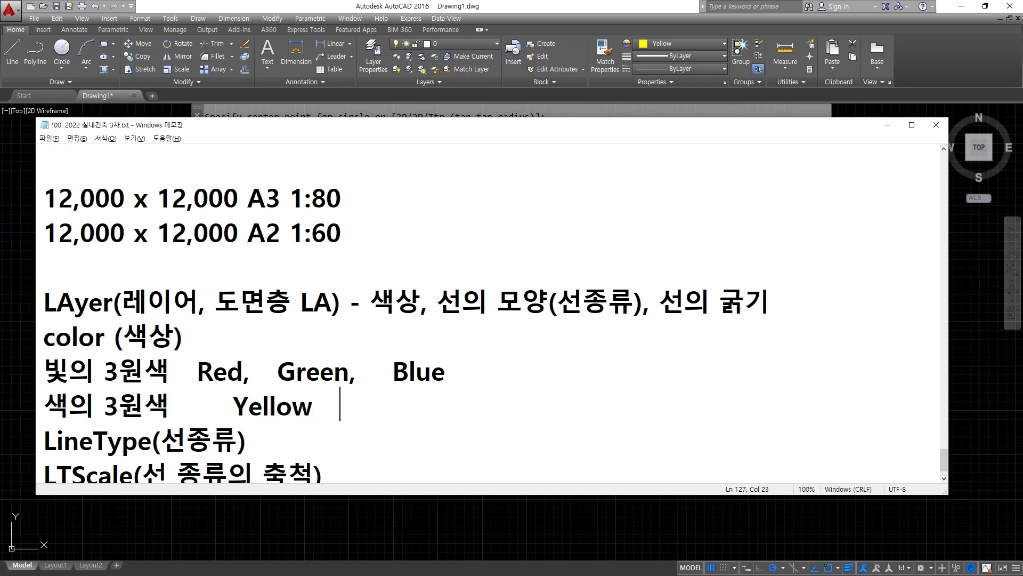
{"action": "type", "text": "  Cyan"}
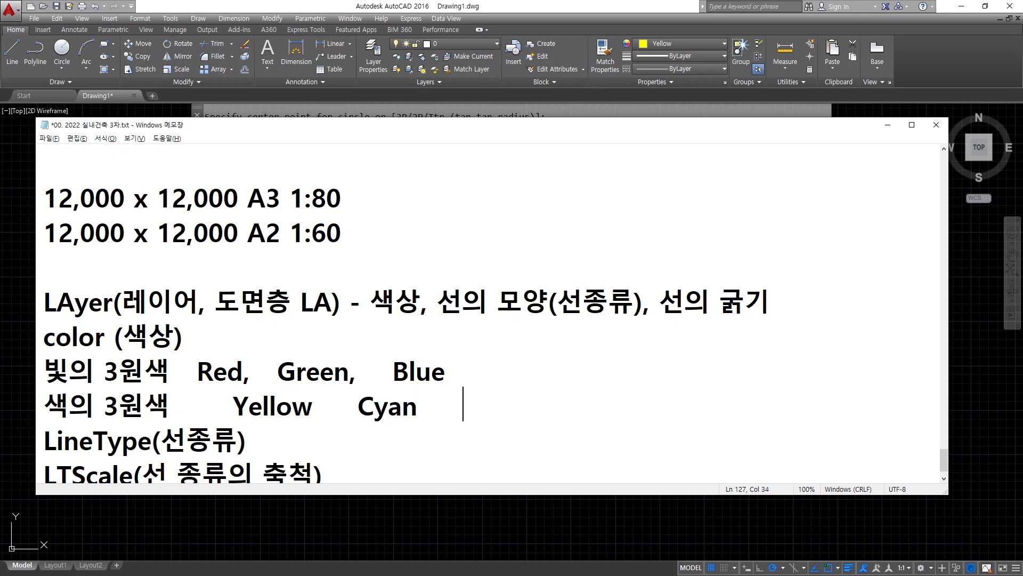
{"action": "type", "text": "     Mag"}
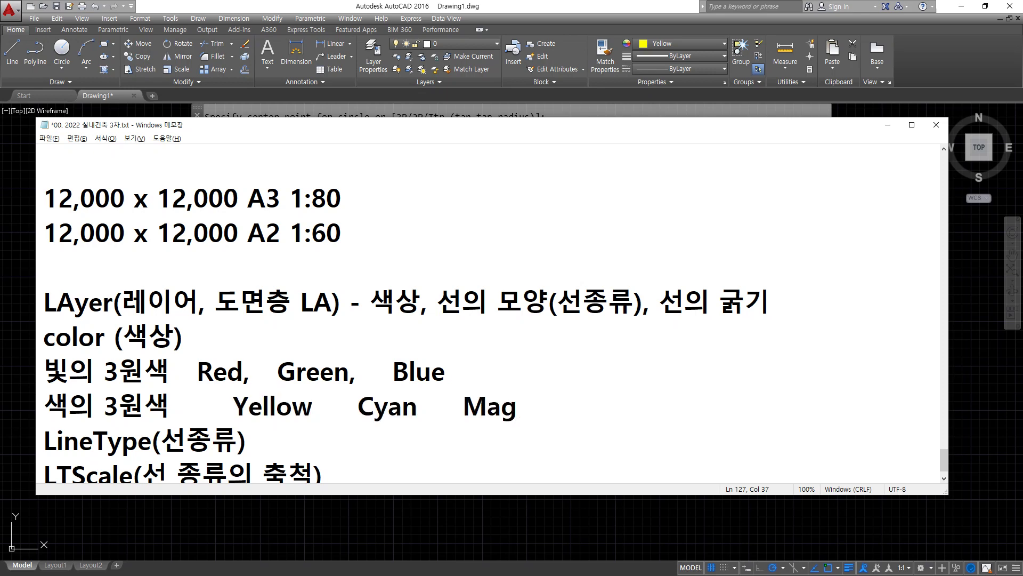
{"action": "type", "text": "enta"}
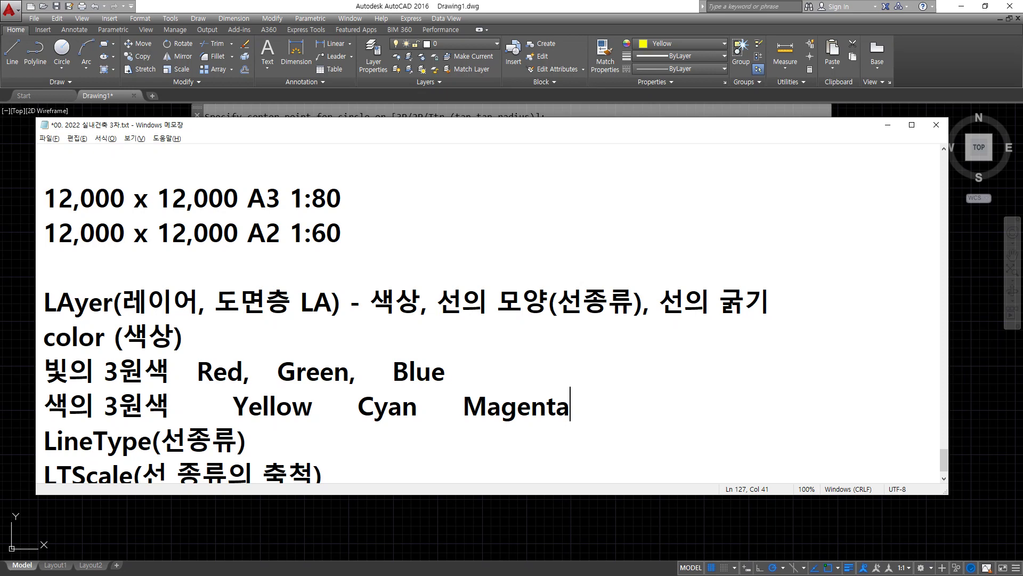
Step: Append "RGB" to the 빛의 3원색 line and "CMYK (blacK)" to the 색의 3원색 line
{"action": "key", "text": "Up"}
{"action": "type", "text": "RGB"}
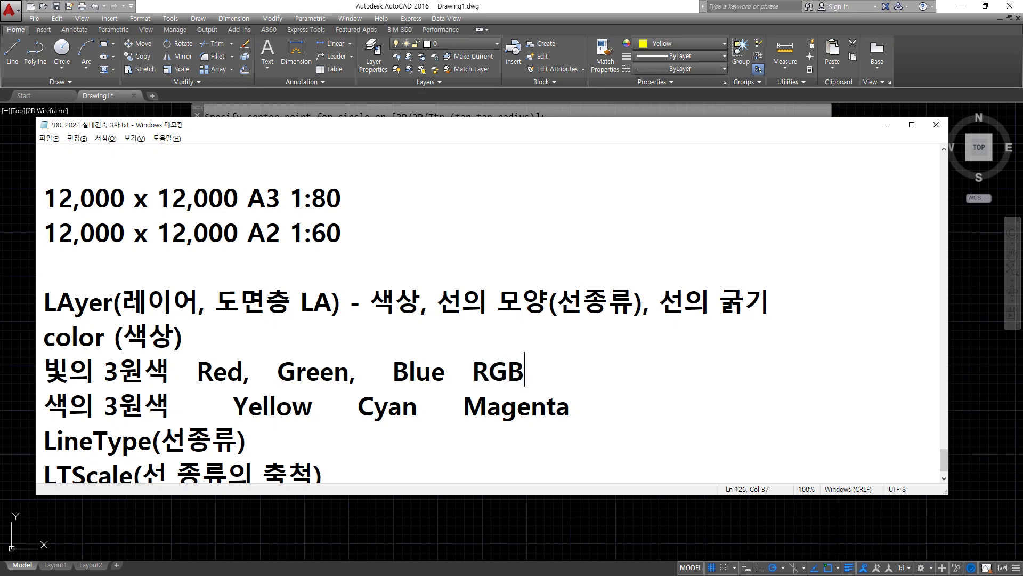
{"action": "key", "text": "Down"}
{"action": "key", "text": "End"}
{"action": "type", "text": "CM"}
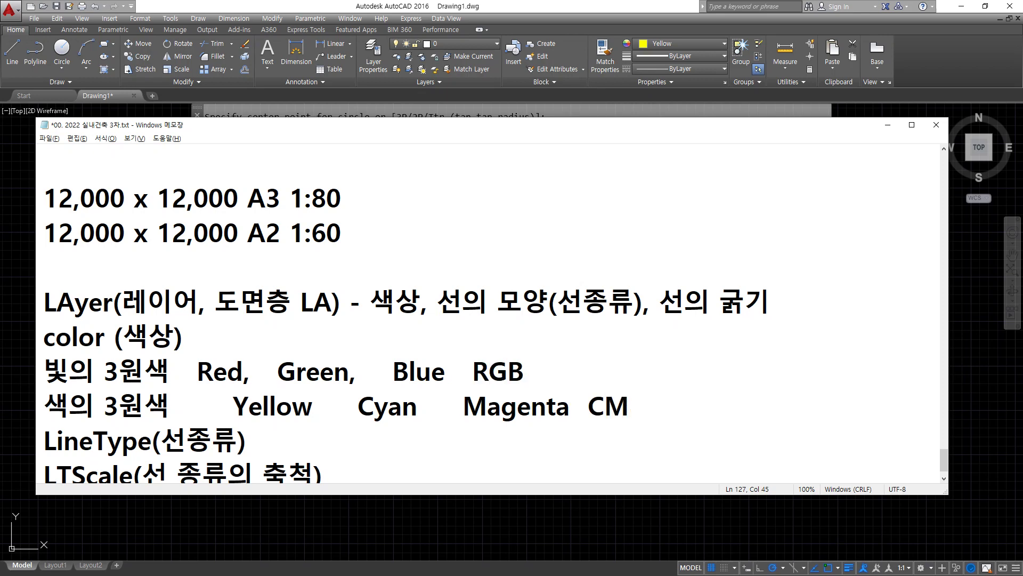
{"action": "type", "text": "YK"}
{"action": "type", "text": "(B"}
{"action": "key", "text": "BackSpace"}
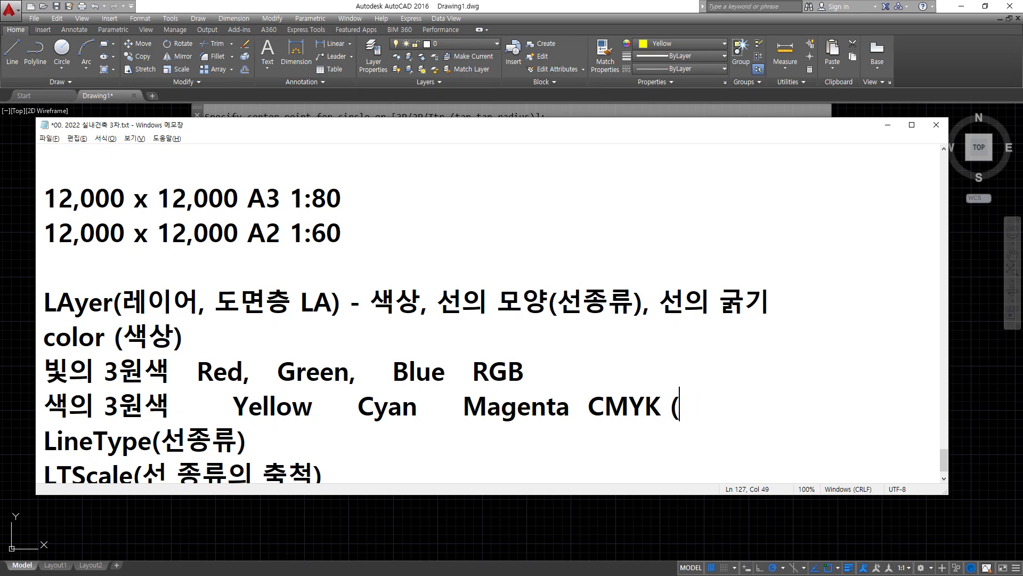
{"action": "type", "text": "blacK"}
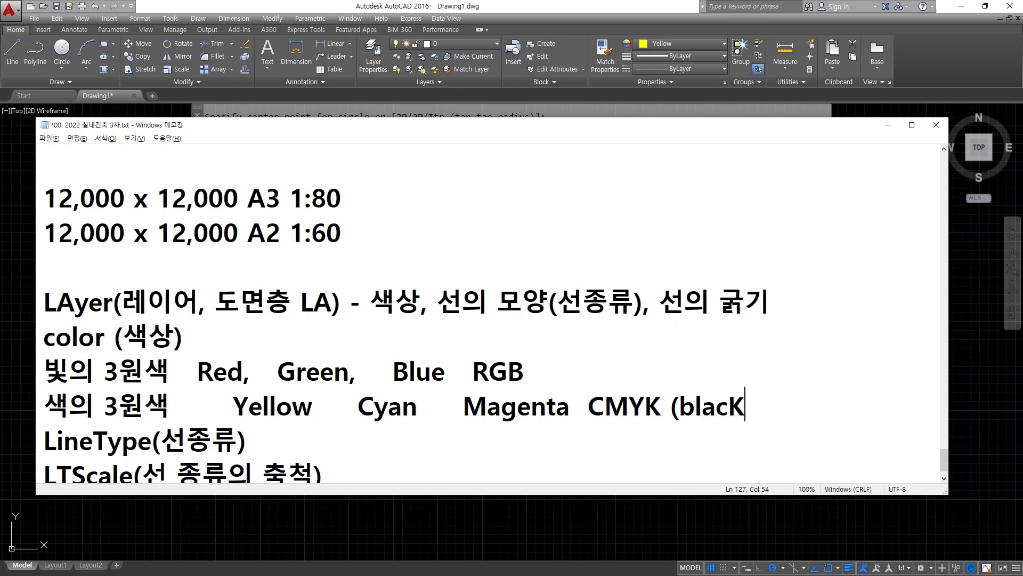
{"action": "type", "text": ")"}
Step: Add a new line reading "HUE 휴값 색상환" below the 색의 3원색 line
{"action": "key", "text": "Return"}
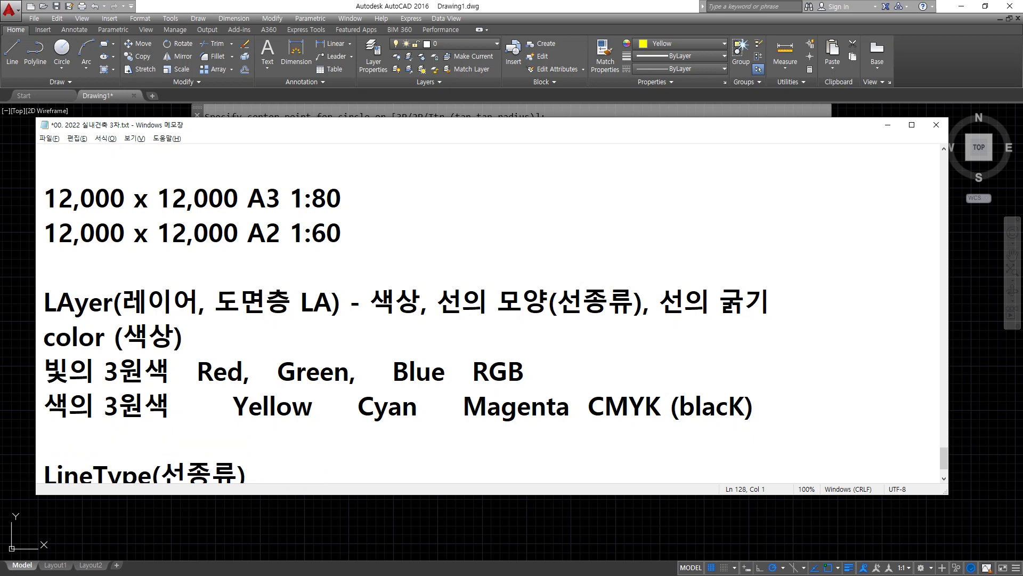
{"action": "type", "text": "HU"}
{"action": "type", "text": "G"}
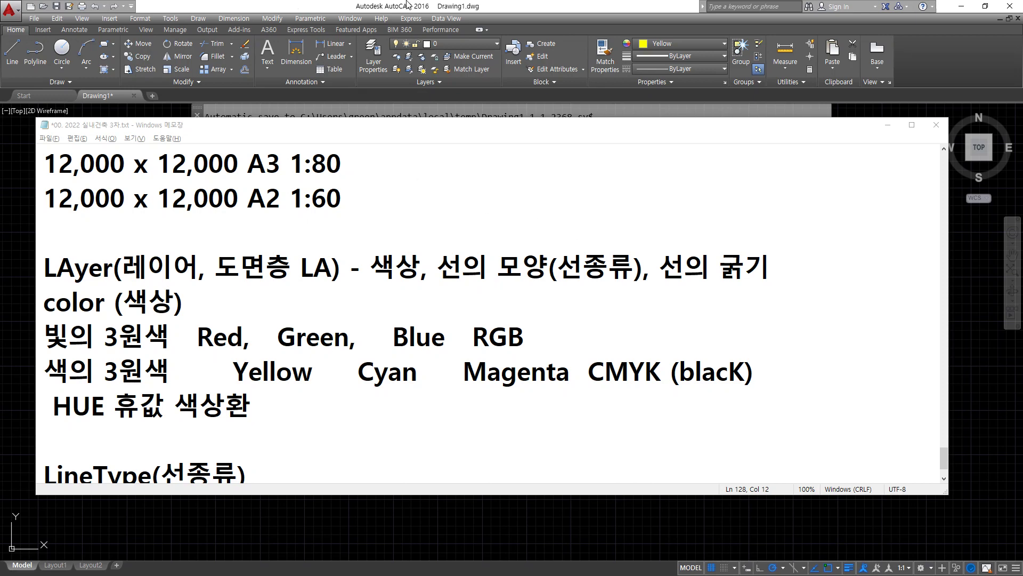
Step: Switch to AutoCAD, open the Select Color dialog from the object color list, and circle its index color palette with the screen pen
{"action": "left_click", "coordinate": [561, 82]}
{"action": "left_click", "coordinate": [693, 44]}
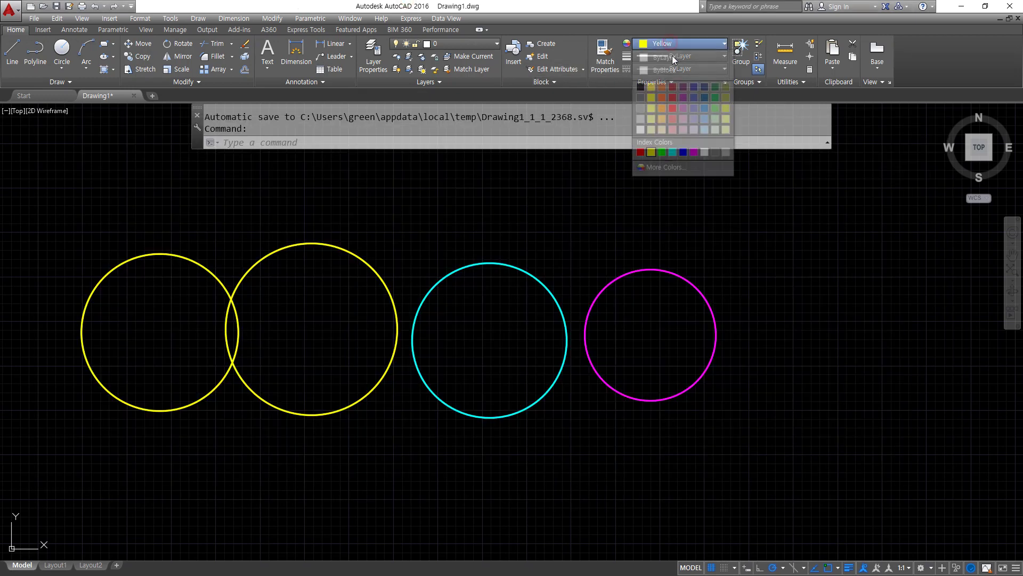
{"action": "left_click", "coordinate": [659, 168]}
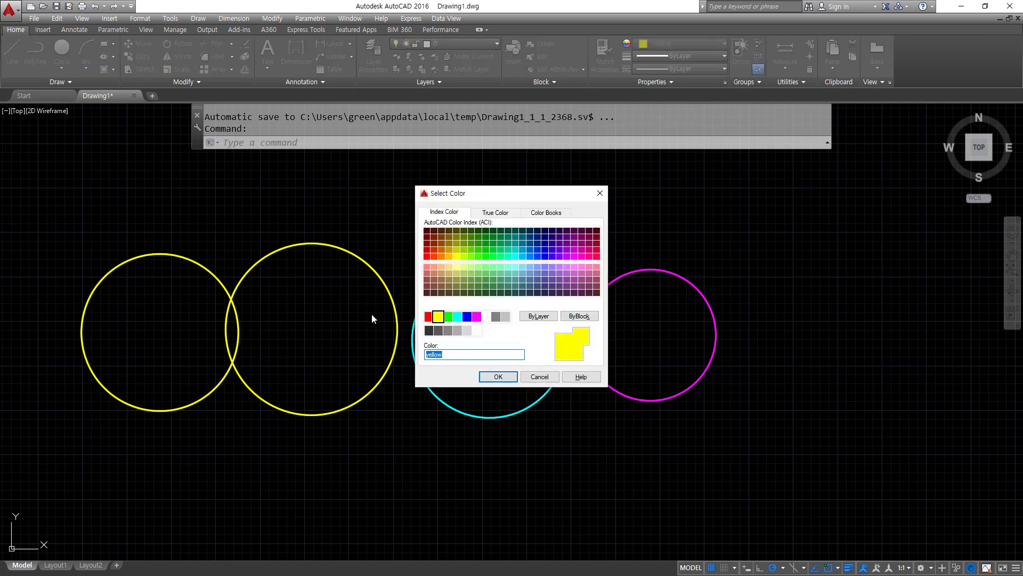
{"action": "left_click_drag", "start_coordinate": [420, 328], "coordinate": [505, 326]}
{"action": "key", "text": "Escape"}
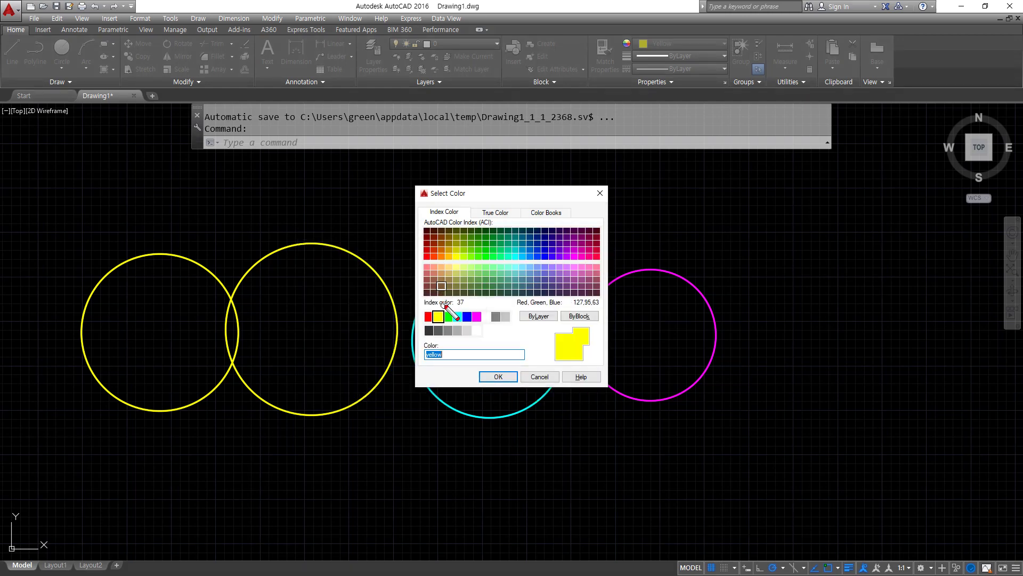
{"action": "mouse_move", "coordinate": [411, 274]}
{"action": "left_mouse_down"}
{"action": "mouse_move", "coordinate": [452, 233]}
{"action": "mouse_move", "coordinate": [613, 277]}
{"action": "mouse_move", "coordinate": [464, 301]}
{"action": "mouse_move", "coordinate": [402, 277]}
{"action": "left_mouse_up"}
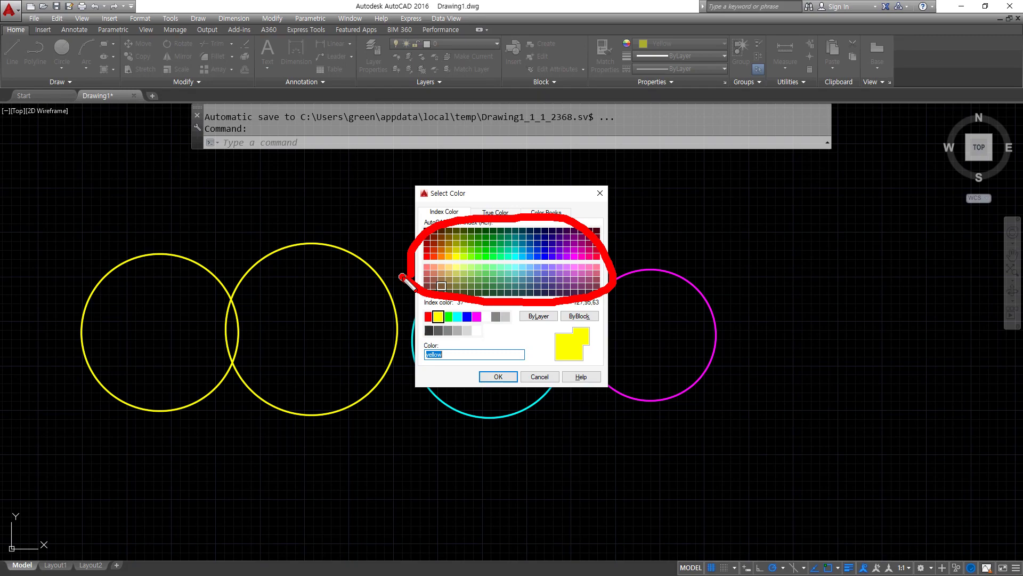
{"action": "key", "text": "Escape"}
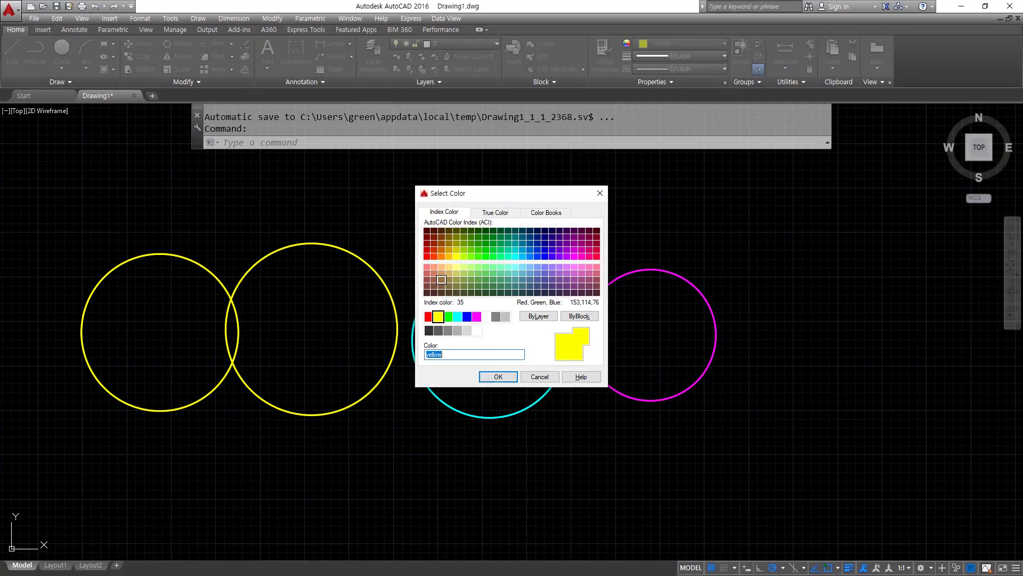
Step: Switch to the notes, circle Red, Yellow, Green, Cyan, Blue and Magenta with the screen pen, number them 1 to 6, and clear the marks
{"action": "key", "text": "alt+Tab"}
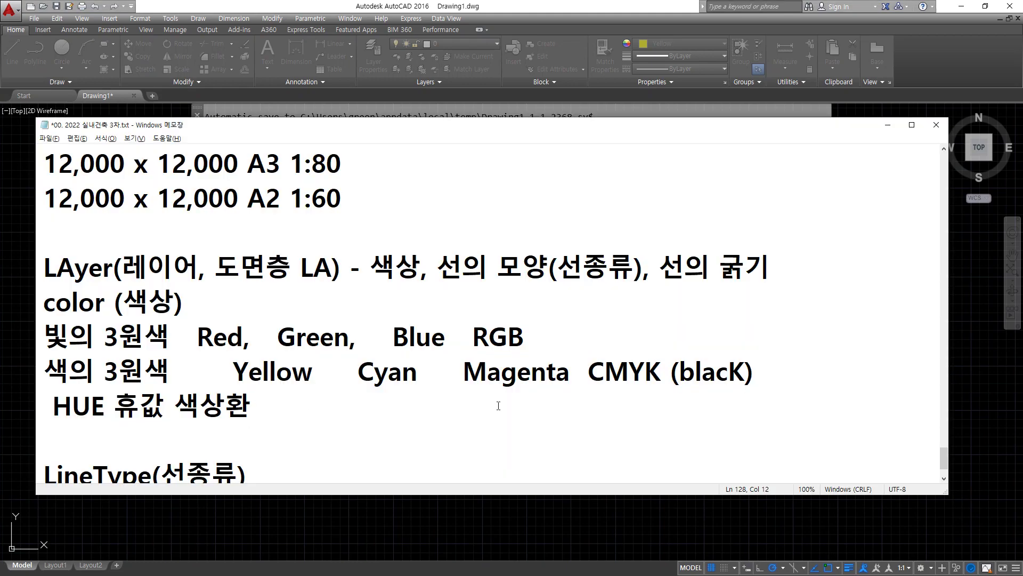
{"action": "scroll", "coordinate": [498, 402], "scroll_direction": "down", "scroll_amount": 1}
{"action": "key", "text": "ctrl+2"}
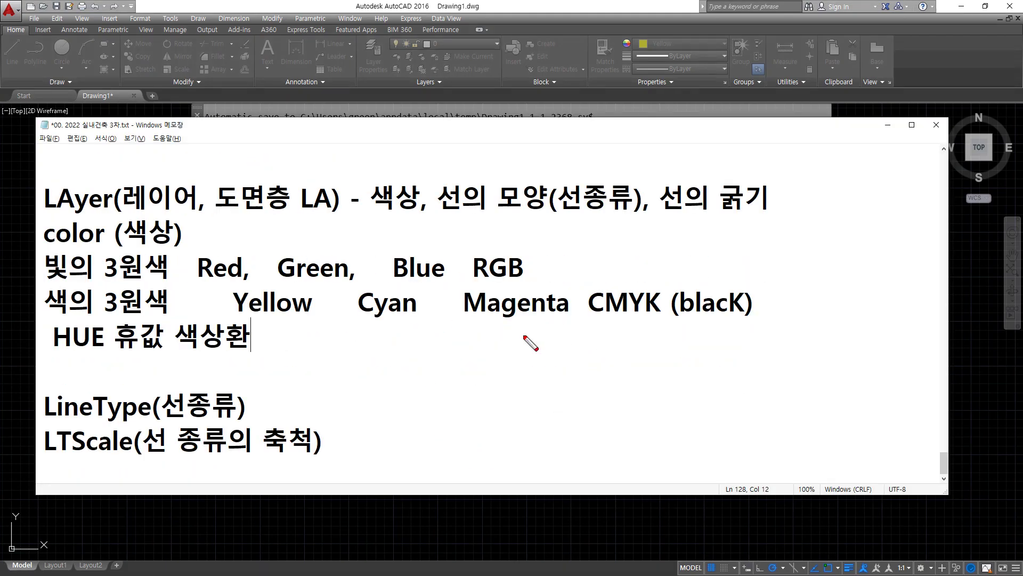
{"action": "mouse_move", "coordinate": [233, 286]}
{"action": "left_mouse_down"}
{"action": "mouse_move", "coordinate": [194, 284]}
{"action": "mouse_move", "coordinate": [240, 273]}
{"action": "left_mouse_up"}
{"action": "left_click_drag", "start_coordinate": [218, 203], "coordinate": [213, 228]}
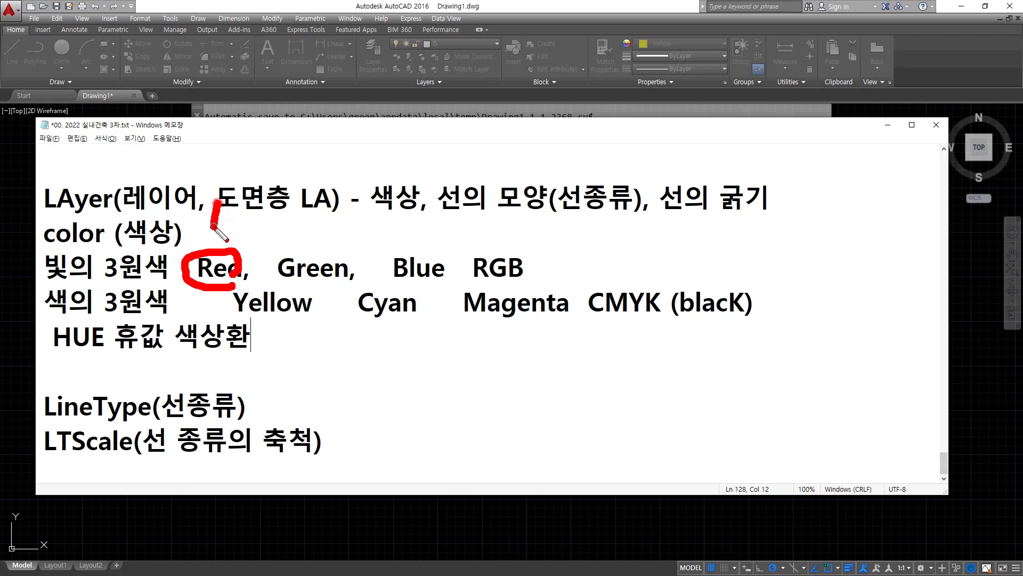
{"action": "mouse_move", "coordinate": [288, 328]}
{"action": "left_mouse_down"}
{"action": "mouse_move", "coordinate": [275, 329]}
{"action": "mouse_move", "coordinate": [288, 292]}
{"action": "left_mouse_up"}
{"action": "left_click_drag", "start_coordinate": [281, 346], "coordinate": [315, 358]}
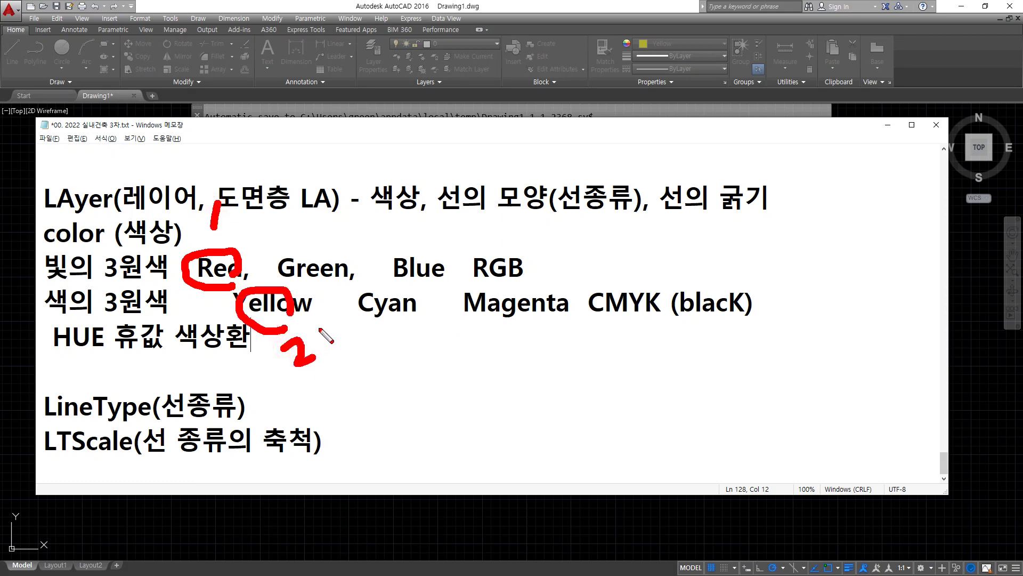
{"action": "mouse_move", "coordinate": [333, 288]}
{"action": "left_mouse_down"}
{"action": "mouse_move", "coordinate": [304, 286]}
{"action": "mouse_move", "coordinate": [347, 265]}
{"action": "left_mouse_up"}
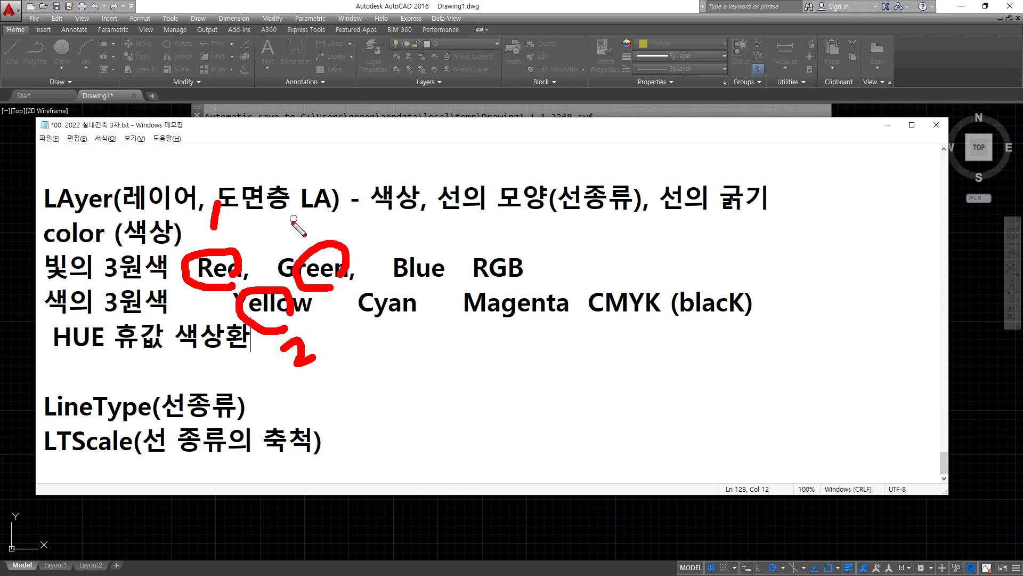
{"action": "mouse_move", "coordinate": [271, 221]}
{"action": "left_mouse_down"}
{"action": "mouse_move", "coordinate": [301, 247]}
{"action": "mouse_move", "coordinate": [294, 252]}
{"action": "left_mouse_up"}
{"action": "mouse_move", "coordinate": [397, 324]}
{"action": "left_mouse_down"}
{"action": "mouse_move", "coordinate": [352, 312]}
{"action": "mouse_move", "coordinate": [411, 315]}
{"action": "left_mouse_up"}
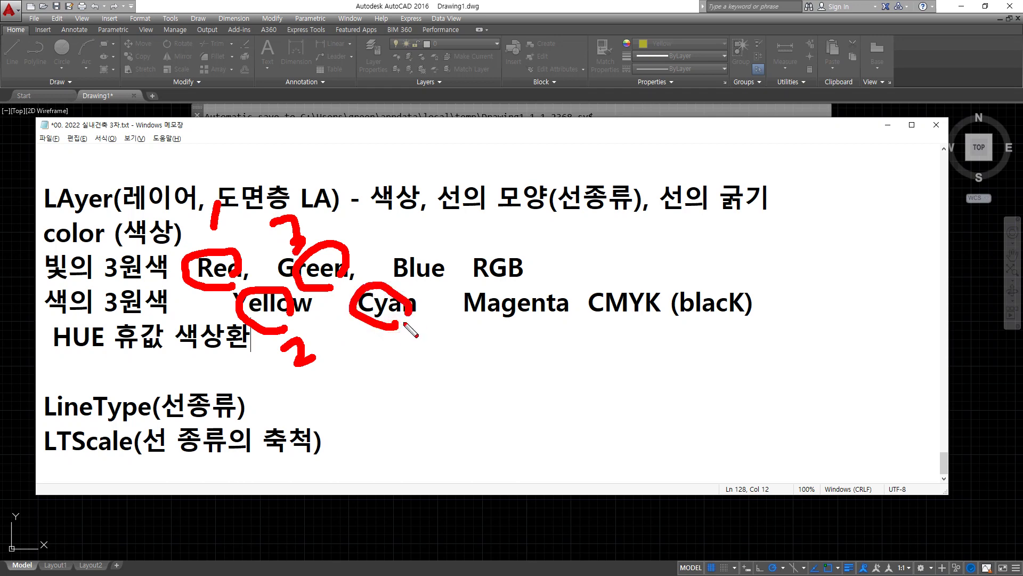
{"action": "mouse_move", "coordinate": [379, 345]}
{"action": "left_mouse_down"}
{"action": "mouse_move", "coordinate": [415, 360]}
{"action": "mouse_move", "coordinate": [393, 373]}
{"action": "left_mouse_up"}
{"action": "mouse_move", "coordinate": [436, 287]}
{"action": "left_mouse_down"}
{"action": "mouse_move", "coordinate": [407, 287]}
{"action": "mouse_move", "coordinate": [433, 250]}
{"action": "left_mouse_up"}
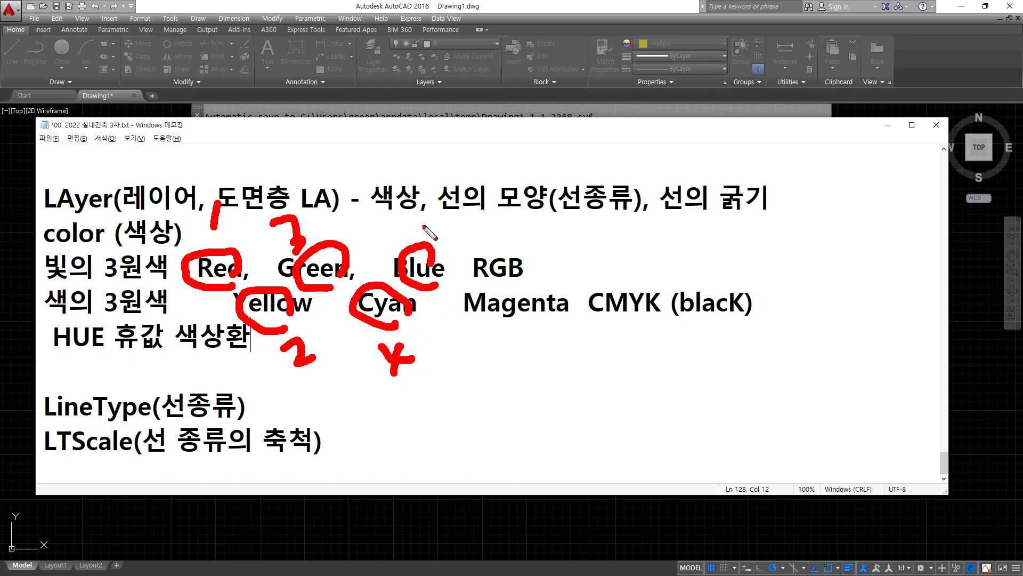
{"action": "mouse_move", "coordinate": [406, 178]}
{"action": "left_mouse_down"}
{"action": "mouse_move", "coordinate": [418, 210]}
{"action": "mouse_move", "coordinate": [410, 223]}
{"action": "left_mouse_up"}
{"action": "mouse_move", "coordinate": [519, 332]}
{"action": "left_mouse_down"}
{"action": "mouse_move", "coordinate": [483, 315]}
{"action": "mouse_move", "coordinate": [530, 323]}
{"action": "mouse_move", "coordinate": [537, 380]}
{"action": "mouse_move", "coordinate": [536, 368]}
{"action": "left_mouse_up"}
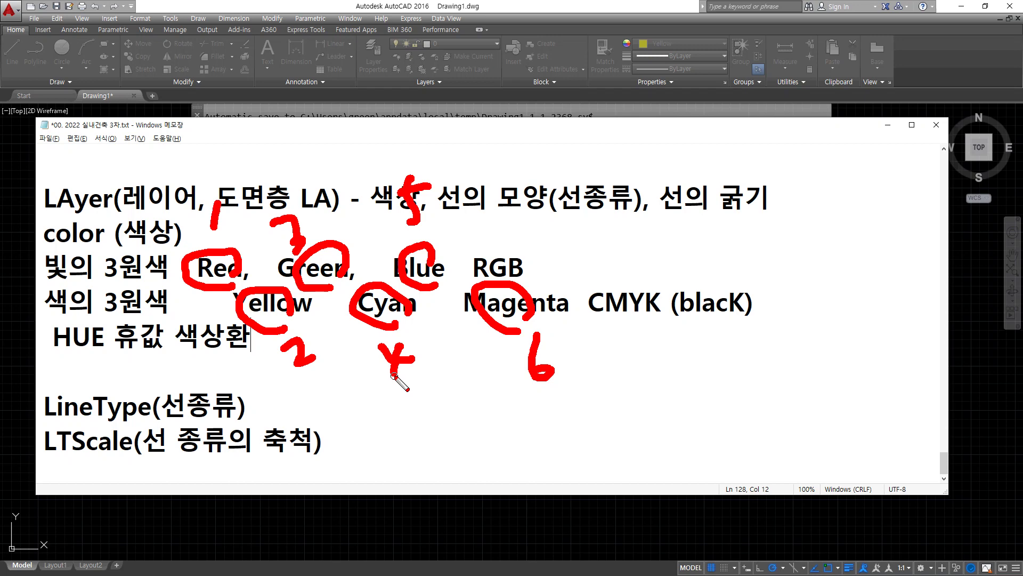
{"action": "key", "text": "Escape"}
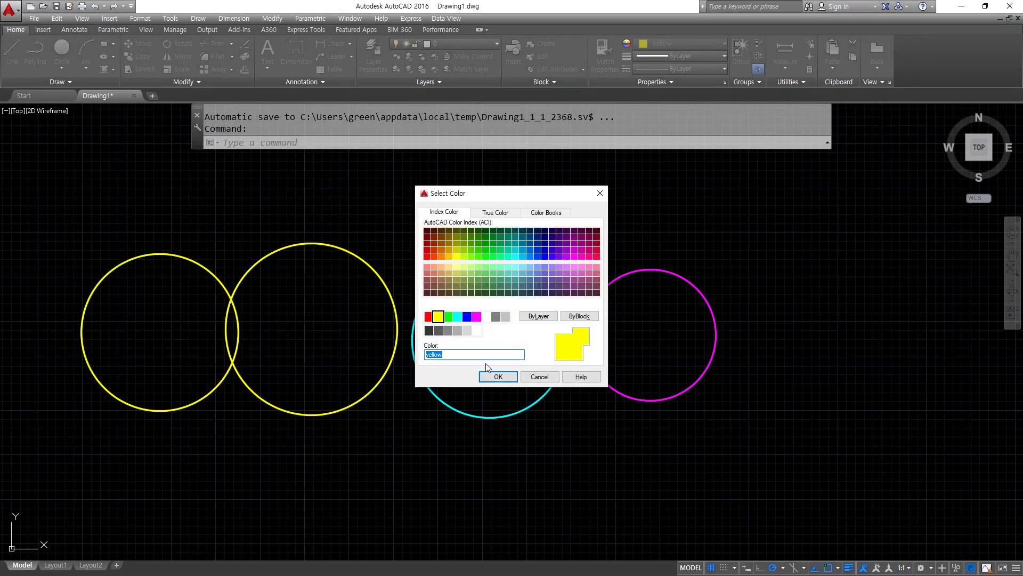
Step: Set the current color to index 1 and draw a circle of about 623 radius beside the magenta circle
{"action": "left_click_drag", "start_coordinate": [483, 355], "coordinate": [295, 332]}
{"action": "type", "text": "12"}
{"action": "key", "text": "BackSpace"}
{"action": "key", "text": "Return"}
{"action": "scroll", "coordinate": [760, 286], "scroll_direction": "down", "scroll_amount": 2}
{"action": "middle_click_drag", "start_coordinate": [760, 286], "coordinate": [576, 299]}
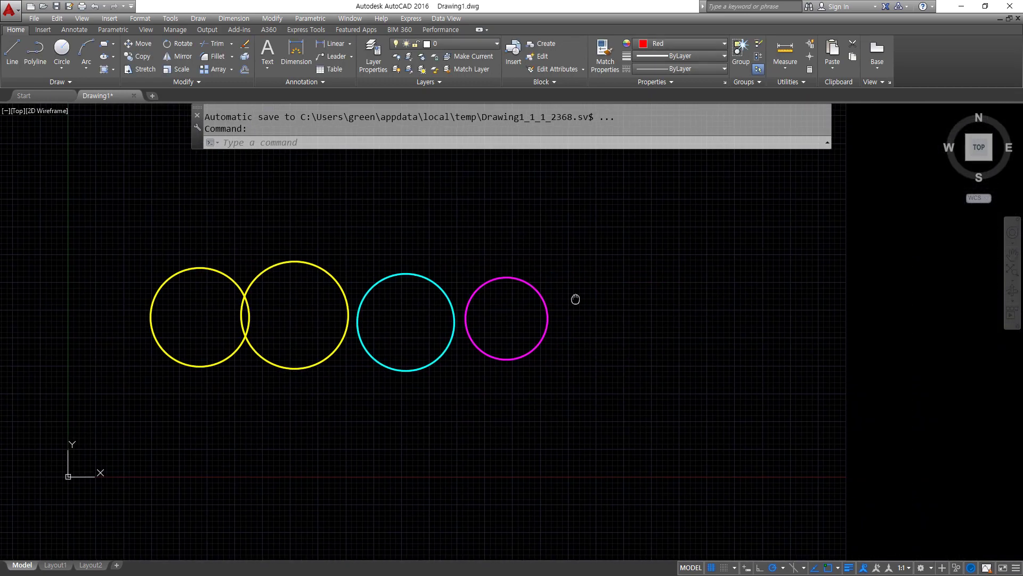
{"action": "type", "text": "c"}
{"action": "key", "text": "space"}
{"action": "left_click", "coordinate": [625, 310]}
{"action": "left_click", "coordinate": [614, 240]}
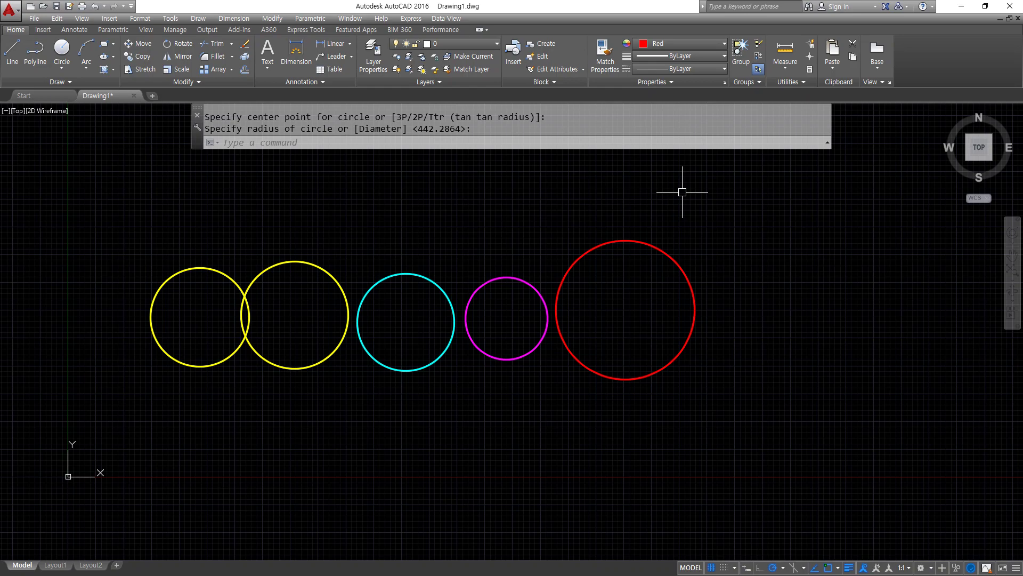
Step: Set the current color to index 3 and draw a circle of about 590 radius overlapping the red circle's outer side
{"action": "type", "text": "color"}
{"action": "key", "text": "Return"}
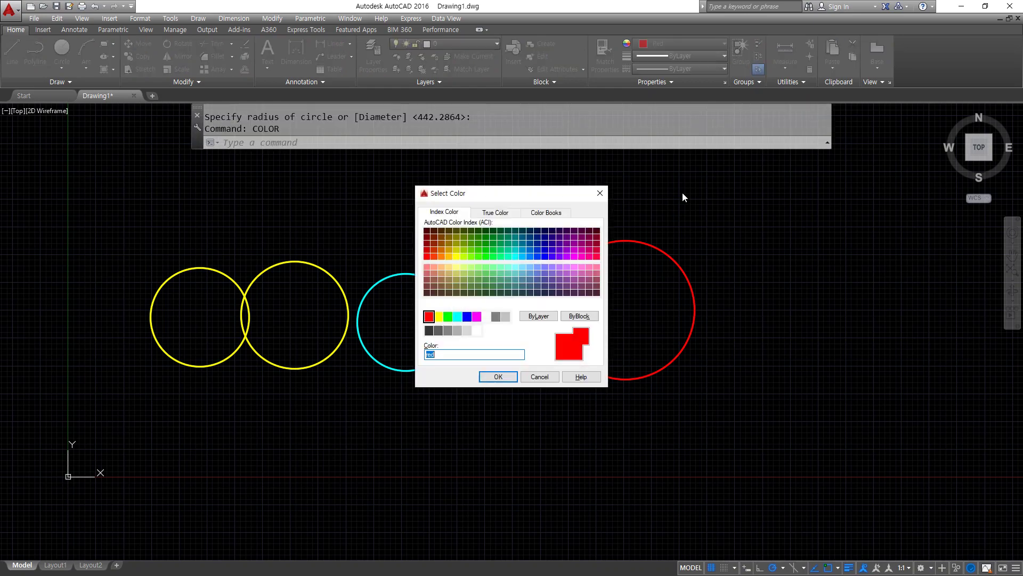
{"action": "type", "text": "3"}
{"action": "key", "text": "Return"}
{"action": "type", "text": "c"}
{"action": "key", "text": "space"}
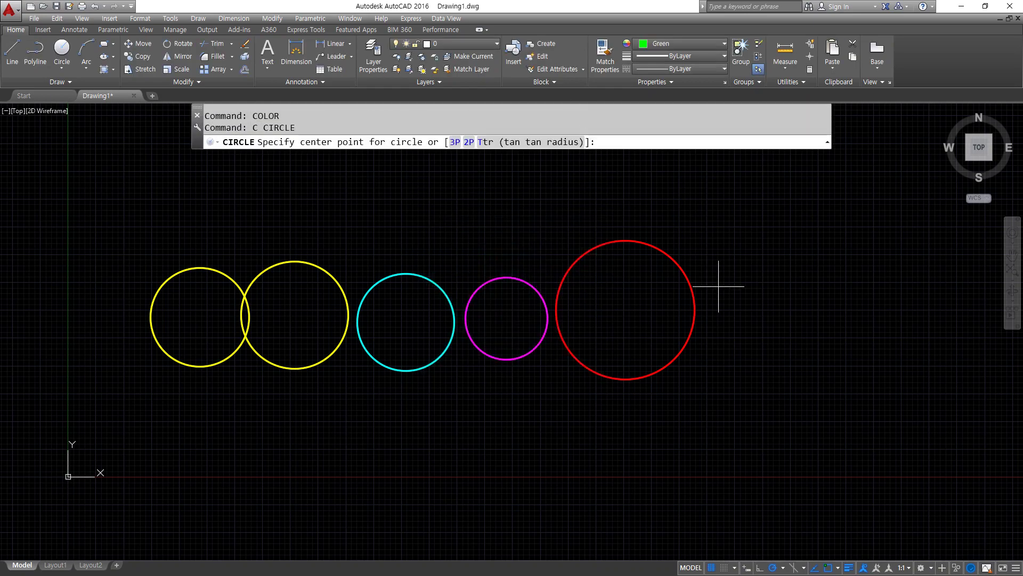
{"action": "left_click", "coordinate": [734, 311]}
{"action": "left_click", "coordinate": [748, 247]}
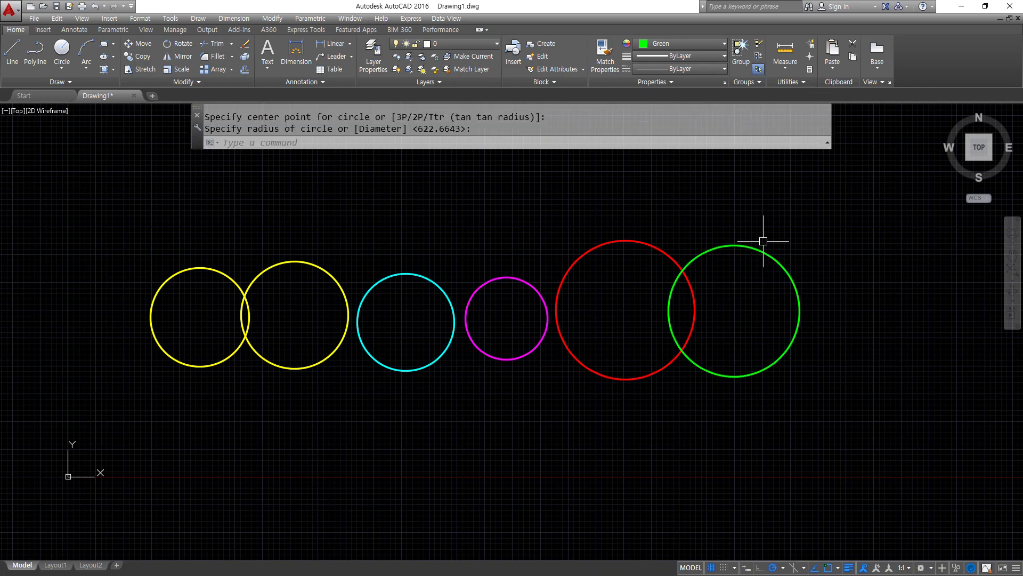
Step: Set the current color to index 7 and draw a circle of about 719 radius overlapping the green circle
{"action": "type", "text": "color"}
{"action": "key", "text": "Return"}
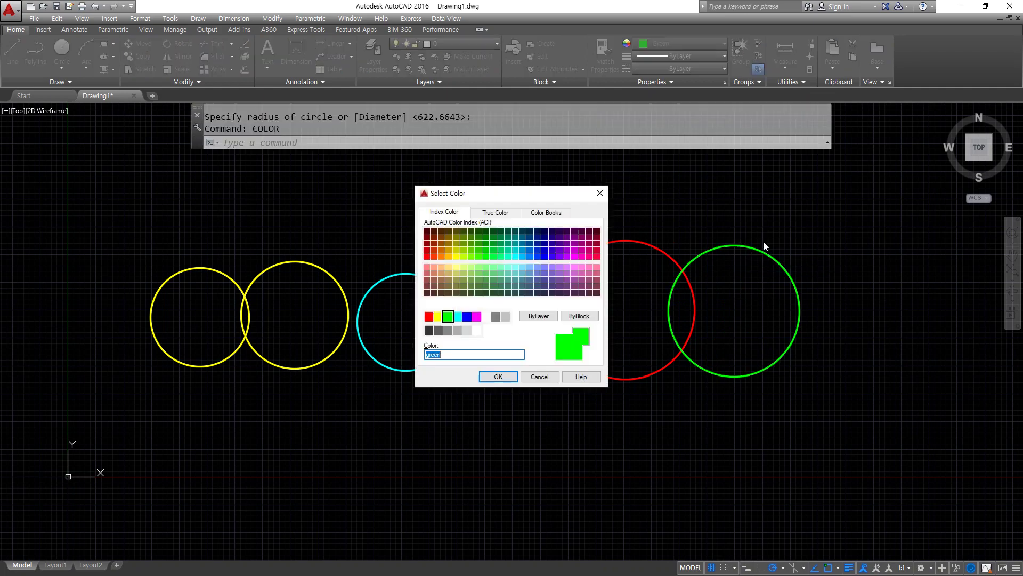
{"action": "type", "text": "7"}
{"action": "key", "text": "Return"}
{"action": "type", "text": "c"}
{"action": "key", "text": "Return"}
{"action": "left_click", "coordinate": [842, 322]}
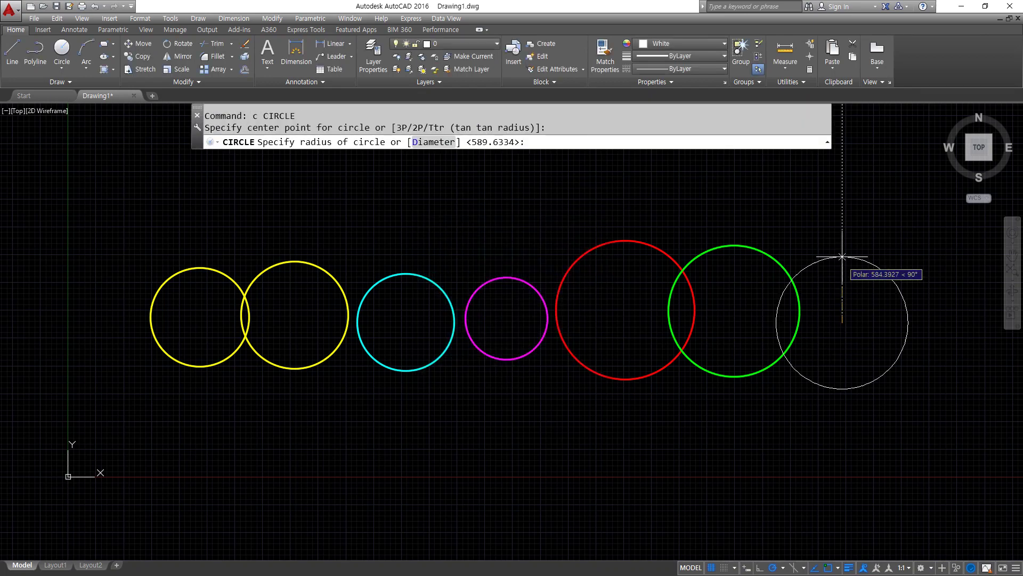
{"action": "left_click", "coordinate": [845, 242]}
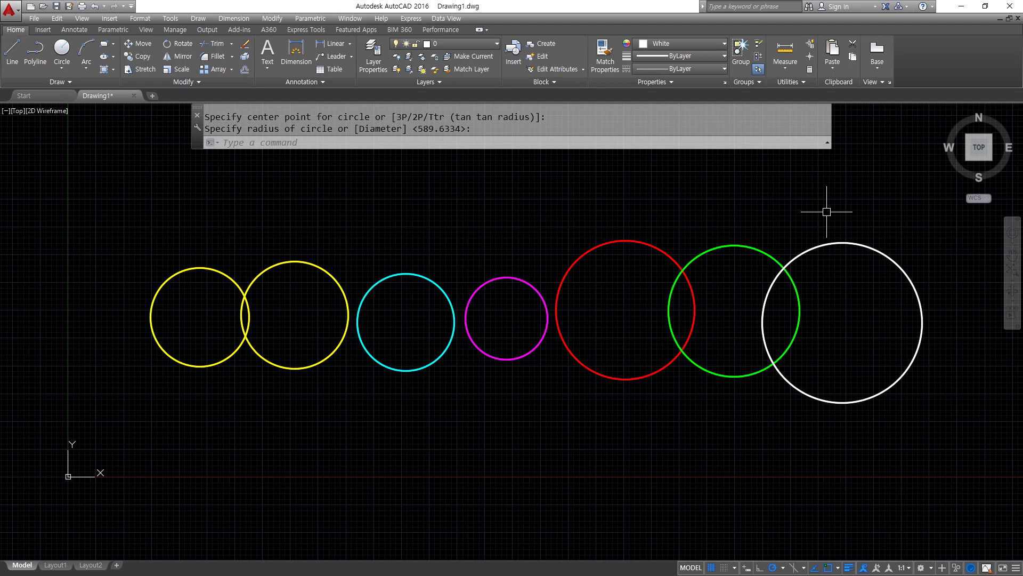
{"action": "key", "text": "Return"}
{"action": "key", "text": "Escape"}
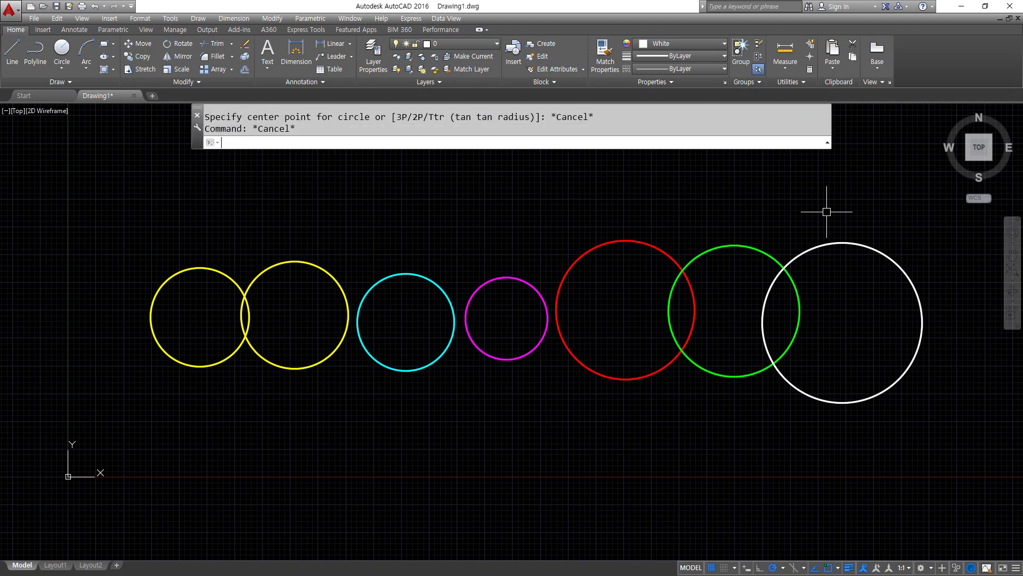
Step: Set the current color by the name "red" and draw a circle of about 599 radius overlapping the first yellow circle
{"action": "type", "text": "color"}
{"action": "key", "text": "Return"}
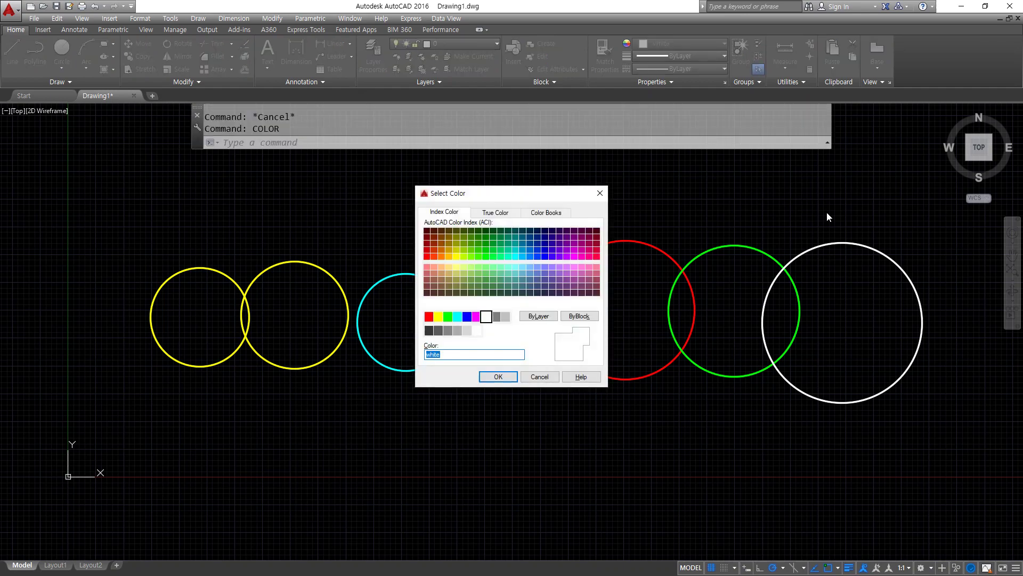
{"action": "type", "text": "red"}
{"action": "key", "text": "Return"}
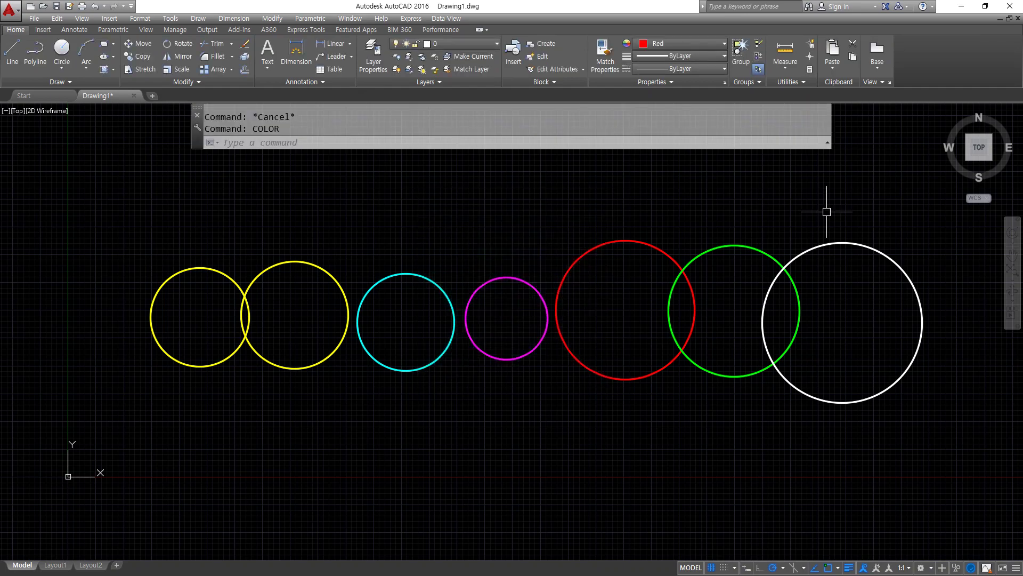
{"action": "type", "text": "c"}
{"action": "key", "text": "Return"}
{"action": "left_click", "coordinate": [116, 310]}
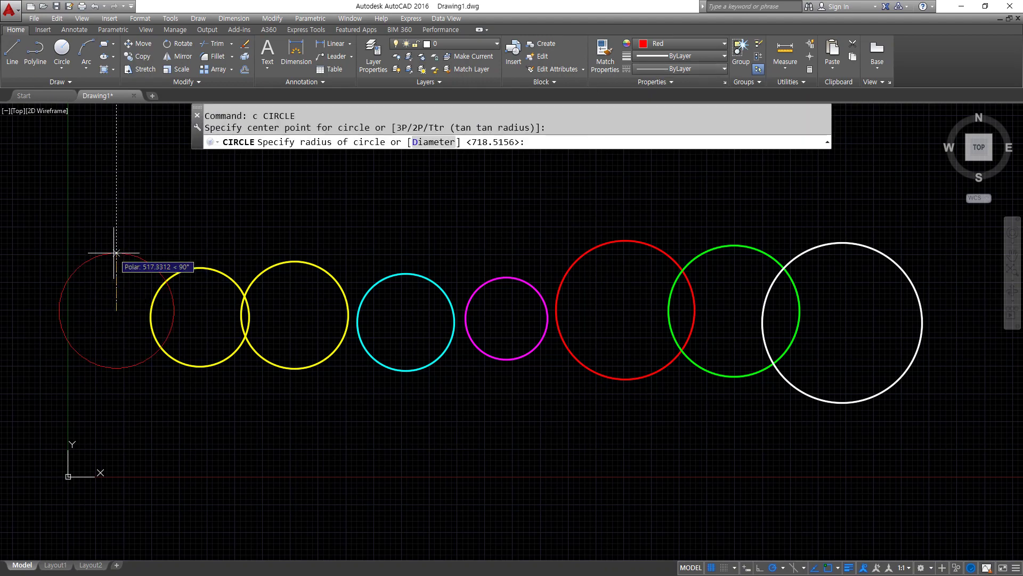
{"action": "left_click", "coordinate": [154, 256]}
Step: Set the current color by the name "cyan" and draw a circle around the second yellow circle
{"action": "type", "text": "color"}
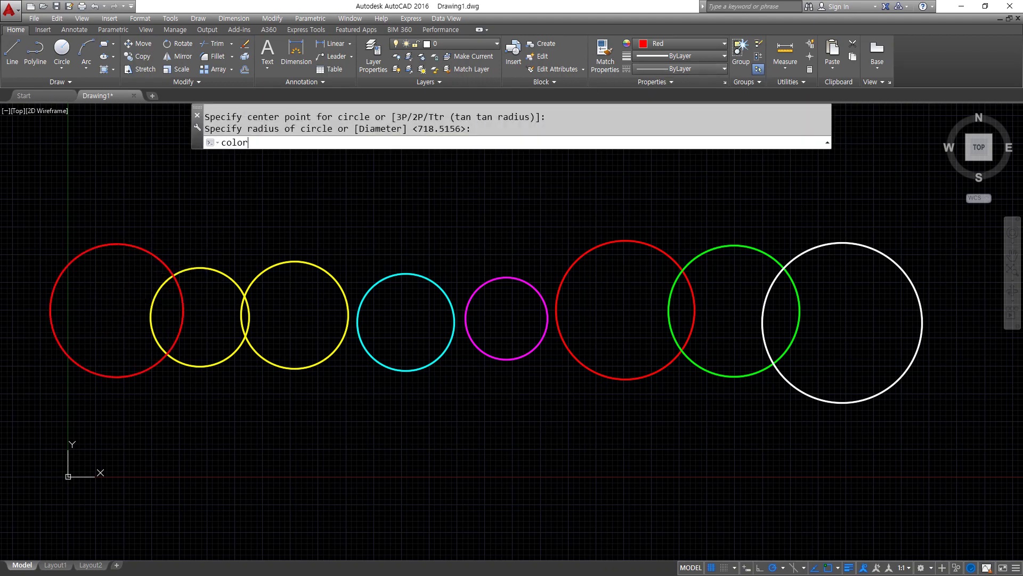
{"action": "key", "text": "Return"}
{"action": "type", "text": "cyan"}
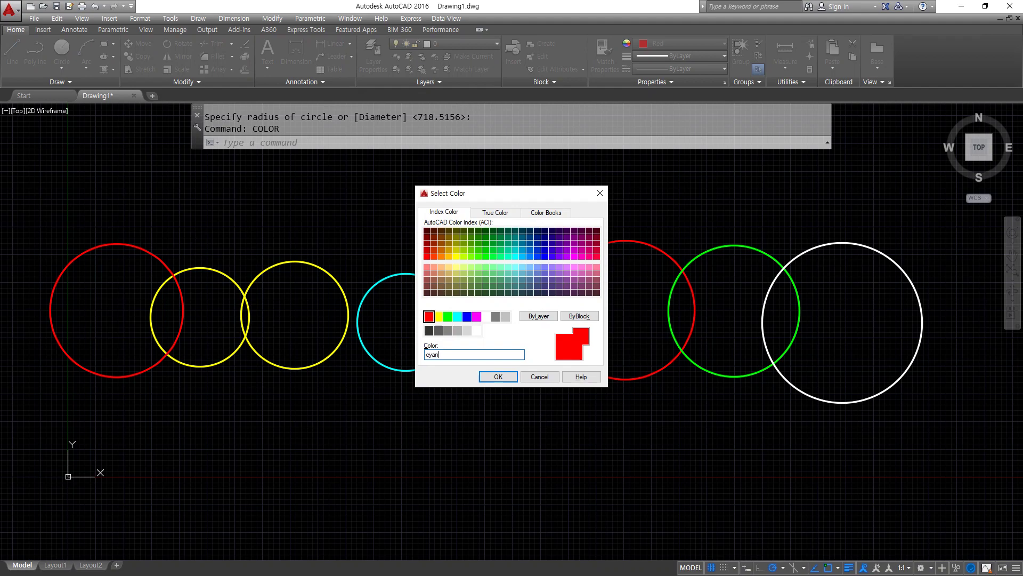
{"action": "key", "text": "Return"}
{"action": "type", "text": "c"}
{"action": "key", "text": "Return"}
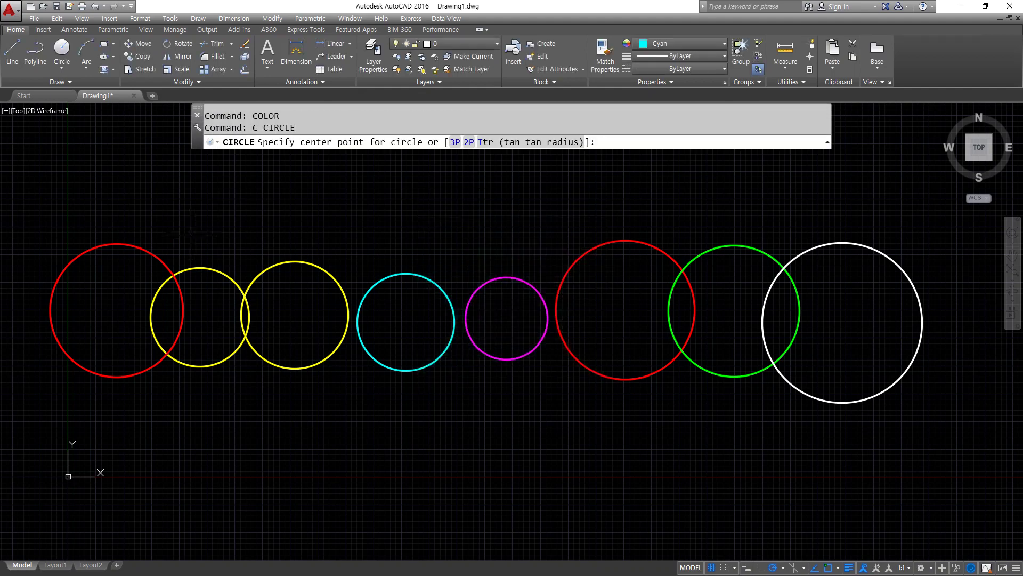
{"action": "left_click", "coordinate": [306, 307]}
{"action": "left_click", "coordinate": [327, 231]}
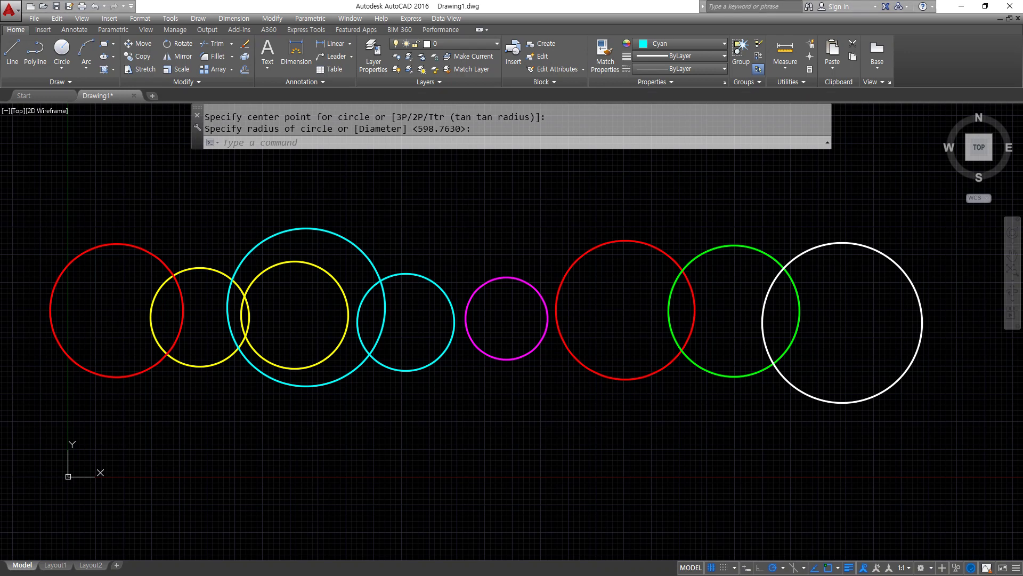
Step: Run the Color command, enter color 6 in Select Color, and browse the DIC and PANTONE color books
{"action": "key", "text": "alt+Tab"}
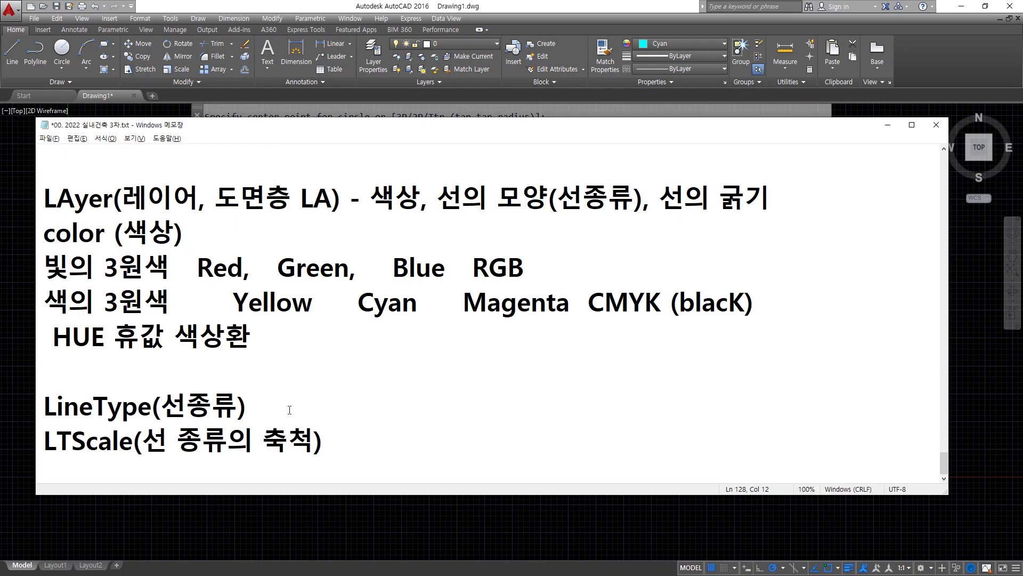
{"action": "key", "text": "Return"}
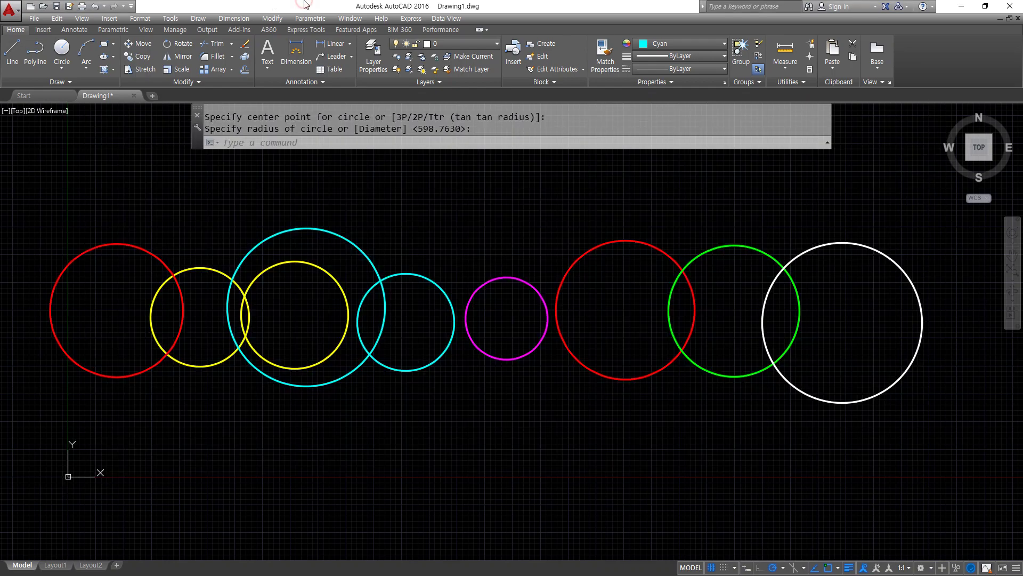
{"action": "left_click", "coordinate": [307, 5]}
{"action": "type", "text": "color"}
{"action": "key", "text": "Return"}
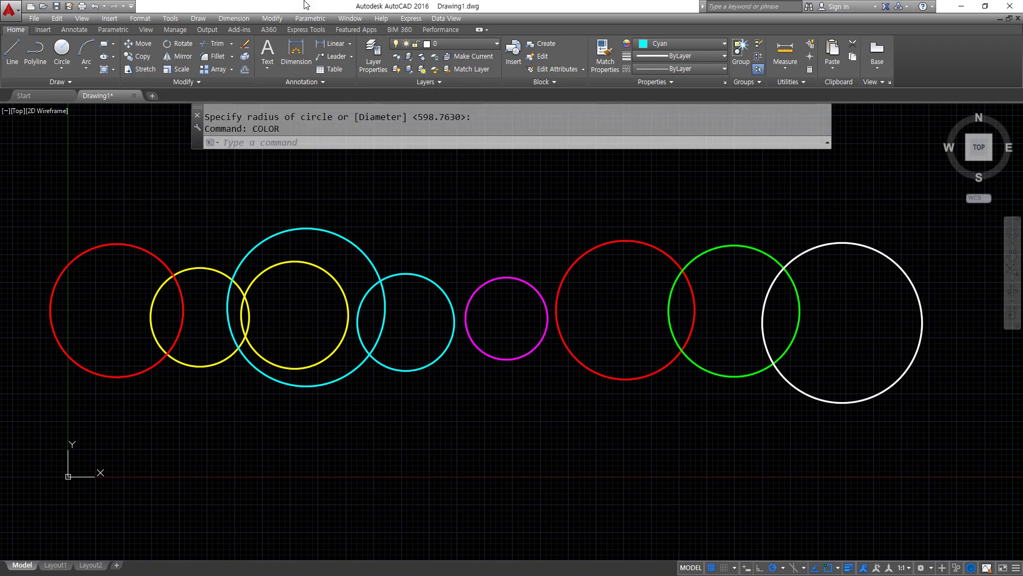
{"action": "type", "text": "6"}
{"action": "left_click_drag", "start_coordinate": [342, 1], "coordinate": [449, 223]}
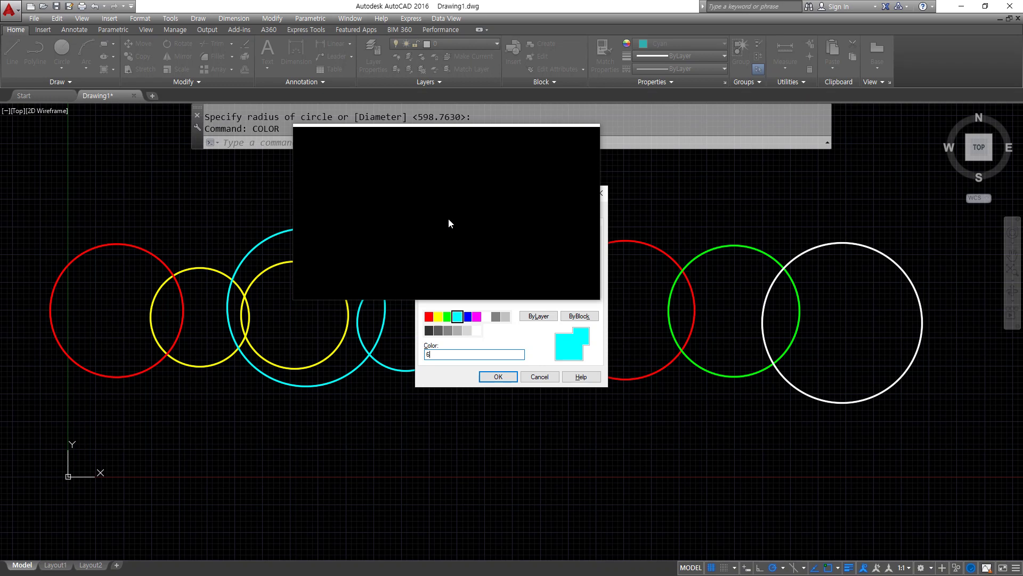
{"action": "left_click_drag", "start_coordinate": [449, 223], "coordinate": [548, 212]}
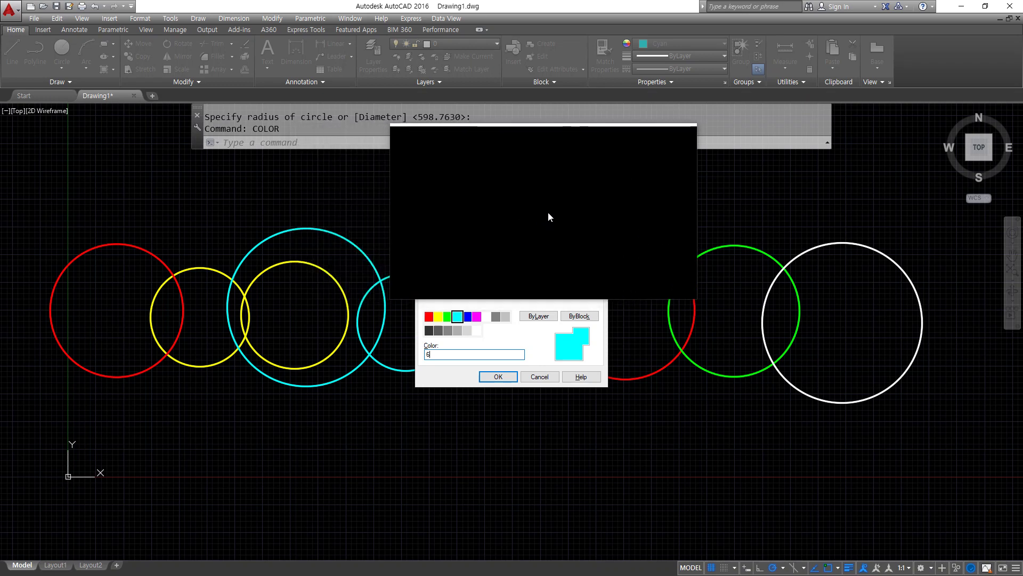
{"action": "key", "text": "Return"}
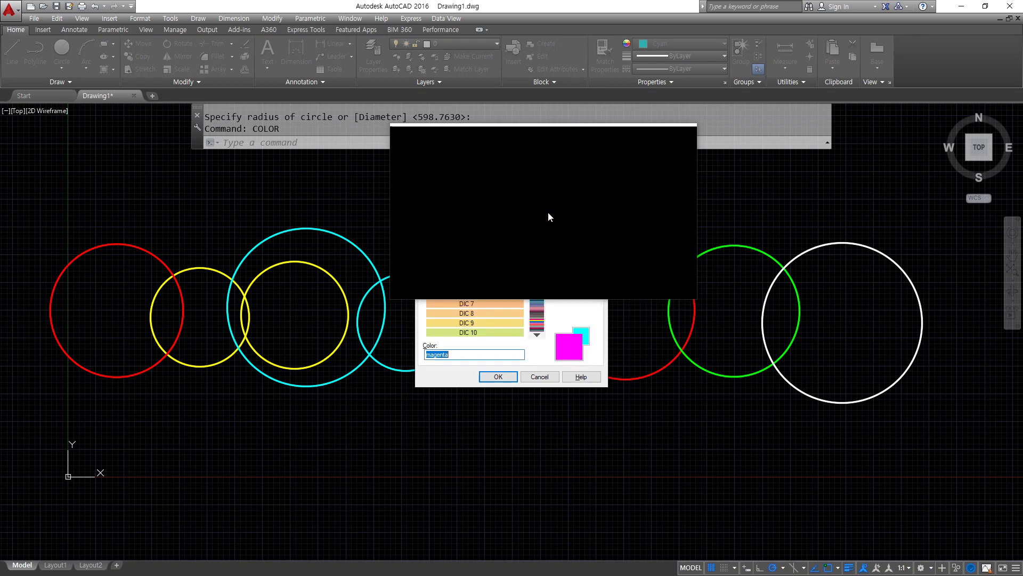
{"action": "left_click_drag", "start_coordinate": [549, 216], "coordinate": [494, 286]}
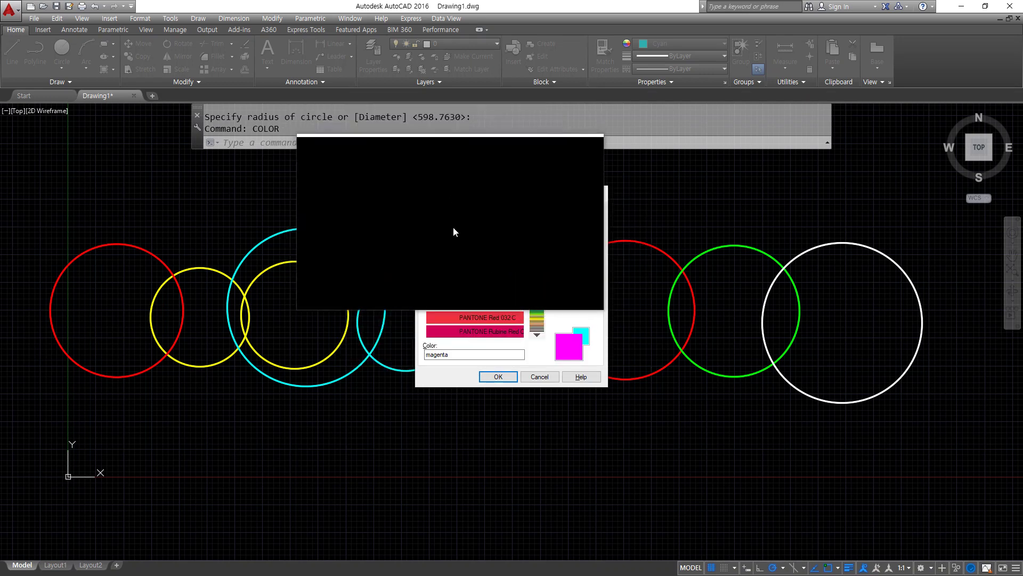
Step: Try several HSL true colors in Select Color, set hue 184, saturation 98 and luminance 38, and return to the index color palette
{"action": "left_click", "coordinate": [497, 215]}
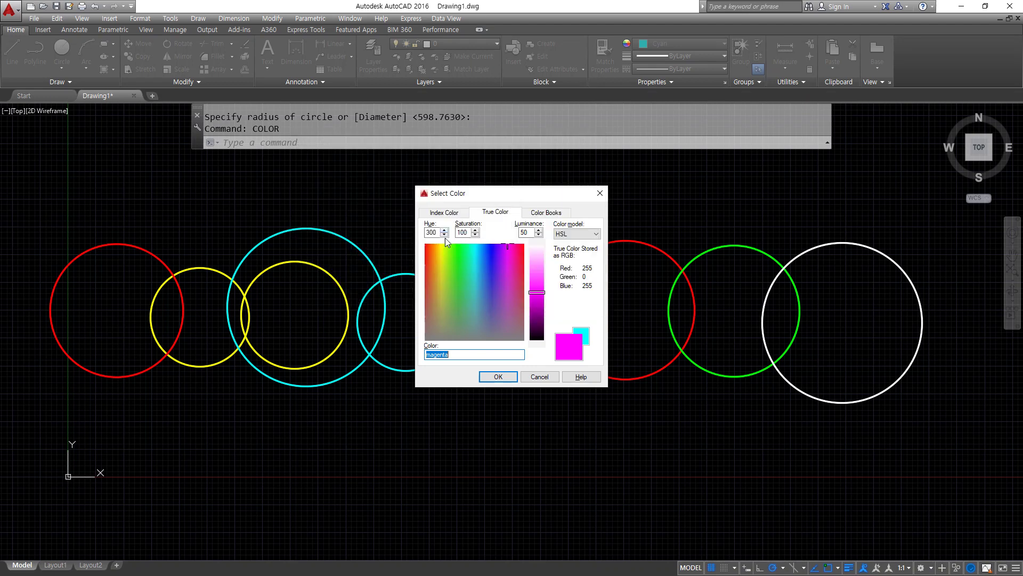
{"action": "mouse_move", "coordinate": [538, 288]}
{"action": "left_mouse_down"}
{"action": "mouse_move", "coordinate": [538, 267]}
{"action": "mouse_move", "coordinate": [538, 296]}
{"action": "left_mouse_up"}
{"action": "mouse_move", "coordinate": [584, 376]}
{"action": "left_mouse_down"}
{"action": "mouse_move", "coordinate": [557, 333]}
{"action": "mouse_move", "coordinate": [597, 368]}
{"action": "left_mouse_up"}
{"action": "mouse_move", "coordinate": [542, 289]}
{"action": "left_mouse_down"}
{"action": "mouse_move", "coordinate": [540, 274]}
{"action": "mouse_move", "coordinate": [541, 318]}
{"action": "mouse_move", "coordinate": [538, 245]}
{"action": "mouse_move", "coordinate": [537, 296]}
{"action": "mouse_move", "coordinate": [538, 280]}
{"action": "left_mouse_up"}
{"action": "key", "text": "Escape"}
{"action": "left_click", "coordinate": [505, 244]}
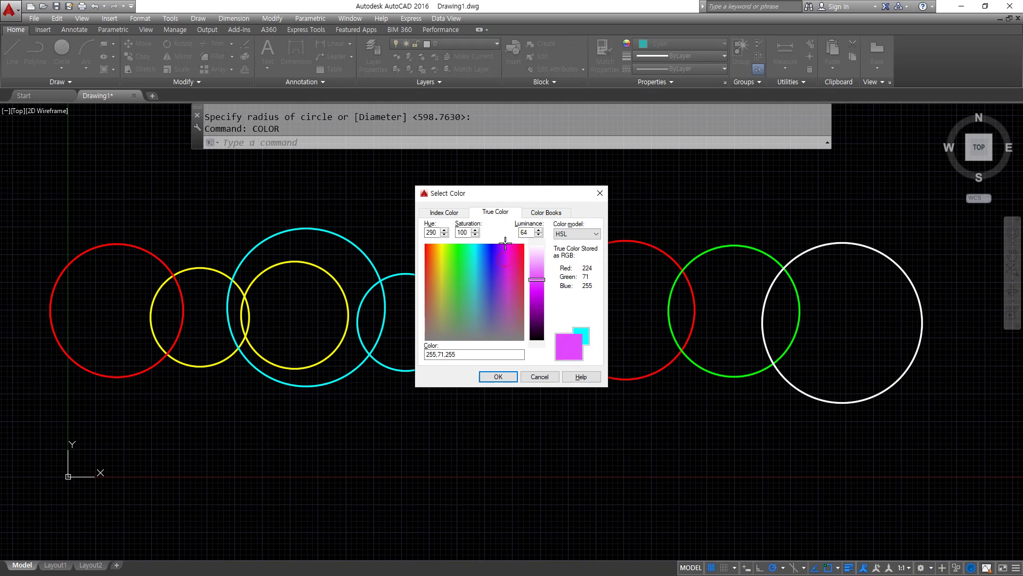
{"action": "left_click_drag", "start_coordinate": [505, 244], "coordinate": [505, 299]}
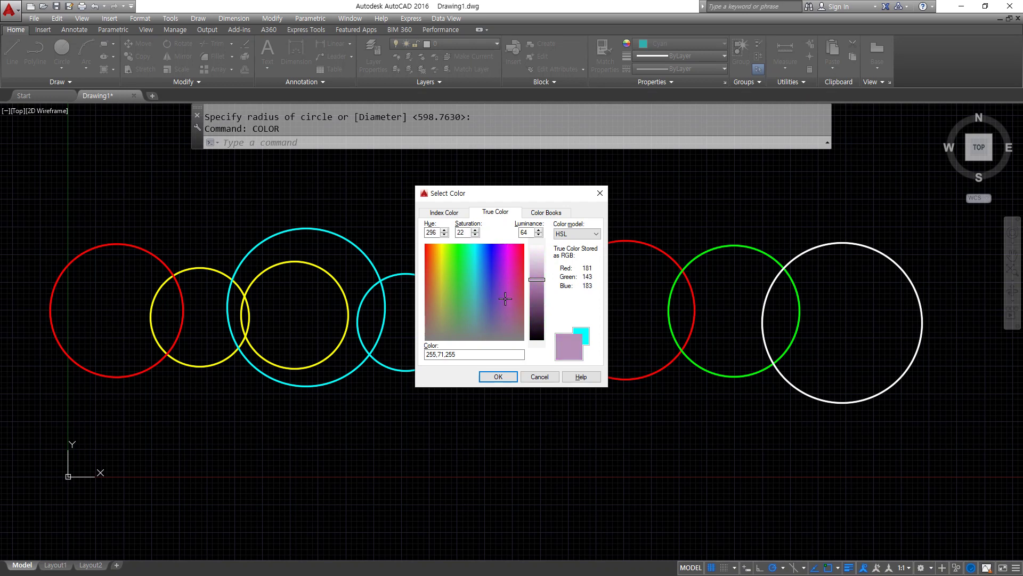
{"action": "left_click", "coordinate": [500, 245]}
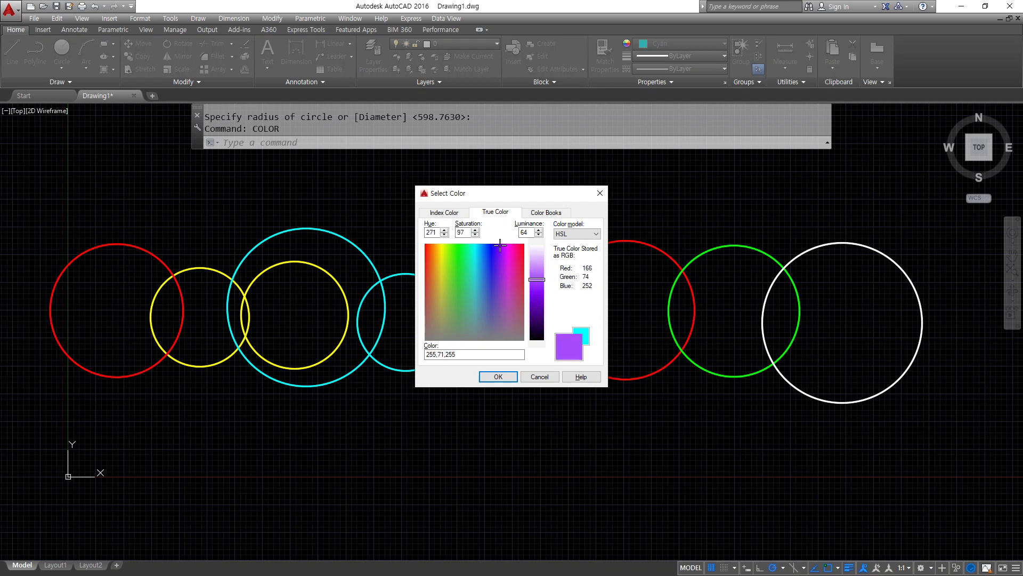
{"action": "left_click", "coordinate": [475, 245]}
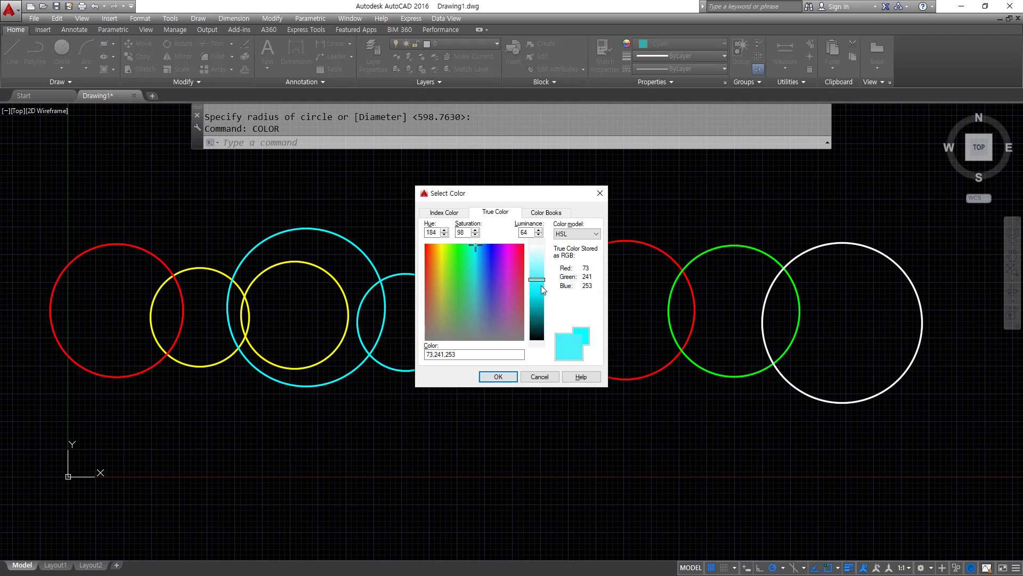
{"action": "mouse_move", "coordinate": [543, 289]}
{"action": "left_mouse_down"}
{"action": "mouse_move", "coordinate": [540, 298]}
{"action": "mouse_move", "coordinate": [540, 261]}
{"action": "mouse_move", "coordinate": [538, 341]}
{"action": "mouse_move", "coordinate": [538, 275]}
{"action": "mouse_move", "coordinate": [539, 320]}
{"action": "mouse_move", "coordinate": [538, 288]}
{"action": "mouse_move", "coordinate": [534, 305]}
{"action": "left_mouse_up"}
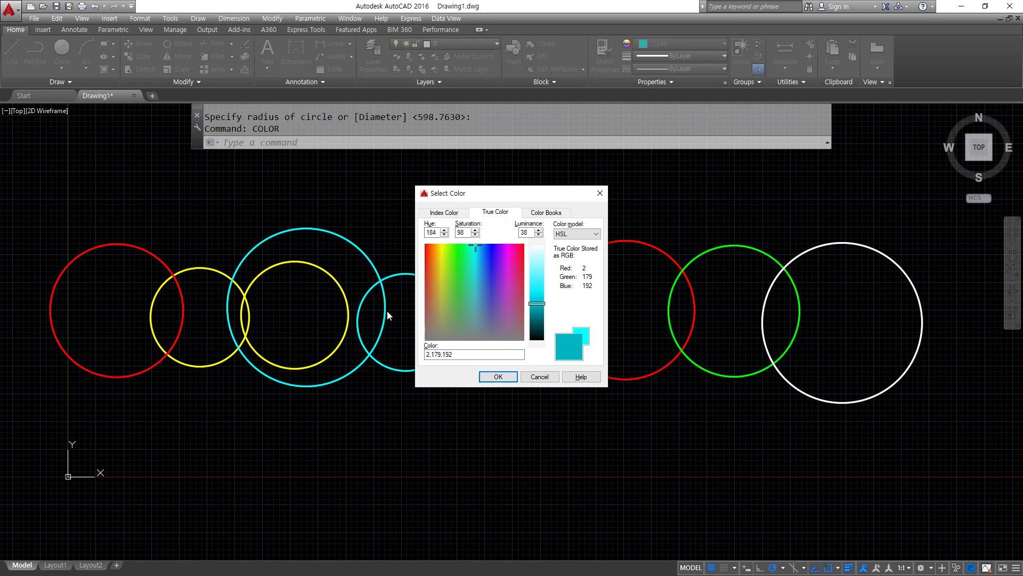
{"action": "left_click", "coordinate": [442, 213]}
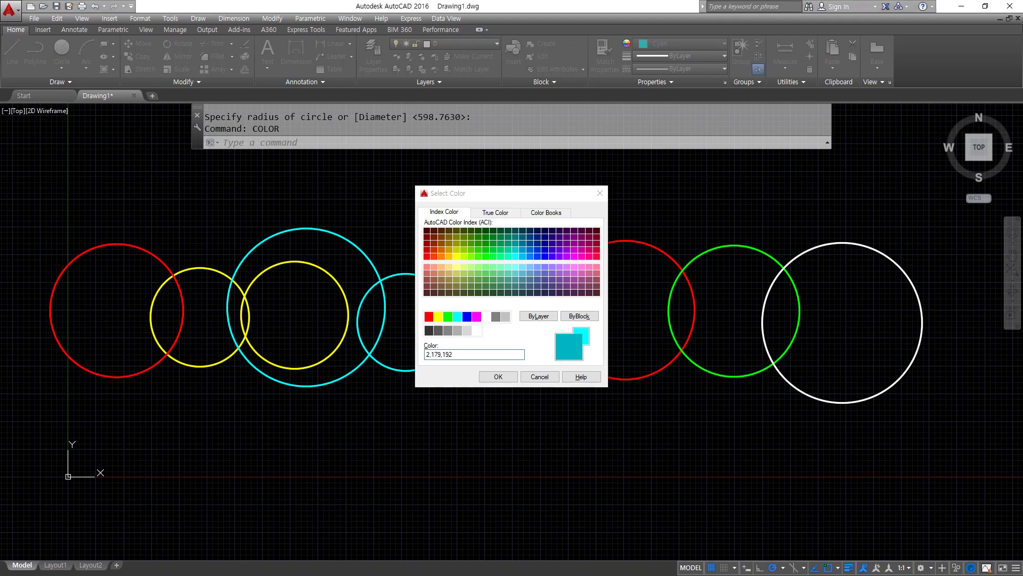
Step: Switch to the Notepad lesson notes and add the line "Index color" below the HUE line
{"action": "key", "text": "alt+Tab"}
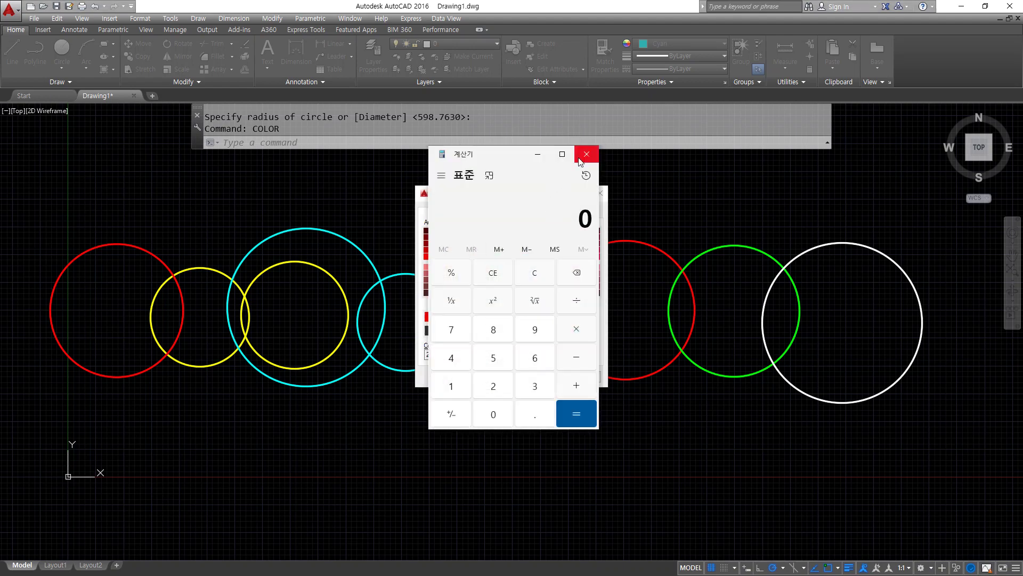
{"action": "key", "text": "alt+Tab"}
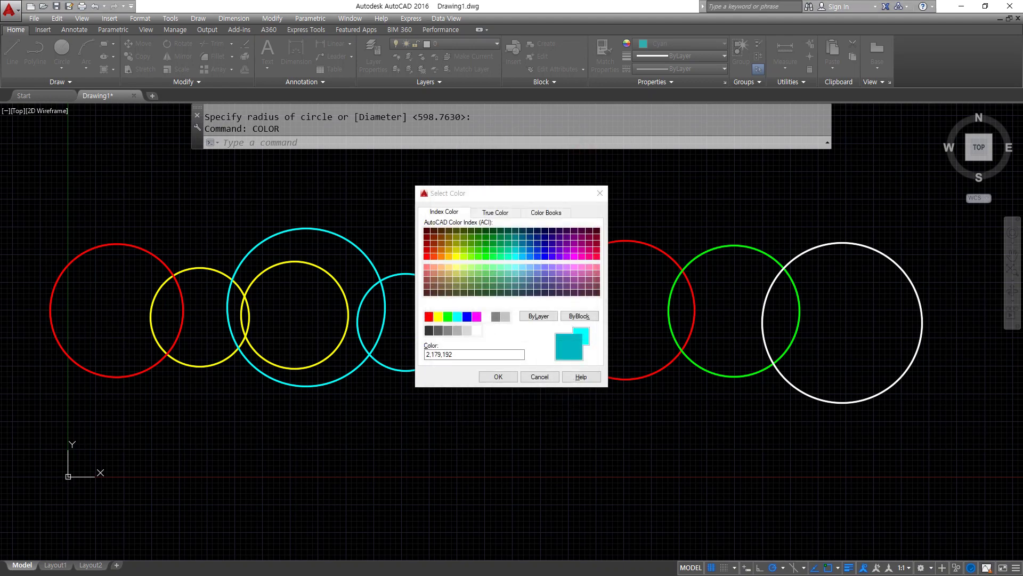
{"action": "key", "text": "alt+Tab"}
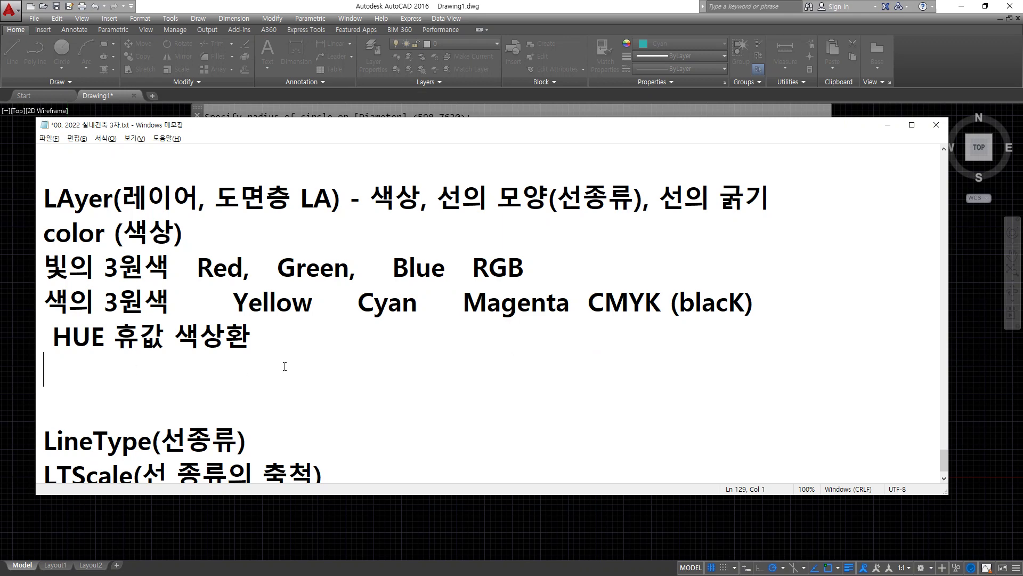
{"action": "type", "text": "lndex"}
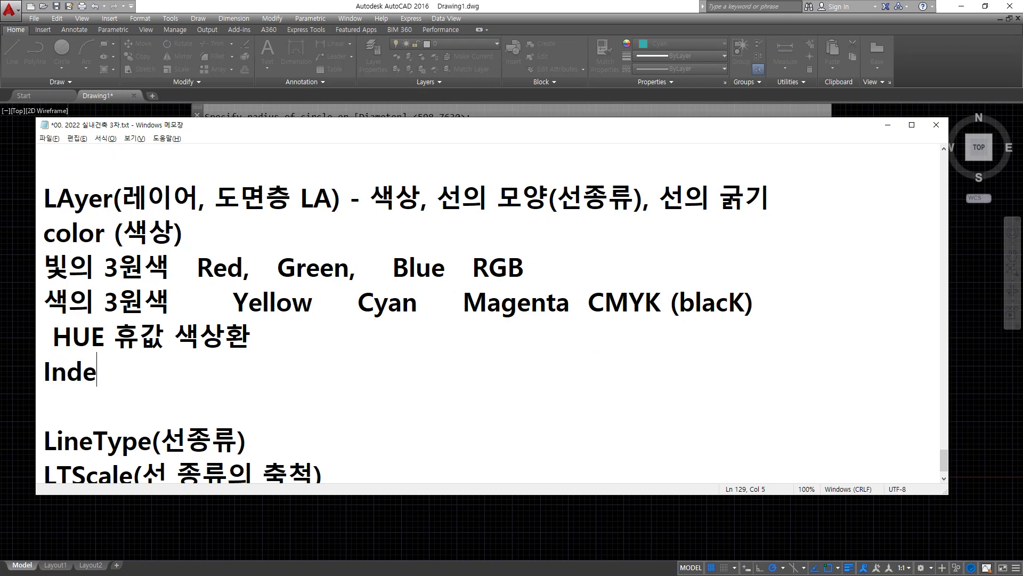
{"action": "type", "text": " color"}
{"action": "key", "text": "Return"}
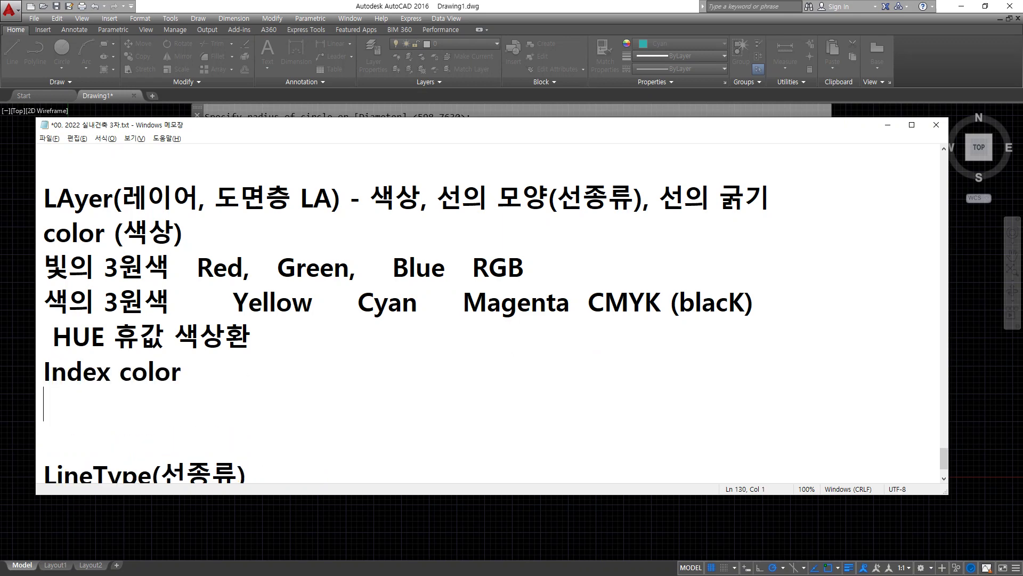
Step: Write "True color" with a capital T on the line below "Index color"
{"action": "type", "text": "tru"}
{"action": "key", "text": "Home"}
{"action": "key", "text": "Delete"}
{"action": "type", "text": "T"}
{"action": "key", "text": "End"}
{"action": "type", "text": "e color"}
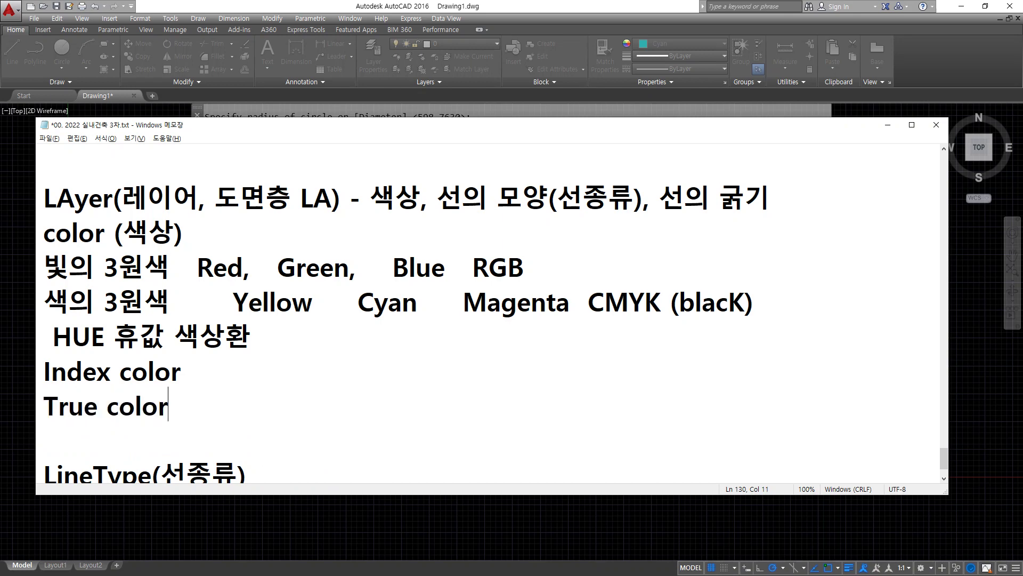
Step: Append the Korean translation "색인 색상" to the "Index color" line, with a space between the two words
{"action": "key", "text": "Up"}
{"action": "key", "text": "End"}
{"action": "type", "text": "새ㄱ시"}
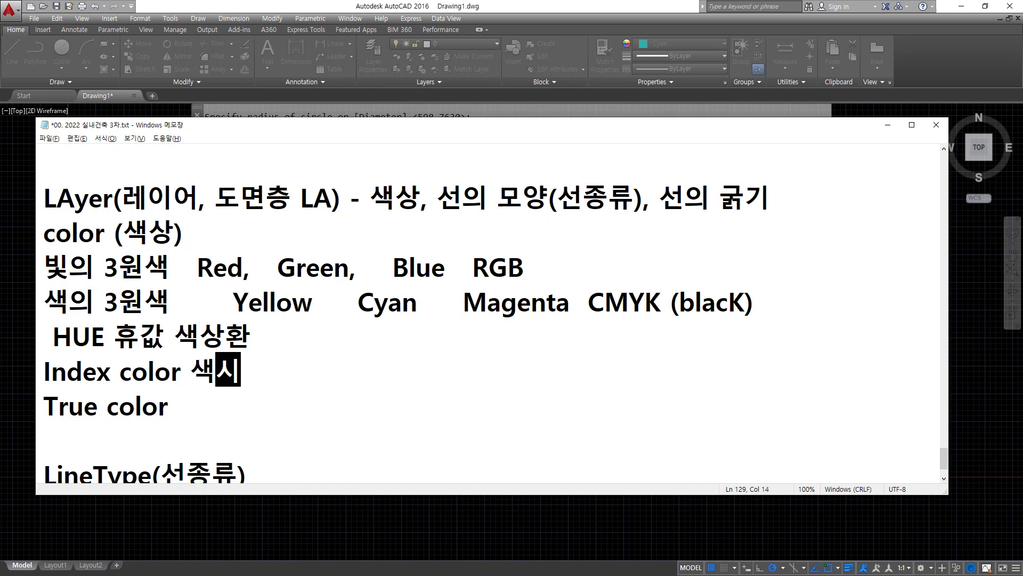
{"action": "key", "text": "BackSpace"}
{"action": "key", "text": "BackSpace"}
{"action": "type", "text": "인색상"}
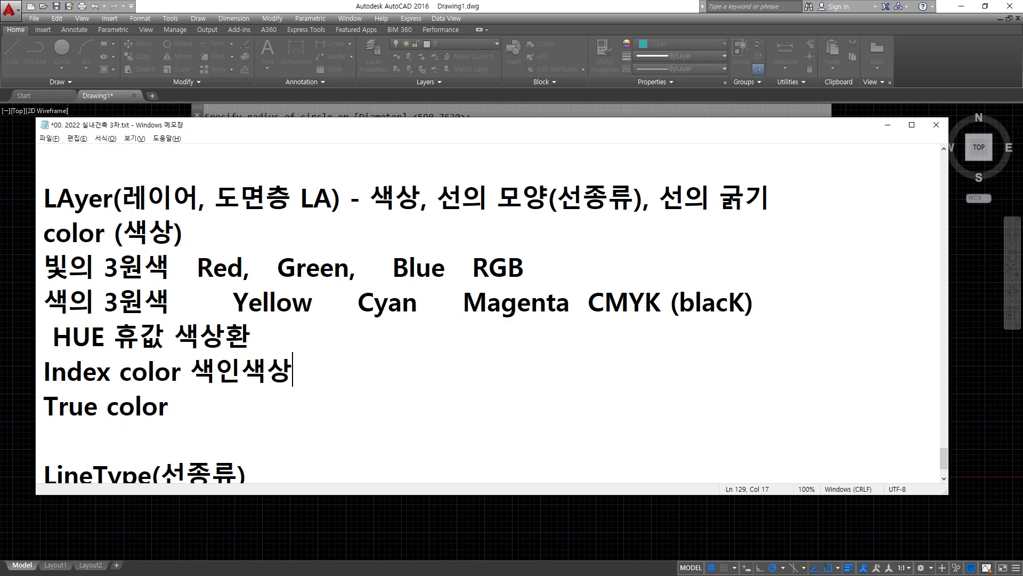
{"action": "key", "text": "Left"}
{"action": "key", "text": "Left"}
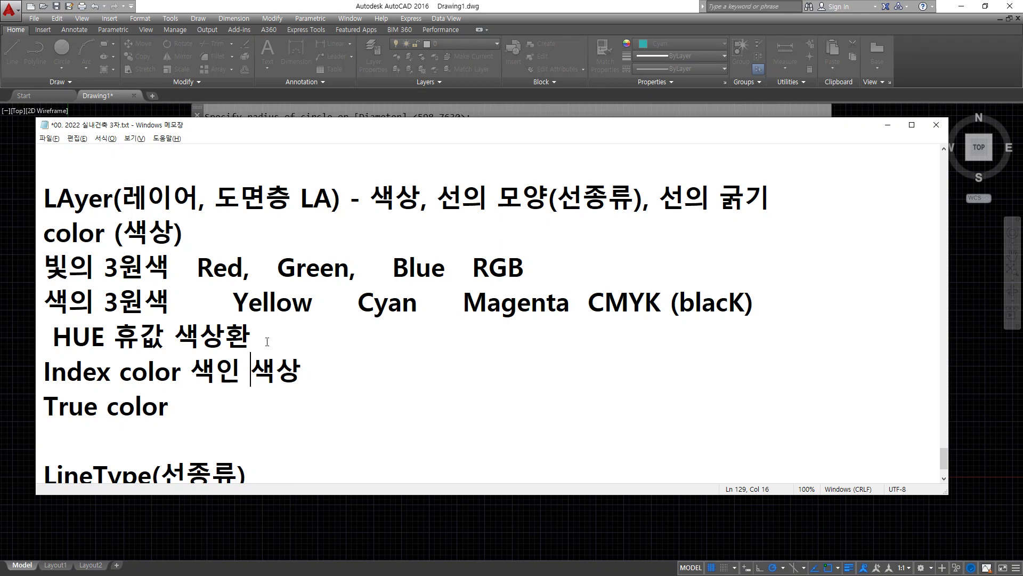
Step: Start a new line below "True color" with 2⁸, inserting the superscript 8 as a special symbol
{"action": "key", "text": "Down"}
{"action": "key", "text": "Return"}
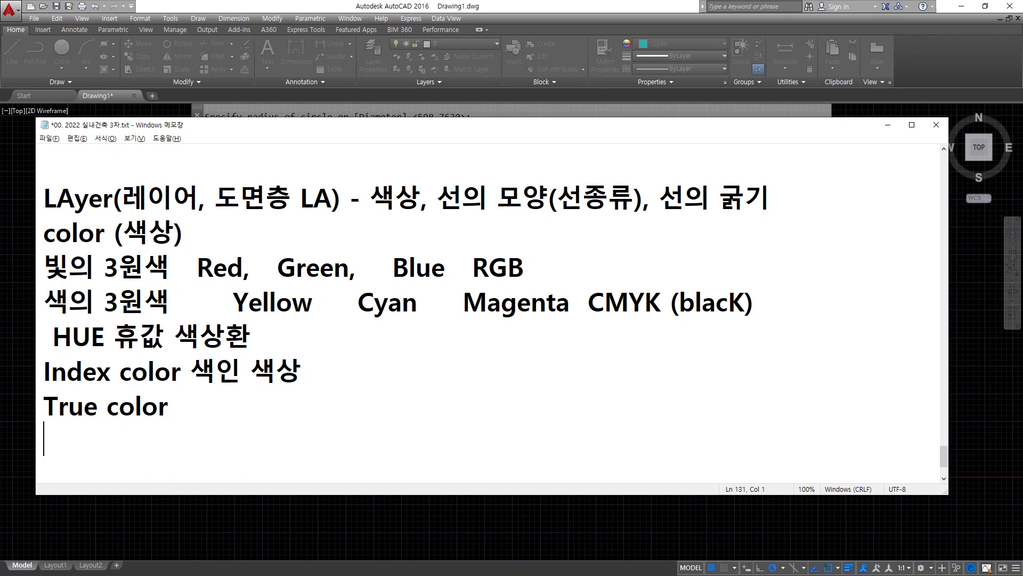
{"action": "scroll", "coordinate": [267, 342], "scroll_direction": "down", "scroll_amount": 1}
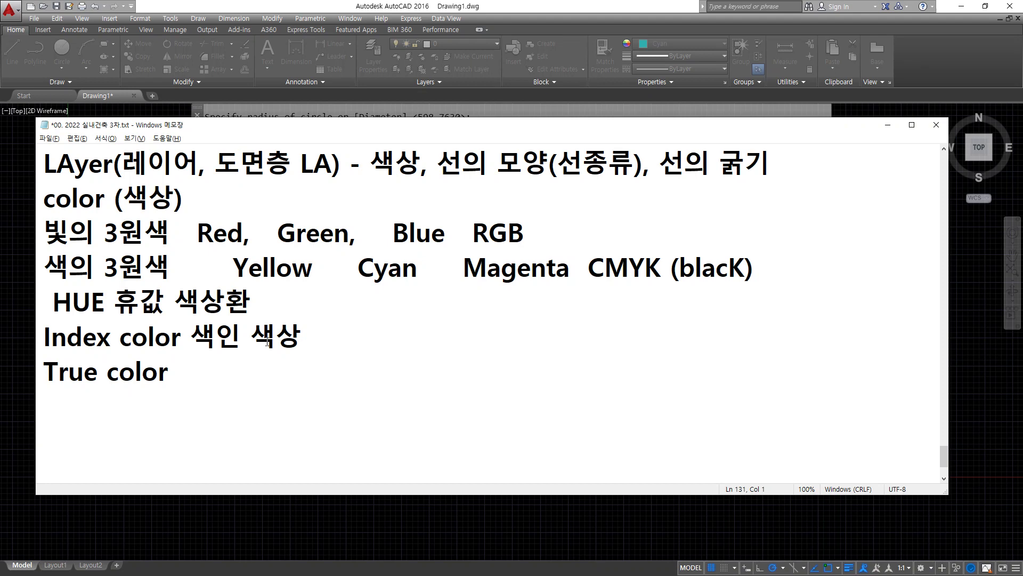
{"action": "type", "text": "2"}
{"action": "key", "text": "super+period"}
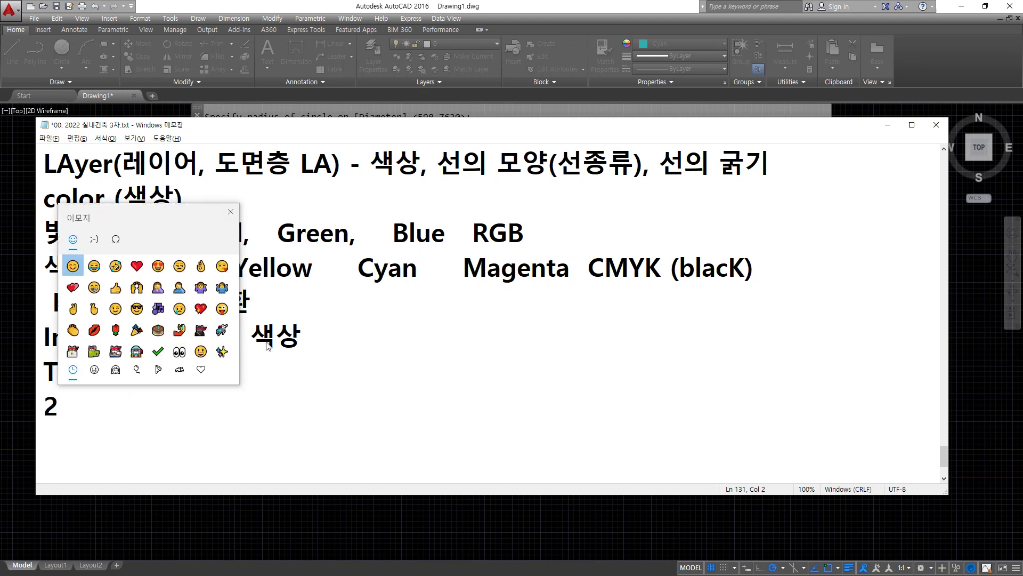
{"action": "left_click", "coordinate": [115, 240]}
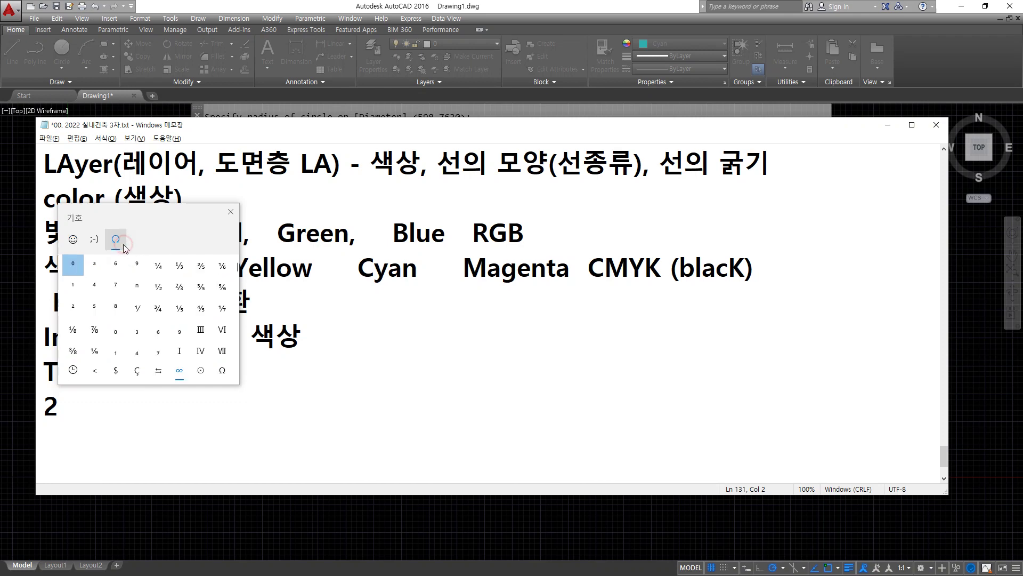
{"action": "left_click", "coordinate": [121, 309]}
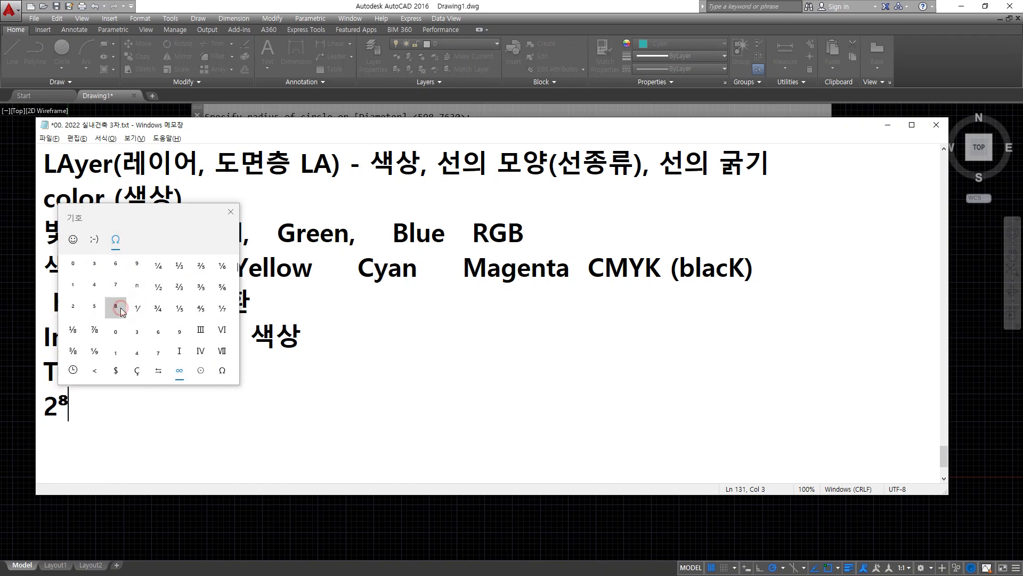
{"action": "left_click", "coordinate": [232, 212]}
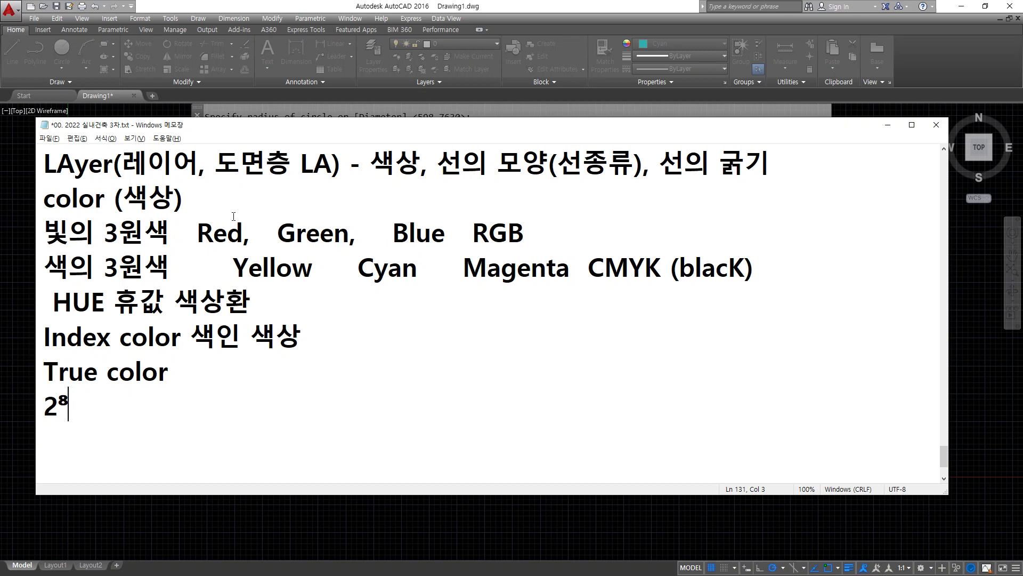
Step: Continue the 2⁸ line with the note "8bit color 256개 색상을 표현"
{"action": "type", "text": "8bit color"}
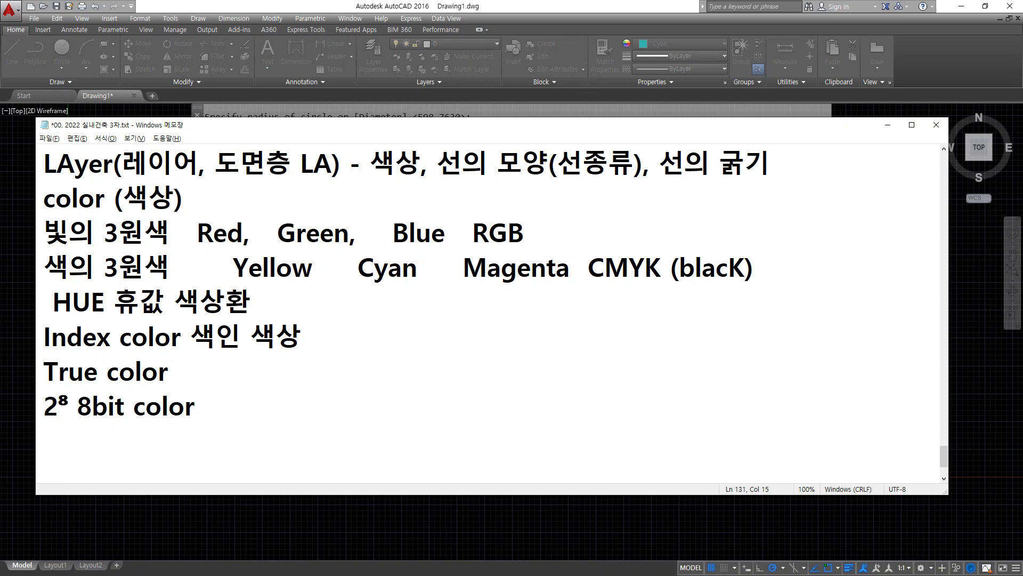
{"action": "type", "text": "256"}
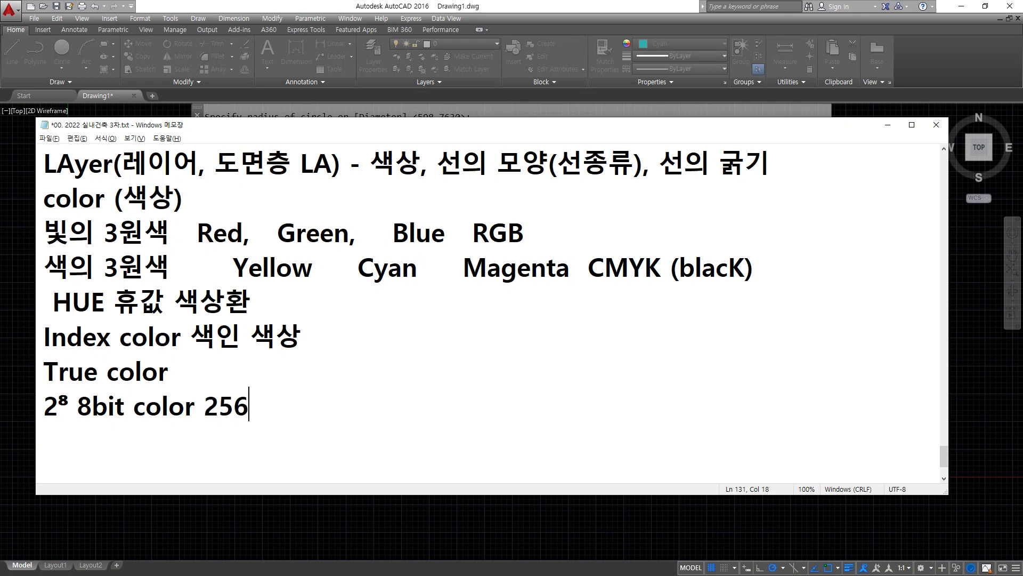
{"action": "type", "text": "개 색"}
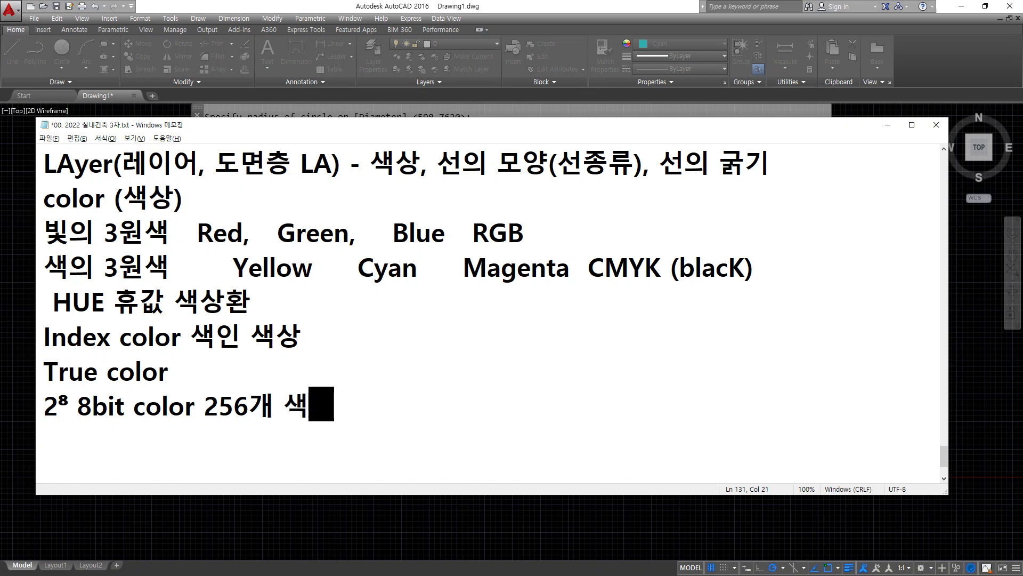
{"action": "type", "text": "상을 표현 간"}
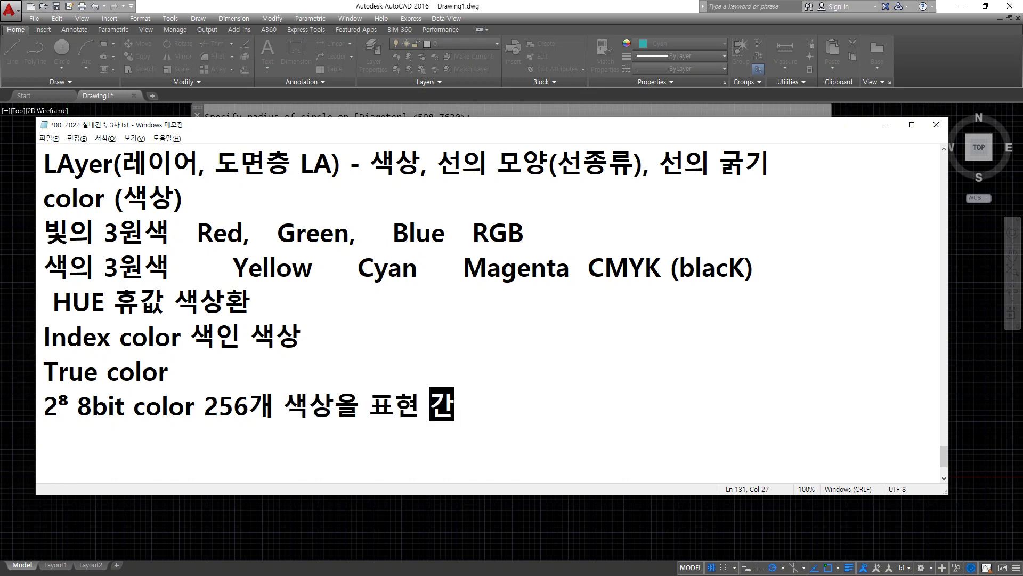
Step: Complete the 8bit color line in the notes with "가능 = index color"
{"action": "type", "text": "능 = "}
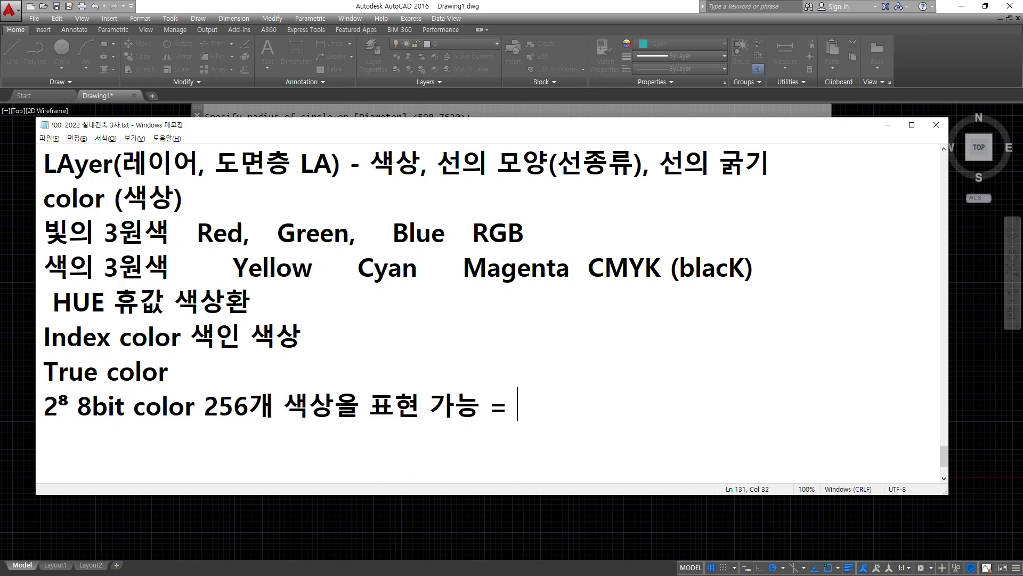
{"action": "type", "text": "index"}
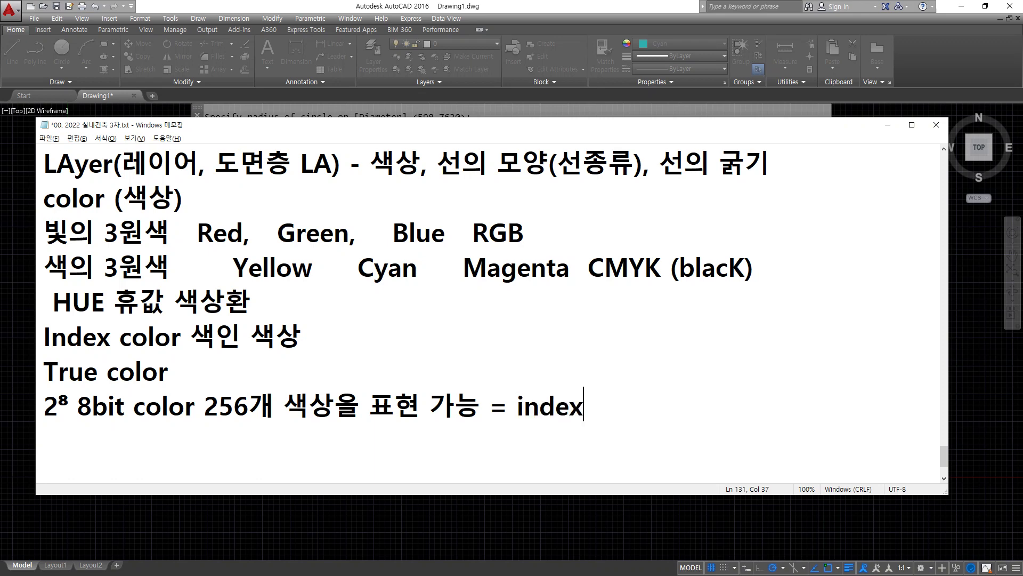
{"action": "type", "text": " color"}
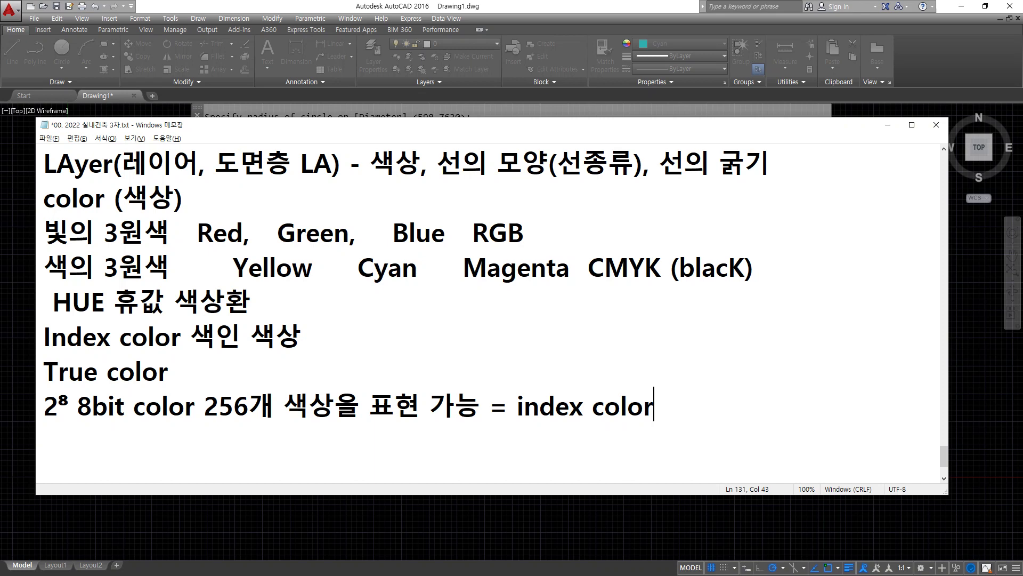
Step: Add a new line below the 8bit entry reading "2¹⁶ 16bit color 64,000개", with 16 as superscript symbols
{"action": "key", "text": "Return"}
{"action": "type", "text": "2"}
{"action": "key", "text": "super+period"}
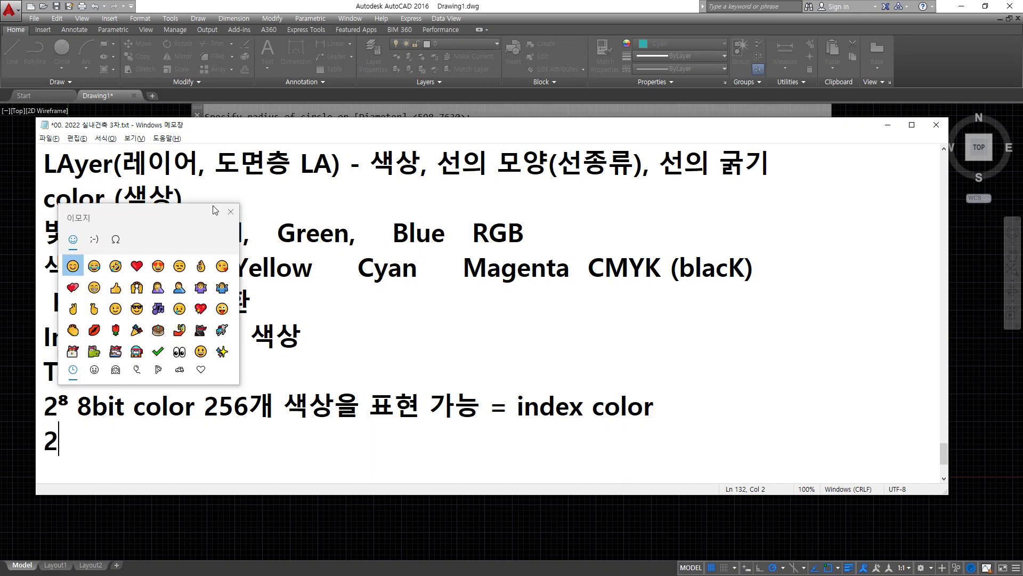
{"action": "left_click", "coordinate": [115, 238]}
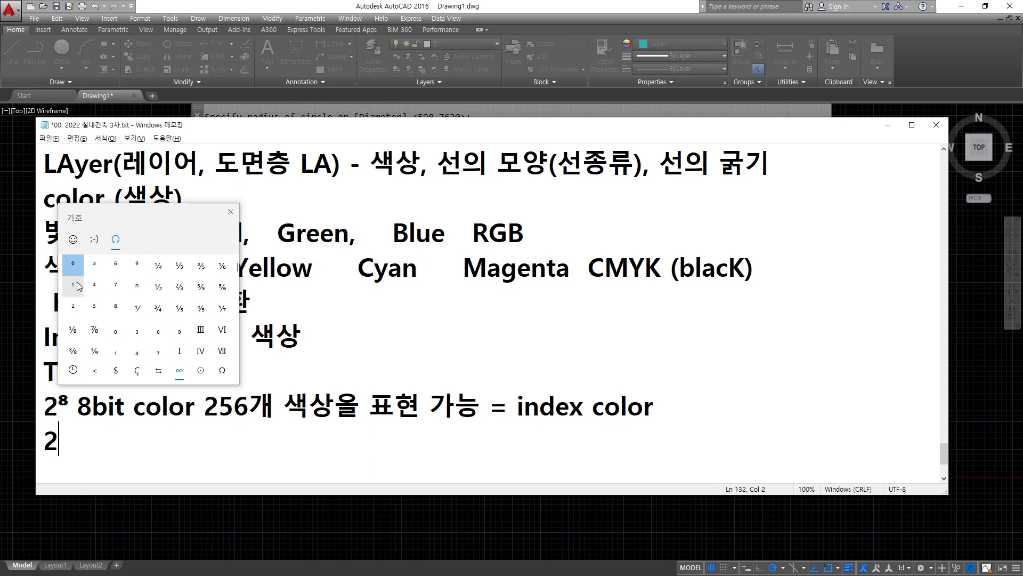
{"action": "left_click", "coordinate": [75, 284]}
{"action": "left_click", "coordinate": [115, 264]}
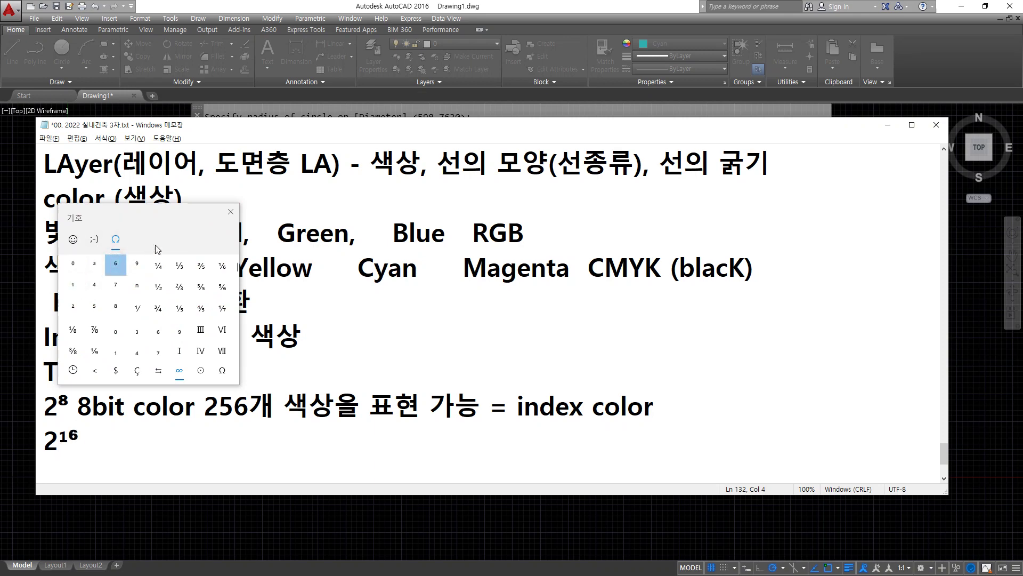
{"action": "left_click", "coordinate": [231, 212]}
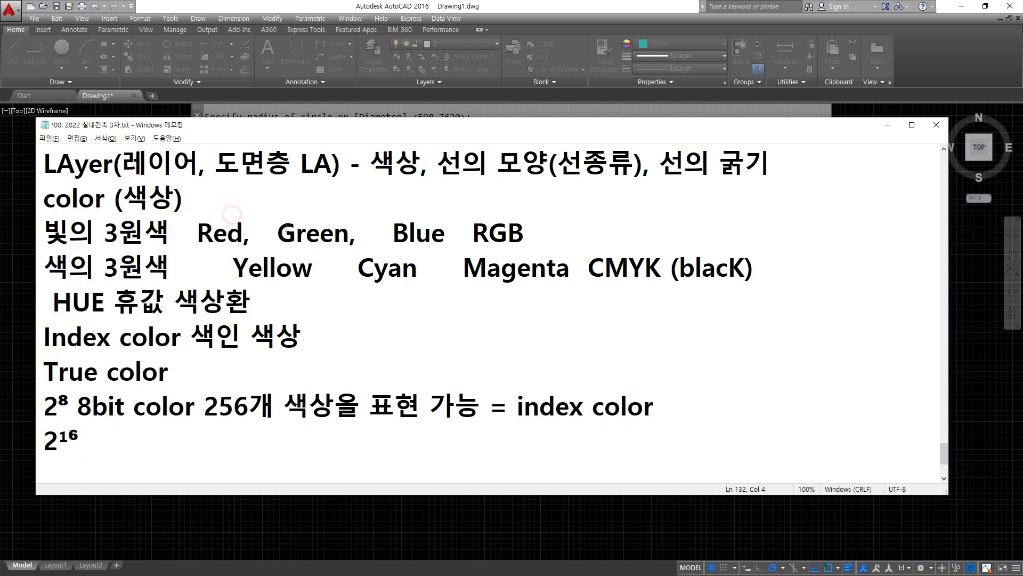
{"action": "type", "text": "16bit color "}
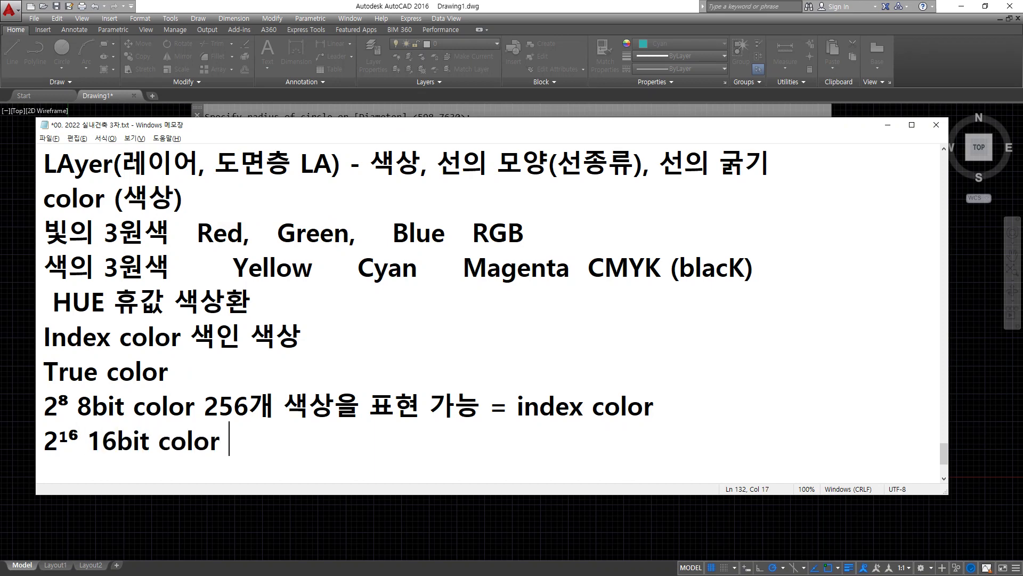
{"action": "type", "text": "64,000개"}
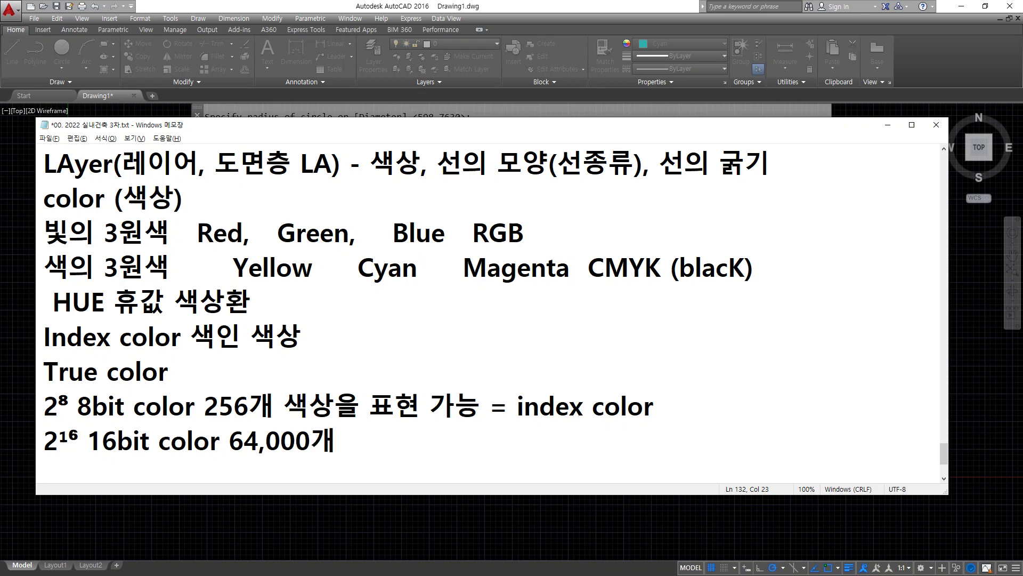
Step: Start another line under the 16bit entry with 2²⁴, using superscript symbols for the exponent
{"action": "key", "text": "Return"}
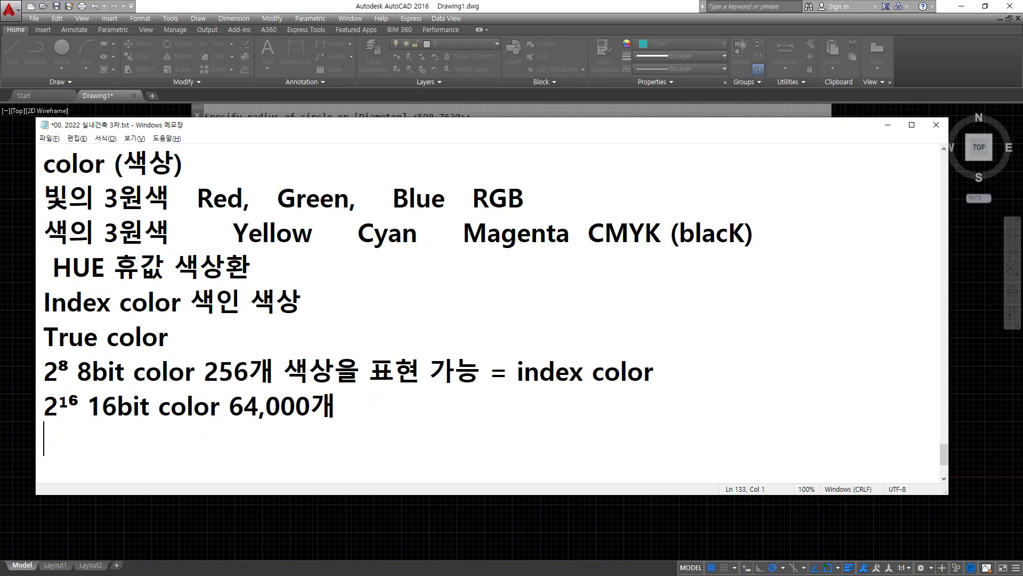
{"action": "type", "text": "2"}
{"action": "key", "text": "super+period"}
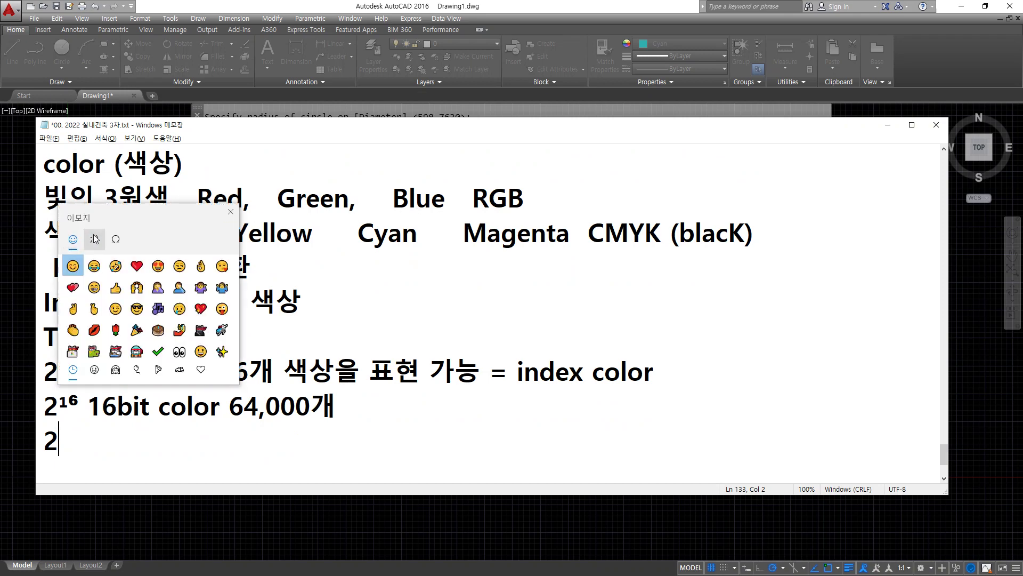
{"action": "left_click", "coordinate": [115, 239]}
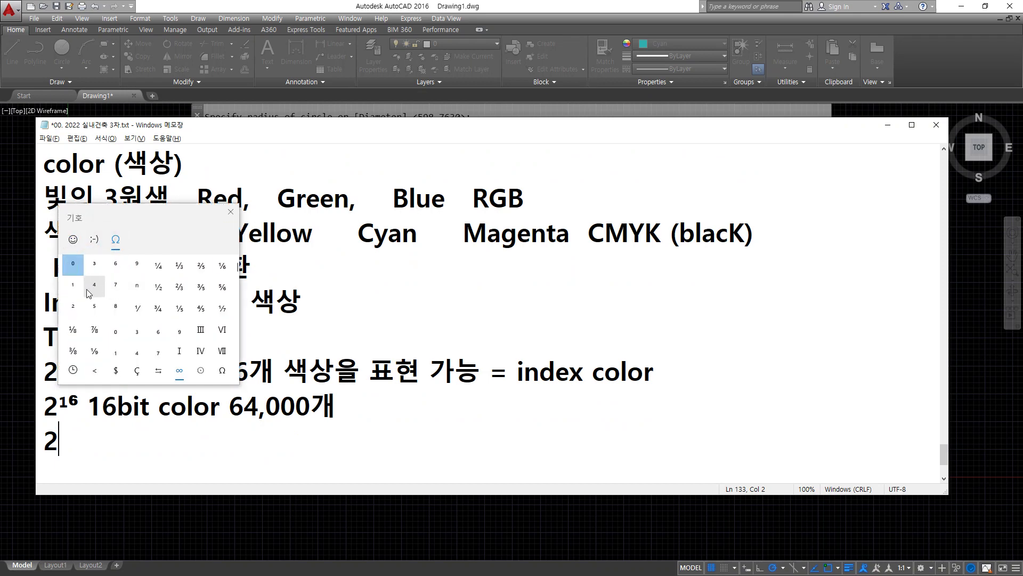
{"action": "left_click", "coordinate": [74, 306]}
{"action": "left_click", "coordinate": [95, 285]}
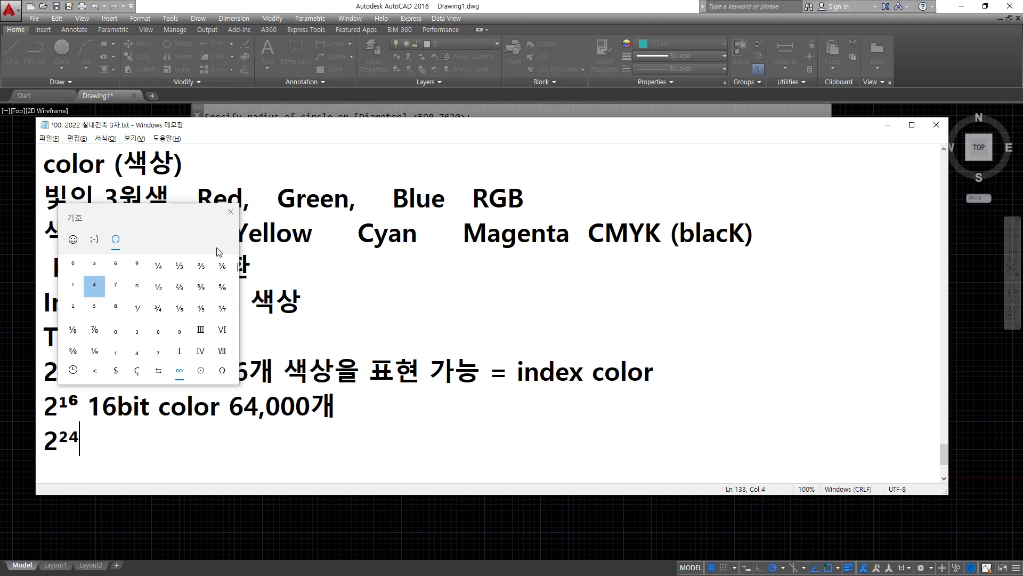
{"action": "left_click", "coordinate": [229, 216]}
Step: Copy 2⁸ from the 8bit line and use it to write "R(2⁸" after 2²⁴
{"action": "left_click_drag", "start_coordinate": [77, 371], "coordinate": [43, 372]}
{"action": "key", "text": "ctrl+c"}
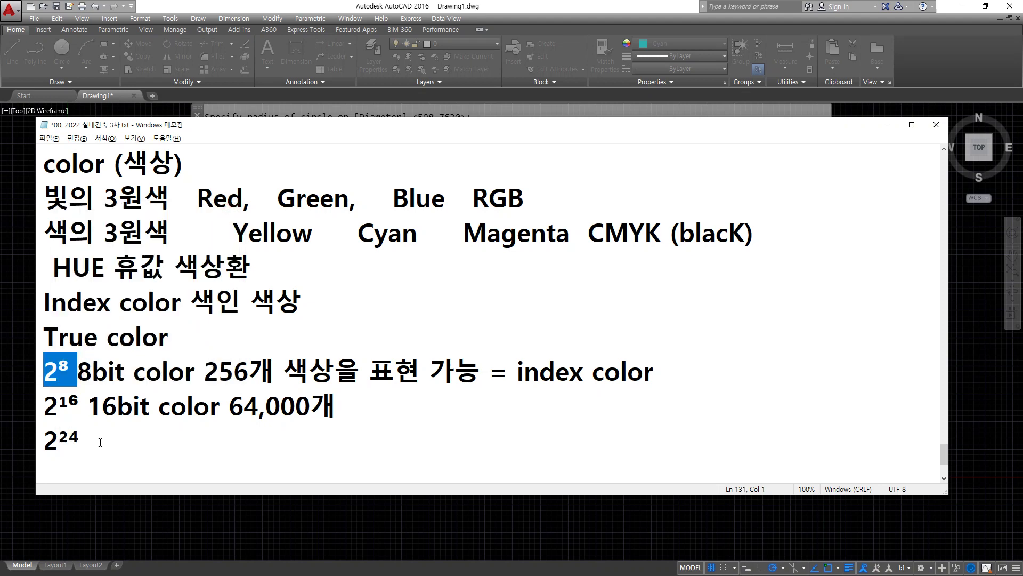
{"action": "left_click", "coordinate": [101, 442]}
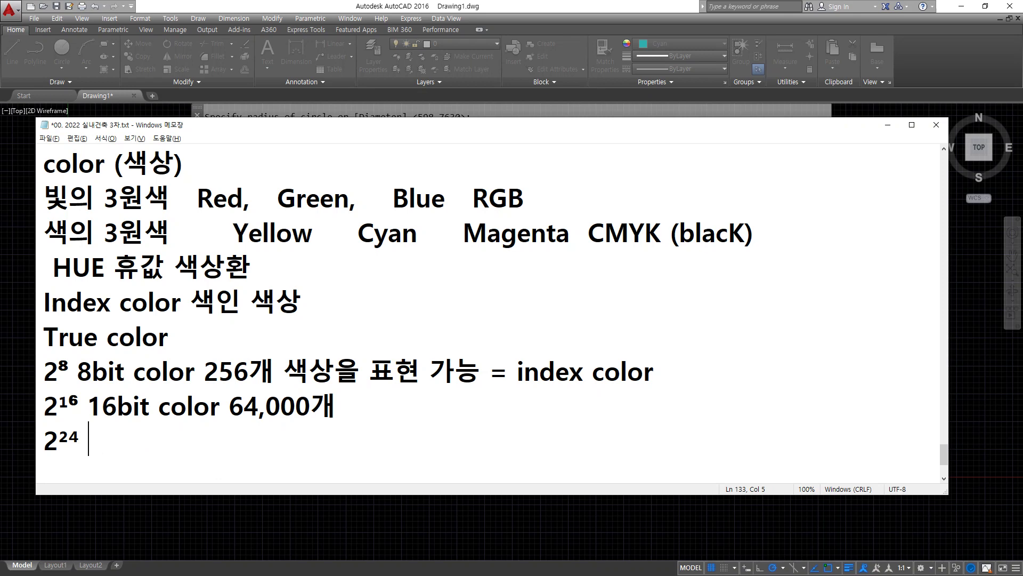
{"action": "type", "text": "R"}
{"action": "key", "text": "BackSpace"}
{"action": "key", "text": "BackSpace"}
{"action": "type", "text": "R("}
{"action": "key", "text": "ctrl+v"}
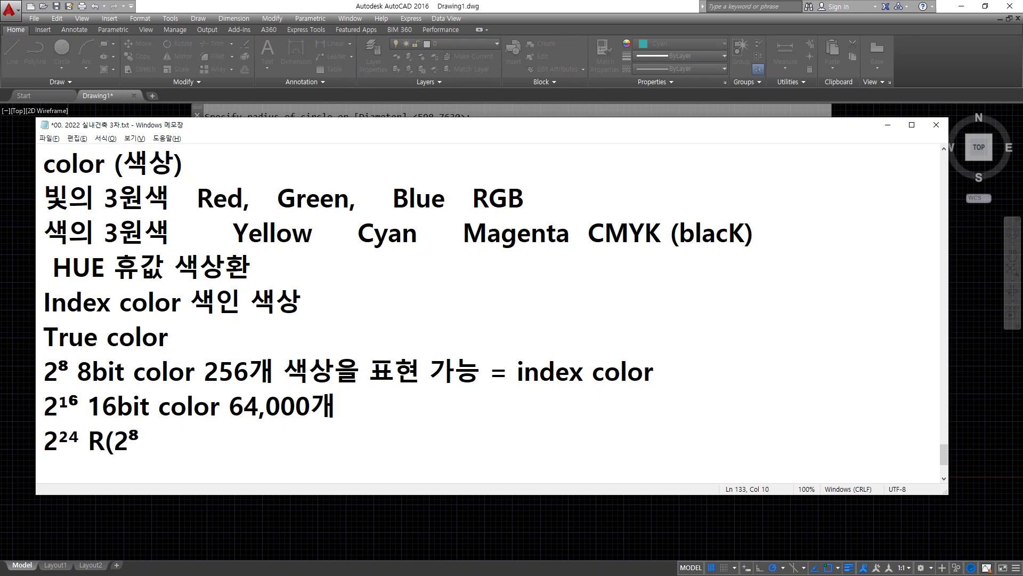
{"action": "key", "text": "BackSpace"}
Step: Extend the 2²⁴ expression with ")xG(2⁸)xB(2⁸", reusing the copied 2⁸
{"action": "type", "text": ")xG("}
{"action": "key", "text": "ctrl+v"}
{"action": "key", "text": "BackSpace"}
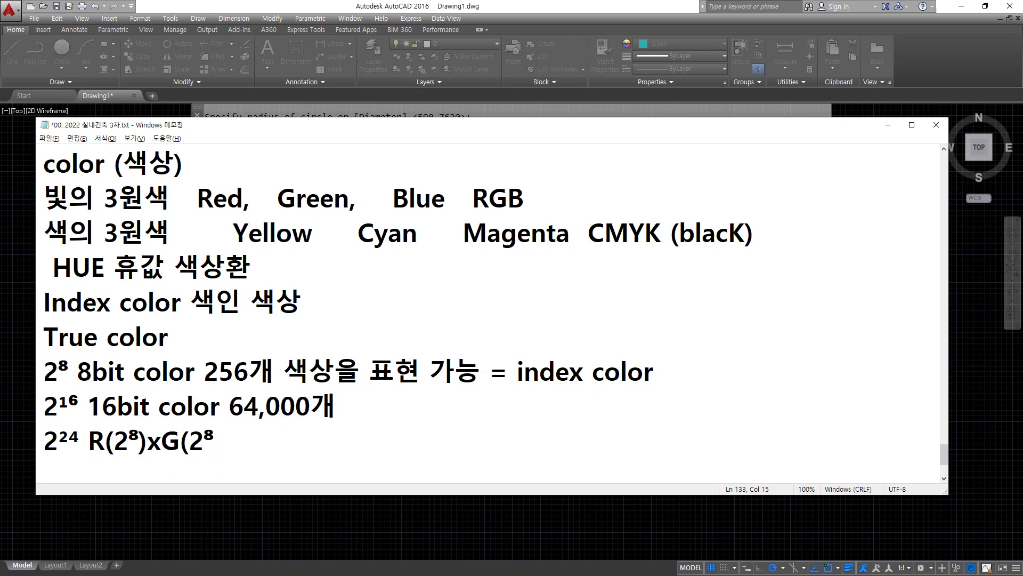
{"action": "type", "text": ")xB("}
{"action": "key", "text": "ctrl+v"}
{"action": "key", "text": "BackSpace"}
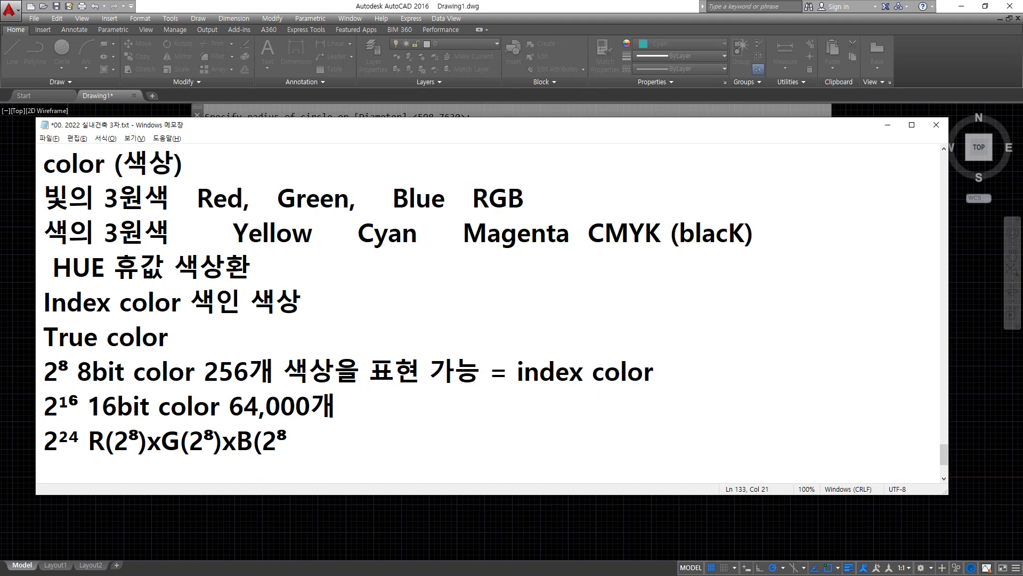
Step: Close the parenthesis and finish the 2²⁴ line with "24bit = true color = 1,600만개"
{"action": "type", "text": ") 24bit"}
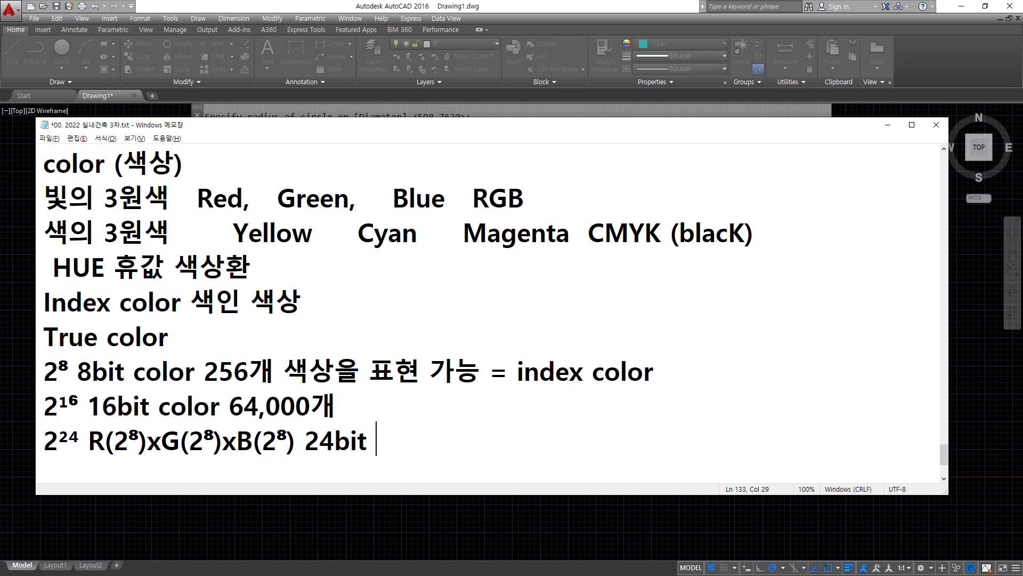
{"action": "type", "text": " ="}
{"action": "type", "text": "tru"}
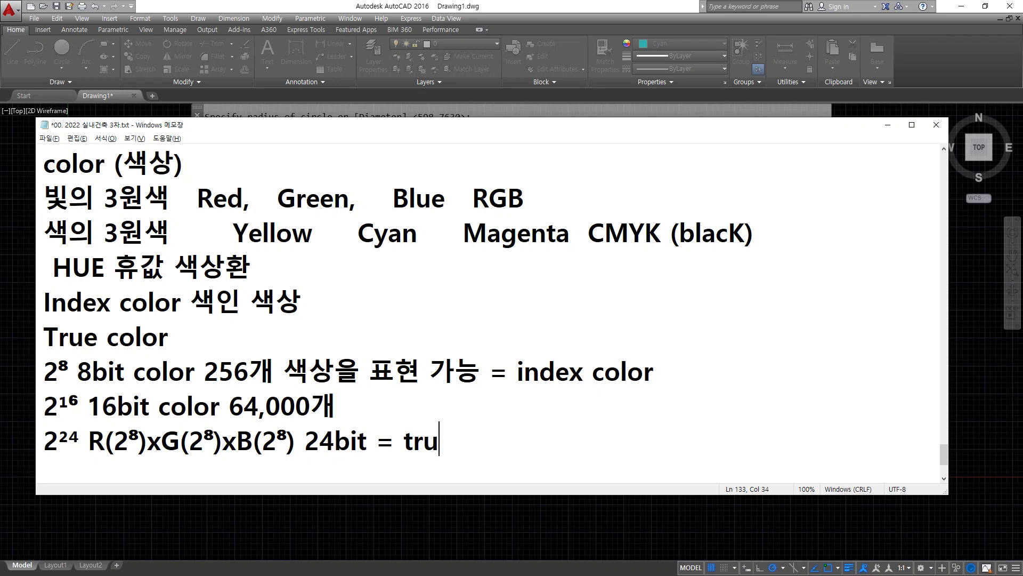
{"action": "type", "text": "e color"}
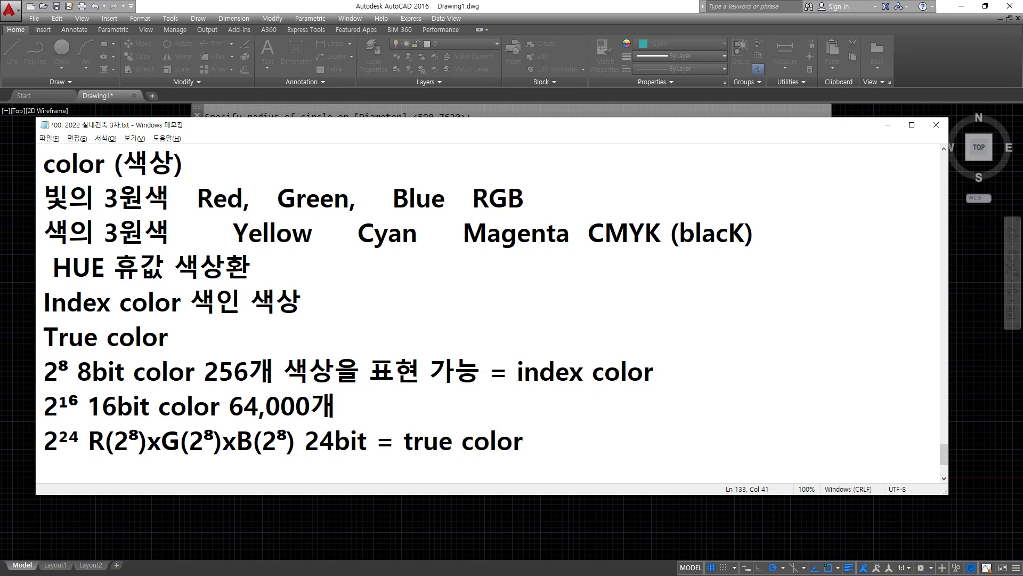
{"action": "type", "text": " = 1,600만개"}
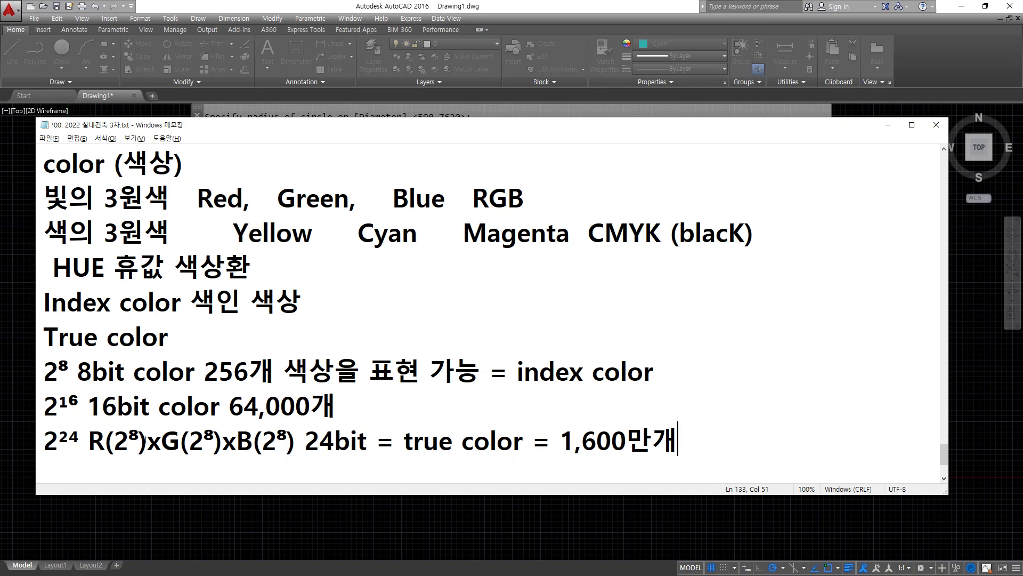
Step: Start a new line below the 24bit entry with 2³², using superscript symbols for the exponent
{"action": "key", "text": "Return"}
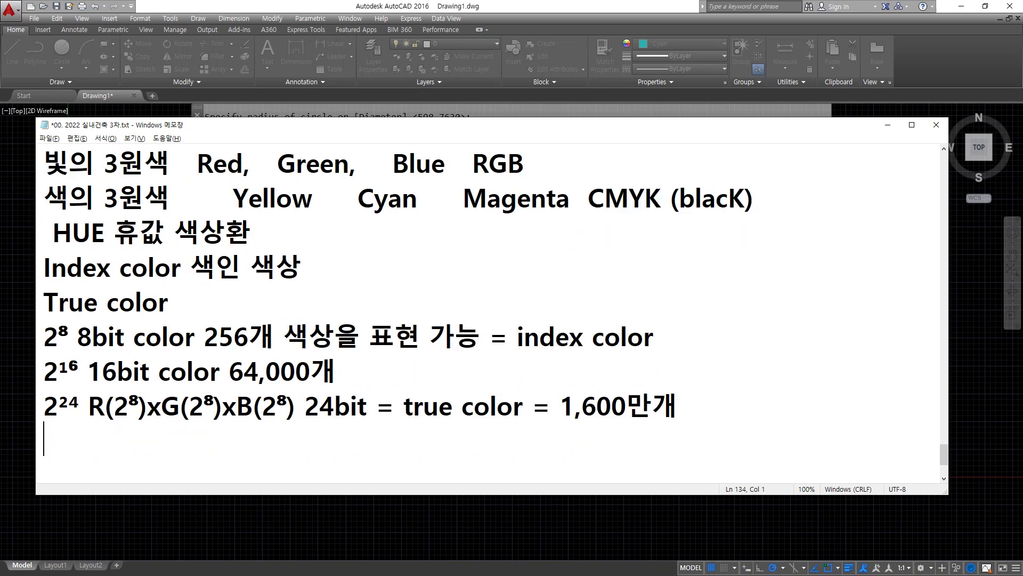
{"action": "type", "text": "2"}
{"action": "key", "text": "super+period"}
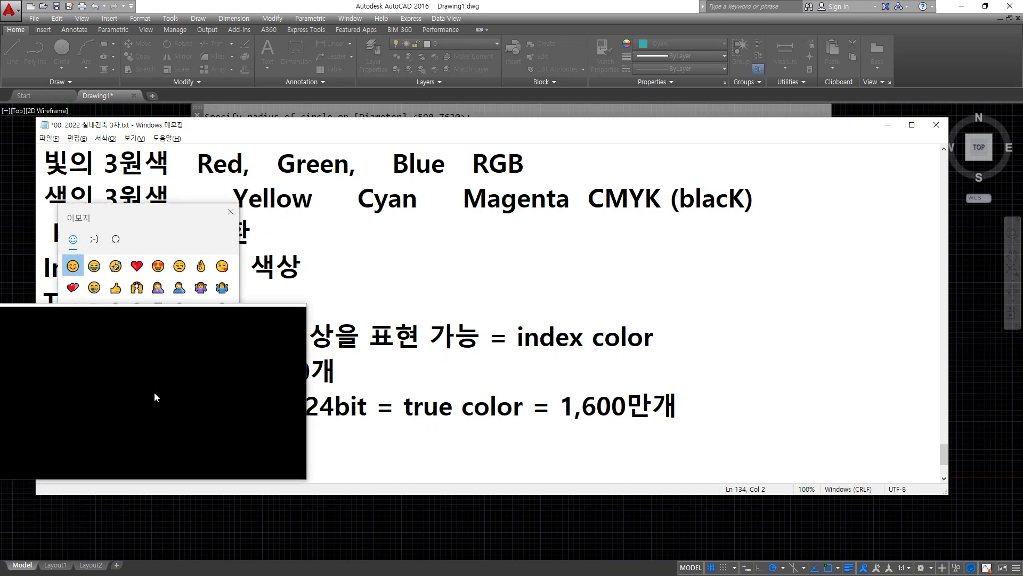
{"action": "key", "text": "Escape"}
{"action": "key", "text": "super+period"}
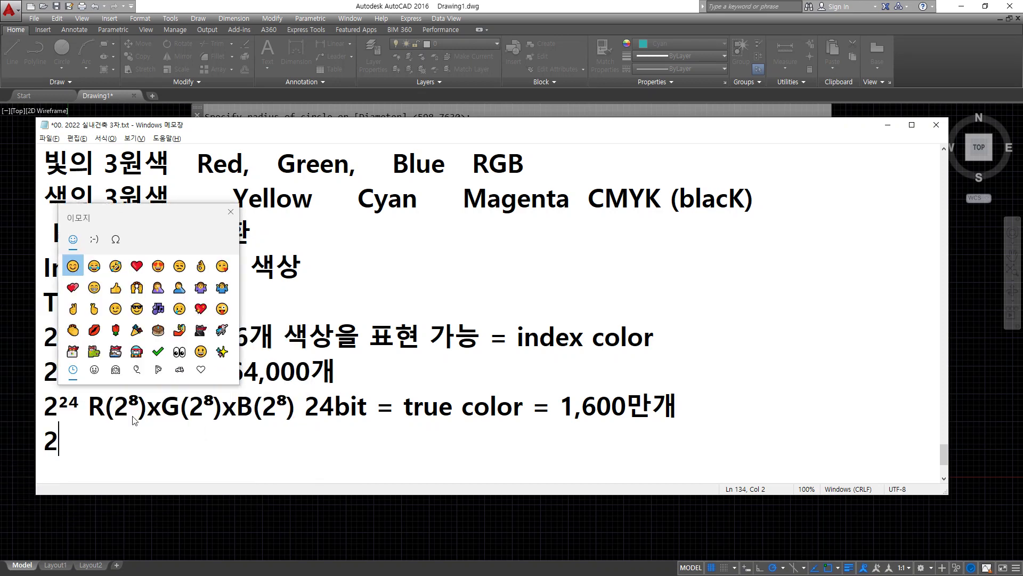
{"action": "left_click", "coordinate": [116, 240]}
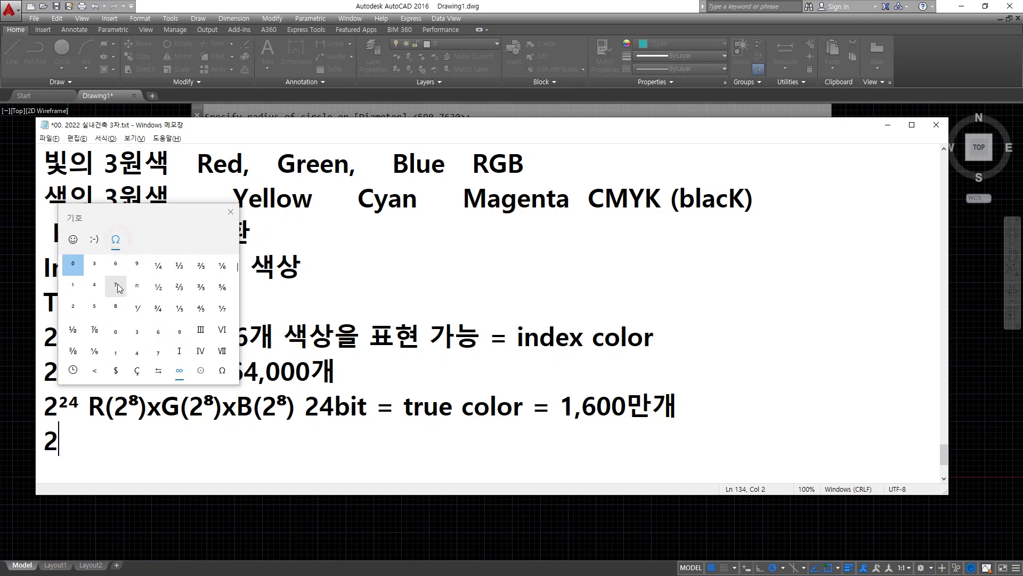
{"action": "left_click", "coordinate": [94, 264]}
{"action": "left_click", "coordinate": [73, 306]}
{"action": "key", "text": "Escape"}
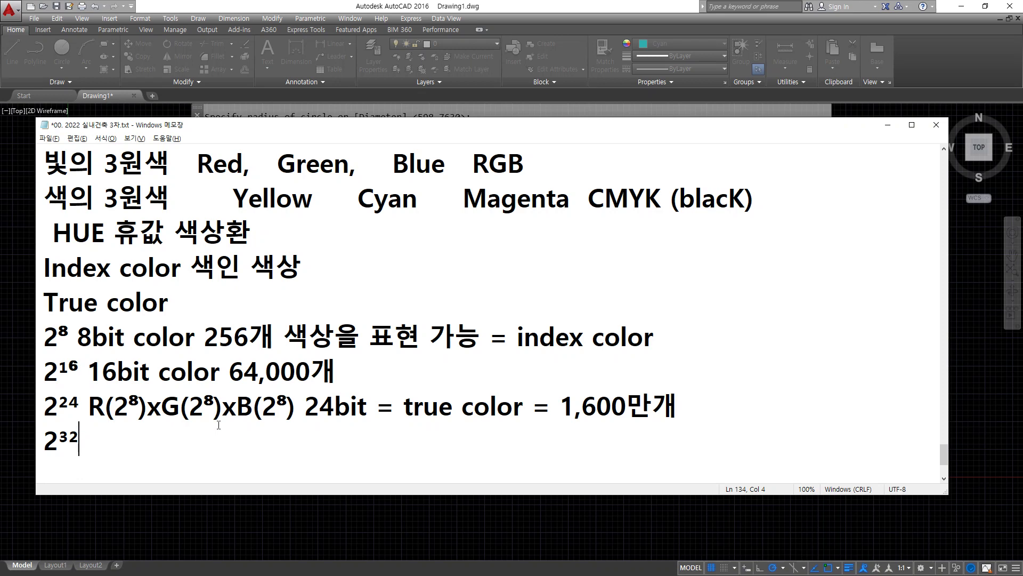
Step: Copy 2²⁴ from the line above and place it after 2³², separated by a space
{"action": "type", "text": "2"}
{"action": "key", "text": "Up"}
{"action": "key", "text": "Left"}
{"action": "key", "text": "Left"}
{"action": "key", "text": "shift+Left"}
{"action": "key", "text": "shift+Left"}
{"action": "key", "text": "shift+Left"}
{"action": "key", "text": "ctrl+c"}
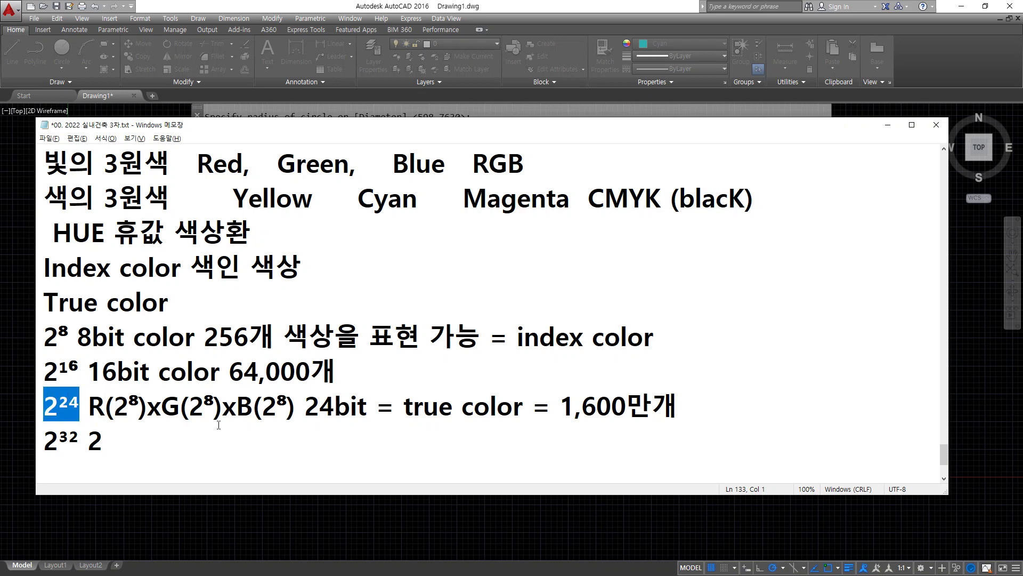
{"action": "key", "text": "Down"}
{"action": "key", "text": "Right"}
{"action": "key", "text": "Right"}
{"action": "key", "text": "Right"}
{"action": "key", "text": "Right"}
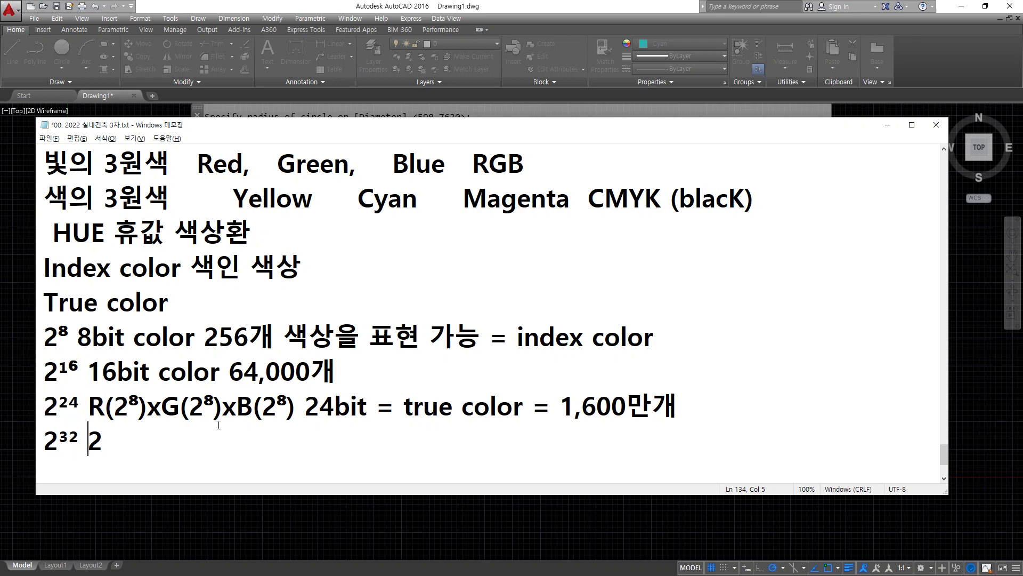
{"action": "key", "text": "Delete"}
{"action": "key", "text": "ctrl+v"}
Step: Append "(True color) x" after 2²⁴ on the 2³² line
{"action": "type", "text": "(Trud"}
{"action": "key", "text": "BackSpace"}
{"action": "type", "text": "e "}
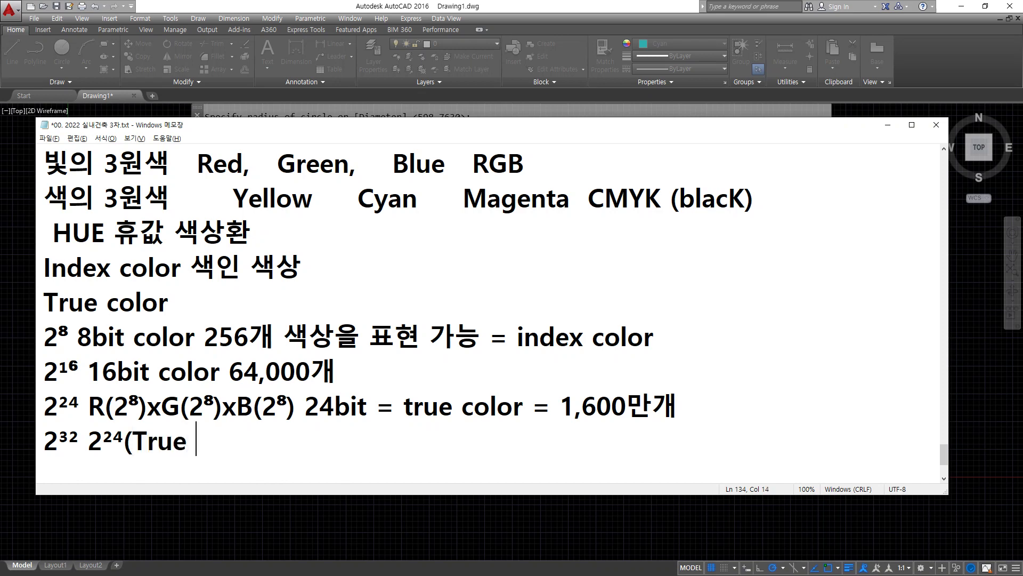
{"action": "type", "text": "color) x"}
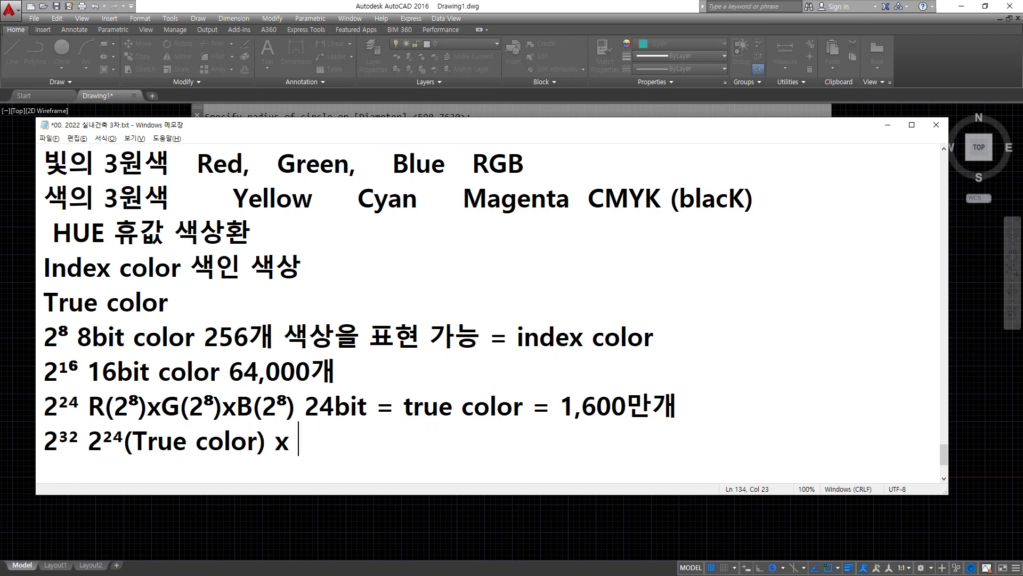
Step: Copy 2⁸ from the 8bit line and finish the 2³² line with "2⁸(Alpha 투명도)"
{"action": "double_click", "coordinate": [51, 344]}
{"action": "key", "text": "ctrl+c"}
{"action": "left_click", "coordinate": [335, 441]}
{"action": "key", "text": "ctrl+v"}
{"action": "type", "text": "(Al"}
{"action": "type", "text": "p"}
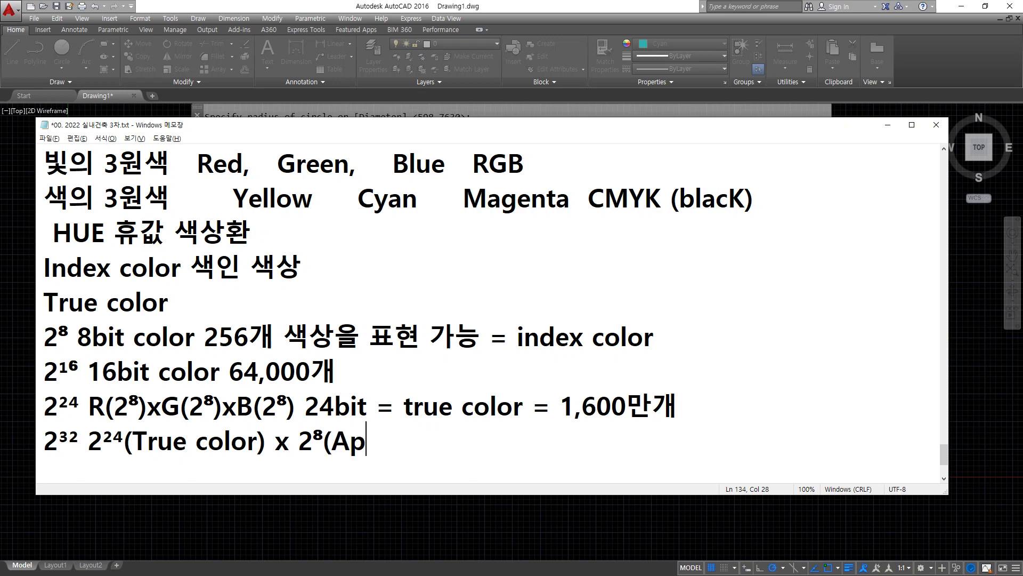
{"action": "key", "text": "BackSpace"}
{"action": "type", "text": "lpha"}
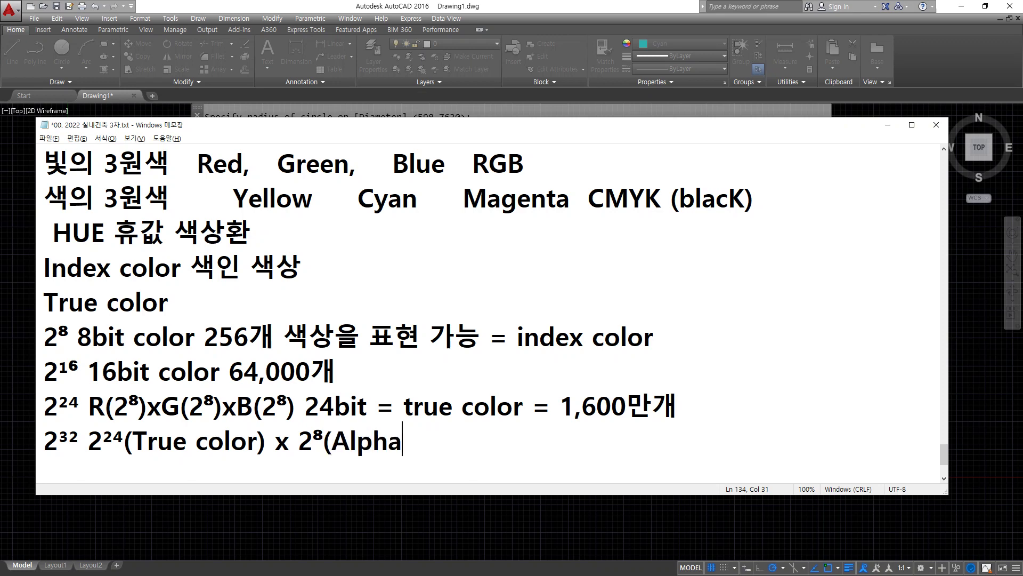
{"action": "type", "text": ")"}
{"action": "key", "text": "Left"}
{"action": "type", "text": "투명도"}
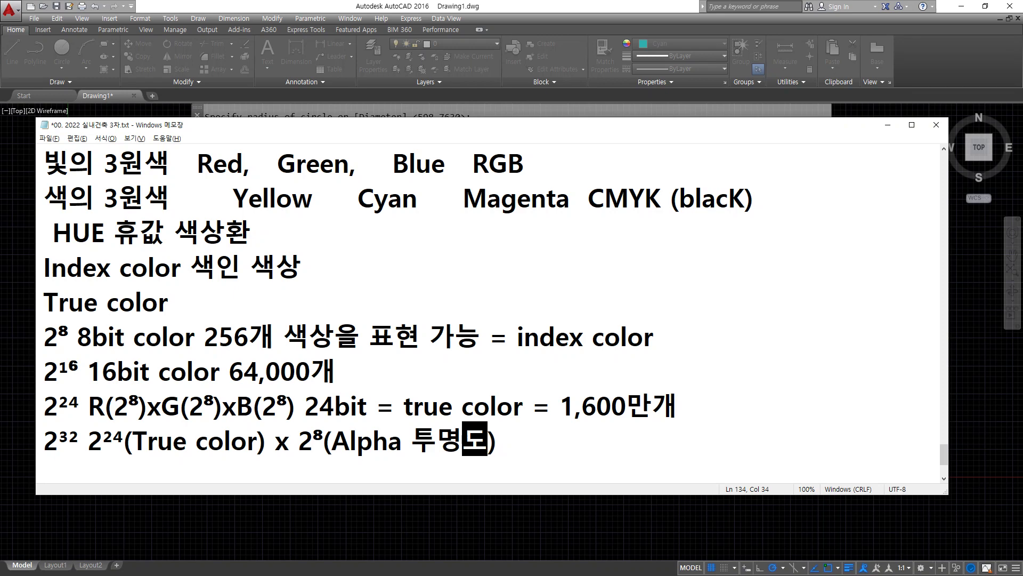
Step: Append "*.gif" to the 8bit color line and "*.jpg" to the 16bit color line
{"action": "key", "text": "Up"}
{"action": "key", "text": "Up"}
{"action": "key", "text": "Up"}
{"action": "key", "text": "Up"}
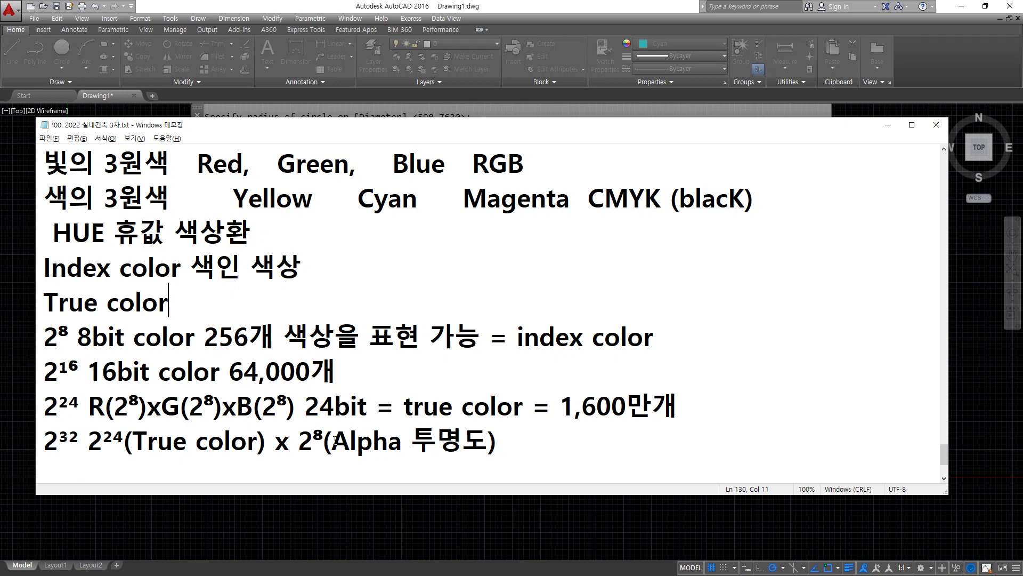
{"action": "key", "text": "Down"}
{"action": "key", "text": "End"}
{"action": "type", "text": "*.gif"}
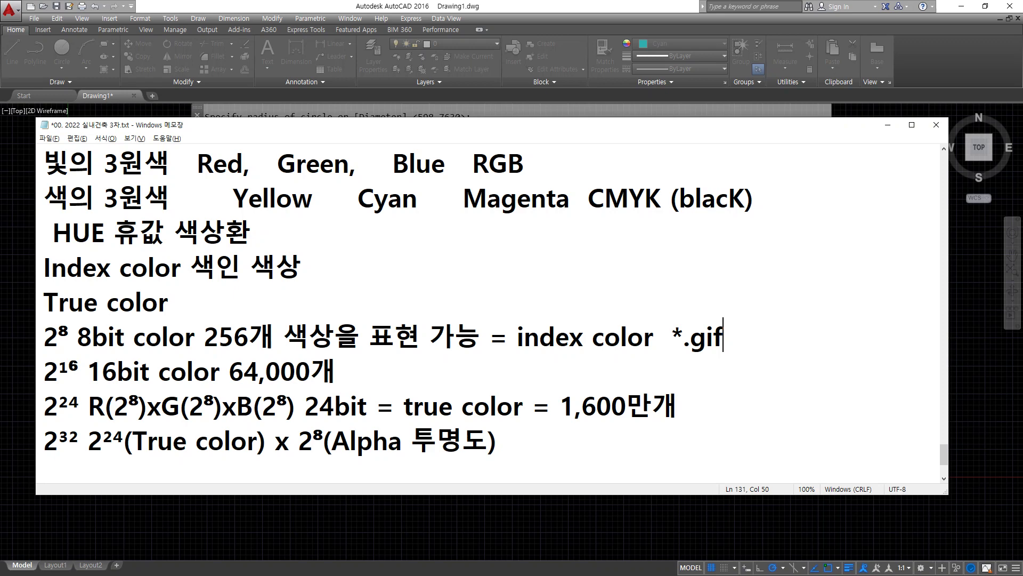
{"action": "key", "text": "Down"}
{"action": "type", "text": "*.jpg"}
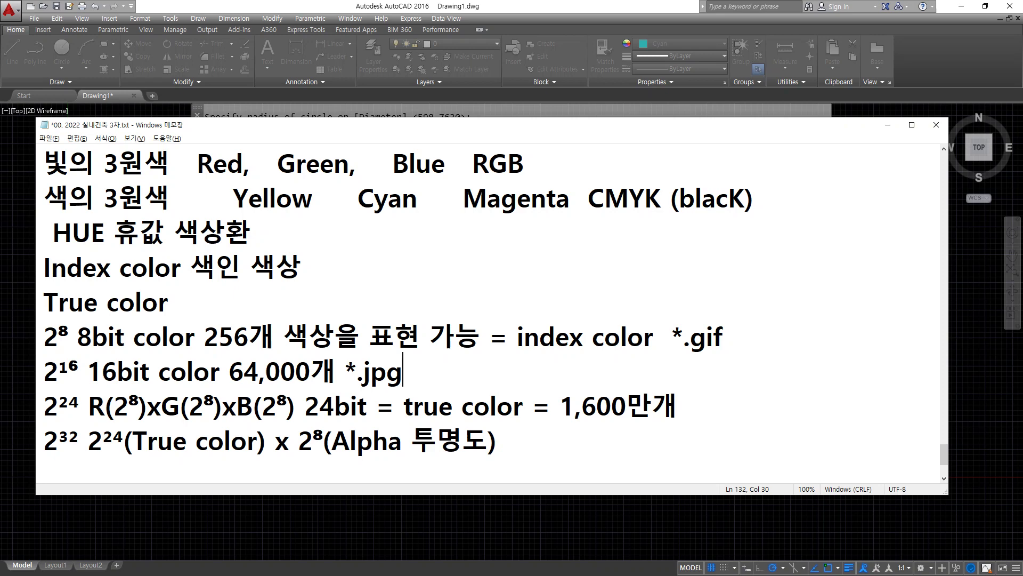
Step: Append "*.bmp, *.tif" to the end of the 24bit true color line
{"action": "key", "text": "Down"}
{"action": "key", "text": "End"}
{"action": "type", "text": "*.bmp"}
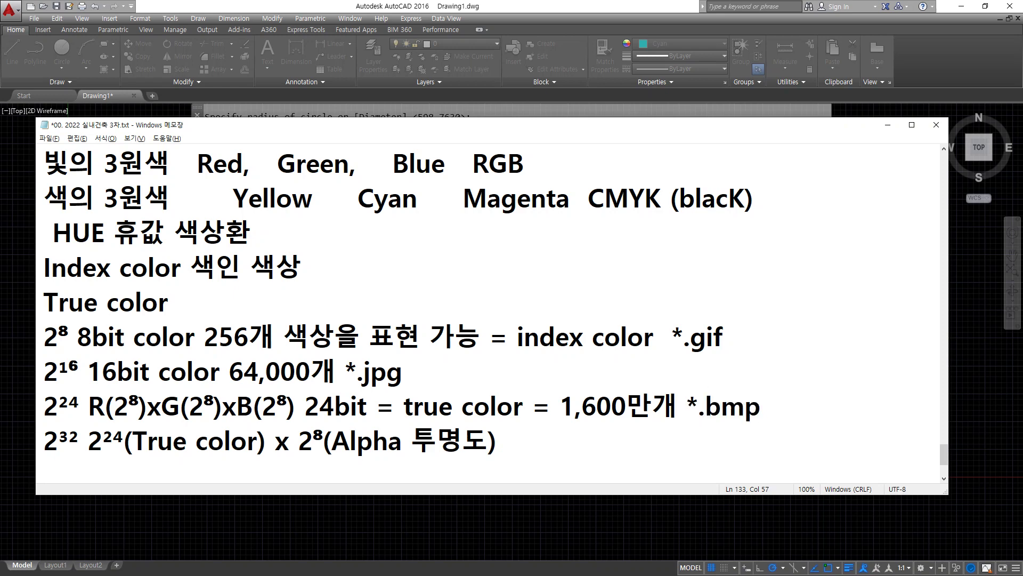
{"action": "type", "text": ", *.ti"}
{"action": "key", "text": "BackSpace"}
{"action": "key", "text": "BackSpace"}
{"action": "type", "text": ".tif"}
Step: Append "*.tga, *.png" to the end of the 2³² line
{"action": "key", "text": "Down"}
{"action": "type", "text": "*"}
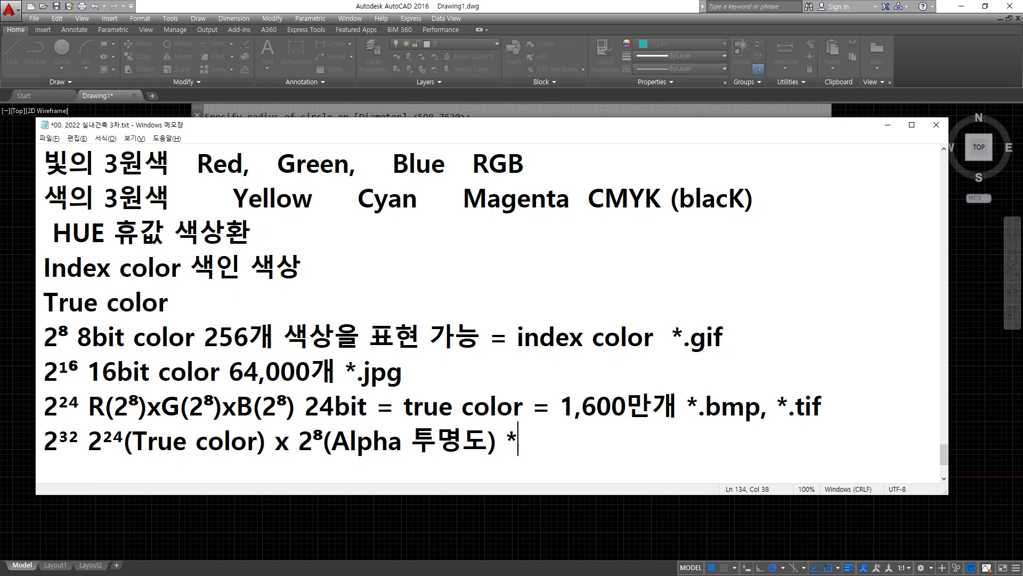
{"action": "type", "text": ".tga"}
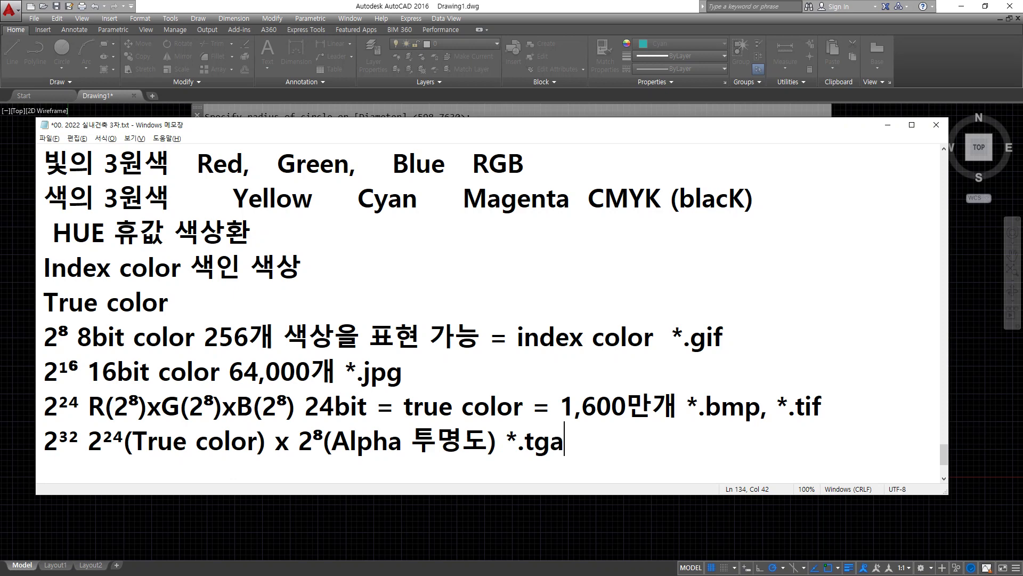
{"action": "type", "text": ", *.png"}
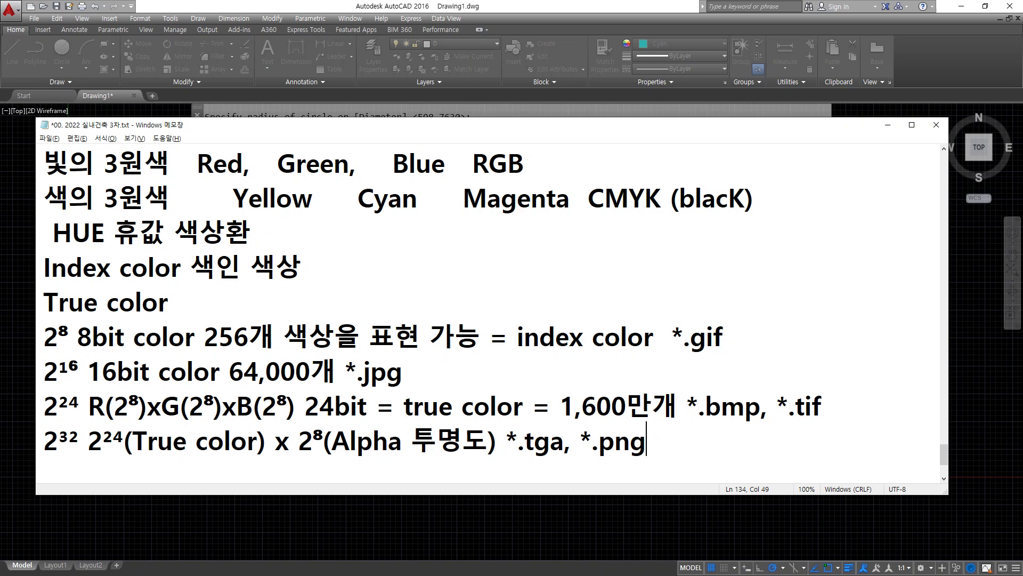
Step: Switch to AutoCAD and dismiss the Select Color dialog without choosing a colour
{"action": "scroll", "coordinate": [394, 256], "scroll_direction": "down", "scroll_amount": 1}
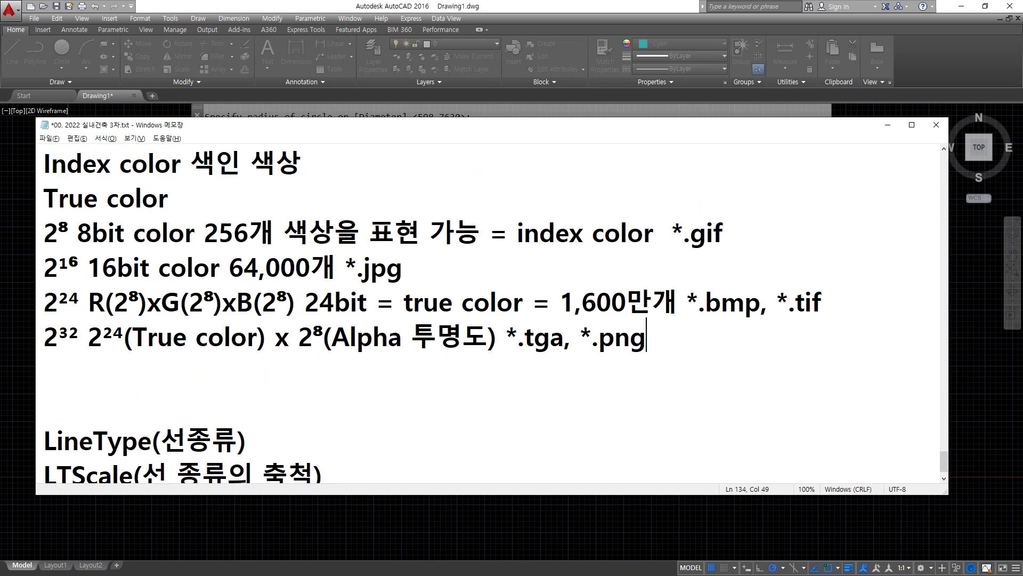
{"action": "scroll", "coordinate": [394, 257], "scroll_direction": "up", "scroll_amount": 1}
{"action": "left_click", "coordinate": [467, 4]}
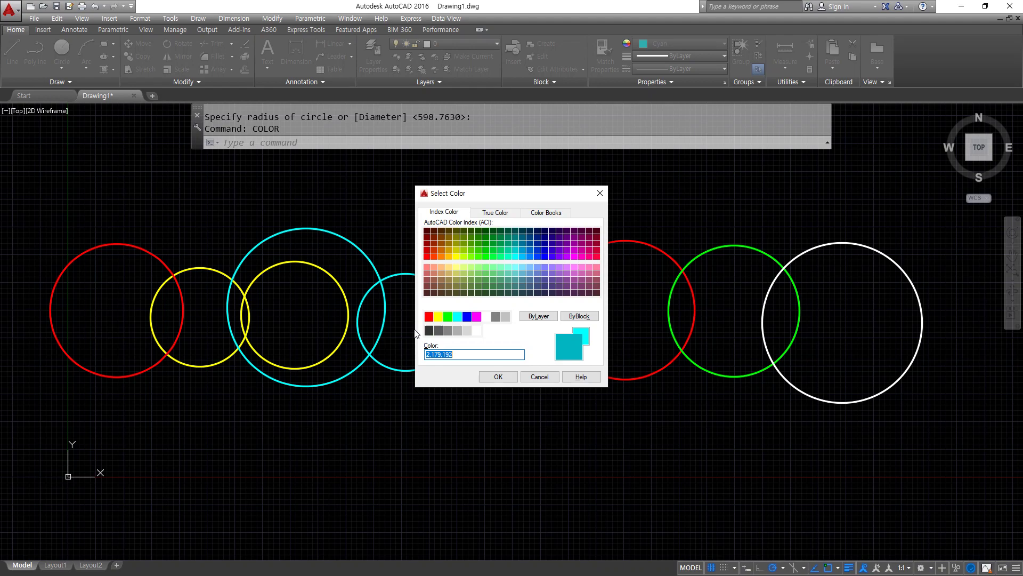
{"action": "key", "text": "Escape"}
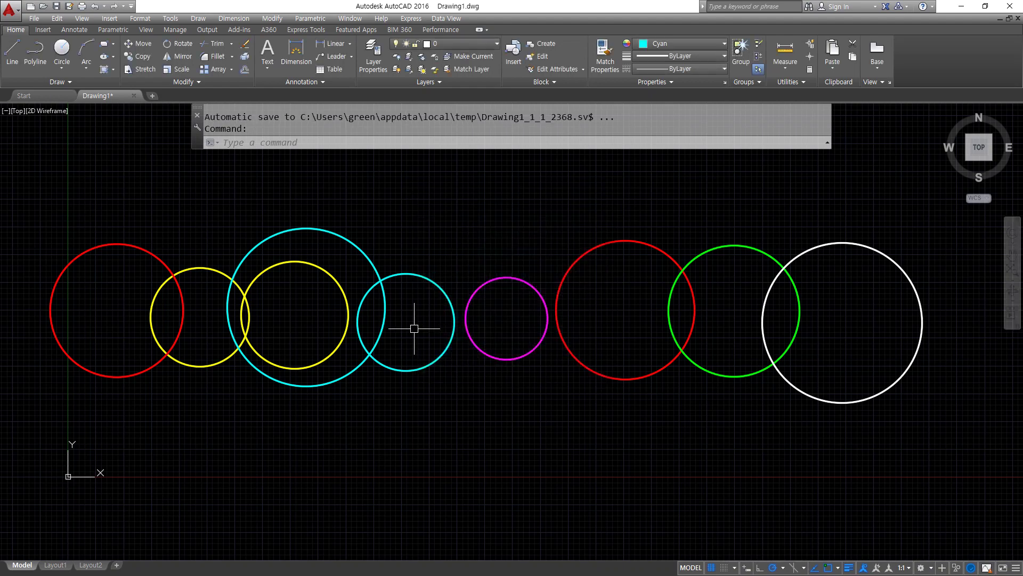
Step: Switch back to the Notepad notes and write the numbers 1 to 7 on separate lines below the 2³² entry
{"action": "key", "text": "alt+Tab"}
{"action": "scroll", "coordinate": [314, 342], "scroll_direction": "down", "scroll_amount": 2}
{"action": "left_click", "coordinate": [314, 342]}
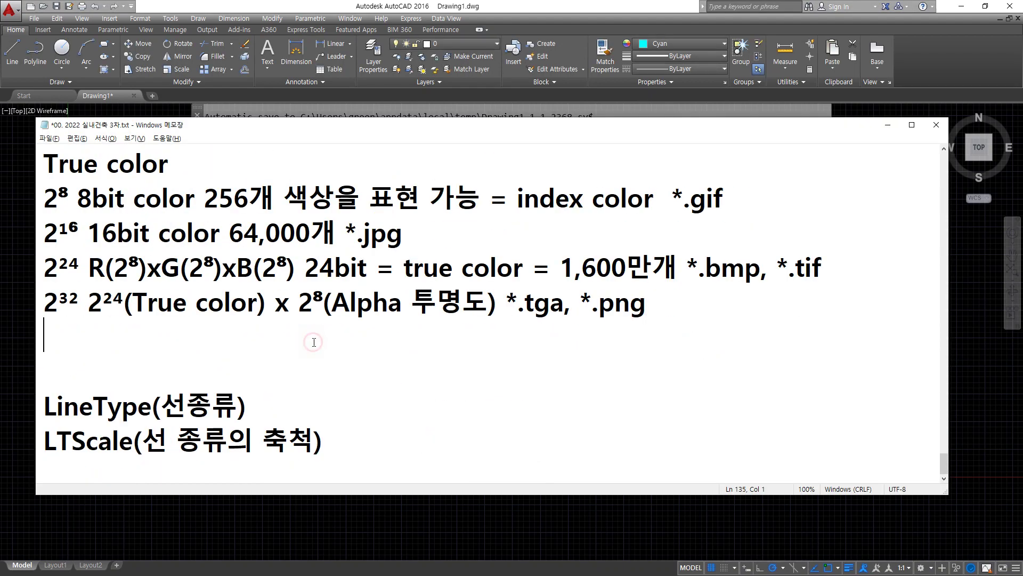
{"action": "type", "text": "1"}
{"action": "key", "text": "Return"}
{"action": "type", "text": "2"}
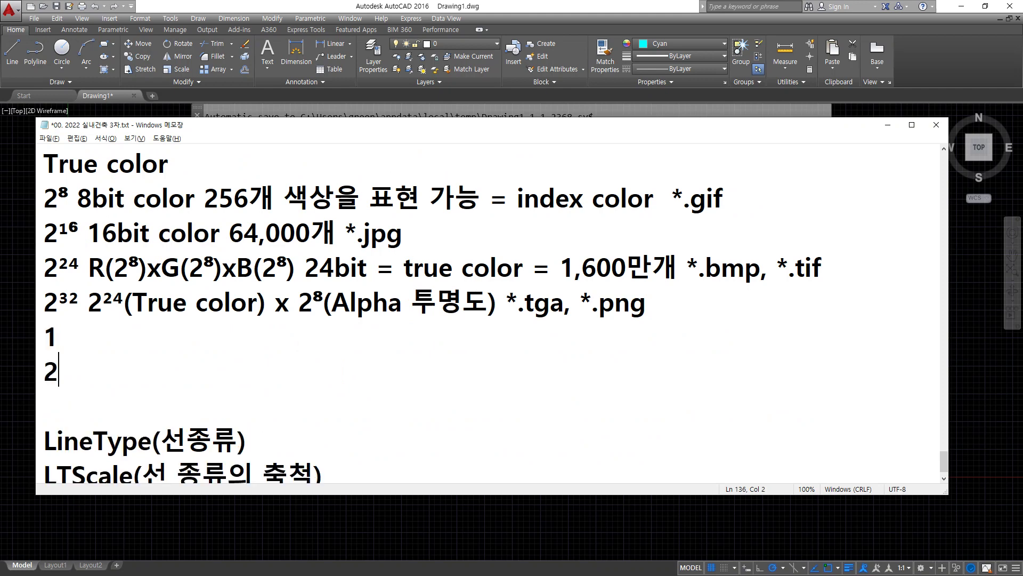
{"action": "key", "text": "Return"}
{"action": "type", "text": "3 4 5 66"}
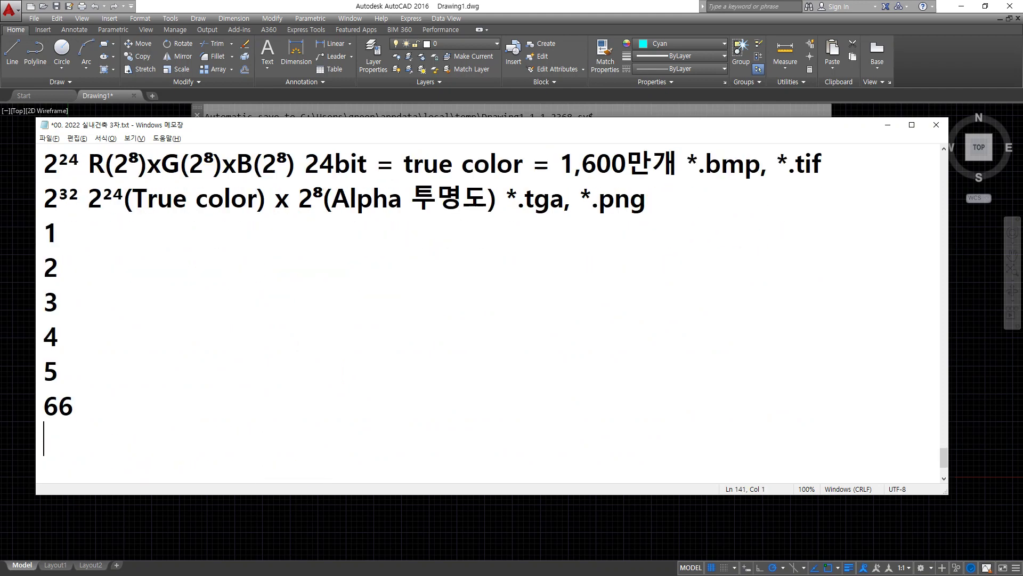
{"action": "key", "text": "BackSpace"}
{"action": "key", "text": "BackSpace"}
{"action": "key", "text": "Return"}
{"action": "type", "text": "7"}
Step: Label number 1 as "- 중심선" and number 2 as "- 단면선"
{"action": "key", "text": "Up"}
{"action": "key", "text": "Up"}
{"action": "key", "text": "Up"}
{"action": "key", "text": "Up"}
{"action": "key", "text": "Up"}
{"action": "key", "text": "Up"}
{"action": "type", "text": "- 중심선"}
{"action": "key", "text": "Down"}
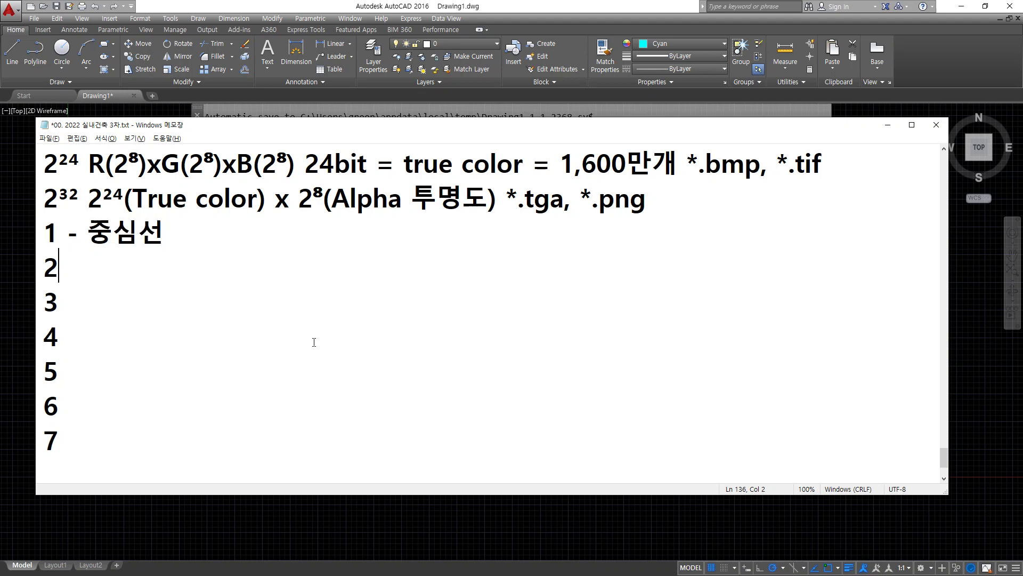
{"action": "type", "text": "- "}
{"action": "type", "text": "다단면선"}
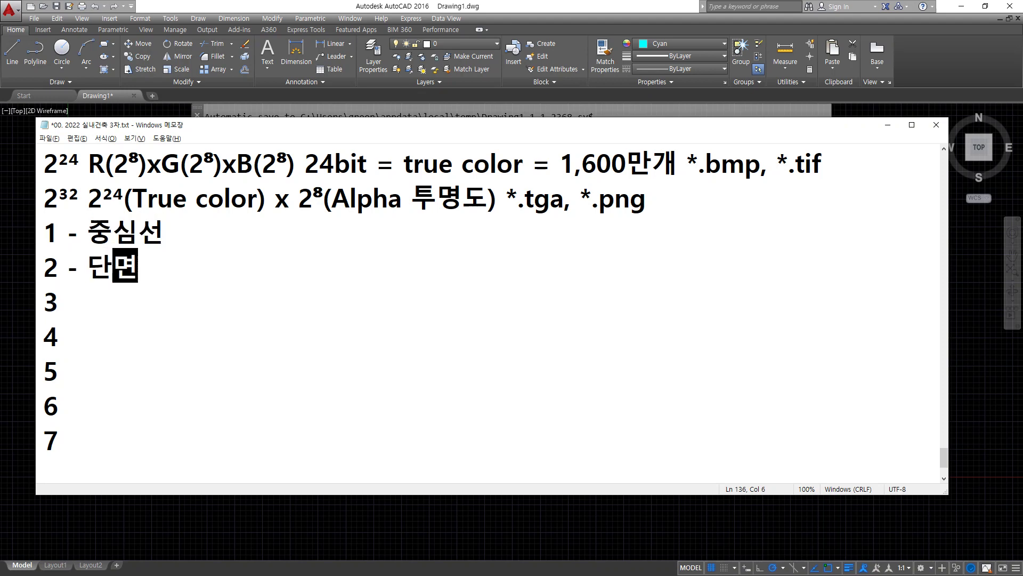
Step: Put a dash after numbers 3 and 4 and label number 5 as "- 해칭선"
{"action": "key", "text": "Down"}
{"action": "type", "text": "-"}
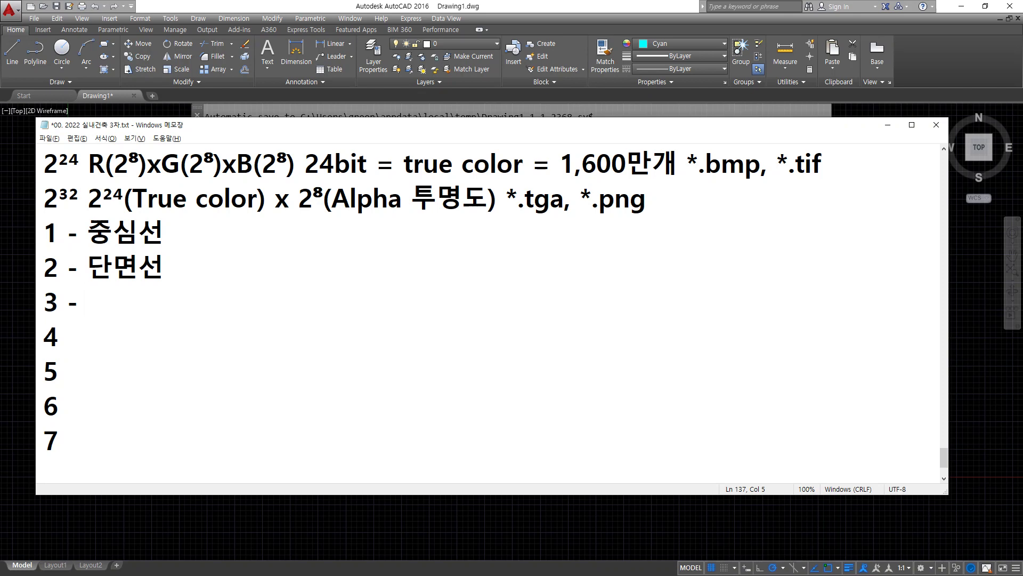
{"action": "key", "text": "Down"}
{"action": "type", "text": "-"}
{"action": "key", "text": "Left"}
{"action": "key", "text": "Left"}
{"action": "key", "text": "Left"}
{"action": "key", "text": "Down"}
{"action": "type", "text": "- 해치ㅇ선"}
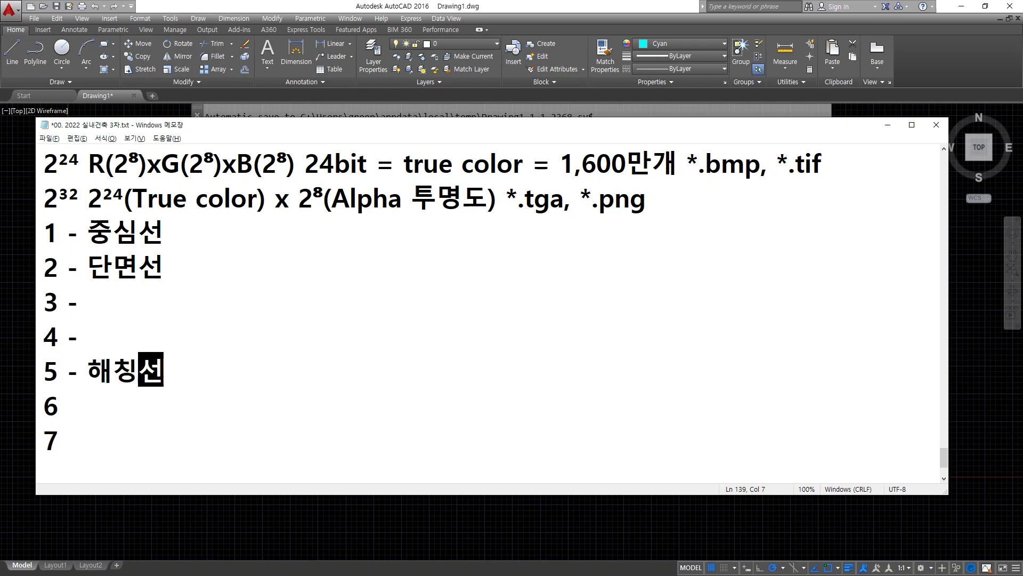
Step: Label number 6 as "- 단열재" and number 7 as "- 입면선"
{"action": "key", "text": "Down"}
{"action": "type", "text": "- 단열재"}
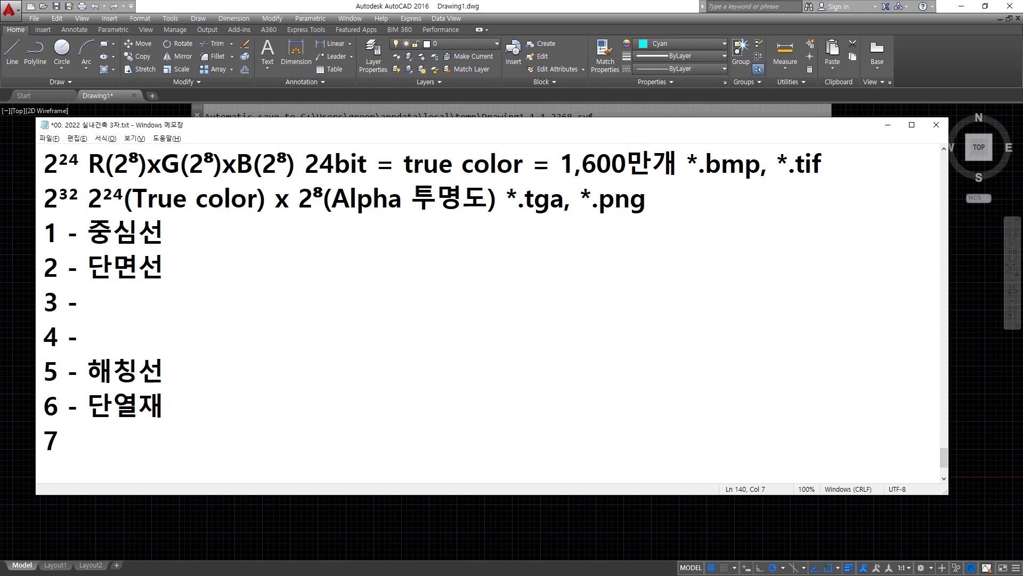
{"action": "key", "text": "Down"}
{"action": "type", "text": "- 입면선"}
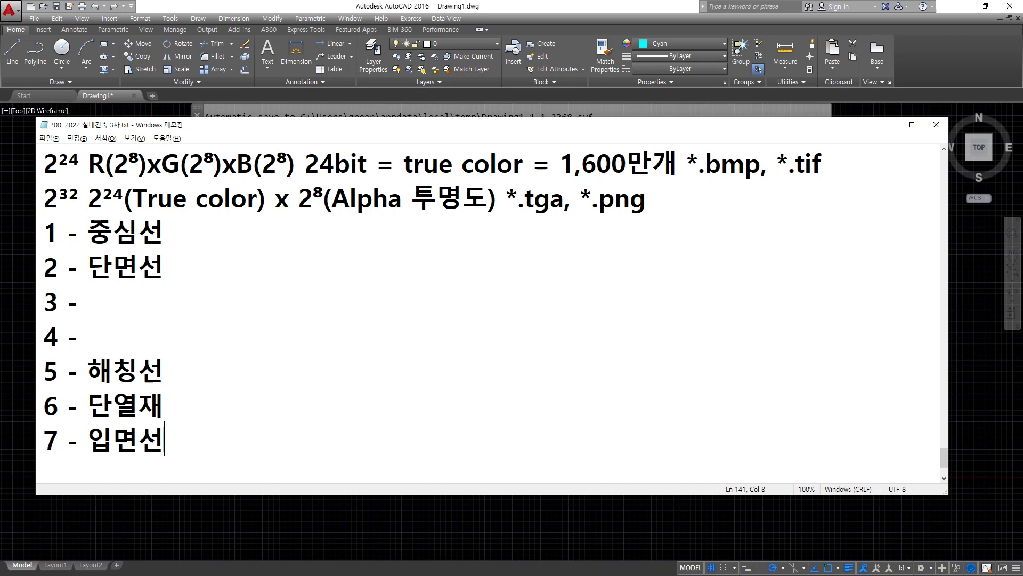
{"action": "key", "text": "Up"}
{"action": "key", "text": "Up"}
{"action": "key", "text": "Up"}
{"action": "key", "text": "Up"}
{"action": "type", "text": "마감선"}
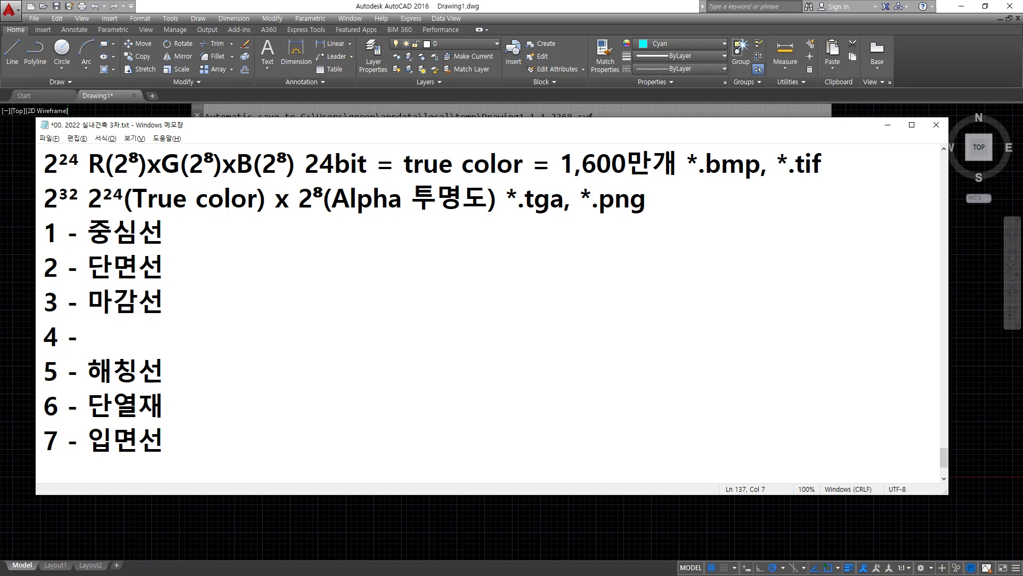
{"action": "key", "text": "Down"}
{"action": "type", "text": "ㄱ"}
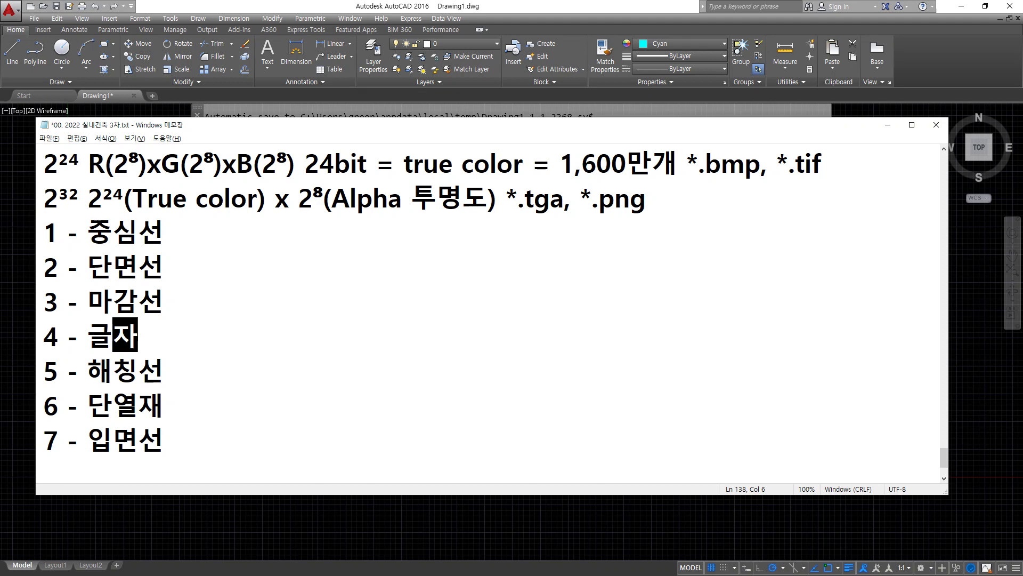
{"action": "key", "text": "BackSpace"}
{"action": "key", "text": "BackSpace"}
{"action": "key", "text": "Up"}
{"action": "key", "text": "shift+End"}
{"action": "key", "text": "Delete"}
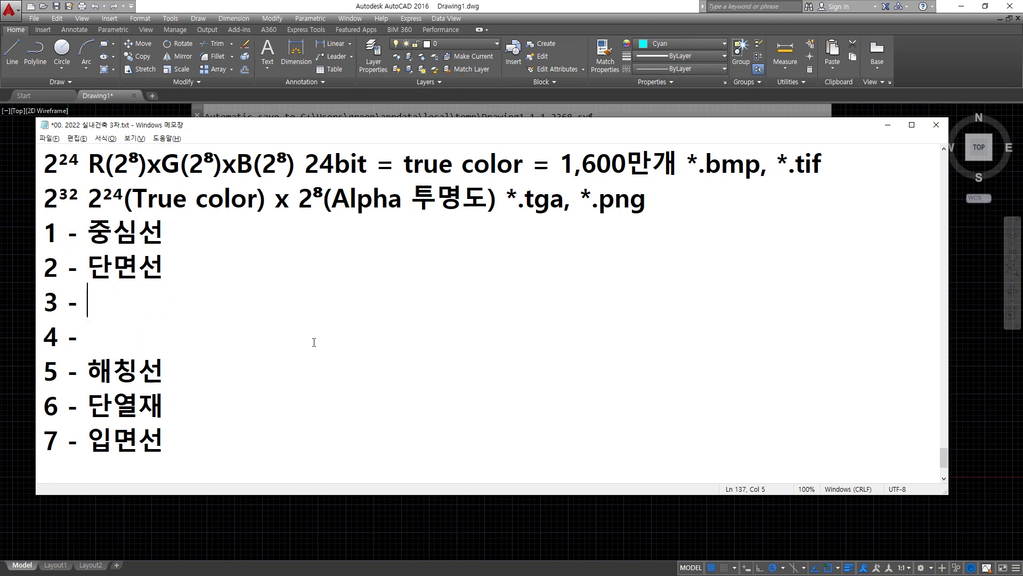
Step: Append ", 마감선" after 해칭선 on line 5
{"action": "key", "text": "Down"}
{"action": "key", "text": "Down"}
{"action": "key", "text": "End"}
{"action": "type", "text": ", 마감선"}
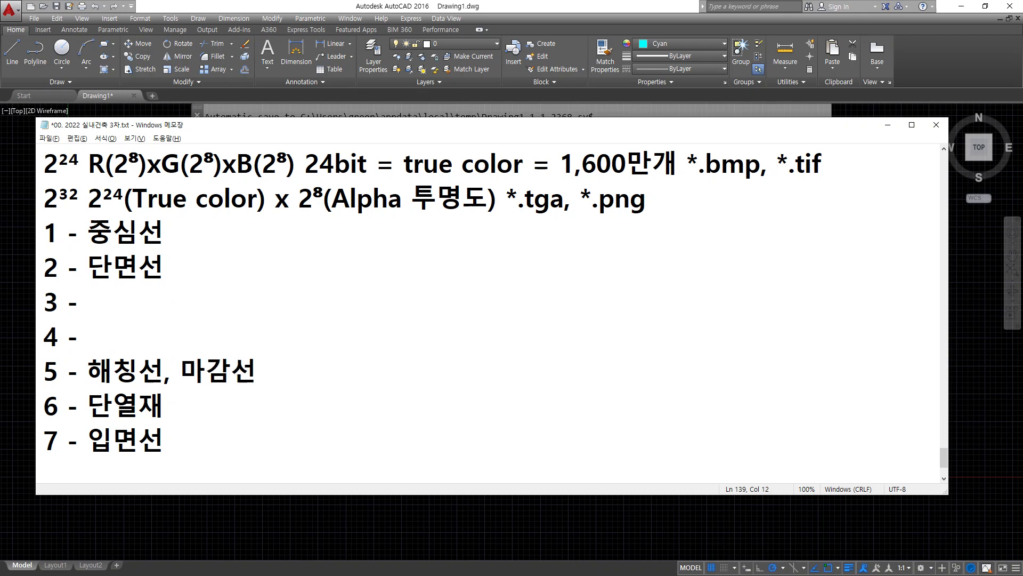
Step: Label number 3 as "글자" and number 4 as "가구" after their dashes
{"action": "key", "text": "Up"}
{"action": "key", "text": "Up"}
{"action": "type", "text": "글자"}
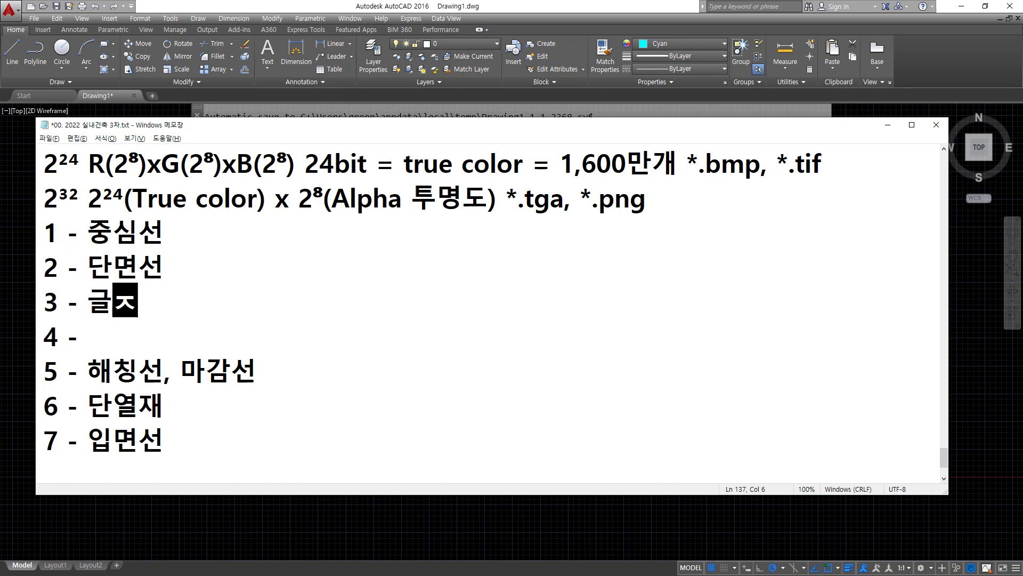
{"action": "key", "text": "Down"}
{"action": "type", "text": "가구"}
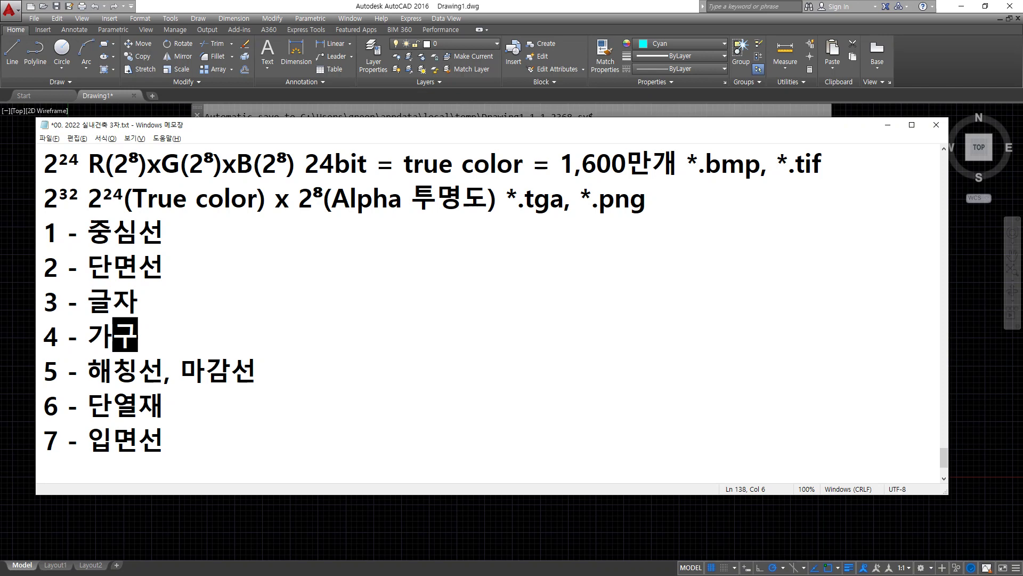
Step: Add the line thickness 0.1mm after 중심선 and 0.3mm after 단면선
{"action": "key", "text": "Up"}
{"action": "key", "text": "Up"}
{"action": "key", "text": "Up"}
{"action": "key", "text": "Right"}
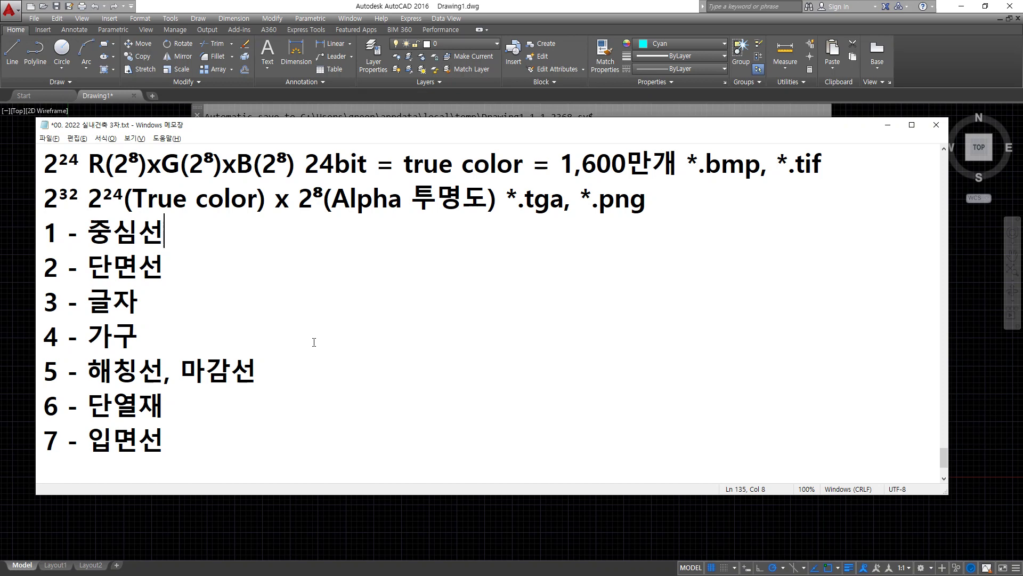
{"action": "type", "text": "0.1mm"}
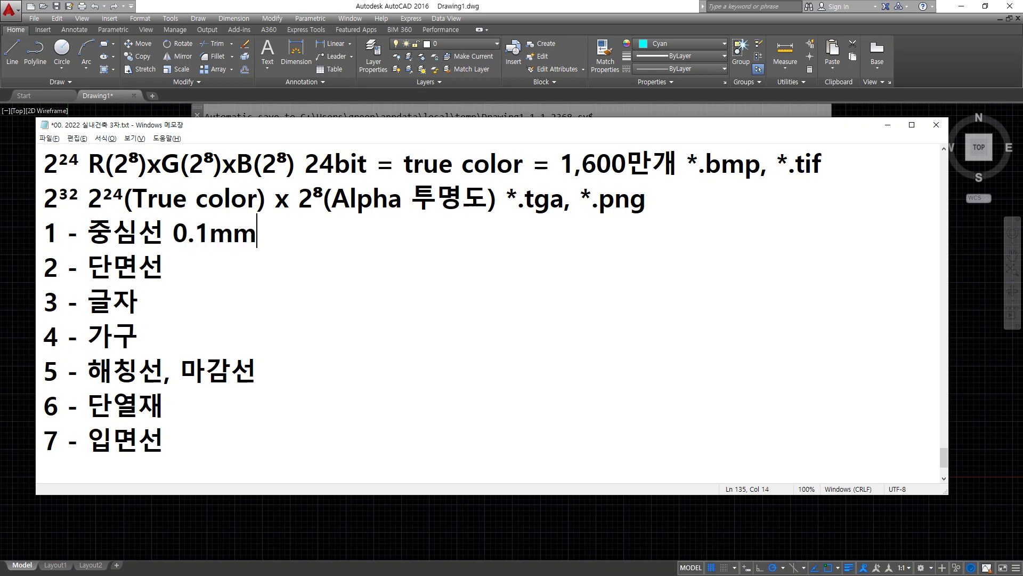
{"action": "key", "text": "Down"}
{"action": "type", "text": "0.3mm"}
Step: Add the line thickness 0.2mm after both 글자 and 가구
{"action": "key", "text": "Down"}
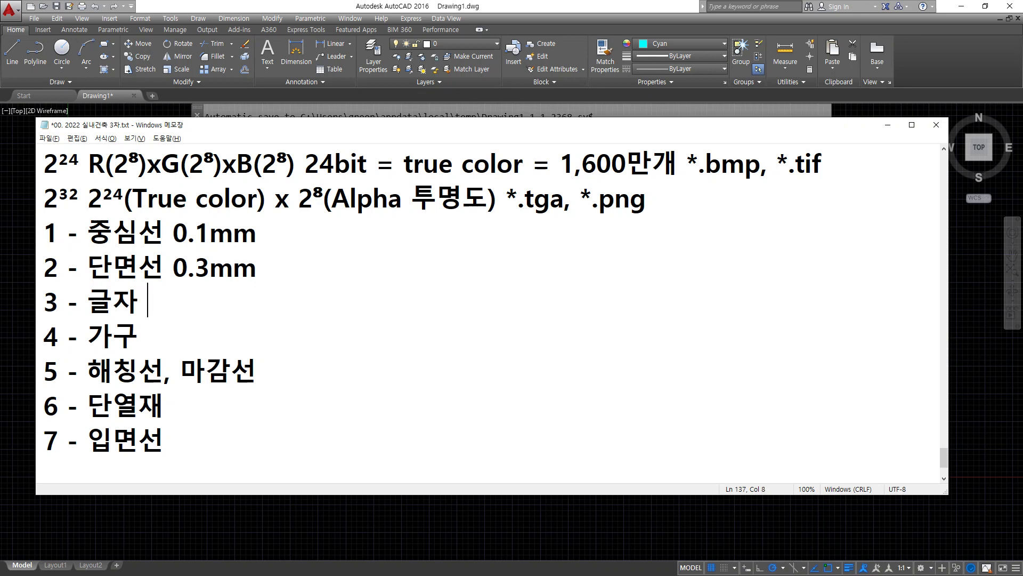
{"action": "type", "text": "0.2mm"}
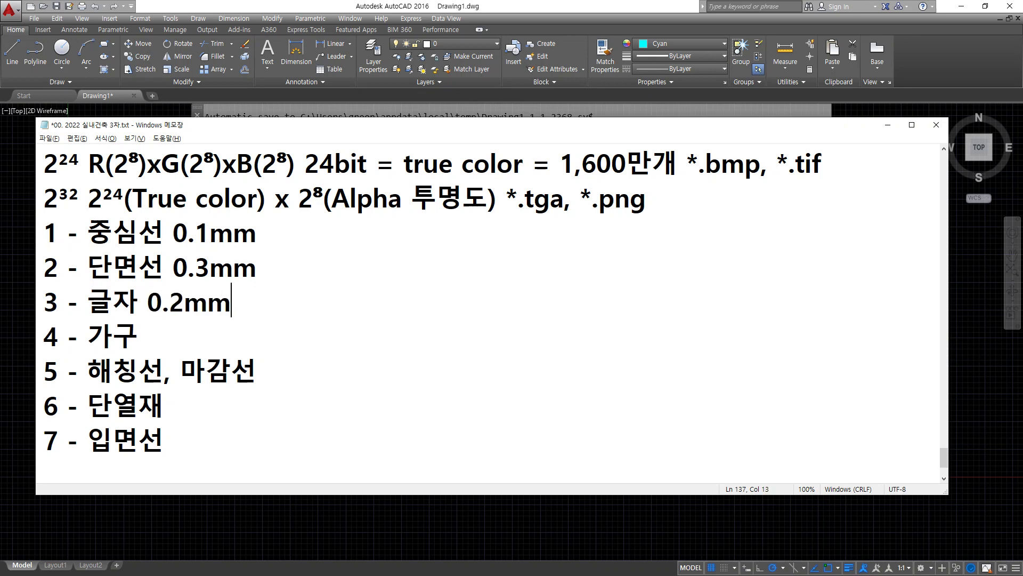
{"action": "key", "text": "Down"}
{"action": "type", "text": "0.2"}
{"action": "type", "text": ",,"}
{"action": "key", "text": "BackSpace"}
{"action": "key", "text": "BackSpace"}
{"action": "type", "text": "mm"}
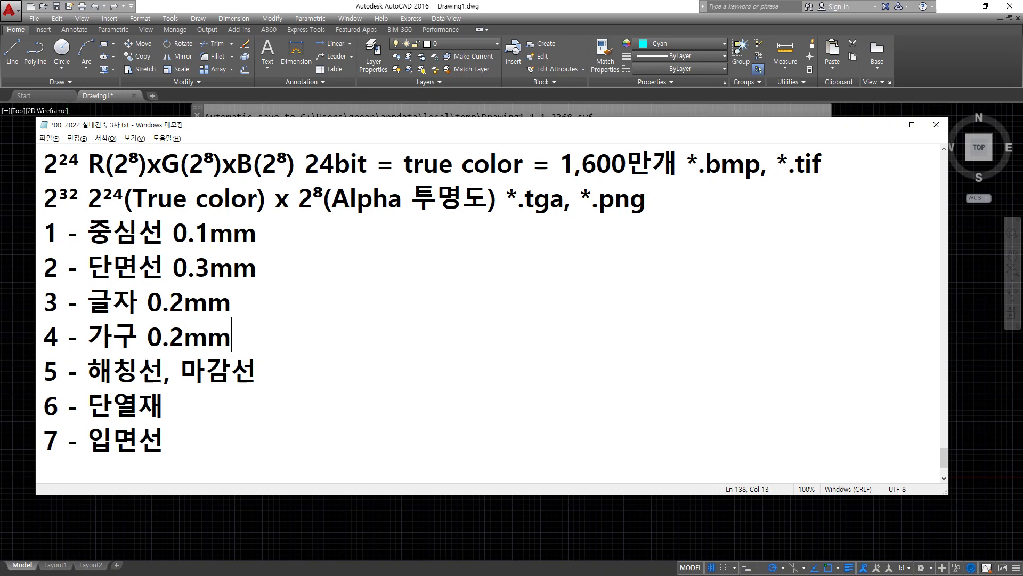
Step: Add the thickness 0.1mm to the 해칭선, 마감선 line and the 단열재 line, and 0.2mm after 입면선
{"action": "key", "text": "Down"}
{"action": "type", "text": "0.1mm"}
{"action": "key", "text": "Down"}
{"action": "type", "text": "0"}
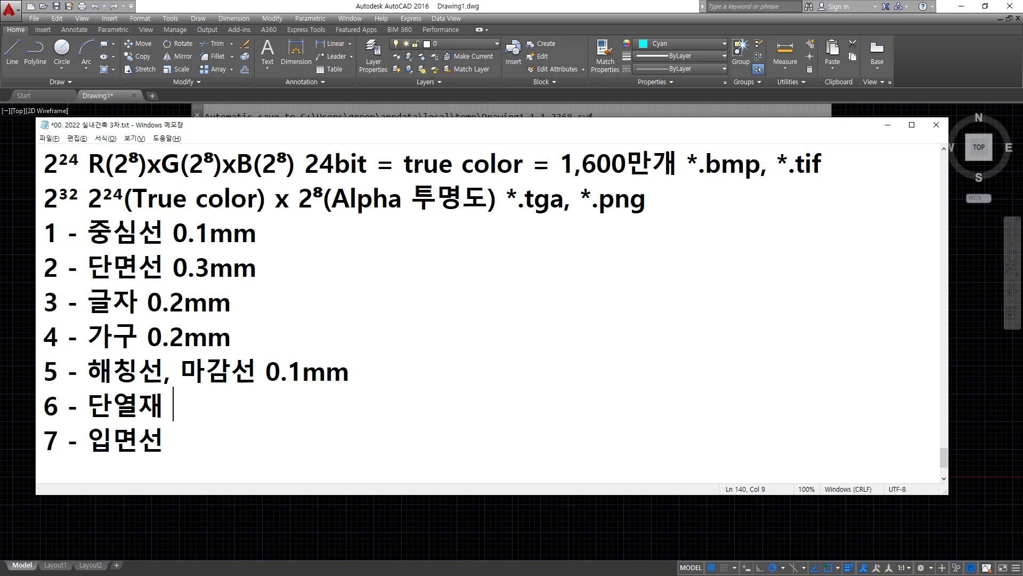
{"action": "type", "text": ".1mm"}
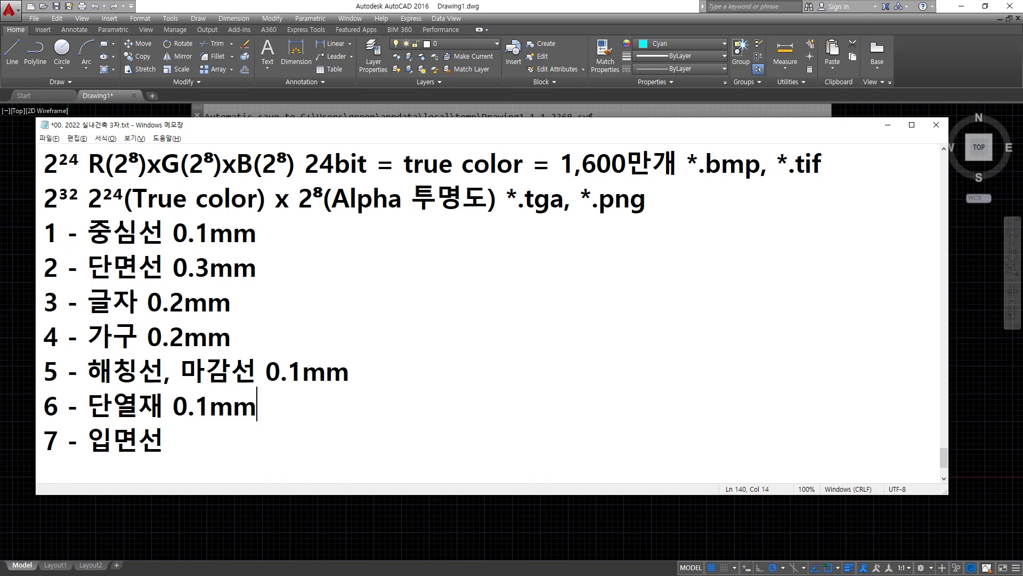
{"action": "key", "text": "Down"}
{"action": "type", "text": "0.2mm"}
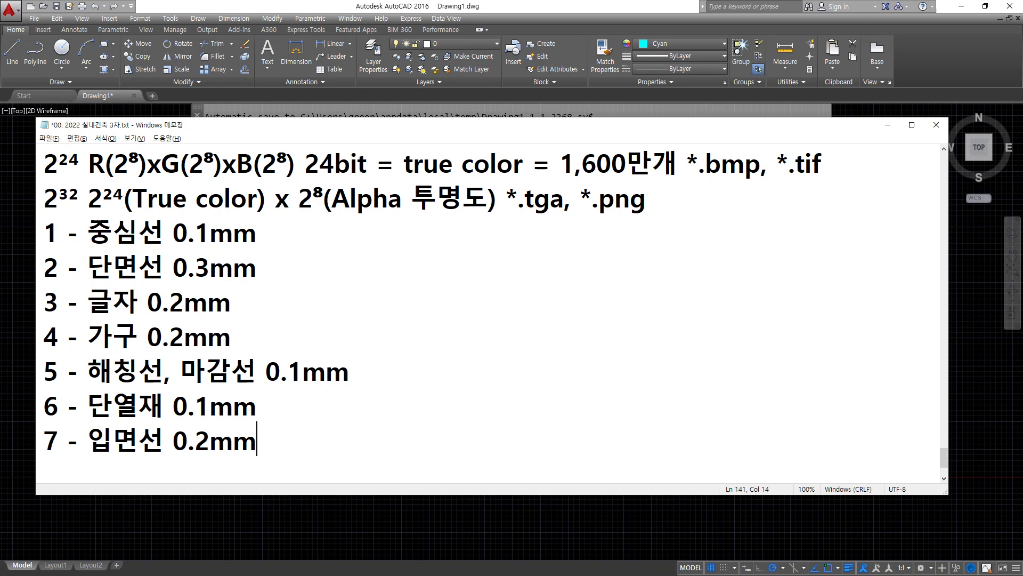
Step: Start a second thickness column with 0.1 on the 중심선 line and 0.5 on the 단면선 line
{"action": "key", "text": "Up"}
{"action": "key", "text": "Up"}
{"action": "key", "text": "Up"}
{"action": "key", "text": "Up"}
{"action": "key", "text": "Up"}
{"action": "key", "text": "Up"}
{"action": "type", "text": "0.1"}
{"action": "key", "text": "Down"}
{"action": "type", "text": "0.5"}
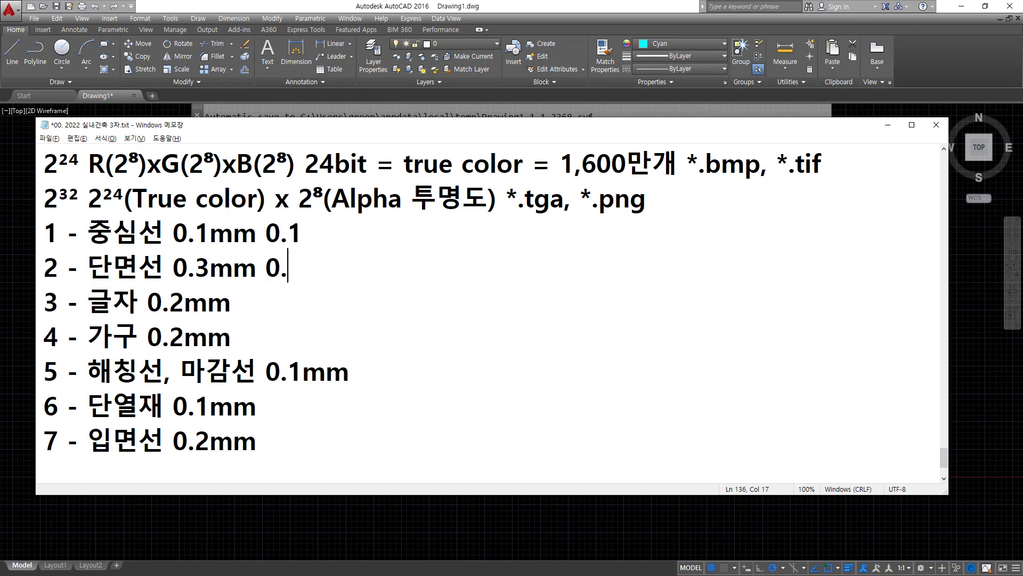
Step: Add 0.3 as the second thickness on the 글자 line, spaced to line up with the values above
{"action": "key", "text": "Down"}
{"action": "key", "text": "Down"}
{"action": "key", "text": "Up"}
{"action": "type", "text": "0.3"}
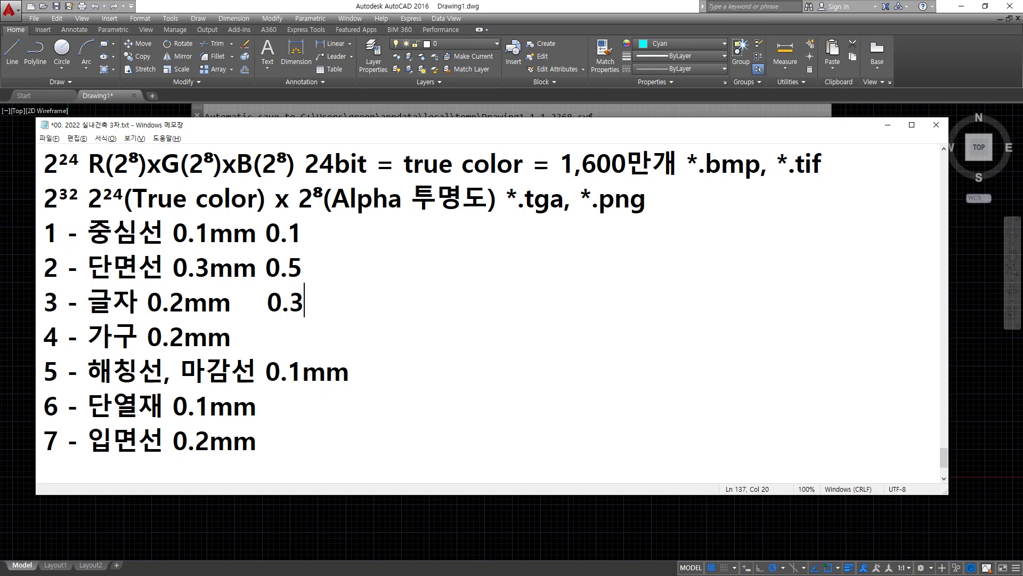
Step: Set the second thickness to 0.4 on the 단면선 line and 0.2 on the 중심선 line
{"action": "key", "text": "Up"}
{"action": "key", "text": "BackSpace"}
{"action": "type", "text": "4"}
{"action": "key", "text": "Up"}
{"action": "key", "text": "BackSpace"}
{"action": "type", "text": "2"}
Step: Remove the second thickness values and their extra spacing from the 글자, 단면선 and 중심선 lines
{"action": "key", "text": "Down"}
{"action": "key", "text": "Down"}
{"action": "key", "text": "BackSpace"}
{"action": "key", "text": "BackSpace"}
{"action": "key", "text": "BackSpace"}
{"action": "key", "text": "BackSpace"}
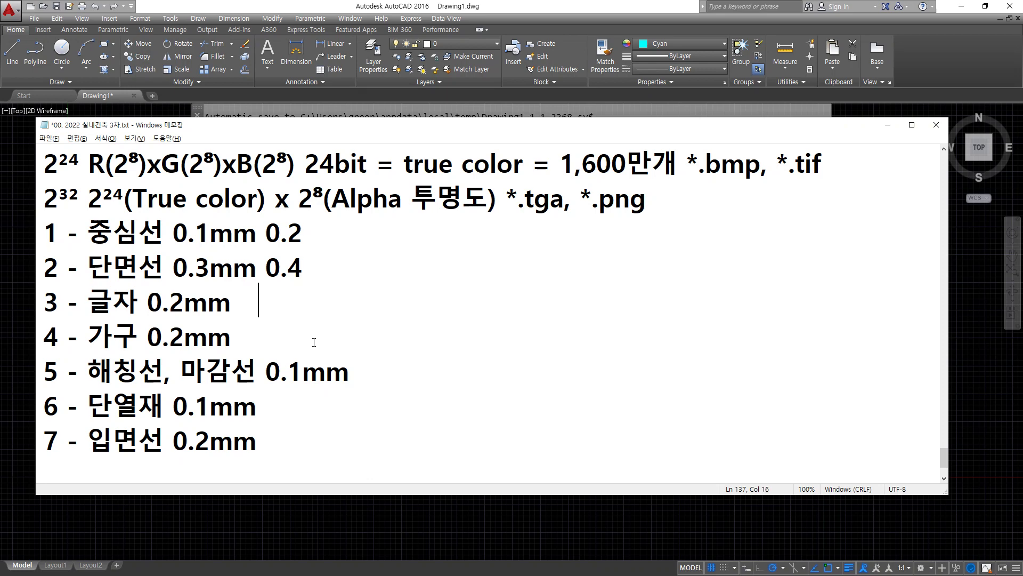
{"action": "key", "text": "Delete"}
{"action": "key", "text": "Delete"}
{"action": "key", "text": "Delete"}
{"action": "key", "text": "Delete"}
{"action": "key", "text": "Up"}
{"action": "key", "text": "Delete"}
{"action": "key", "text": "Delete"}
{"action": "key", "text": "Delete"}
{"action": "key", "text": "Delete"}
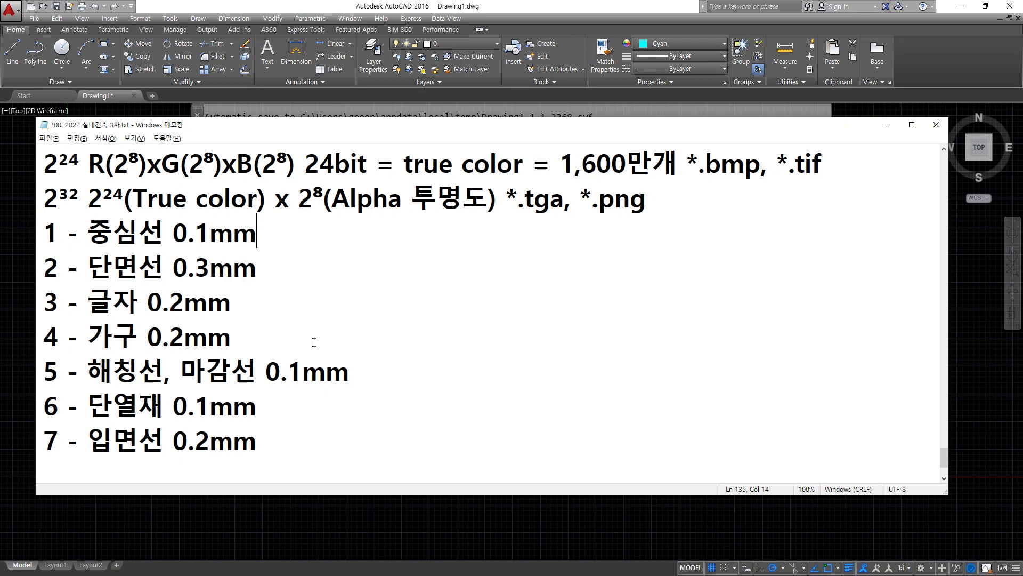
Step: Insert the colour name red after number 1 and yello after number 2
{"action": "key", "text": "Home"}
{"action": "key", "text": "Right"}
{"action": "type", "text": "red"}
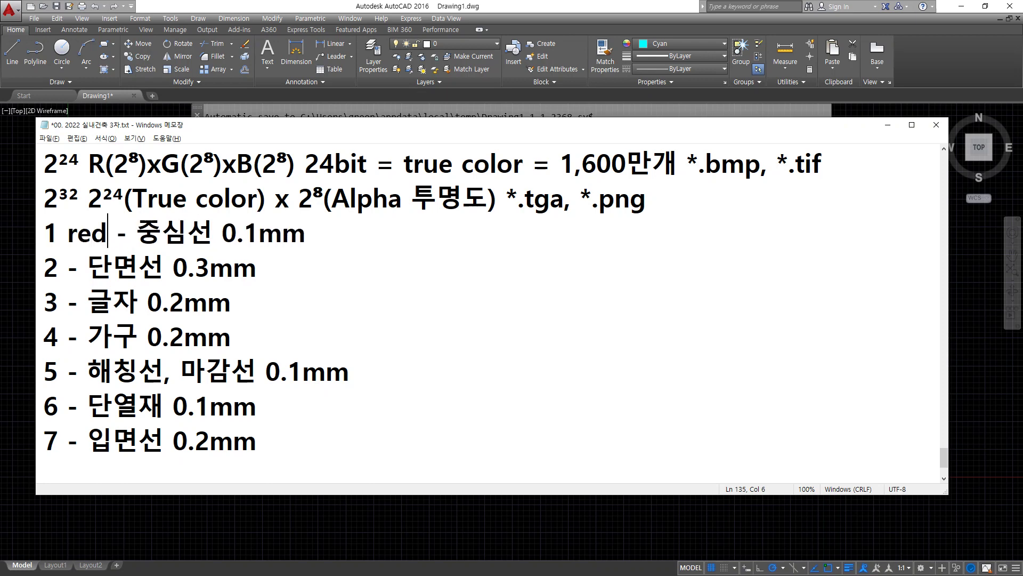
{"action": "key", "text": "Down"}
{"action": "key", "text": "Left"}
{"action": "key", "text": "Left"}
{"action": "type", "text": "yello"}
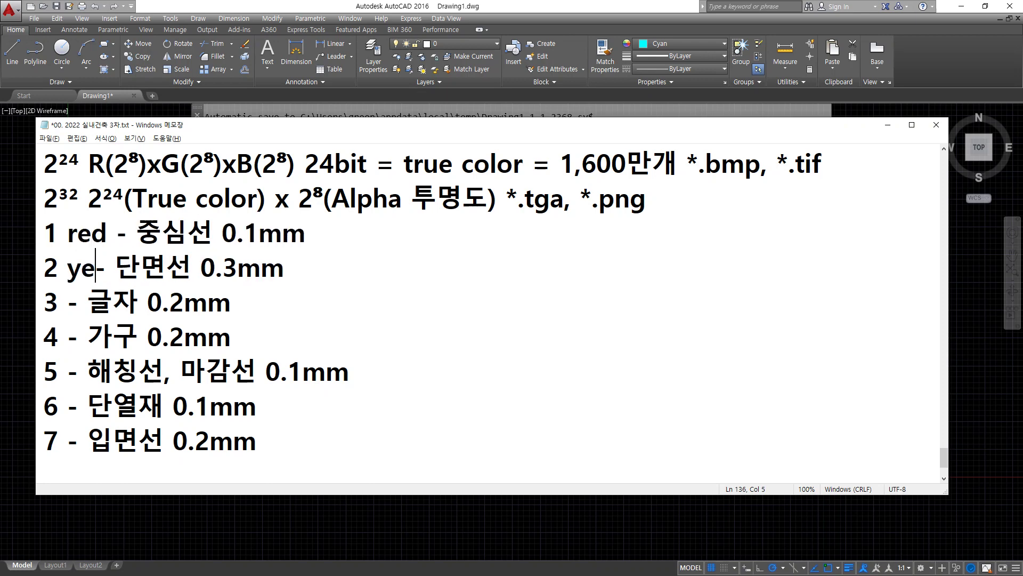
Step: Insert the colour name green after number 3 and cyan after number 4
{"action": "key", "text": "Down"}
{"action": "key", "text": "Left"}
{"action": "key", "text": "Left"}
{"action": "key", "text": "Left"}
{"action": "key", "text": "Left"}
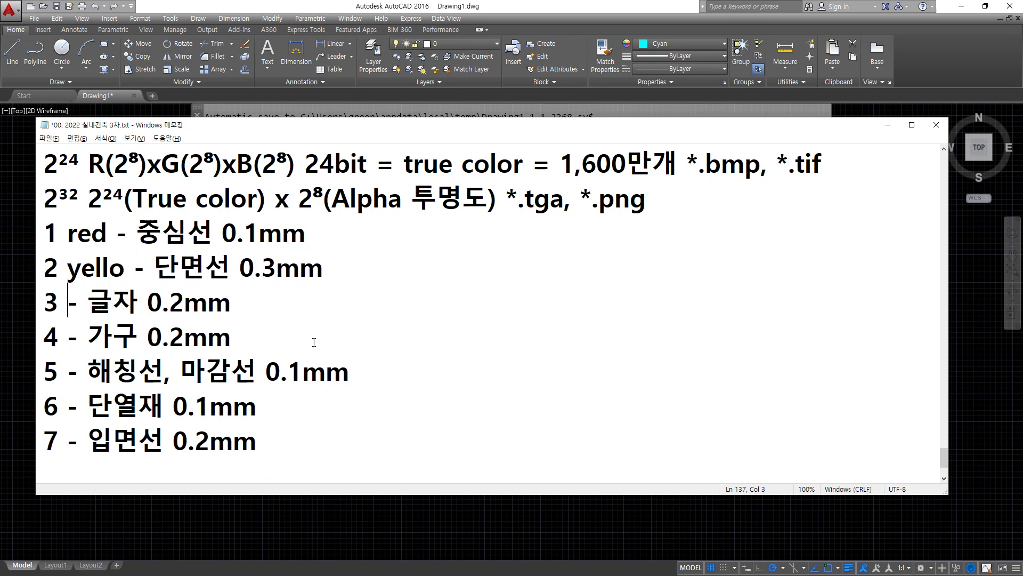
{"action": "type", "text": "green"}
{"action": "key", "text": "Down"}
{"action": "key", "text": "Left"}
{"action": "key", "text": "Left"}
{"action": "key", "text": "Left"}
{"action": "key", "text": "Left"}
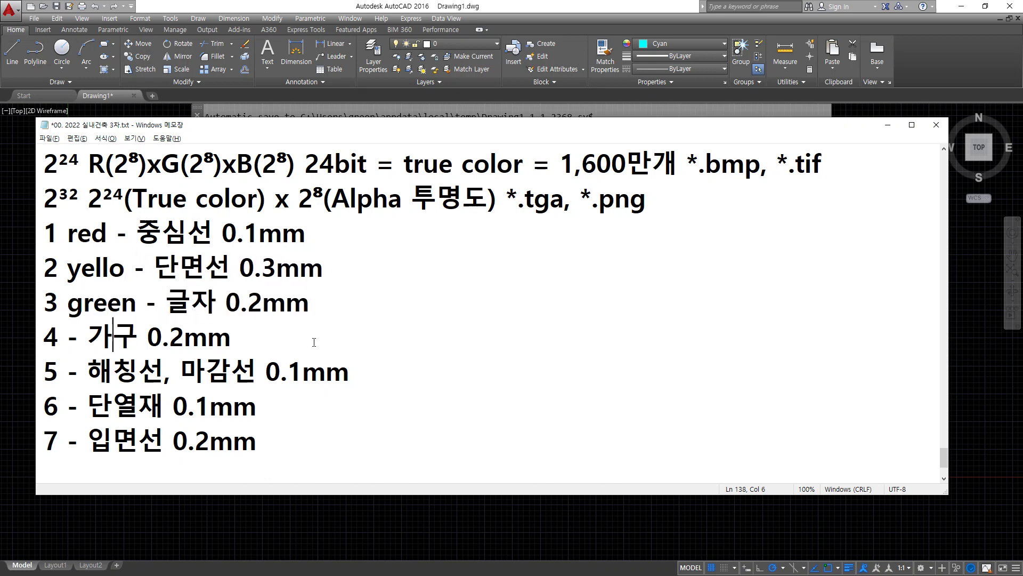
{"action": "type", "text": "cyan"}
Step: Insert the colour name blue after number 5 and magenta after number 6
{"action": "key", "text": "Down"}
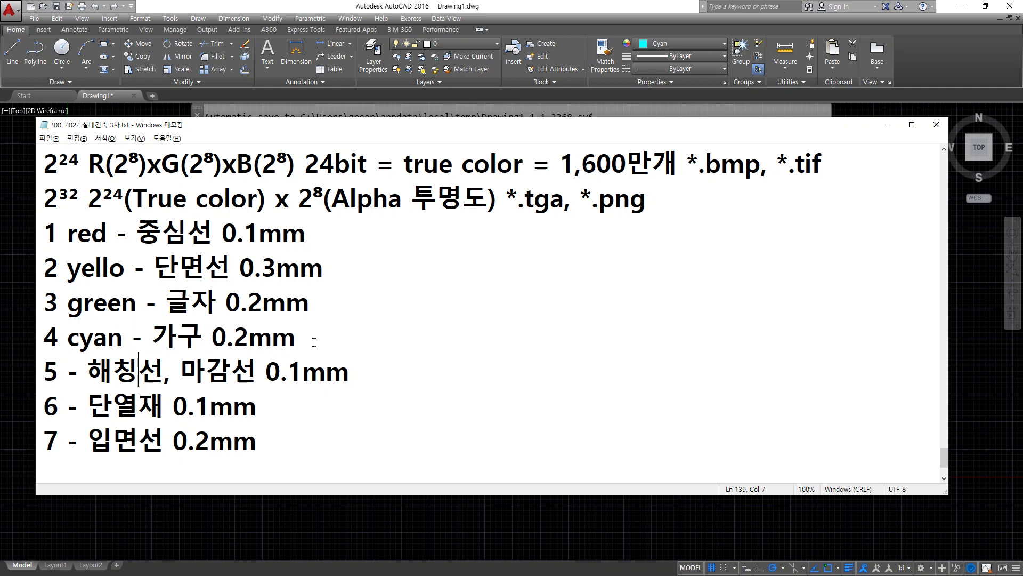
{"action": "key", "text": "Left"}
{"action": "key", "text": "Left"}
{"action": "key", "text": "Left"}
{"action": "key", "text": "Left"}
{"action": "type", "text": "blue"}
{"action": "key", "text": "Down"}
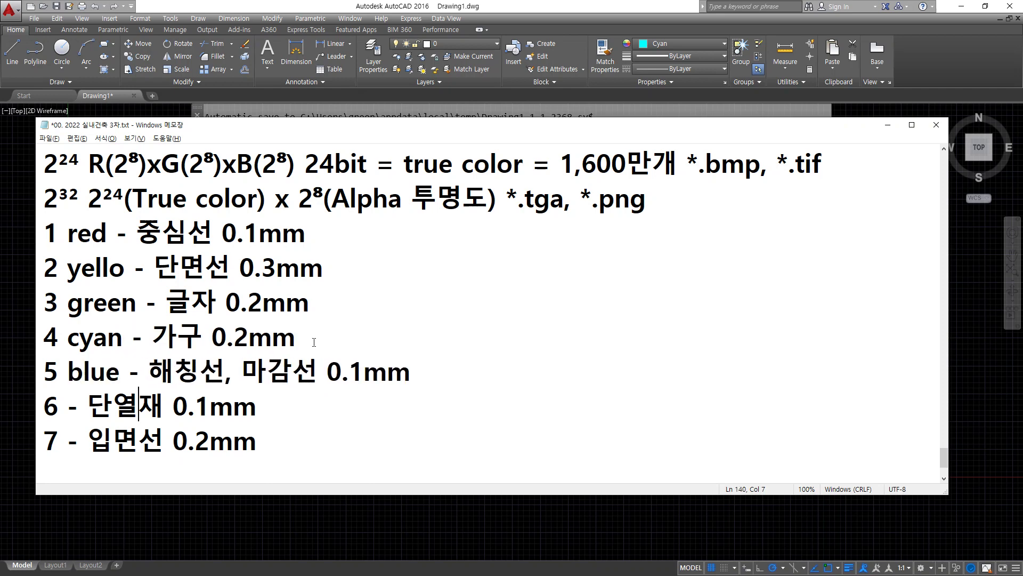
{"action": "key", "text": "Left"}
{"action": "key", "text": "Left"}
{"action": "key", "text": "Left"}
{"action": "key", "text": "Left"}
{"action": "type", "text": "ma"}
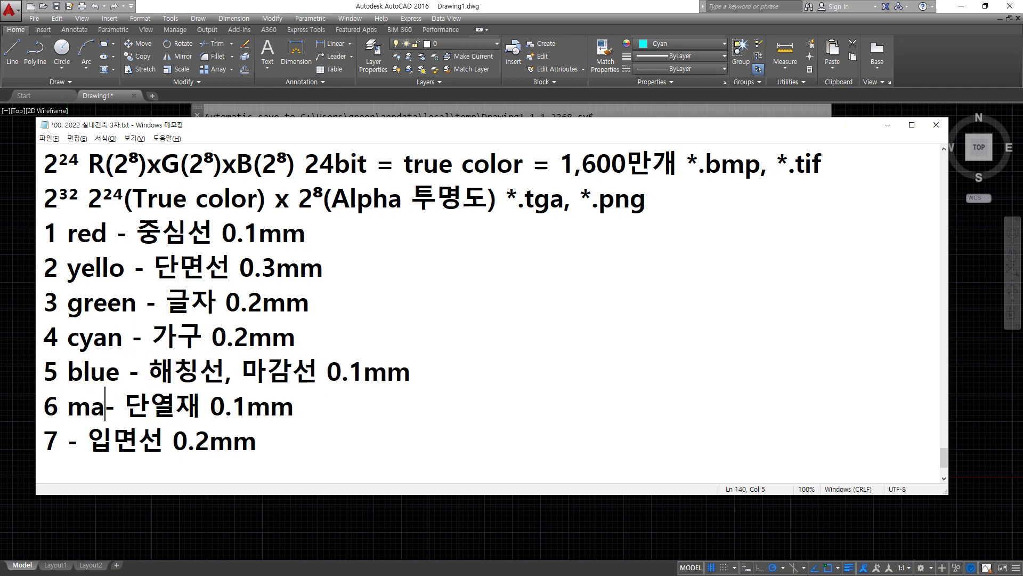
{"action": "type", "text": "genta"}
Step: Insert the colour name white after number 7 on the 입면선 line
{"action": "key", "text": "Down"}
{"action": "key", "text": "Left"}
{"action": "key", "text": "Left"}
{"action": "key", "text": "Left"}
{"action": "key", "text": "Left"}
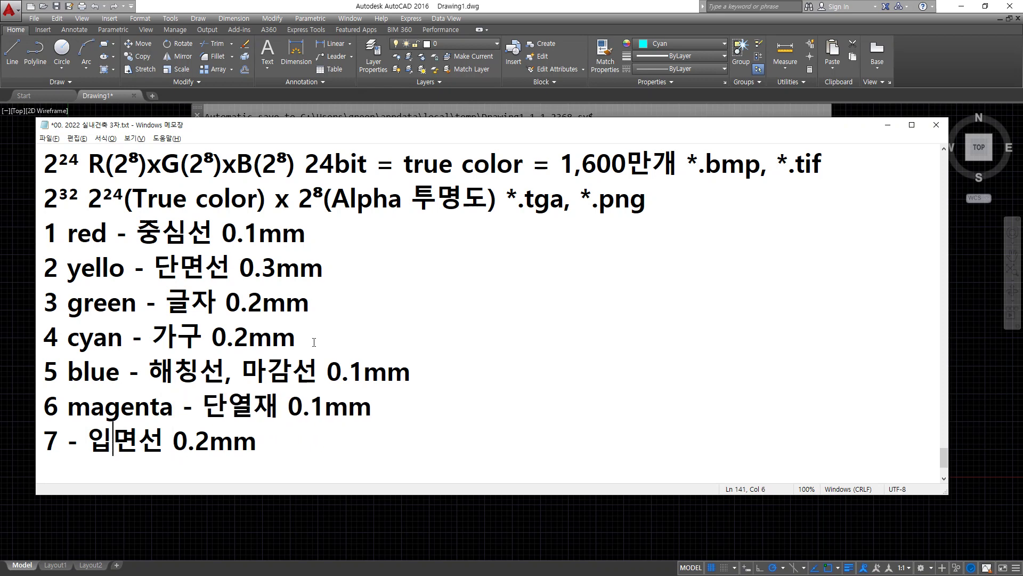
{"action": "key", "text": "Left"}
{"action": "key", "text": "Left"}
{"action": "key", "text": "Left"}
{"action": "type", "text": "white"}
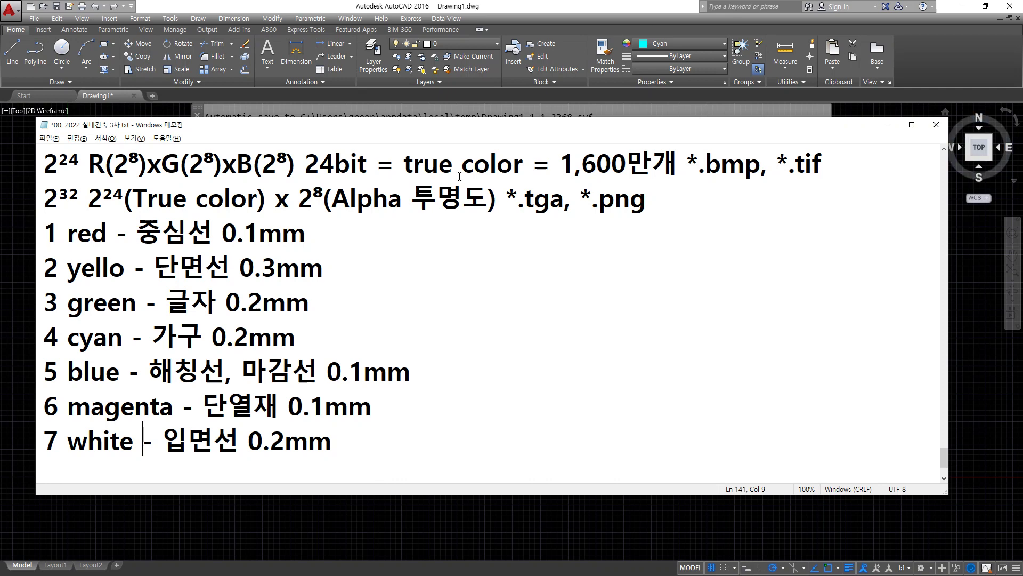
Step: Start a list under the LineType(선종류) heading with the entries 실선 and 파선 on separate lines
{"action": "scroll", "coordinate": [540, 502], "scroll_direction": "up", "scroll_amount": 3}
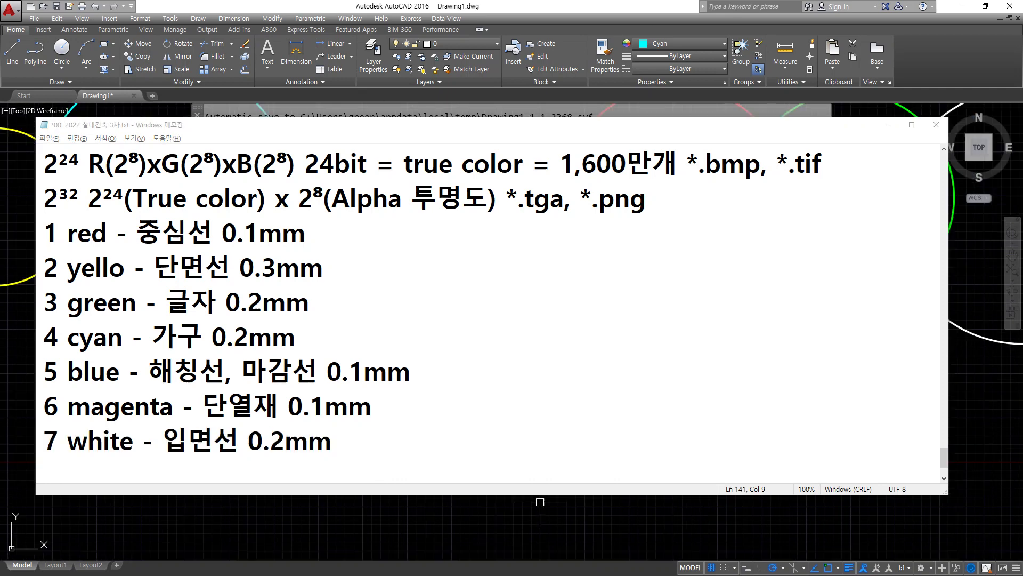
{"action": "scroll", "coordinate": [330, 257], "scroll_direction": "down", "scroll_amount": 1}
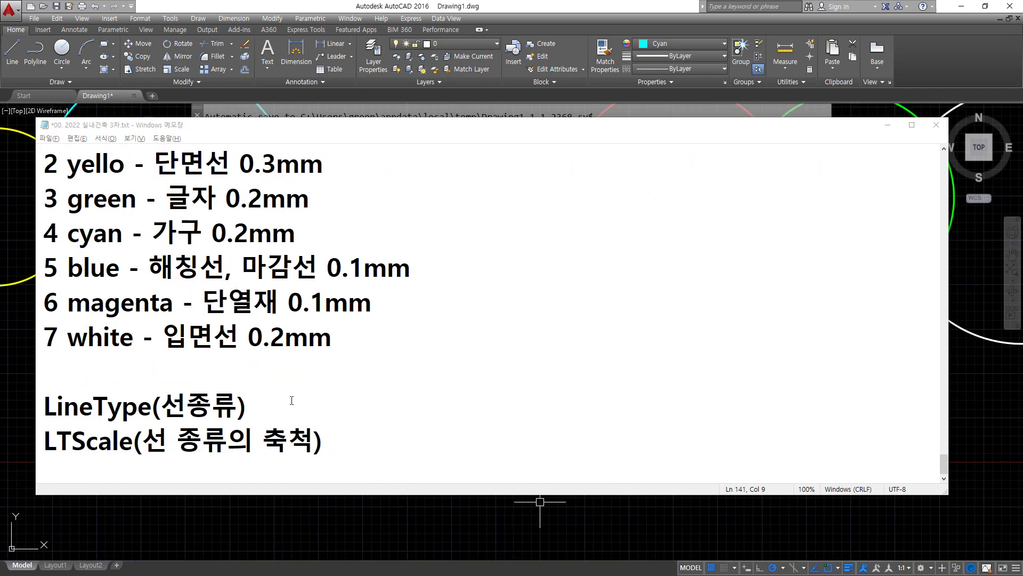
{"action": "left_click", "coordinate": [292, 401]}
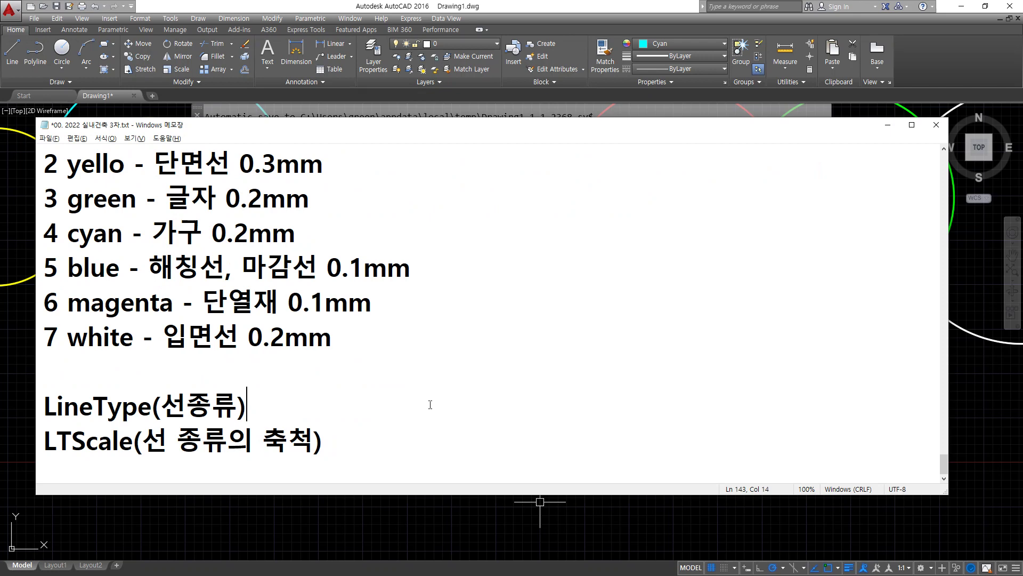
{"action": "key", "text": "Return"}
{"action": "type", "text": "tl"}
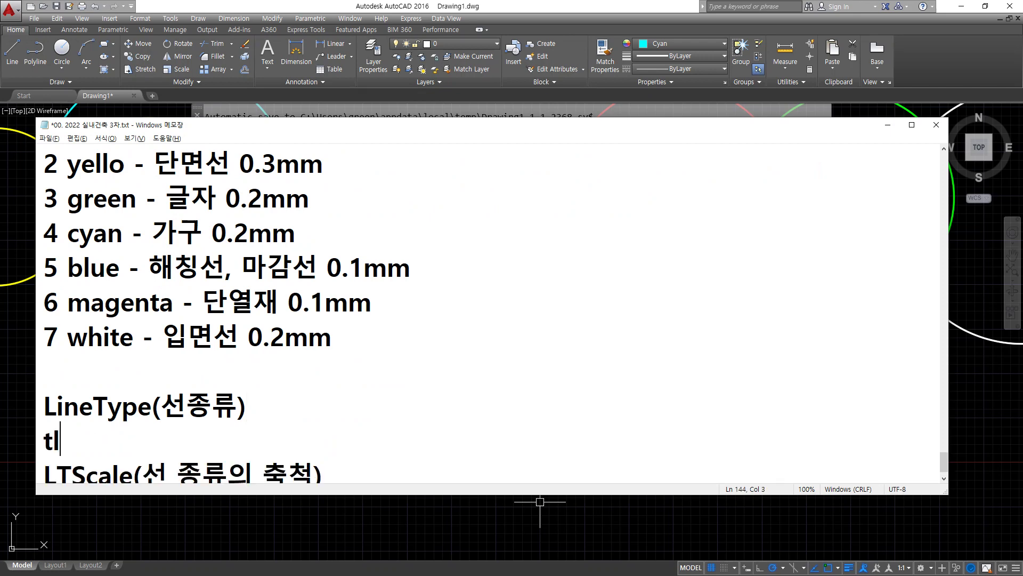
{"action": "key", "text": "BackSpace"}
{"action": "key", "text": "BackSpace"}
{"action": "key", "text": "Hangul"}
{"action": "type", "text": "실선"}
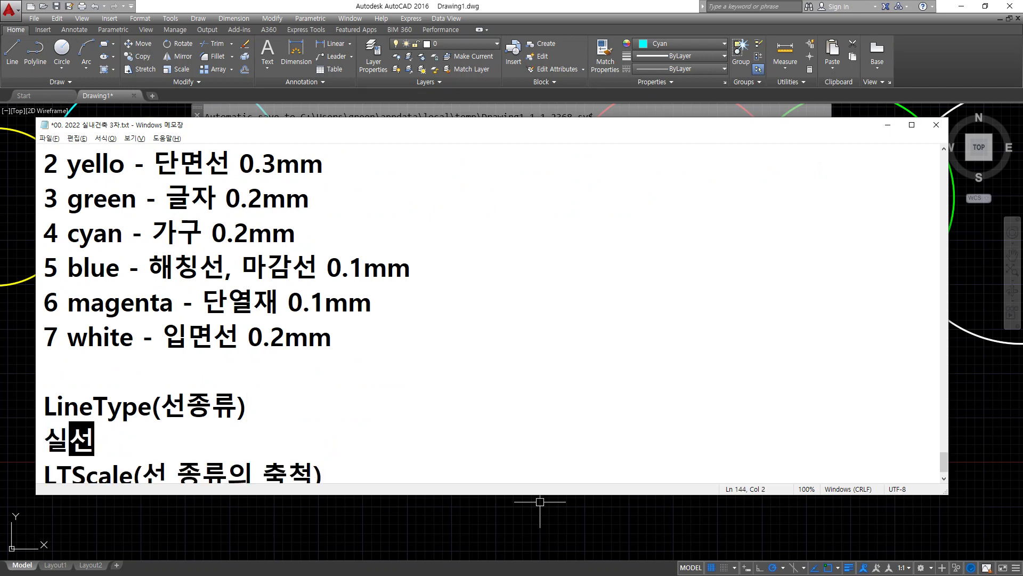
{"action": "key", "text": "Return"}
{"action": "type", "text": "파선"}
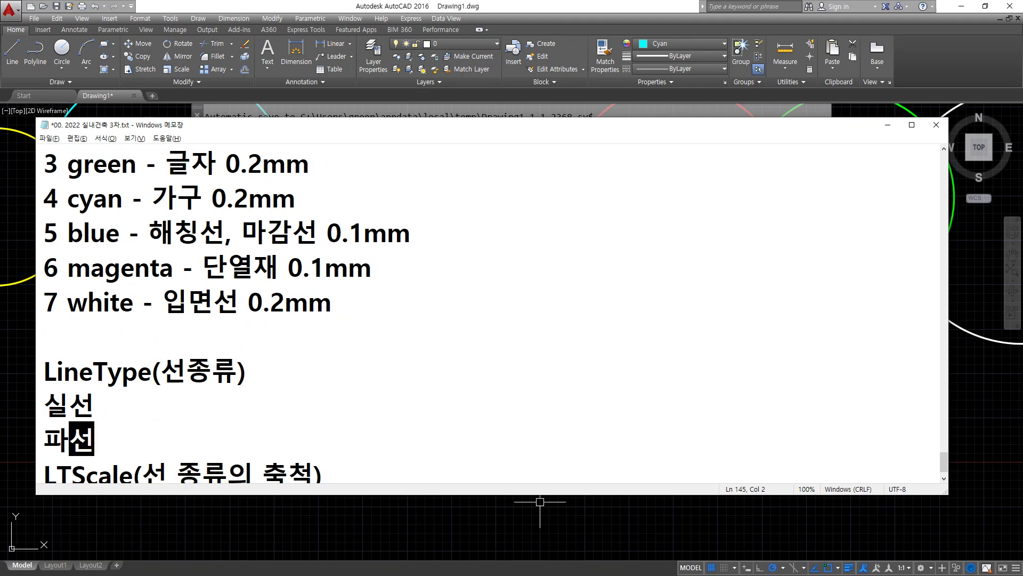
Step: Add 일점쇄선 and 이점쇄선 as separate lines below 파선
{"action": "key", "text": "Return"}
{"action": "type", "text": "일점쇄"}
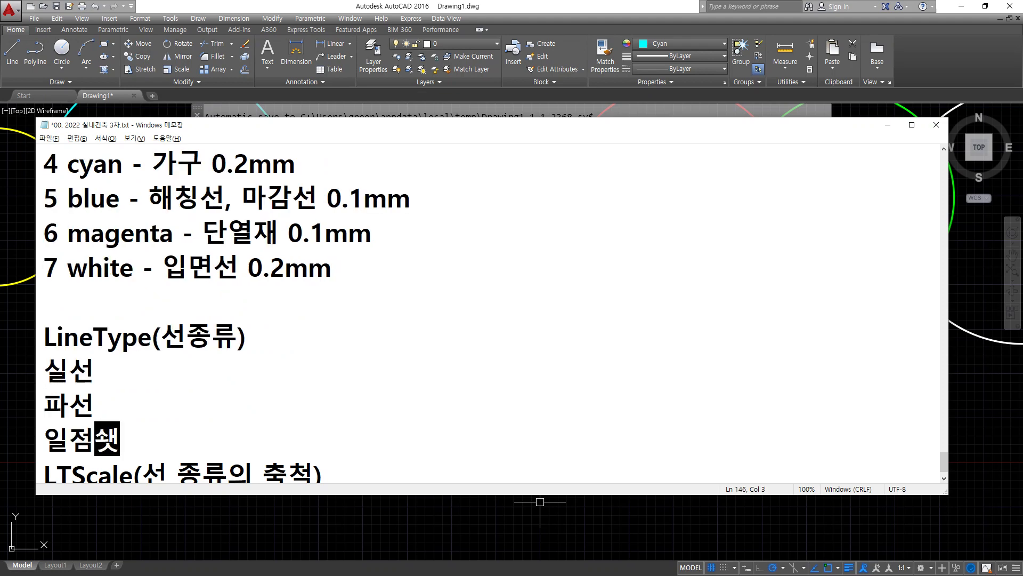
{"action": "type", "text": "선"}
{"action": "key", "text": "Return"}
{"action": "type", "text": "이점쇄"}
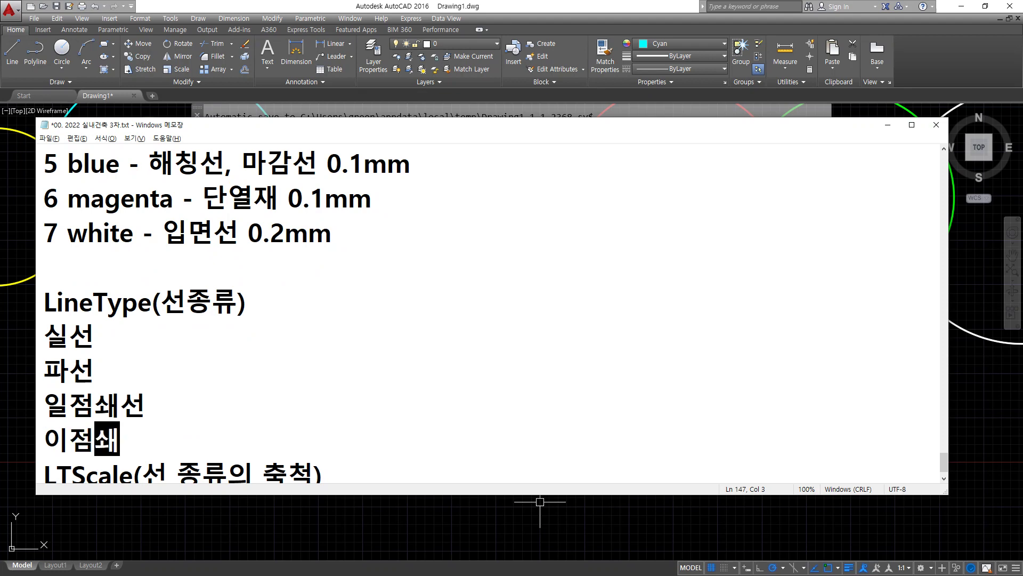
{"action": "type", "text": "선"}
Step: Change the 실선 entry to 가는실선 and add 굵은실선 on a new line below it
{"action": "key", "text": "Up"}
{"action": "key", "text": "Up"}
{"action": "key", "text": "Up"}
{"action": "key", "text": "Home"}
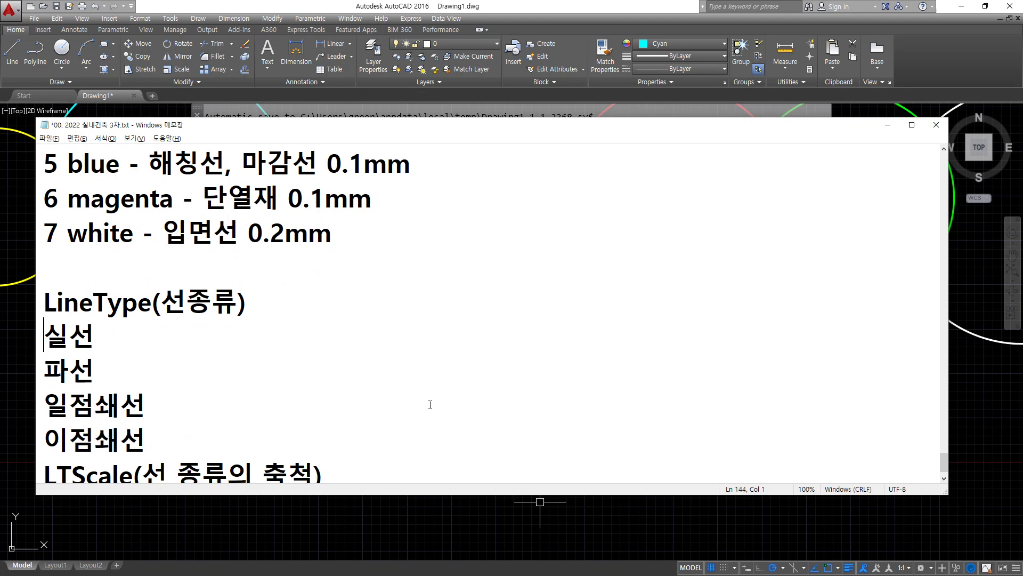
{"action": "type", "text": "가는"}
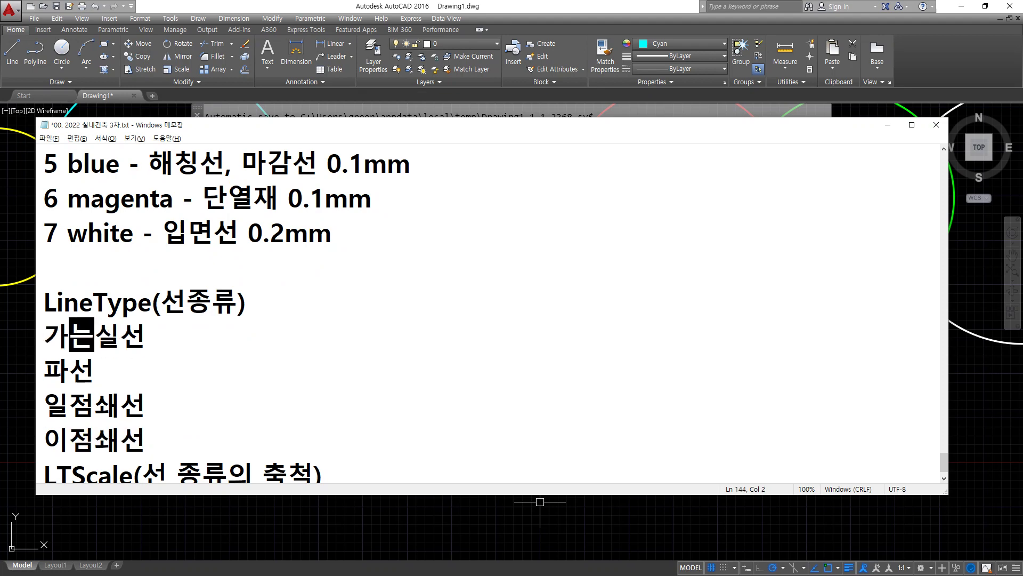
{"action": "key", "text": "End"}
{"action": "key", "text": "Return"}
{"action": "type", "text": "굵"}
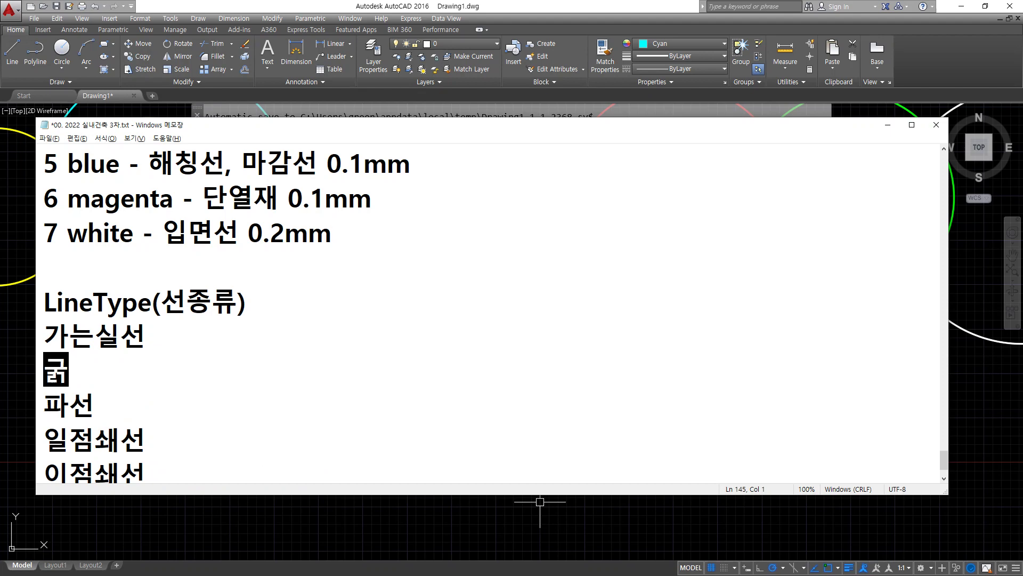
{"action": "type", "text": "은실선"}
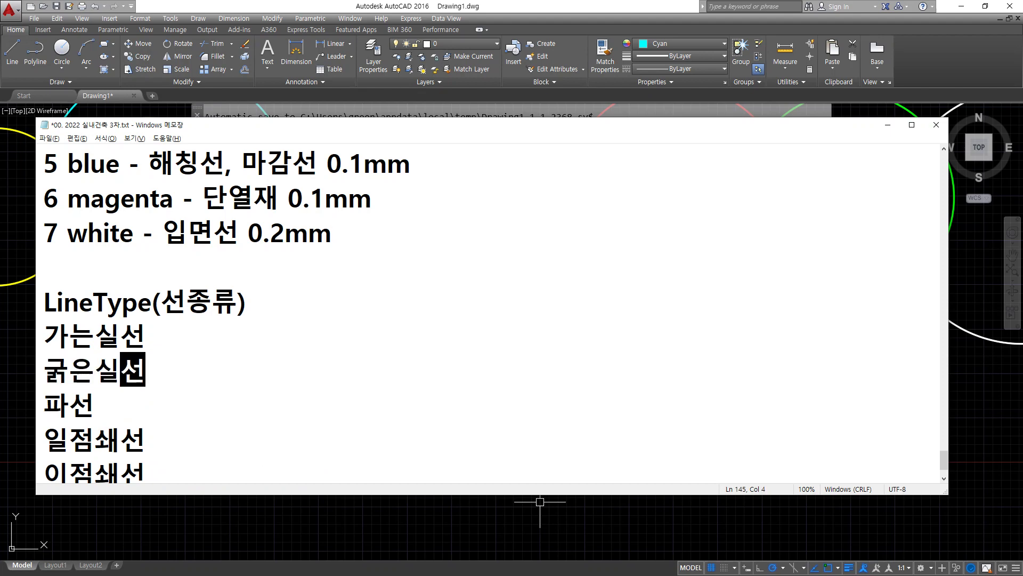
Step: Insert a blank line between the 이점쇄선 entry and the LTScale heading
{"action": "key", "text": "Down"}
{"action": "key", "text": "Down"}
{"action": "key", "text": "Down"}
{"action": "key", "text": "End"}
{"action": "key", "text": "Return"}
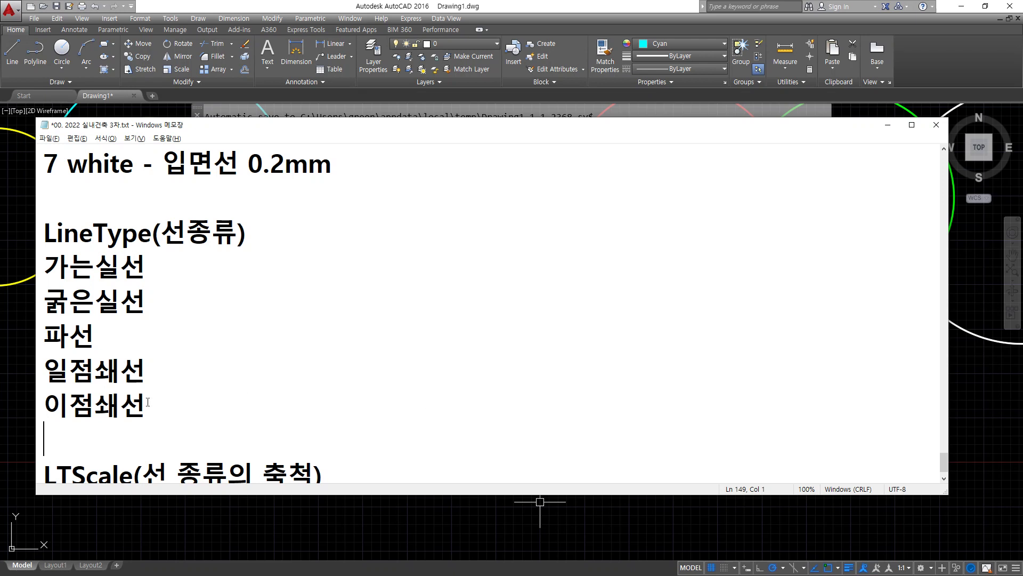
Step: Add "0.1 치수선, 지시선, 해칭선...." after 가는실선
{"action": "left_click", "coordinate": [286, 268]}
{"action": "type", "text": "0.1 치수선, 지싯"}
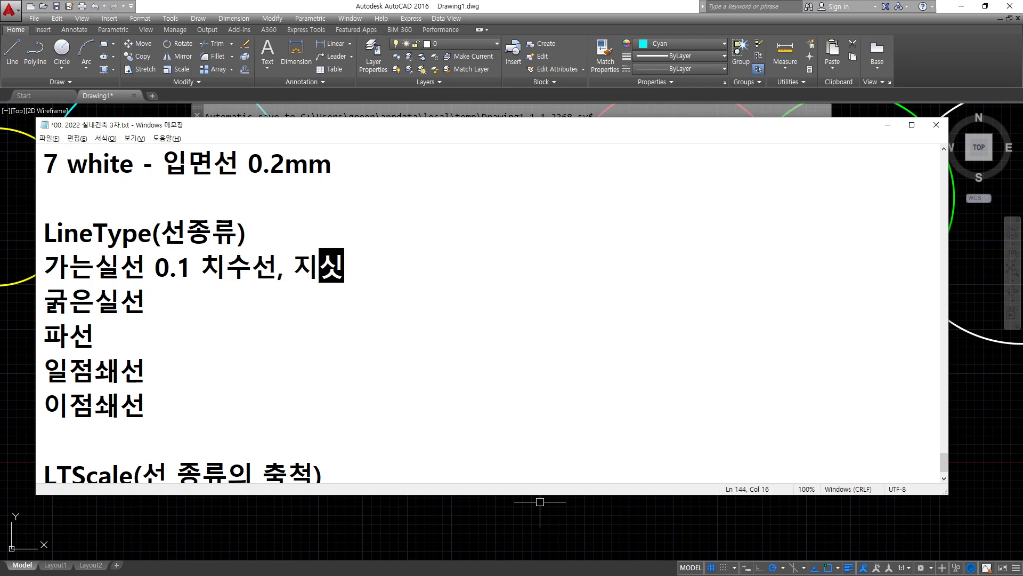
{"action": "type", "text": "선, 해"}
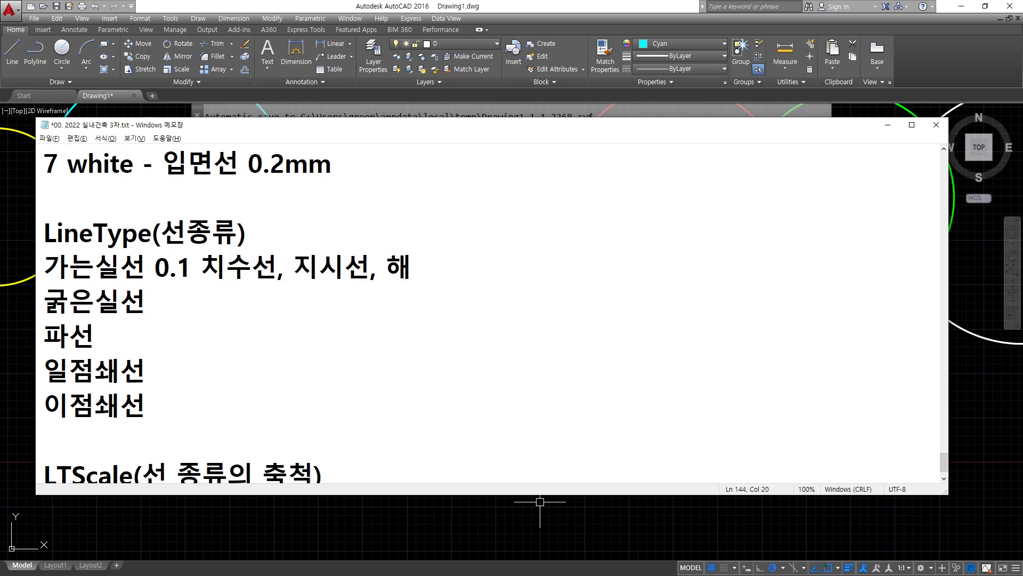
{"action": "type", "text": "칭선...."}
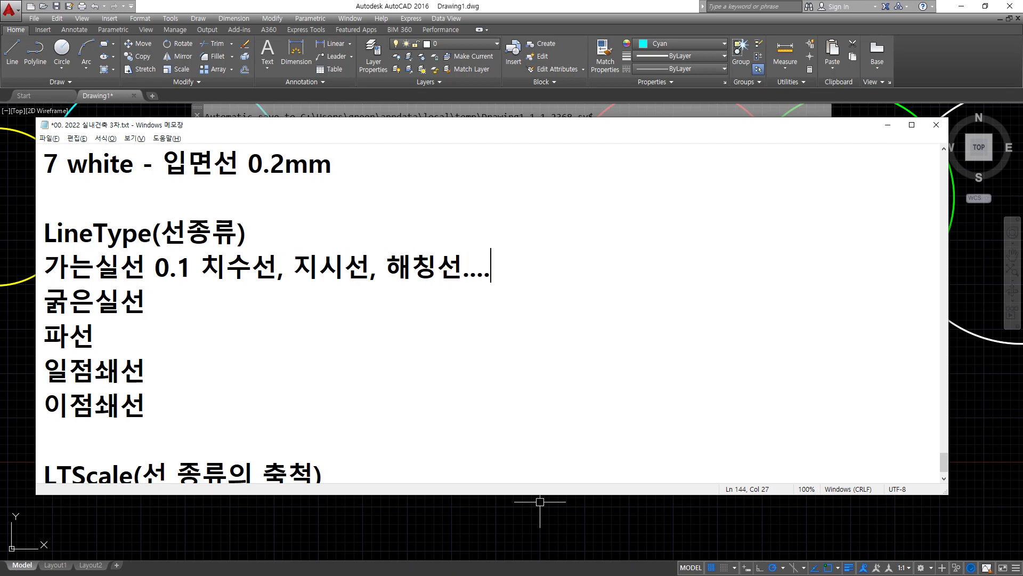
Step: Add "0.3 단면선 / 0.2 입면선" after 굵은실선
{"action": "key", "text": "Down"}
{"action": "type", "text": "0.3 단면선"}
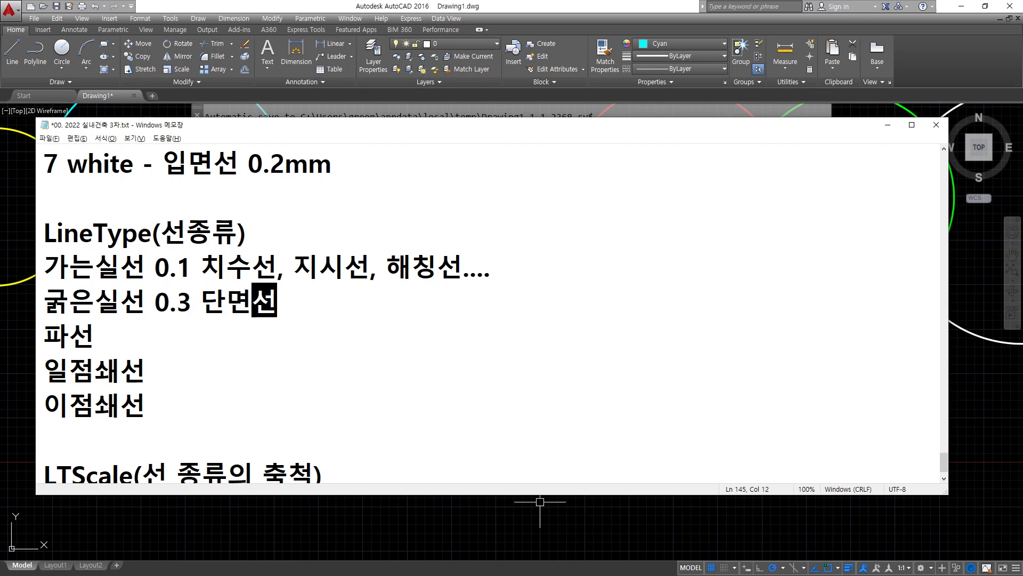
{"action": "key", "text": "Down"}
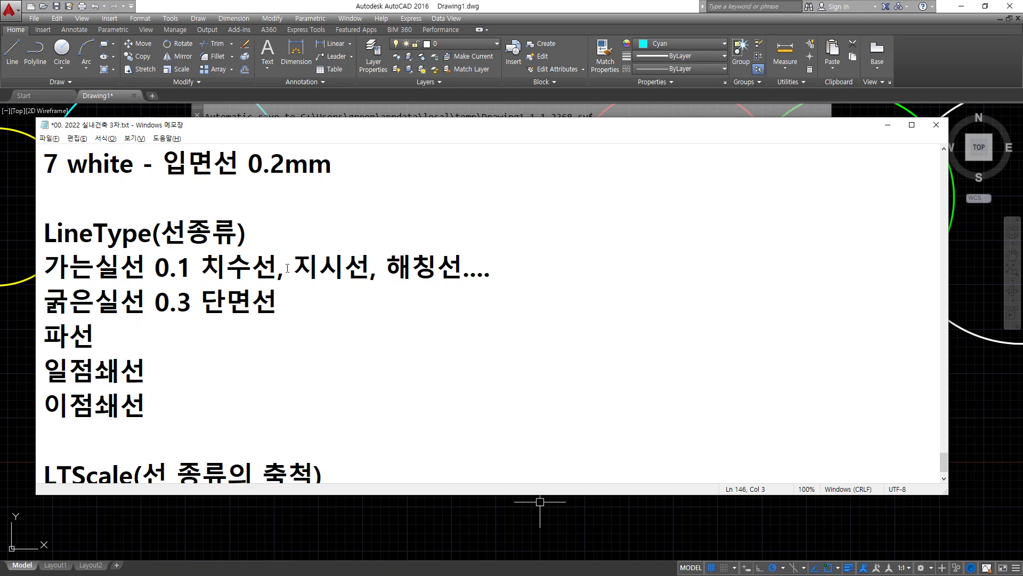
{"action": "key", "text": "Up"}
{"action": "key", "text": "End"}
{"action": "type", "text": "/ 0.2"}
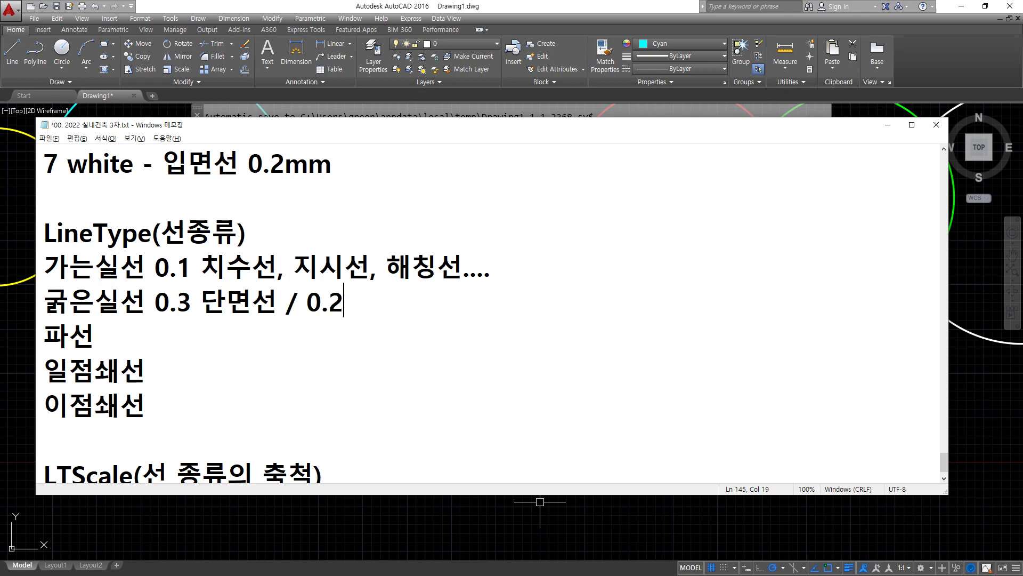
{"action": "type", "text": " ㅇ입면선"}
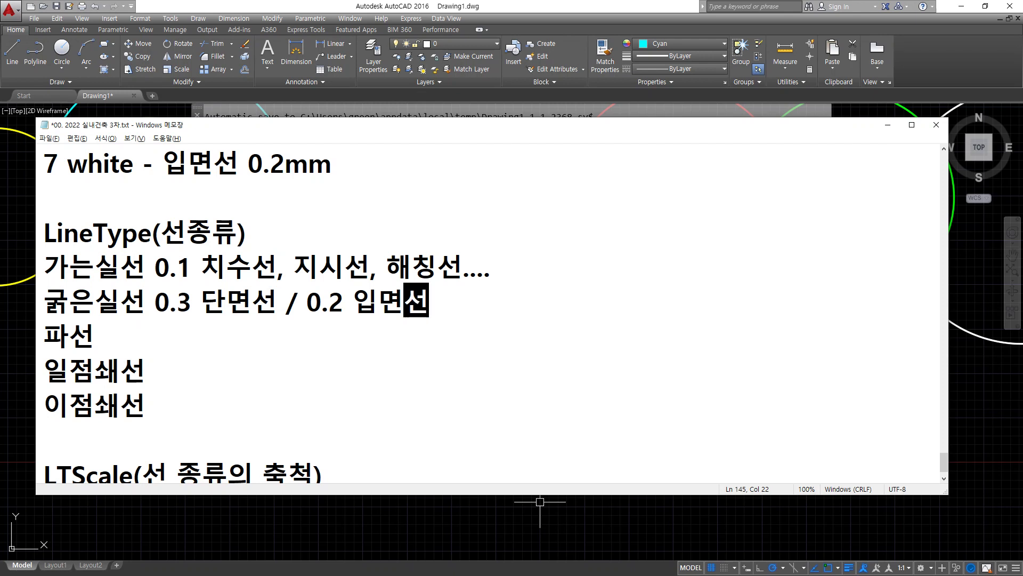
Step: Add the description "- 점선... 은선" after 파선, without the extra spaces
{"action": "key", "text": "Down"}
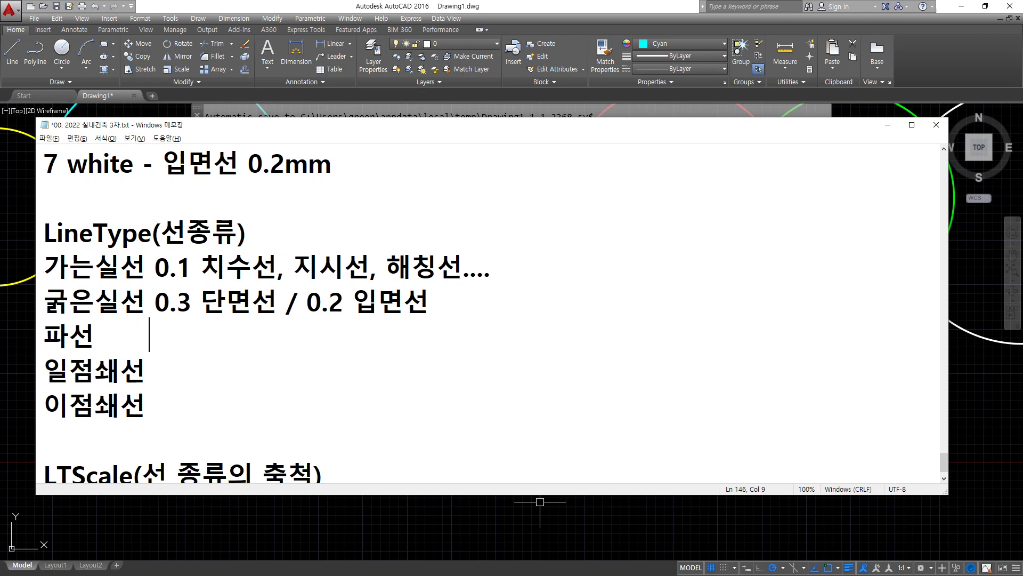
{"action": "key", "text": "BackSpace"}
{"action": "key", "text": "BackSpace"}
{"action": "key", "text": "BackSpace"}
{"action": "key", "text": "BackSpace"}
{"action": "key", "text": "BackSpace"}
{"action": "type", "text": "- 점서"}
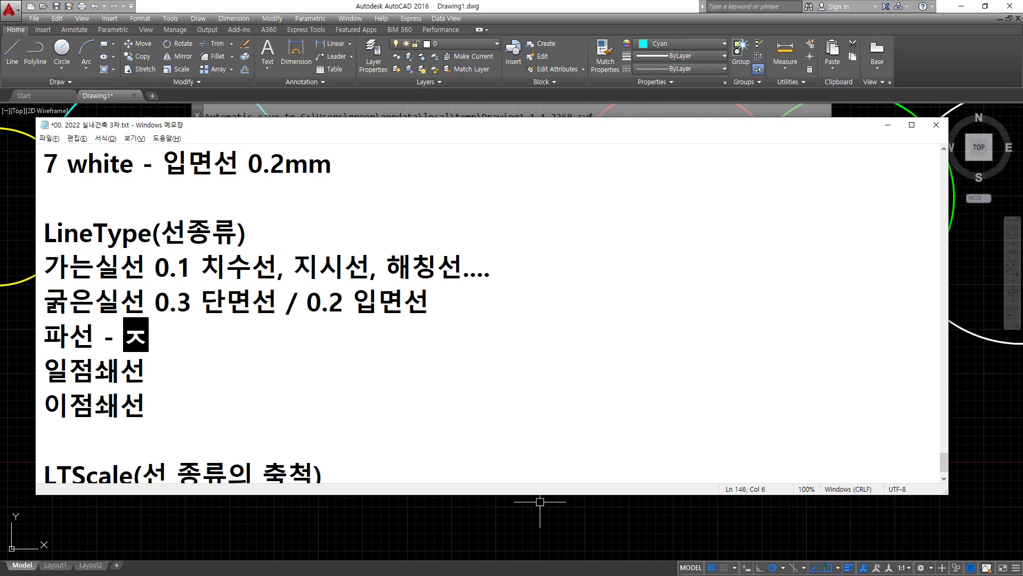
{"action": "type", "text": "ㄴ..."}
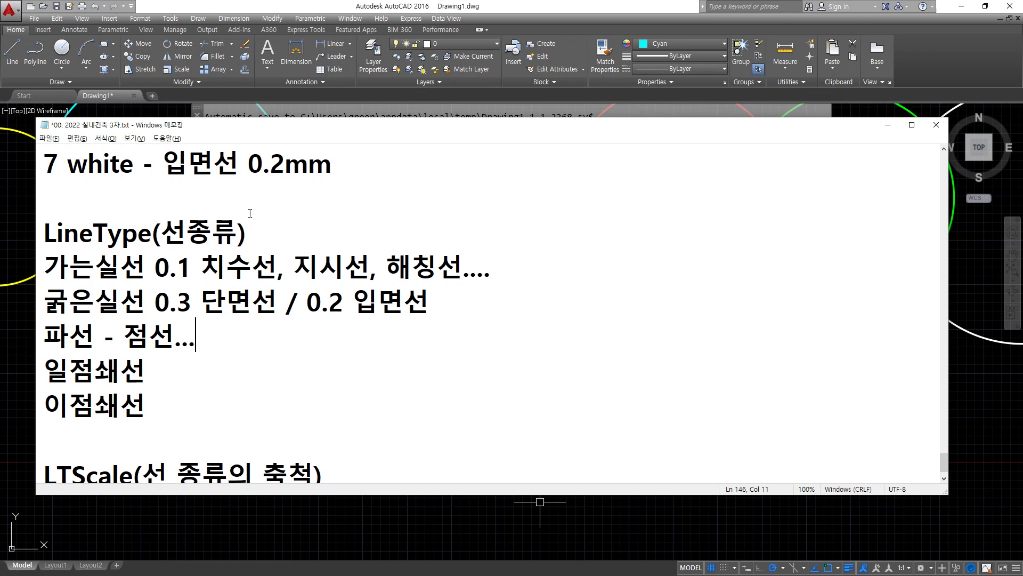
{"action": "type", "text": "은선"}
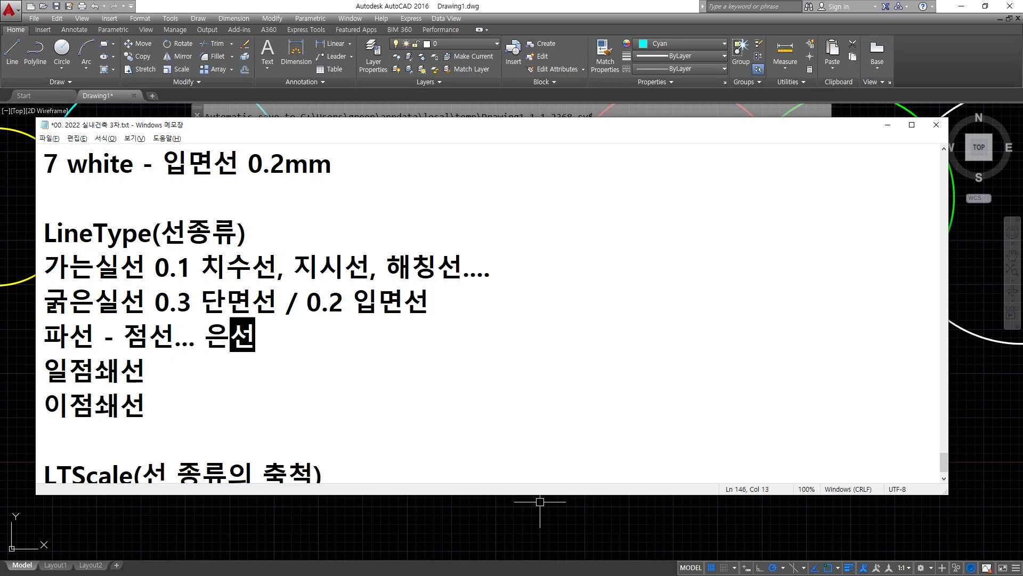
Step: Add "사물의 숨어있는 부분" after 은선 on the 파선 line
{"action": "type", "text": ",,"}
{"action": "key", "text": "BackSpace"}
{"action": "key", "text": "BackSpace"}
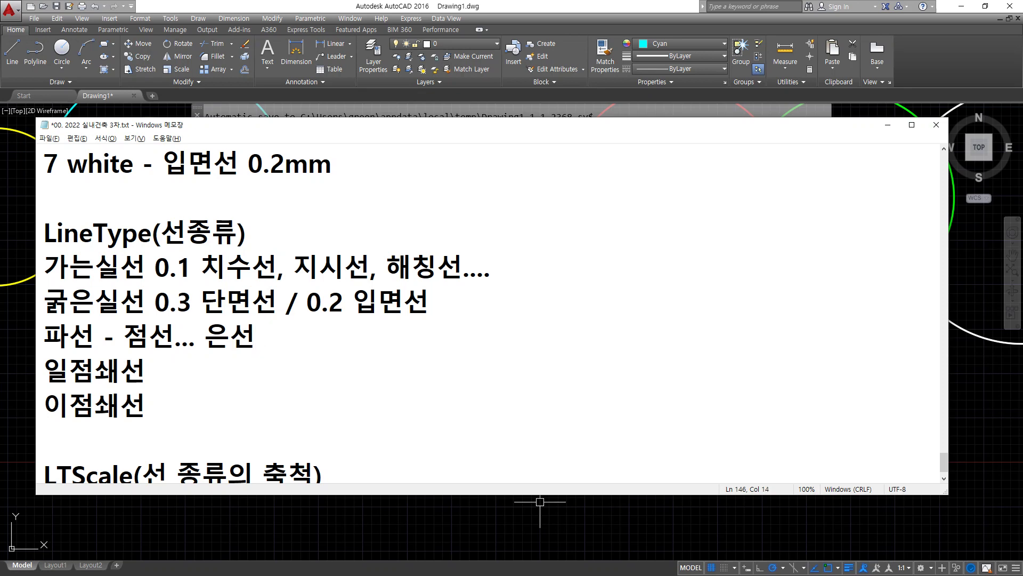
{"action": "type", "text": "사물의 숨어"}
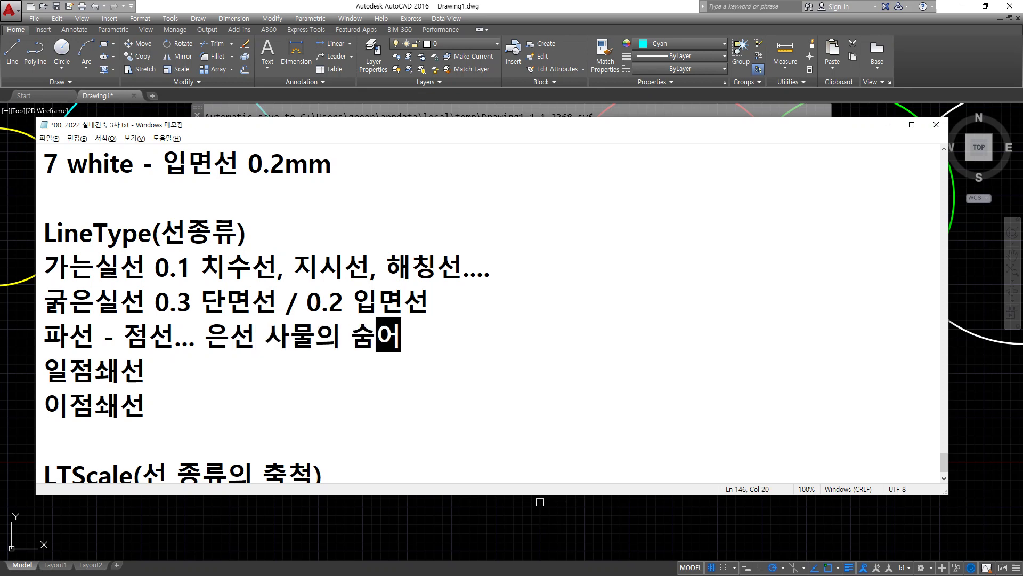
{"action": "type", "text": "있는 부"}
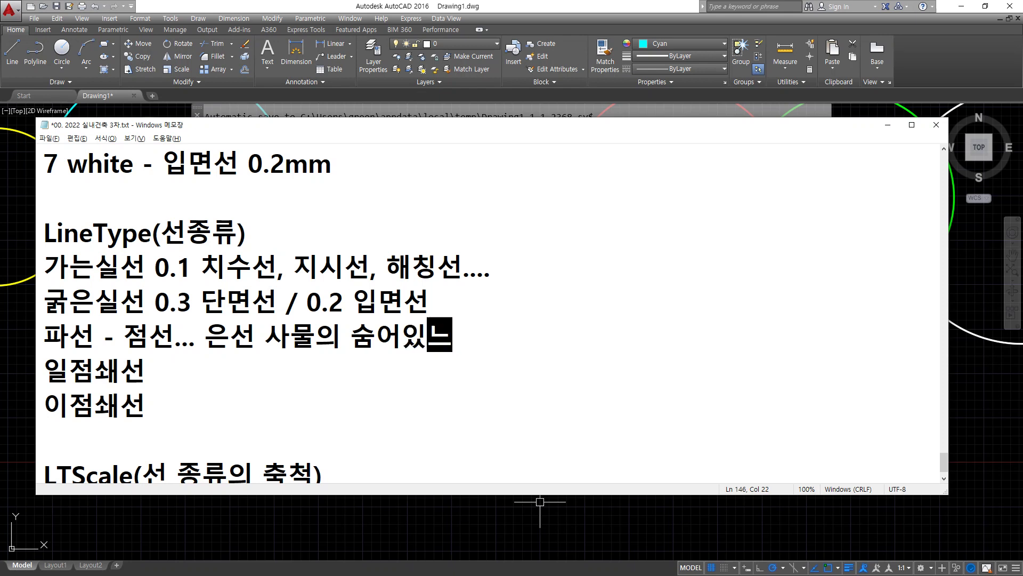
{"action": "type", "text": "ㄴ"}
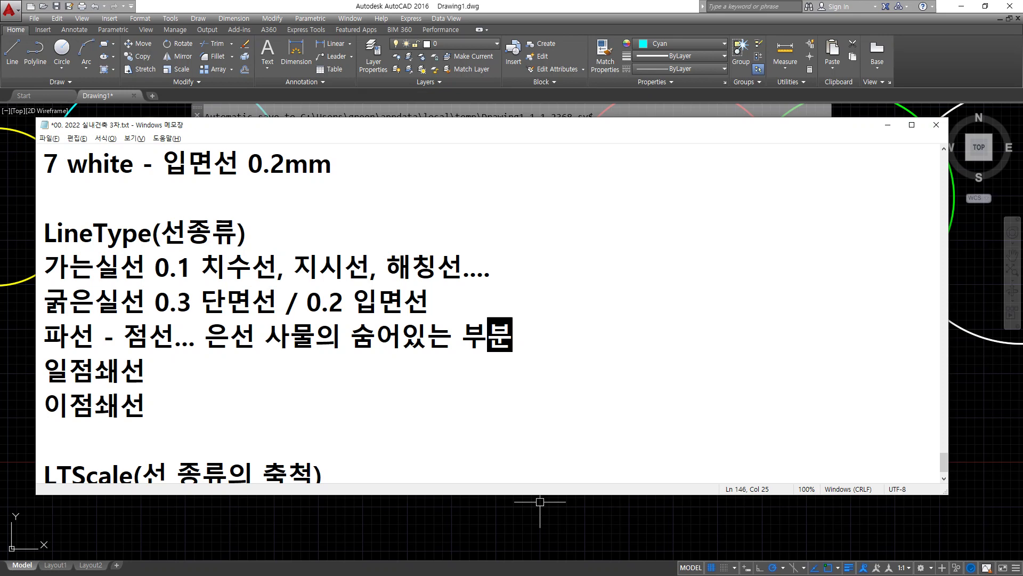
Step: Add the use and thickness "- 중심선 0.1" after 일점쇄선 in the LineType list
{"action": "key", "text": "Down"}
{"action": "type", "text": "--"}
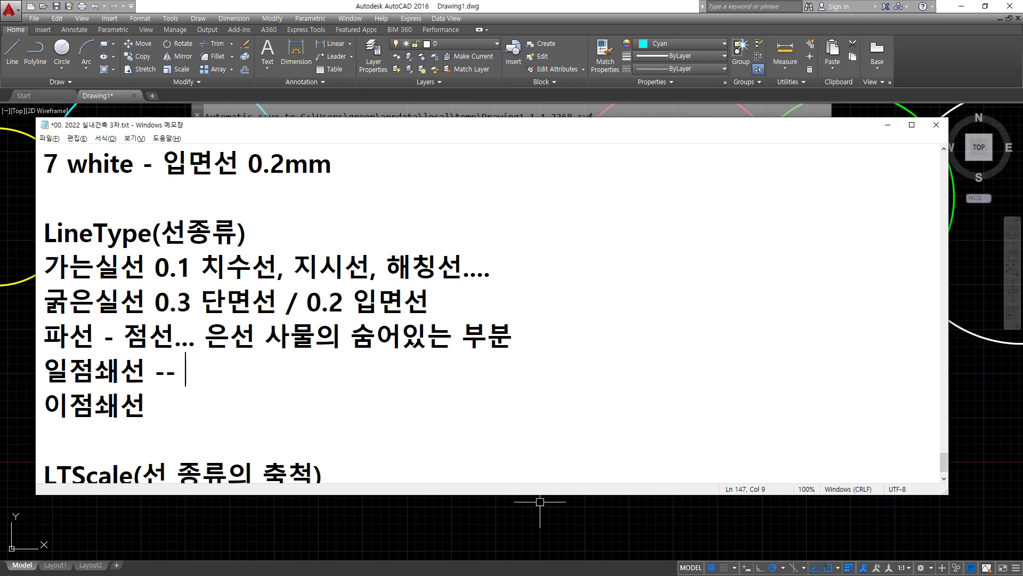
{"action": "key", "text": "BackSpace"}
{"action": "key", "text": "BackSpace"}
{"action": "key", "text": "BackSpace"}
{"action": "type", "text": "- 중ㅅ"}
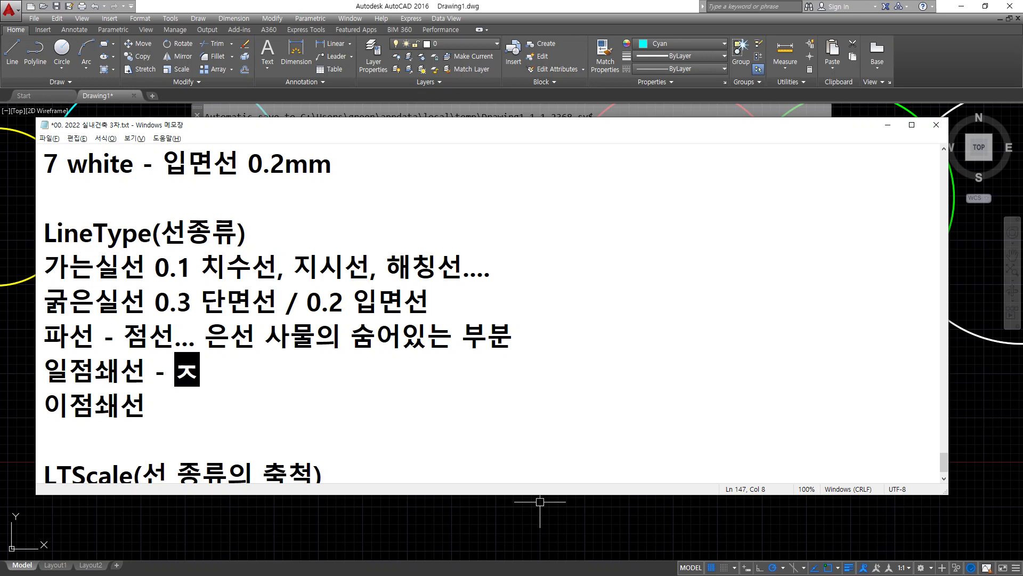
{"action": "type", "text": "심선 0.1"}
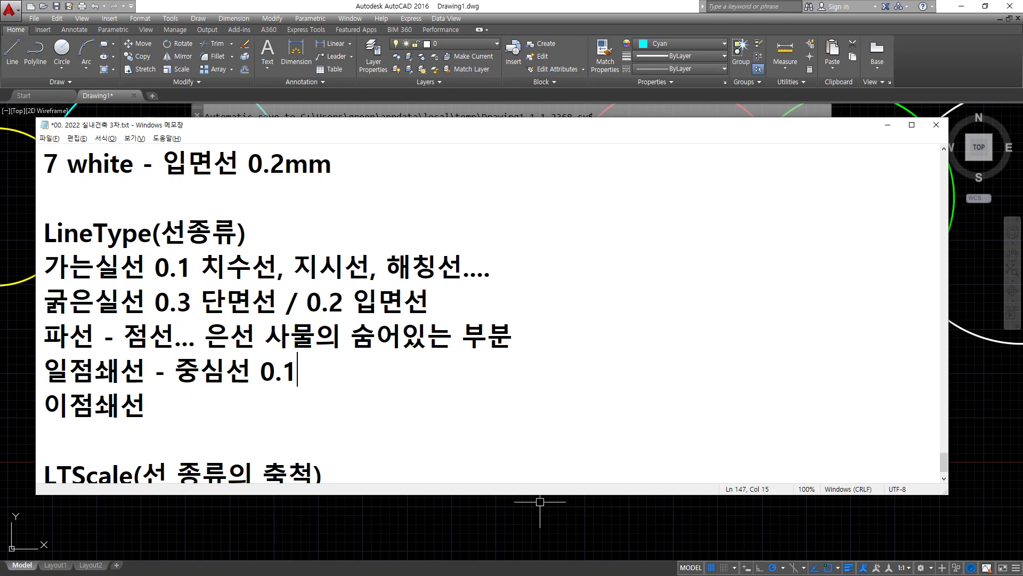
Step: Add the description "- 가상실선" after 이점쇄선
{"action": "key", "text": "Down"}
{"action": "type", "text": "-"}
{"action": "type", "text": "가상실선"}
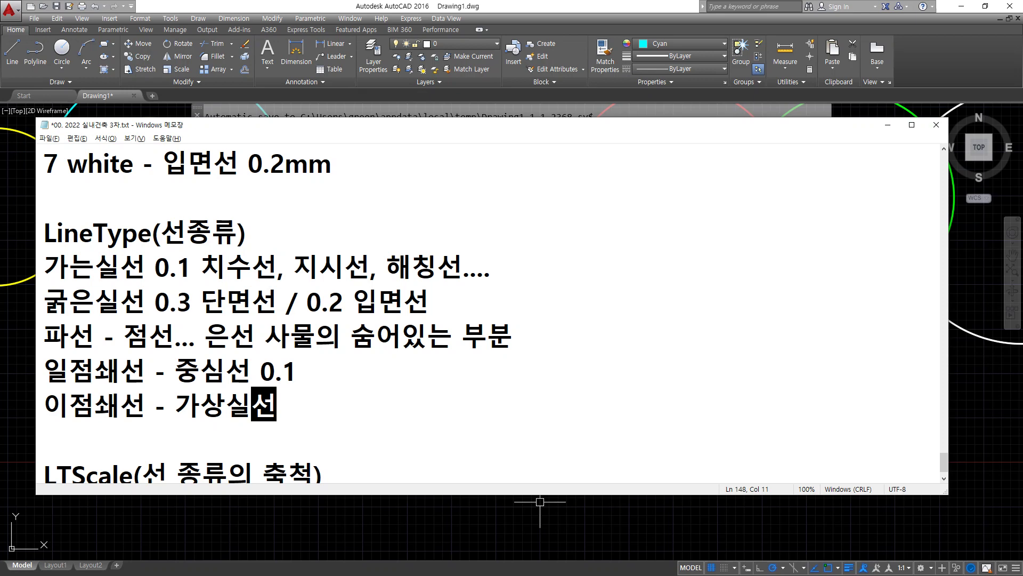
Step: Append "굵은 일점쇄선 - 파단선" to the end of the 일점쇄선 line
{"action": "key", "text": "Up"}
{"action": "key", "text": "End"}
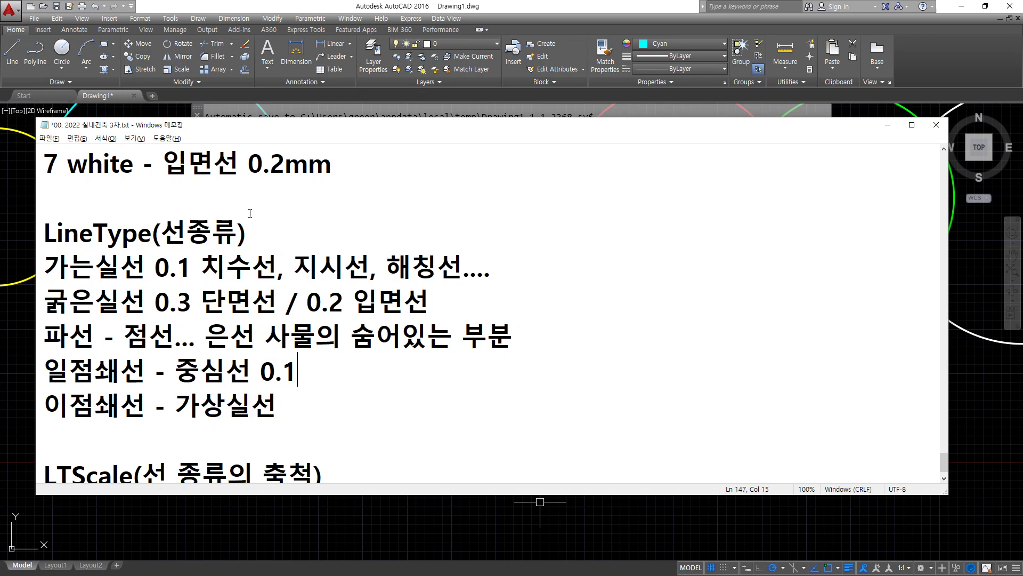
{"action": "type", "text": "굴은 "}
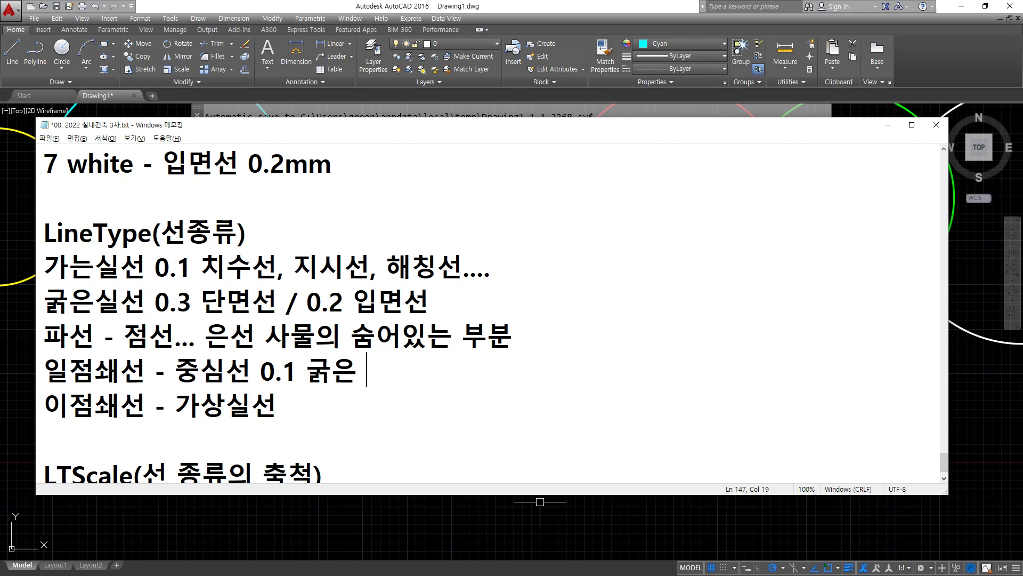
{"action": "type", "text": "일점쇄선 - 파단선"}
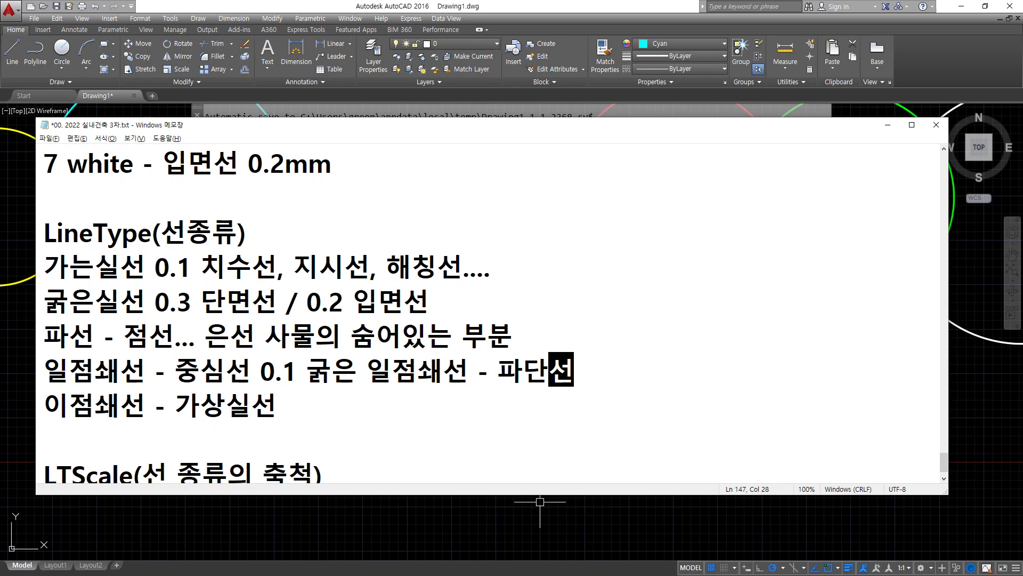
Step: Enclose "굵은 일점쇄선 - 파단선" in parentheses on the 일점쇄선 line
{"action": "key", "text": "Up"}
{"action": "key", "text": "Up"}
{"action": "key", "text": "Up"}
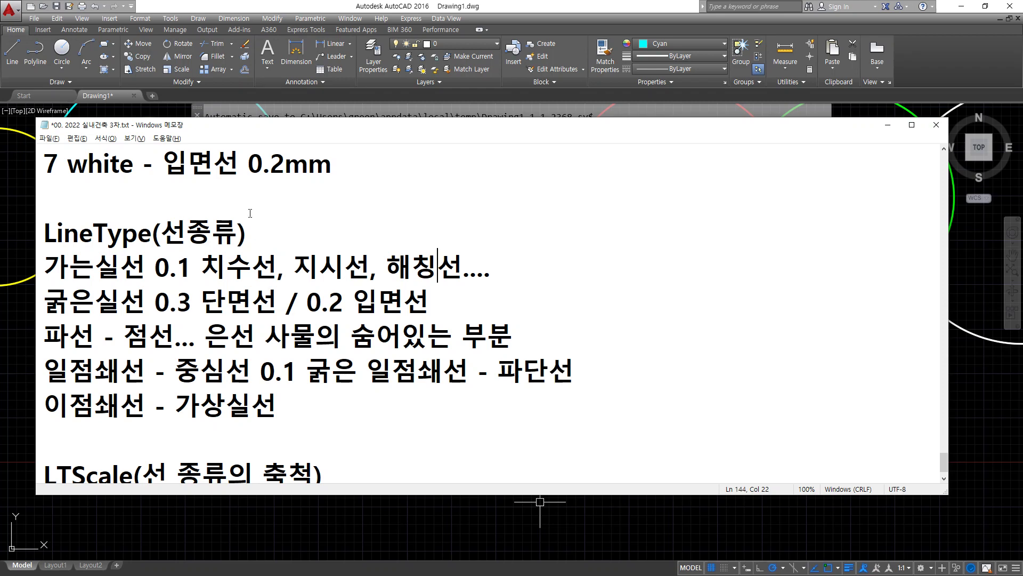
{"action": "key", "text": "End"}
{"action": "key", "text": "Down"}
{"action": "key", "text": "Down"}
{"action": "key", "text": "Down"}
{"action": "key", "text": "Down"}
{"action": "key", "text": "Up"}
{"action": "key", "text": "Right"}
{"action": "key", "text": "Right"}
{"action": "key", "text": "Right"}
{"action": "type", "text": "("}
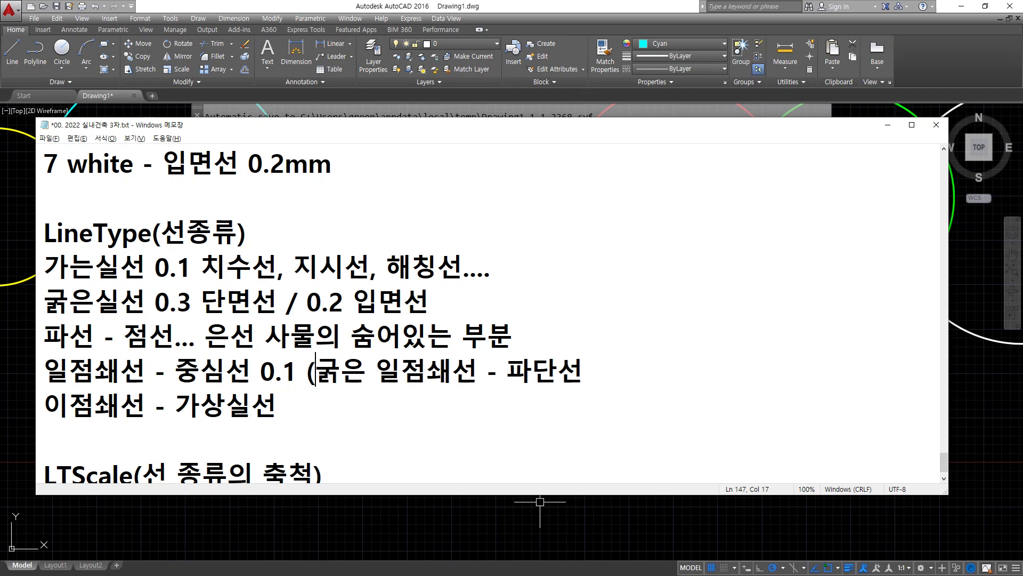
{"action": "key", "text": "End"}
{"action": "type", "text": ")"}
Step: Append the line type 일점쇄선 to the "1 red" entry in the colour list
{"action": "key", "text": "Up"}
{"action": "key", "text": "Up"}
{"action": "key", "text": "Up"}
{"action": "key", "text": "Up"}
{"action": "key", "text": "Up"}
{"action": "key", "text": "Up"}
{"action": "key", "text": "Up"}
{"action": "key", "text": "Up"}
{"action": "key", "text": "Up"}
{"action": "key", "text": "Up"}
{"action": "key", "text": "Up"}
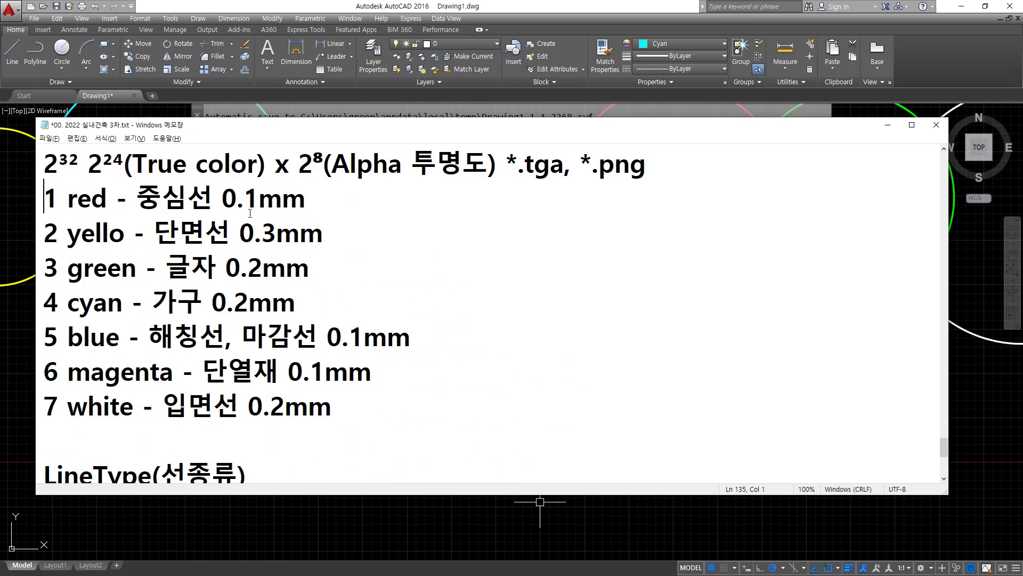
{"action": "key", "text": "End"}
{"action": "type", "text": "일점"}
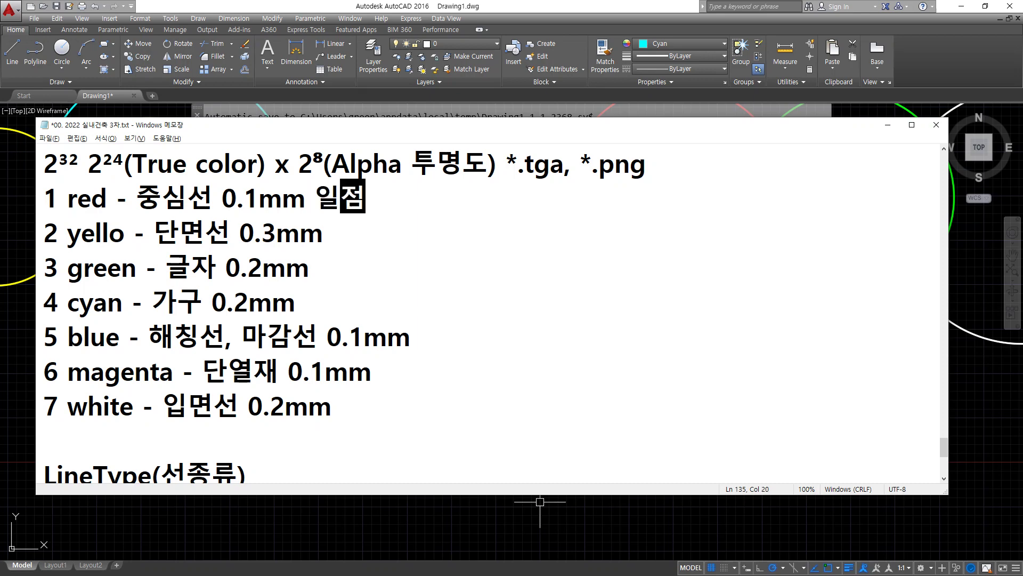
{"action": "type", "text": "쇄서ㄴ"}
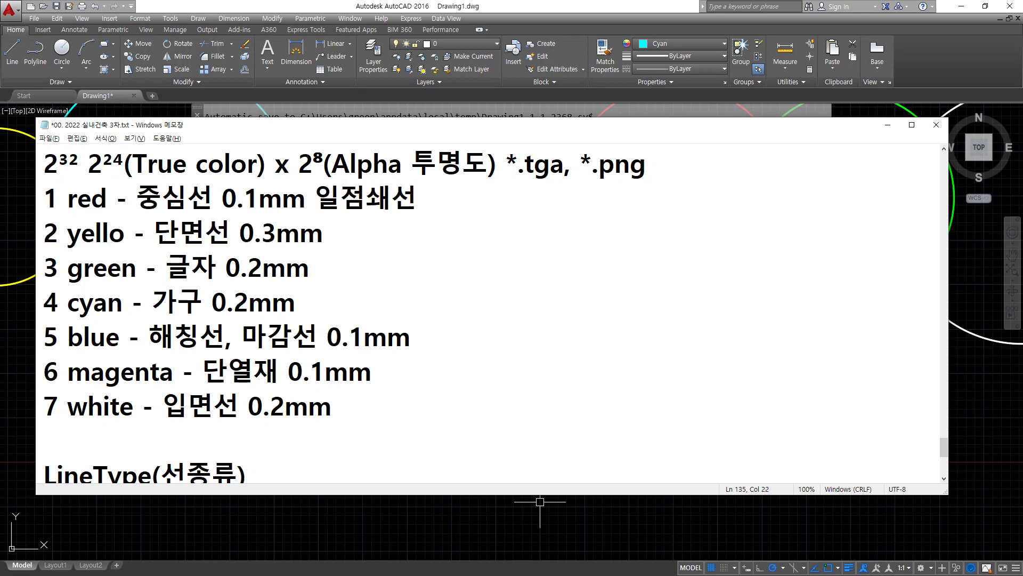
Step: Append 굵은실선 to the "2 yello" entry and 가는실선 to the "5 blue" entry
{"action": "key", "text": "Down"}
{"action": "type", "text": "굵은시실선"}
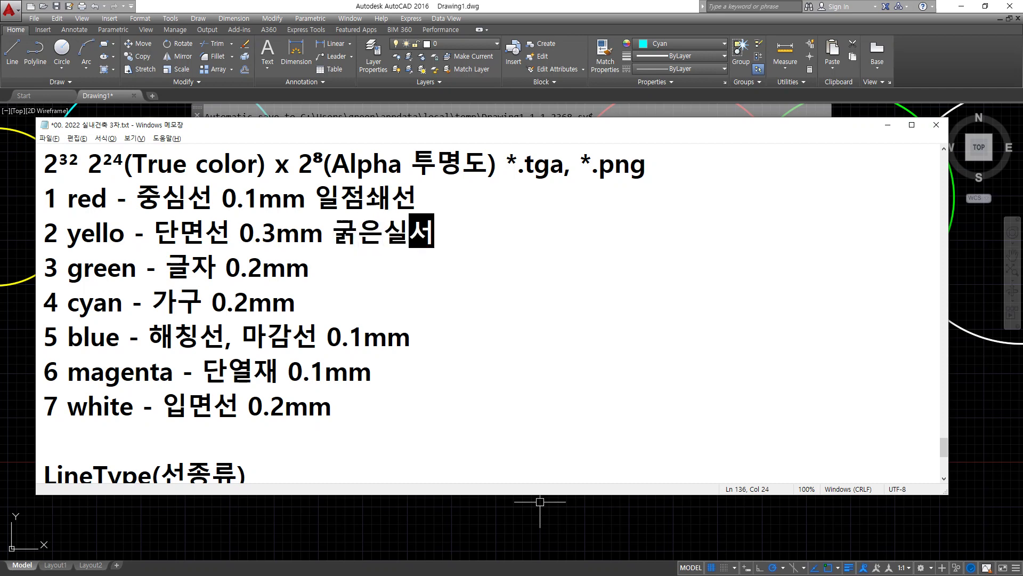
{"action": "key", "text": "Down"}
{"action": "key", "text": "Down"}
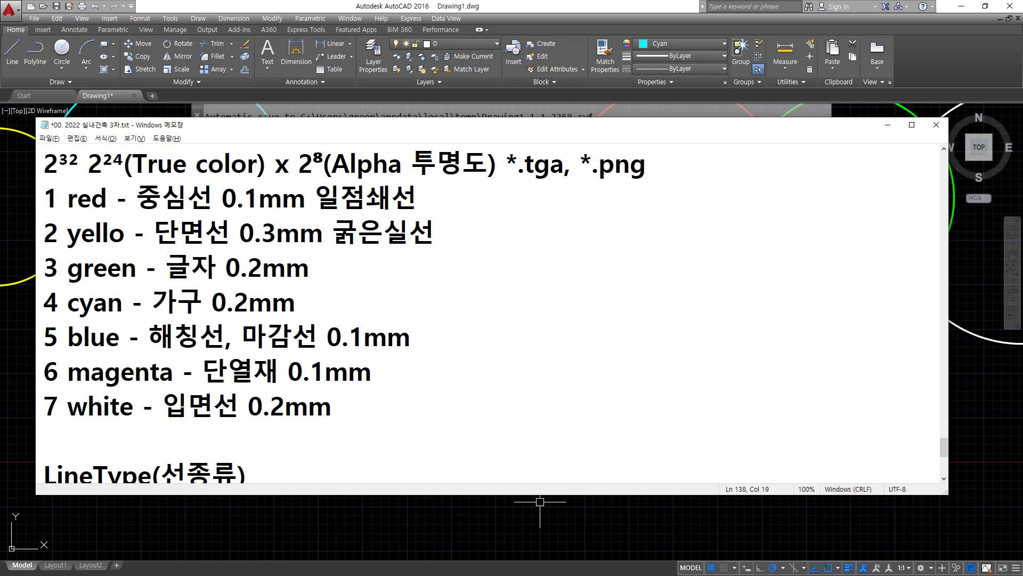
{"action": "key", "text": "Down"}
{"action": "type", "text": "가"}
{"action": "type", "text": "는실선"}
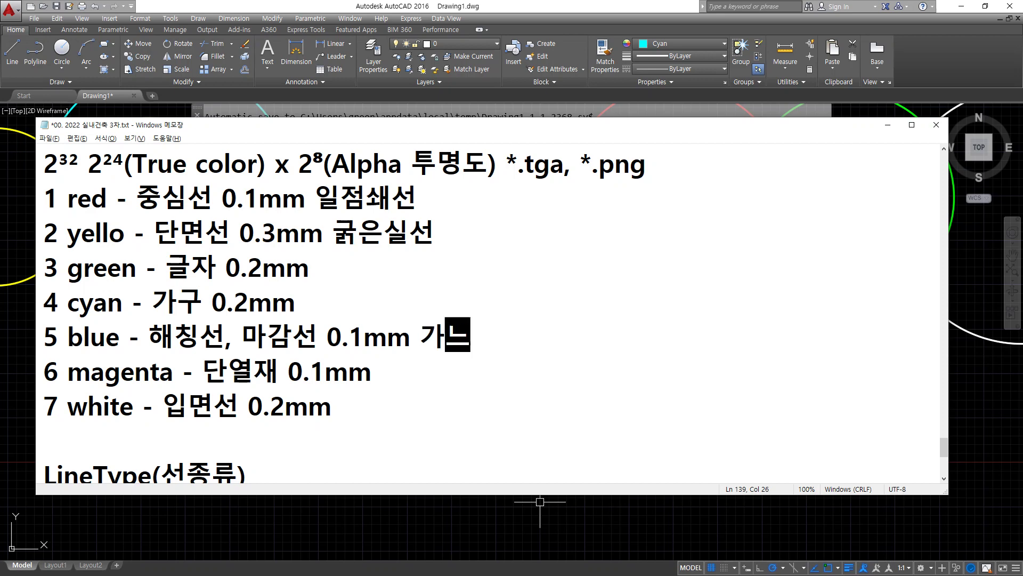
Step: Append 가는실선 to the "6 magenta" entry and 중간실선 to the "7 white" entry
{"action": "key", "text": "Down"}
{"action": "type", "text": "가"}
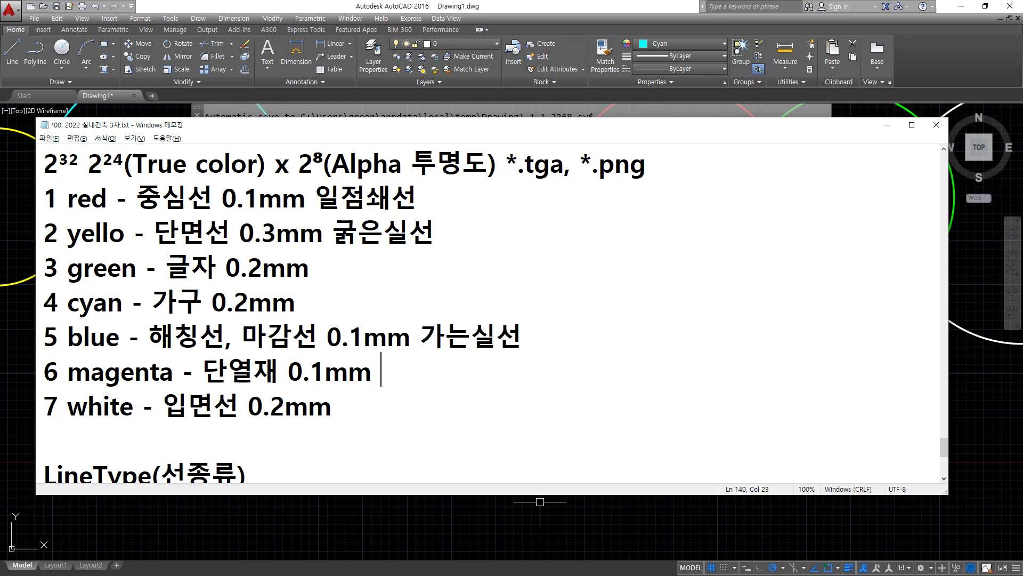
{"action": "type", "text": "는실선"}
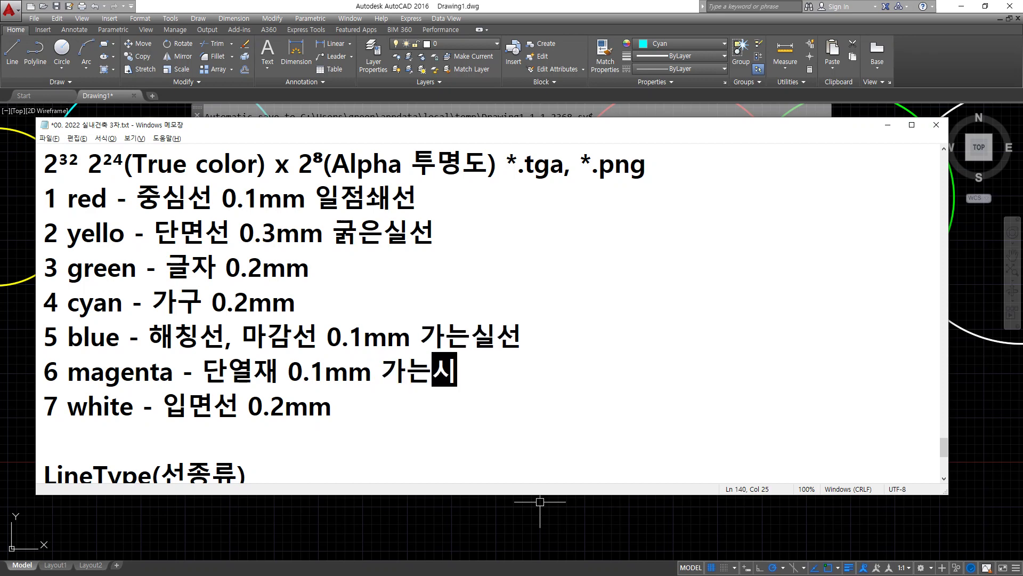
{"action": "key", "text": "Down"}
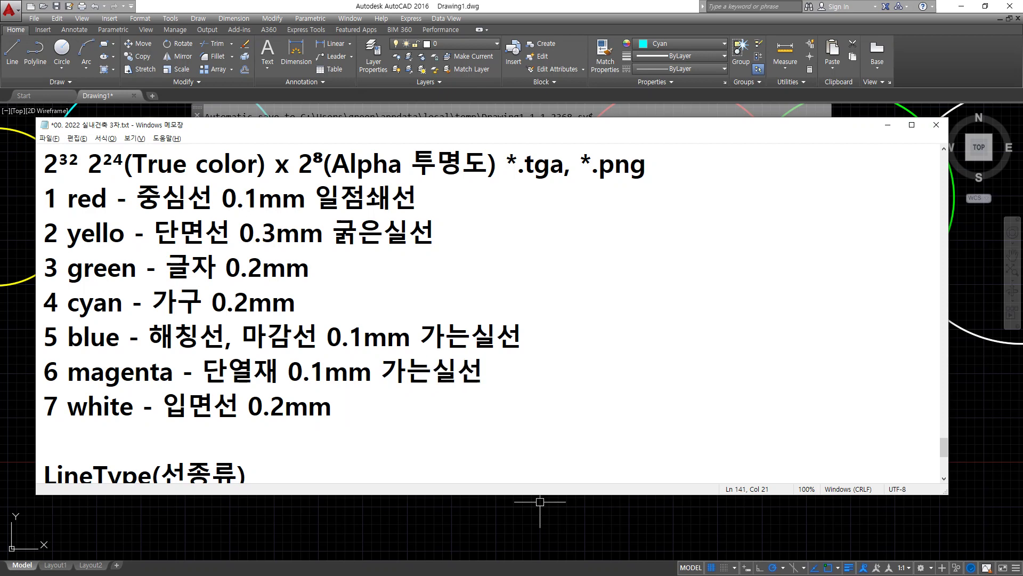
{"action": "type", "text": "중간실선"}
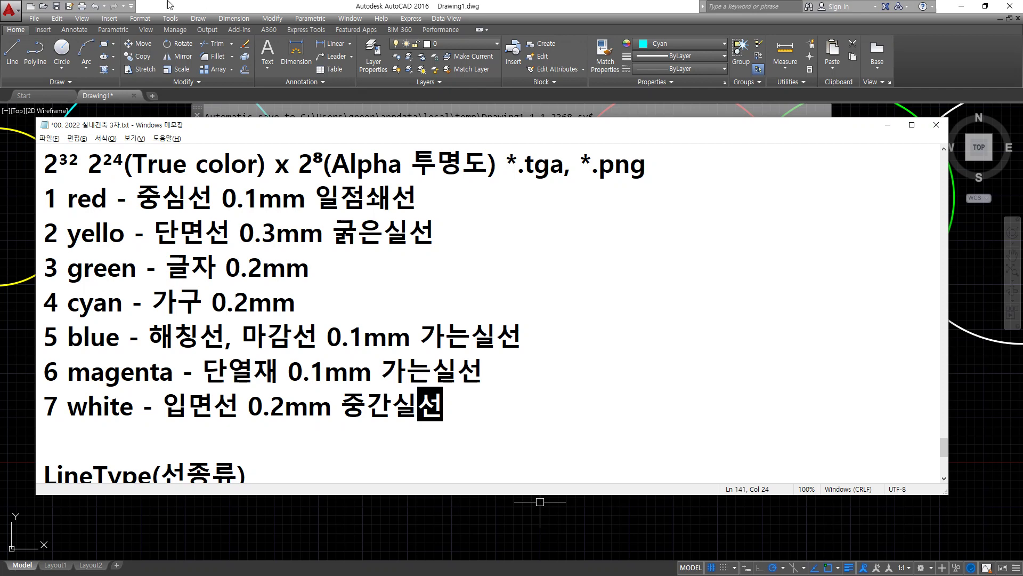
Step: Switch to AutoCAD and view the available line types in the Linetype Manager, magnified, then close it
{"action": "scroll", "coordinate": [488, 313], "scroll_direction": "down", "scroll_amount": 3}
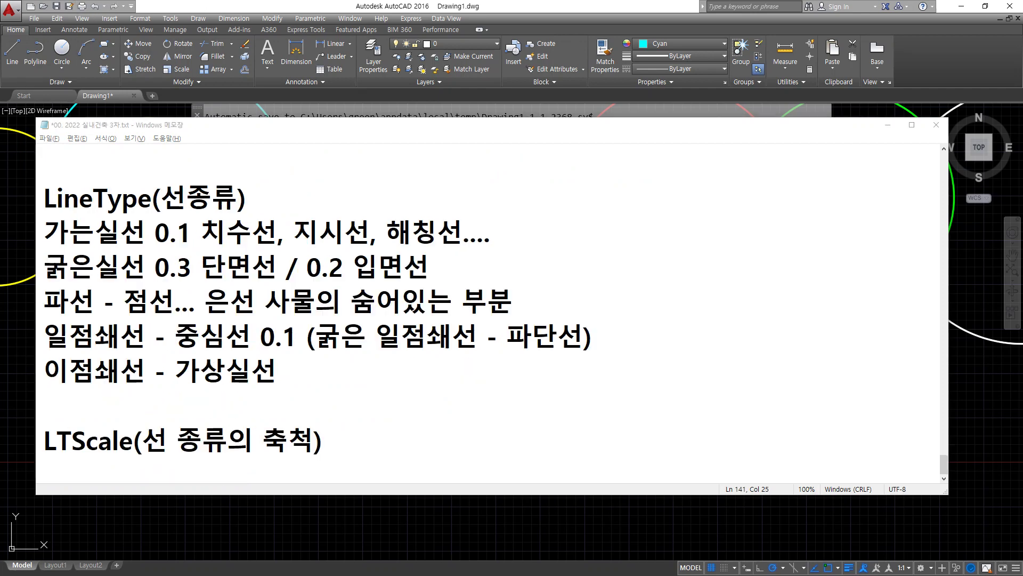
{"action": "left_click", "coordinate": [255, 4]}
{"action": "scroll", "coordinate": [270, 340], "scroll_direction": "down", "scroll_amount": 4}
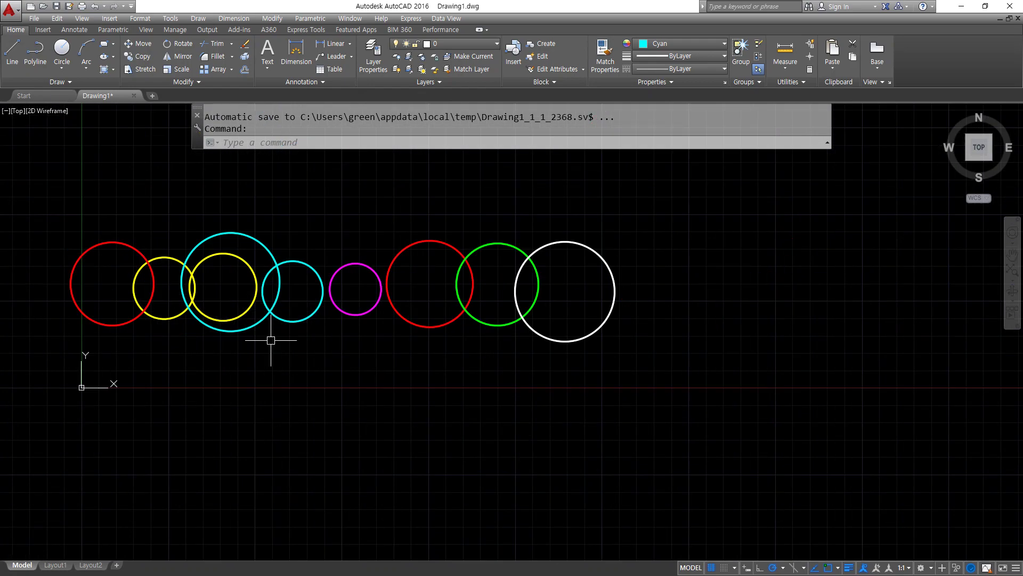
{"action": "type", "text": "lt"}
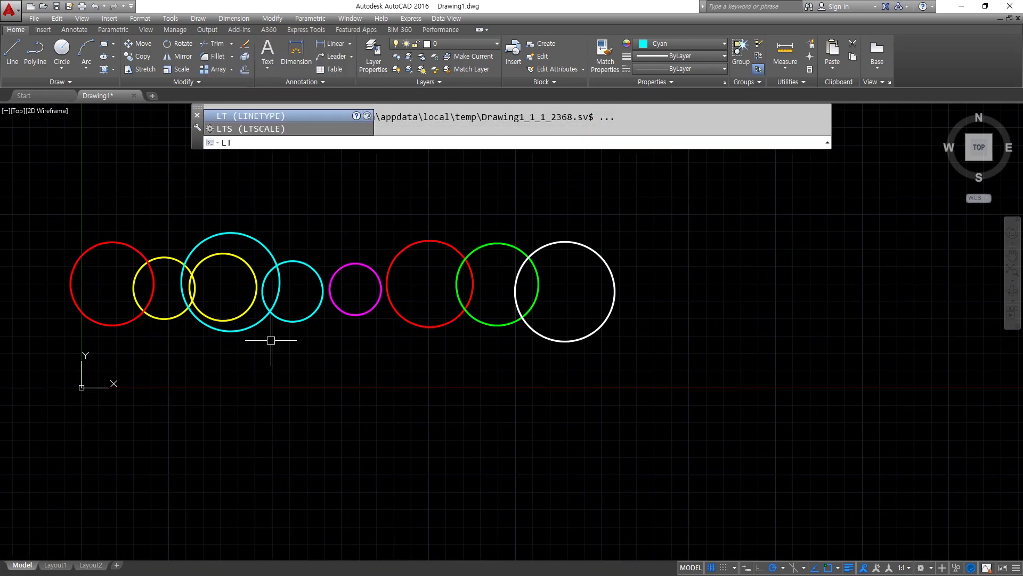
{"action": "key", "text": "Return"}
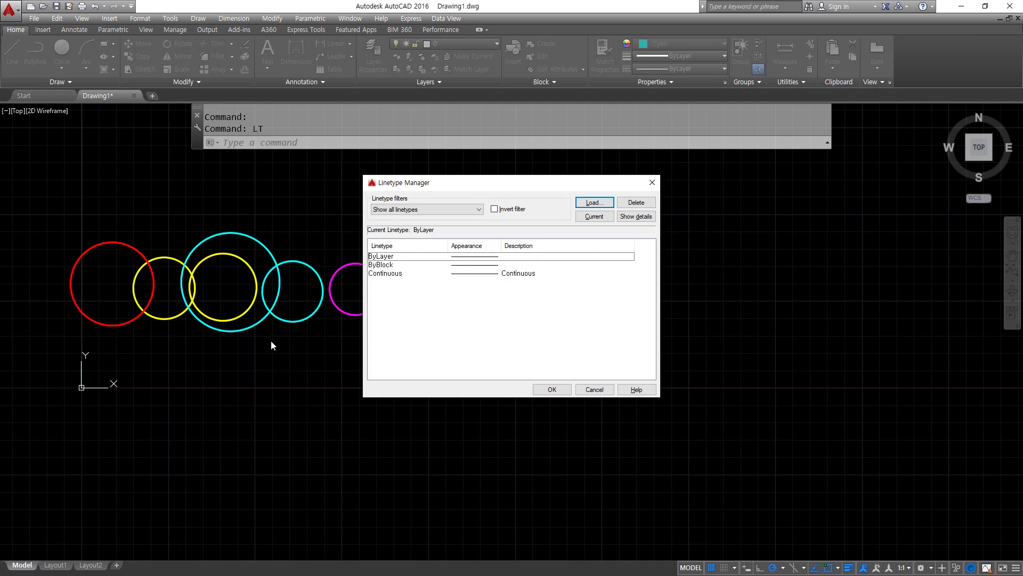
{"action": "key", "text": "super+plus"}
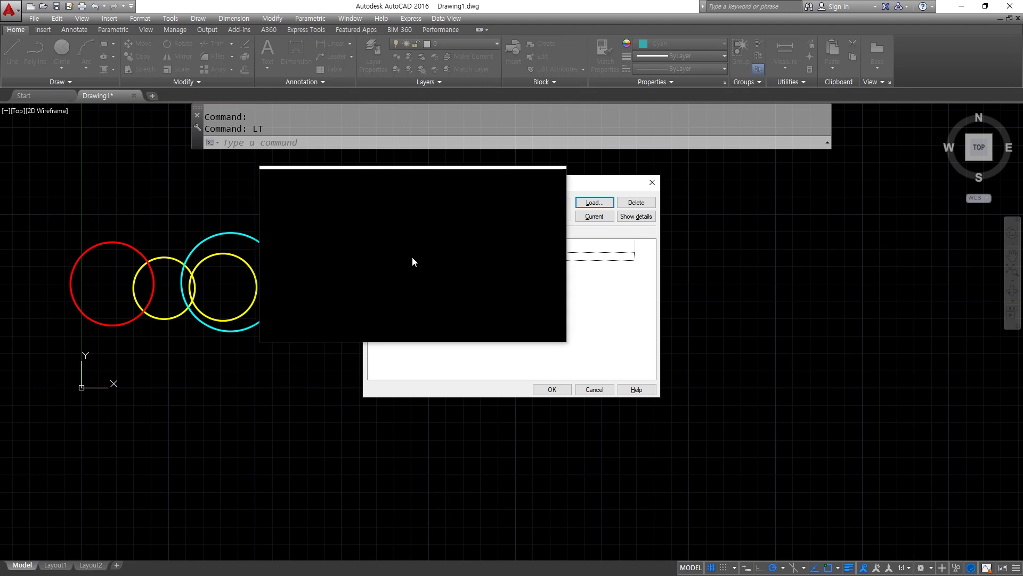
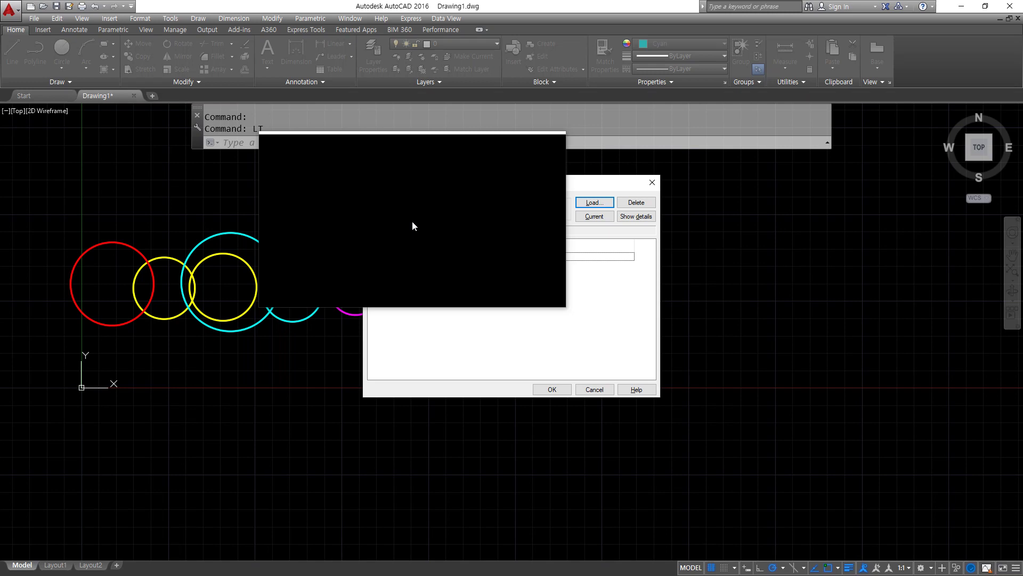
{"action": "key", "text": "Escape"}
{"action": "key", "text": "Escape"}
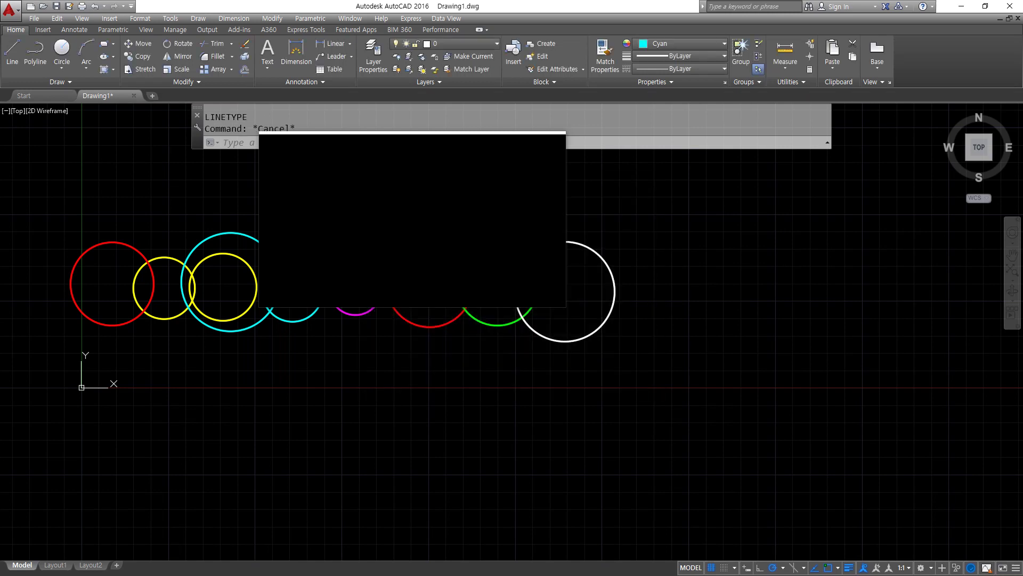
Step: View the index colours with the COLOR command and leave it without choosing one
{"action": "type", "text": "color"}
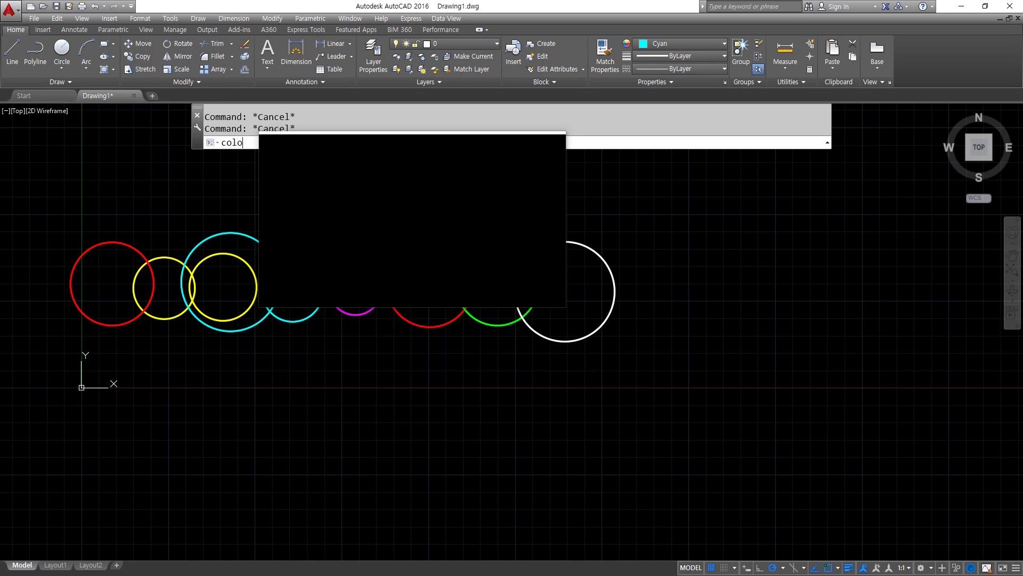
{"action": "key", "text": "Return"}
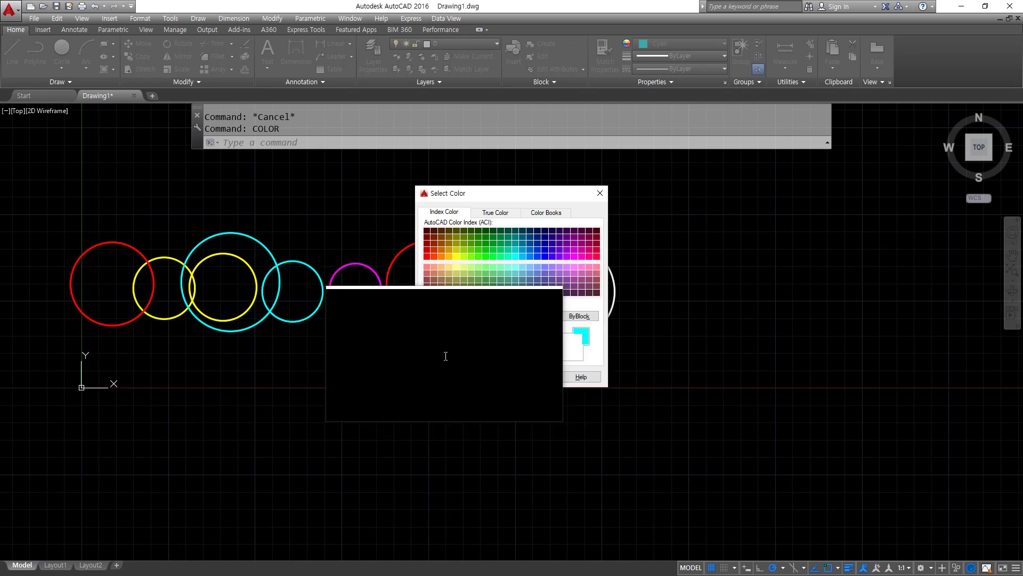
{"action": "key", "text": "Escape"}
Step: Load the BATTING linetype from acadiso.lin through the Linetype Manager
{"action": "type", "text": "LT"}
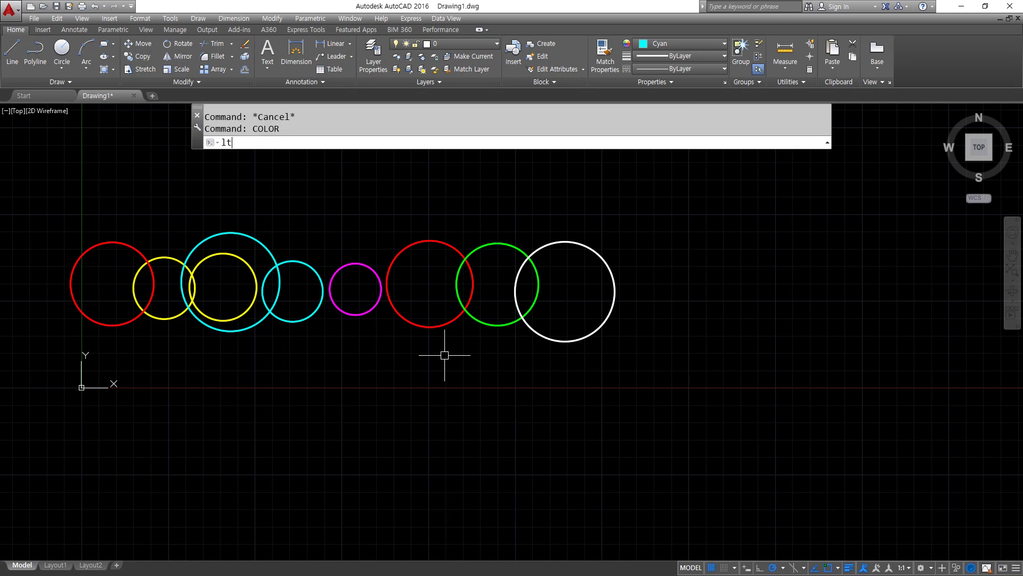
{"action": "key", "text": "Return"}
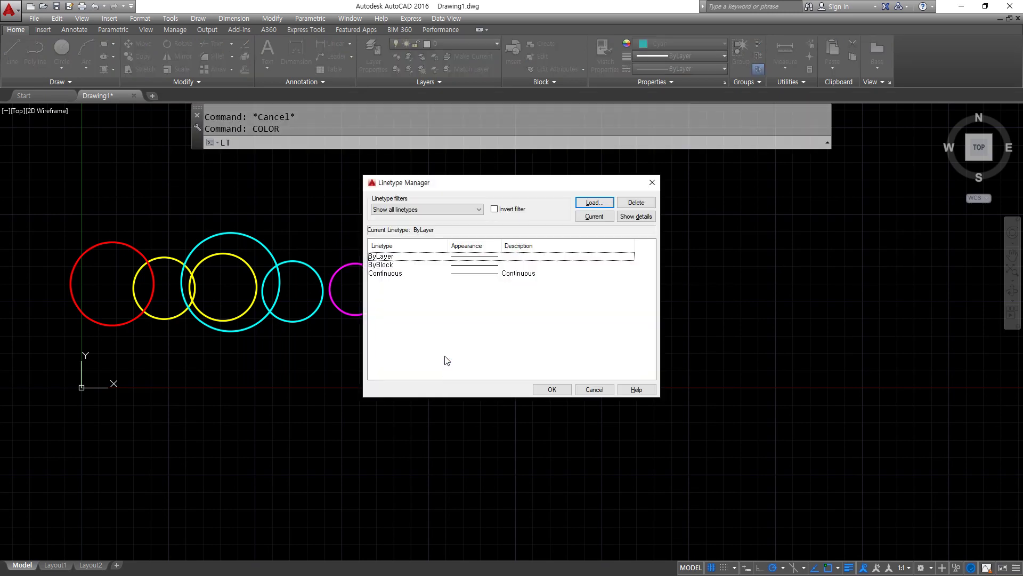
{"action": "key", "text": "Return"}
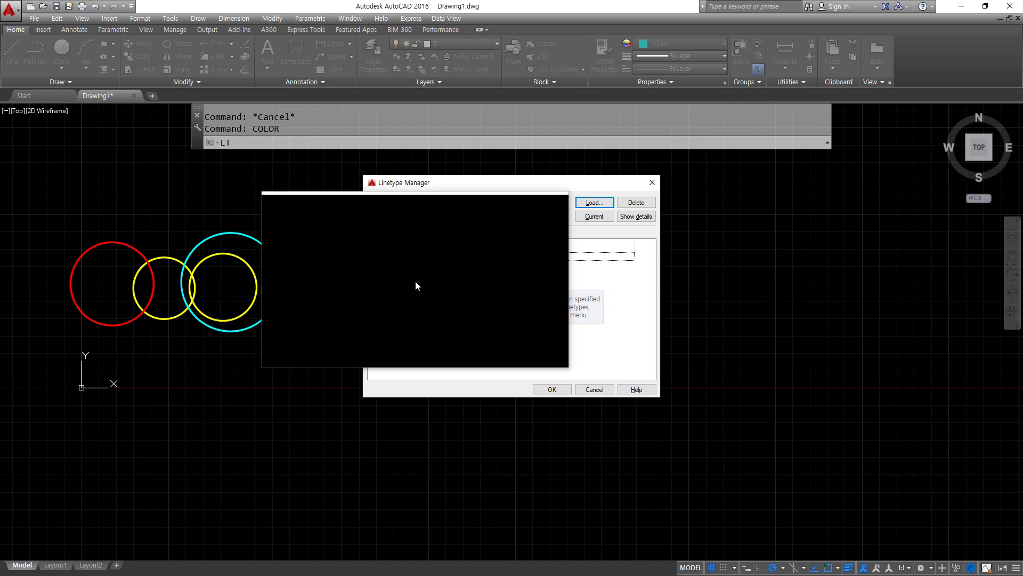
{"action": "left_click_drag", "start_coordinate": [416, 282], "coordinate": [596, 207]}
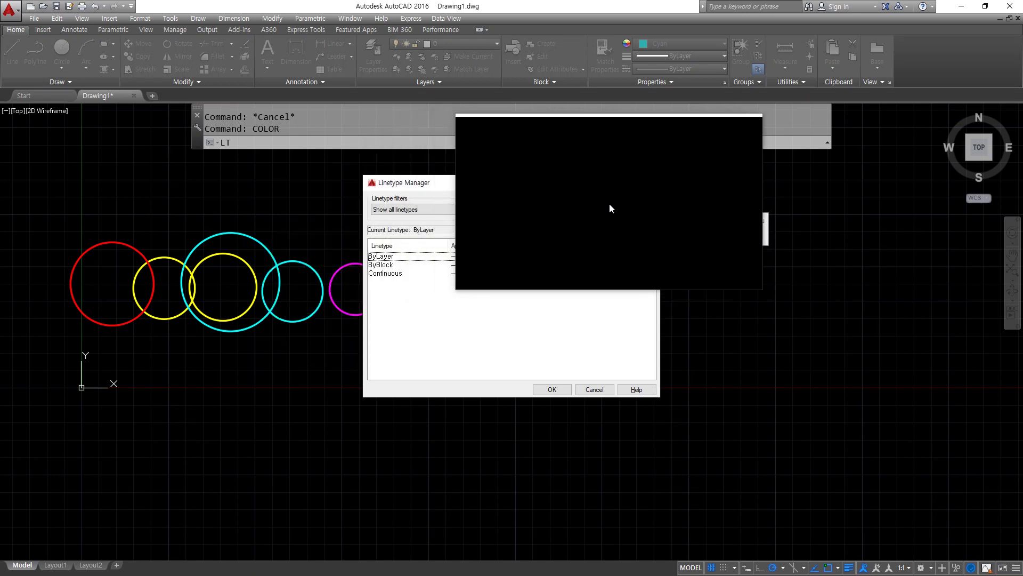
{"action": "left_click", "coordinate": [609, 203]}
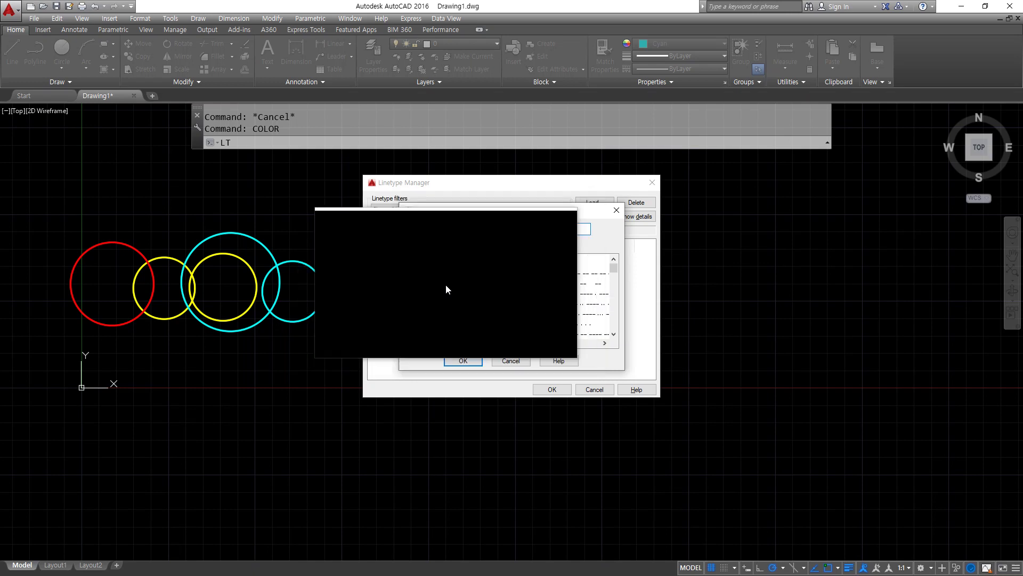
{"action": "left_click", "coordinate": [446, 283]}
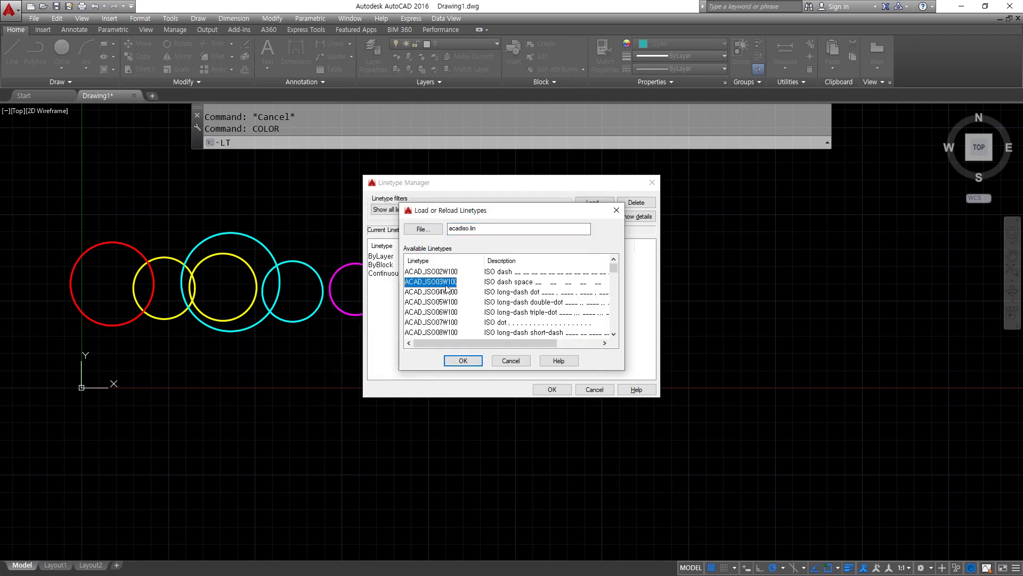
{"action": "key", "text": "b"}
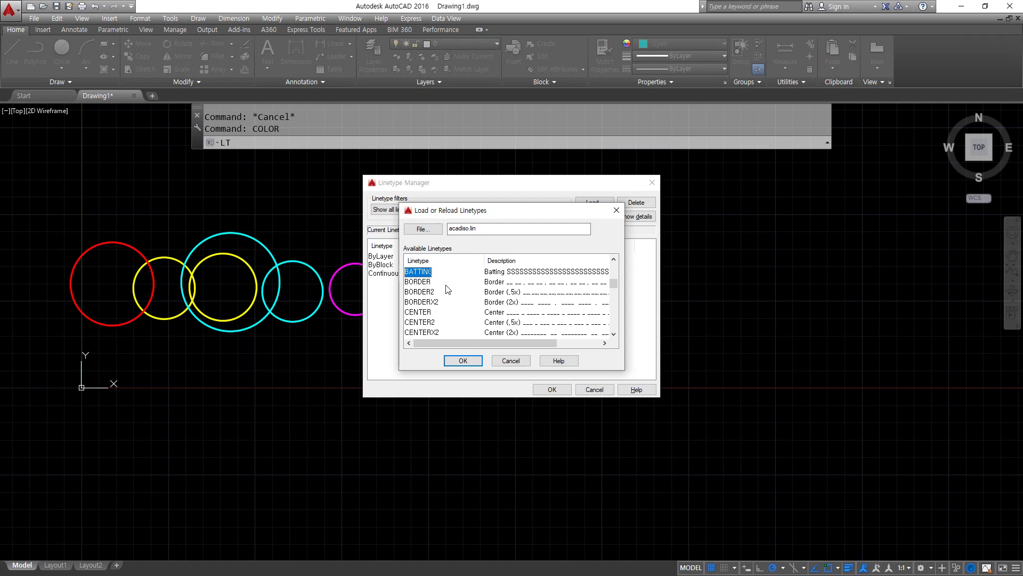
{"action": "key", "text": "super+plus"}
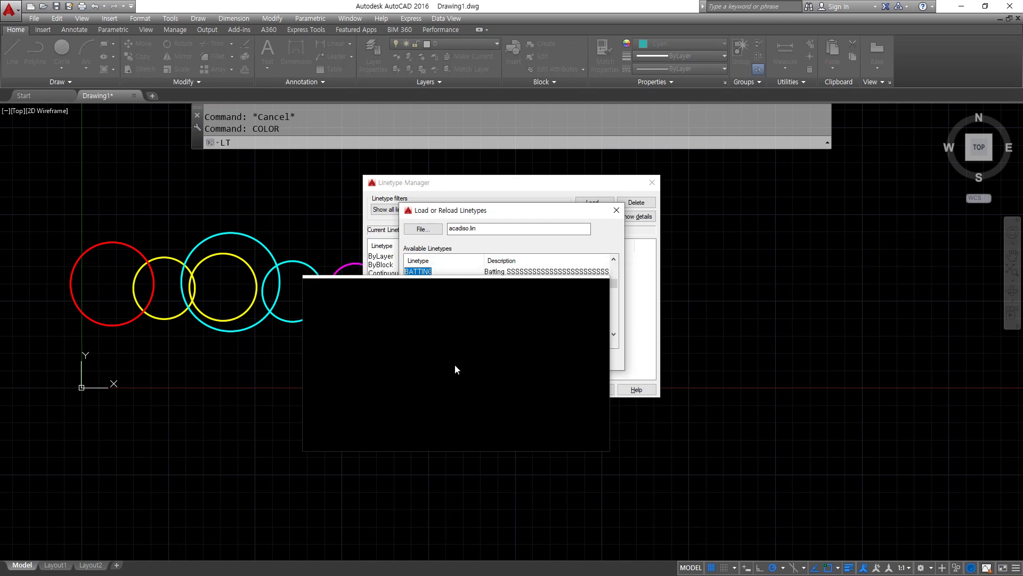
{"action": "key", "text": "Return"}
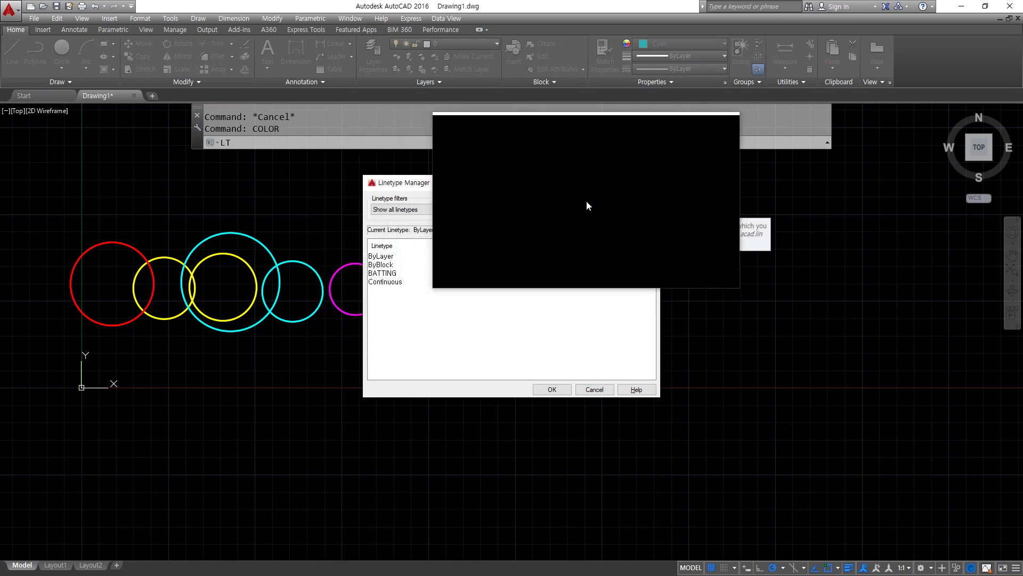
Step: Load the CENTER and HIDDEN linetypes from acadiso.lin into the Linetype Manager
{"action": "left_click", "coordinate": [586, 201]}
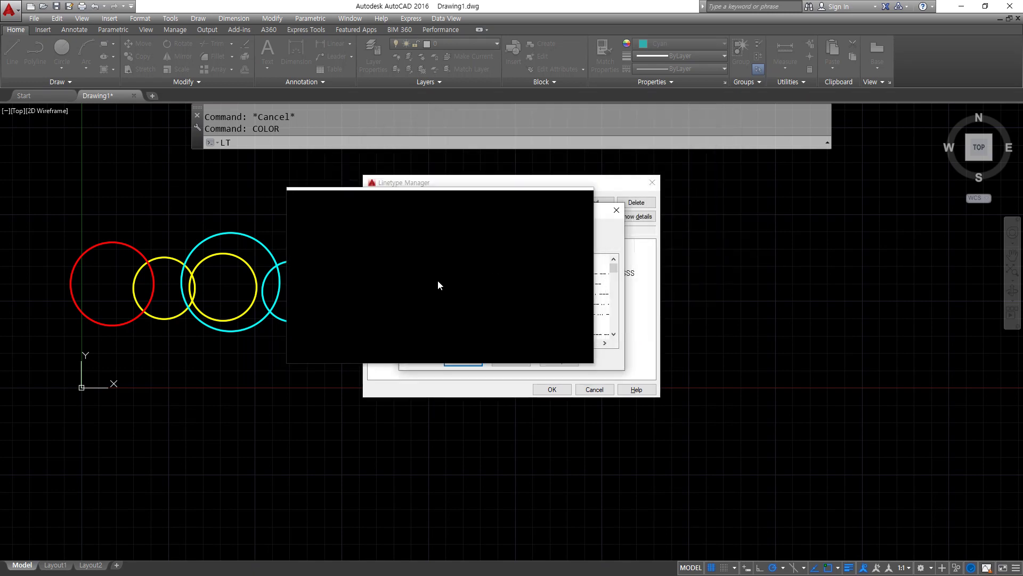
{"action": "scroll", "coordinate": [438, 286], "scroll_direction": "down", "scroll_amount": 3}
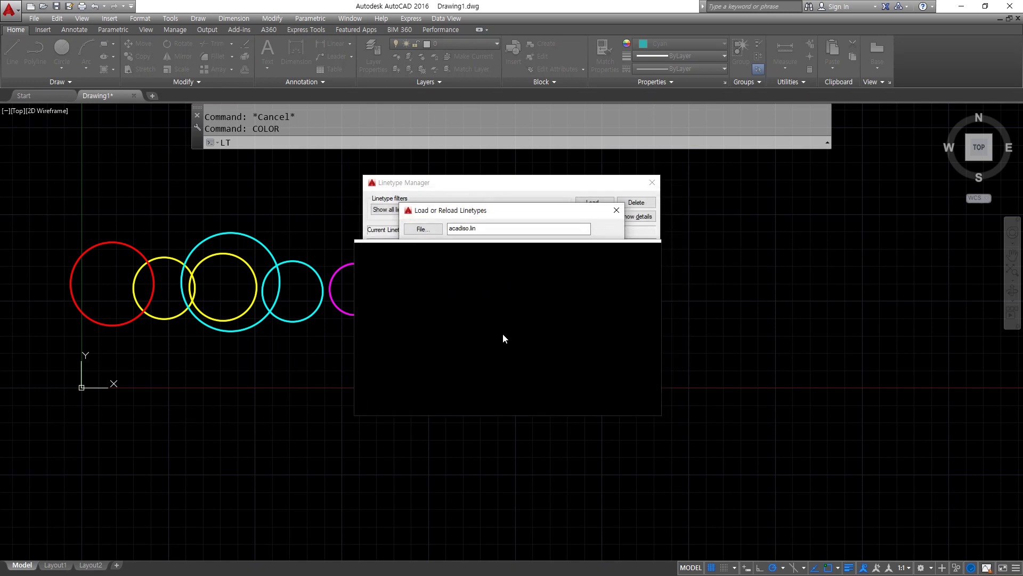
{"action": "left_click", "coordinate": [456, 365]}
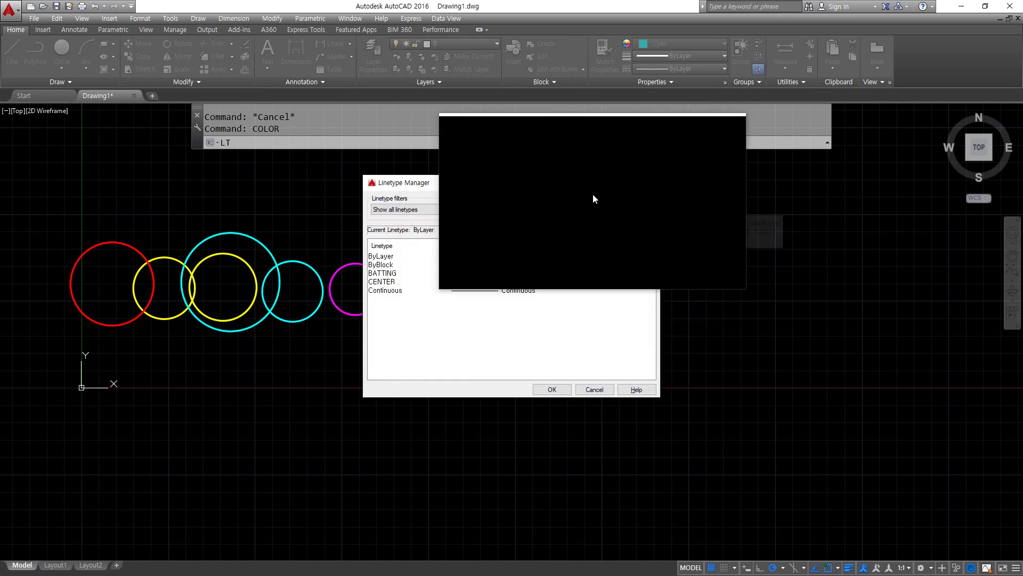
{"action": "left_click", "coordinate": [596, 203]}
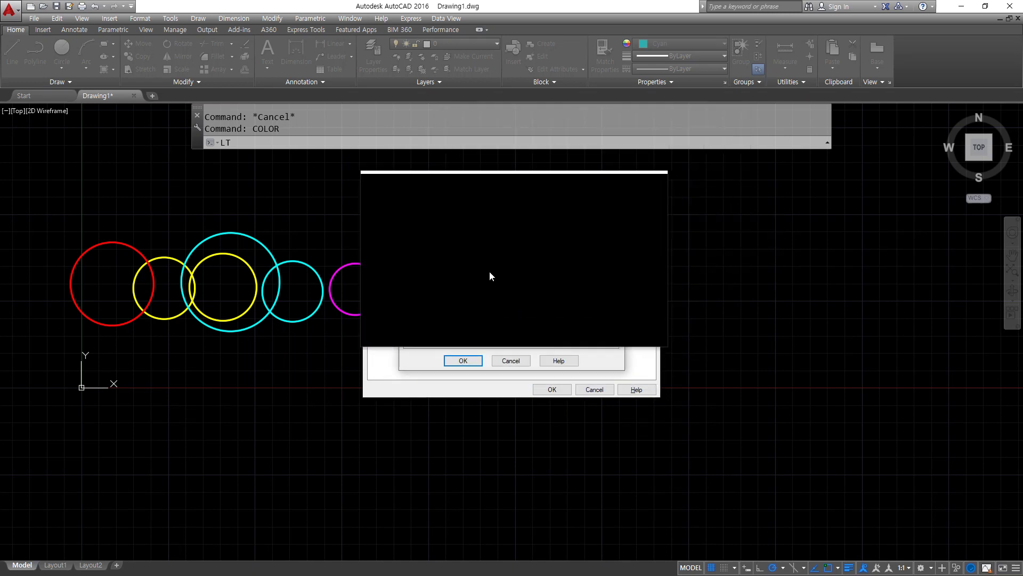
{"action": "scroll", "coordinate": [443, 288], "scroll_direction": "down", "scroll_amount": 5}
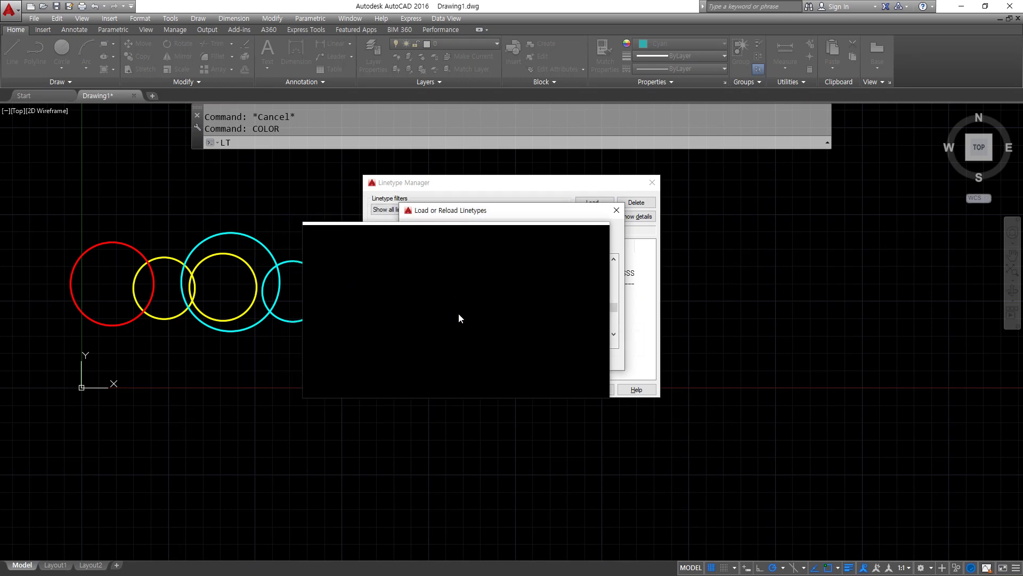
{"action": "left_click", "coordinate": [470, 366]}
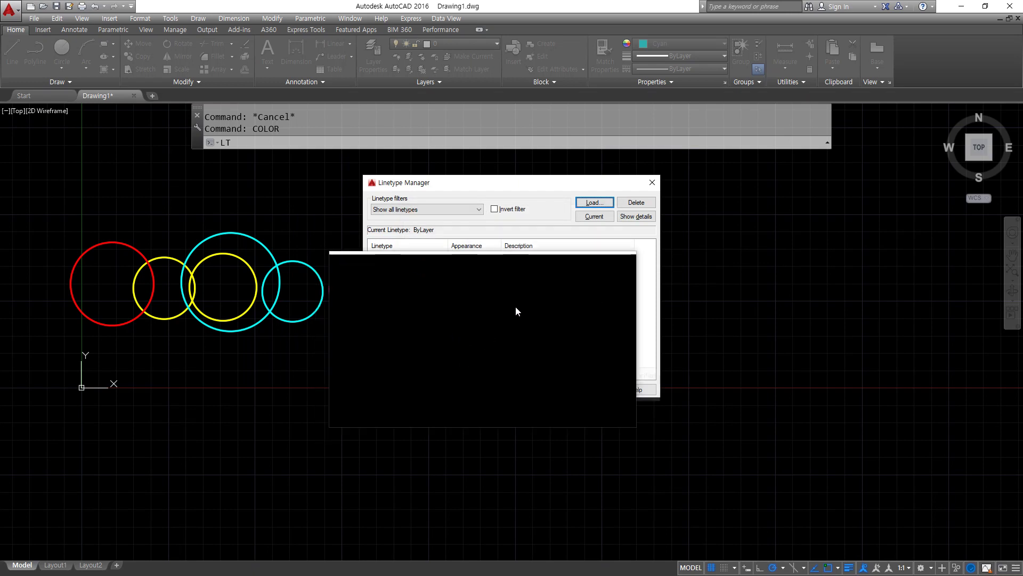
Step: Load the PHANTOM linetype from acadiso.lin into the Linetype Manager
{"action": "left_click", "coordinate": [587, 202]}
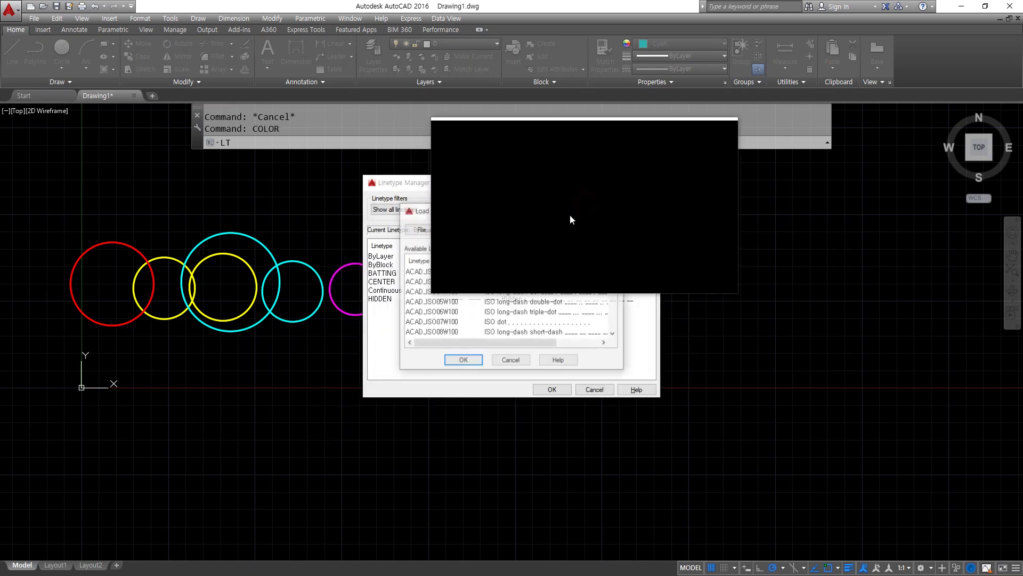
{"action": "scroll", "coordinate": [433, 290], "scroll_direction": "down", "scroll_amount": 10}
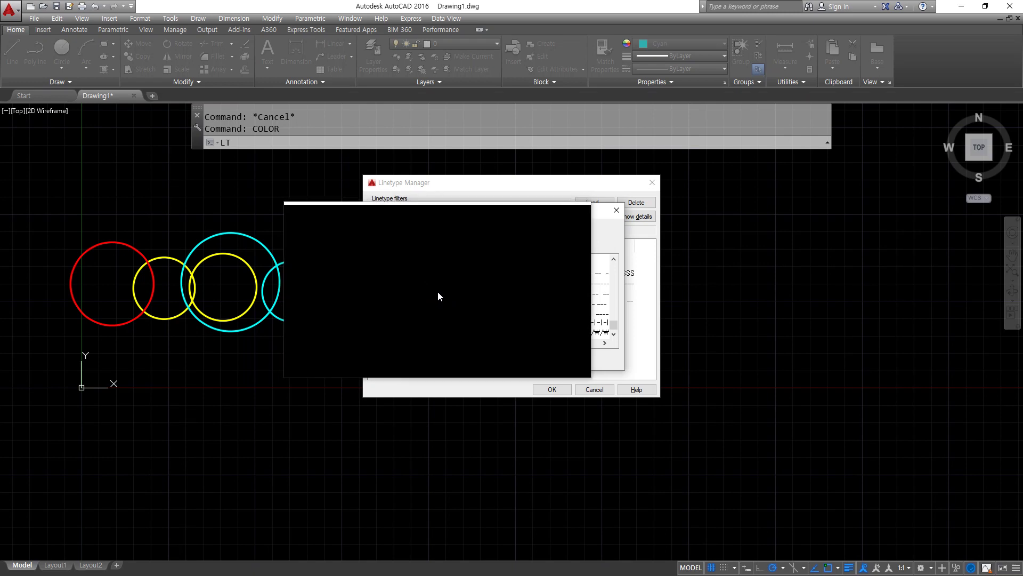
{"action": "left_click", "coordinate": [477, 361]}
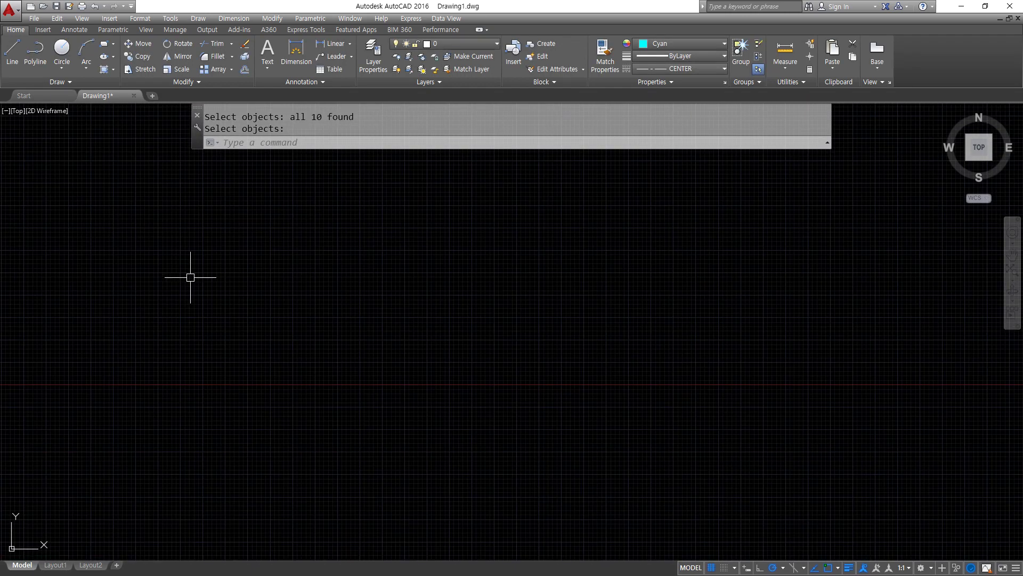
Step: Make HIDDEN the current linetype in the Linetype Manager
{"action": "type", "text": "z"}
{"action": "key", "text": "Return"}
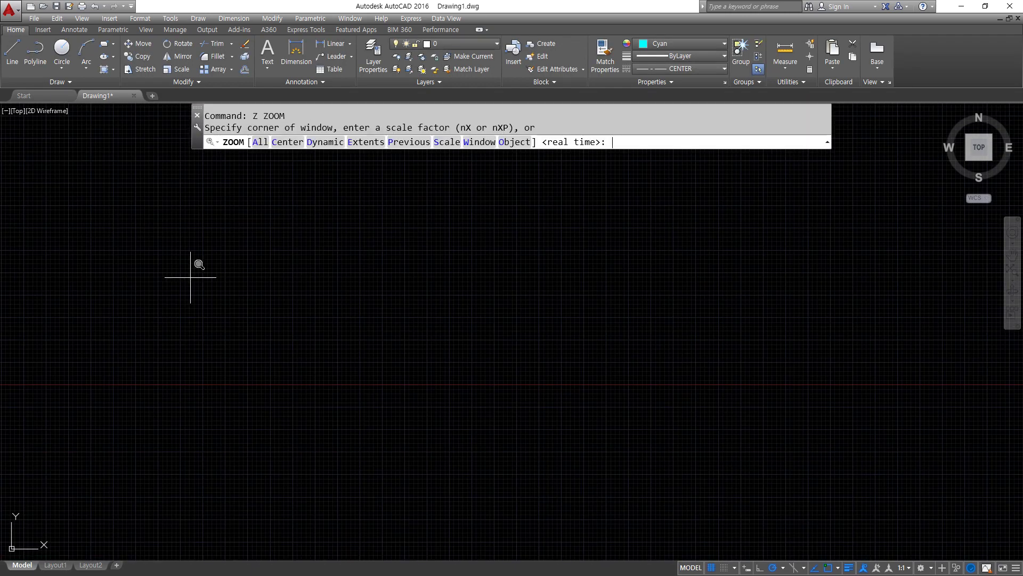
{"action": "type", "text": "a"}
{"action": "key", "text": "Return"}
{"action": "type", "text": "LT"}
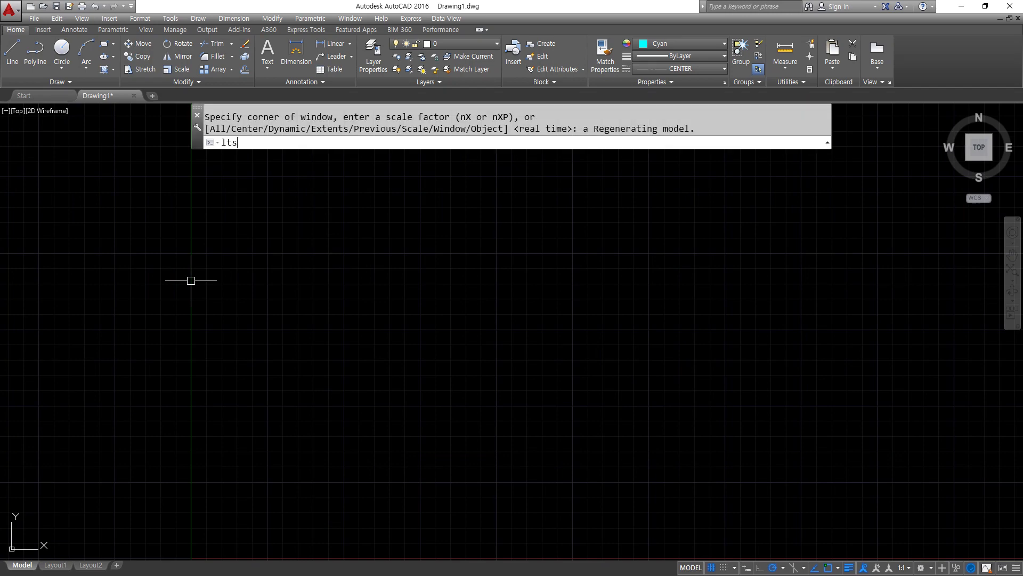
{"action": "key", "text": "Return"}
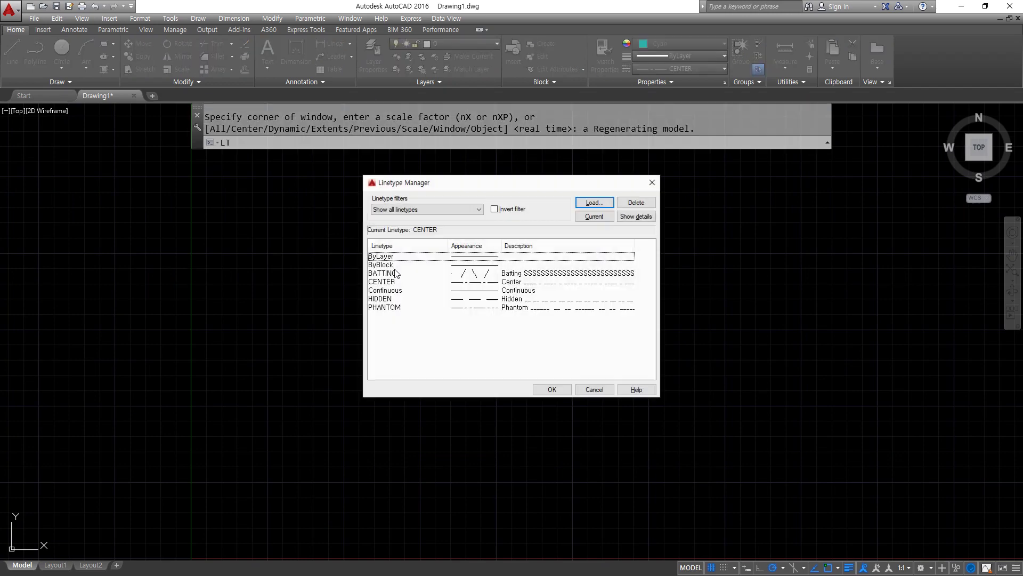
{"action": "left_click", "coordinate": [384, 299]}
{"action": "left_click", "coordinate": [593, 203]}
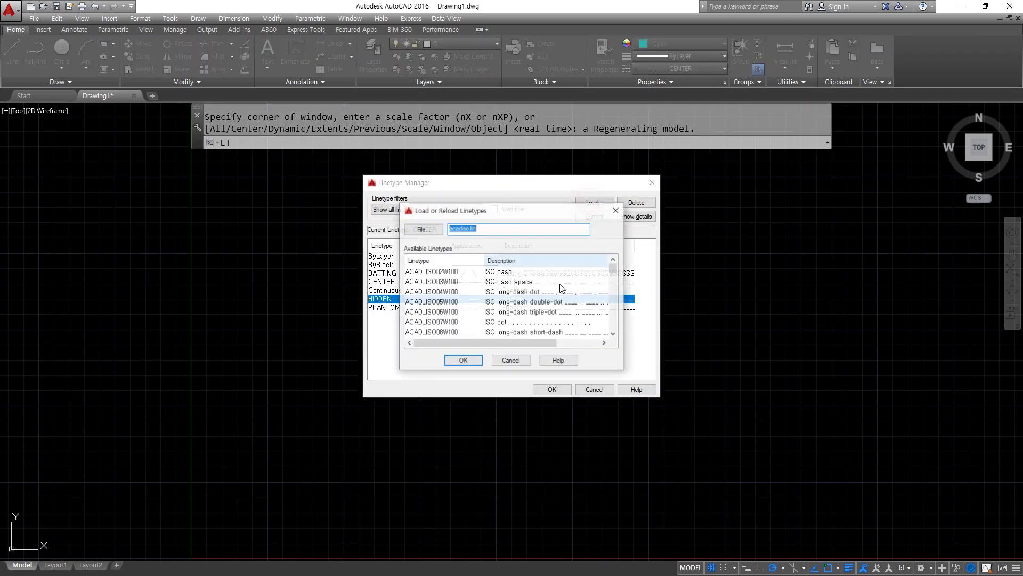
{"action": "key", "text": "Escape"}
{"action": "left_click", "coordinate": [380, 299]}
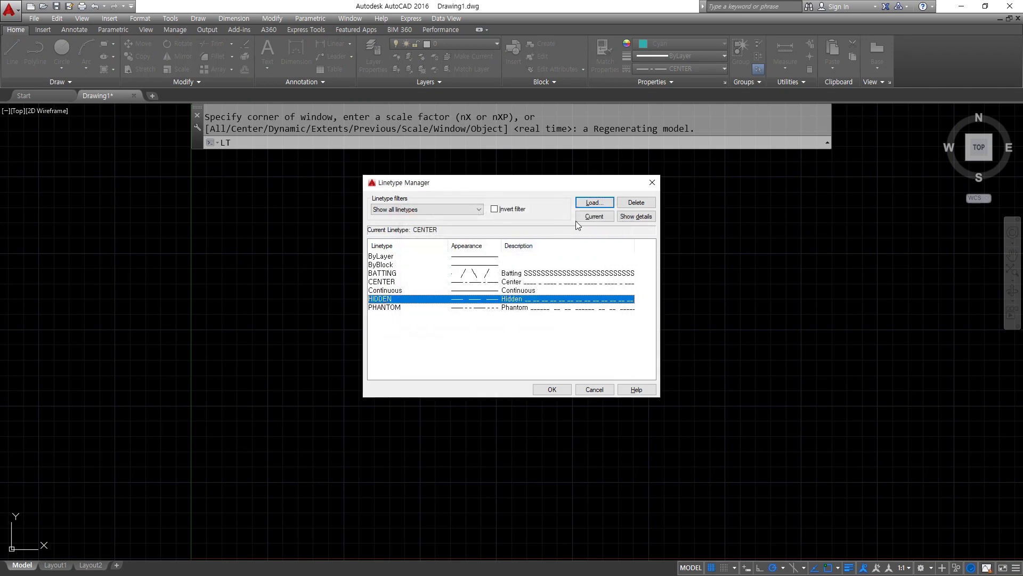
{"action": "left_click", "coordinate": [594, 216]}
{"action": "left_click", "coordinate": [553, 390]}
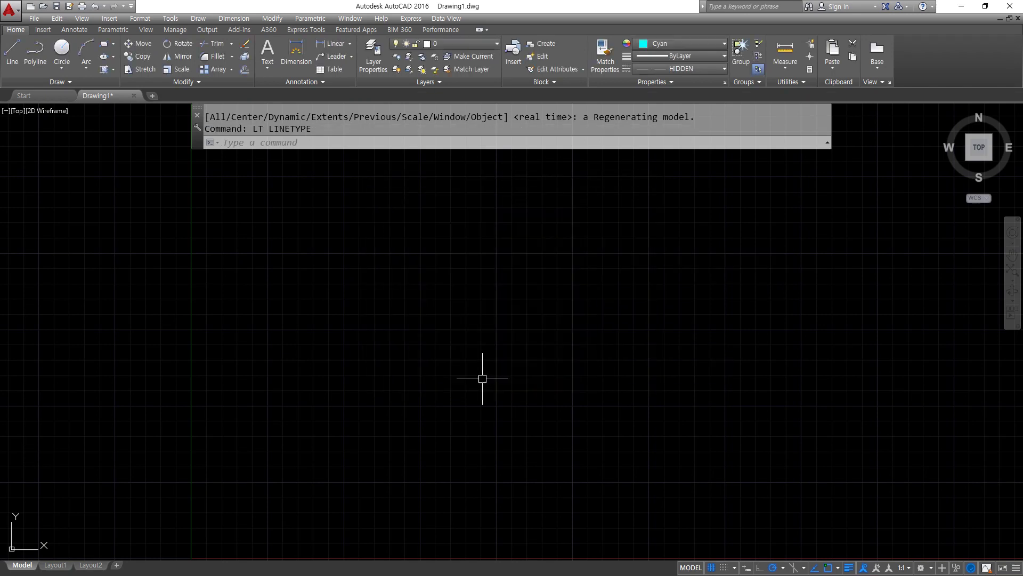
Step: Draw a freehand-sized cyan circle in the HIDDEN linetype in the empty drawing area
{"action": "type", "text": "c"}
{"action": "key", "text": "Return"}
{"action": "left_click", "coordinate": [336, 335]}
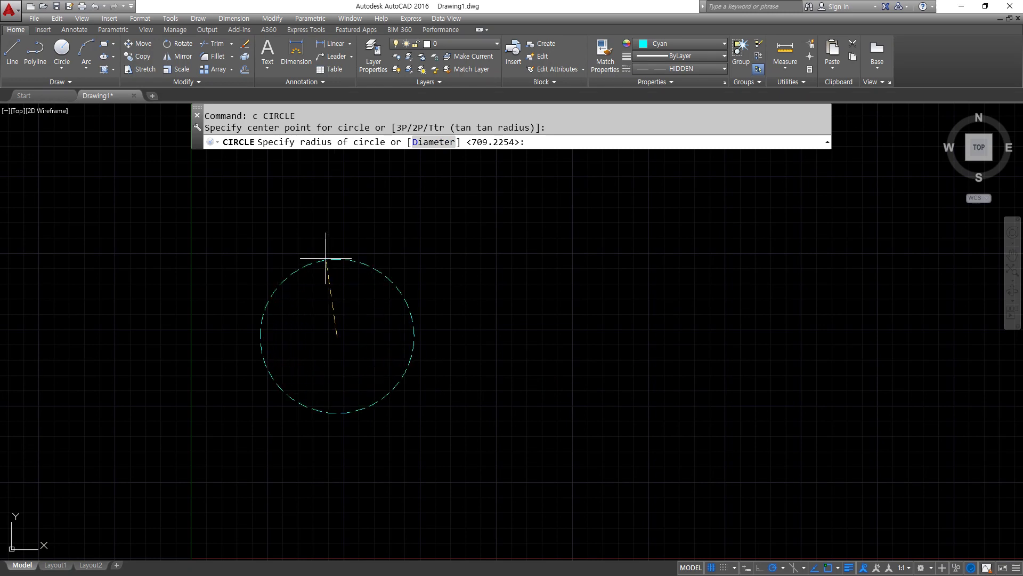
{"action": "left_click", "coordinate": [337, 236]}
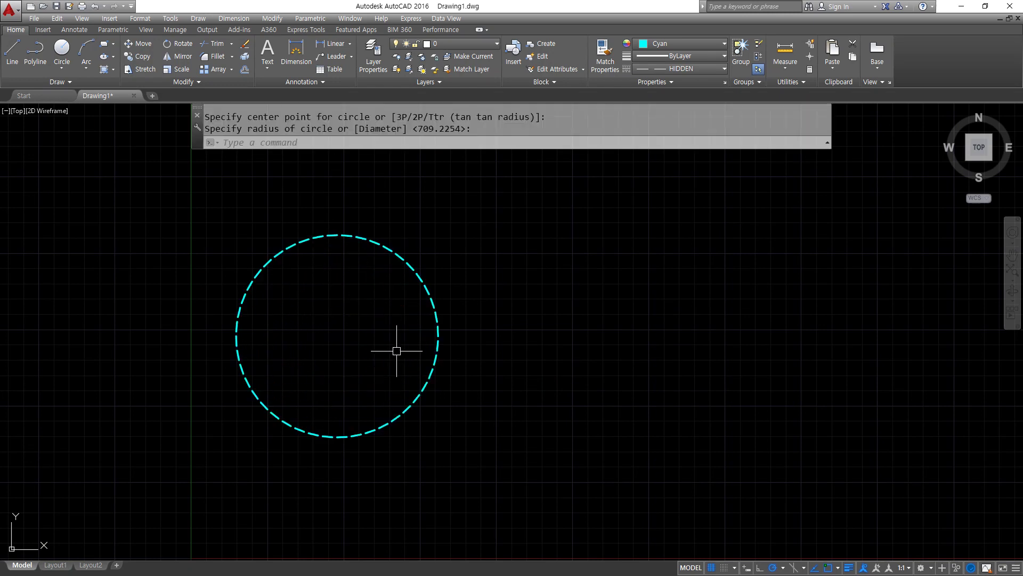
Step: Select the dashed cyan circle with a crossing window and erase it
{"action": "key", "text": "Escape"}
{"action": "left_click", "coordinate": [512, 338]}
{"action": "left_click", "coordinate": [354, 299]}
{"action": "type", "text": "e"}
{"action": "key", "text": "Return"}
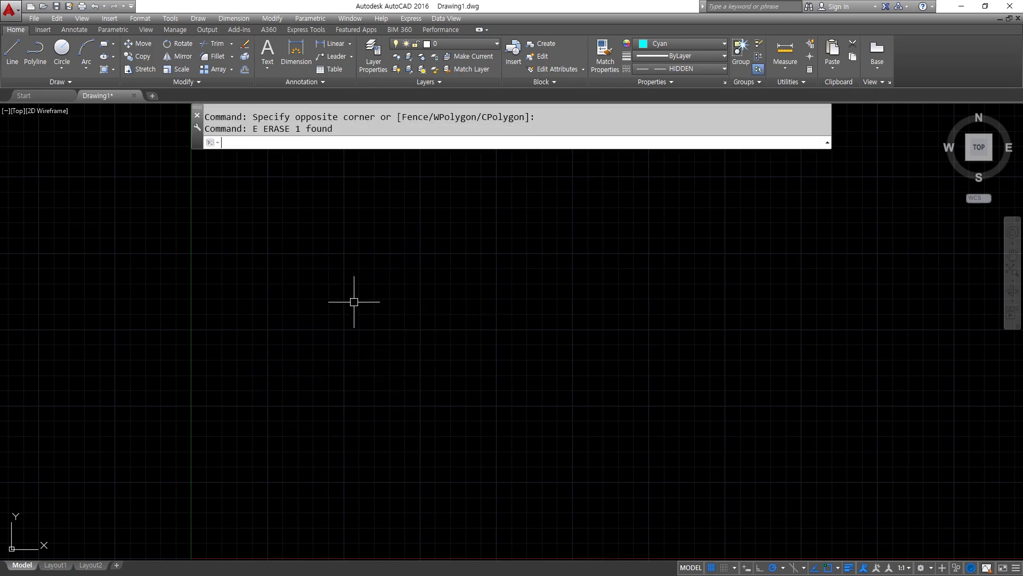
Step: Set the current object colour to Red and the current linetype to CENTER
{"action": "left_click", "coordinate": [693, 43]}
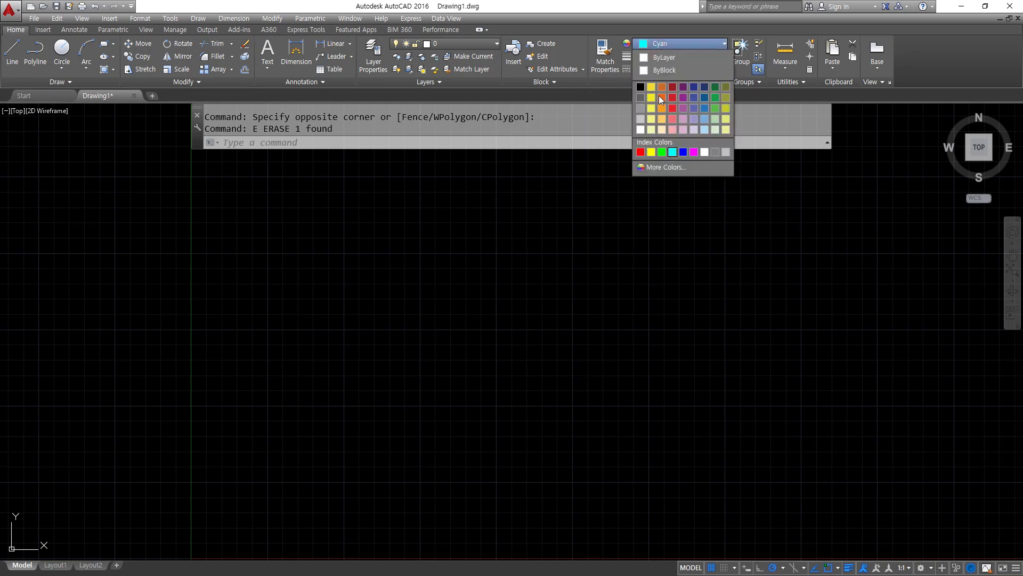
{"action": "left_click", "coordinate": [642, 151]}
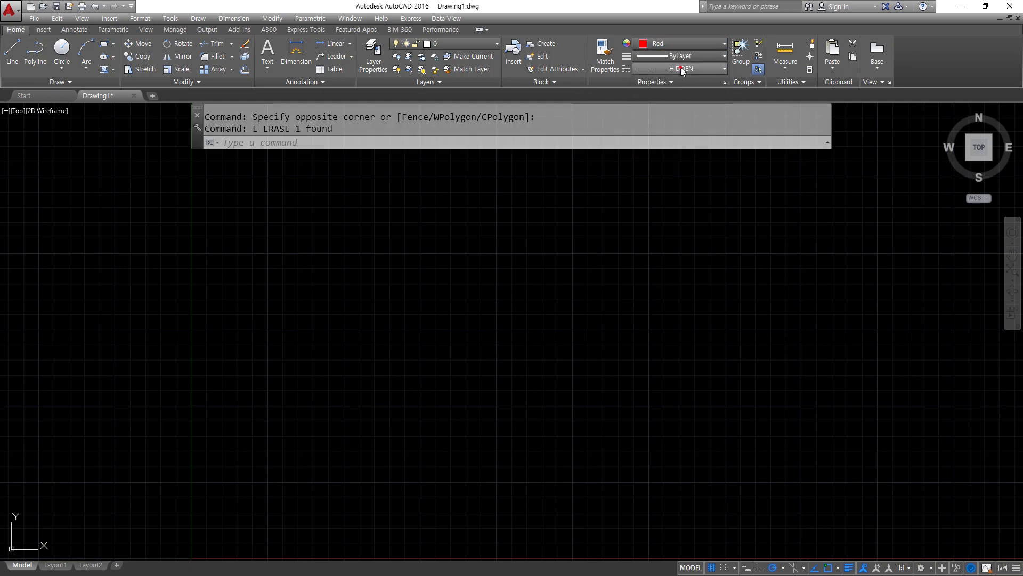
{"action": "left_click", "coordinate": [682, 70]}
{"action": "left_click", "coordinate": [683, 122]}
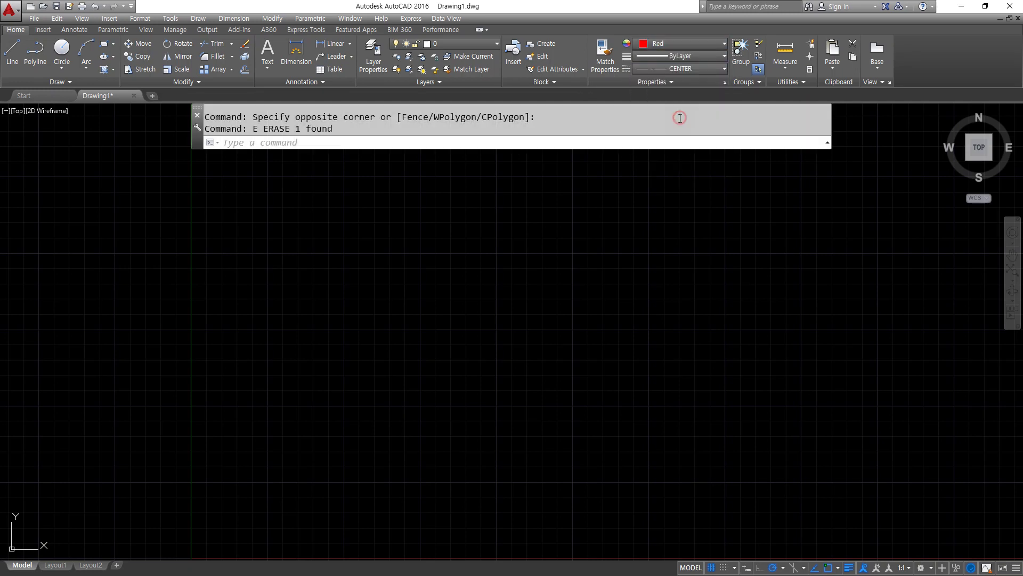
Step: Draw a long horizontal red centre line across the middle of the drawing area
{"action": "type", "text": "l"}
{"action": "key", "text": "Return"}
{"action": "left_click", "coordinate": [249, 353]}
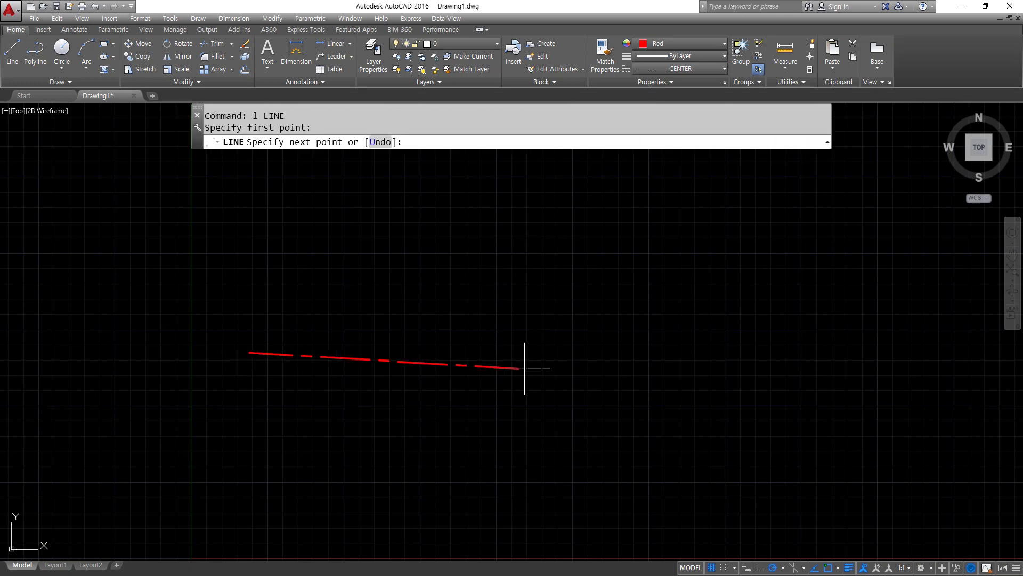
{"action": "left_click", "coordinate": [766, 352]}
{"action": "key", "text": "Return"}
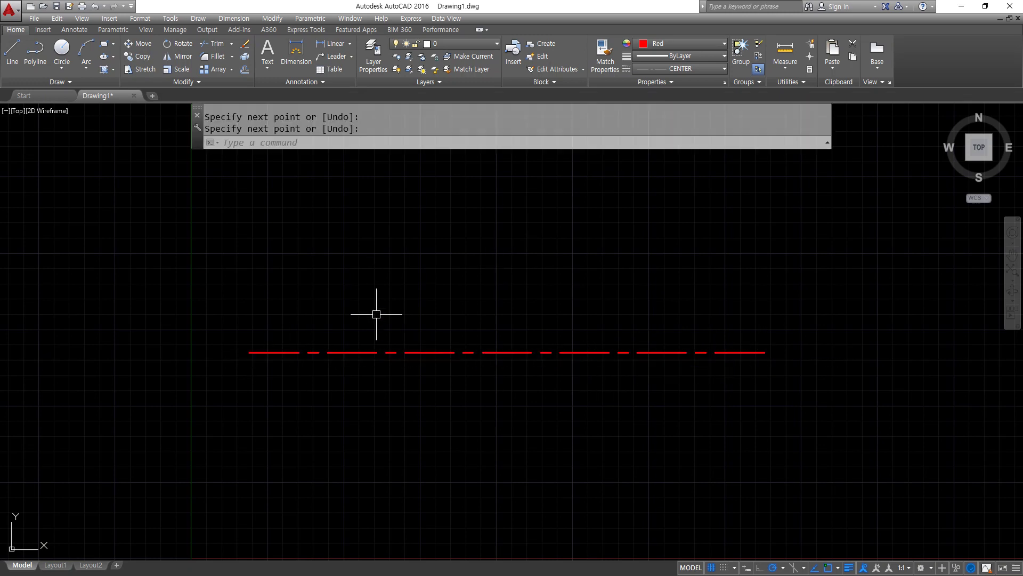
Step: Draw a vertical red centre line crossing the horizontal one near its left end
{"action": "key", "text": "Return"}
{"action": "left_click", "coordinate": [366, 182]}
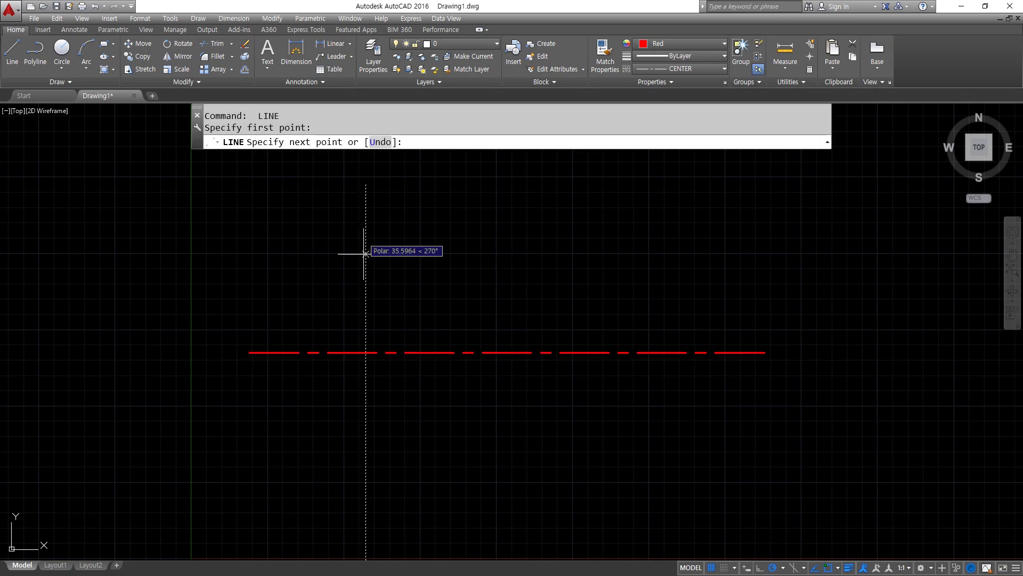
{"action": "left_click", "coordinate": [366, 513]}
{"action": "key", "text": "Return"}
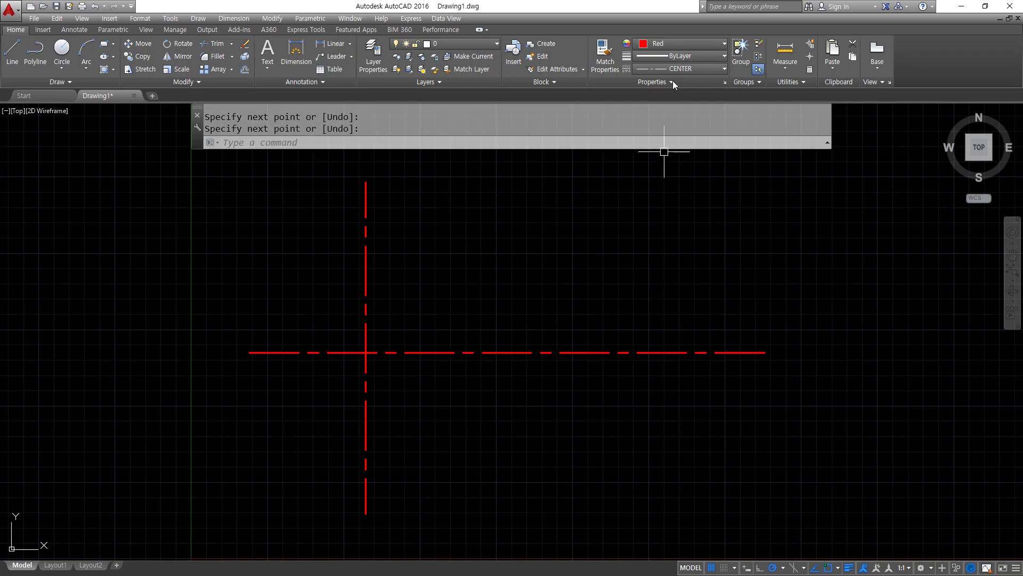
Step: Set the current object colour to Yellow and the current linetype to Continuous
{"action": "left_click", "coordinate": [681, 45]}
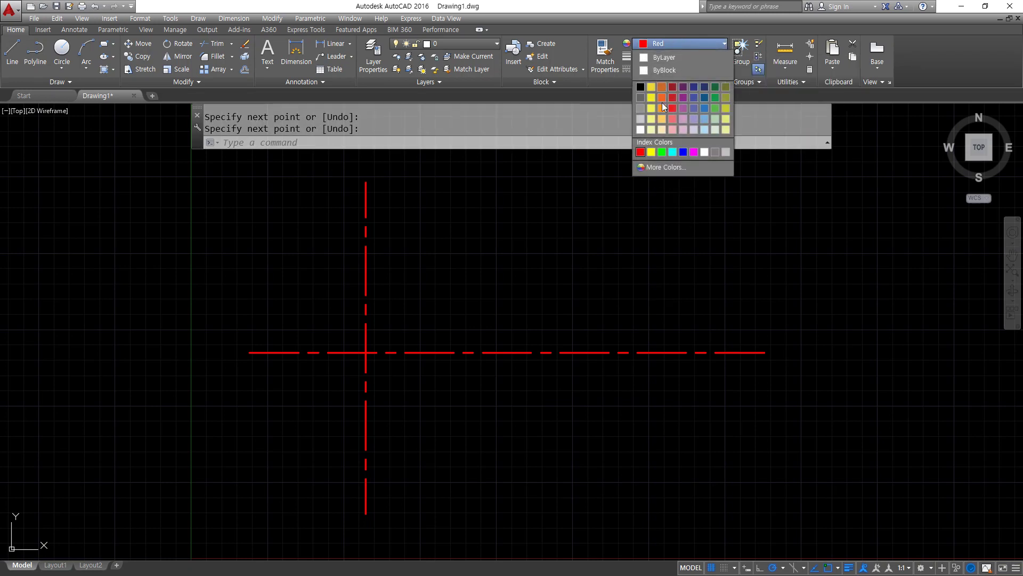
{"action": "left_click", "coordinate": [651, 151]}
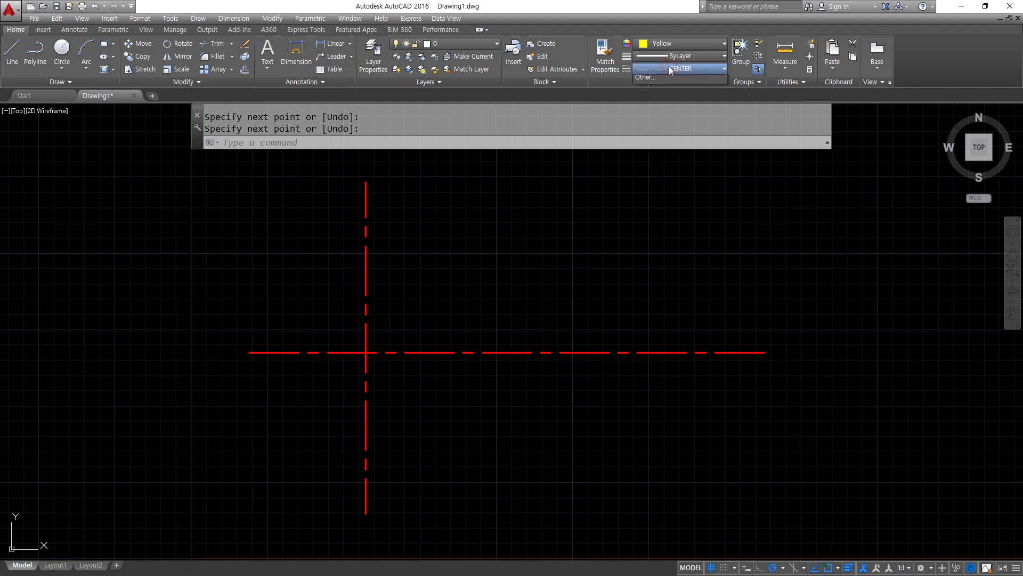
{"action": "left_click", "coordinate": [670, 67]}
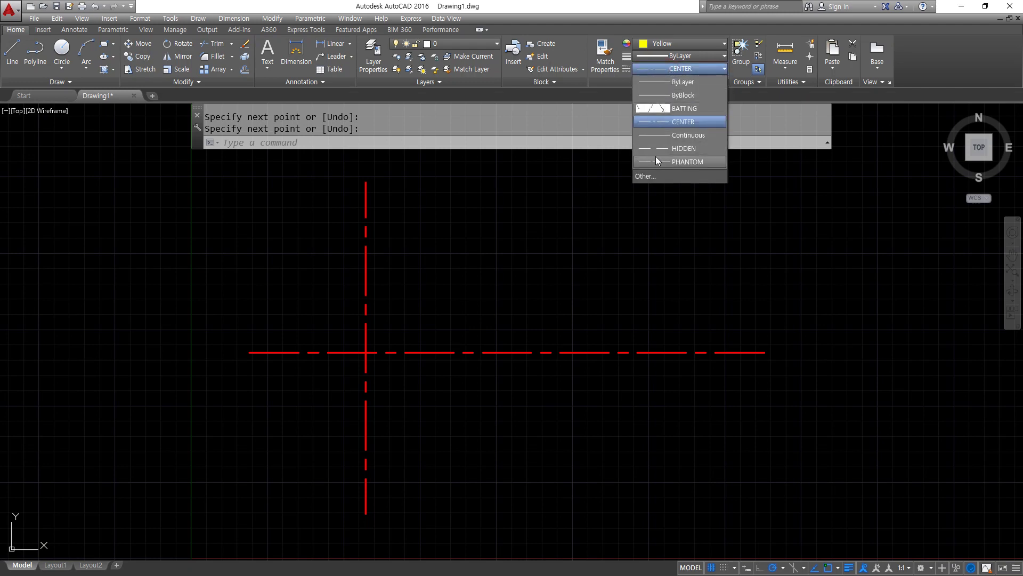
{"action": "left_click", "coordinate": [657, 136]}
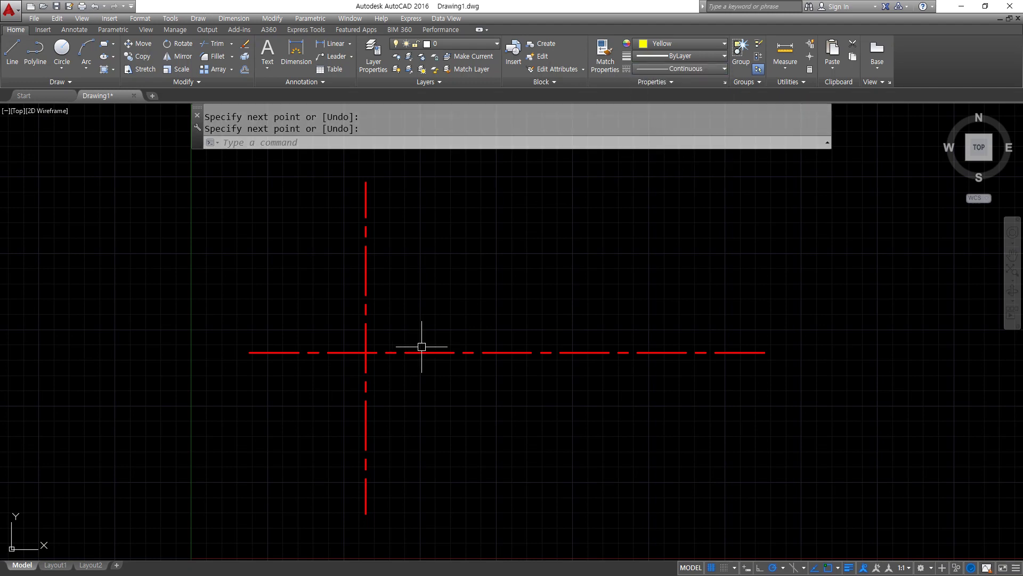
Step: Draw a horizontal yellow line about 198 units long above the horizontal centre line, crossing the vertical one
{"action": "type", "text": "l"}
{"action": "key", "text": "Return"}
{"action": "left_click", "coordinate": [301, 262]}
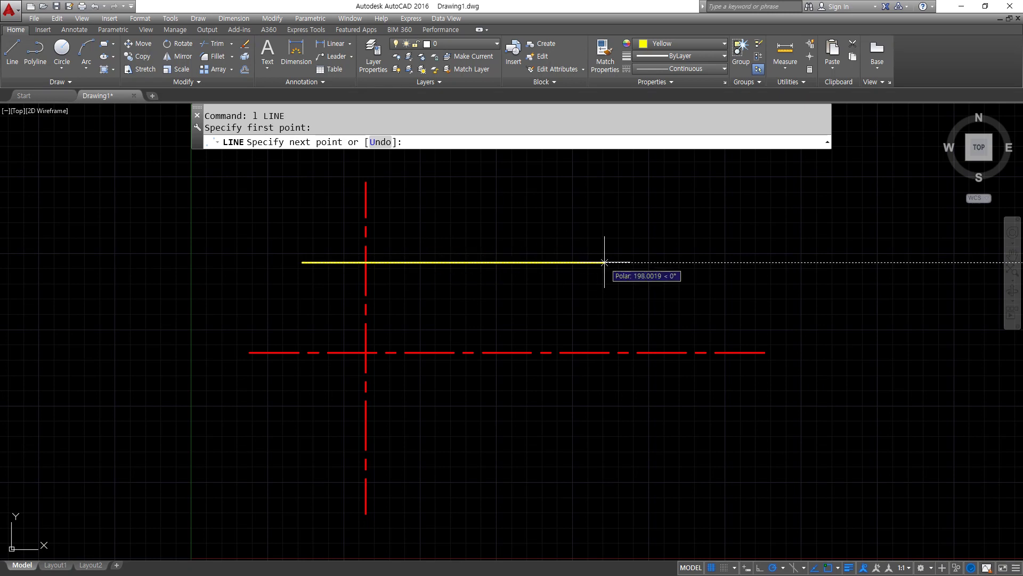
{"action": "left_click", "coordinate": [605, 262]}
{"action": "key", "text": "Return"}
Step: Draw a vertical yellow line about 152 units long, crossing the yellow line near its right end and the horizontal centre line
{"action": "key", "text": "Return"}
{"action": "left_click", "coordinate": [573, 231]}
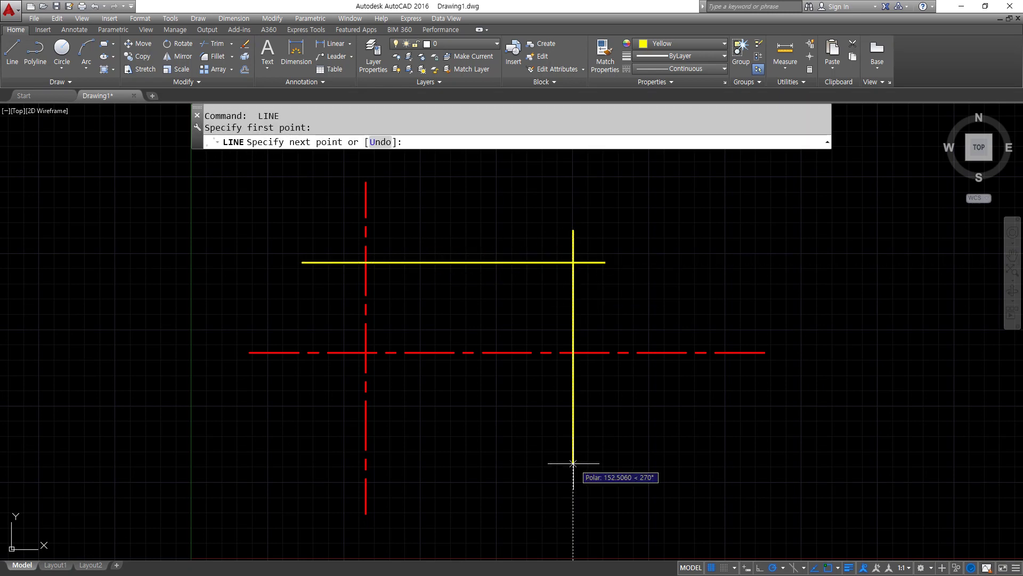
{"action": "left_click", "coordinate": [573, 463]}
{"action": "key", "text": "Return"}
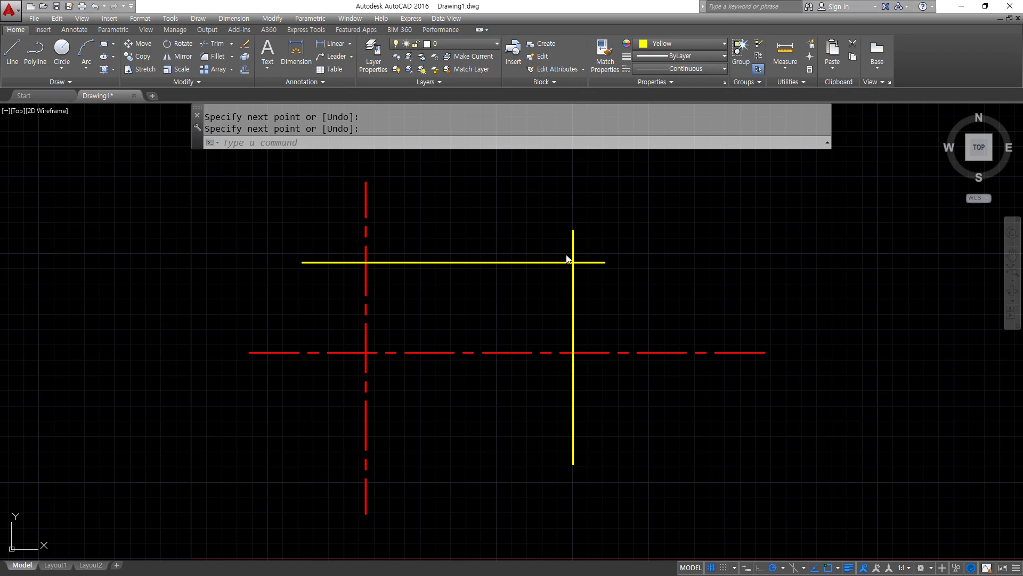
Step: Set the current object colour to Magenta and the current linetype to BATTING
{"action": "left_click", "coordinate": [703, 43]}
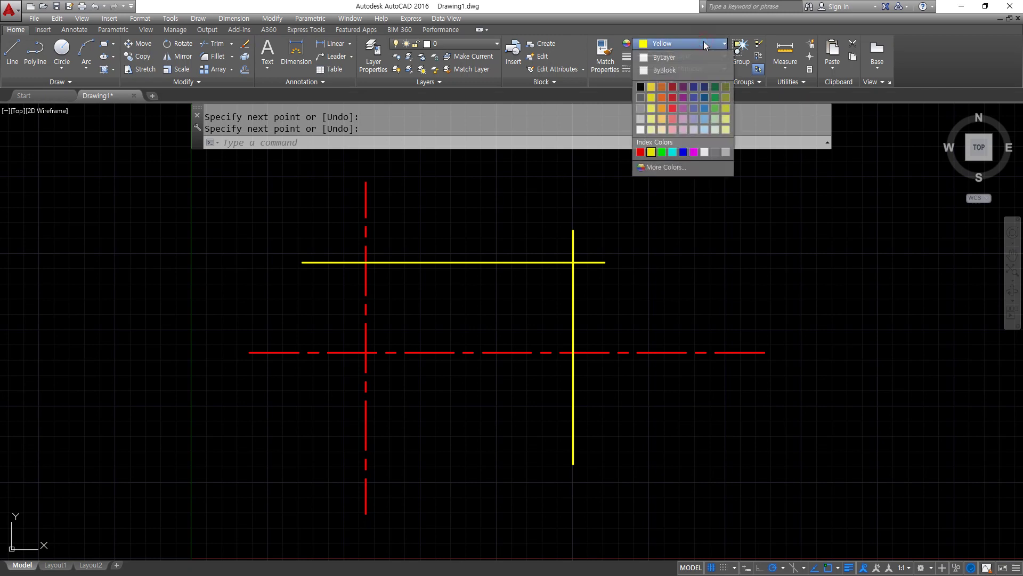
{"action": "left_click", "coordinate": [693, 152]}
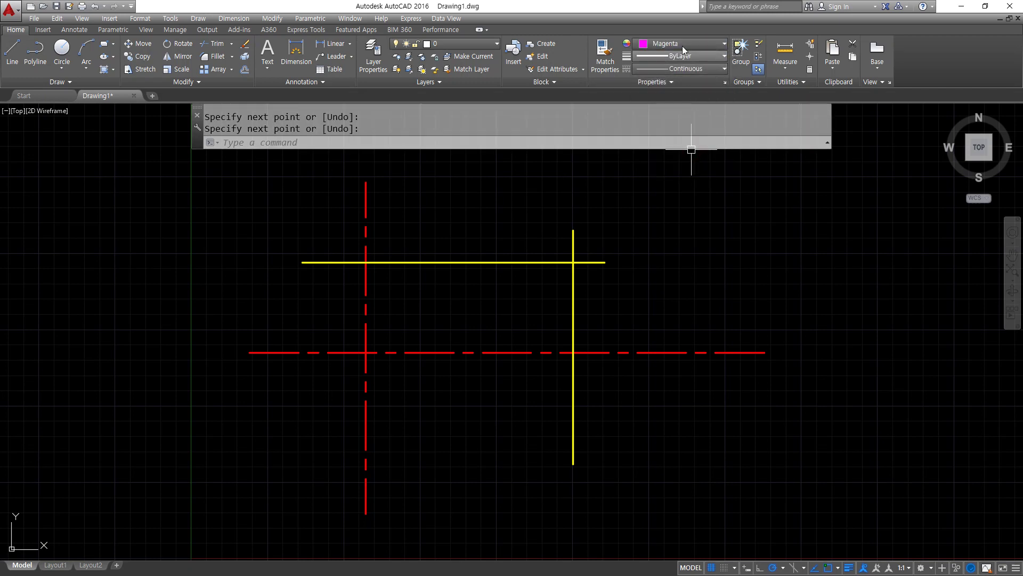
{"action": "left_click", "coordinate": [689, 69]}
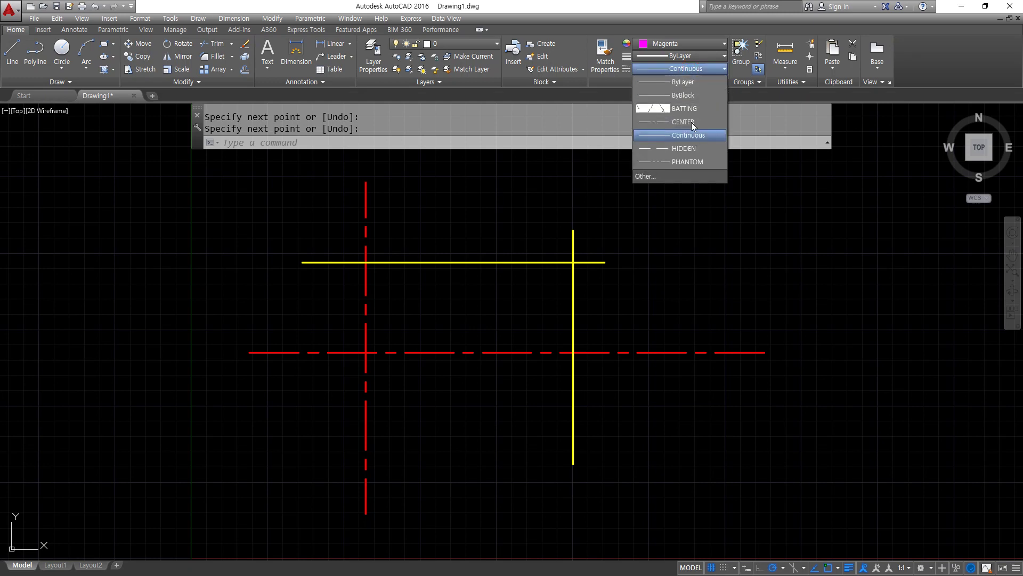
{"action": "left_click", "coordinate": [689, 111]}
Step: Draw a horizontal magenta batting line about 254 units long above the yellow lines
{"action": "type", "text": "l"}
{"action": "key", "text": "Return"}
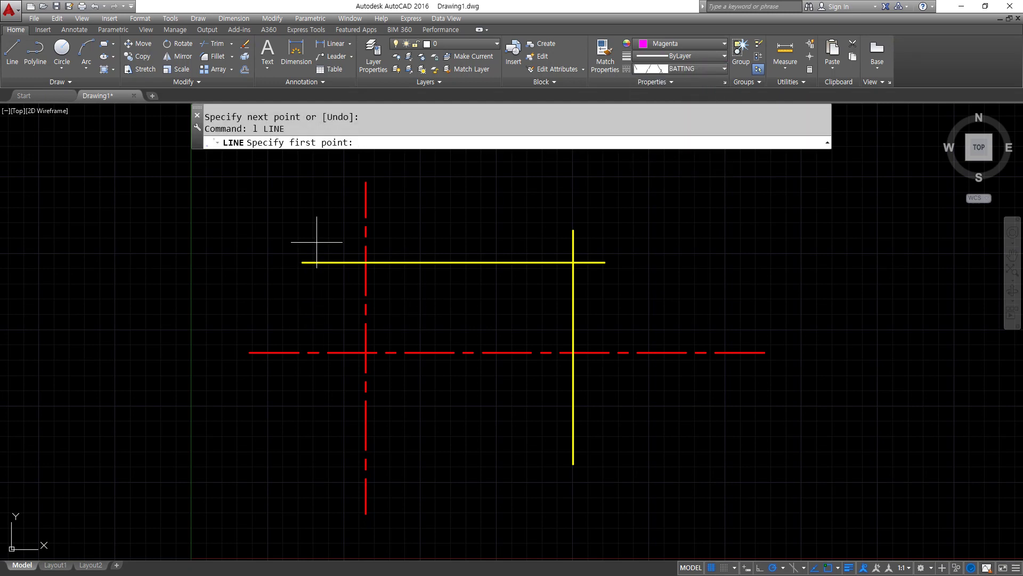
{"action": "left_click", "coordinate": [304, 207]}
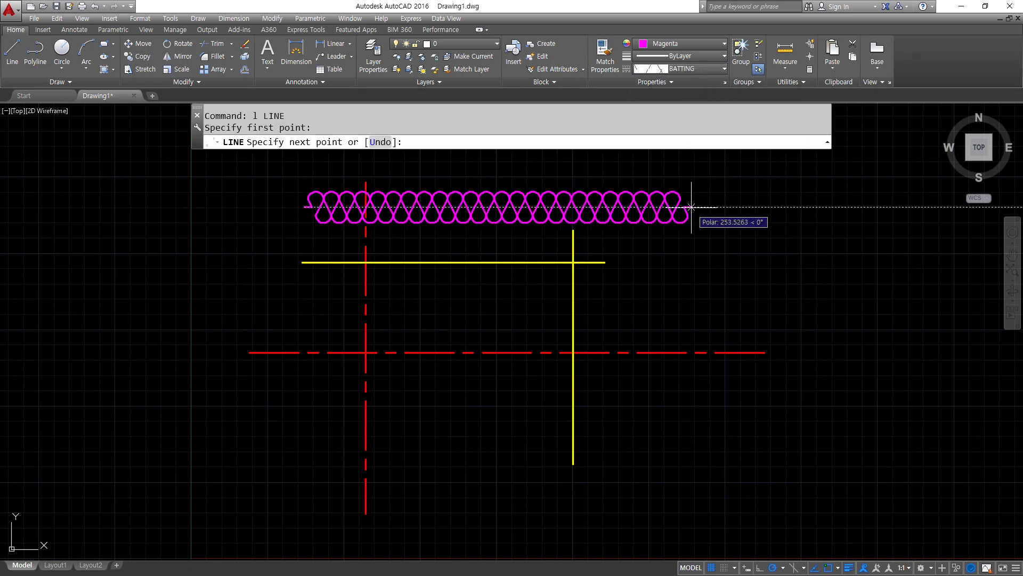
{"action": "left_click", "coordinate": [694, 207]}
{"action": "key", "text": "Return"}
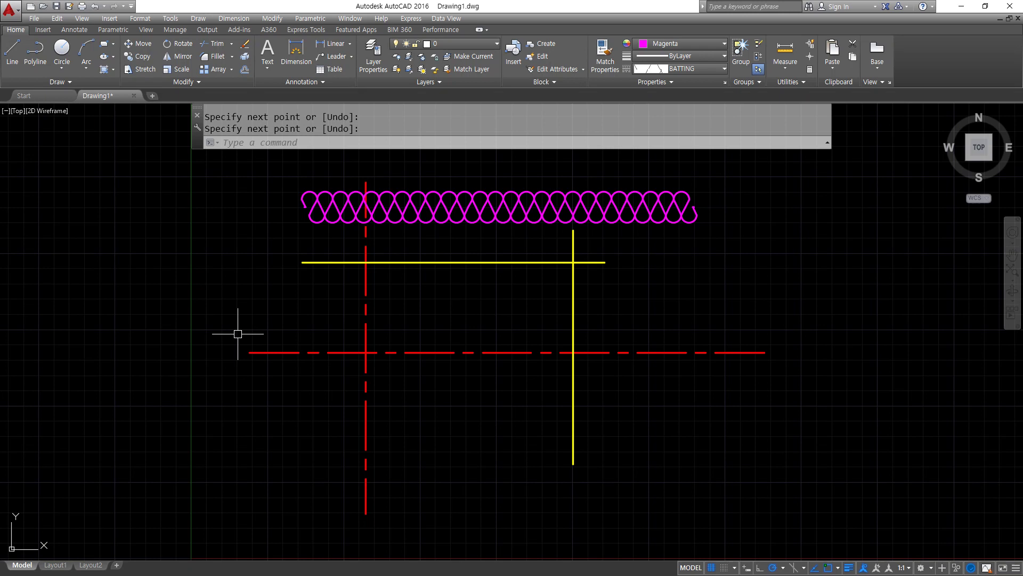
Step: Select the two yellow lines and the magenta batting line with a crossing window and erase them
{"action": "key", "text": "Return"}
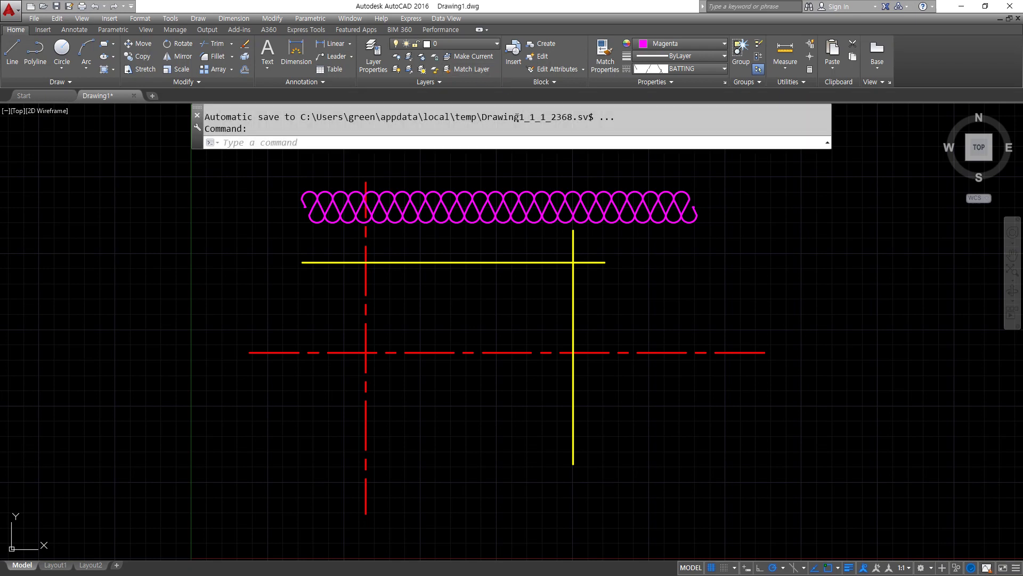
{"action": "left_click", "coordinate": [615, 289]}
{"action": "left_click", "coordinate": [529, 179]}
{"action": "type", "text": "e"}
{"action": "key", "text": "Return"}
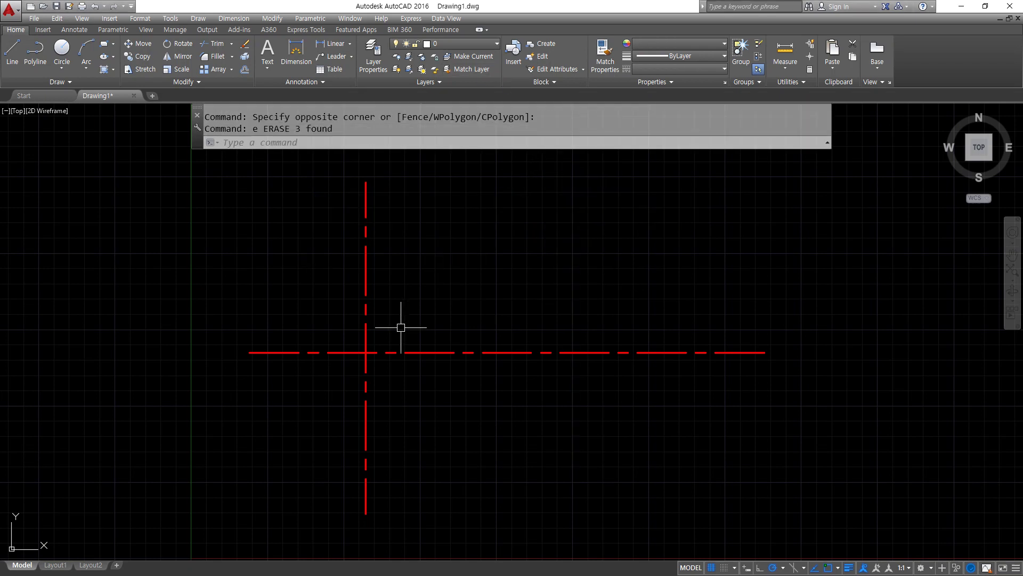
Step: Offset the vertical red centre line 20 units to the left
{"action": "type", "text": "o"}
{"action": "key", "text": "Return"}
{"action": "type", "text": "20"}
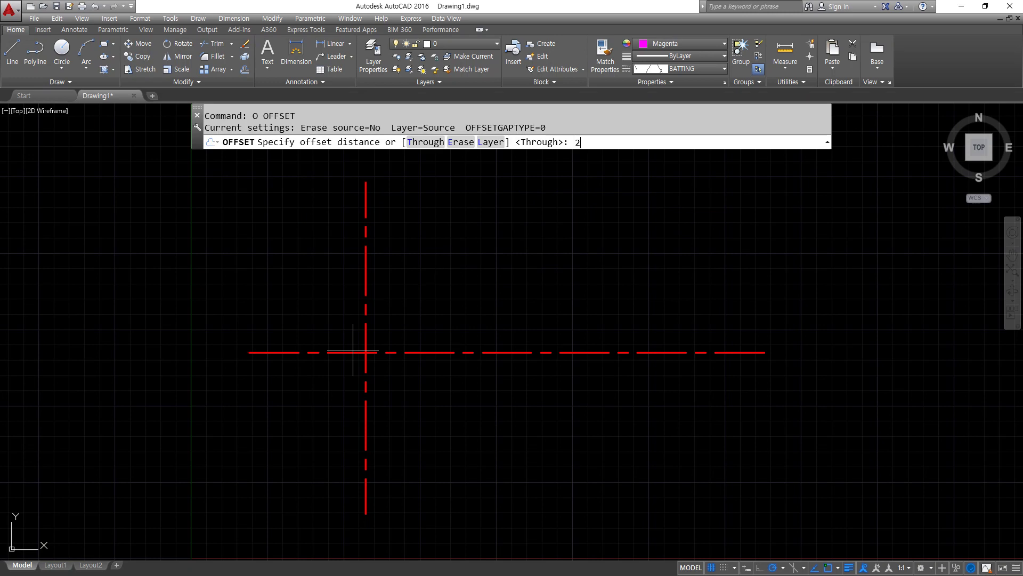
{"action": "key", "text": "Return"}
{"action": "left_click", "coordinate": [365, 292]}
{"action": "left_click", "coordinate": [296, 285]}
{"action": "key", "text": "Return"}
Step: Offset the horizontal red centre line 50 units both above and below
{"action": "key", "text": "Return"}
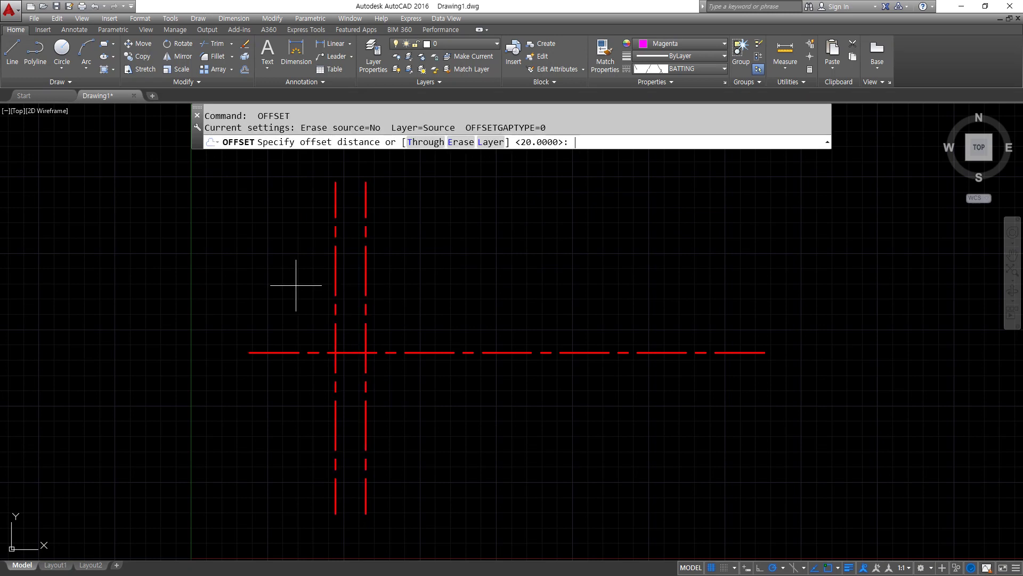
{"action": "type", "text": "50"}
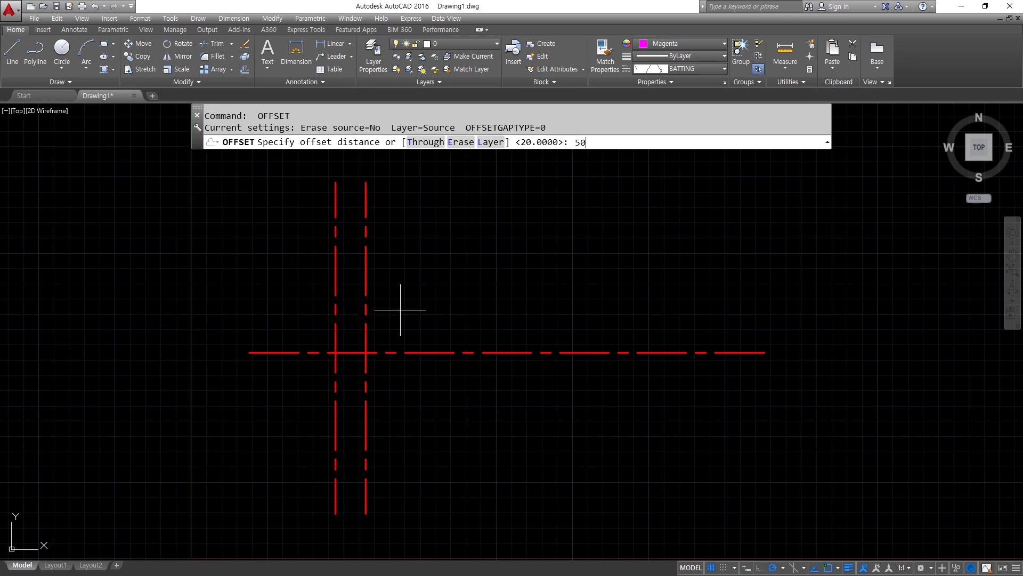
{"action": "key", "text": "Return"}
{"action": "left_click", "coordinate": [456, 352]}
{"action": "left_click", "coordinate": [455, 334]}
{"action": "left_click", "coordinate": [452, 352]}
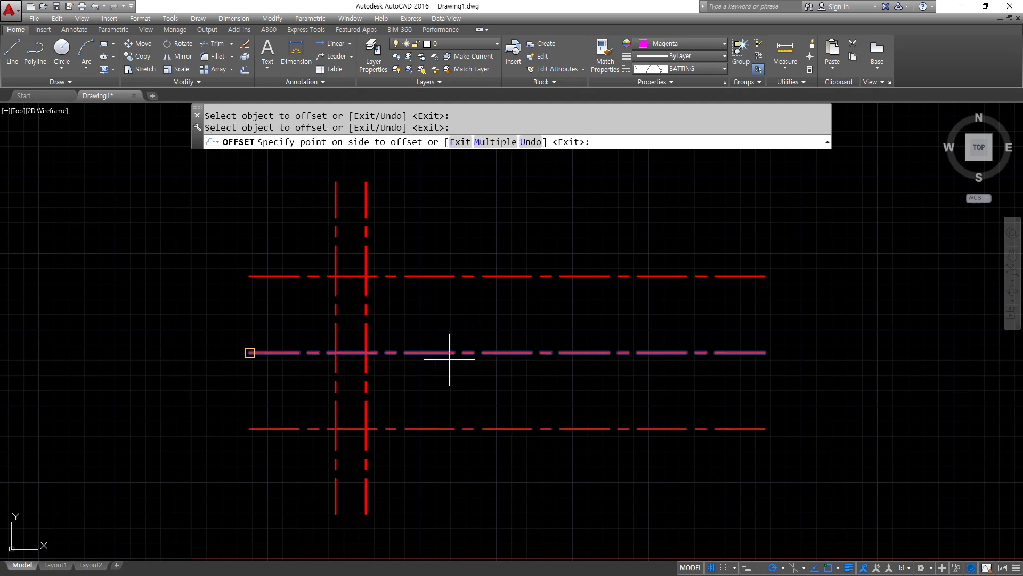
{"action": "left_click", "coordinate": [442, 421]}
{"action": "key", "text": "Return"}
Step: Offset the leftmost vertical centre line 150 units to the right
{"action": "type", "text": "o"}
{"action": "key", "text": "Return"}
{"action": "type", "text": "150"}
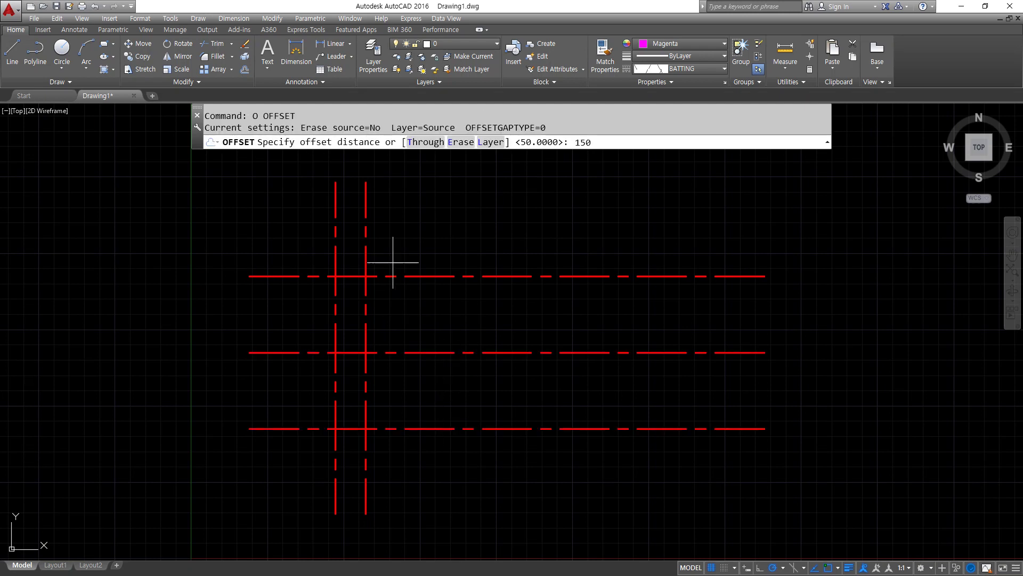
{"action": "key", "text": "Return"}
{"action": "left_click", "coordinate": [337, 241]}
{"action": "left_click", "coordinate": [421, 250]}
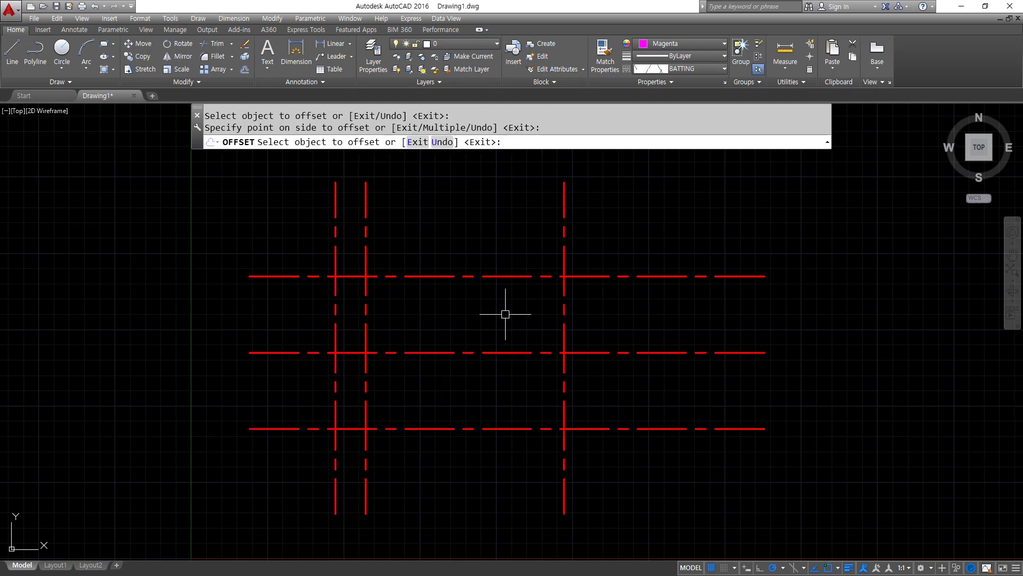
{"action": "key", "text": "Return"}
{"action": "scroll", "coordinate": [504, 320], "scroll_direction": "up", "scroll_amount": 2}
{"action": "left_click", "coordinate": [612, 279]}
{"action": "middle_click_drag", "start_coordinate": [326, 358], "coordinate": [342, 299]}
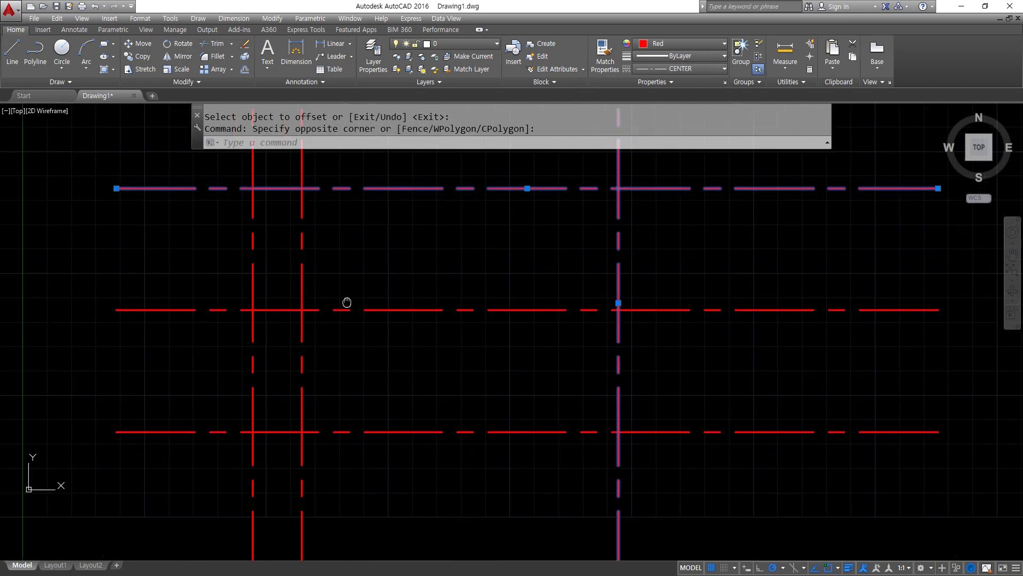
{"action": "left_click", "coordinate": [263, 442]}
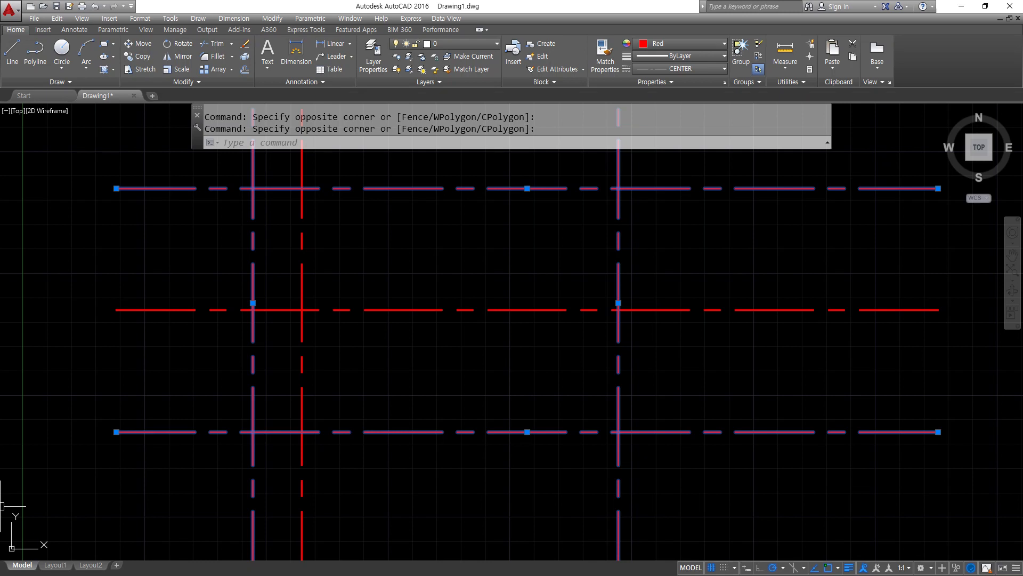
{"action": "key", "text": "Escape"}
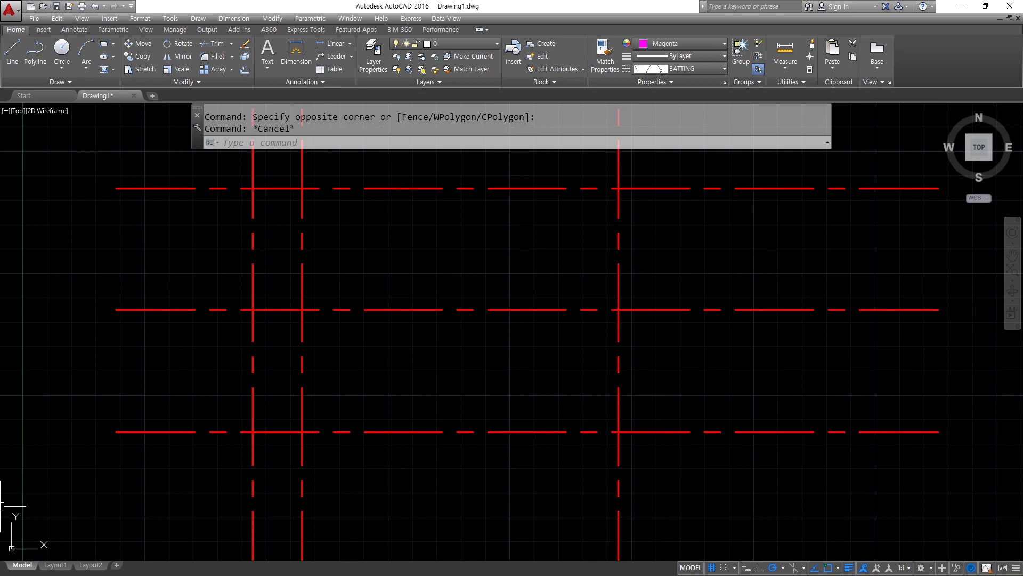
Step: Show the object properties and set the leftmost vertical centre line's colour and linetype to ByLayer
{"action": "key", "text": "ctrl+1"}
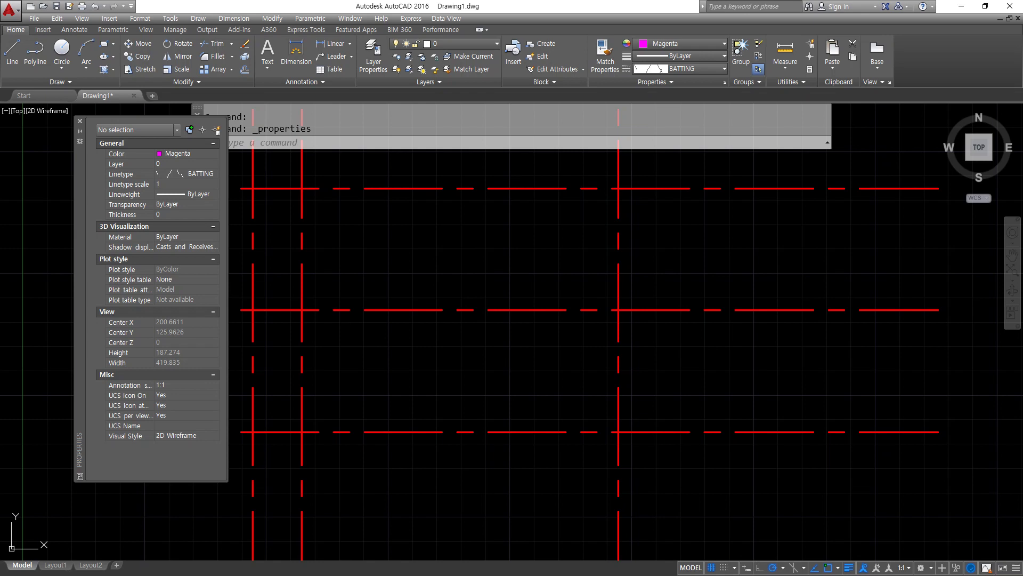
{"action": "middle_click_drag", "start_coordinate": [363, 266], "coordinate": [450, 299]}
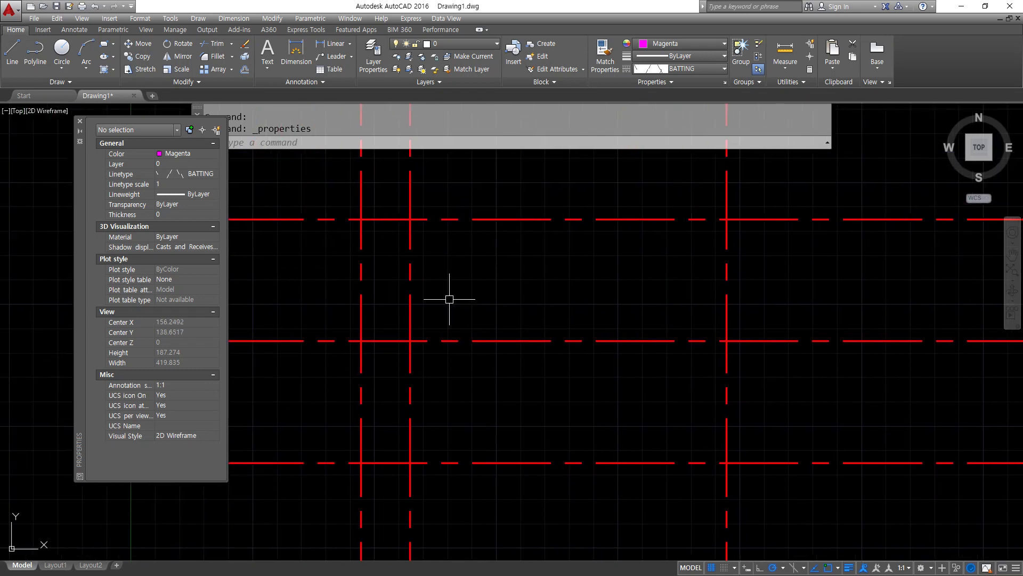
{"action": "left_click", "coordinate": [363, 233]}
{"action": "key", "text": "Escape"}
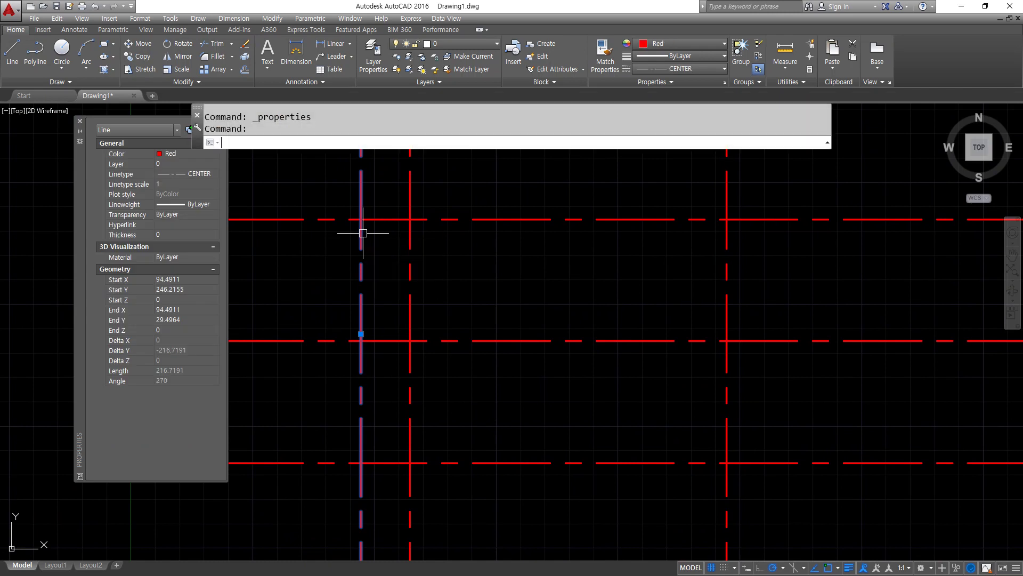
{"action": "key", "text": "super+plus"}
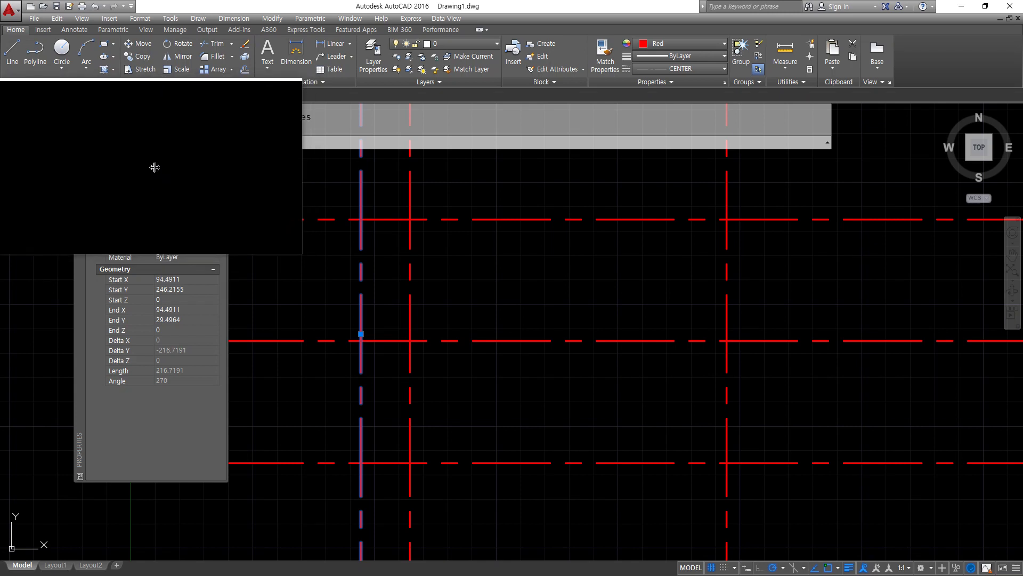
{"action": "left_click", "coordinate": [184, 158]}
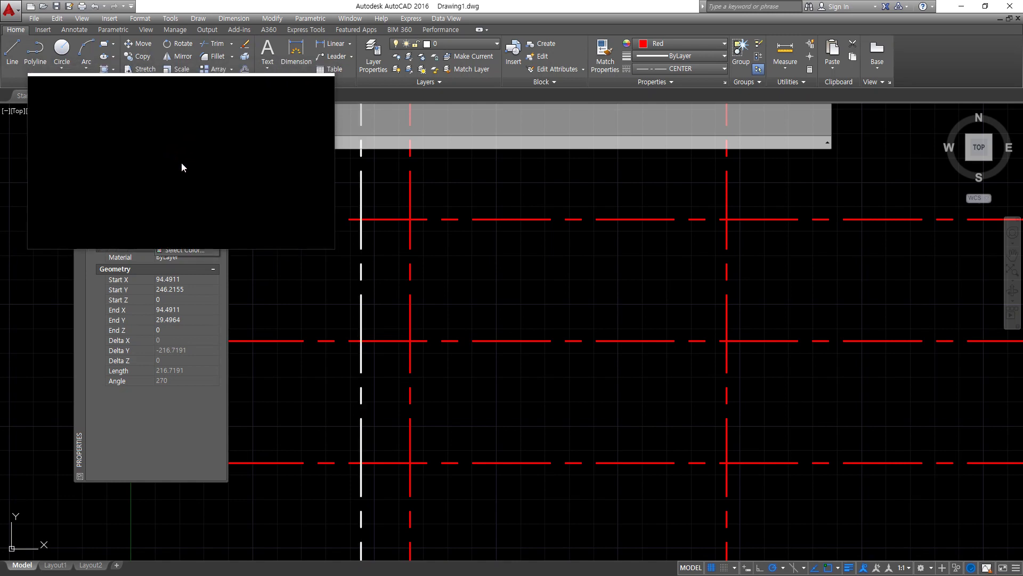
{"action": "left_click", "coordinate": [182, 163]}
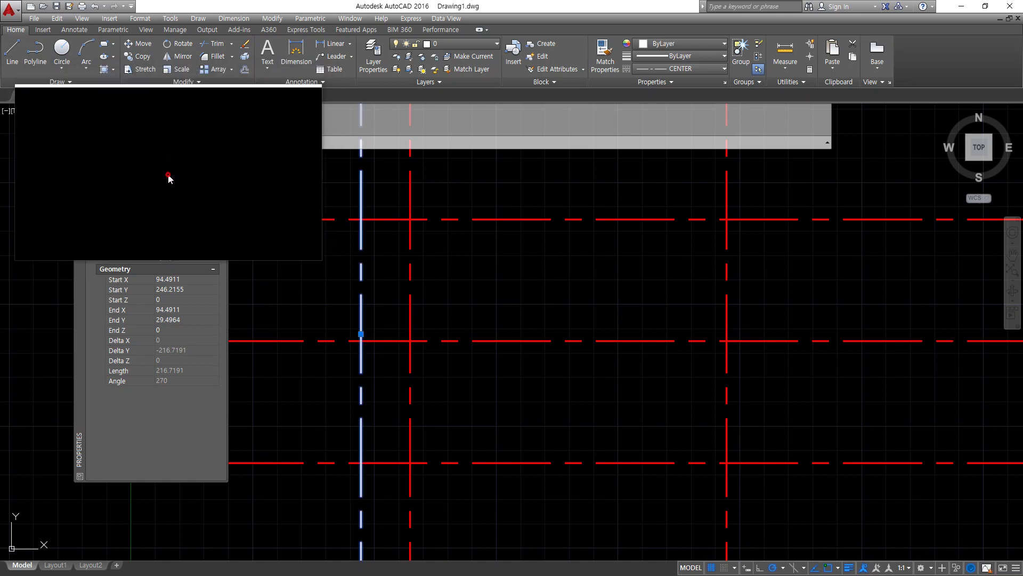
{"action": "key", "text": "Escape"}
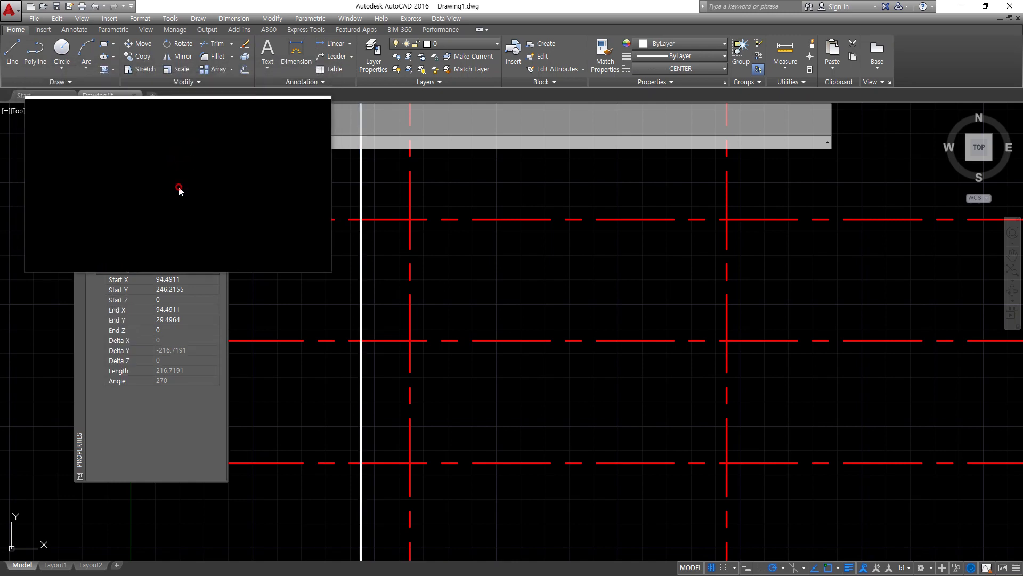
{"action": "left_click", "coordinate": [179, 187]}
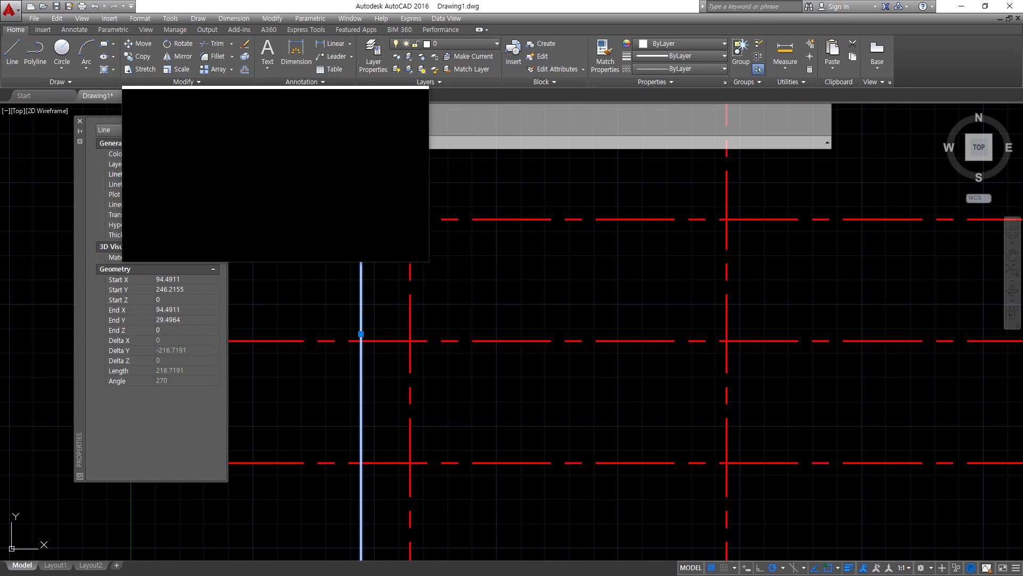
{"action": "key", "text": "Escape"}
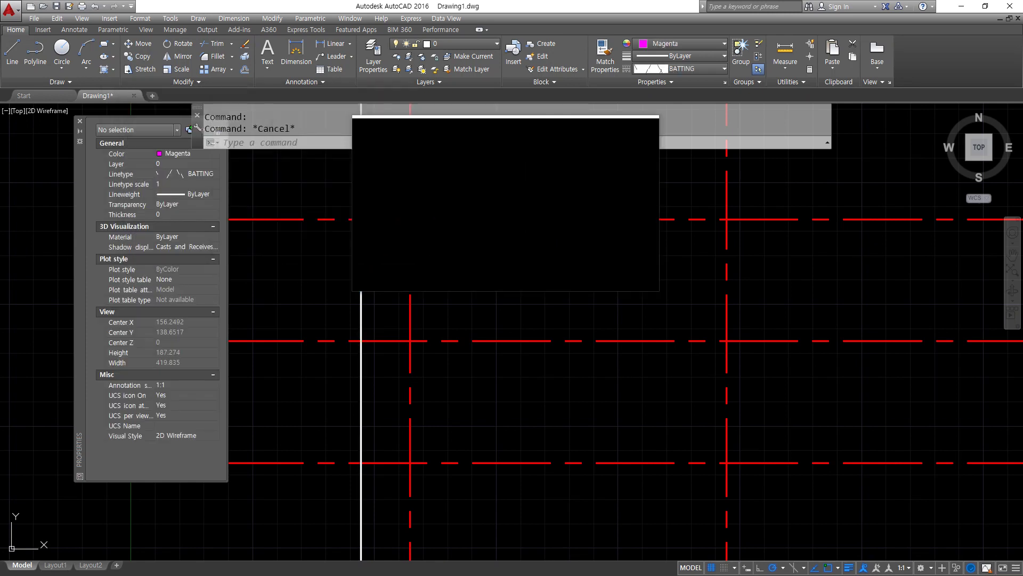
Step: Set the upper horizontal centre line's colour and linetype to ByLayer, and close the object properties
{"action": "left_click", "coordinate": [605, 219]}
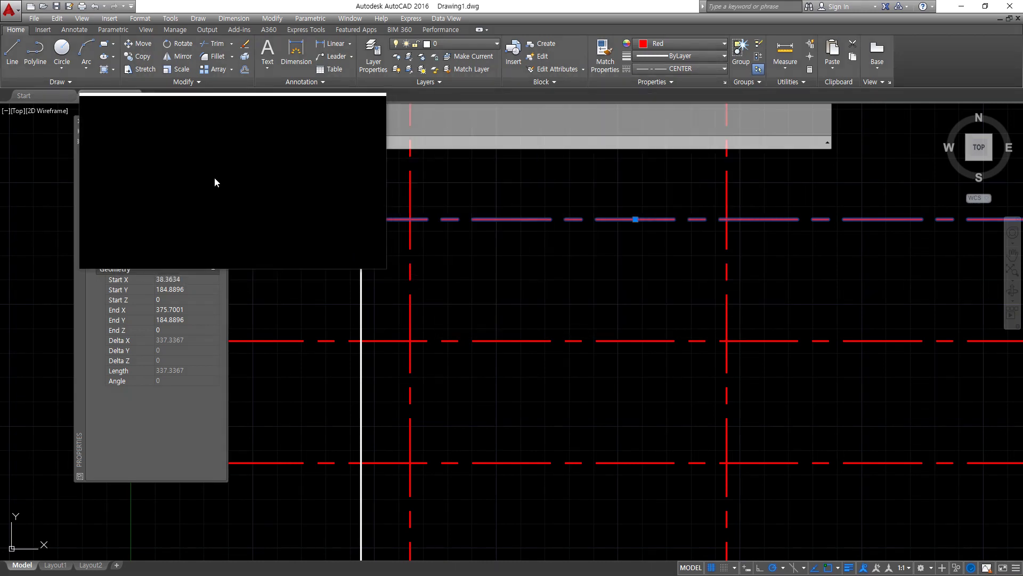
{"action": "left_click", "coordinate": [172, 149]}
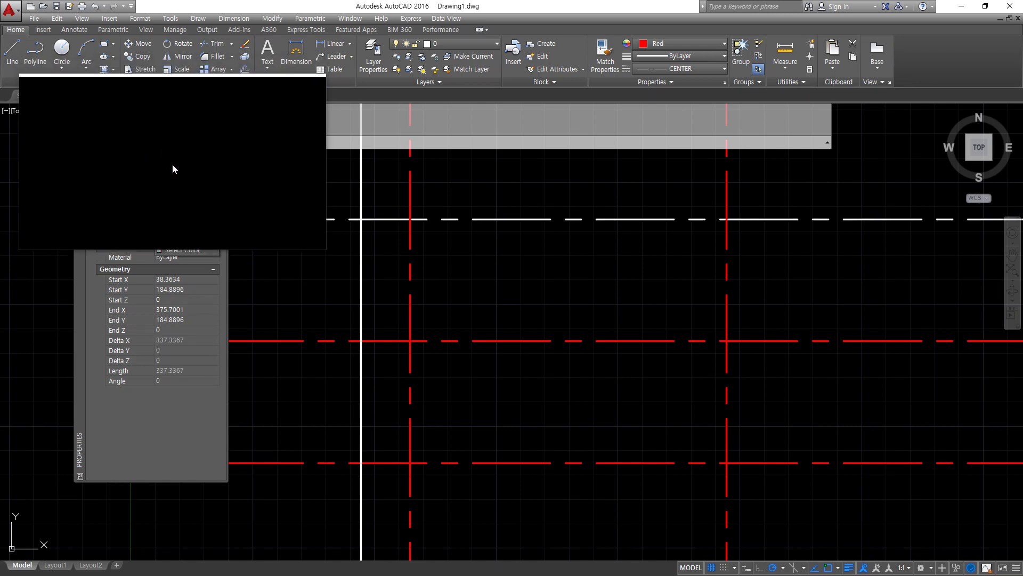
{"action": "left_click", "coordinate": [173, 165]}
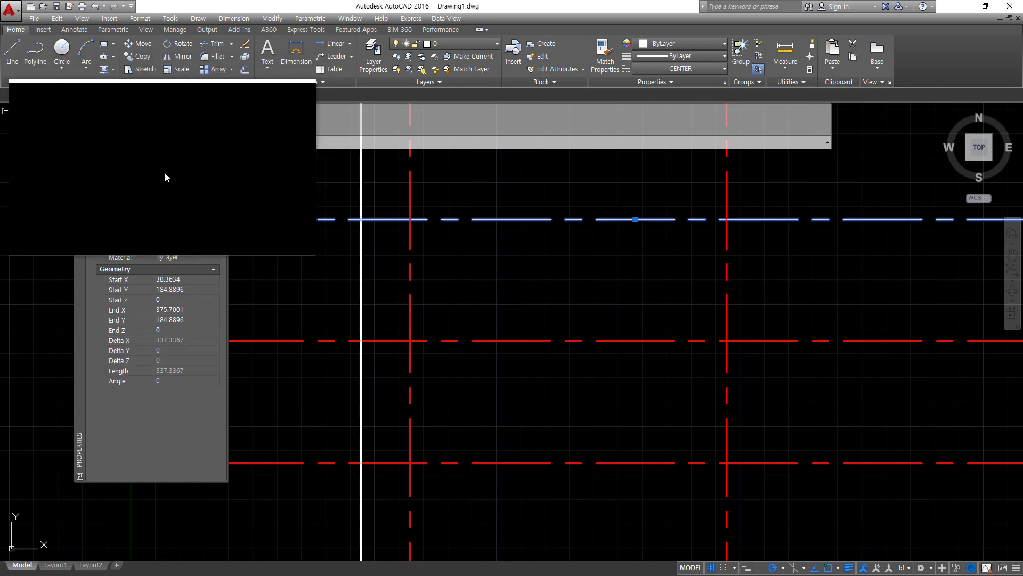
{"action": "left_click", "coordinate": [178, 175]}
{"action": "left_click", "coordinate": [178, 175]}
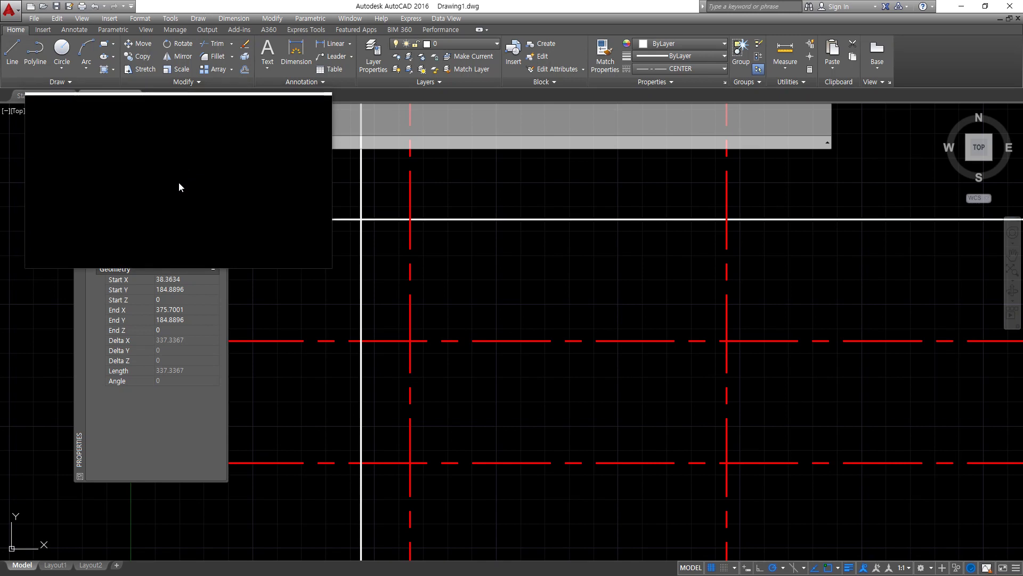
{"action": "left_click", "coordinate": [178, 181]}
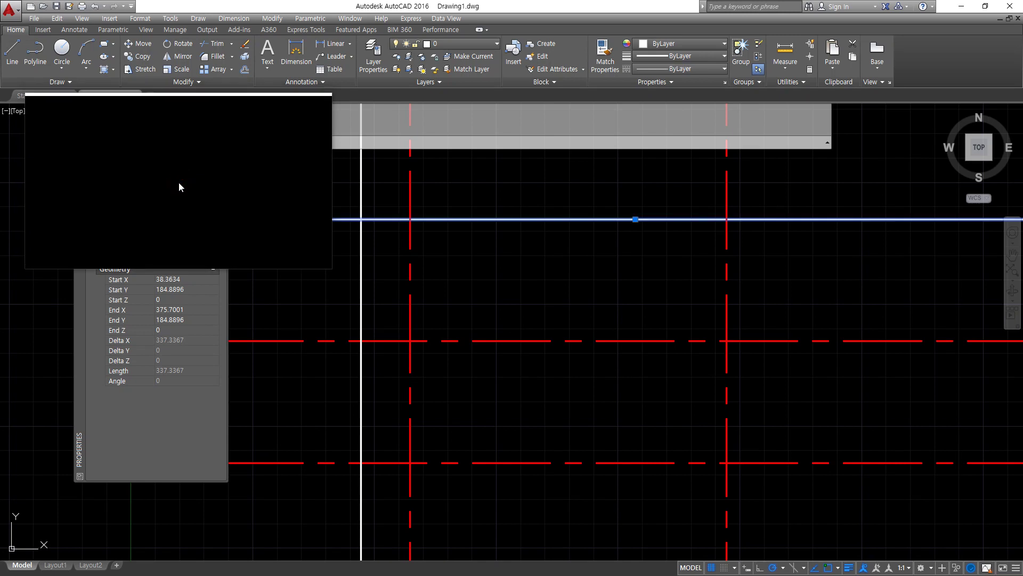
{"action": "key", "text": "Escape"}
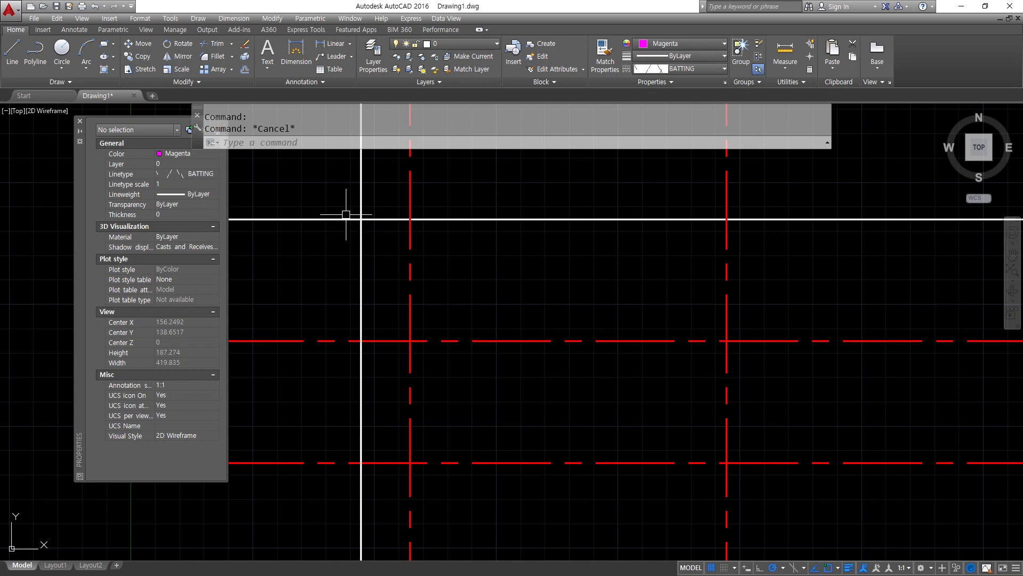
{"action": "key", "text": "ctrl+1"}
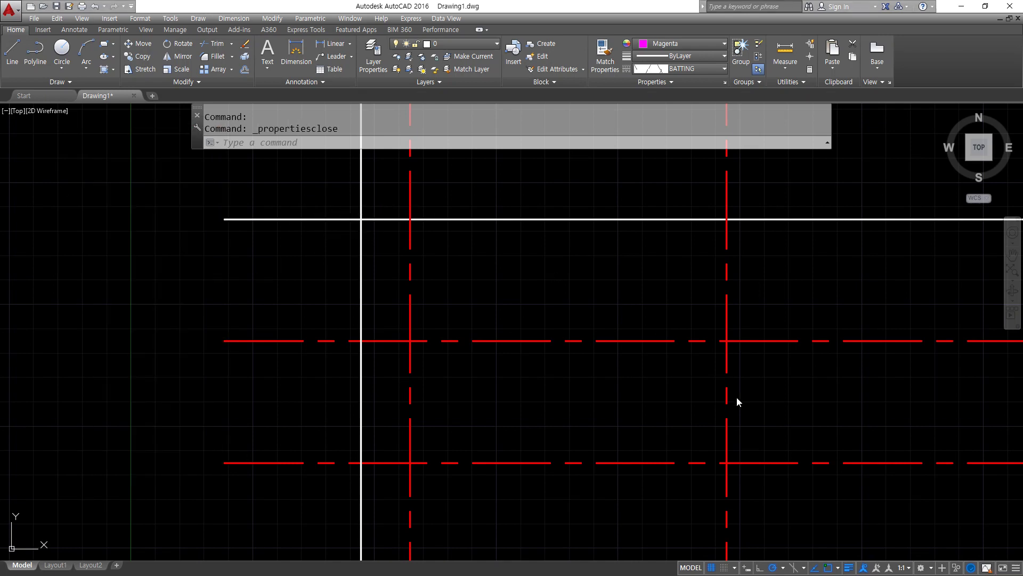
Step: Set the colour and linetype of the rightmost vertical and the lowest horizontal centre lines to ByLayer
{"action": "left_click", "coordinate": [747, 467]}
{"action": "left_click", "coordinate": [693, 435]}
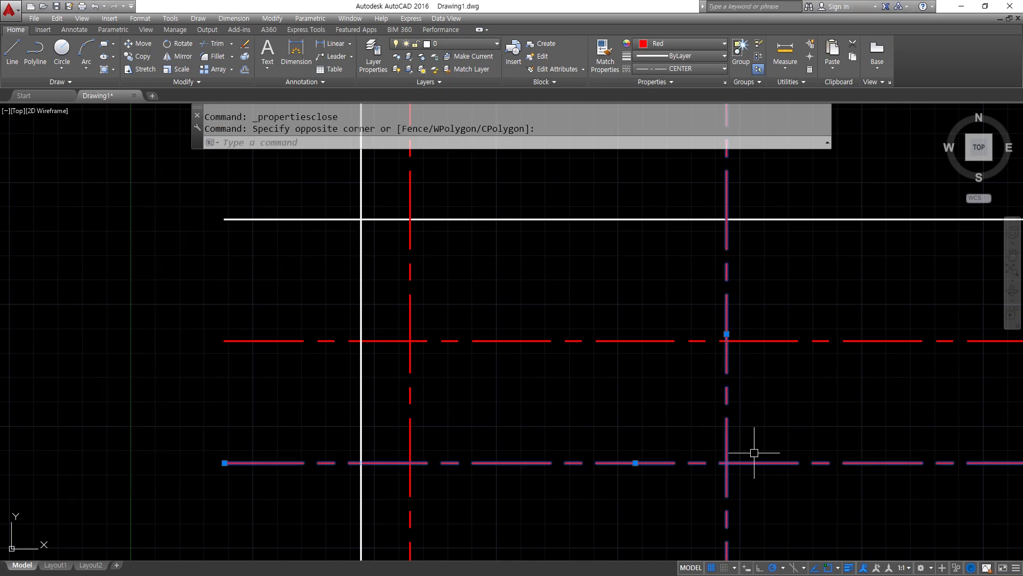
{"action": "mouse_move", "coordinate": [753, 469]}
{"action": "left_mouse_down"}
{"action": "mouse_move", "coordinate": [702, 453]}
{"action": "mouse_move", "coordinate": [755, 472]}
{"action": "mouse_move", "coordinate": [743, 484]}
{"action": "left_mouse_up"}
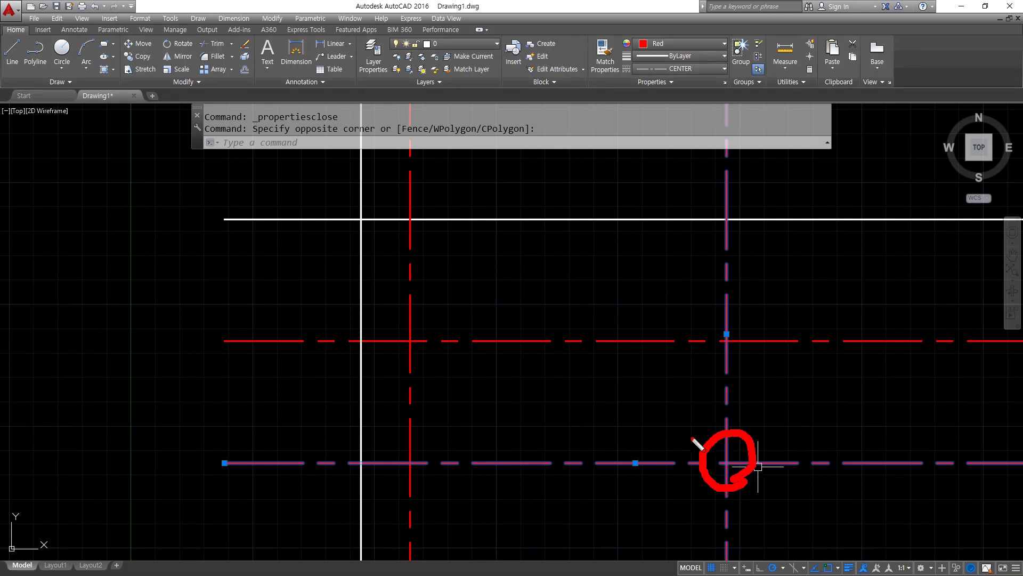
{"action": "mouse_move", "coordinate": [688, 428]}
{"action": "left_mouse_down"}
{"action": "mouse_move", "coordinate": [608, 306]}
{"action": "mouse_move", "coordinate": [609, 68]}
{"action": "mouse_move", "coordinate": [618, 71]}
{"action": "left_mouse_up"}
{"action": "key", "text": "Escape"}
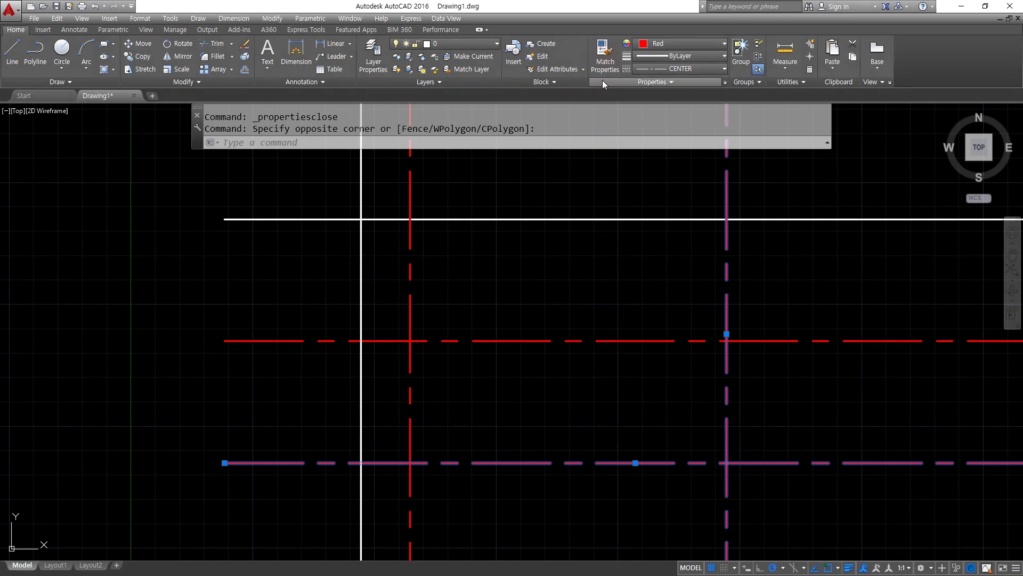
{"action": "key", "text": "super+plus"}
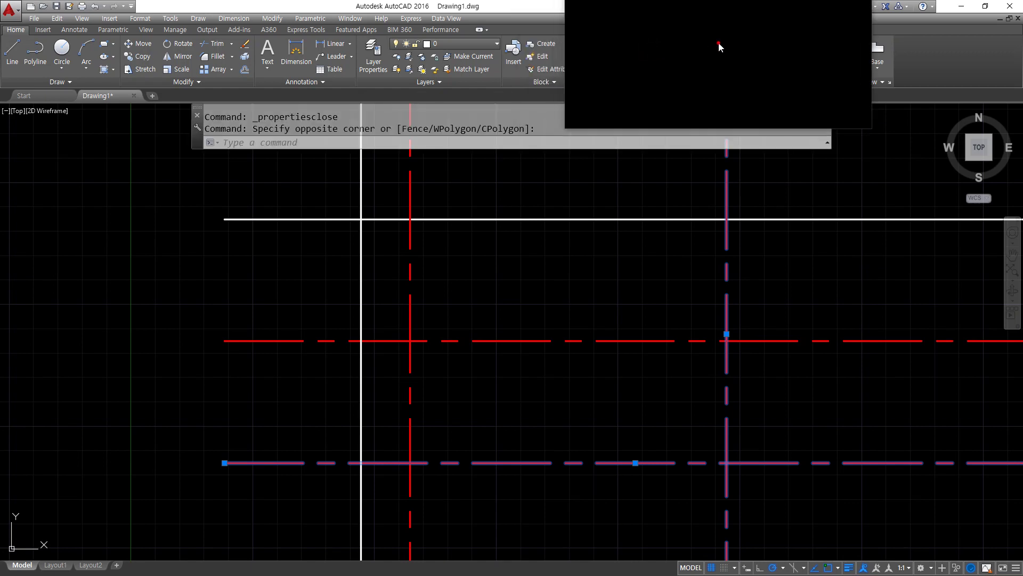
{"action": "left_click", "coordinate": [719, 43]}
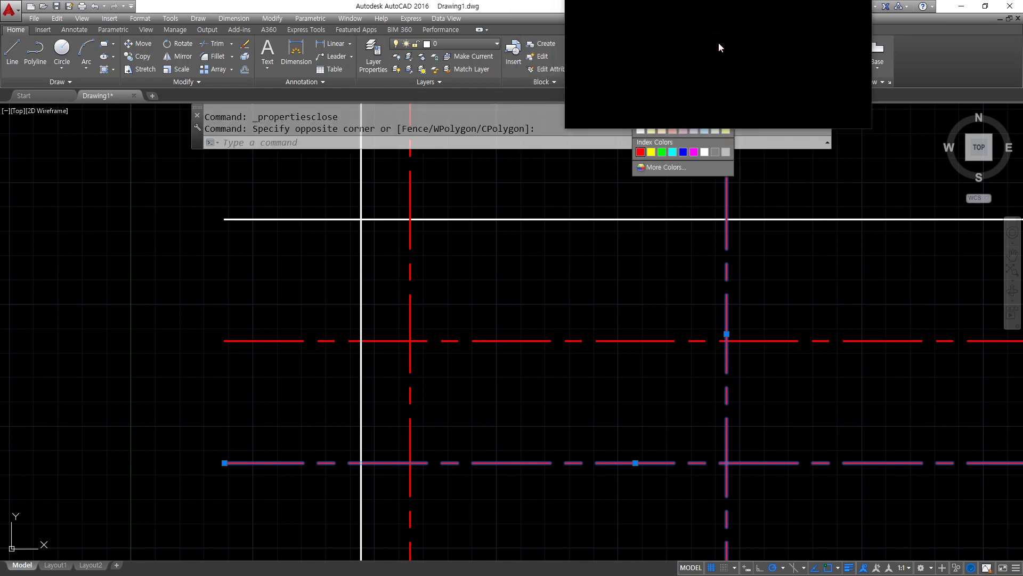
{"action": "left_click", "coordinate": [666, 59]}
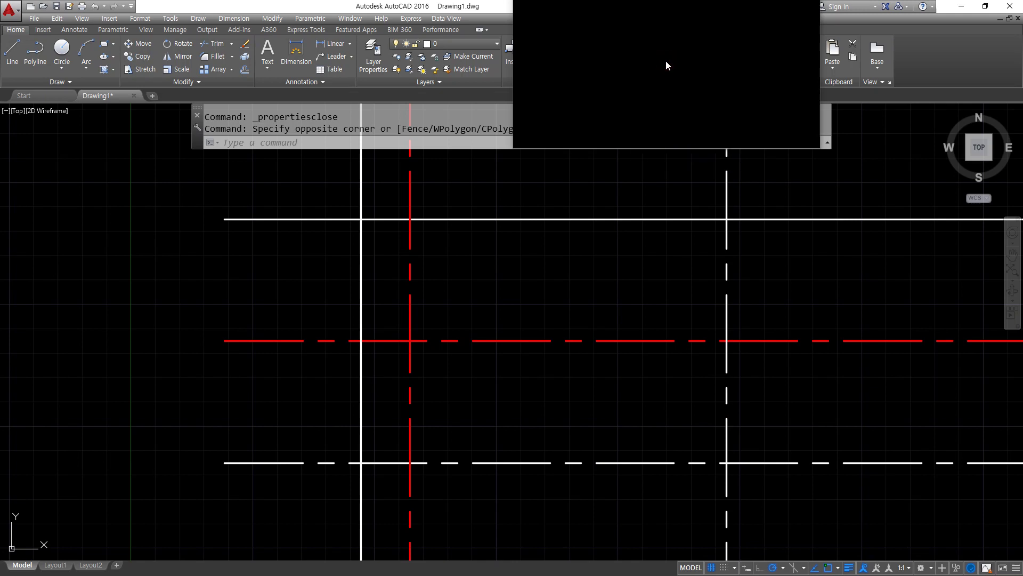
{"action": "left_click", "coordinate": [669, 70]}
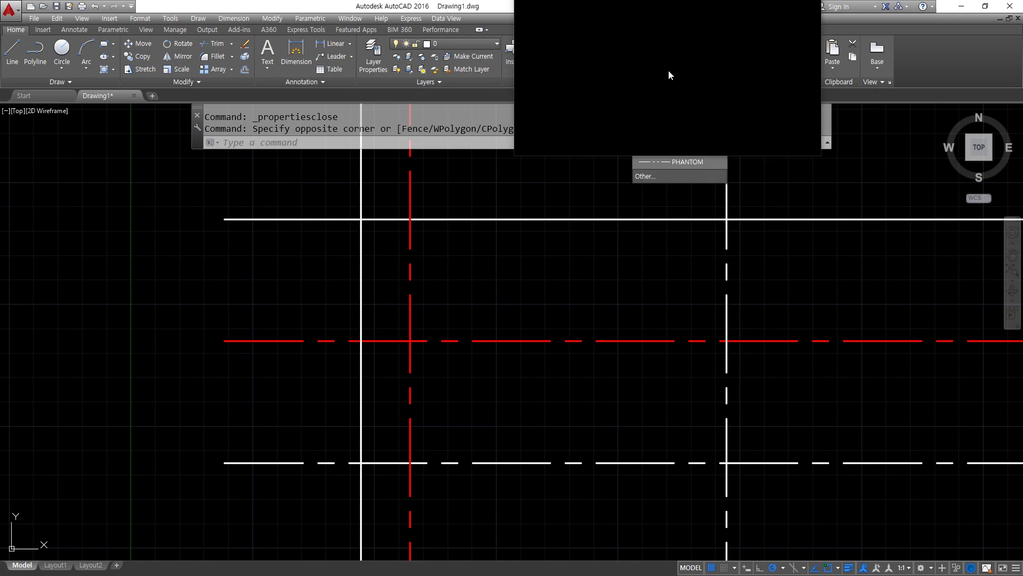
{"action": "left_click", "coordinate": [669, 83]}
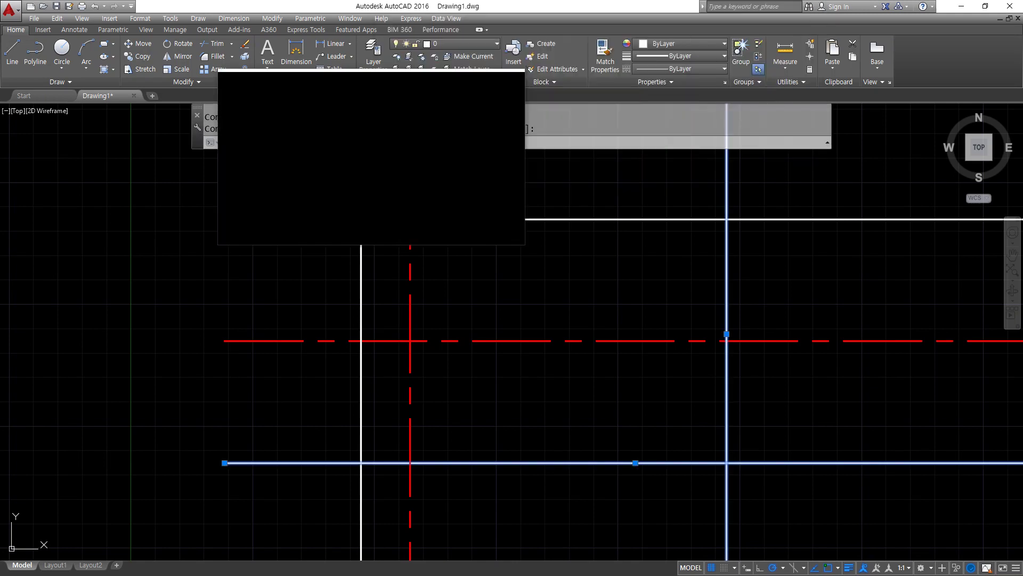
{"action": "key", "text": "Escape"}
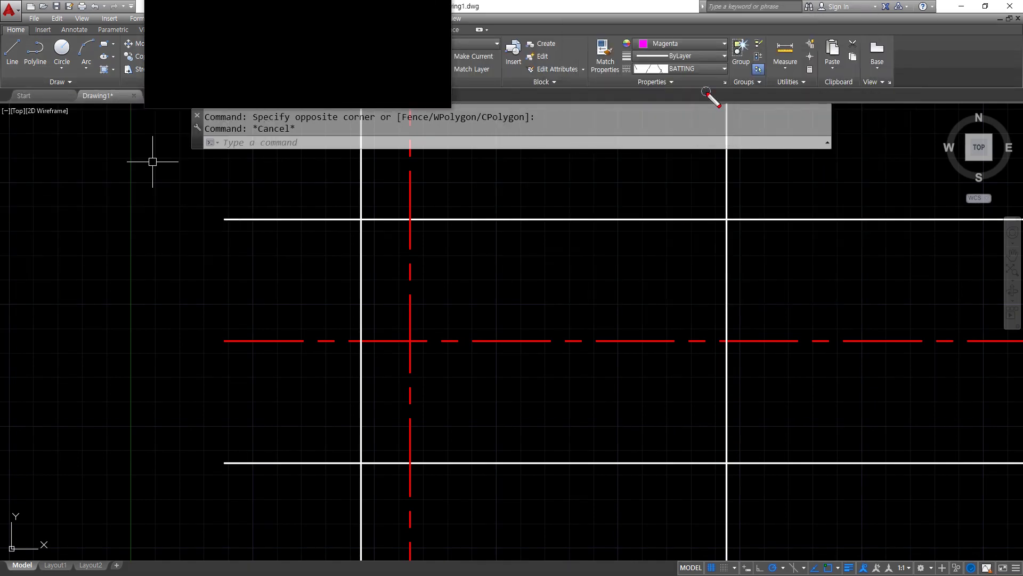
{"action": "mouse_move", "coordinate": [714, 101]}
{"action": "left_mouse_down"}
{"action": "mouse_move", "coordinate": [660, 14]}
{"action": "mouse_move", "coordinate": [699, 113]}
{"action": "left_mouse_up"}
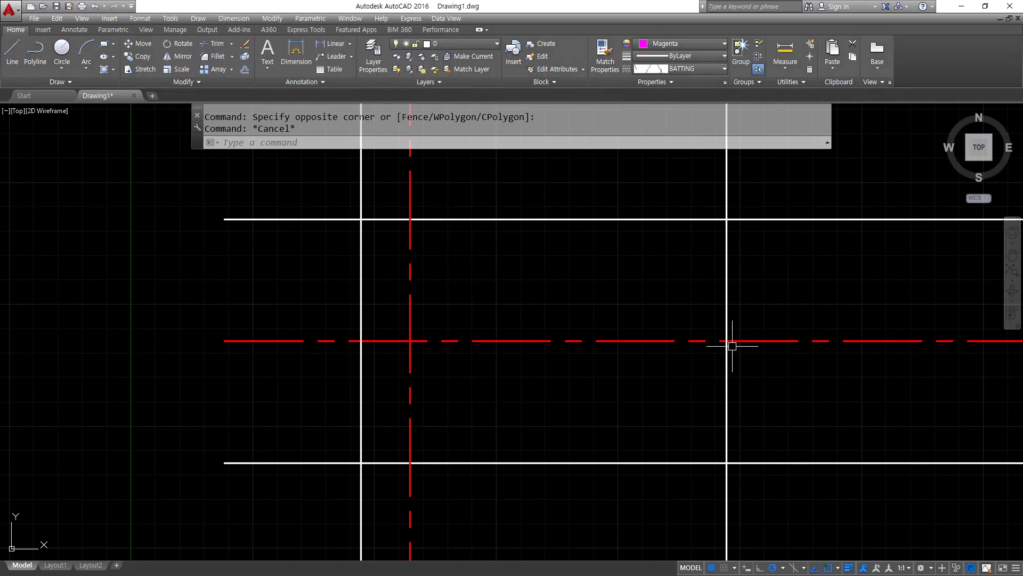
Step: Offset the vertical red centre line 10 units to the right
{"action": "type", "text": "OFFSET"}
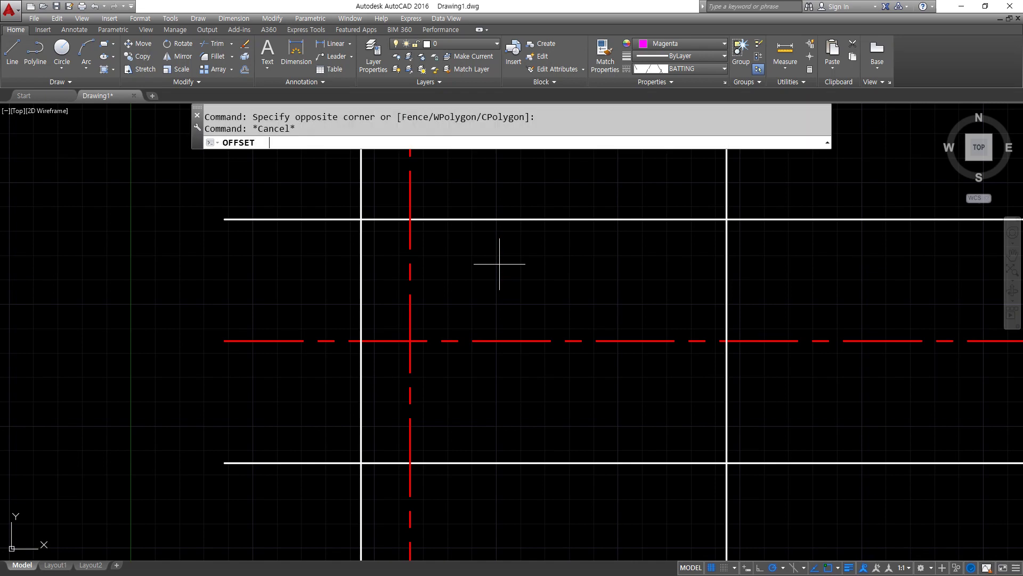
{"action": "key", "text": "Return"}
{"action": "type", "text": "10"}
{"action": "key", "text": "Return"}
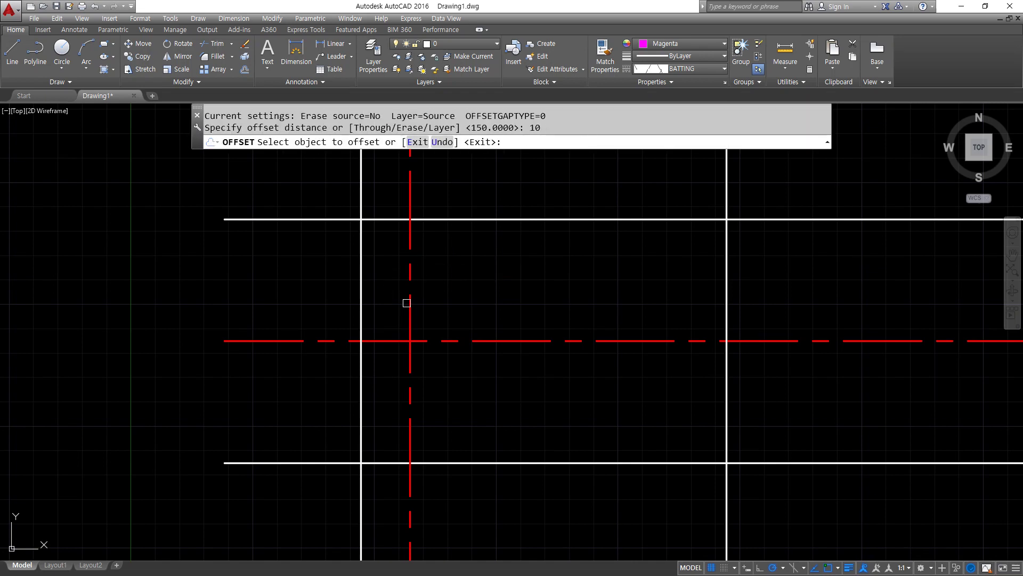
{"action": "left_click", "coordinate": [407, 302]}
{"action": "left_click", "coordinate": [518, 302]}
{"action": "key", "text": "Return"}
Step: Offset the upper and lower horizontal outlines 18 units inward, towards the horizontal centre line
{"action": "key", "text": "Return"}
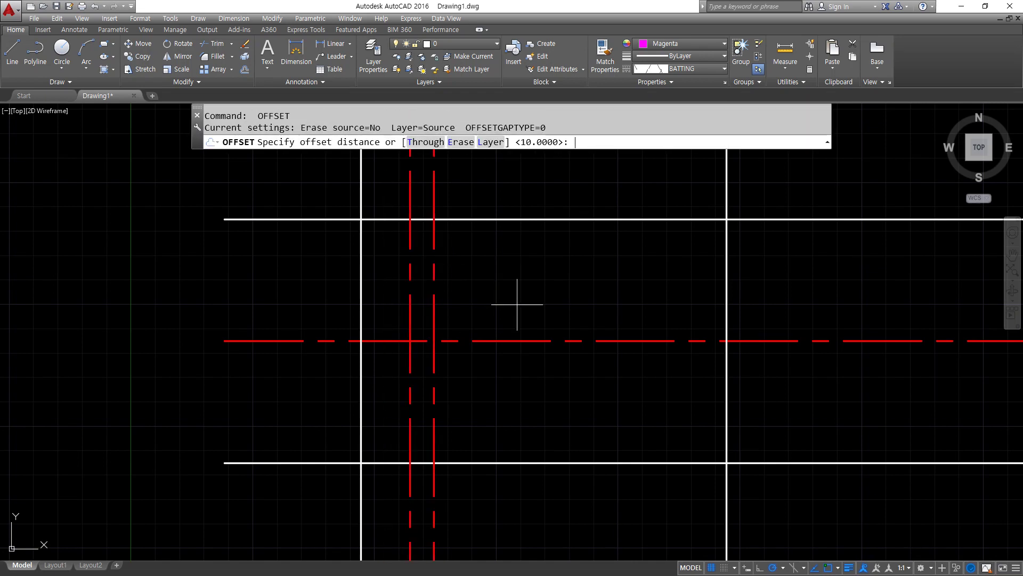
{"action": "type", "text": "10"}
{"action": "key", "text": "Return"}
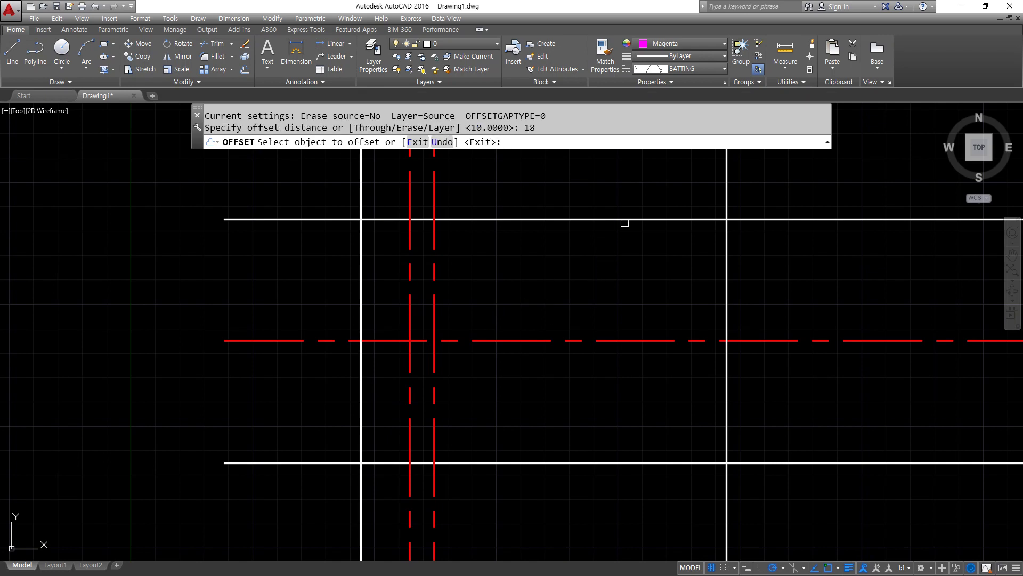
{"action": "left_click", "coordinate": [624, 219]}
{"action": "left_click", "coordinate": [625, 267]}
{"action": "left_click", "coordinate": [633, 464]}
{"action": "left_click", "coordinate": [631, 409]}
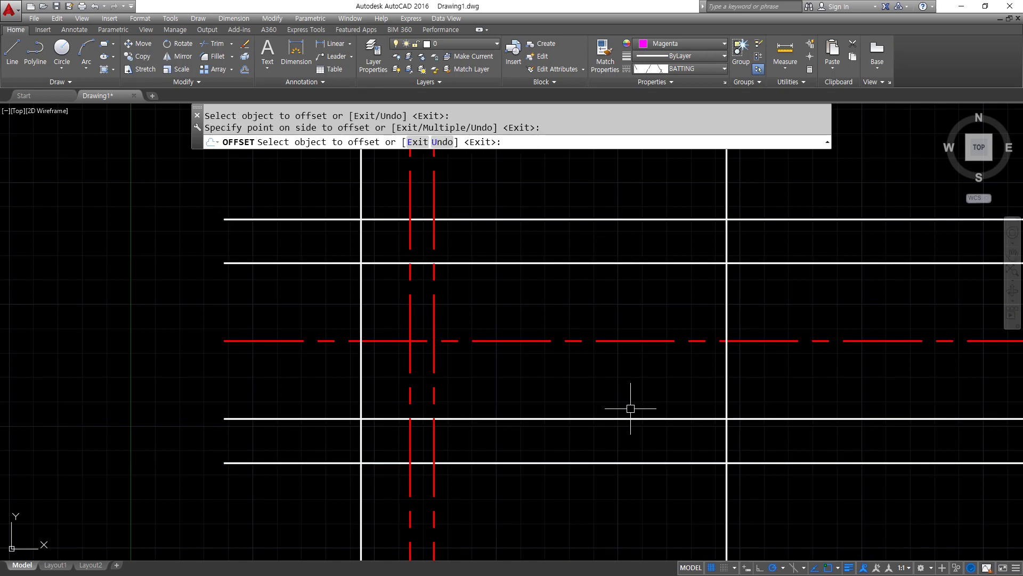
{"action": "key", "text": "Return"}
Step: Trim the outline ends that extend past the two lower corners of the rectangle
{"action": "type", "text": "tr"}
{"action": "key", "text": "Return"}
{"action": "key", "text": "Return"}
{"action": "left_click", "coordinate": [827, 484]}
{"action": "left_click", "coordinate": [817, 459]}
{"action": "left_click", "coordinate": [784, 493]}
{"action": "left_click", "coordinate": [687, 501]}
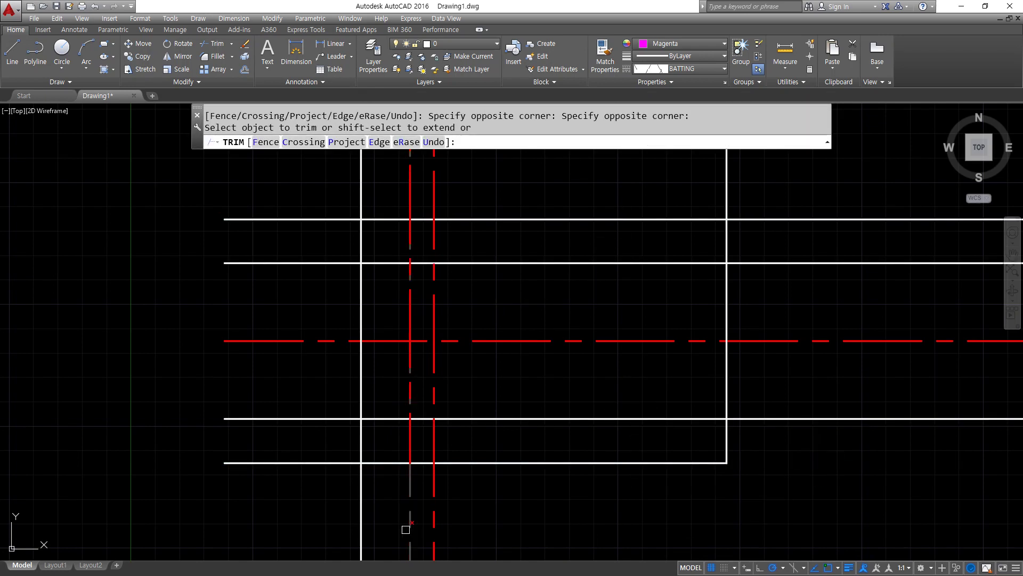
{"action": "left_click", "coordinate": [375, 515]}
{"action": "left_click", "coordinate": [341, 511]}
{"action": "left_click", "coordinate": [327, 491]}
{"action": "left_click", "coordinate": [323, 459]}
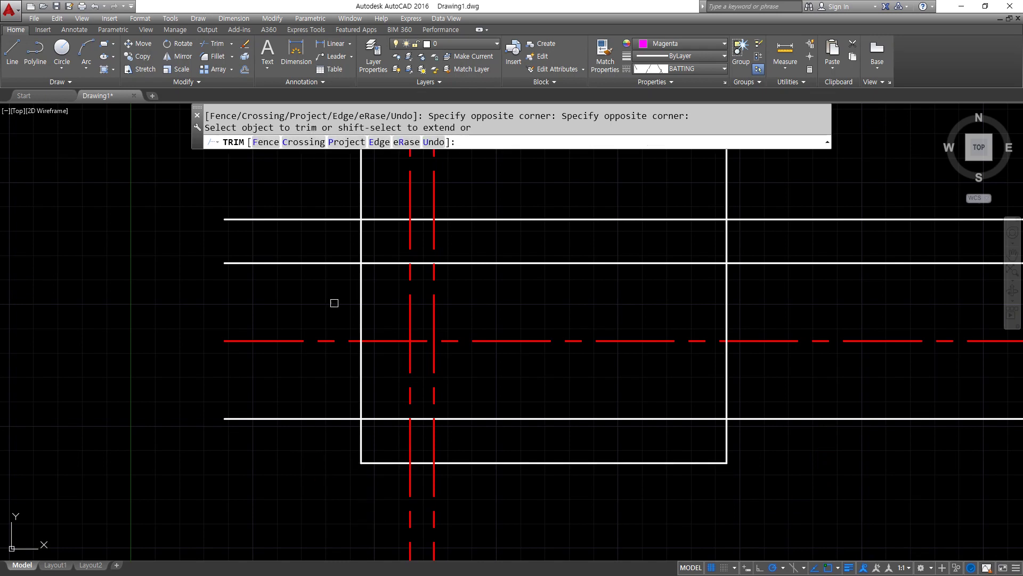
Step: Trim the outline ends that extend past the two upper corners of the rectangle
{"action": "left_click", "coordinate": [320, 214]}
{"action": "left_click", "coordinate": [293, 232]}
{"action": "left_click", "coordinate": [374, 179]}
{"action": "left_click", "coordinate": [344, 186]}
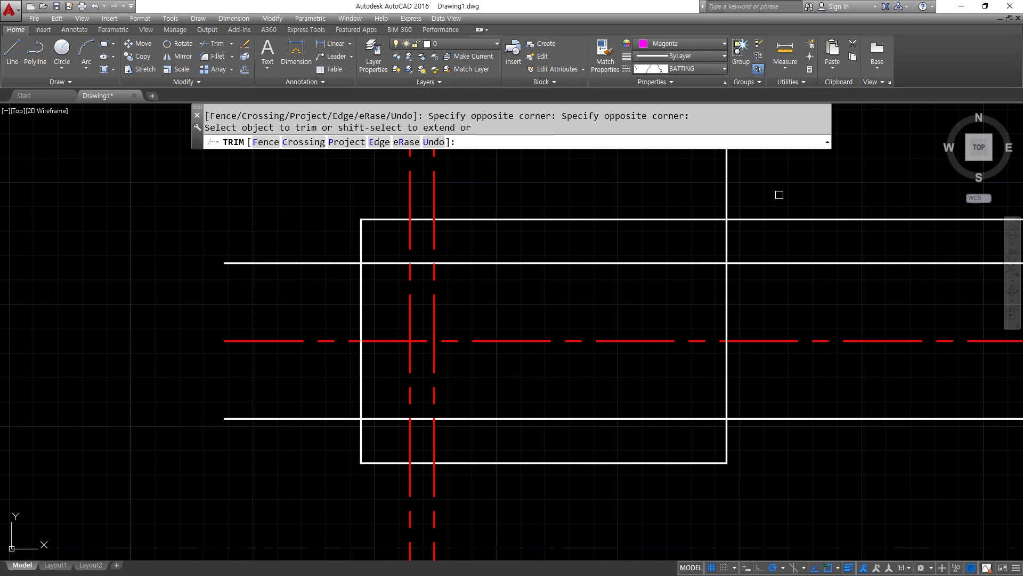
{"action": "left_click", "coordinate": [766, 190]}
{"action": "left_click", "coordinate": [690, 176]}
{"action": "left_click", "coordinate": [837, 213]}
{"action": "left_click", "coordinate": [813, 235]}
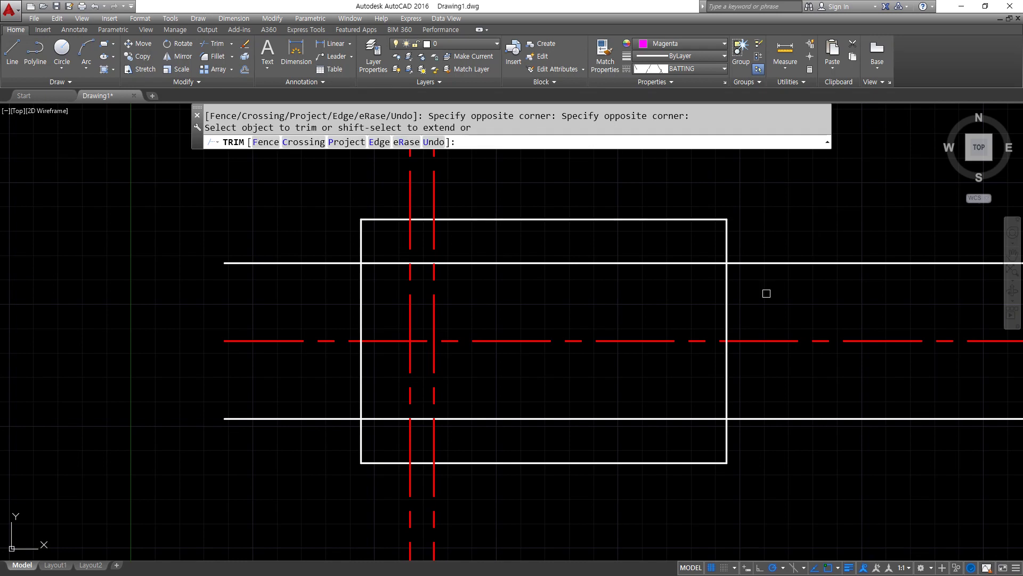
Step: Trim the rectangle's right side between the two inner horizontal lines to leave an opening
{"action": "left_click", "coordinate": [766, 293]}
{"action": "left_click", "coordinate": [706, 317]}
{"action": "left_click", "coordinate": [748, 363]}
{"action": "left_click", "coordinate": [710, 377]}
{"action": "key", "text": "Return"}
Step: Erase the two inner horizontal lines used to cut the opening
{"action": "left_click", "coordinate": [795, 425]}
{"action": "left_click", "coordinate": [785, 405]}
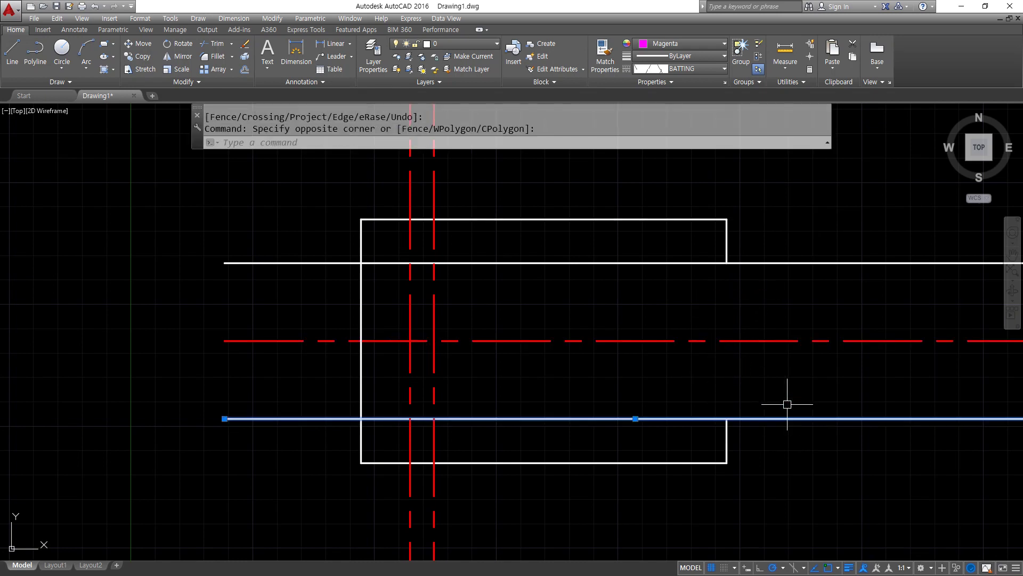
{"action": "left_click", "coordinate": [805, 231]}
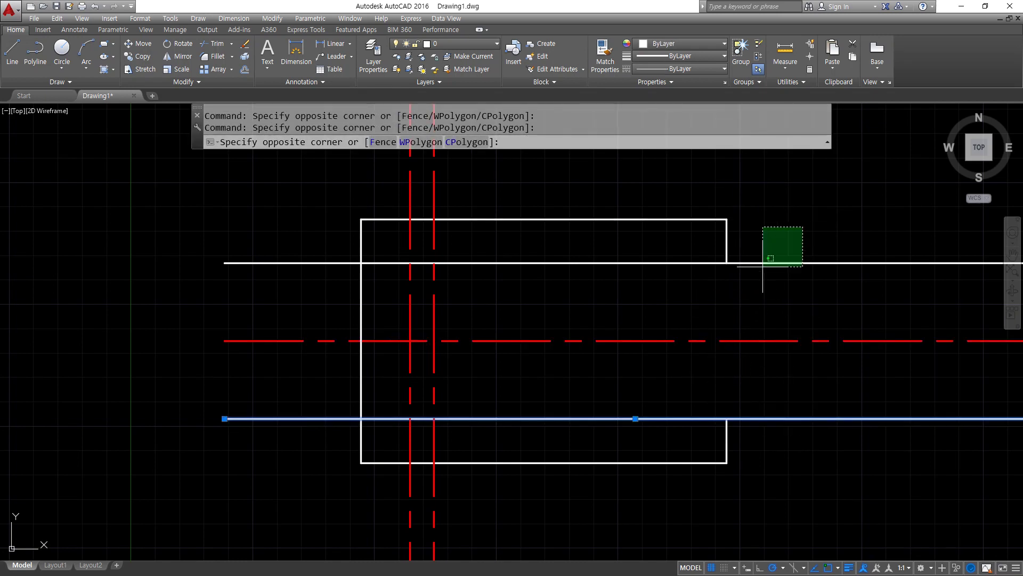
{"action": "left_click", "coordinate": [759, 269]}
{"action": "type", "text": "e"}
{"action": "key", "text": "Return"}
{"action": "key", "text": "ctrl+2"}
{"action": "mouse_move", "coordinate": [444, 312]}
{"action": "left_mouse_down"}
{"action": "mouse_move", "coordinate": [427, 293]}
{"action": "mouse_move", "coordinate": [438, 305]}
{"action": "left_mouse_up"}
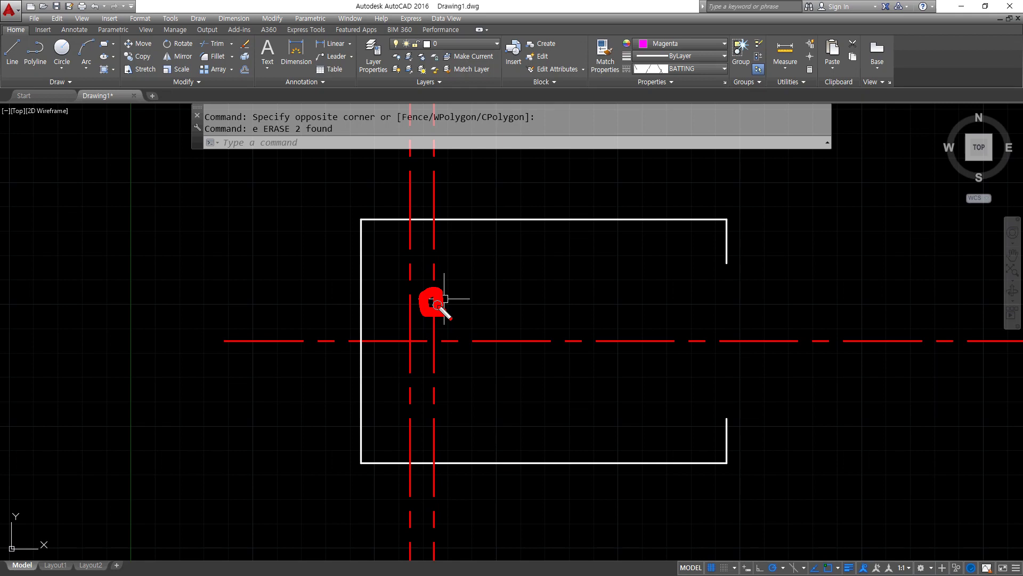
{"action": "key", "text": "Escape"}
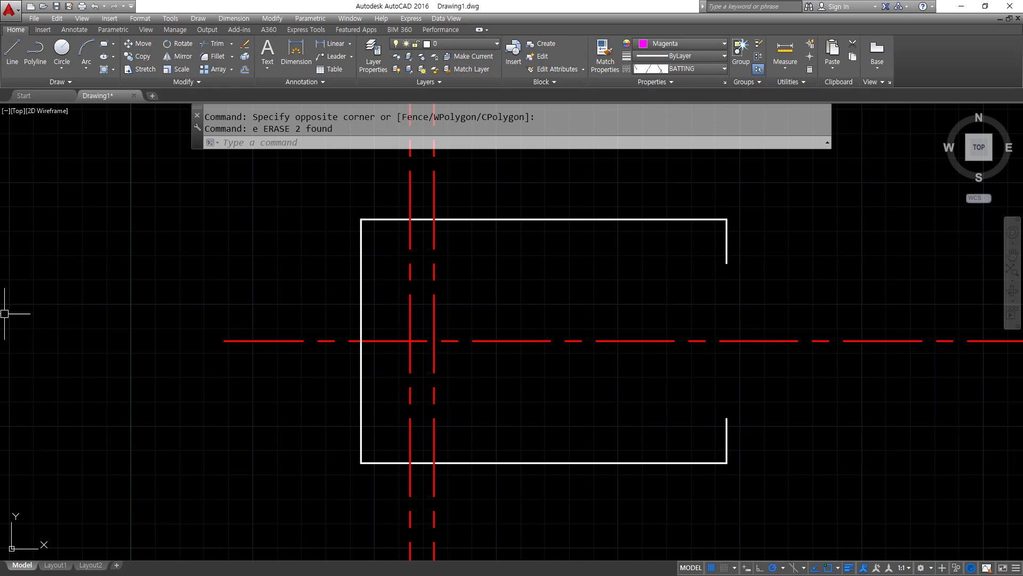
Step: Switch to the Notepad notes and add the line "MAtchprop (속성일치)" below the LTScale entry
{"action": "key", "text": "alt+Tab"}
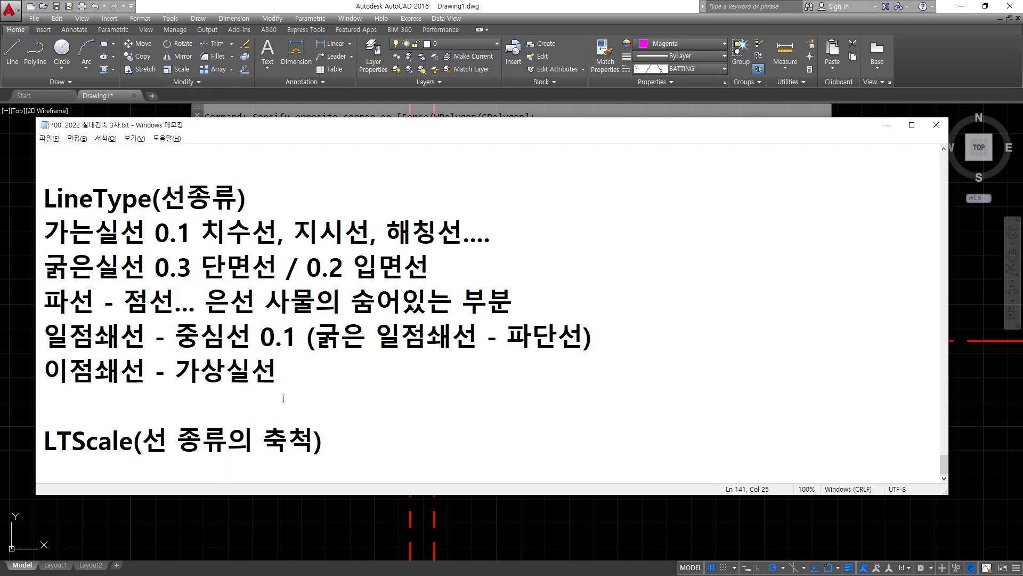
{"action": "left_click", "coordinate": [353, 443]}
{"action": "key", "text": "Return"}
{"action": "key", "text": "Return"}
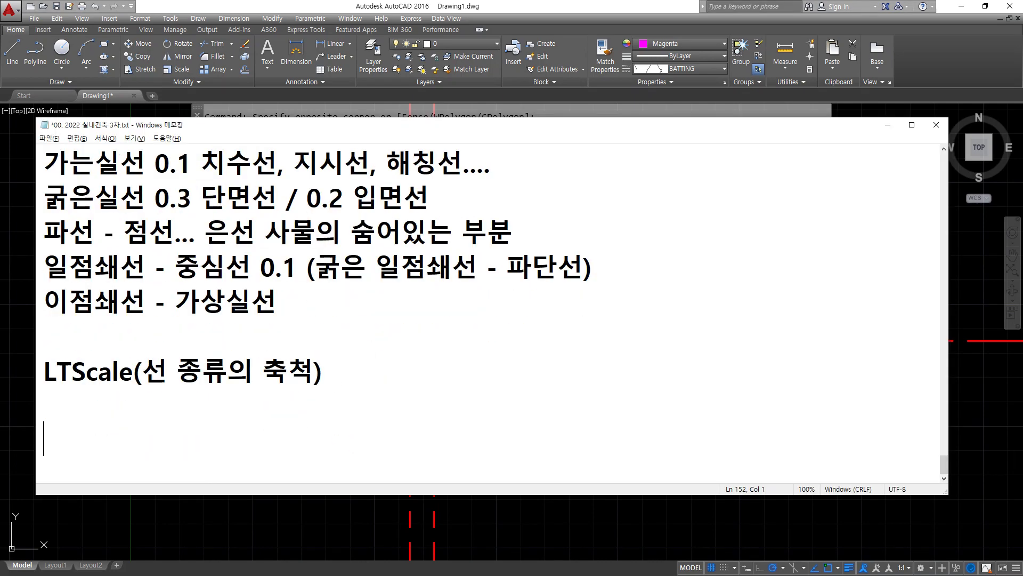
{"action": "type", "text": "ㅡ"}
{"action": "key", "text": "BackSpace"}
{"action": "type", "text": "MAtchprop"}
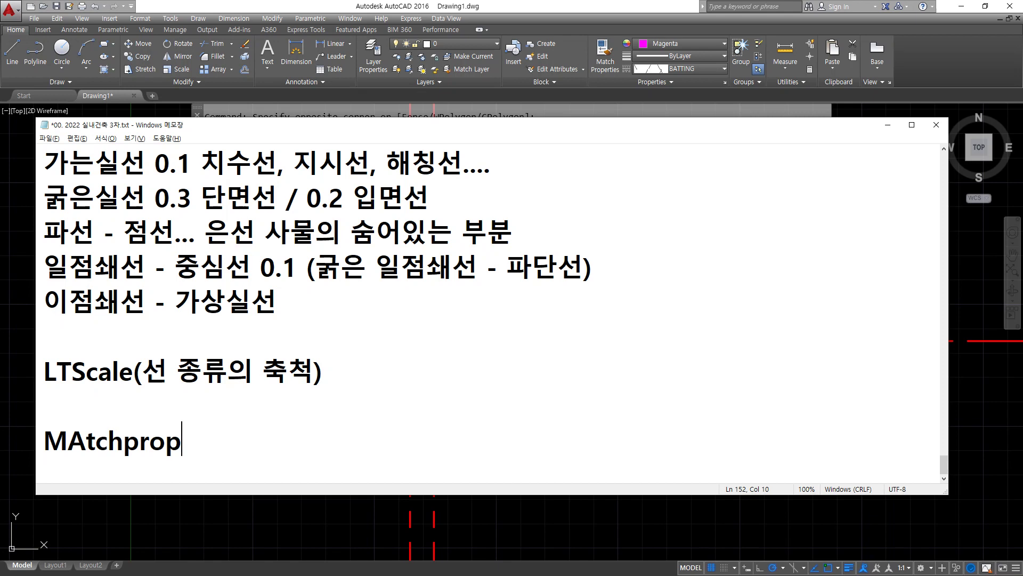
{"action": "type", "text": " (속성ㅊ"}
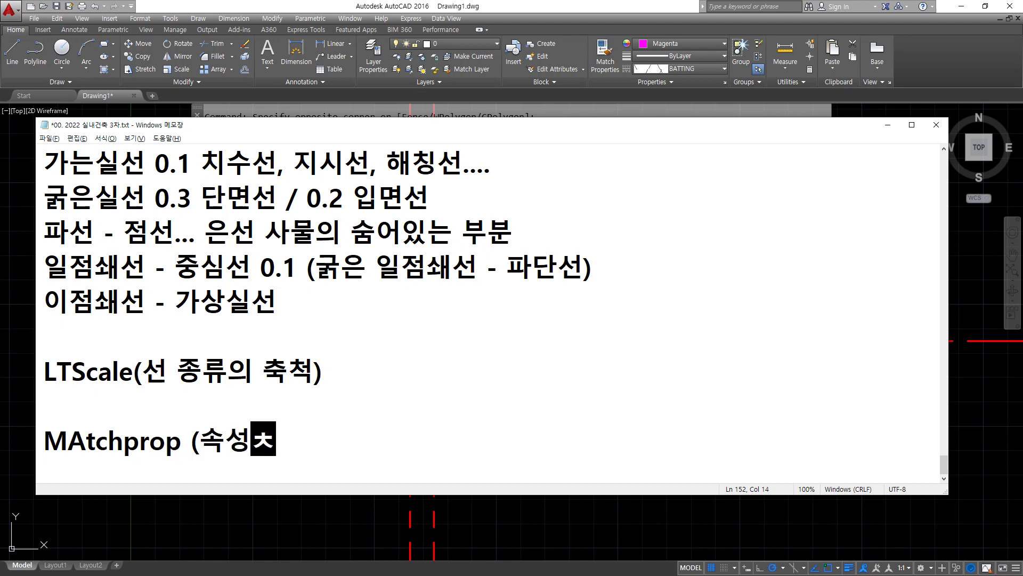
{"action": "key", "text": "BackSpace"}
{"action": "type", "text": "일치)"}
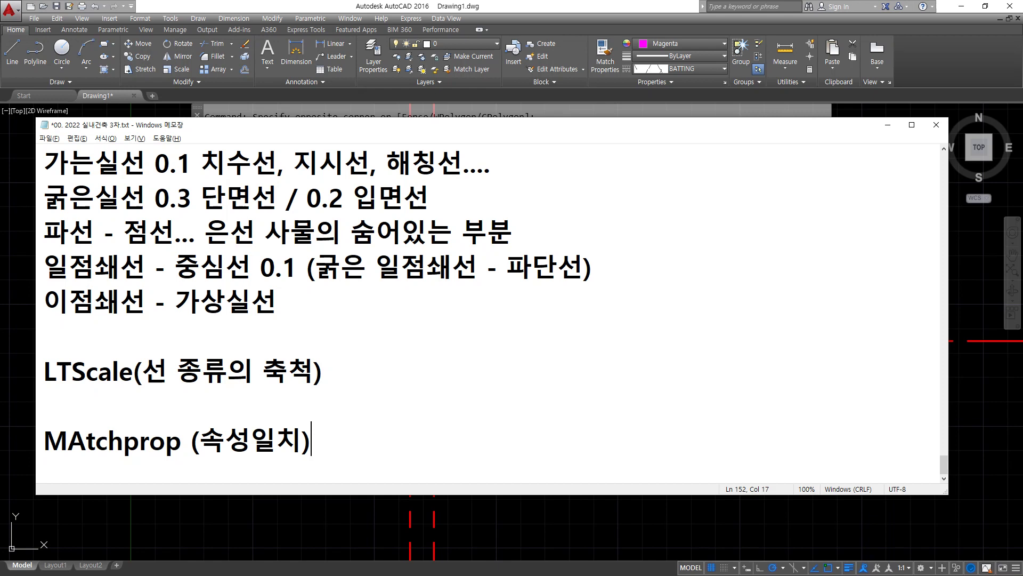
Step: Switch to AutoCAD and match the right vertical red centre line's properties to those of the outline's top edge using Match Properties
{"action": "left_click", "coordinate": [514, 6]}
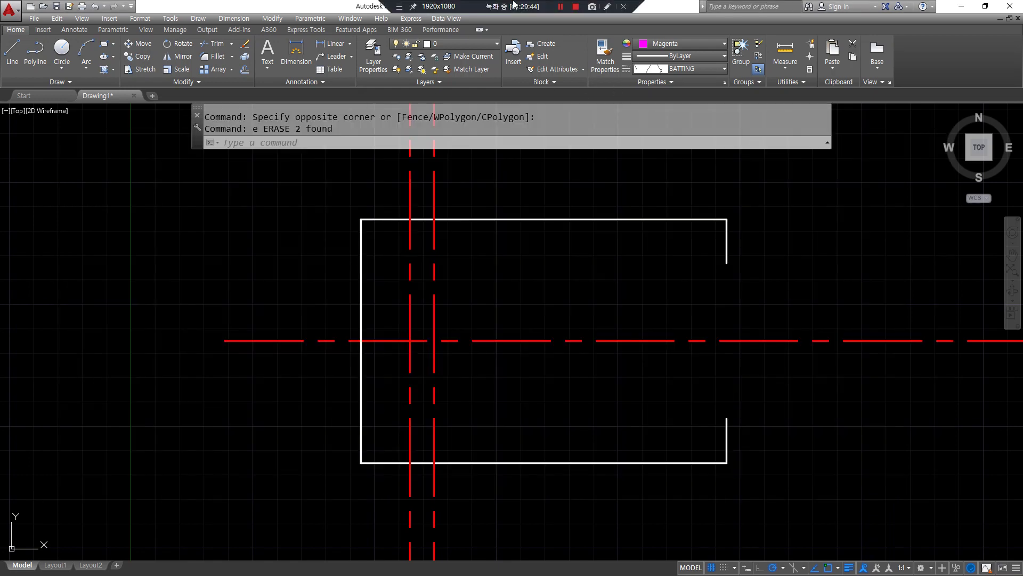
{"action": "key", "text": "super+plus"}
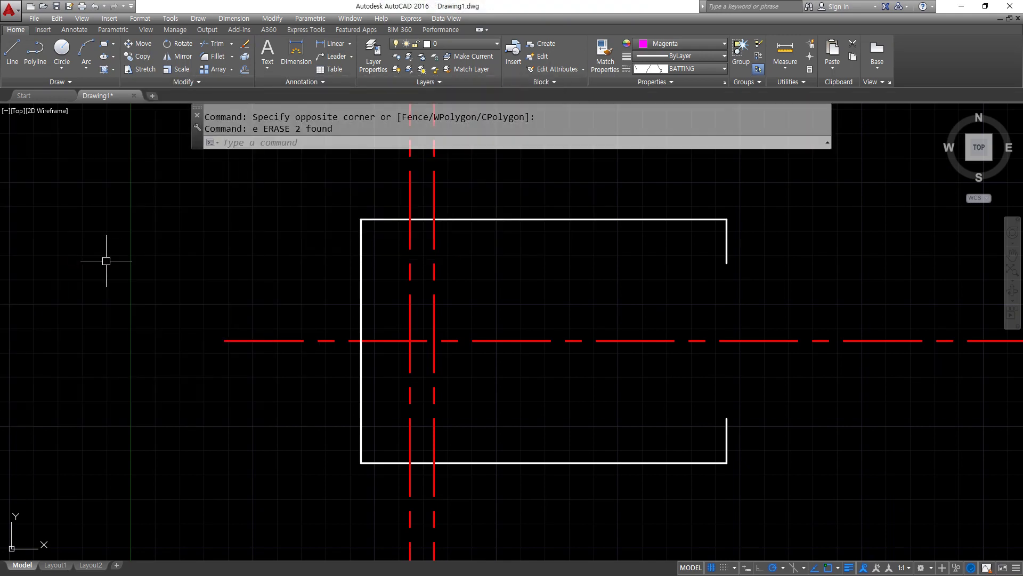
{"action": "key", "text": "ctrl+2"}
{"action": "mouse_move", "coordinate": [627, 76]}
{"action": "left_mouse_down"}
{"action": "mouse_move", "coordinate": [584, 65]}
{"action": "mouse_move", "coordinate": [630, 36]}
{"action": "mouse_move", "coordinate": [628, 80]}
{"action": "left_mouse_up"}
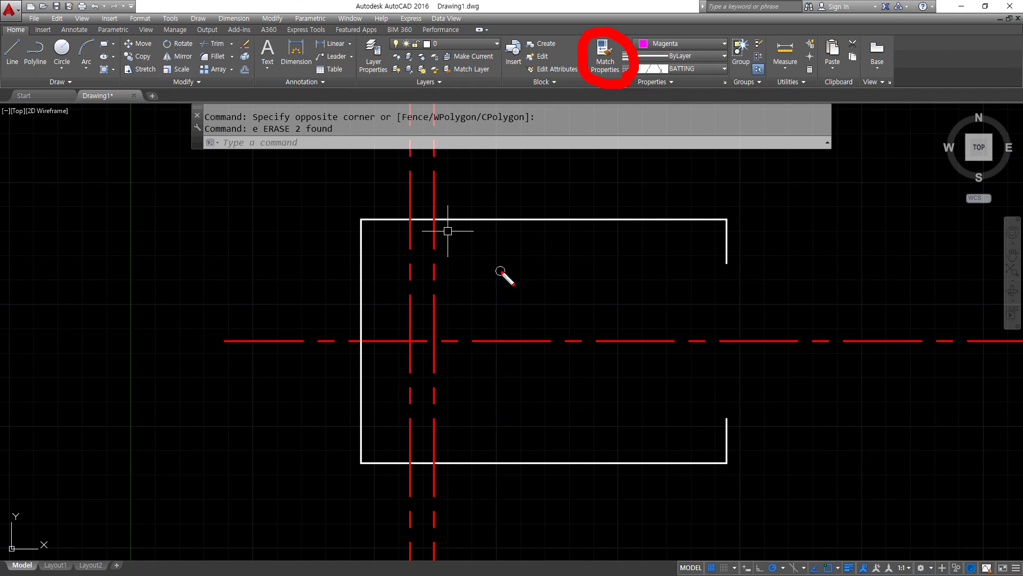
{"action": "key", "text": "Escape"}
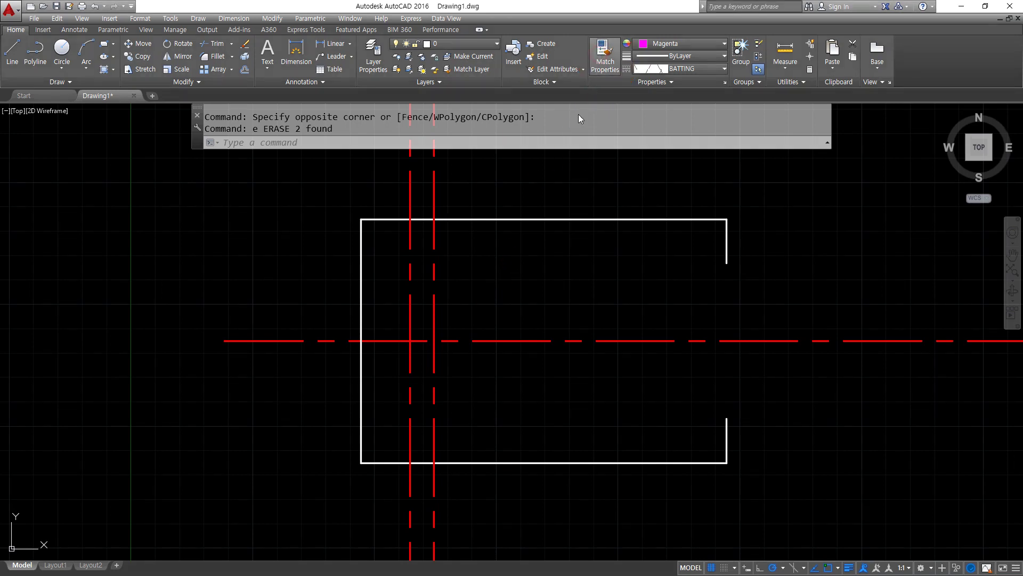
{"action": "left_click", "coordinate": [605, 56]}
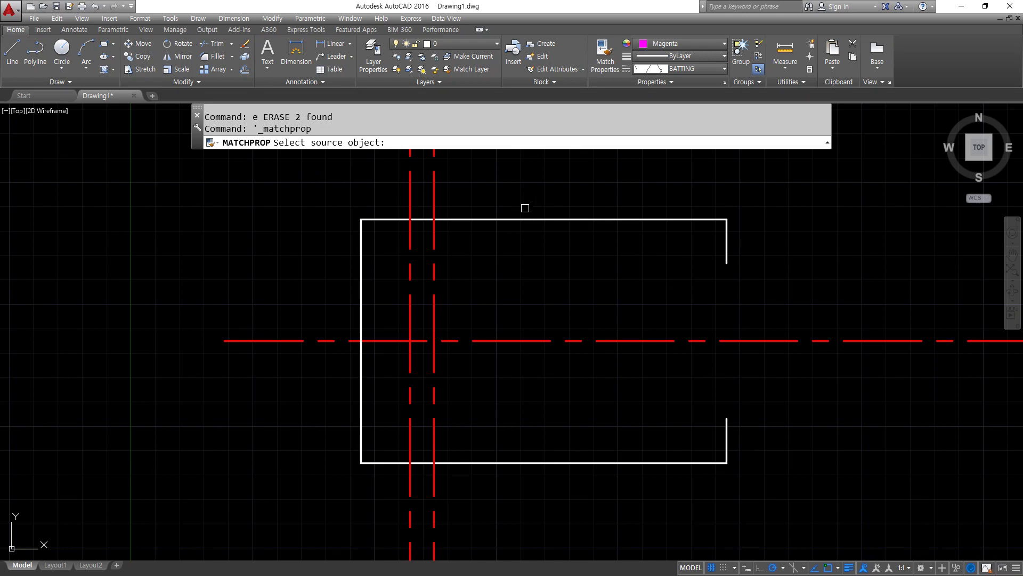
{"action": "left_click", "coordinate": [547, 219]}
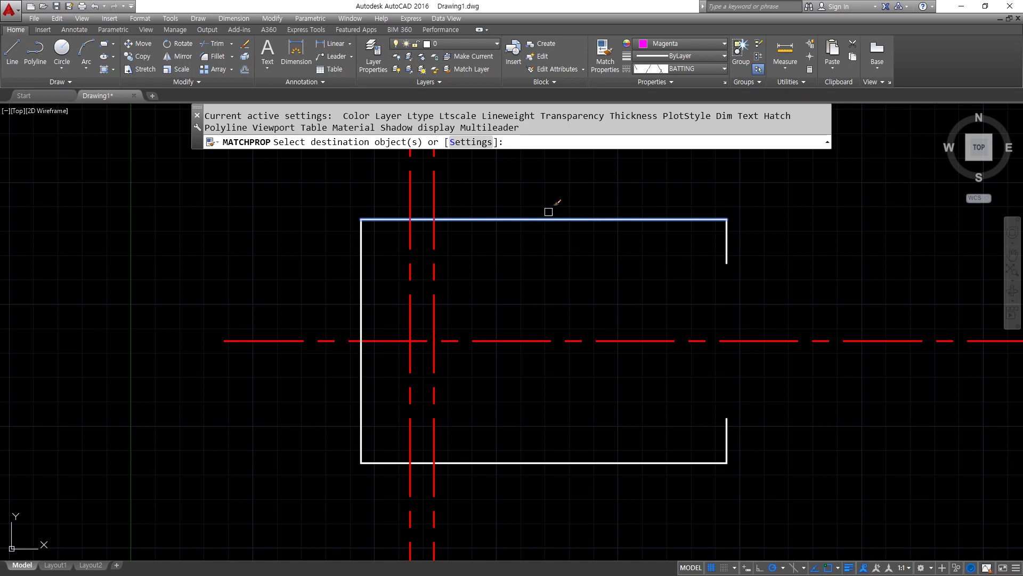
{"action": "left_click", "coordinate": [434, 271]}
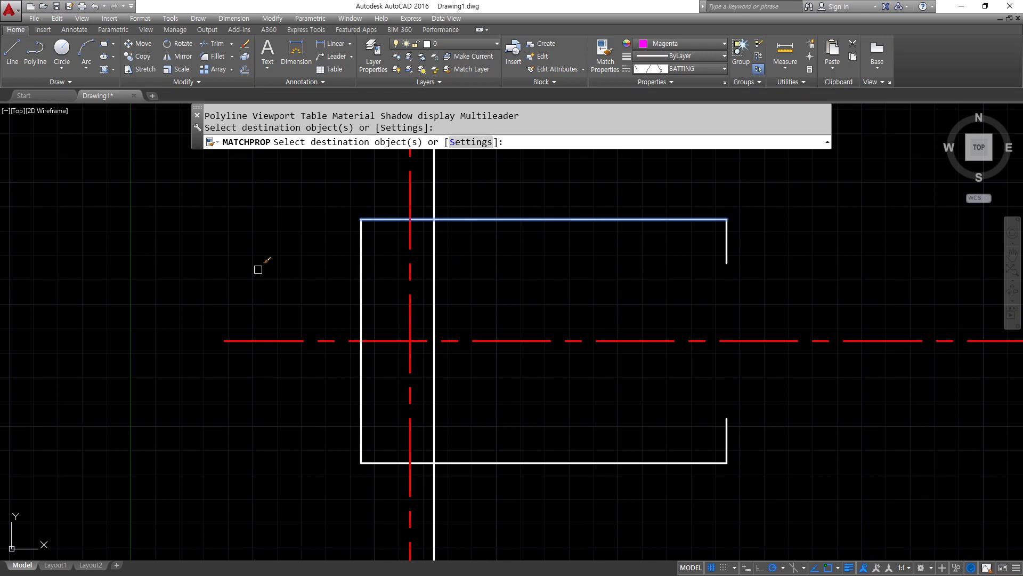
{"action": "key", "text": "Return"}
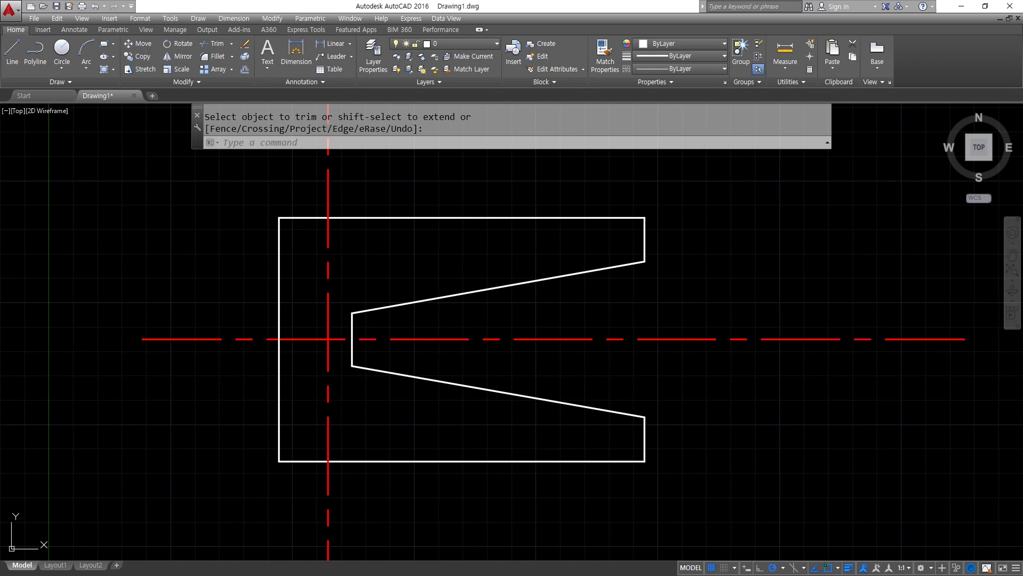
Step: Open 003-B123F LAYOUT PLAN.dwg, examine its upper-left floor plan closely and look through the drawing's layer list
{"action": "left_click_drag", "start_coordinate": [0, 105], "coordinate": [339, 5]}
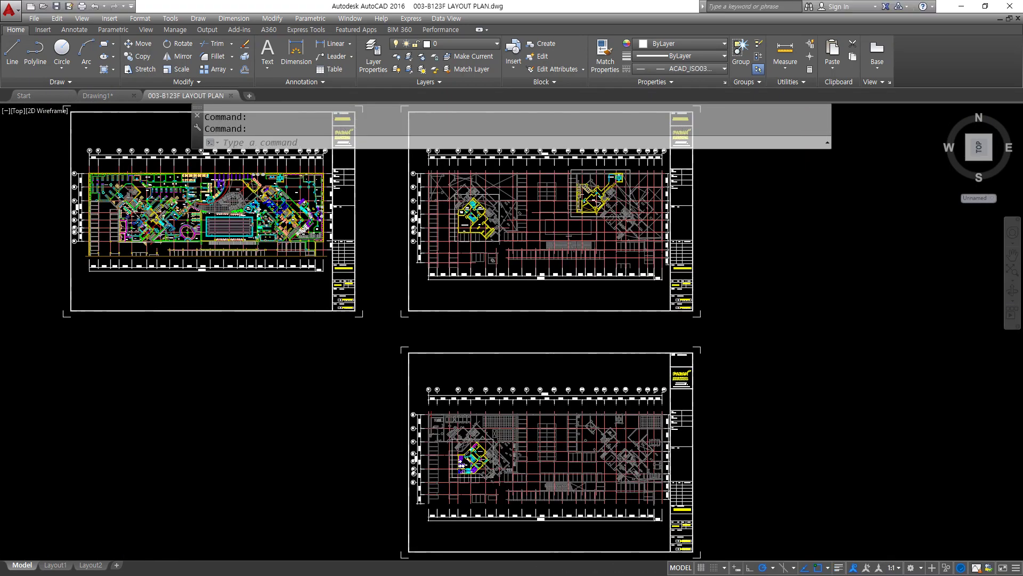
{"action": "scroll", "coordinate": [176, 256], "scroll_direction": "up", "scroll_amount": 6}
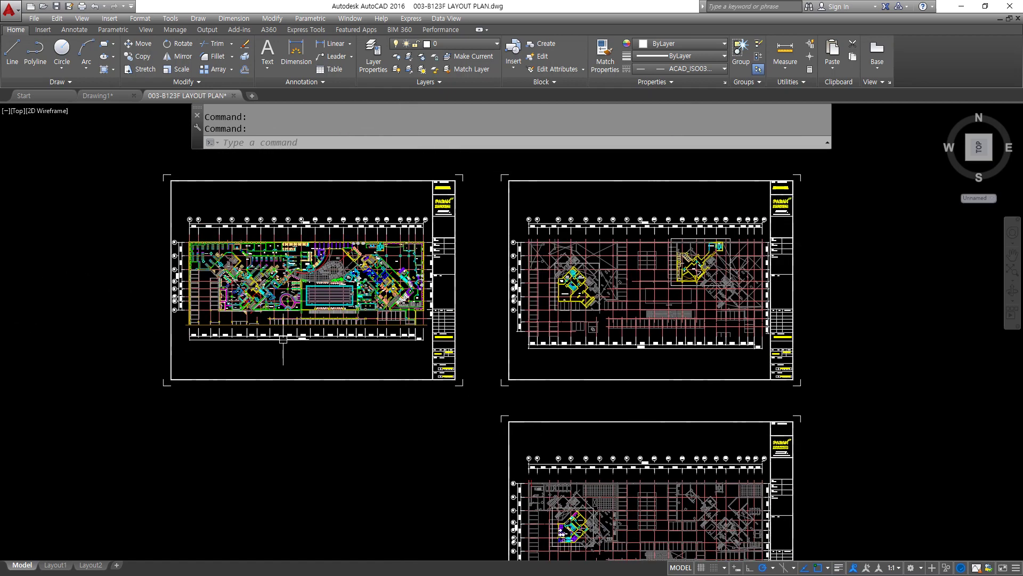
{"action": "scroll", "coordinate": [320, 274], "scroll_direction": "up", "scroll_amount": 8}
{"action": "middle_click_drag", "start_coordinate": [277, 290], "coordinate": [240, 336]}
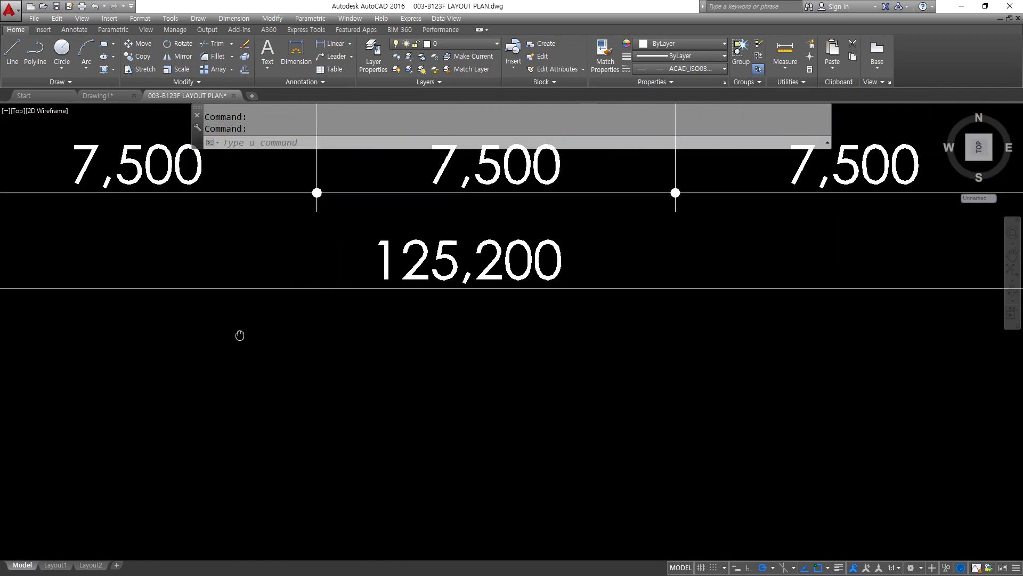
{"action": "scroll", "coordinate": [240, 322], "scroll_direction": "down", "scroll_amount": 8}
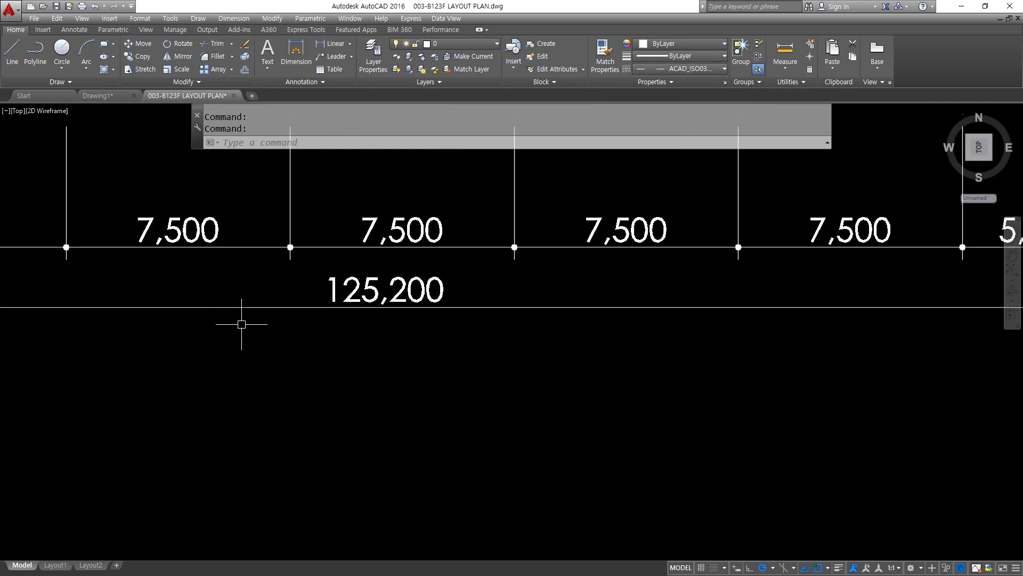
{"action": "mouse_move", "coordinate": [262, 130]}
{"action": "middle_mouse_down"}
{"action": "mouse_move", "coordinate": [443, 297]}
{"action": "mouse_move", "coordinate": [397, 362]}
{"action": "mouse_move", "coordinate": [402, 388]}
{"action": "mouse_move", "coordinate": [436, 366]}
{"action": "middle_mouse_up"}
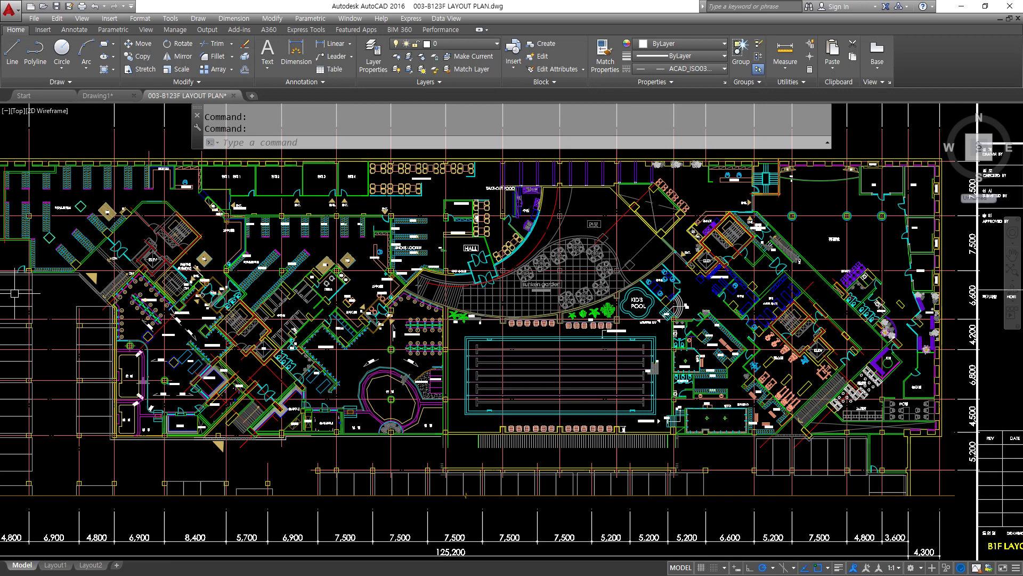
{"action": "left_click", "coordinate": [481, 48]}
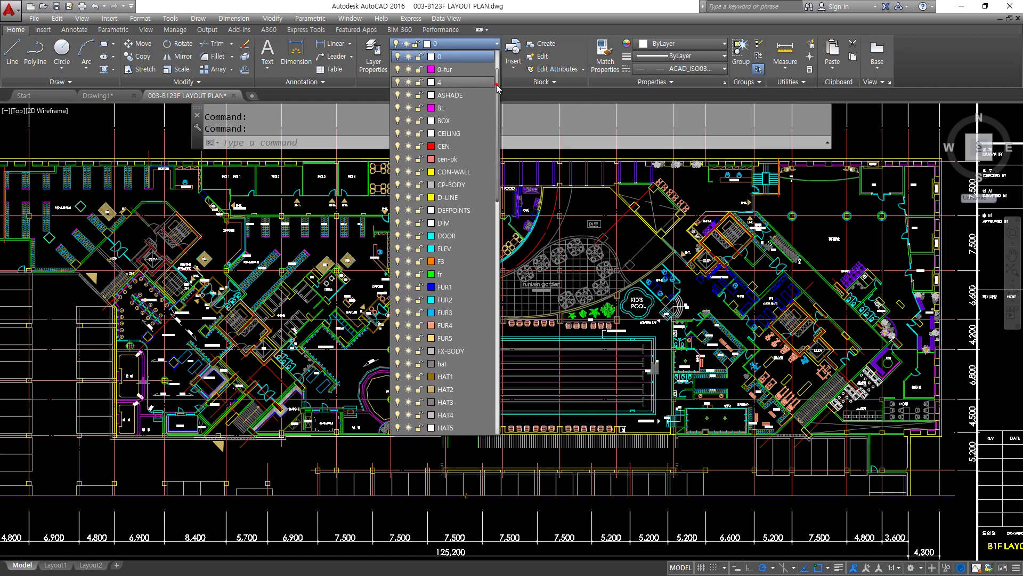
{"action": "left_click_drag", "start_coordinate": [499, 94], "coordinate": [461, 304]}
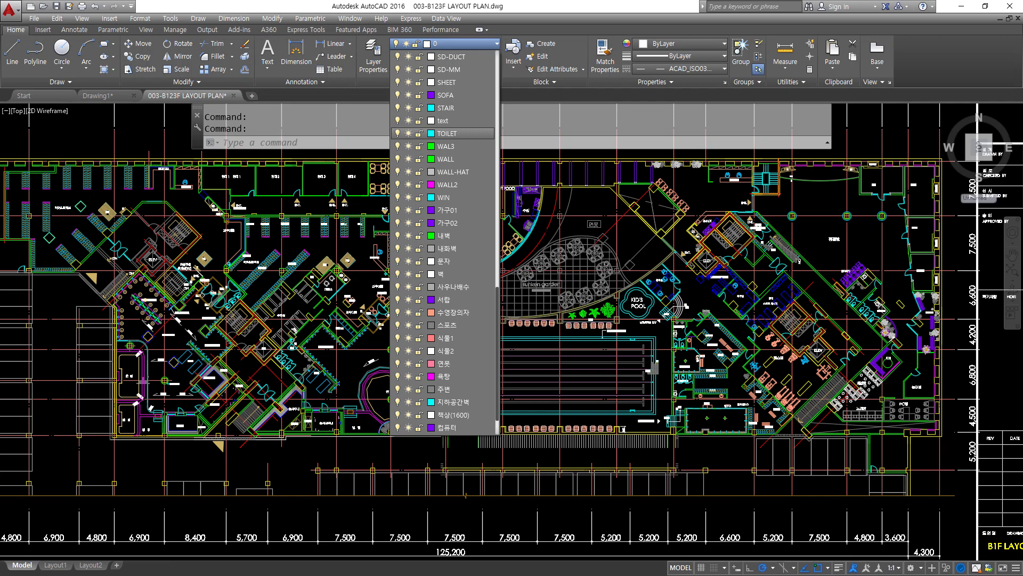
Step: Erase the whole outline and its centre lines in Drawing1, and zoom to the entire drawing area with the All option
{"action": "left_click", "coordinate": [99, 96]}
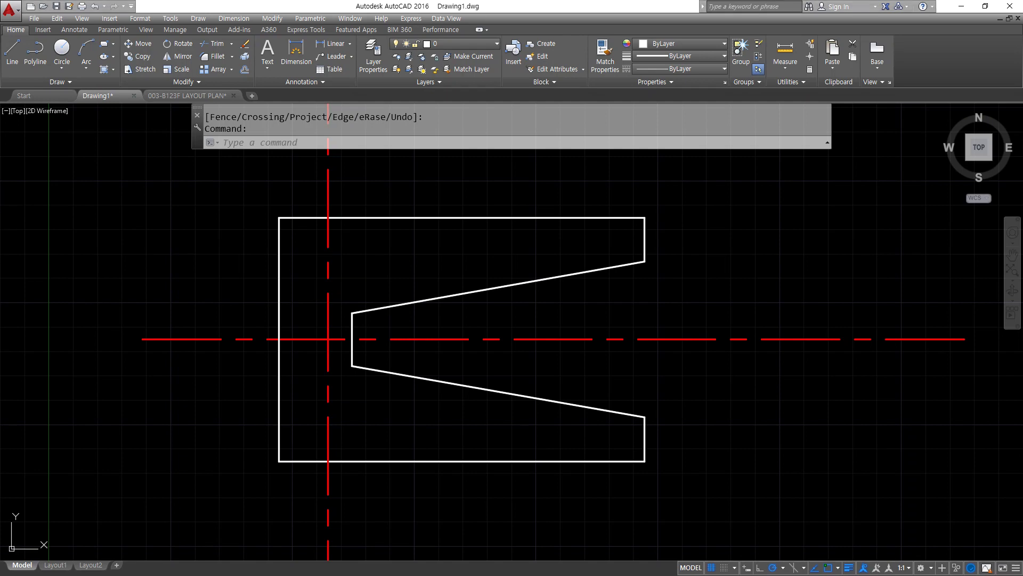
{"action": "scroll", "coordinate": [722, 472], "scroll_direction": "down", "scroll_amount": 4}
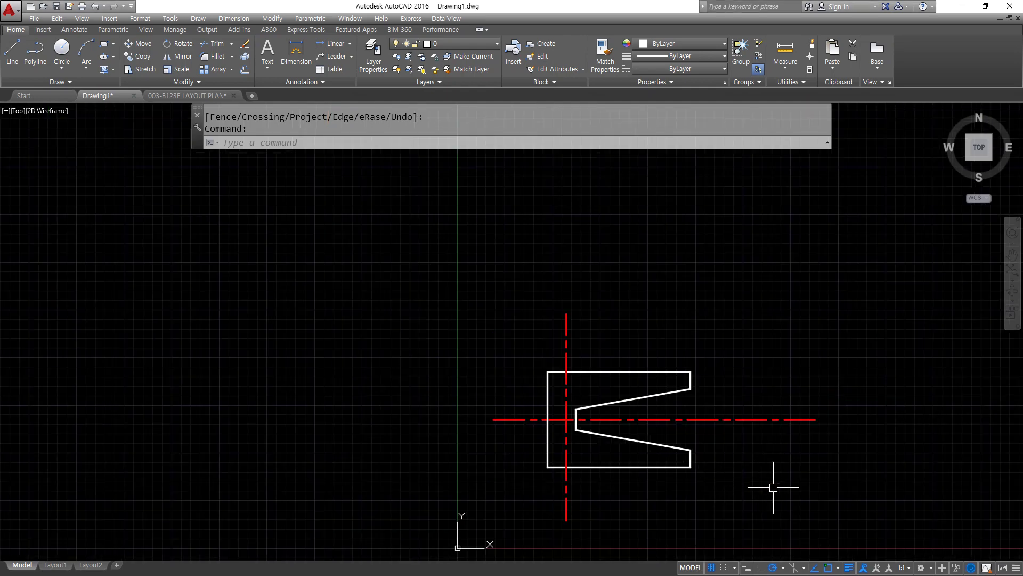
{"action": "left_click", "coordinate": [776, 485]}
{"action": "left_click", "coordinate": [461, 315]}
{"action": "key", "text": "Delete"}
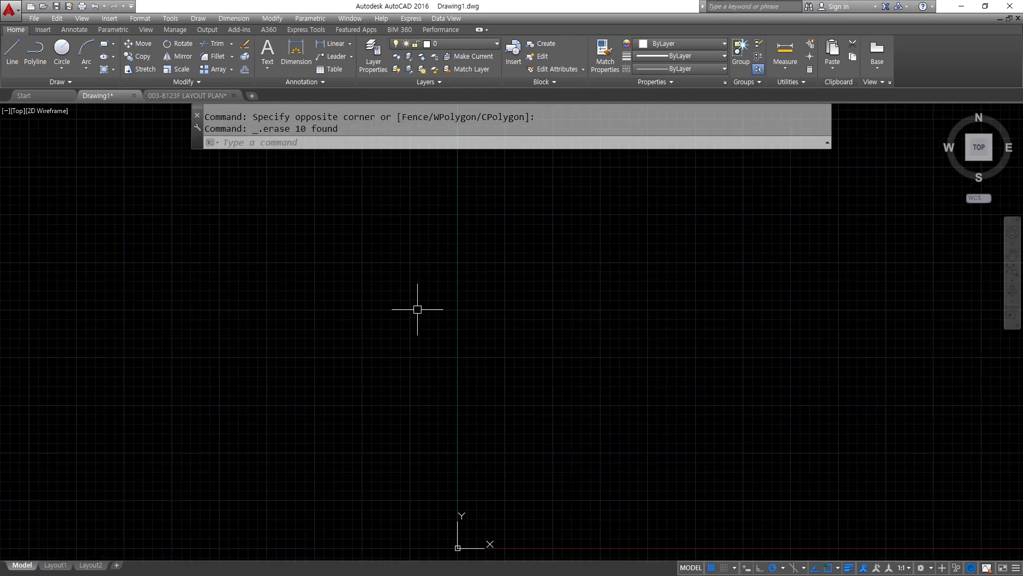
{"action": "type", "text": "z"}
{"action": "key", "text": "Return"}
{"action": "type", "text": "a"}
{"action": "key", "text": "Return"}
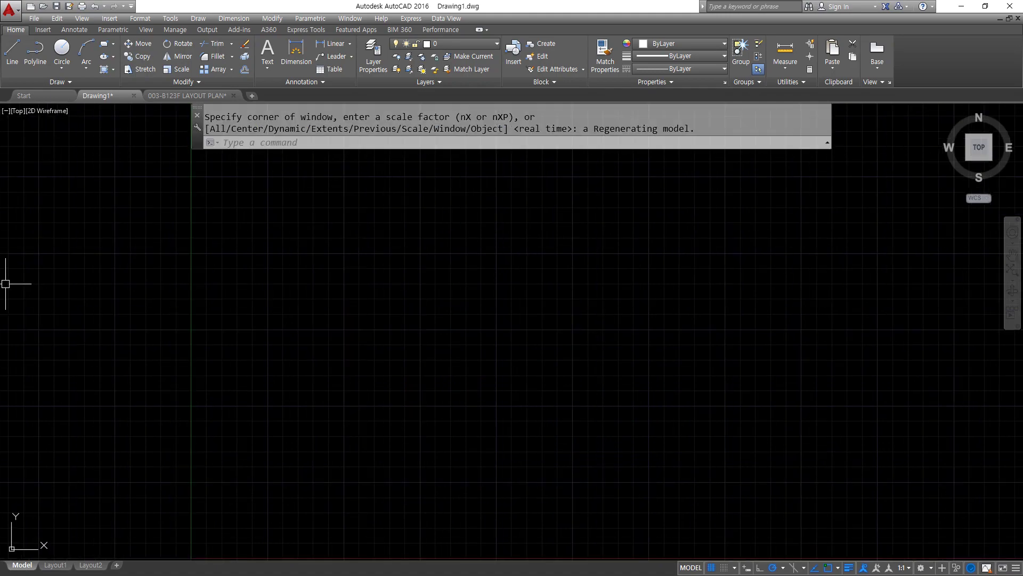
Step: Switch to the Notepad notes and highlight the line "12,000 x 12,000 A3 1:80"
{"action": "key", "text": "alt+Tab"}
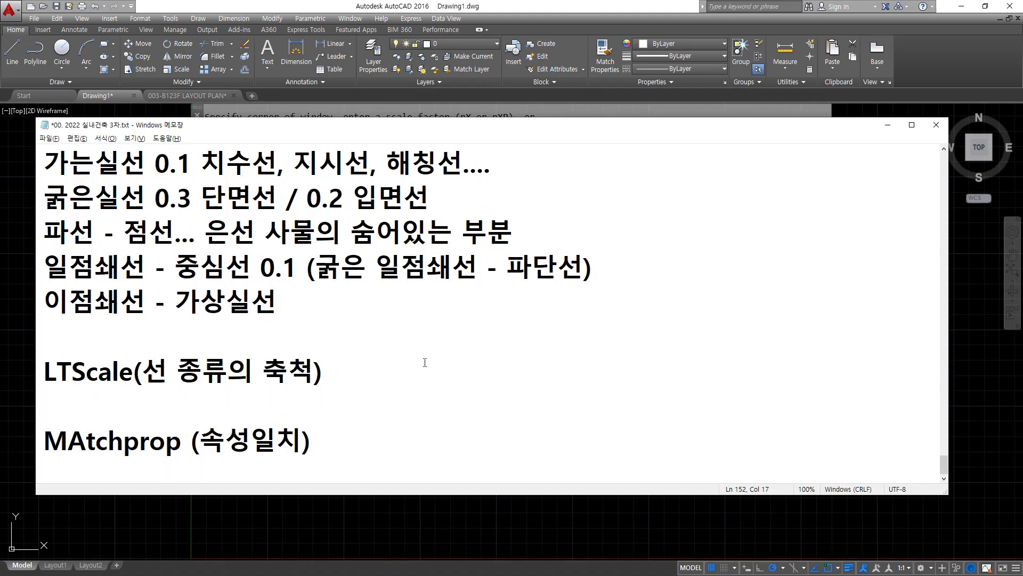
{"action": "scroll", "coordinate": [425, 362], "scroll_direction": "up", "scroll_amount": 3}
{"action": "scroll", "coordinate": [425, 363], "scroll_direction": "up", "scroll_amount": 10}
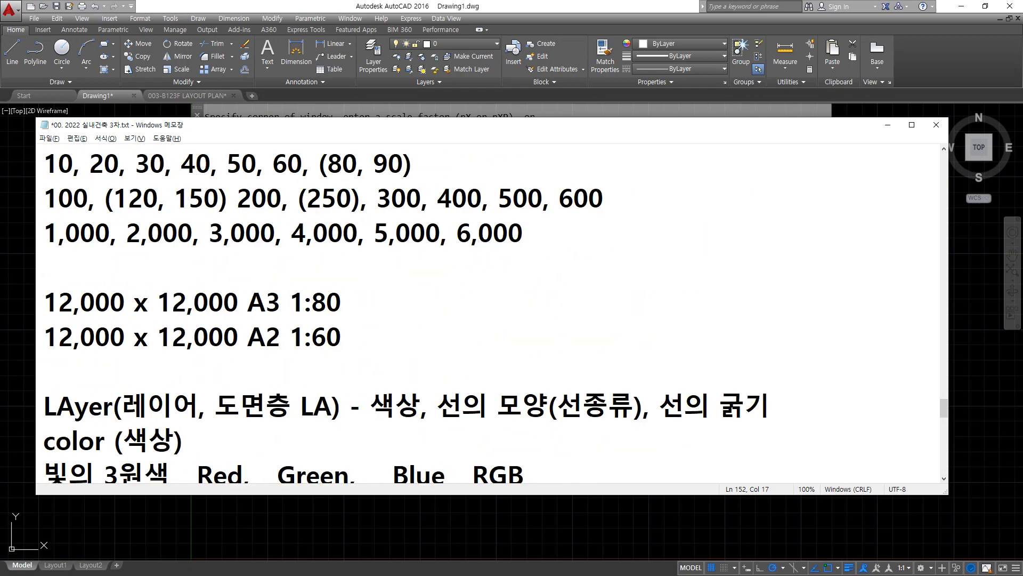
{"action": "left_click_drag", "start_coordinate": [347, 306], "coordinate": [44, 301]}
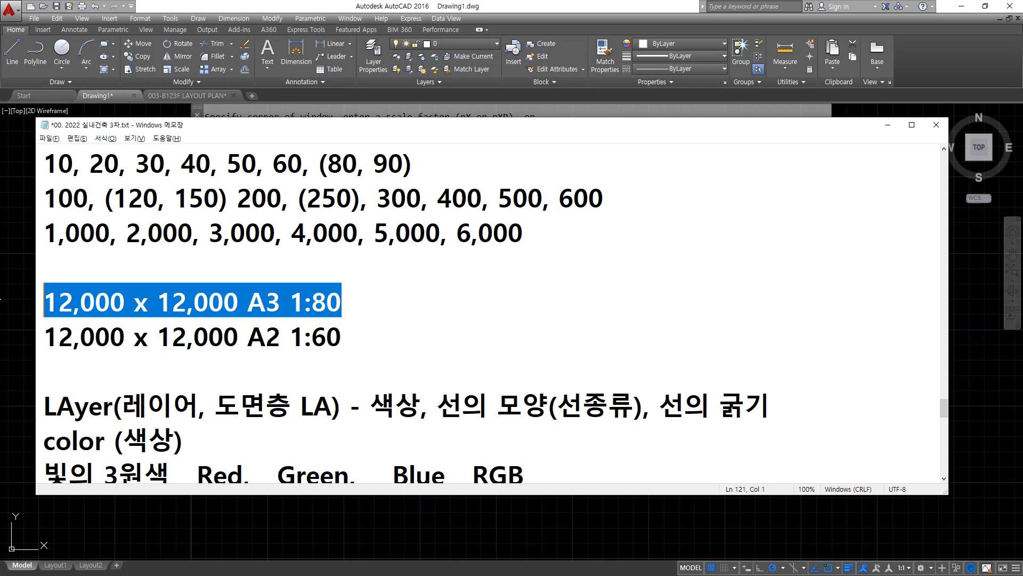
{"action": "left_click", "coordinate": [434, 2]}
{"action": "scroll", "coordinate": [480, 346], "scroll_direction": "down", "scroll_amount": 2}
{"action": "middle_click_drag", "start_coordinate": [482, 391], "coordinate": [436, 382]}
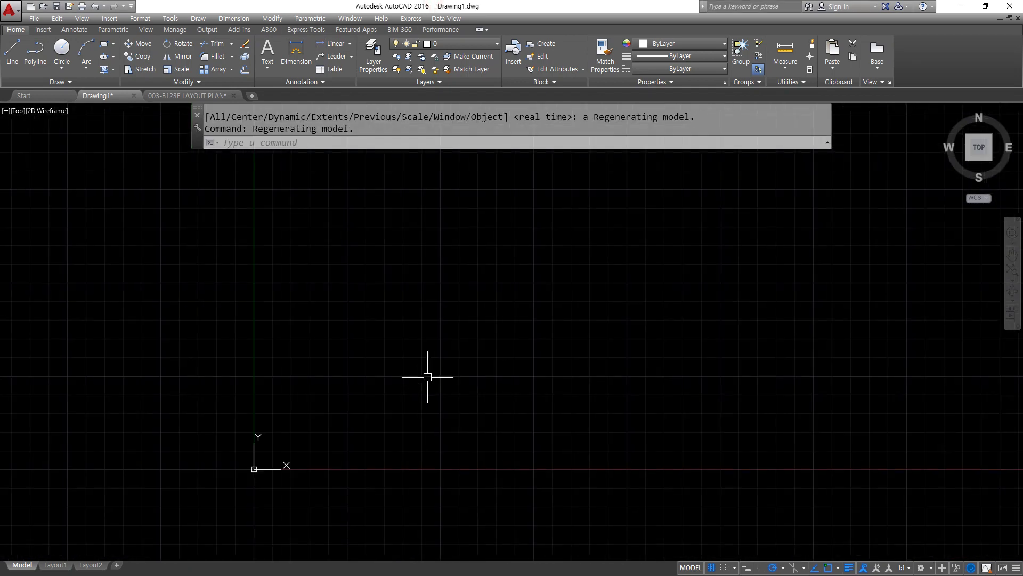
{"action": "type", "text": "l"}
{"action": "key", "text": "space"}
{"action": "left_click", "coordinate": [506, 295]}
{"action": "type", "text": "@1"}
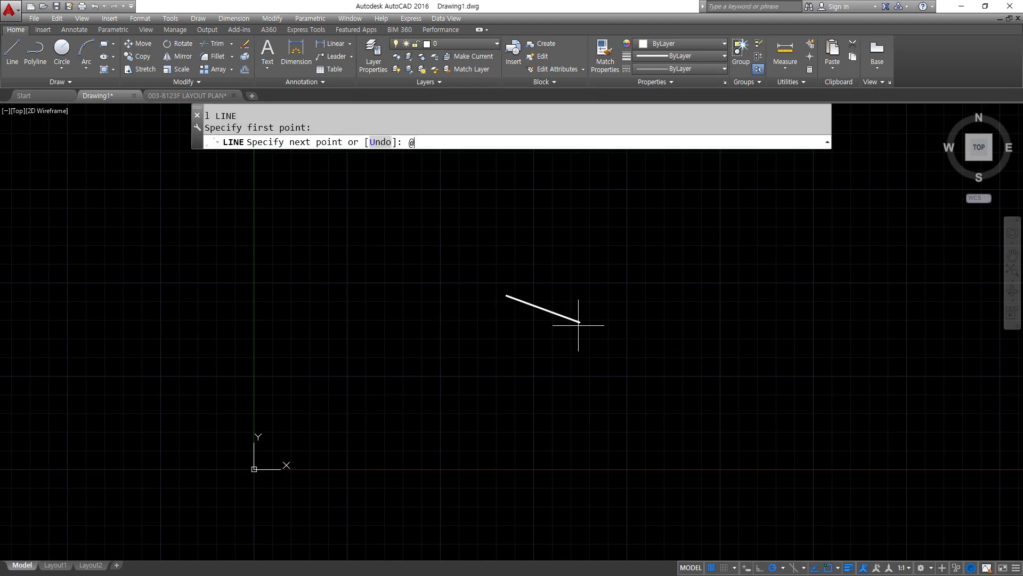
{"action": "type", "text": "2000,0"}
{"action": "key", "text": "Return"}
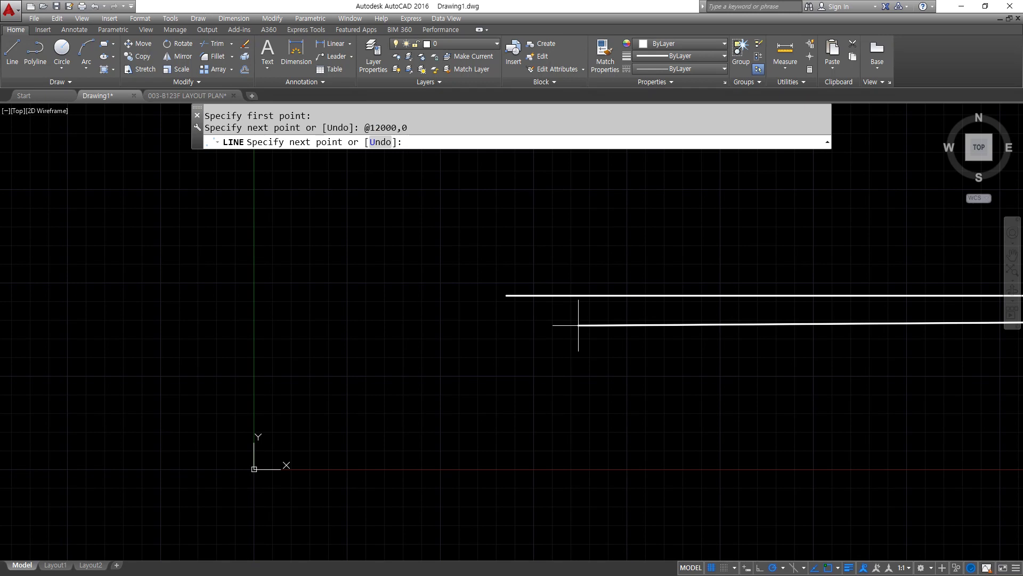
{"action": "type", "text": "@12000<90"}
{"action": "key", "text": "Return"}
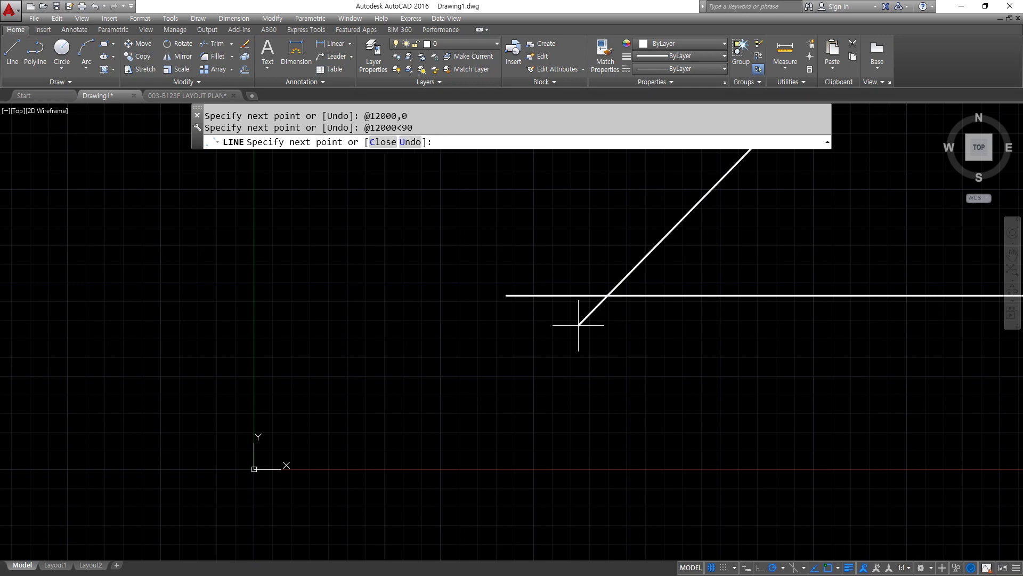
{"action": "type", "text": "@12000<180"}
{"action": "key", "text": "Return"}
{"action": "type", "text": "c"}
{"action": "key", "text": "Return"}
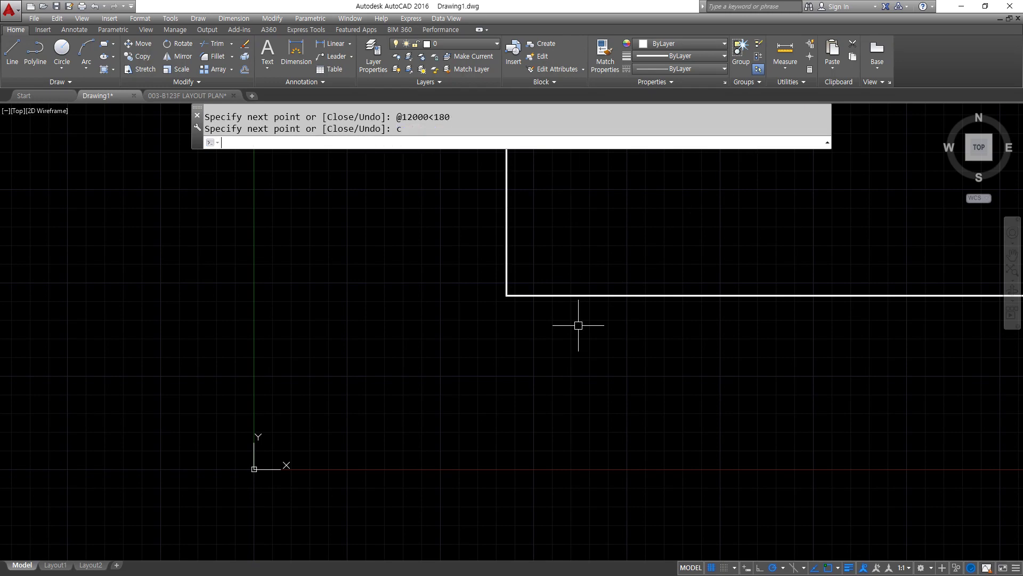
Step: Move the whole square freehand up and to the right, farther from the origin
{"action": "middle_click", "coordinate": [579, 326]}
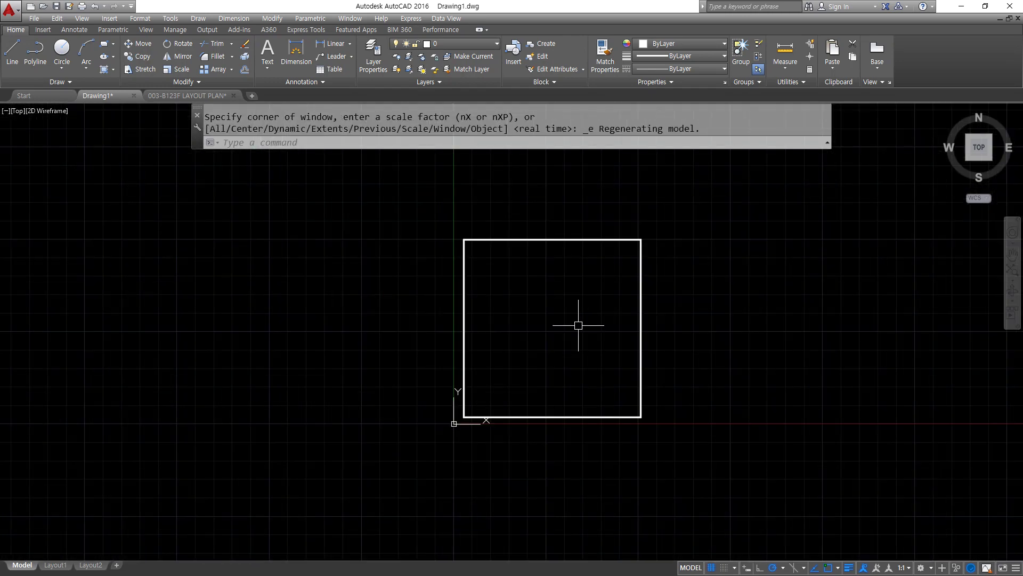
{"action": "type", "text": "m"}
{"action": "key", "text": "Return"}
{"action": "left_click", "coordinate": [700, 431]}
{"action": "left_click", "coordinate": [530, 272]}
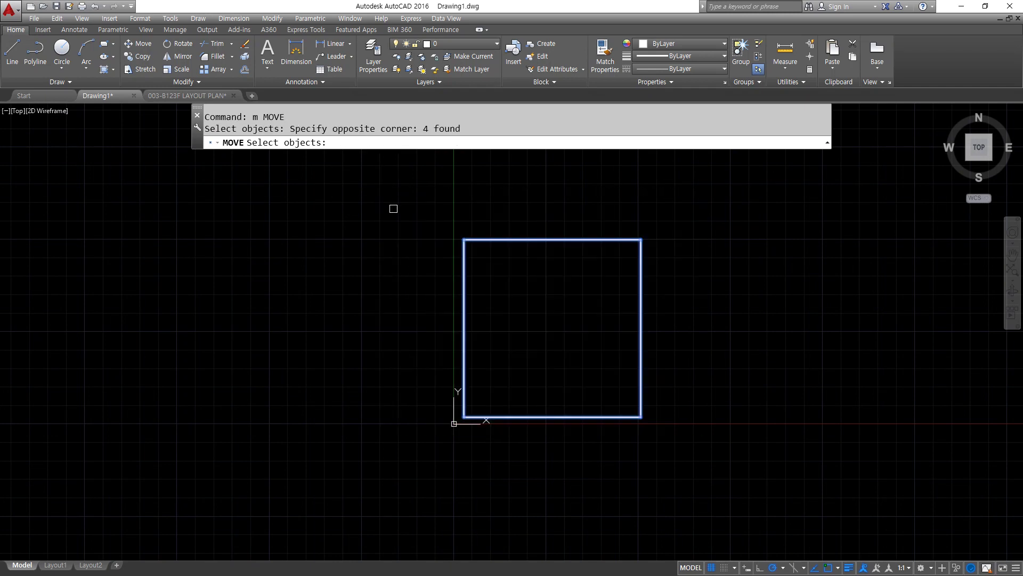
{"action": "key", "text": "Return"}
{"action": "left_click", "coordinate": [559, 344]}
{"action": "left_click", "coordinate": [655, 274]}
{"action": "middle_click_drag", "start_coordinate": [655, 274], "coordinate": [511, 293]}
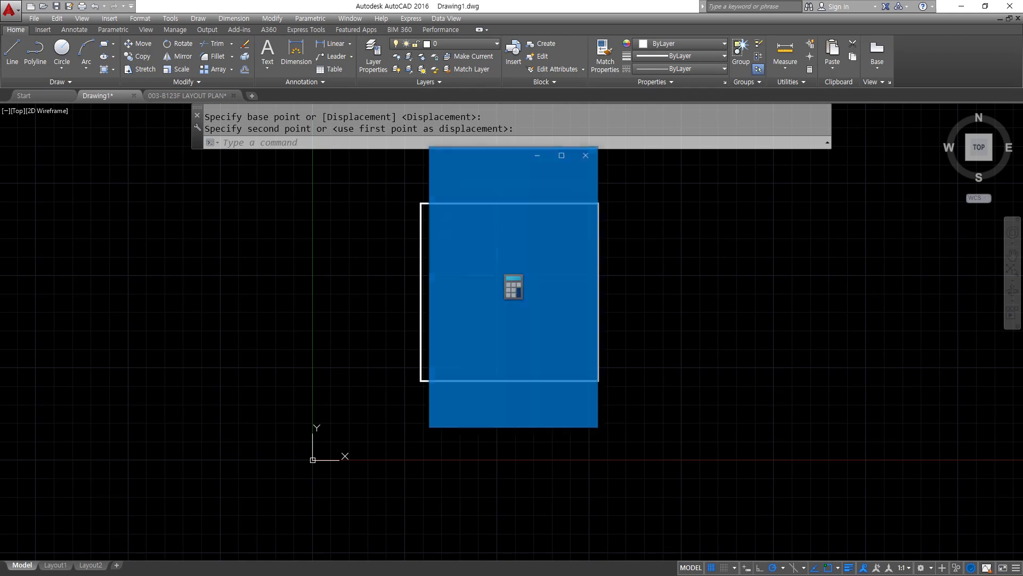
Step: Switch to the Notepad notes and add the lines "420 x 80" and "297 x 80" above the 12,000 x 12,000 A3 entry
{"action": "key", "text": "alt+Tab"}
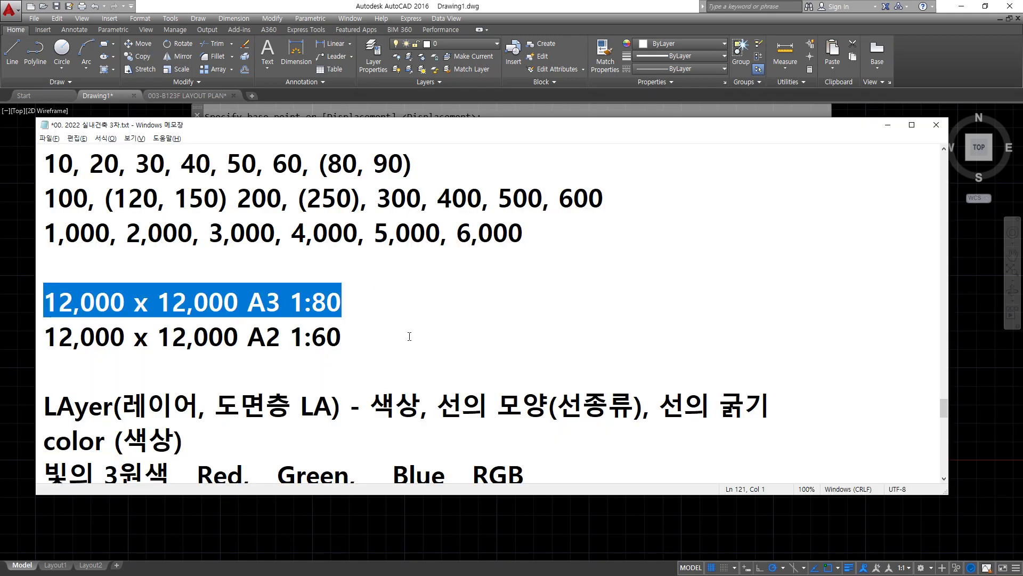
{"action": "left_click", "coordinate": [408, 334]}
{"action": "left_click", "coordinate": [411, 305]}
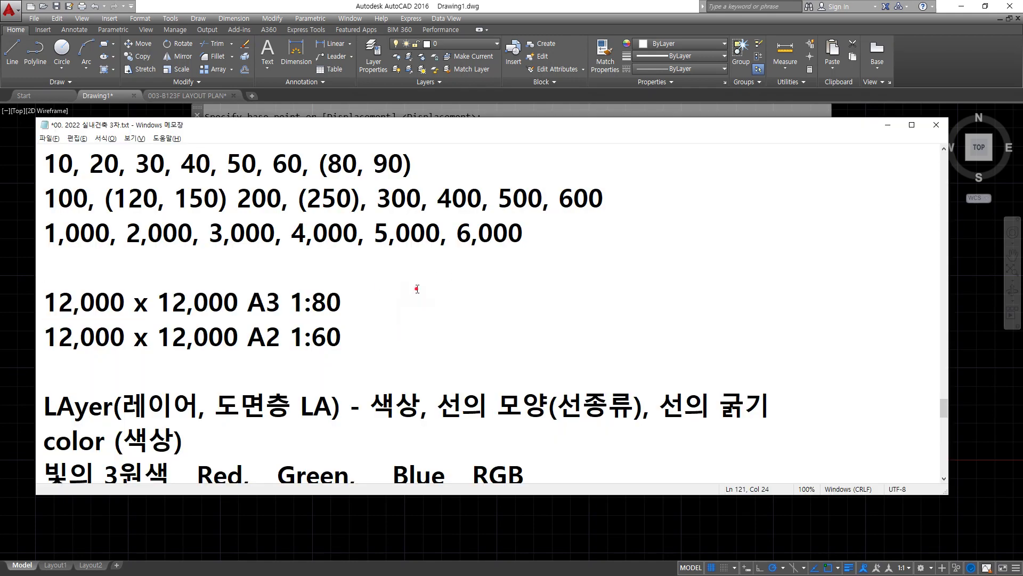
{"action": "left_click", "coordinate": [417, 271]}
{"action": "key", "text": "Return"}
{"action": "type", "text": "420 x "}
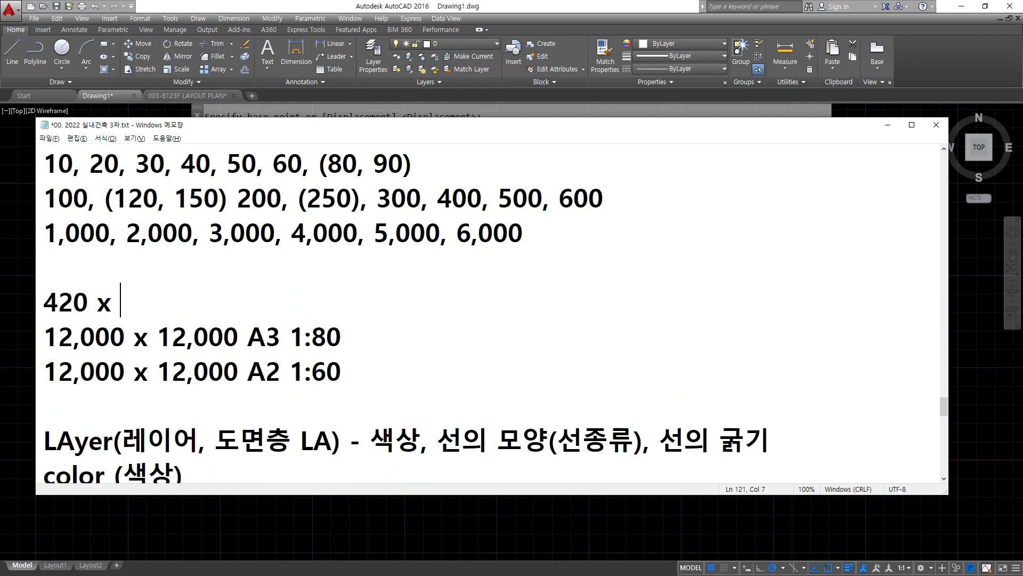
{"action": "type", "text": "80"}
{"action": "key", "text": "Return"}
{"action": "type", "text": "29"}
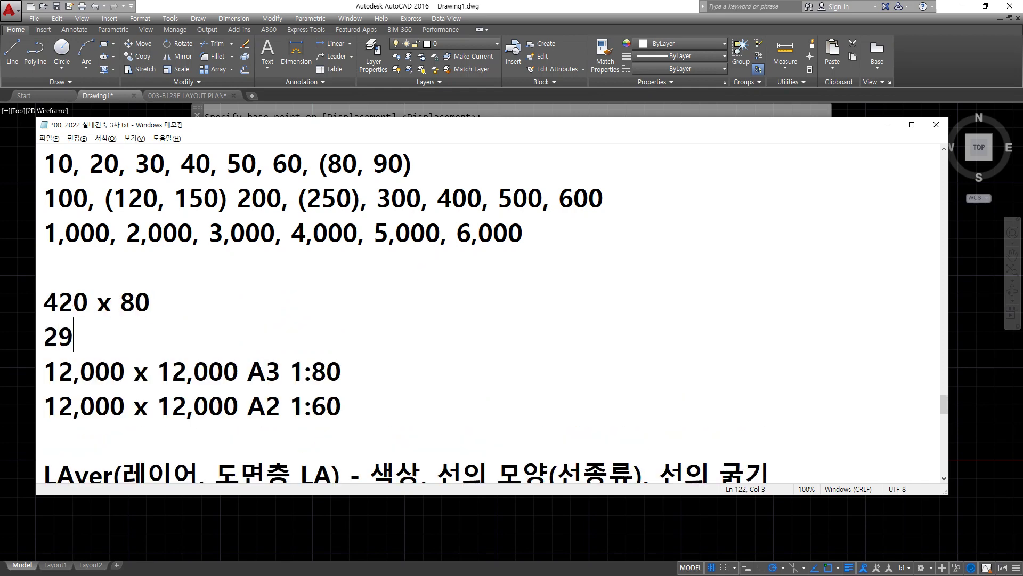
{"action": "type", "text": "7 x 80"}
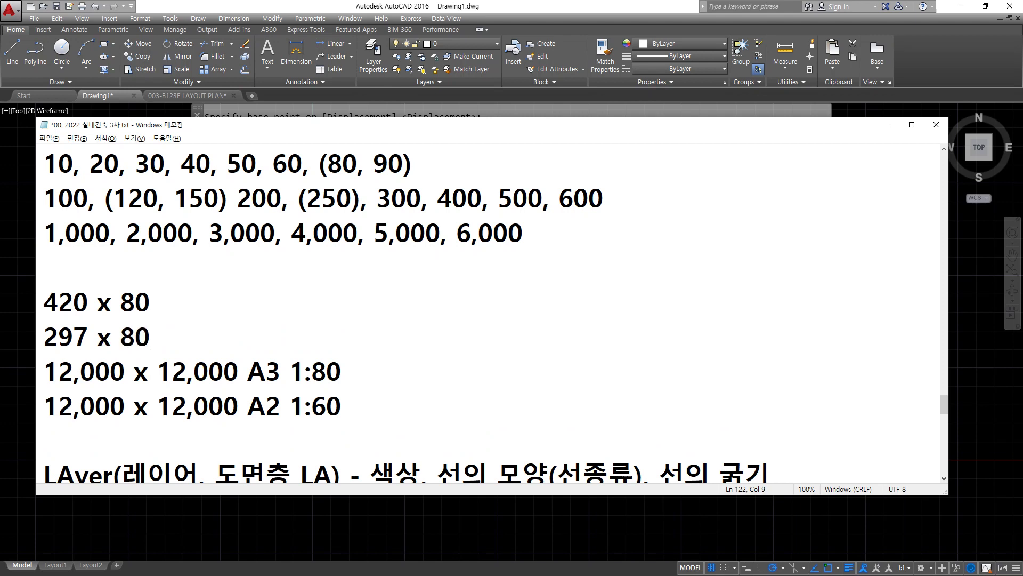
Step: Open the calculator and multiply 420 by 80
{"action": "key", "text": "XF86Calculator"}
{"action": "type", "text": "4200"}
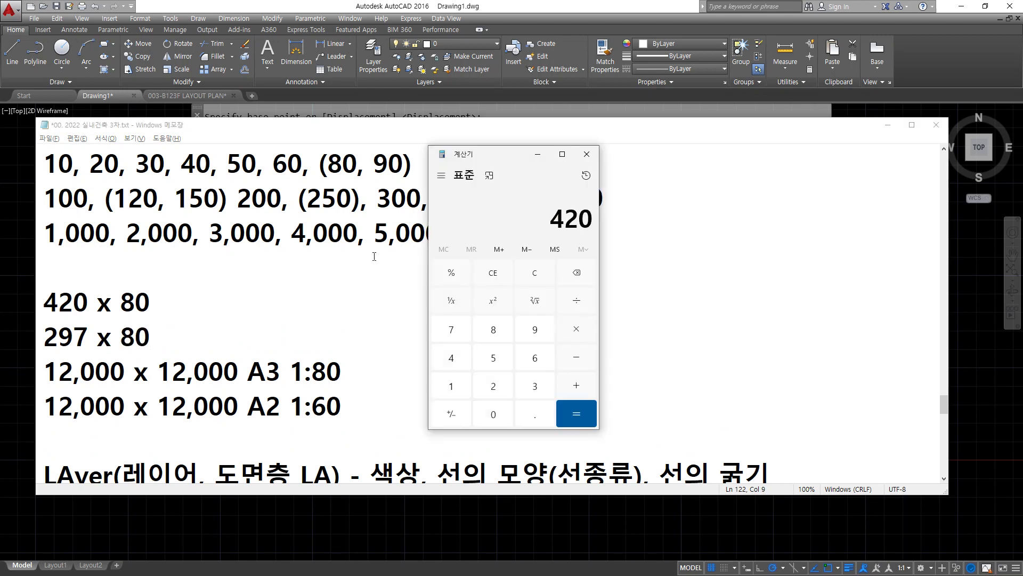
{"action": "key", "text": "BackSpace"}
{"action": "type", "text": "*80"}
{"action": "key", "text": "Return"}
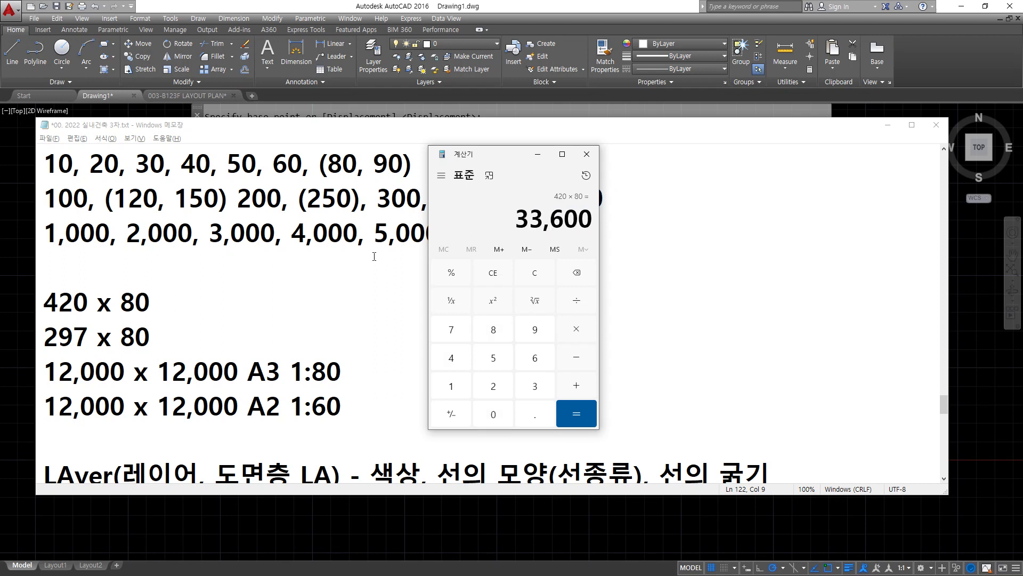
Step: Switch to the Notepad notes and complete the "420 x 80" line with "= 33,600", including the thousands comma
{"action": "left_click", "coordinate": [255, 306]}
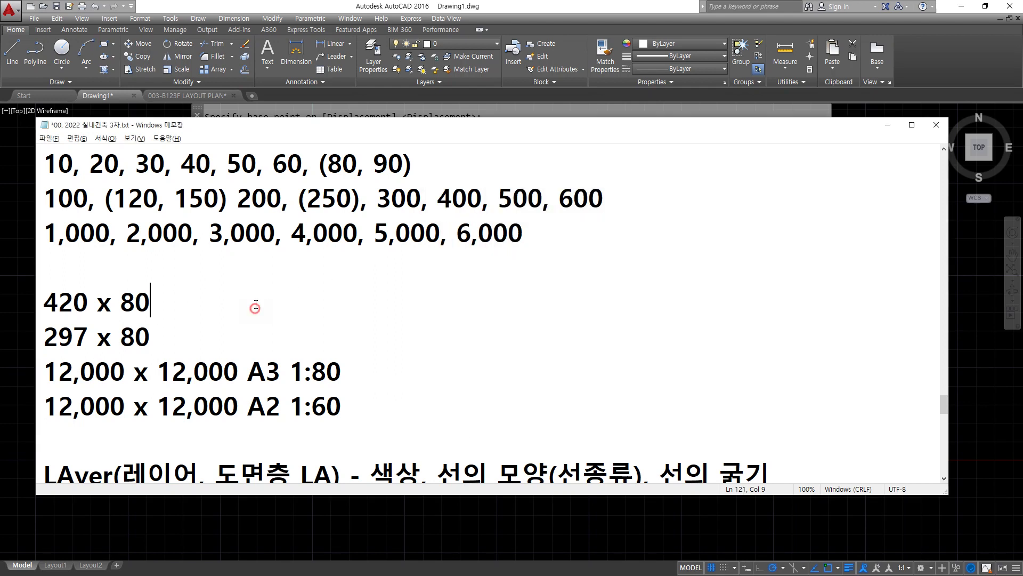
{"action": "type", "text": "= 336"}
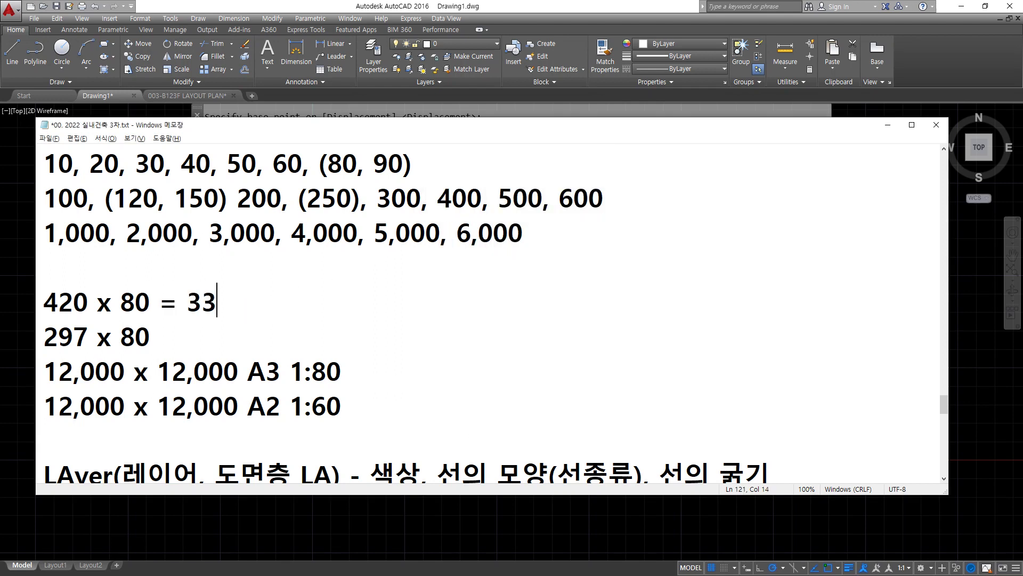
{"action": "key", "text": "alt+Tab"}
{"action": "key", "text": "alt+Tab"}
{"action": "type", "text": "00"}
{"action": "key", "text": "Left"}
{"action": "key", "text": "Left"}
{"action": "key", "text": "Left"}
{"action": "type", "text": ","}
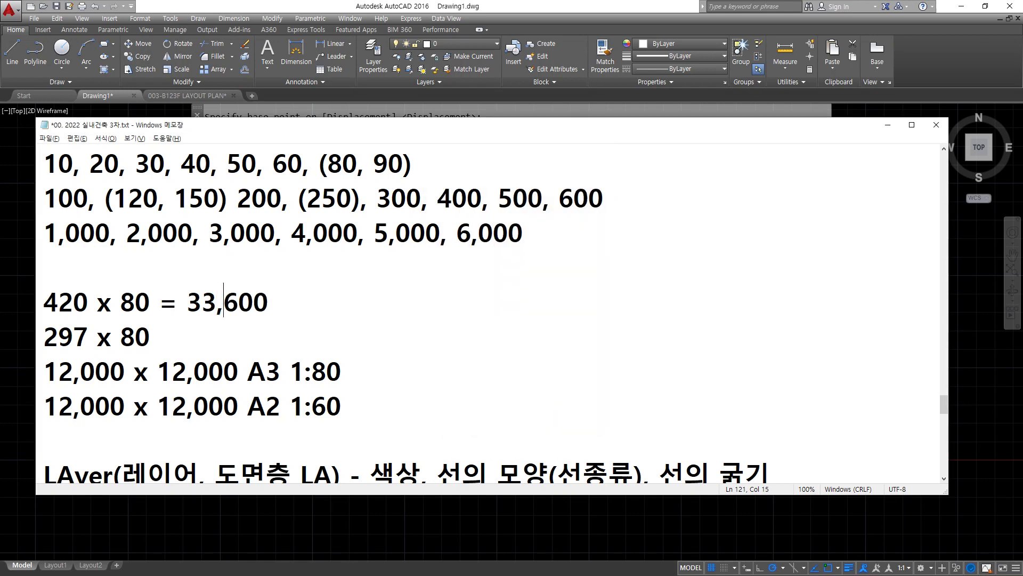
Step: Calculate 297 times 60 in the calculator and complete the "297 x 80" line in the Notepad notes with "= 17,820"
{"action": "key", "text": "Down"}
{"action": "type", "text": "="}
{"action": "key", "text": "alt+Tab"}
{"action": "type", "text": "297*60"}
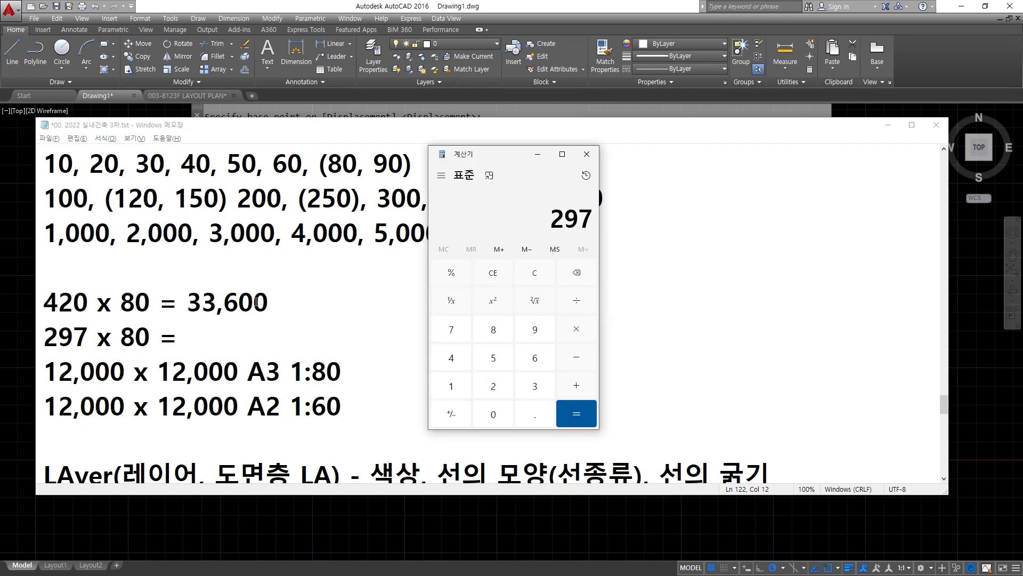
{"action": "key", "text": "Return"}
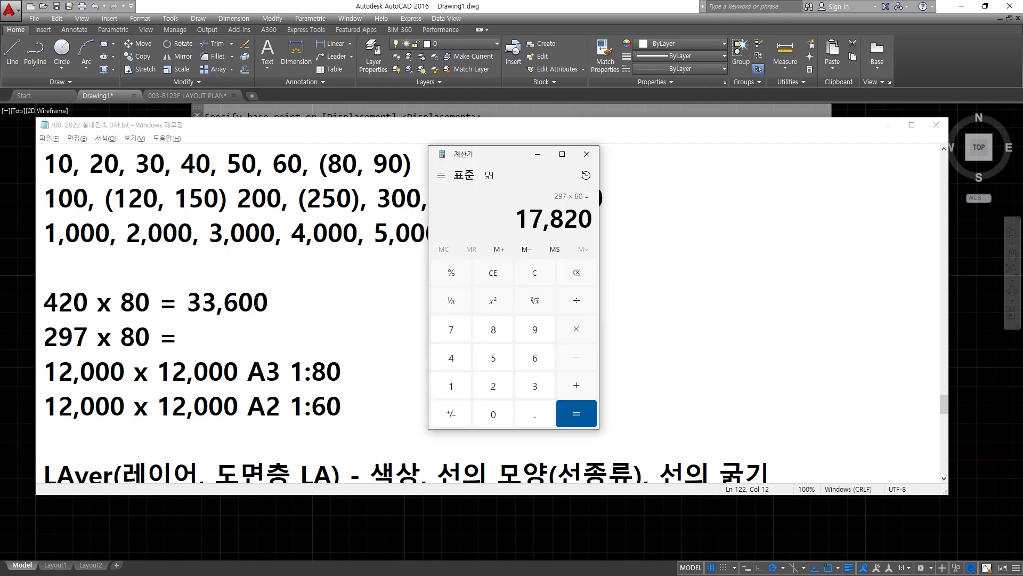
{"action": "key", "text": "alt+Tab"}
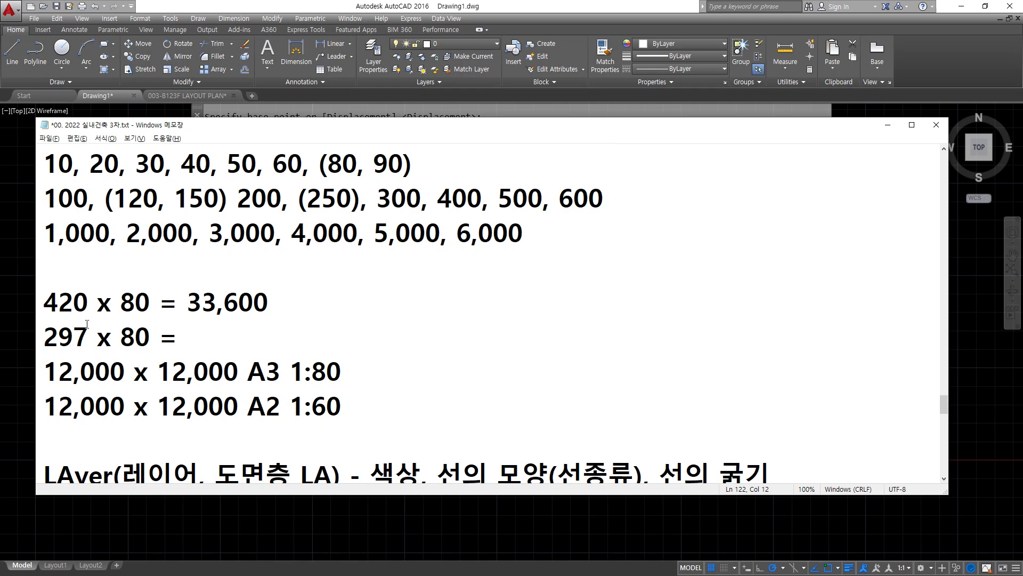
{"action": "type", "text": "17,820"}
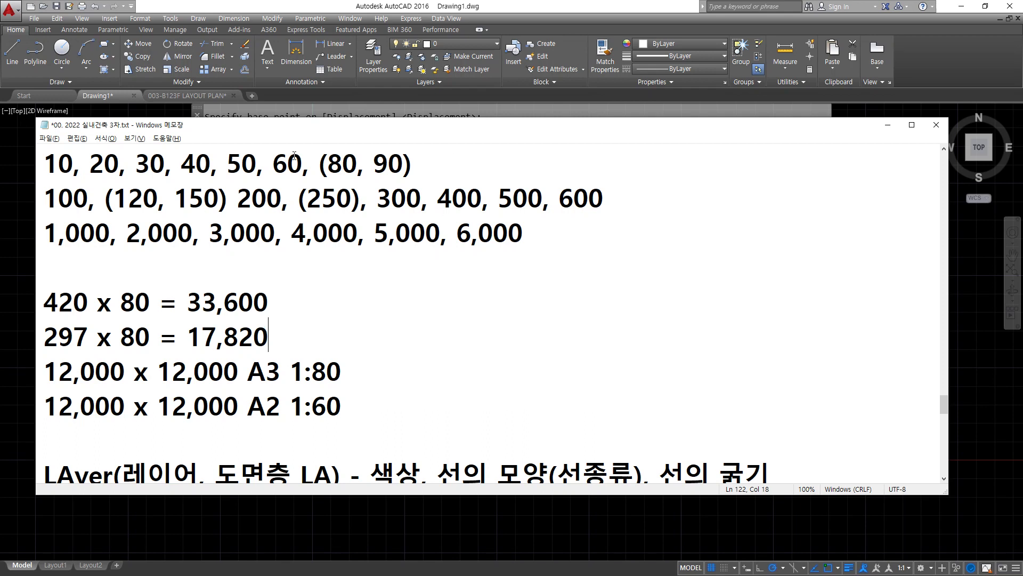
Step: Move the notes out of the way, switch to AutoCAD and draw a long horizontal line below the square, extending well past both its sides
{"action": "left_click_drag", "start_coordinate": [310, 126], "coordinate": [0, 147]}
{"action": "left_click", "coordinate": [204, 421]}
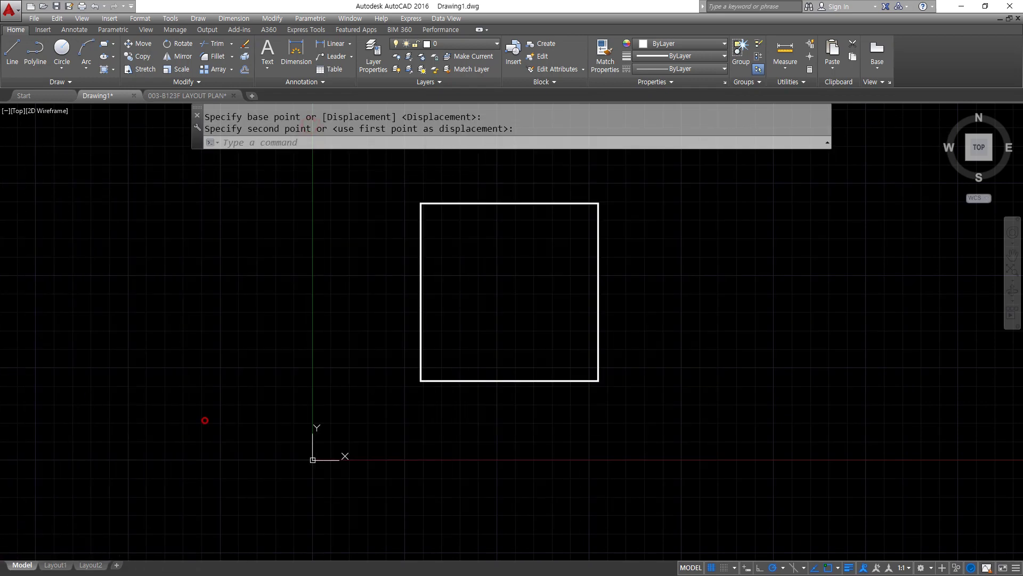
{"action": "type", "text": "l"}
{"action": "key", "text": "Return"}
{"action": "left_click", "coordinate": [170, 430]}
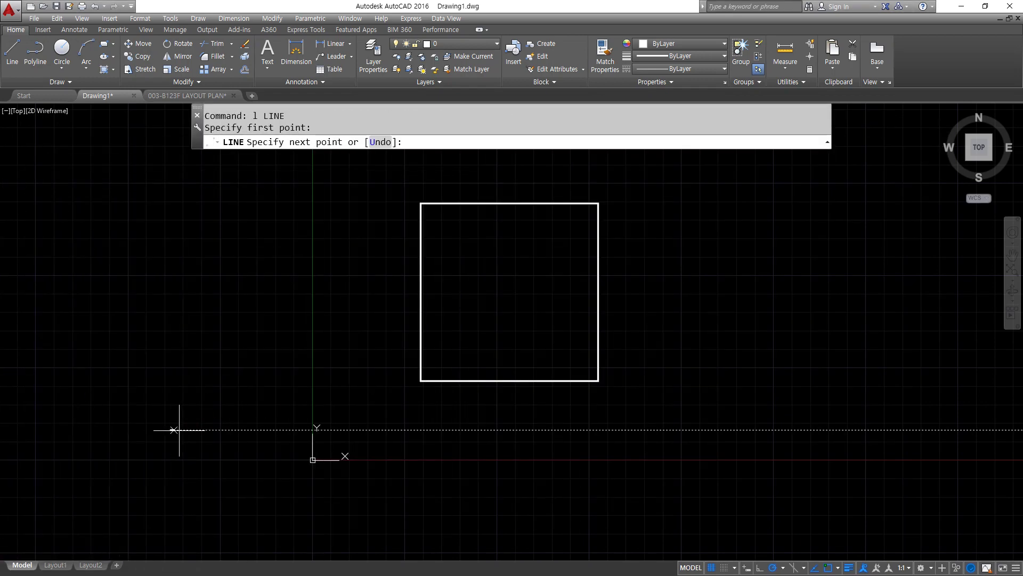
{"action": "left_click", "coordinate": [892, 429]}
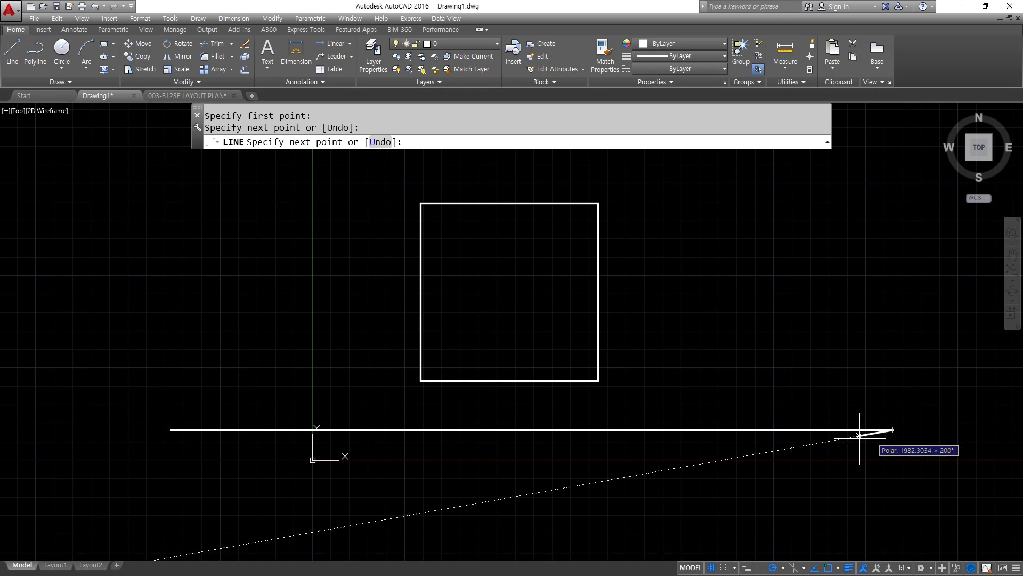
{"action": "key", "text": "Return"}
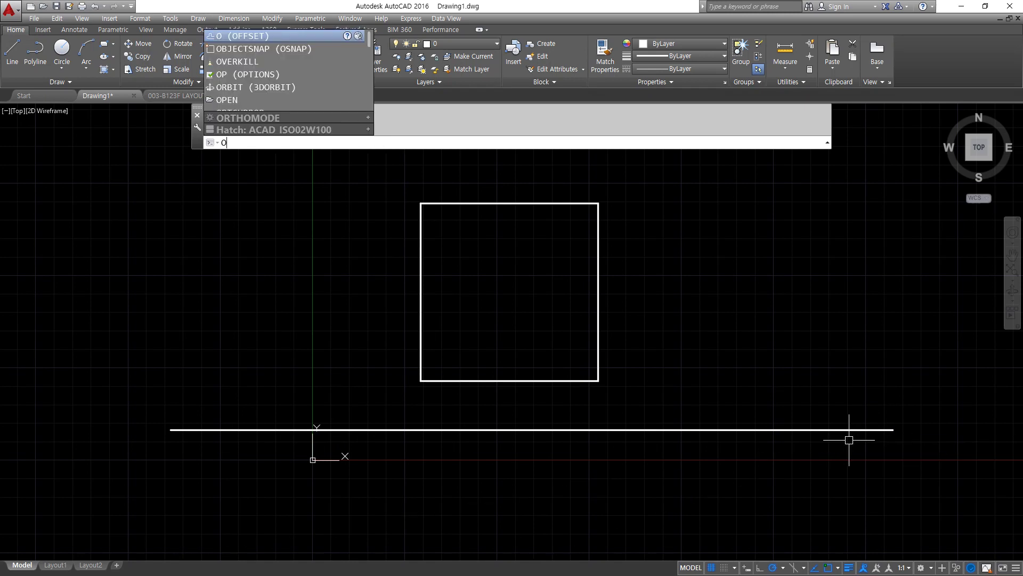
Step: Start the Offset command up to the entry of its offset distance
{"action": "type", "text": "o"}
{"action": "key", "text": "Return"}
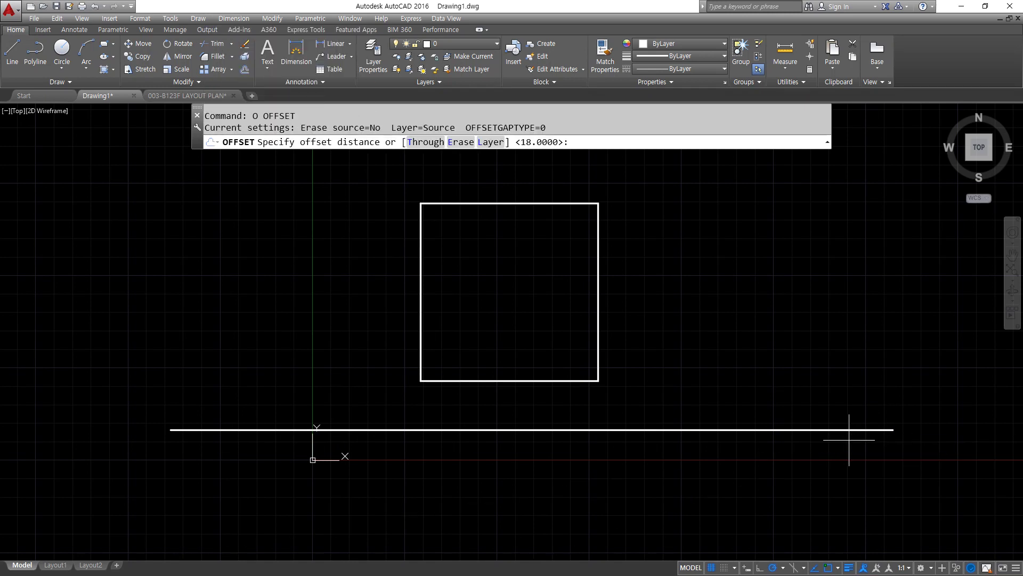
Step: Offset the lower horizontal line upward by 17820 to the far side of the square
{"action": "type", "text": "17820"}
{"action": "key", "text": "Return"}
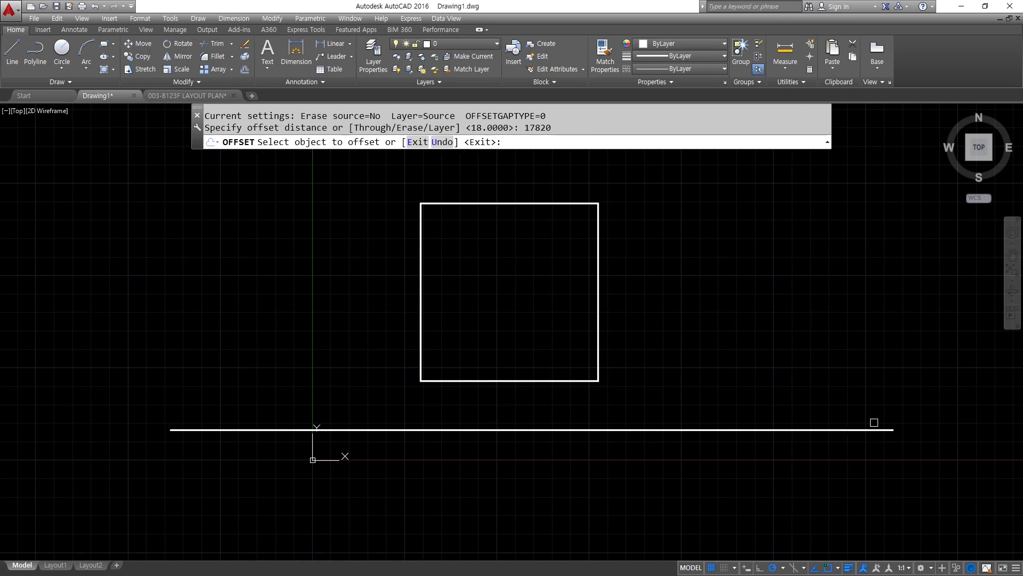
{"action": "left_click", "coordinate": [858, 429]}
{"action": "left_click", "coordinate": [857, 363]}
{"action": "key", "text": "Return"}
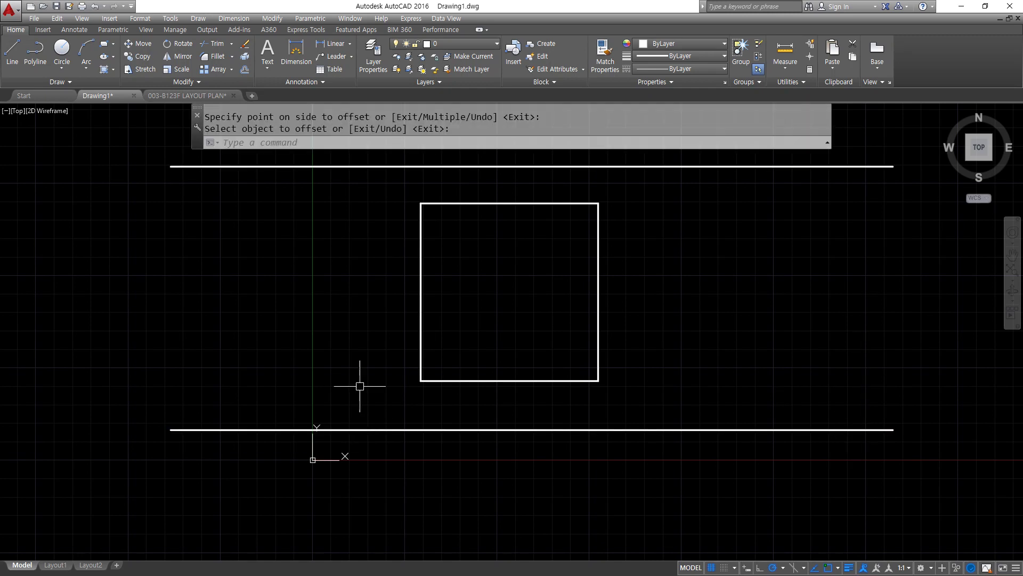
Step: Draw a vertical line west of the square, crossing both horizontal lines
{"action": "middle_click_drag", "start_coordinate": [360, 386], "coordinate": [375, 395]}
{"action": "type", "text": "l"}
{"action": "key", "text": "Return"}
{"action": "left_click", "coordinate": [329, 171]}
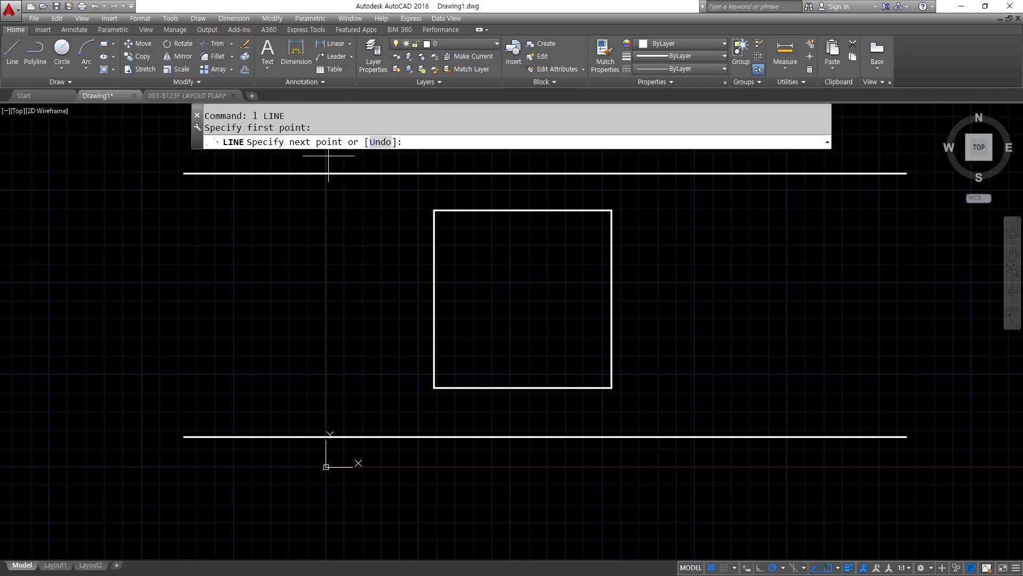
{"action": "left_click", "coordinate": [327, 485]}
{"action": "key", "text": "Return"}
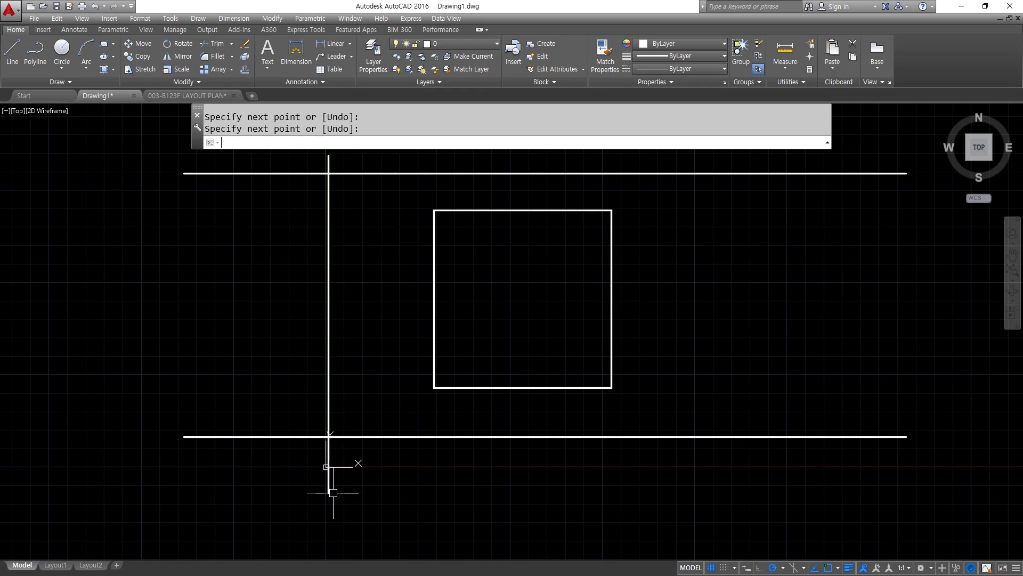
Step: Offset the vertical line 33600 toward the square to create the opposite side of the frame
{"action": "type", "text": "o"}
{"action": "key", "text": "Return"}
{"action": "type", "text": "33600"}
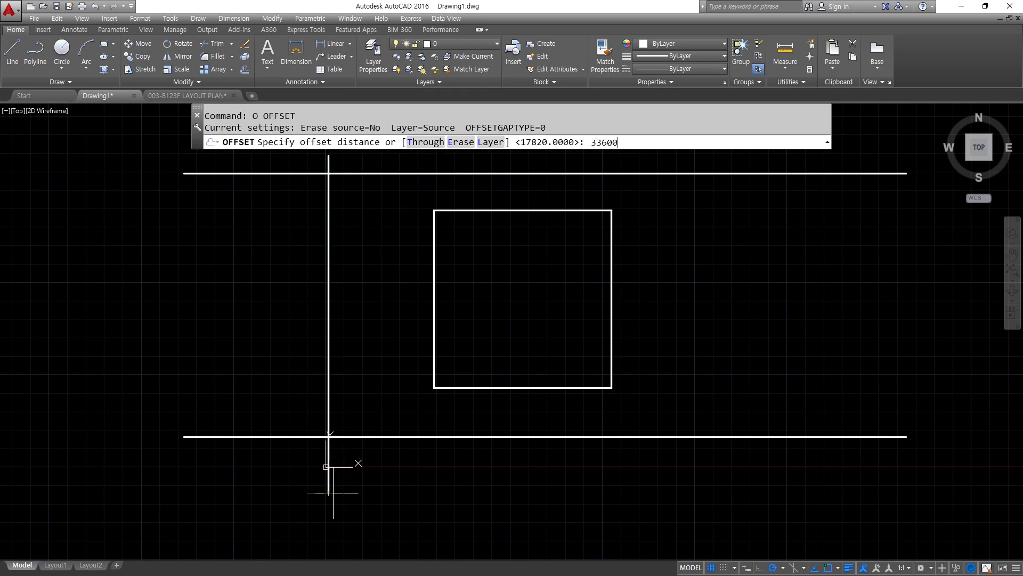
{"action": "key", "text": "Return"}
{"action": "left_click", "coordinate": [329, 333]}
{"action": "left_click", "coordinate": [370, 332]}
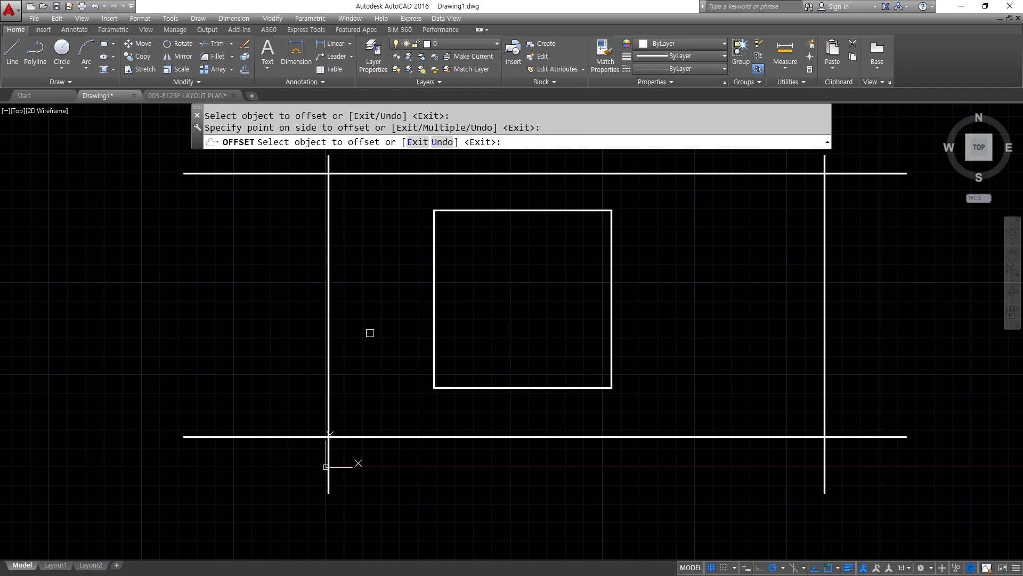
{"action": "key", "text": "Return"}
Step: Erase the offset vertical line east of the square
{"action": "scroll", "coordinate": [542, 378], "scroll_direction": "down", "scroll_amount": 2}
{"action": "type", "text": "tr"}
{"action": "key", "text": "Escape"}
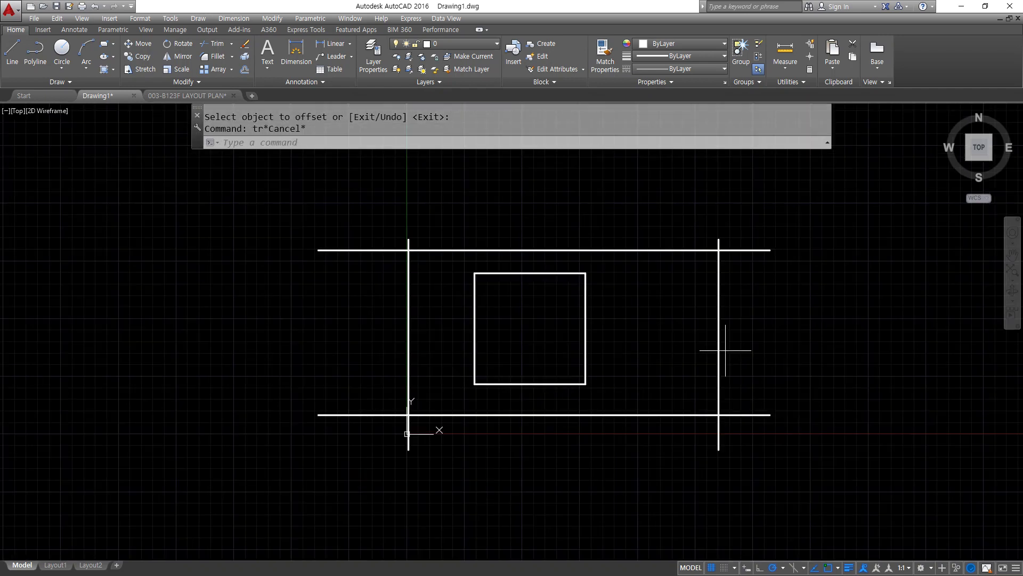
{"action": "left_click", "coordinate": [725, 350]}
{"action": "left_click", "coordinate": [684, 331]}
{"action": "type", "text": "e"}
{"action": "key", "text": "Return"}
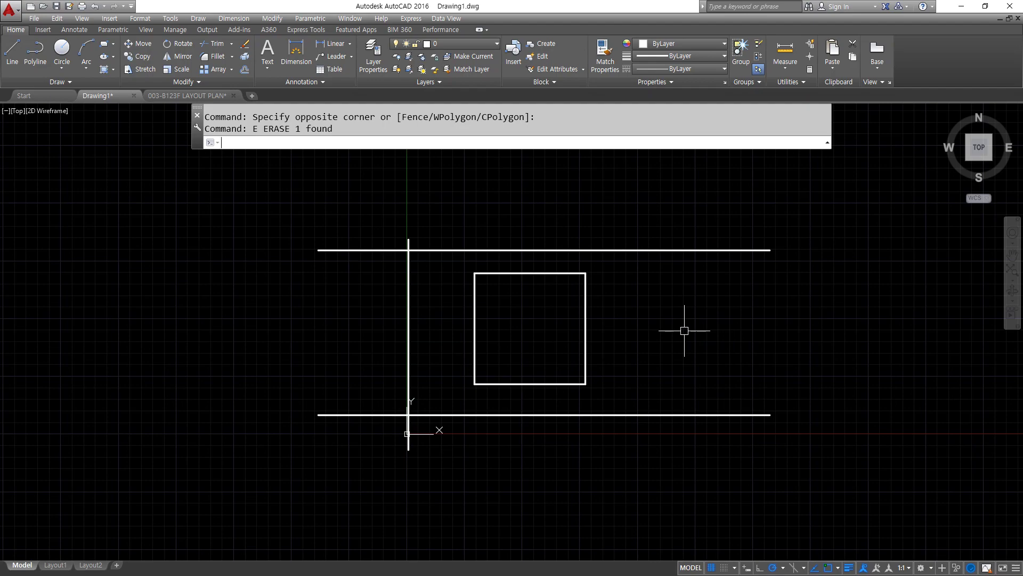
{"action": "key", "text": "super+Down"}
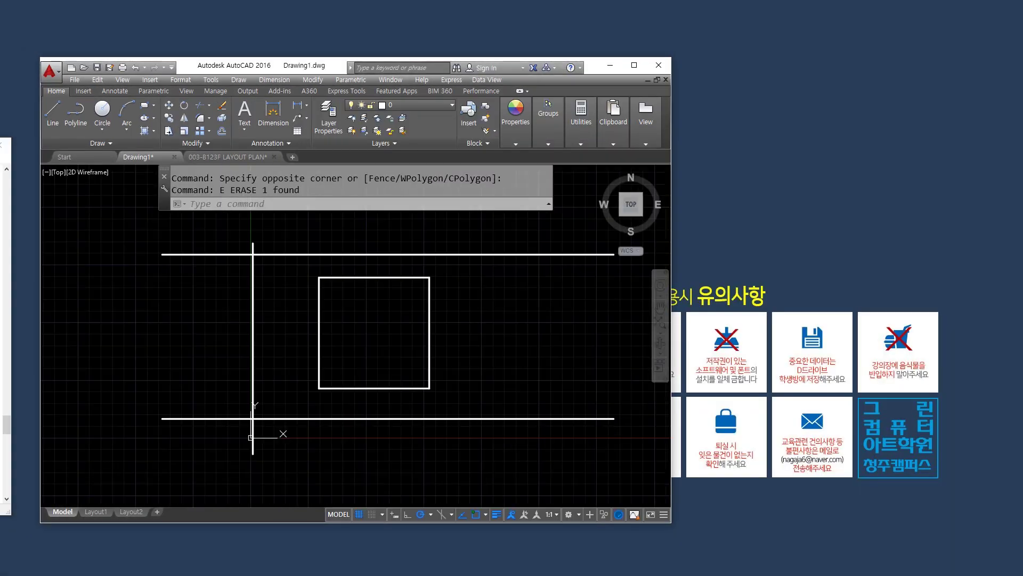
{"action": "double_click", "coordinate": [518, 66]}
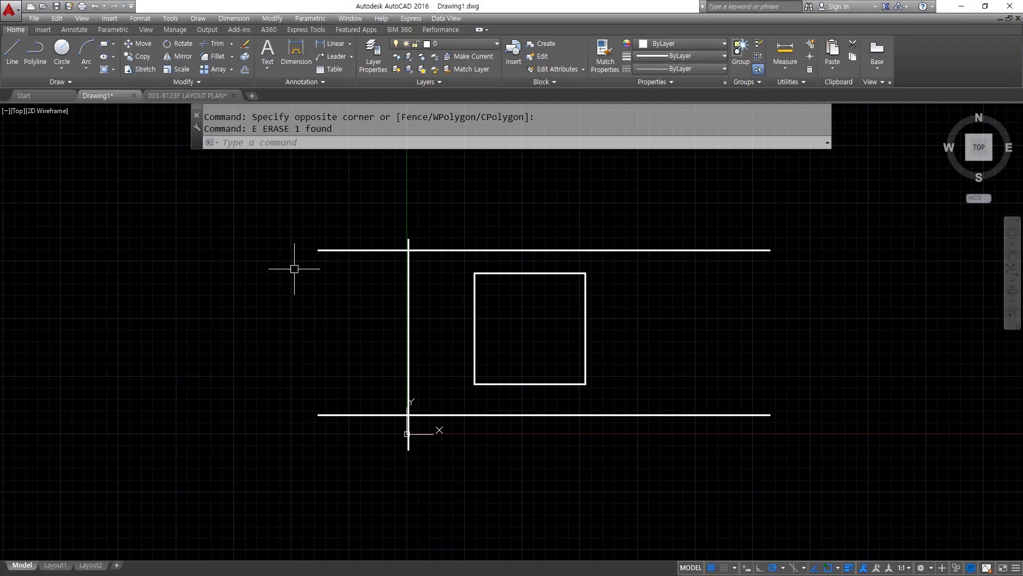
Step: Offset the remaining vertical line by 33600 to the east, beyond the square
{"action": "type", "text": "o"}
{"action": "key", "text": "Return"}
{"action": "type", "text": "33600"}
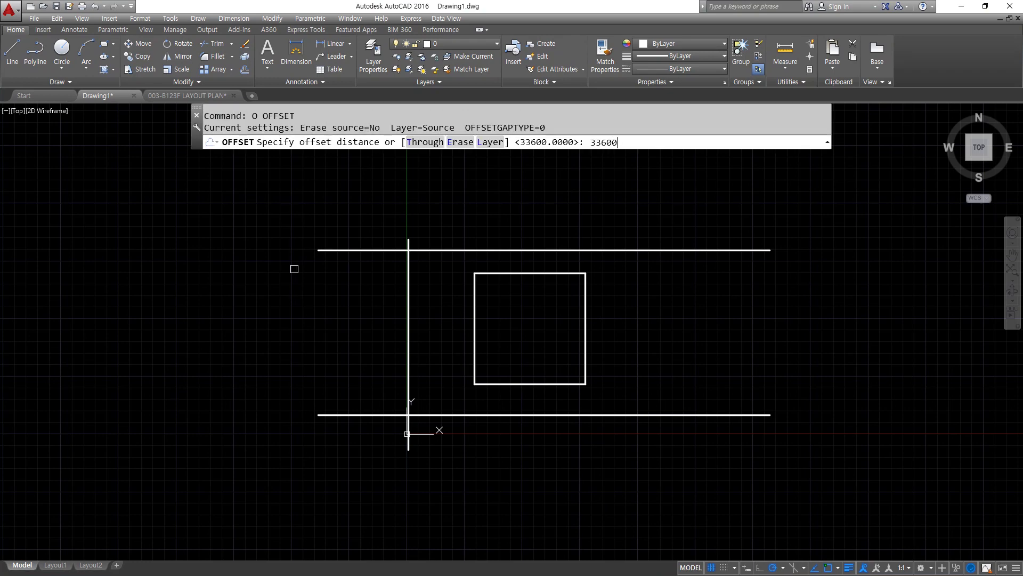
{"action": "key", "text": "Return"}
{"action": "left_click", "coordinate": [408, 301]}
{"action": "left_click", "coordinate": [619, 314]}
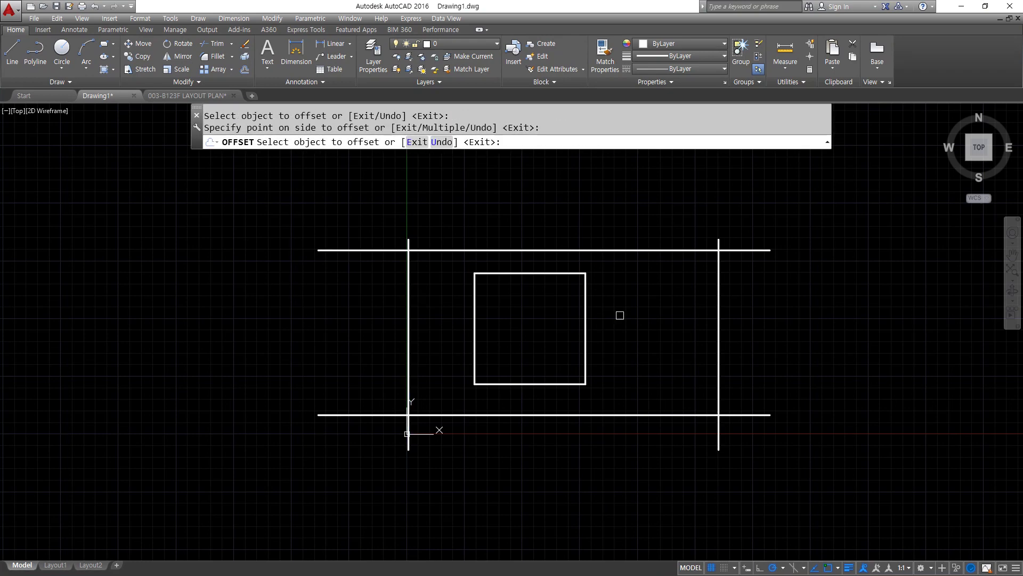
{"action": "key", "text": "Escape"}
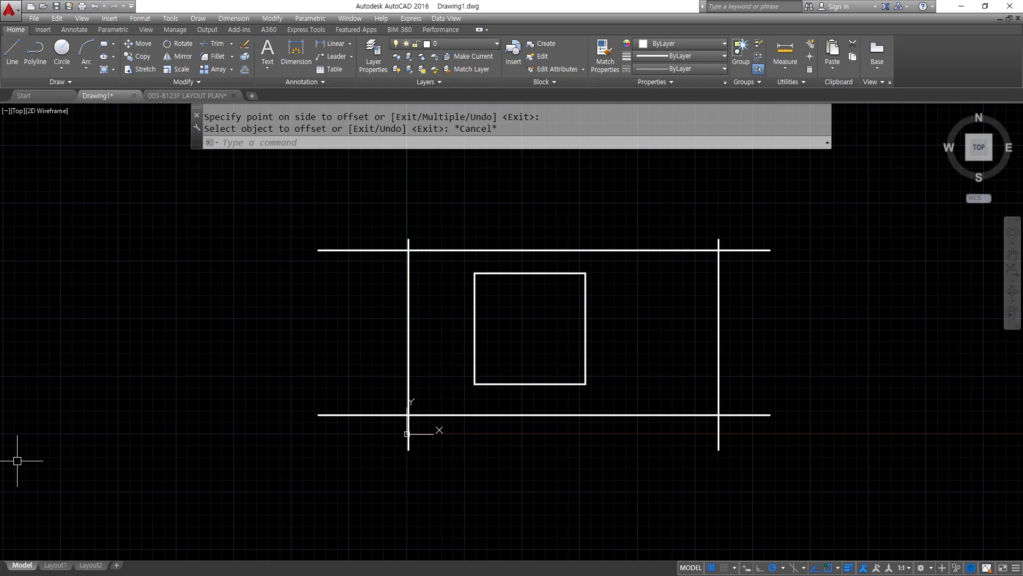
Step: Switch to the calculator, compute 420 × 80 and 297 × 80, and return to the AutoCAD drawing
{"action": "key", "text": "alt+Tab"}
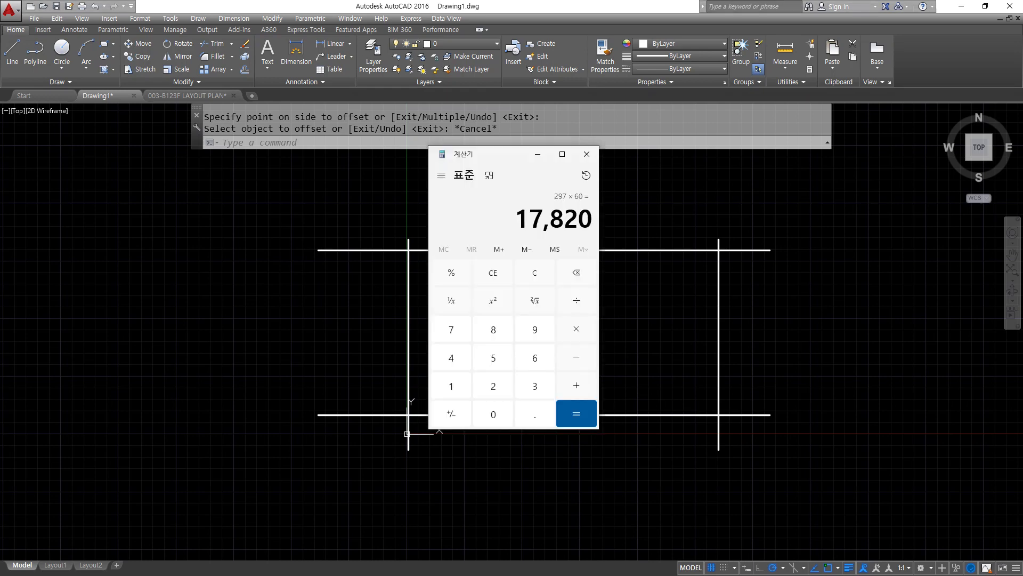
{"action": "type", "text": "420*80"}
{"action": "key", "text": "Return"}
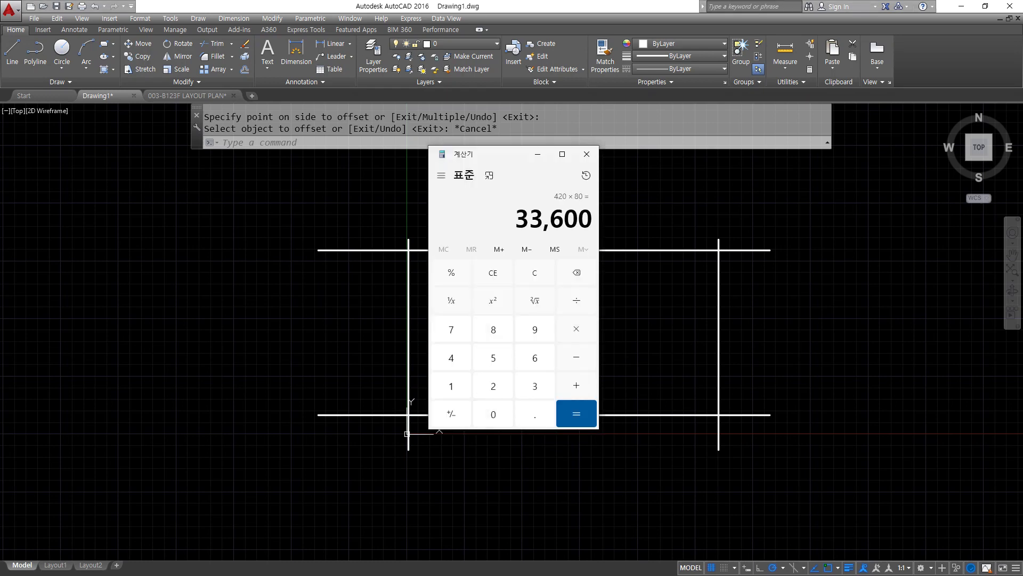
{"action": "type", "text": "297*80"}
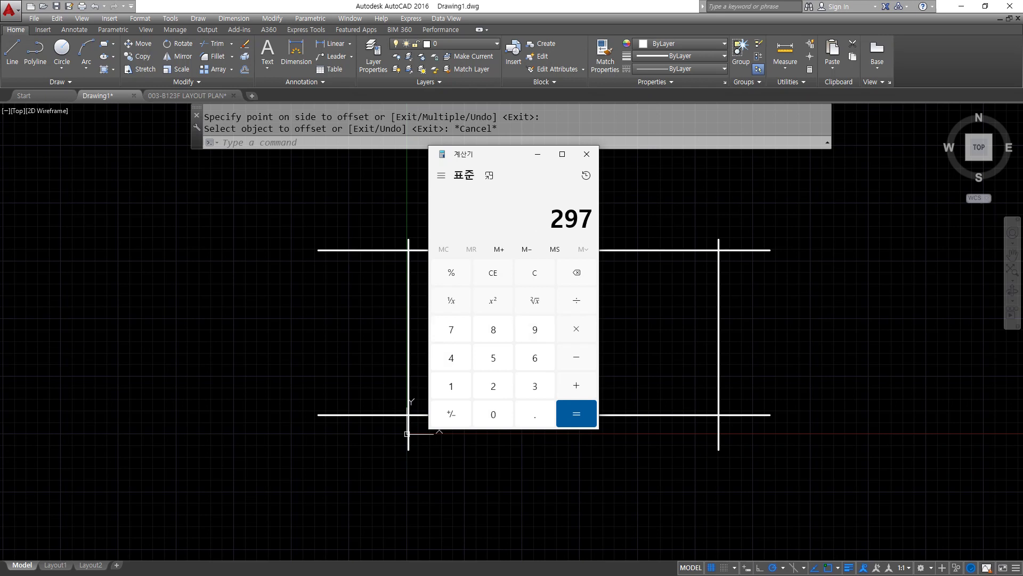
{"action": "key", "text": "Return"}
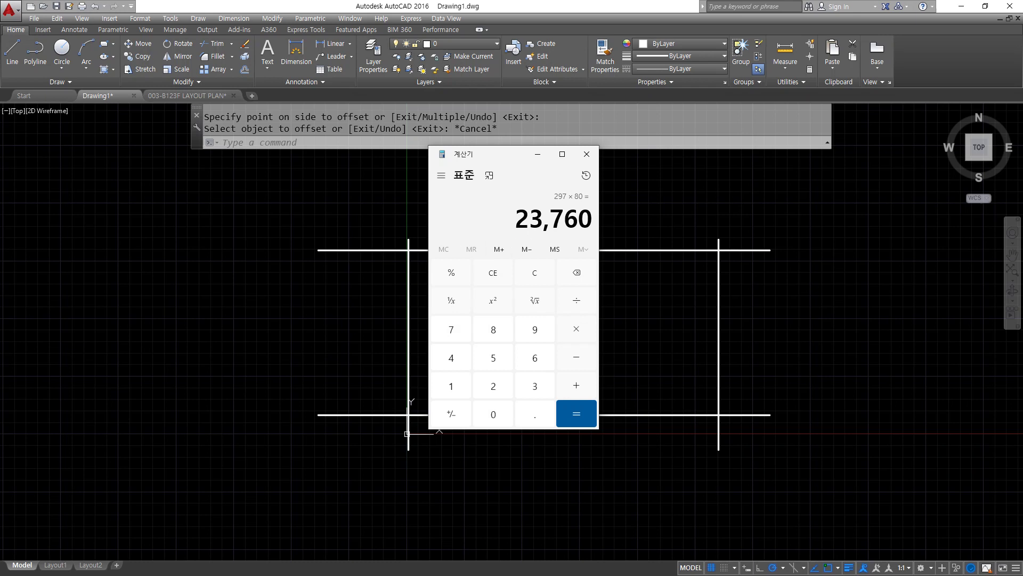
{"action": "key", "text": "alt+Tab"}
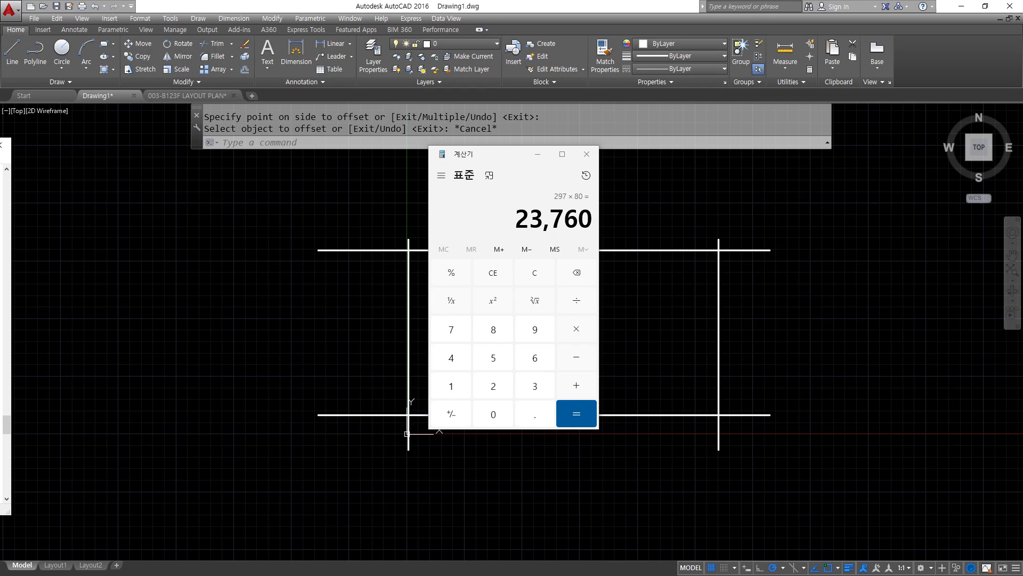
{"action": "left_click", "coordinate": [688, 293]}
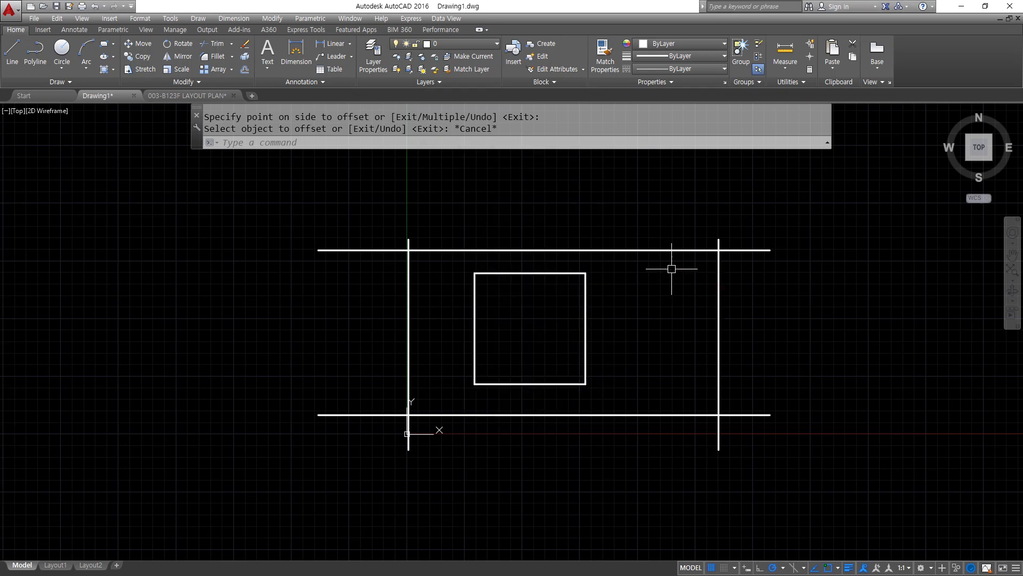
Step: Erase the upper horizontal line above the square
{"action": "left_click", "coordinate": [666, 256]}
{"action": "left_click", "coordinate": [632, 216]}
{"action": "key", "text": "Delete"}
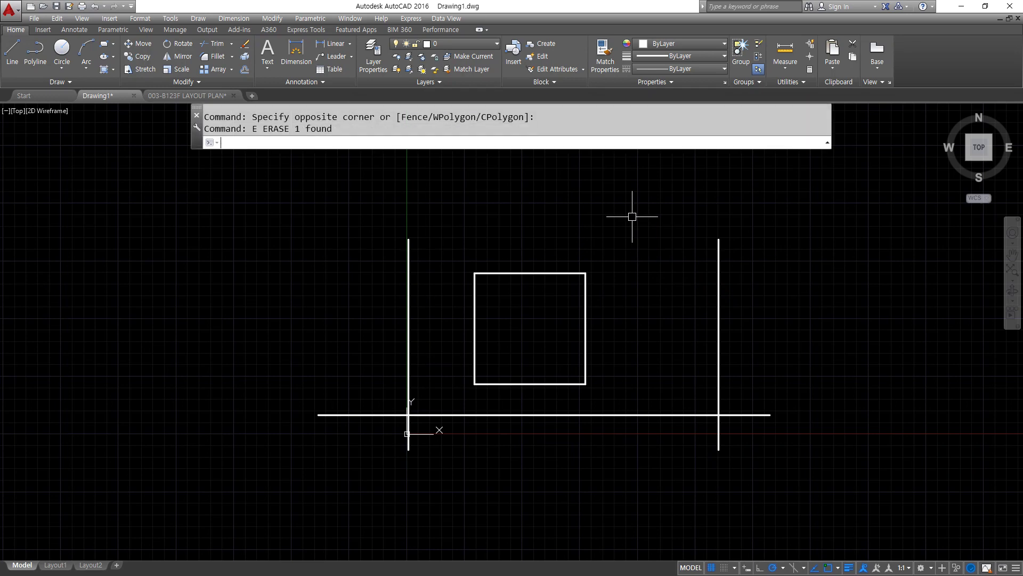
{"action": "type", "text": "23"}
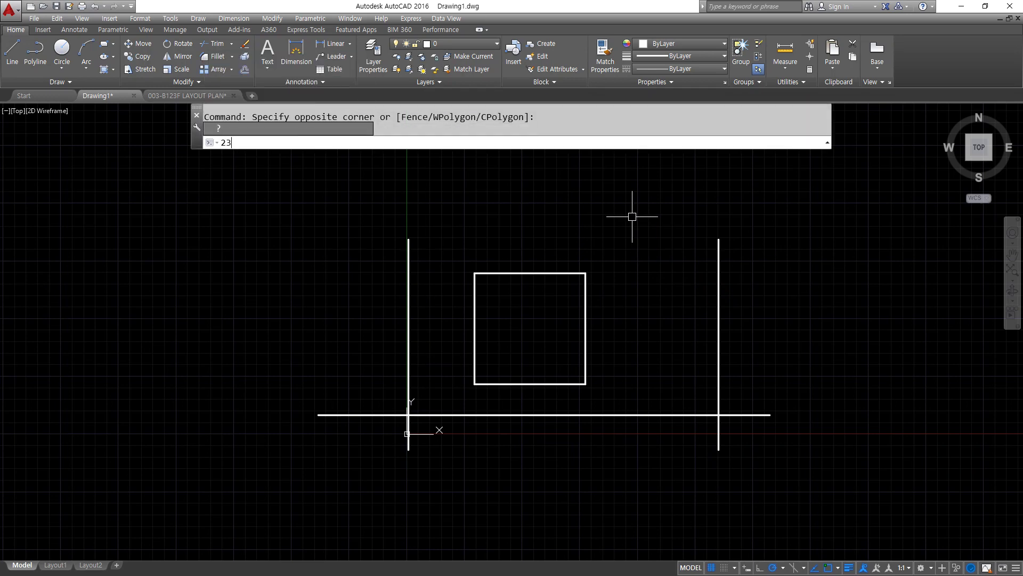
{"action": "type", "text": "760"}
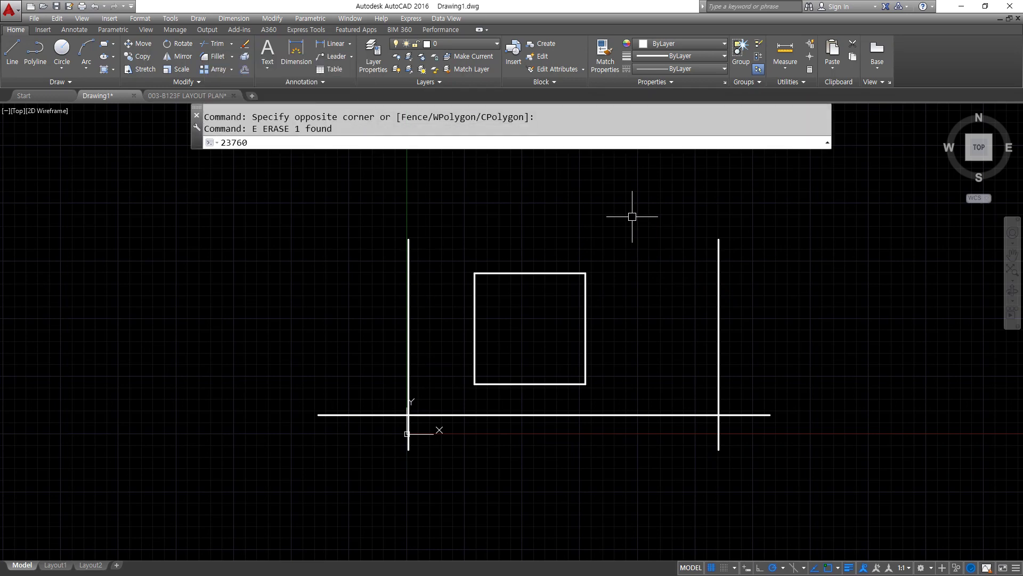
{"action": "key", "text": "Escape"}
{"action": "key", "text": "Escape"}
Step: Offset the lower horizontal line upward by 23760, beyond the square
{"action": "type", "text": "o"}
{"action": "key", "text": "Return"}
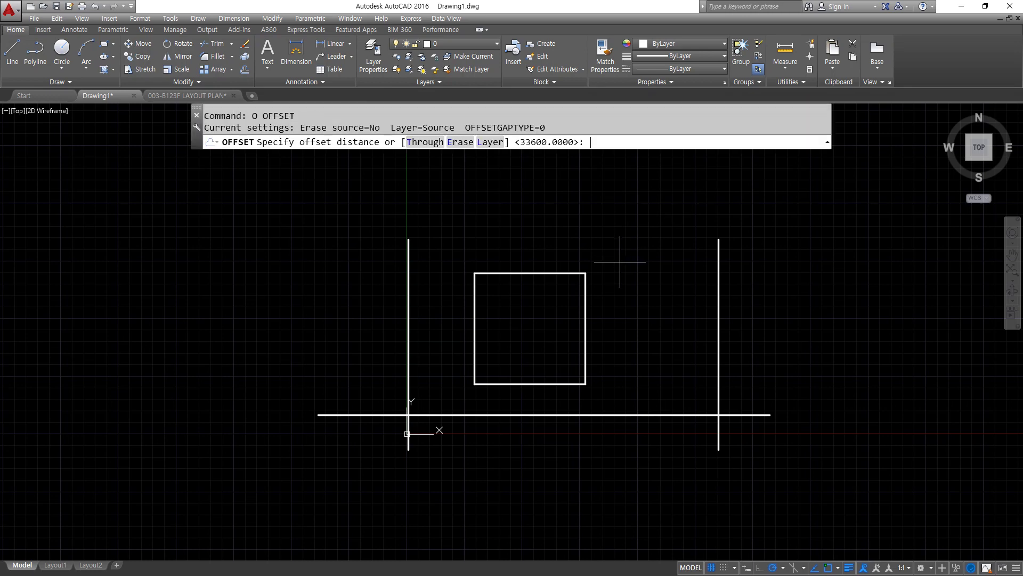
{"action": "type", "text": "23760"}
{"action": "key", "text": "Return"}
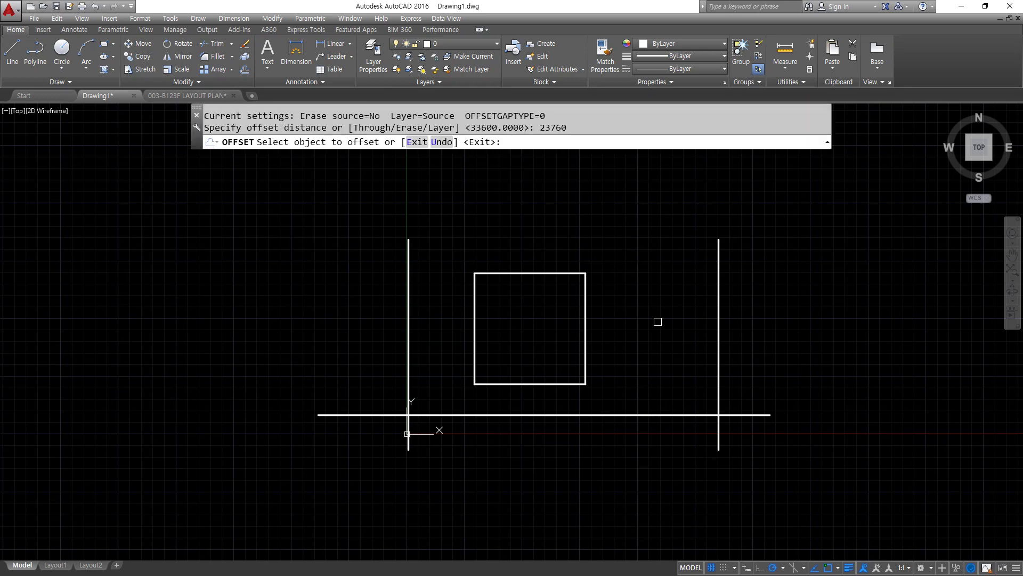
{"action": "left_click", "coordinate": [633, 414]}
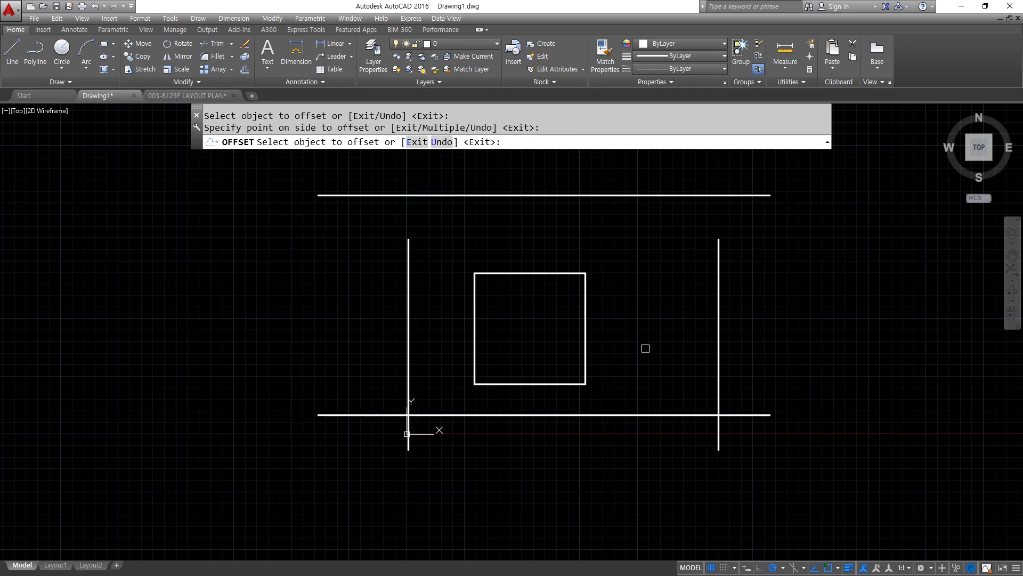
{"action": "left_click", "coordinate": [748, 278]}
{"action": "key", "text": "Return"}
Step: Extend both vertical lines up to the upper horizontal line
{"action": "type", "text": "ex"}
{"action": "key", "text": "Return"}
{"action": "key", "text": "Return"}
{"action": "left_click", "coordinate": [735, 258]}
{"action": "left_click", "coordinate": [661, 235]}
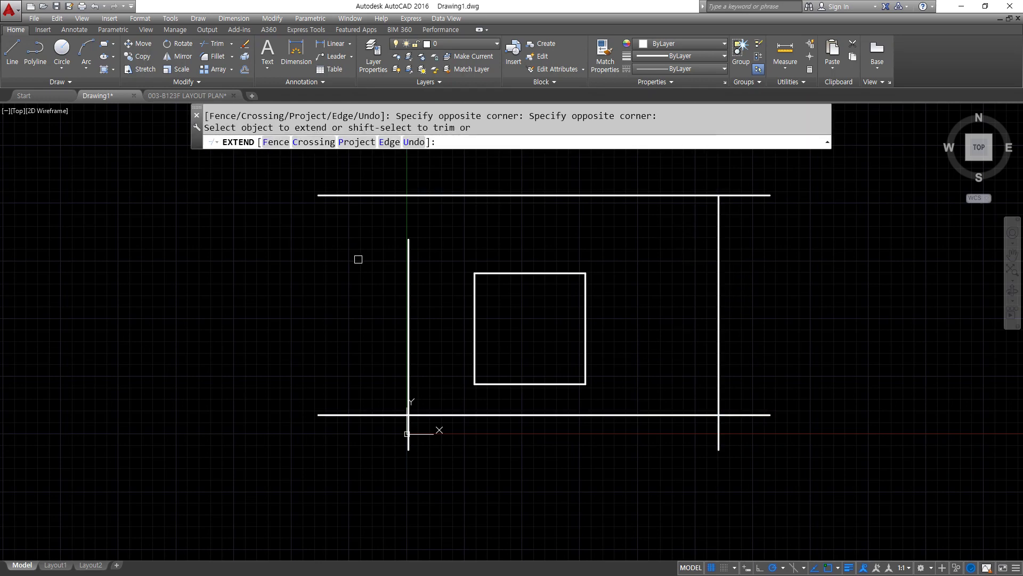
{"action": "left_click", "coordinate": [417, 246]}
{"action": "left_click", "coordinate": [382, 266]}
{"action": "key", "text": "Return"}
Step: Trim the line ends that overhang the frame's corners, leaving a closed rectangle around the square
{"action": "type", "text": "tr"}
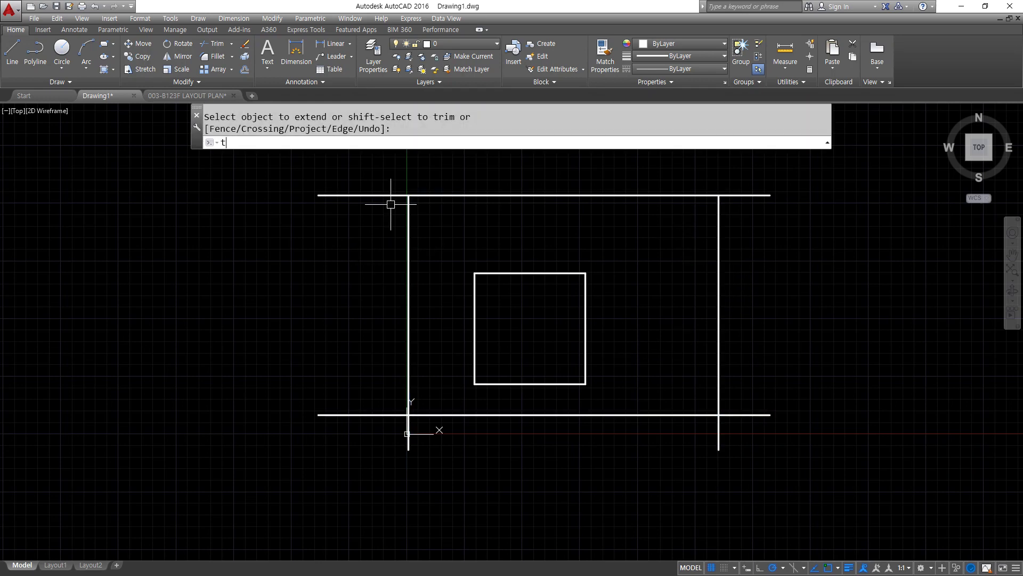
{"action": "key", "text": "Return"}
{"action": "key", "text": "Return"}
{"action": "left_click", "coordinate": [395, 166]}
{"action": "left_click", "coordinate": [326, 437]}
{"action": "left_click", "coordinate": [336, 458]}
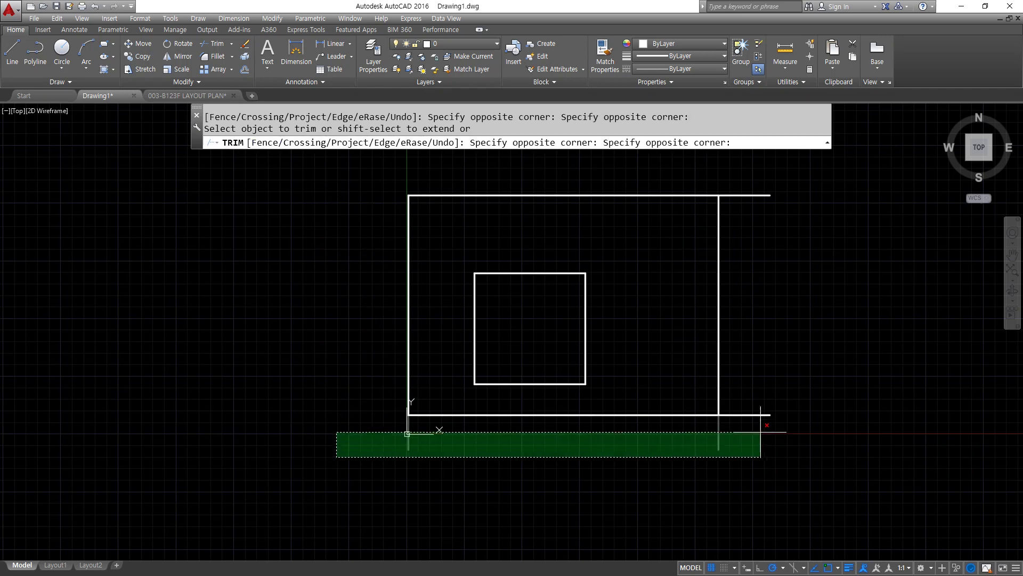
{"action": "left_click", "coordinate": [832, 429]}
{"action": "left_click", "coordinate": [834, 450]}
{"action": "key", "text": "Return"}
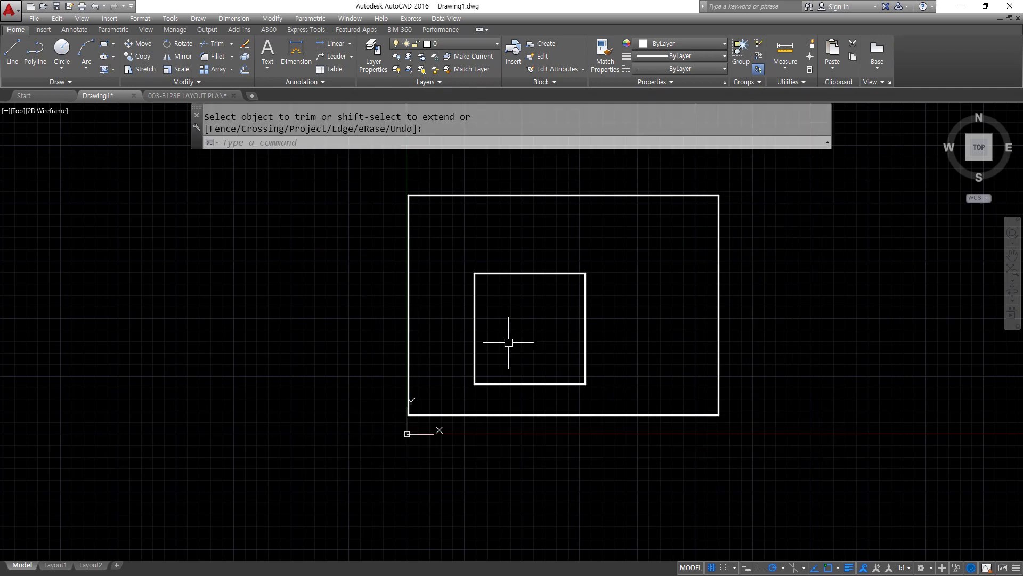
Step: Move the inner square about 4499 units at 40° to centre it roughly within the outer rectangle
{"action": "type", "text": "m"}
{"action": "key", "text": "Return"}
{"action": "left_click", "coordinate": [432, 238]}
{"action": "left_click", "coordinate": [599, 400]}
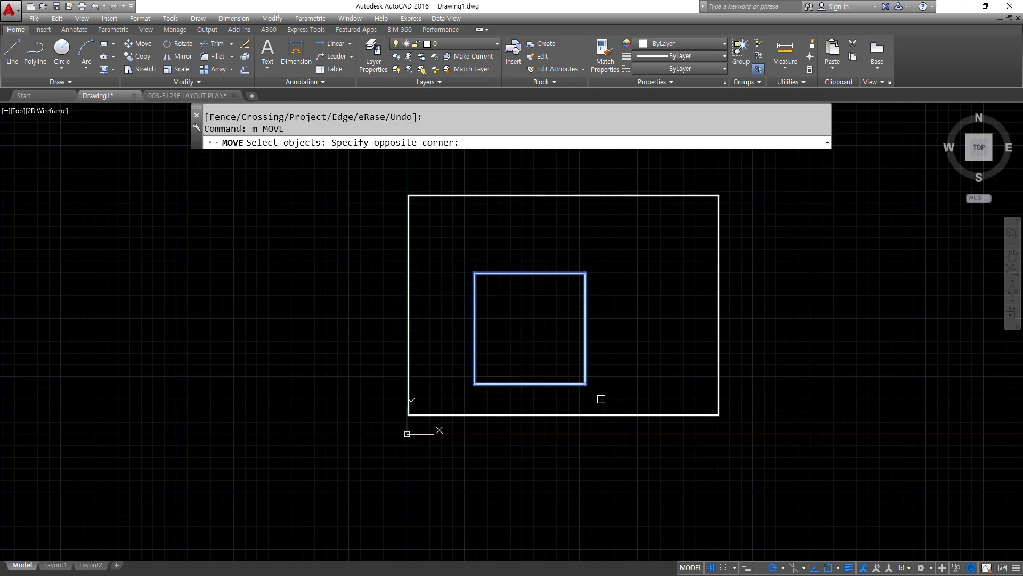
{"action": "key", "text": "Return"}
{"action": "left_click", "coordinate": [536, 474]}
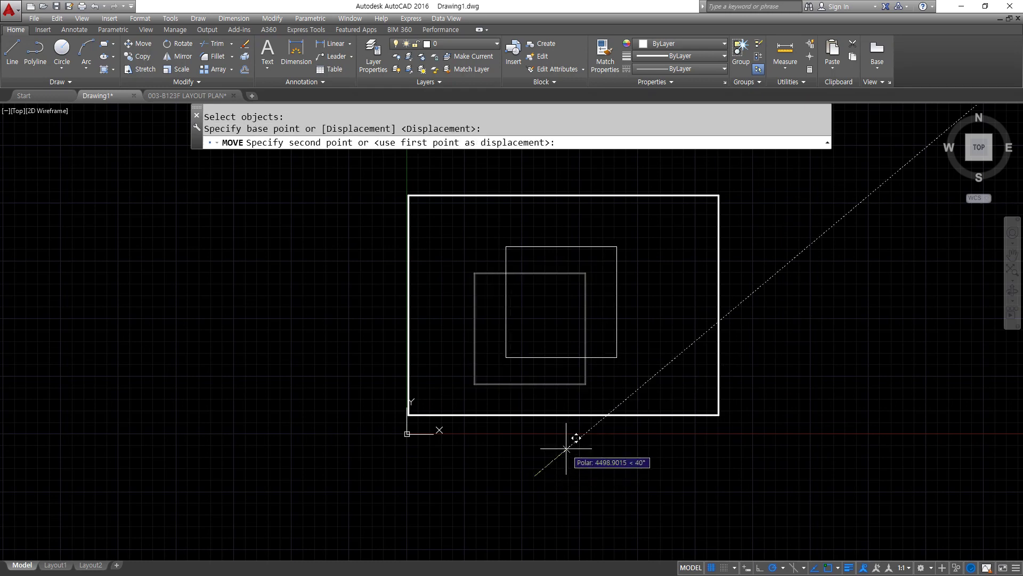
{"action": "left_click", "coordinate": [567, 448]}
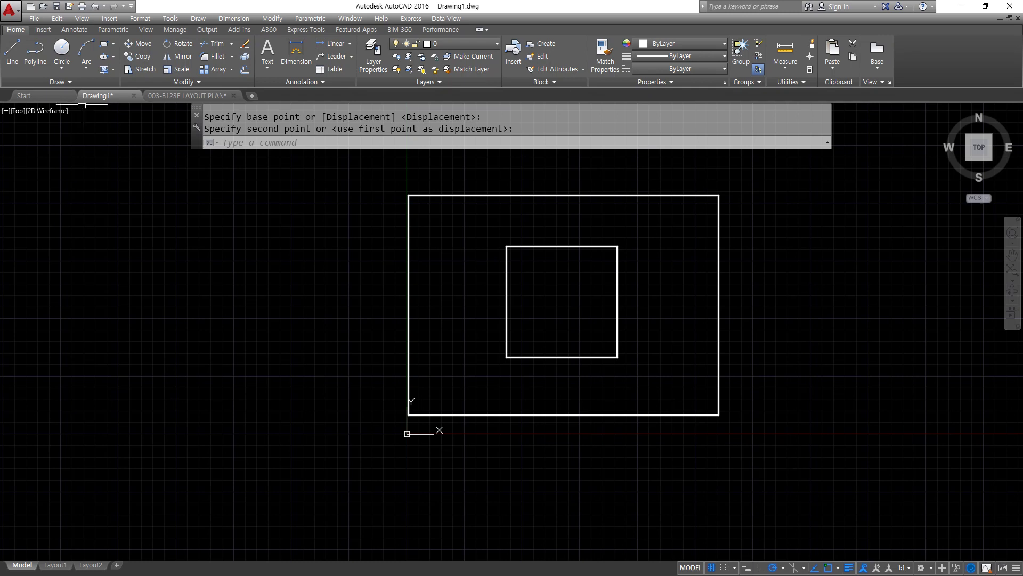
Step: Switch to the Notepad notes and add the line "2.5 x 80" beneath the 297 x 80 calculation
{"action": "left_click_drag", "start_coordinate": [0, 145], "coordinate": [458, 135]}
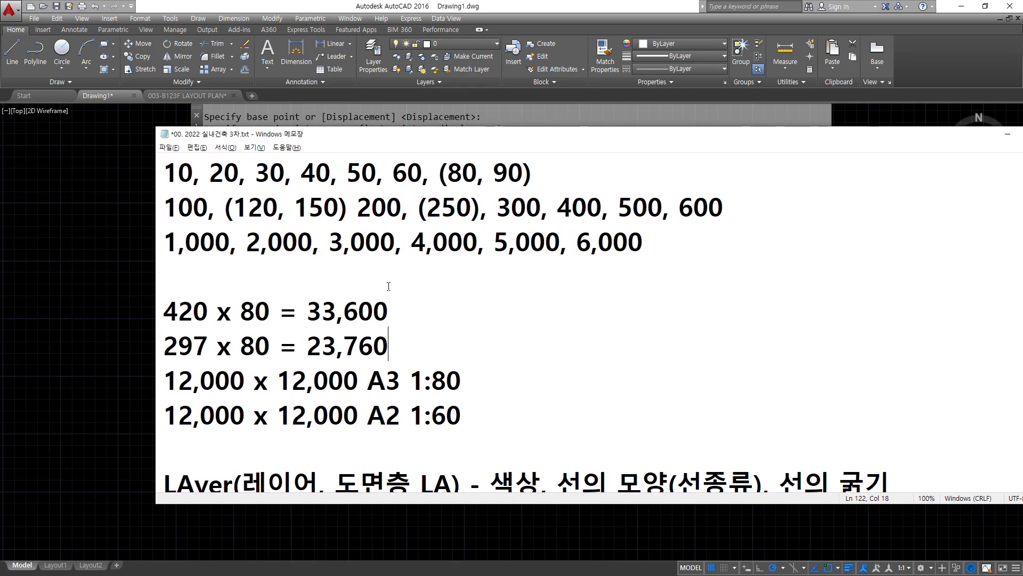
{"action": "scroll", "coordinate": [389, 287], "scroll_direction": "down", "scroll_amount": 1}
{"action": "key", "text": "Return"}
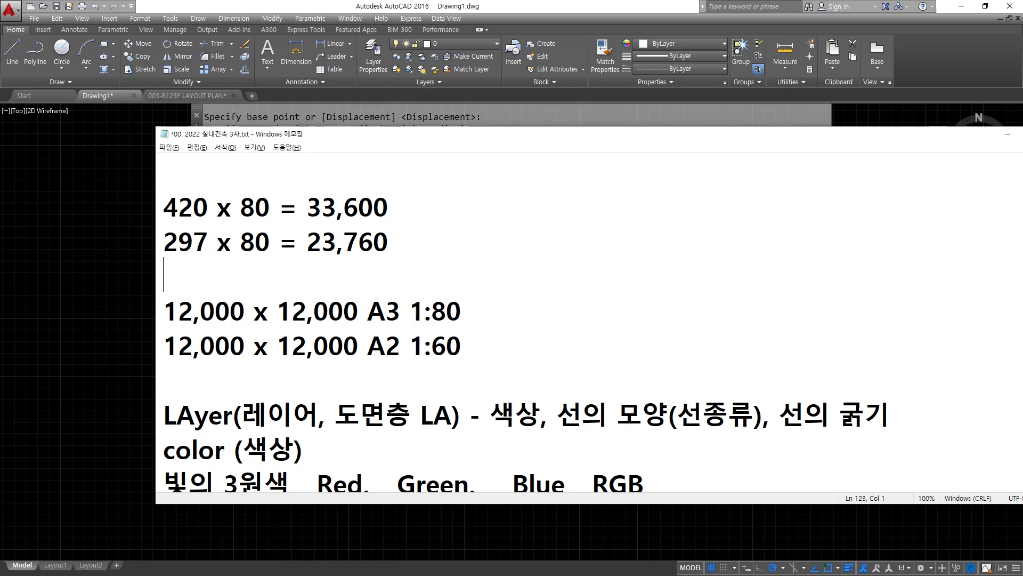
{"action": "type", "text": "2.5 x 80"}
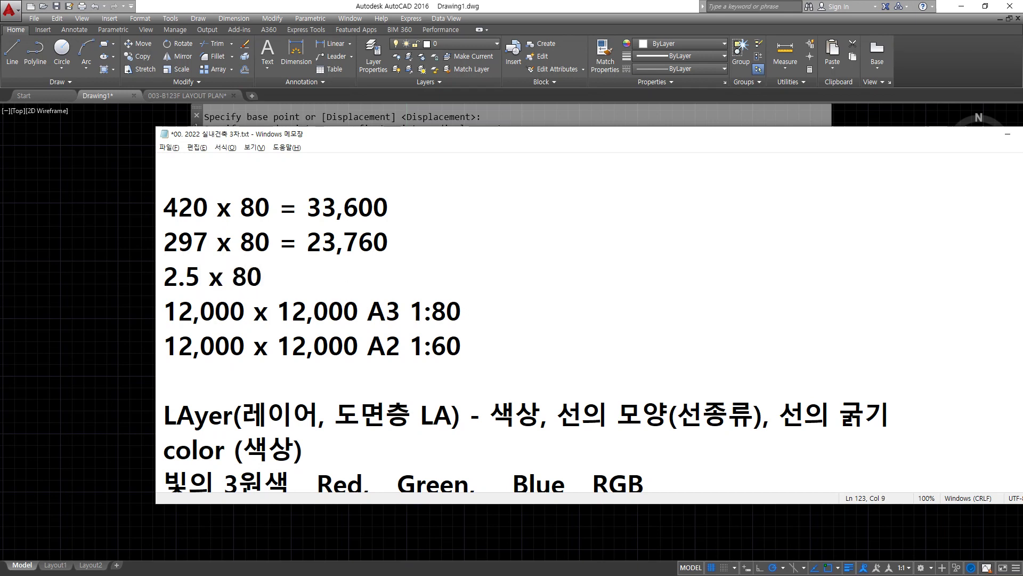
Step: Calculate 2.5 × 80 in the calculator and complete the new note line with "= 200"
{"action": "key", "text": "alt+Tab"}
{"action": "type", "text": "2.5*80"}
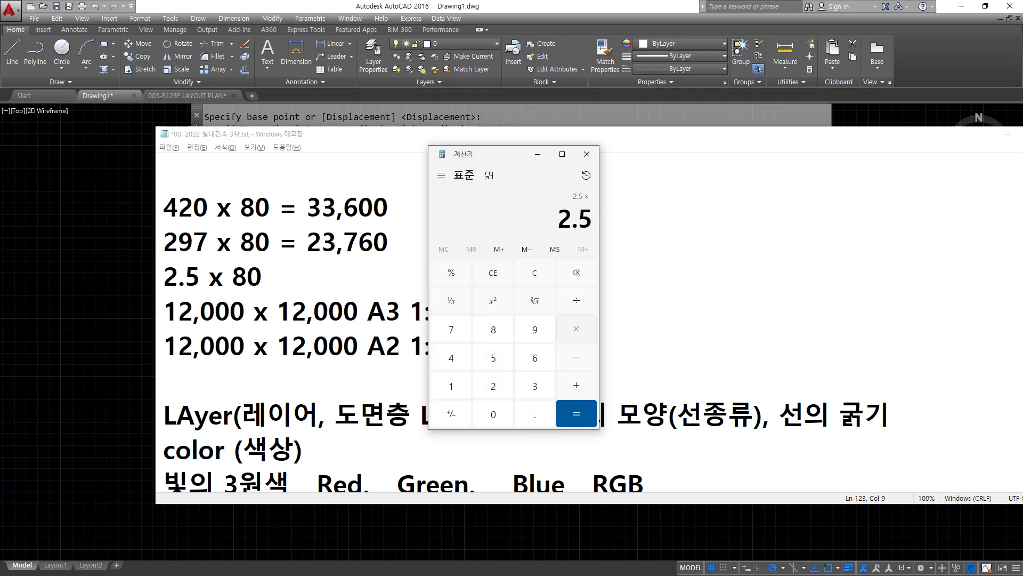
{"action": "key", "text": "Return"}
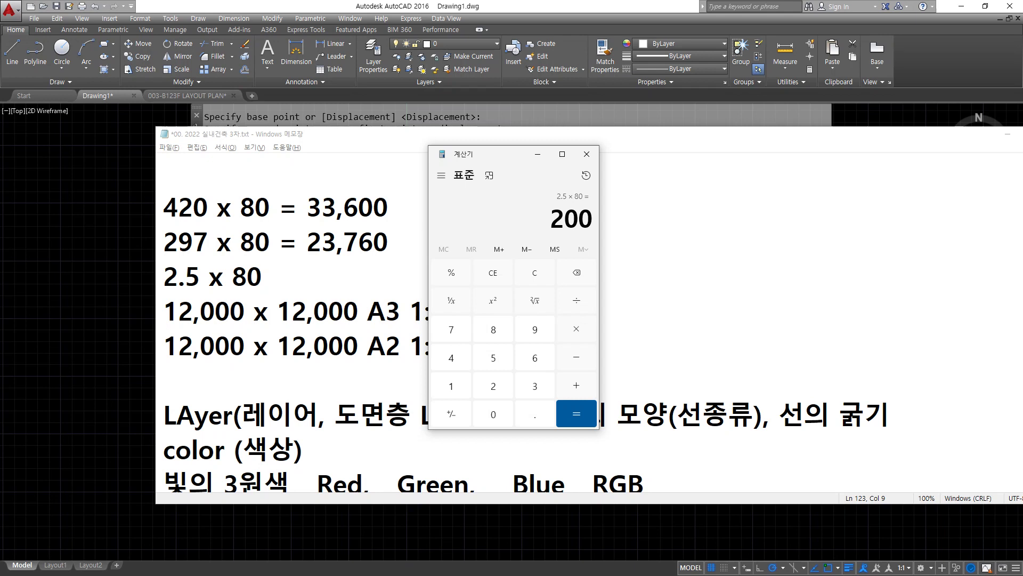
{"action": "left_click", "coordinate": [293, 263]}
{"action": "type", "text": "= "}
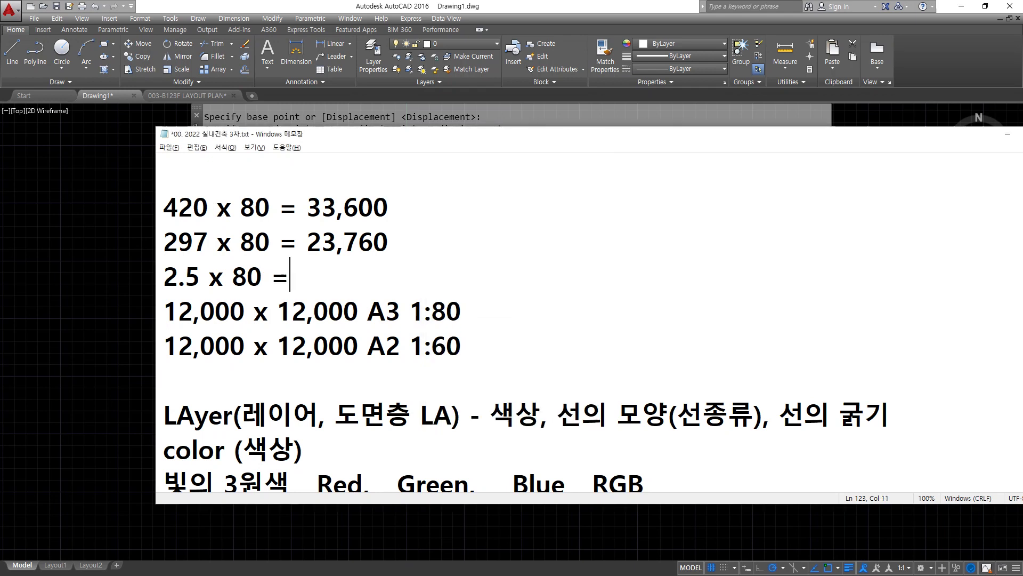
{"action": "type", "text": "200"}
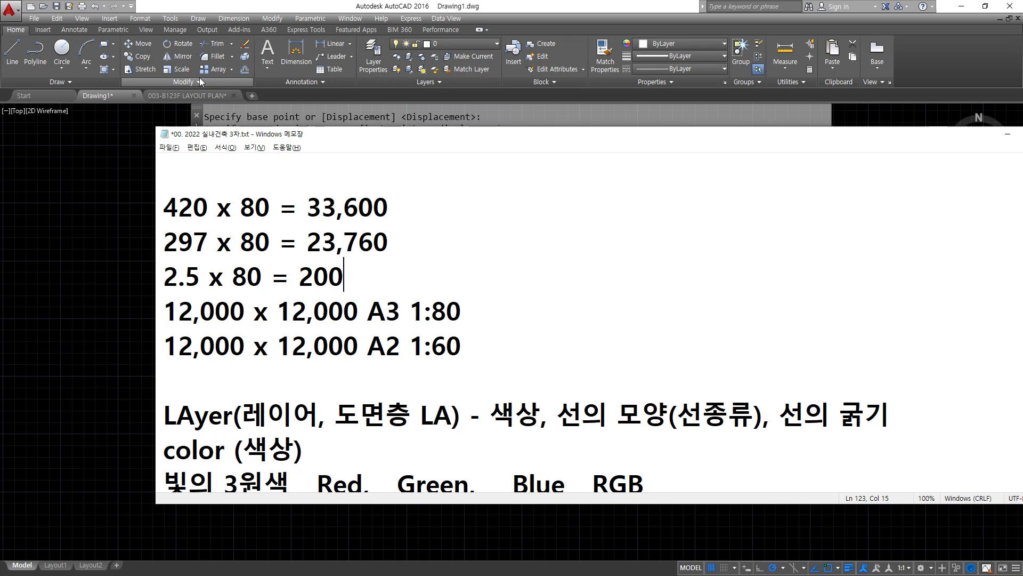
Step: Close the calculator and reposition the notes window over the drawing
{"action": "mouse_move", "coordinate": [373, 134]}
{"action": "left_mouse_down"}
{"action": "mouse_move", "coordinate": [576, 326]}
{"action": "mouse_move", "coordinate": [454, 392]}
{"action": "mouse_move", "coordinate": [421, 333]}
{"action": "left_mouse_up"}
{"action": "left_click", "coordinate": [587, 154]}
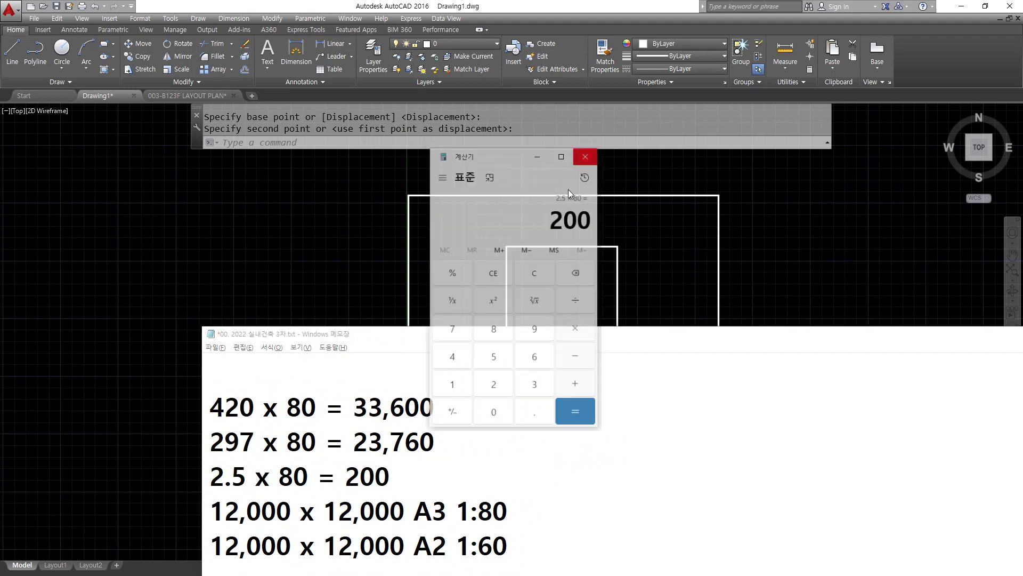
{"action": "mouse_move", "coordinate": [495, 335]}
{"action": "left_mouse_down"}
{"action": "mouse_move", "coordinate": [495, 144]}
{"action": "mouse_move", "coordinate": [473, 116]}
{"action": "left_mouse_up"}
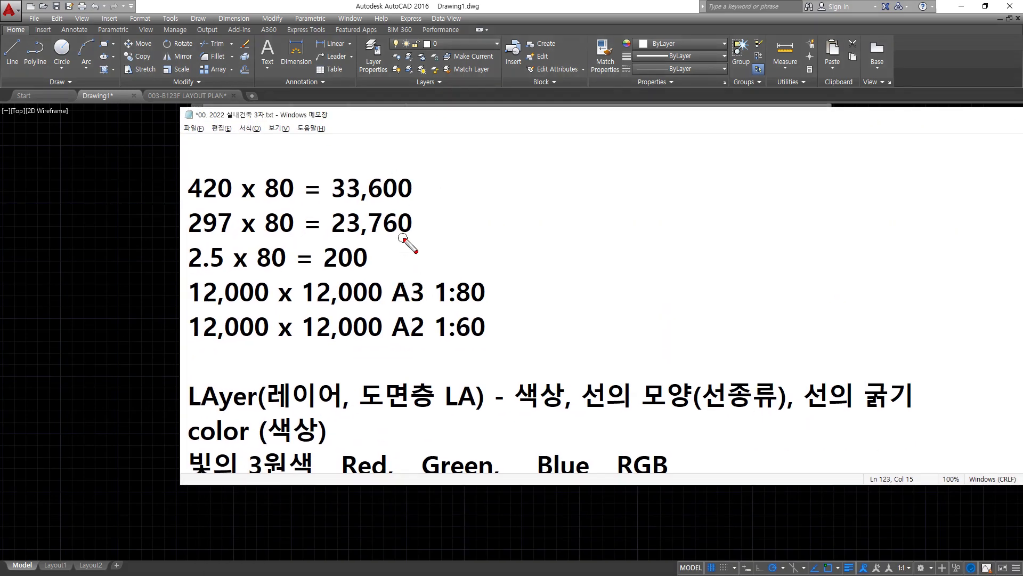
{"action": "mouse_move", "coordinate": [407, 237]}
{"action": "left_mouse_down"}
{"action": "mouse_move", "coordinate": [364, 158]}
{"action": "mouse_move", "coordinate": [415, 239]}
{"action": "left_mouse_up"}
{"action": "left_click_drag", "start_coordinate": [377, 304], "coordinate": [198, 302]}
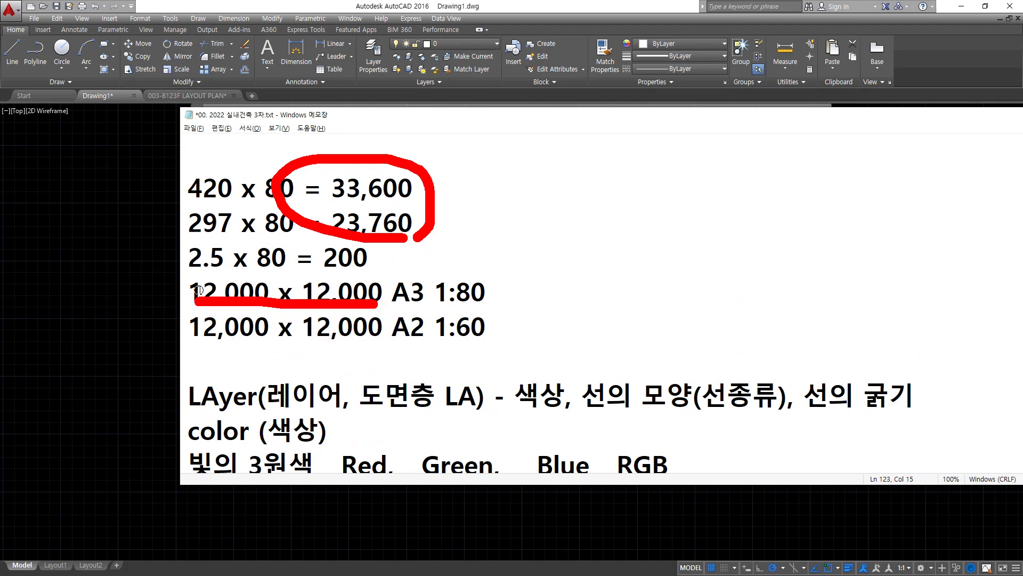
{"action": "key", "text": "Escape"}
{"action": "key", "text": "BackSpace"}
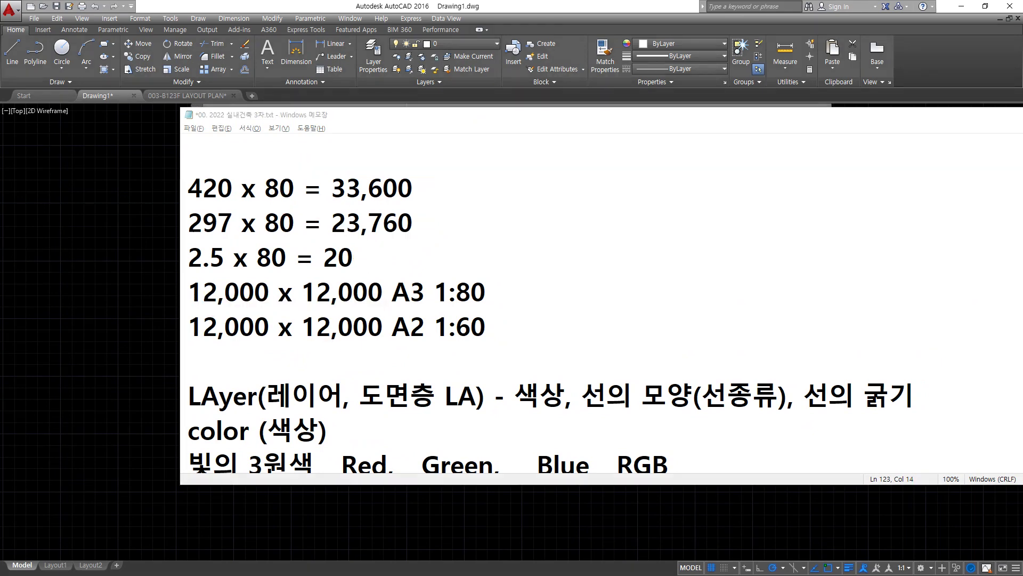
Step: Return to the AutoCAD drawing and set the current object colour to Red and the linetype to CENTER
{"action": "left_click", "coordinate": [98, 226]}
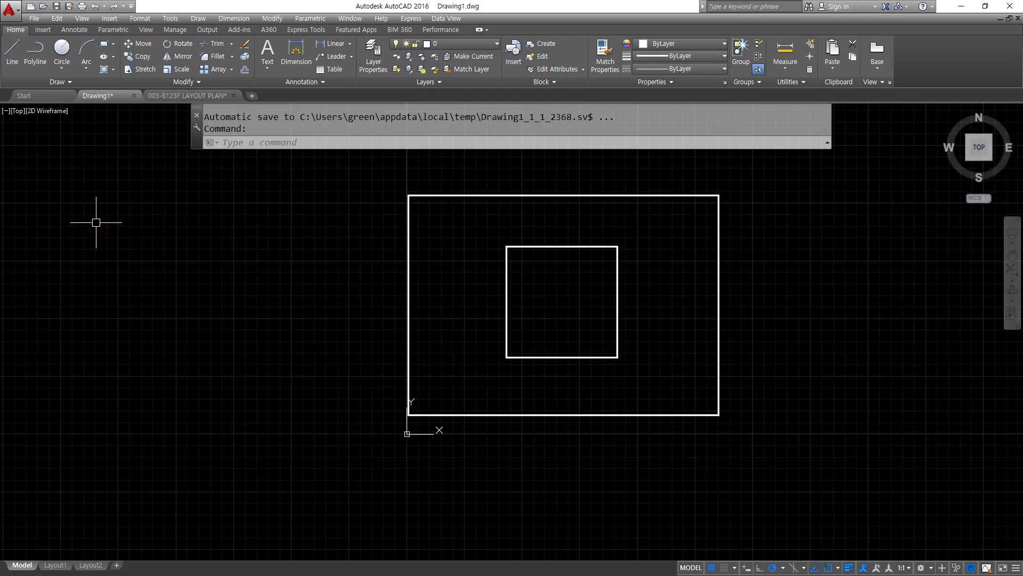
{"action": "left_click", "coordinate": [674, 43]}
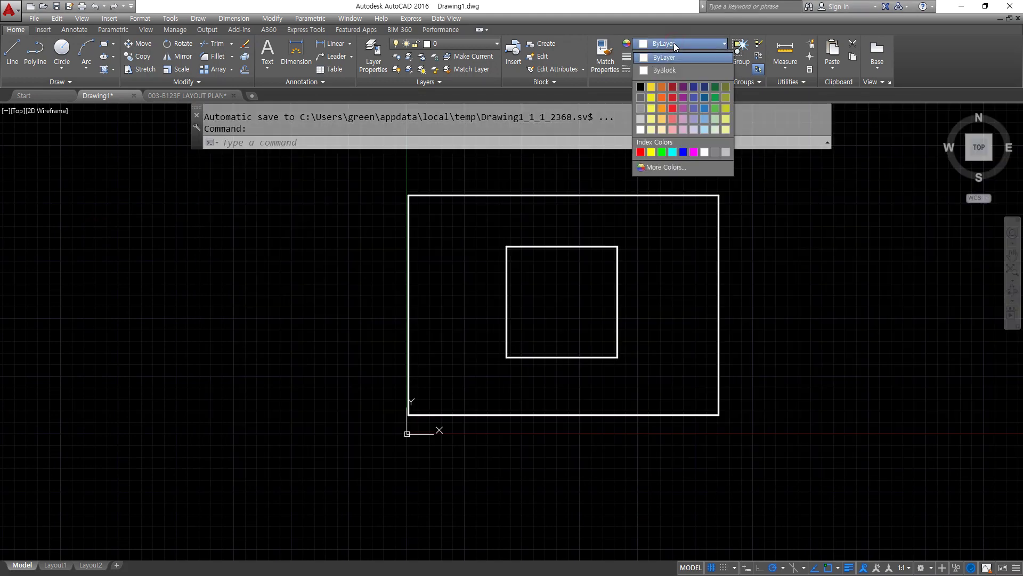
{"action": "left_click", "coordinate": [641, 151]}
{"action": "left_click", "coordinate": [682, 68]}
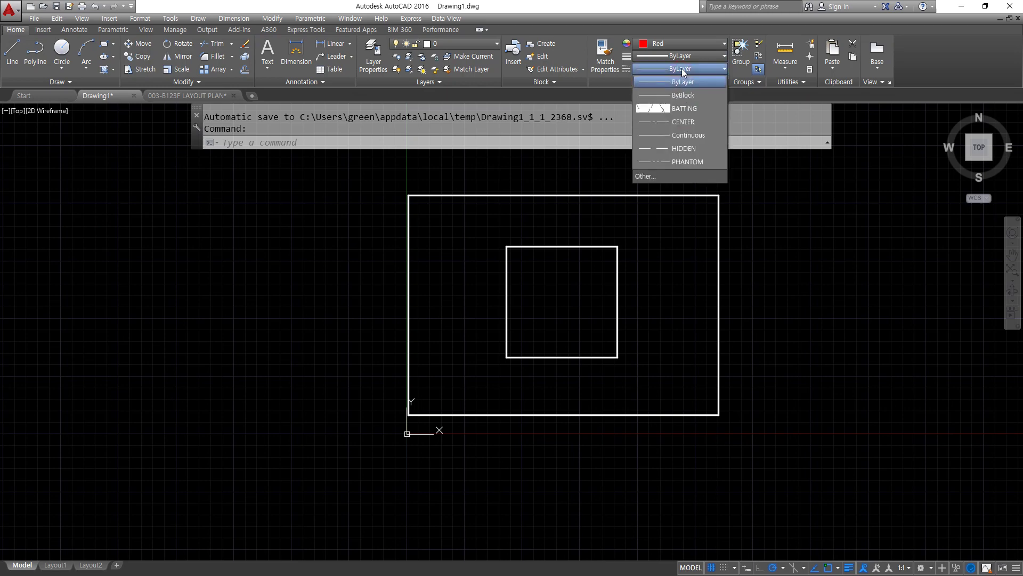
{"action": "left_click", "coordinate": [682, 118]}
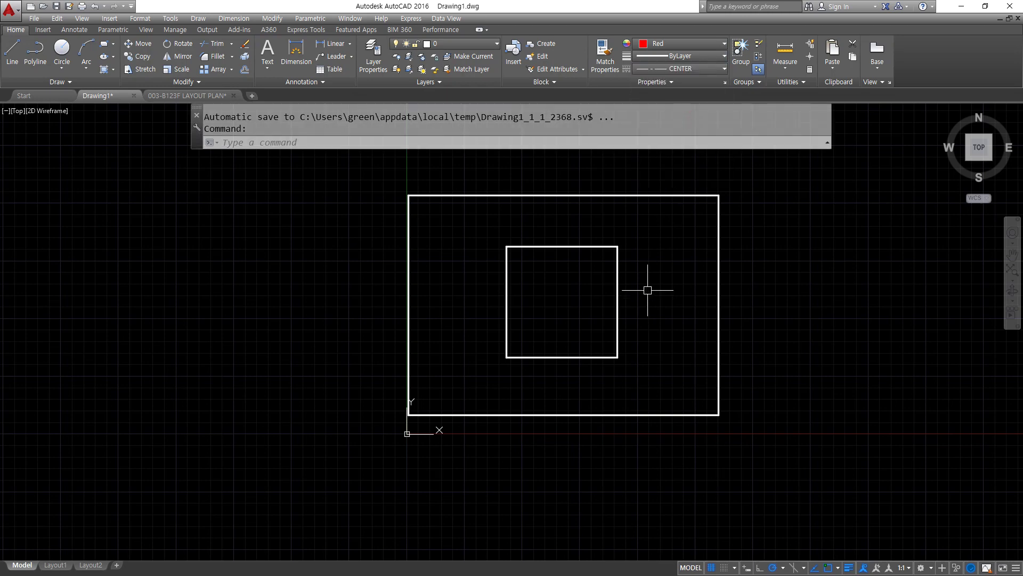
Step: Draw a horizontal line through the middle of the inner square, extending past both of its sides
{"action": "type", "text": "l"}
{"action": "key", "text": "Return"}
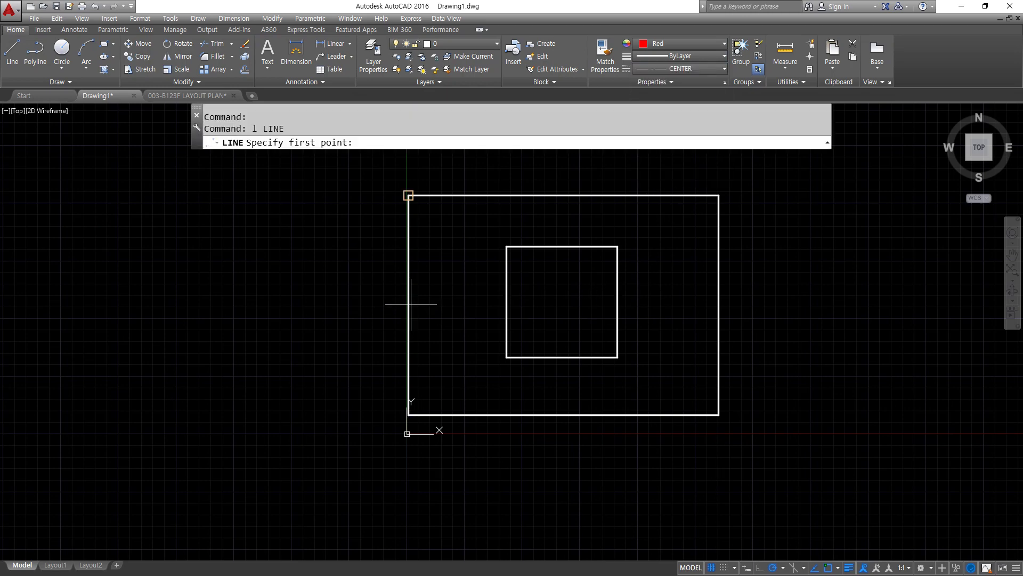
{"action": "left_click", "coordinate": [447, 300]}
{"action": "left_click", "coordinate": [684, 300]}
{"action": "key", "text": "Return"}
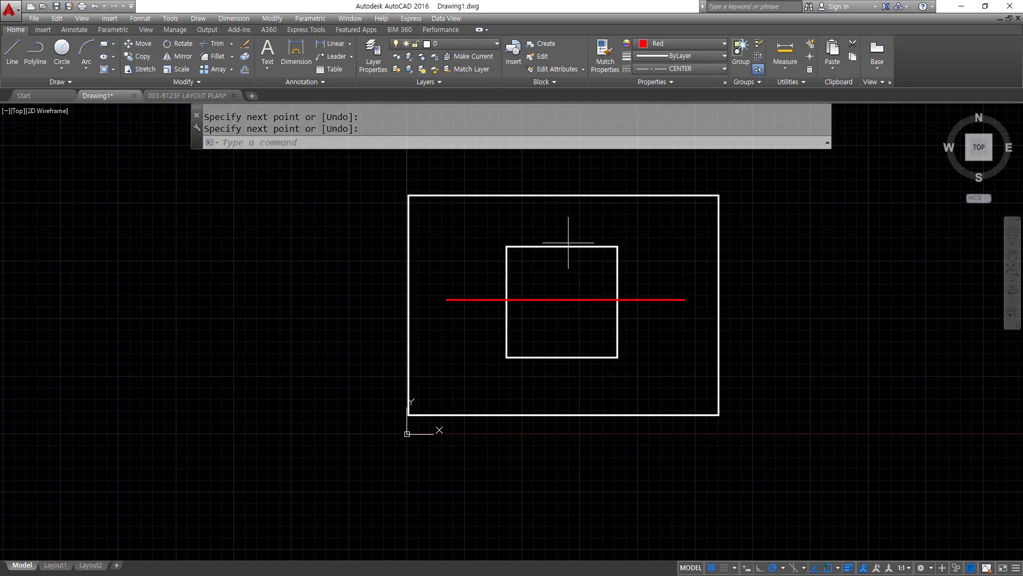
Step: Draw a vertical line through the middle of the inner square, extending past its upper and lower edges
{"action": "key", "text": "Return"}
{"action": "left_click", "coordinate": [563, 219]}
{"action": "left_click", "coordinate": [563, 383]}
{"action": "key", "text": "Return"}
Step: Examine the dash pattern of the red centre lines up close and at full-frame scale
{"action": "scroll", "coordinate": [585, 301], "scroll_direction": "up", "scroll_amount": 2}
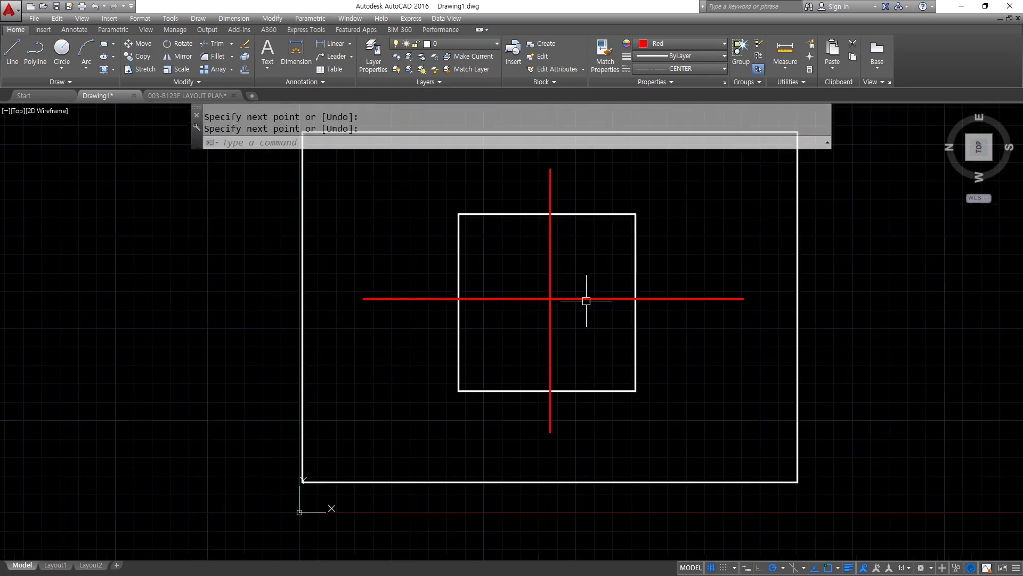
{"action": "scroll", "coordinate": [560, 343], "scroll_direction": "up", "scroll_amount": 2}
{"action": "middle_click_drag", "start_coordinate": [573, 315], "coordinate": [546, 360]}
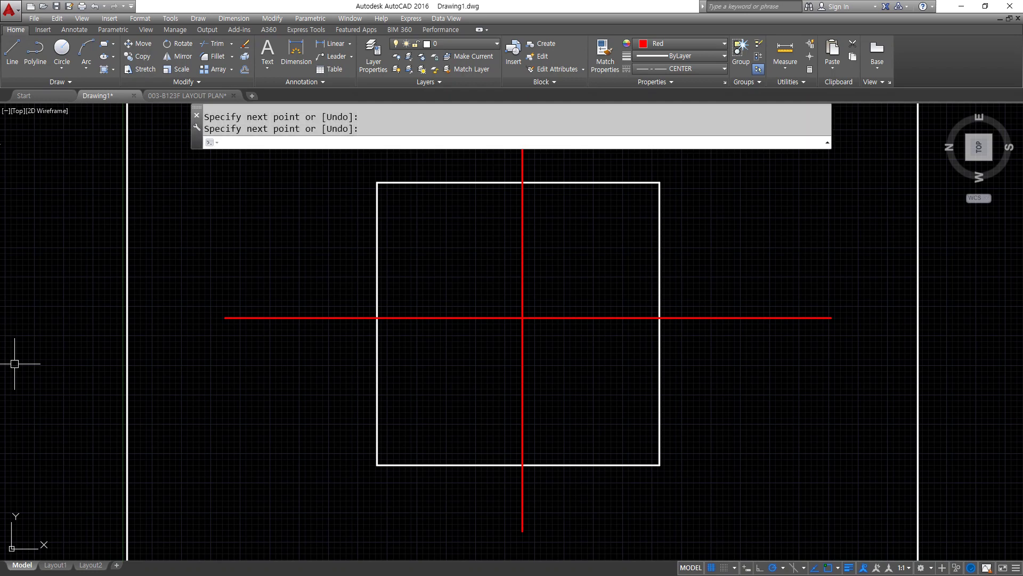
{"action": "mouse_move", "coordinate": [533, 0]}
{"action": "left_mouse_down"}
{"action": "mouse_move", "coordinate": [670, 79]}
{"action": "mouse_move", "coordinate": [712, 76]}
{"action": "mouse_move", "coordinate": [681, 71]}
{"action": "mouse_move", "coordinate": [526, 234]}
{"action": "mouse_move", "coordinate": [496, 240]}
{"action": "mouse_move", "coordinate": [491, 321]}
{"action": "left_mouse_up"}
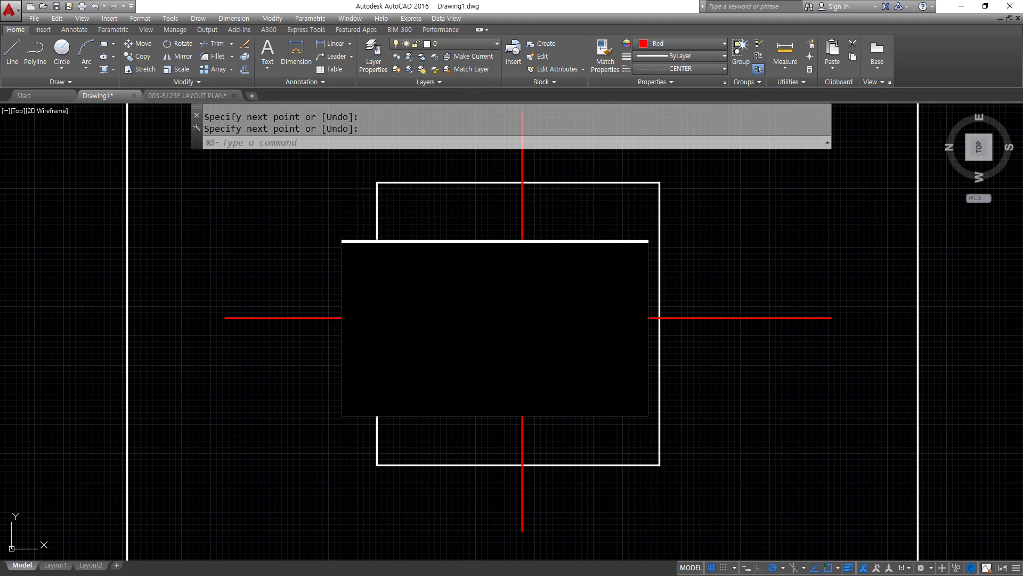
{"action": "key", "text": "super+Escape"}
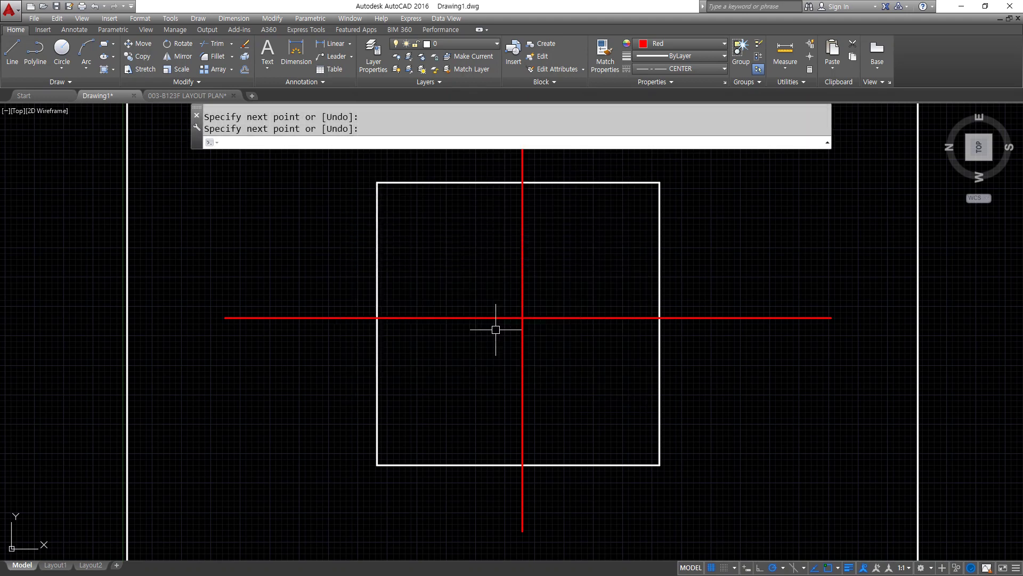
{"action": "scroll", "coordinate": [523, 326], "scroll_direction": "up", "scroll_amount": 6}
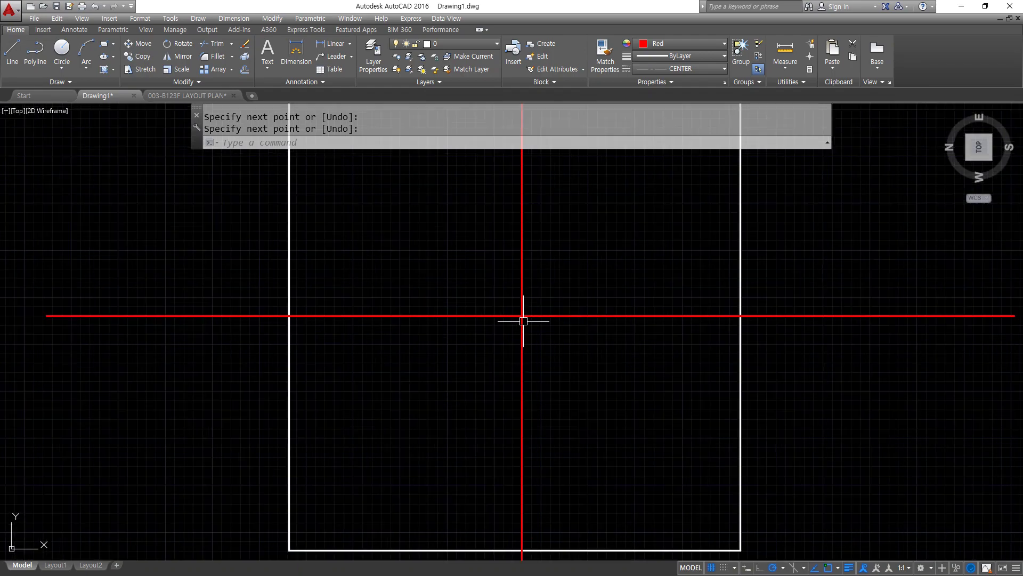
{"action": "scroll", "coordinate": [512, 323], "scroll_direction": "up", "scroll_amount": 8}
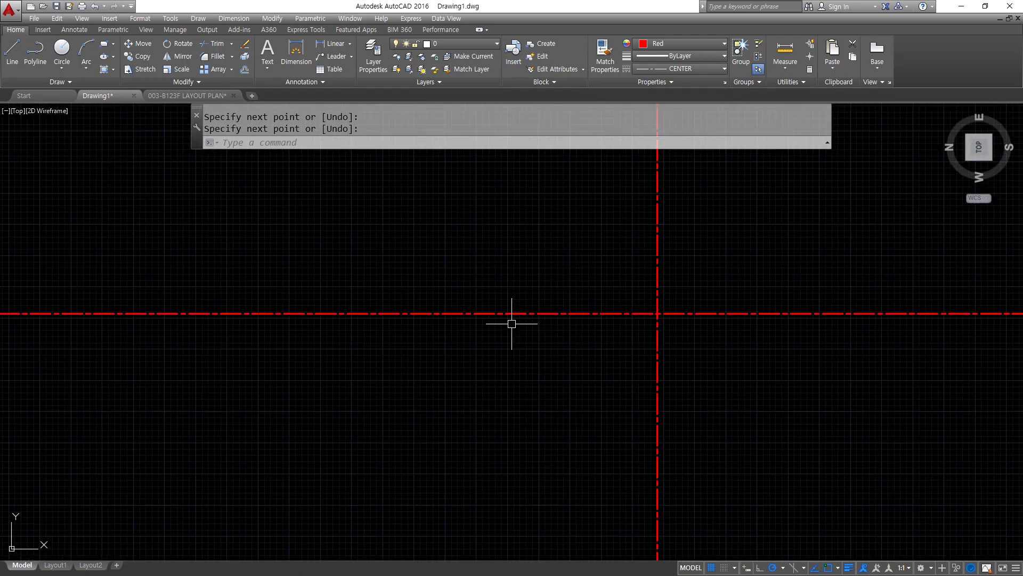
{"action": "scroll", "coordinate": [512, 323], "scroll_direction": "up", "scroll_amount": 3}
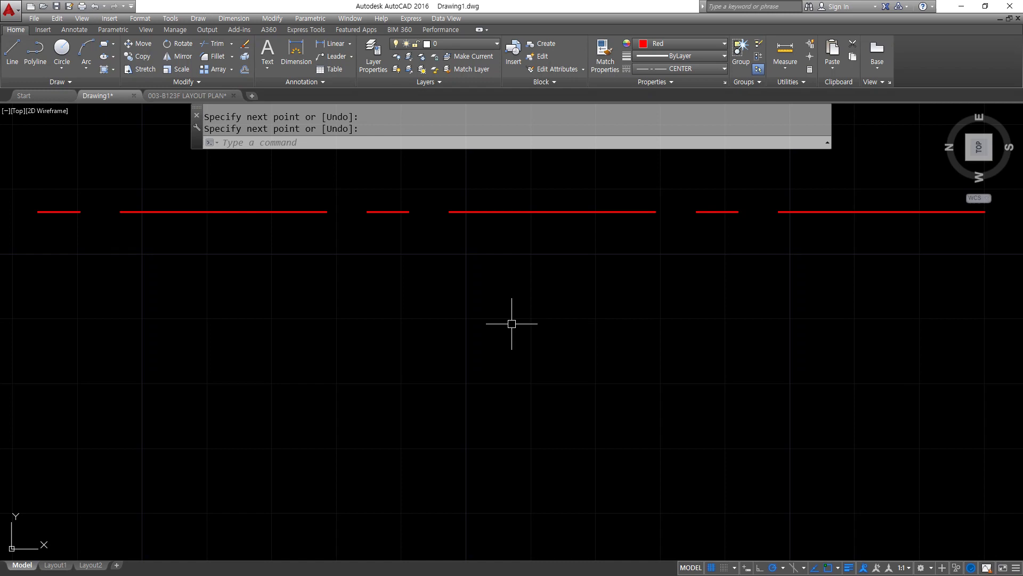
{"action": "scroll", "coordinate": [511, 323], "scroll_direction": "down", "scroll_amount": 10}
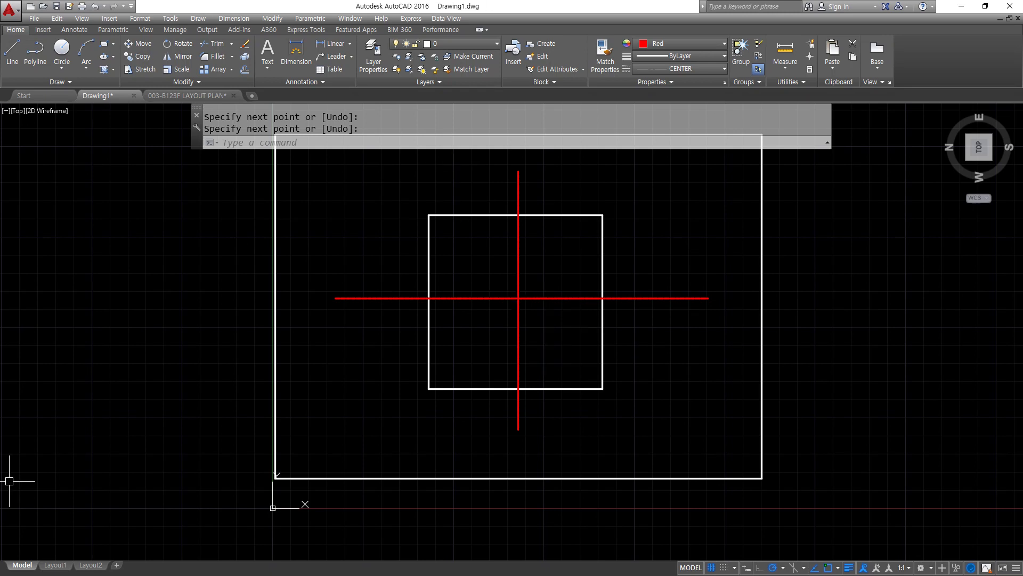
Step: Consult the LTScale entry in the notes and set the drawing's linetype scale factor to 80
{"action": "key", "text": "alt+Tab"}
{"action": "scroll", "coordinate": [513, 418], "scroll_direction": "down", "scroll_amount": 8}
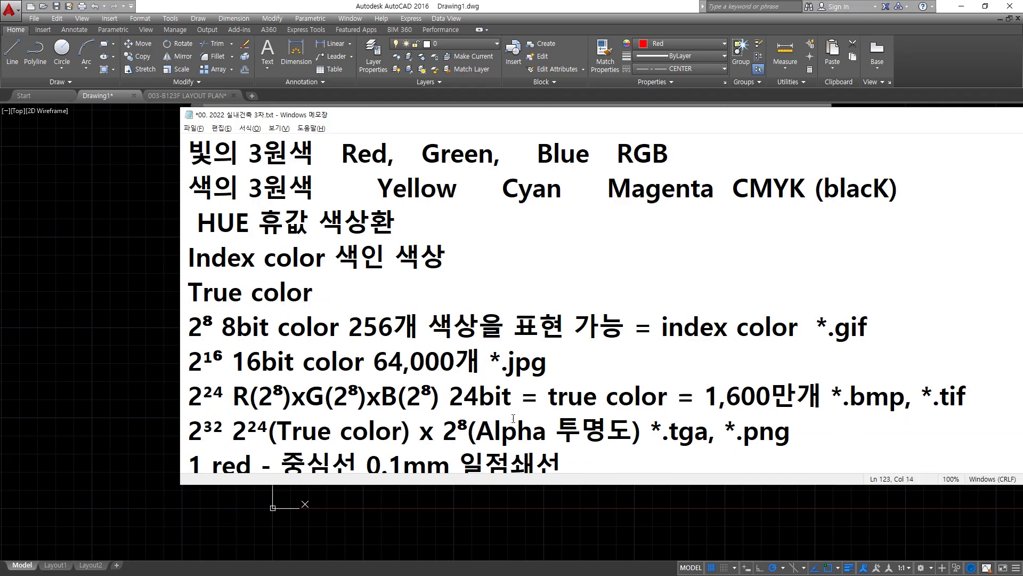
{"action": "scroll", "coordinate": [514, 419], "scroll_direction": "down", "scroll_amount": 1}
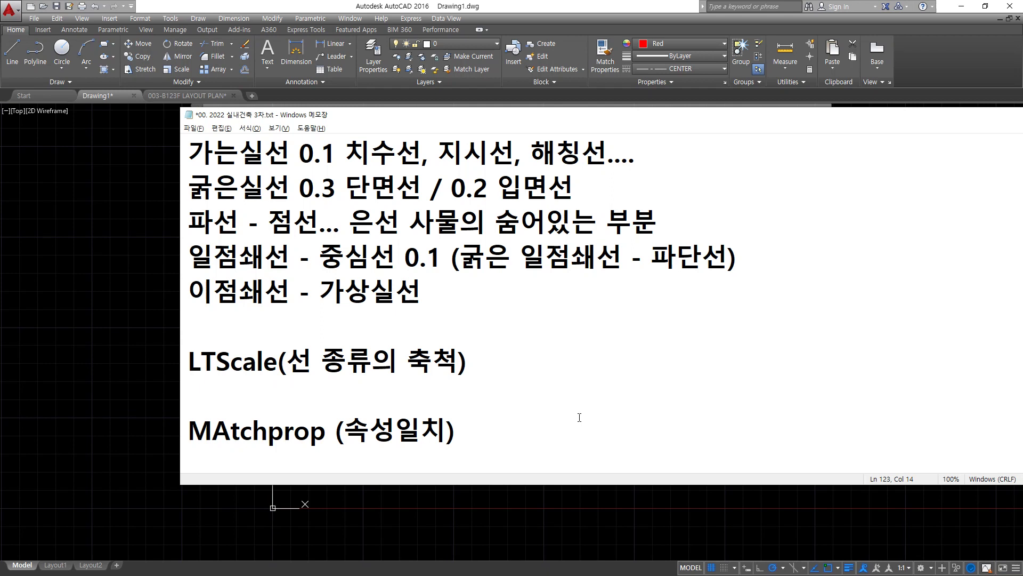
{"action": "left_click", "coordinate": [277, 5]}
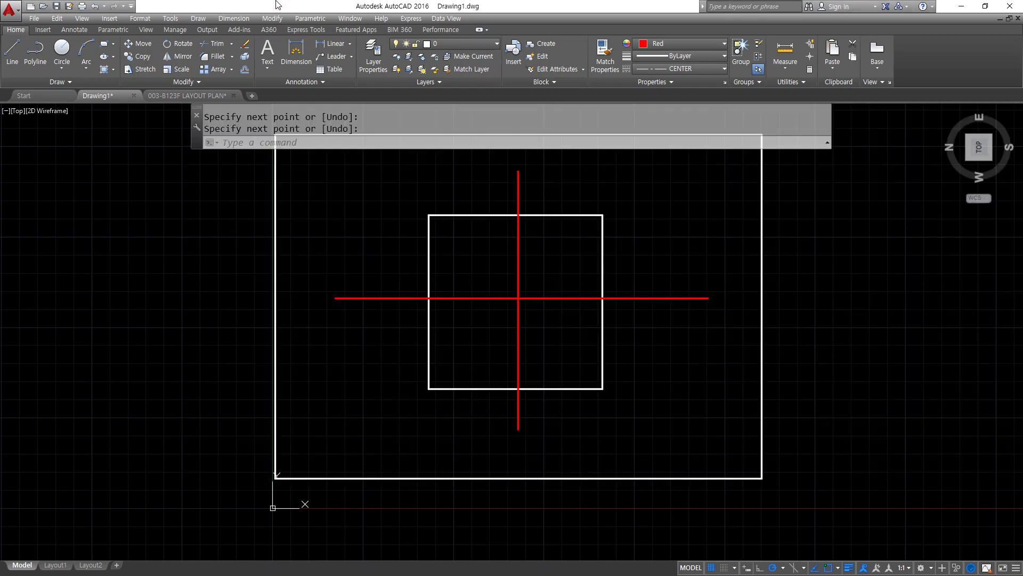
{"action": "type", "text": "lts"}
{"action": "key", "text": "Return"}
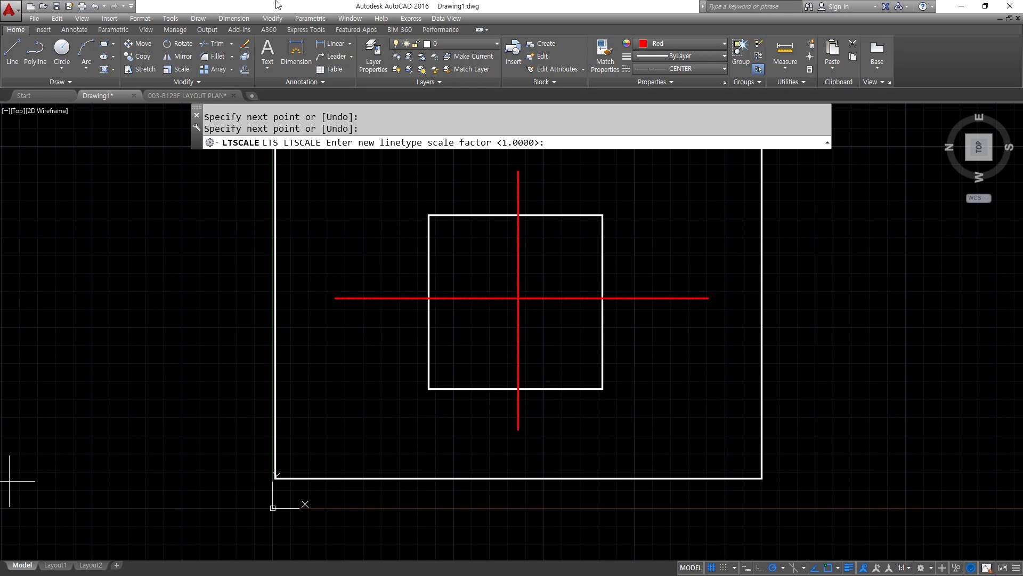
{"action": "left_click_drag", "start_coordinate": [162, 2], "coordinate": [557, 151]}
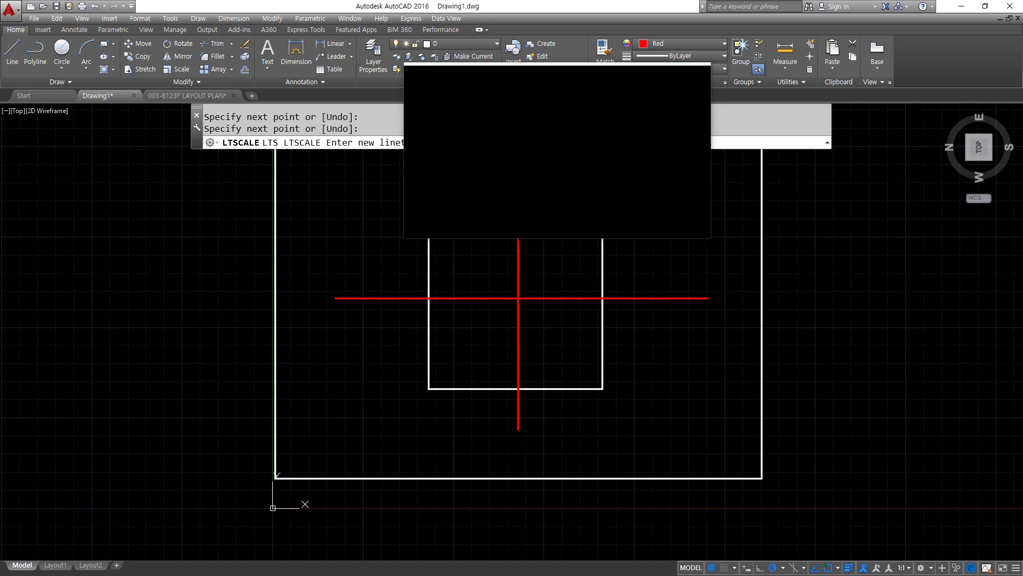
{"action": "key", "text": "Return"}
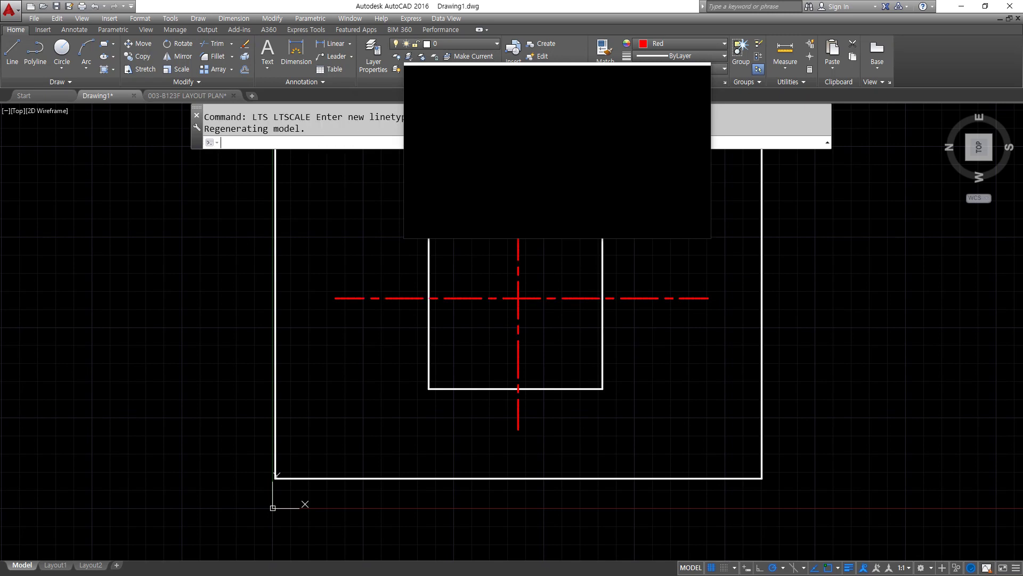
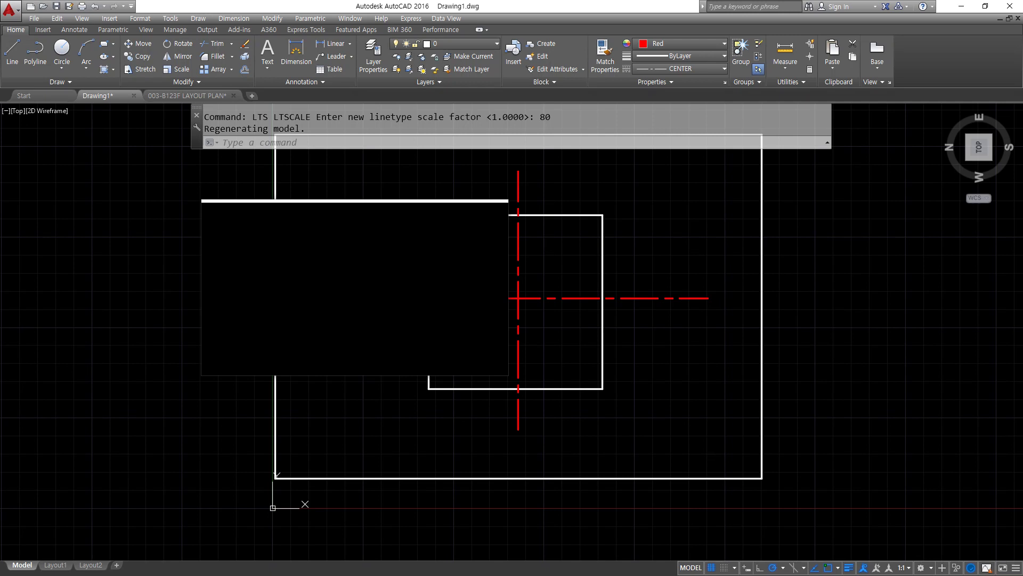
{"action": "key", "text": "Escape"}
{"action": "mouse_move", "coordinate": [353, 282]}
{"action": "left_mouse_down"}
{"action": "mouse_move", "coordinate": [207, 283]}
{"action": "mouse_move", "coordinate": [75, 313]}
{"action": "left_mouse_up"}
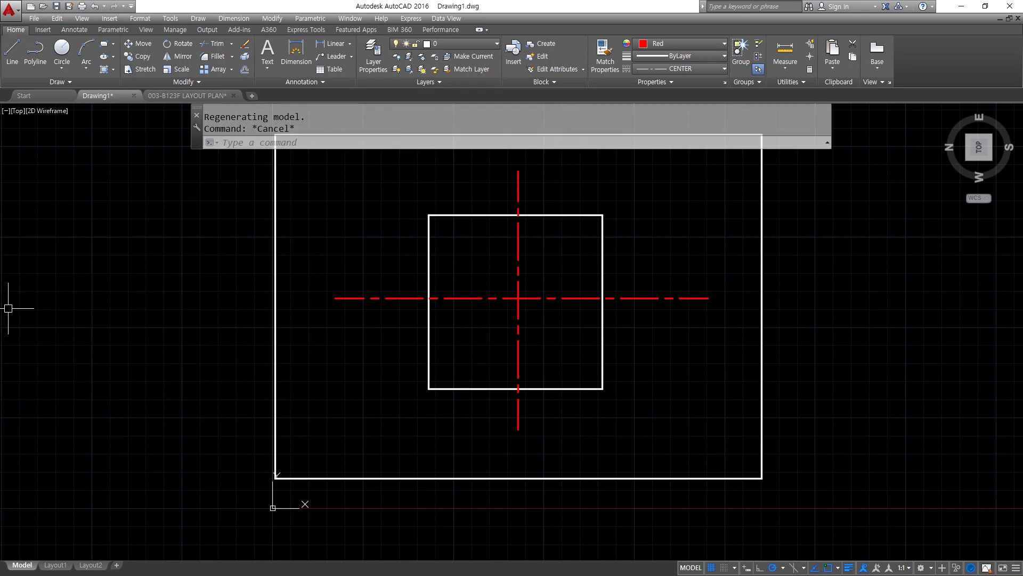
Step: Switch to the Notepad notes and append "축척/2~3" after the LTScale(선 종류의 축척) entry
{"action": "key", "text": "alt+Tab"}
{"action": "left_click", "coordinate": [548, 356]}
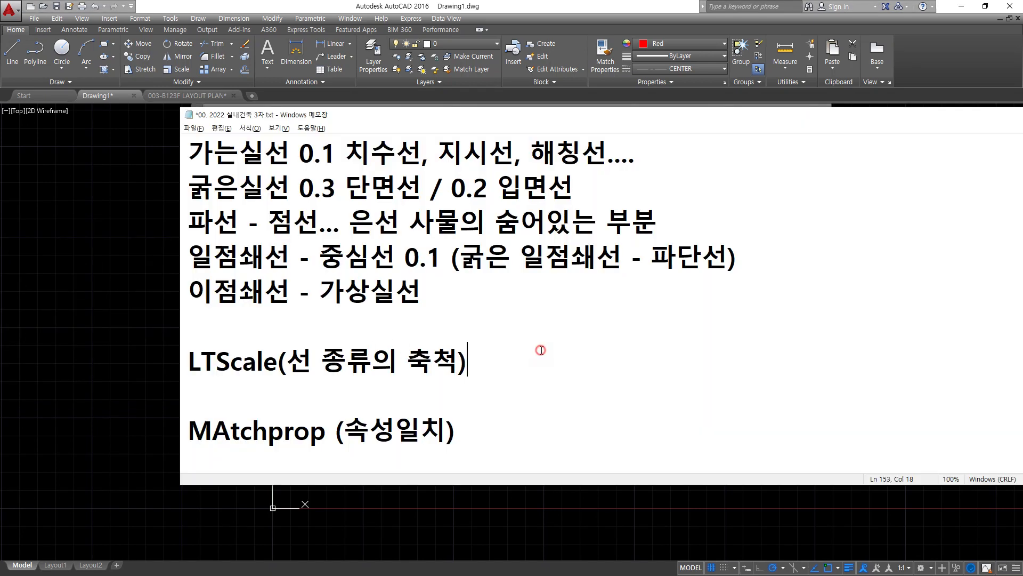
{"action": "type", "text": "1/"}
{"action": "key", "text": "BackSpace"}
{"action": "key", "text": "BackSpace"}
{"action": "type", "text": "cn"}
{"action": "key", "text": "BackSpace"}
{"action": "key", "text": "BackSpace"}
{"action": "type", "text": "ㅊ축"}
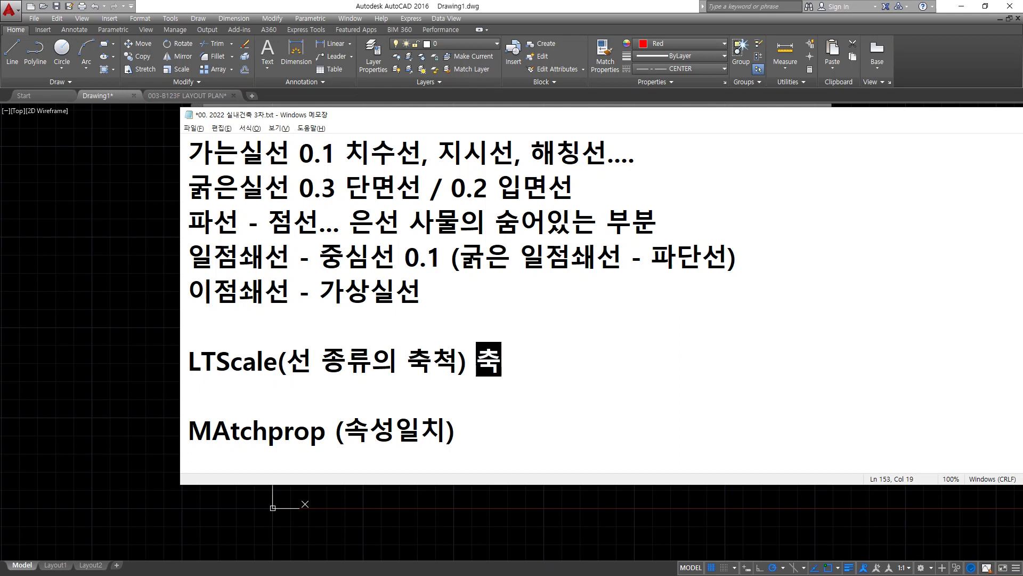
{"action": "type", "text": "척/@"}
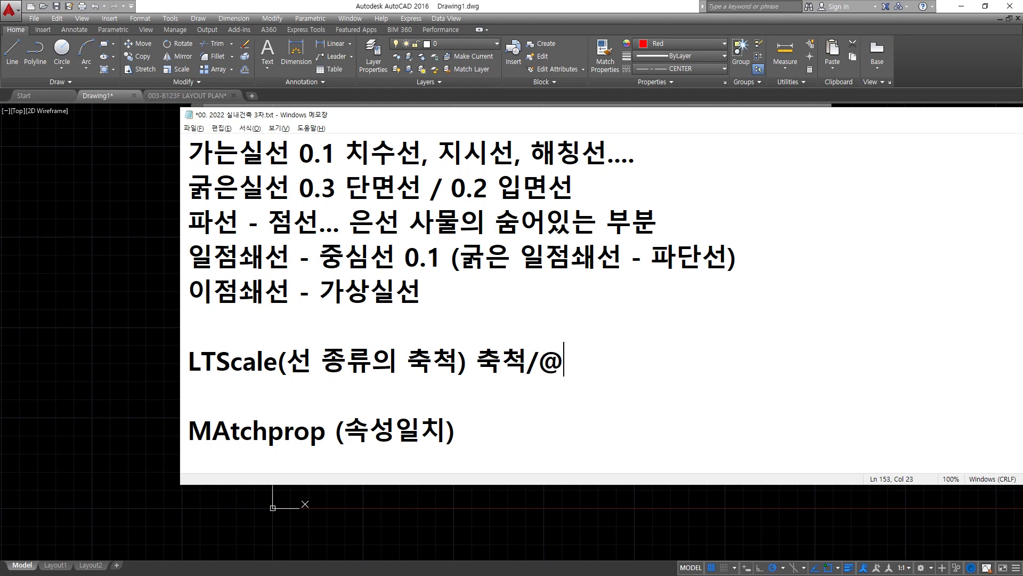
{"action": "key", "text": "BackSpace"}
{"action": "type", "text": "2~"}
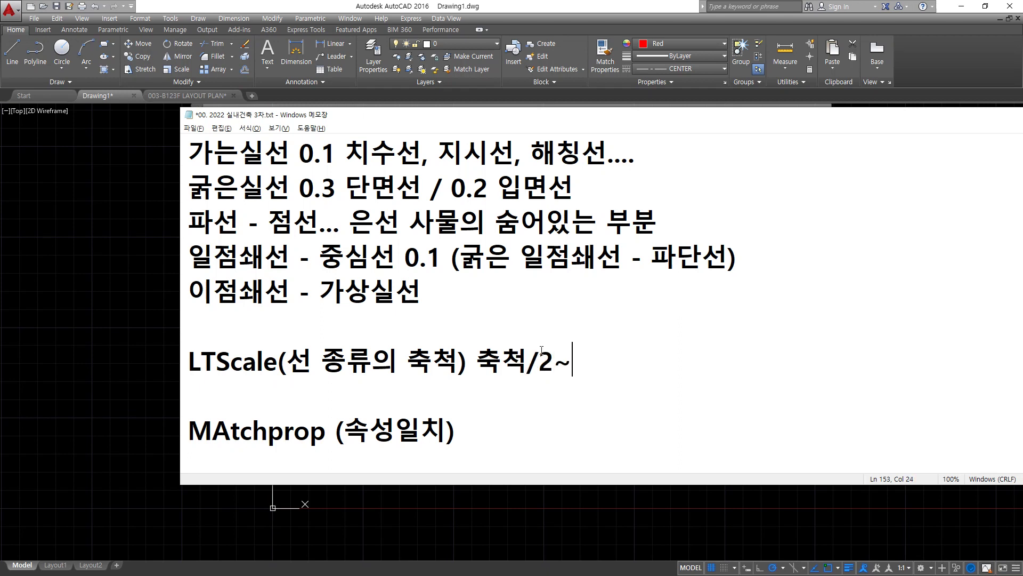
{"action": "type", "text": "2"}
{"action": "key", "text": "BackSpace"}
{"action": "type", "text": "3"}
Step: Return to AutoCAD and set the linetype scale factor to 80/2 for the centre lines
{"action": "left_click", "coordinate": [364, 93]}
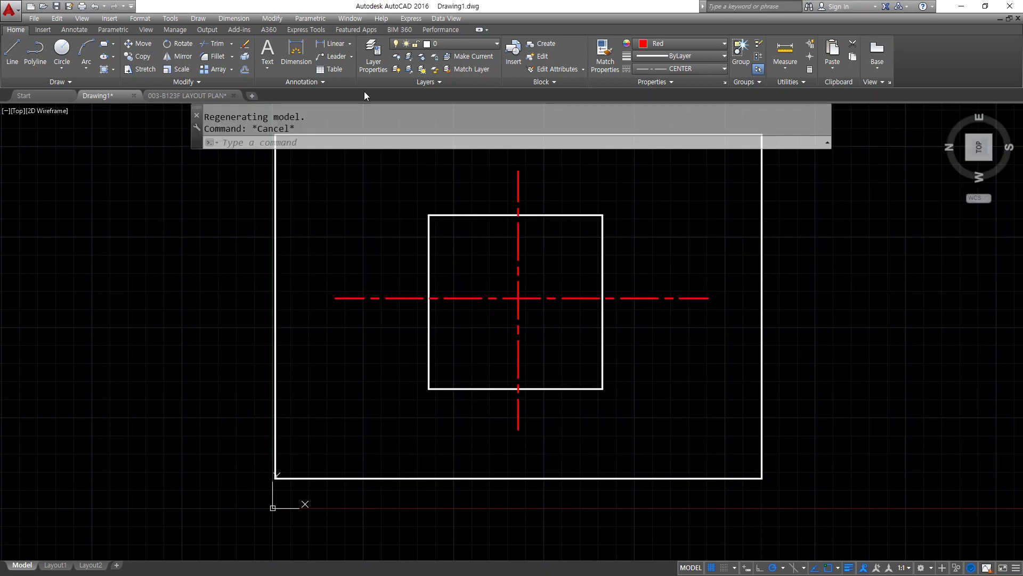
{"action": "type", "text": "lts"}
{"action": "key", "text": "Return"}
{"action": "type", "text": "80"}
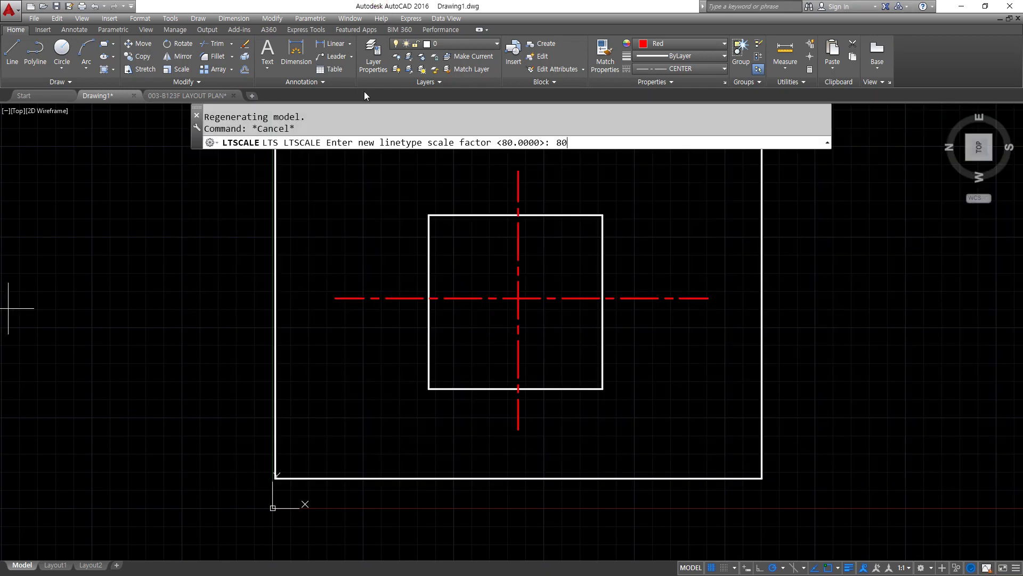
{"action": "type", "text": "/2"}
{"action": "key", "text": "Return"}
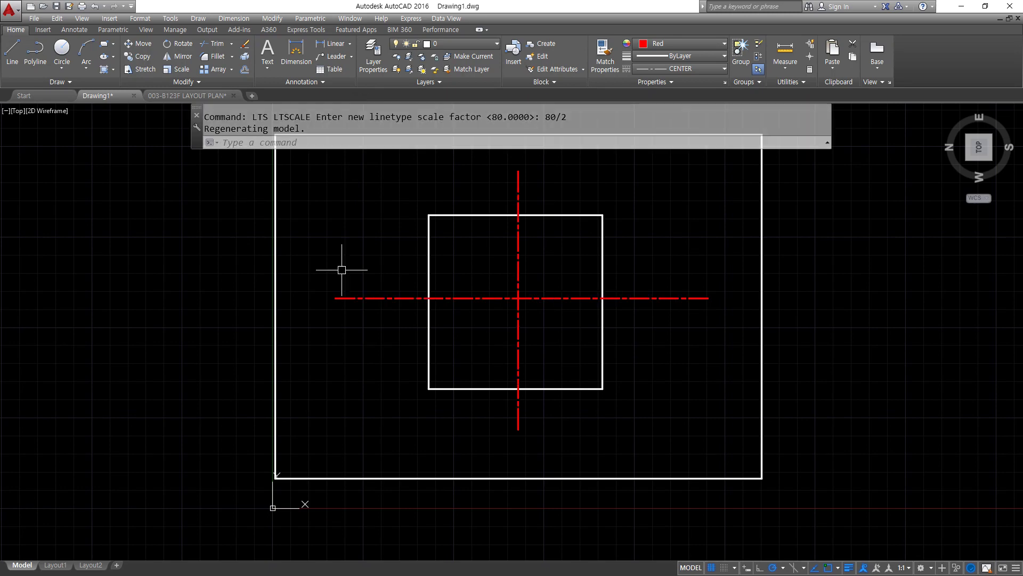
{"action": "scroll", "coordinate": [384, 275], "scroll_direction": "up", "scroll_amount": 4}
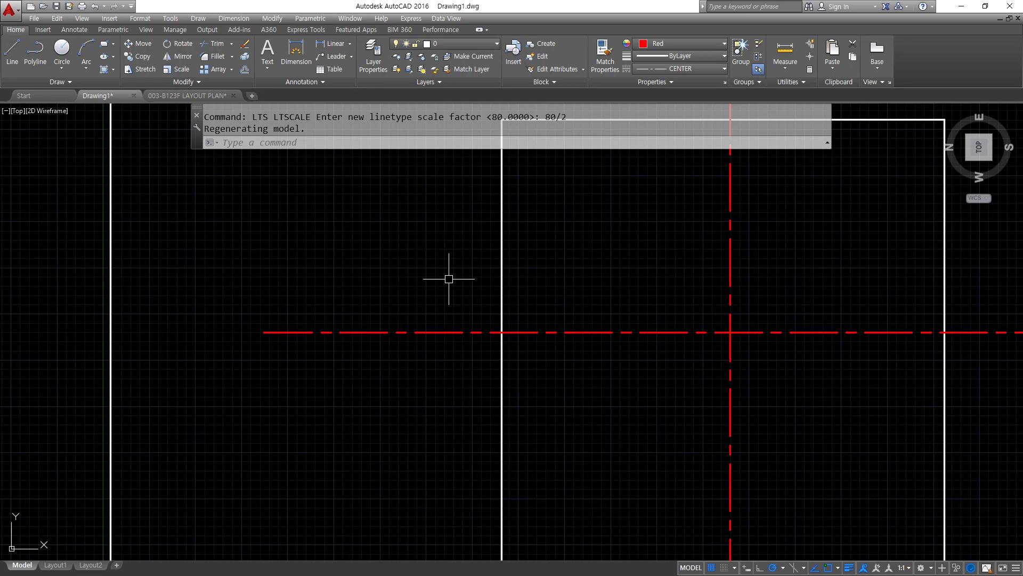
Step: Set the drawing's linetype scale factor to 80/3
{"action": "key", "text": "Return"}
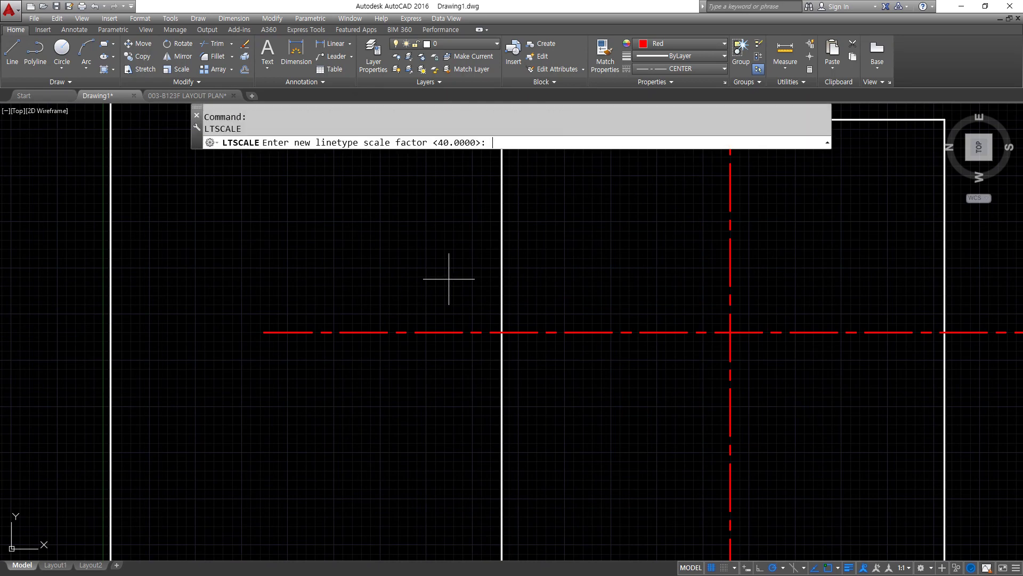
{"action": "type", "text": "80/3"}
{"action": "key", "text": "Return"}
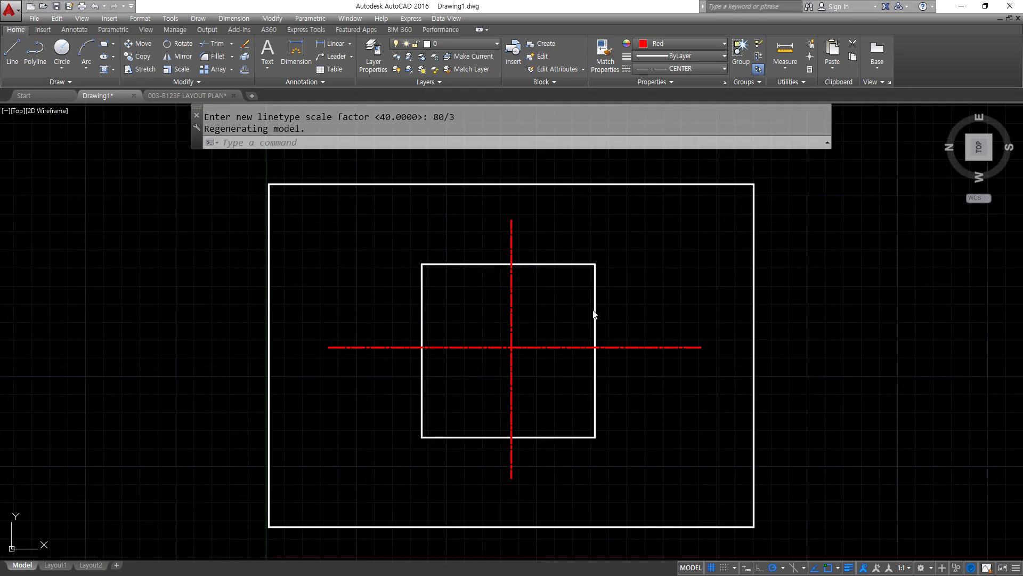
Step: Erase the frame, the square and both centre lines from the drawing, and zoom to show the whole drawing area
{"action": "left_click", "coordinate": [650, 314]}
{"action": "scroll", "coordinate": [649, 314], "scroll_direction": "down", "scroll_amount": 2}
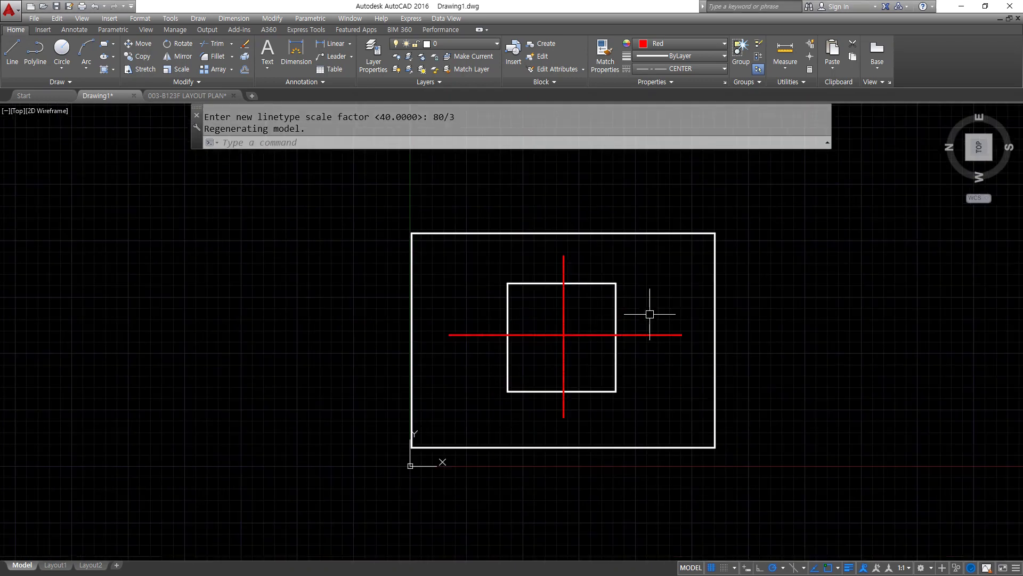
{"action": "left_click", "coordinate": [769, 455]}
{"action": "left_click", "coordinate": [263, 165]}
{"action": "key", "text": "Delete"}
{"action": "type", "text": "z"}
{"action": "key", "text": "Return"}
{"action": "type", "text": "a"}
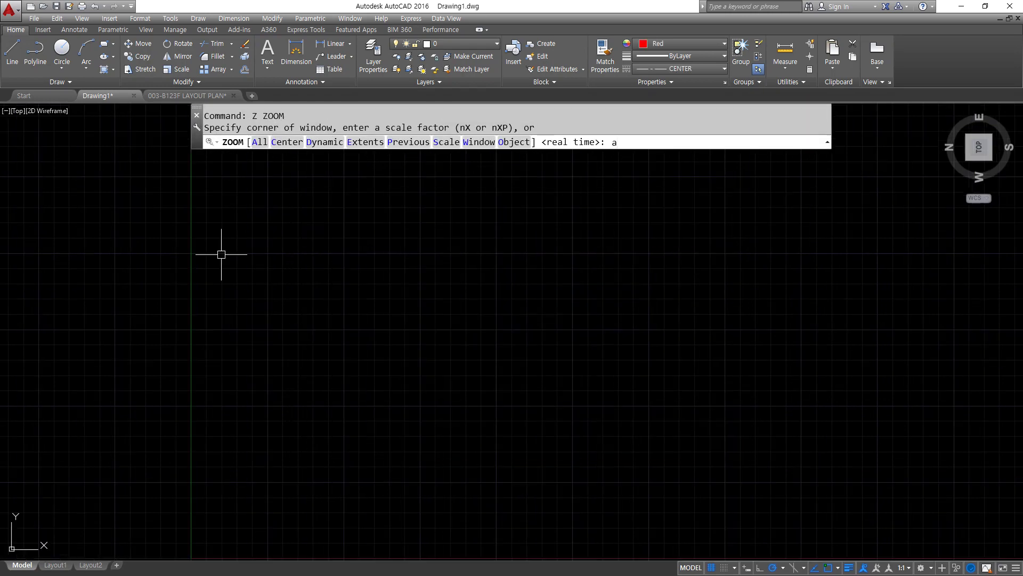
{"action": "key", "text": "Return"}
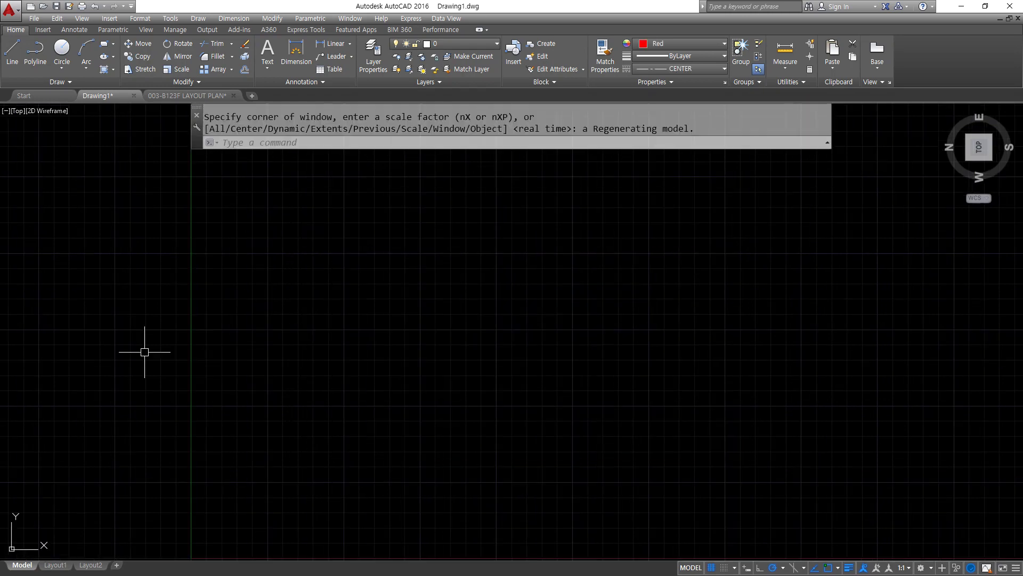
Step: Set the current object colour and linetype back to ByLayer
{"action": "left_click", "coordinate": [702, 42]}
{"action": "left_click", "coordinate": [690, 59]}
{"action": "left_click", "coordinate": [687, 68]}
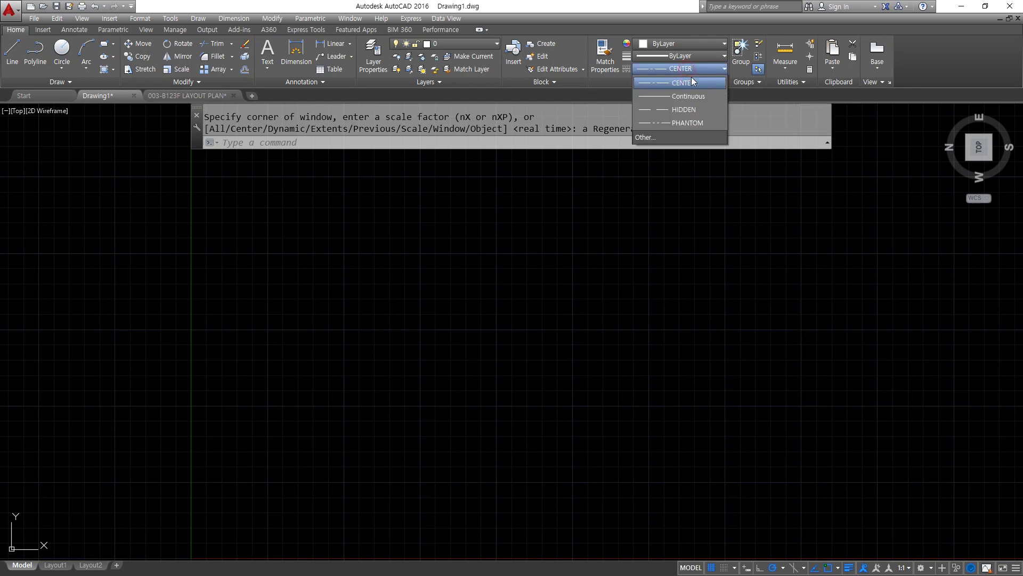
{"action": "left_click", "coordinate": [692, 79]}
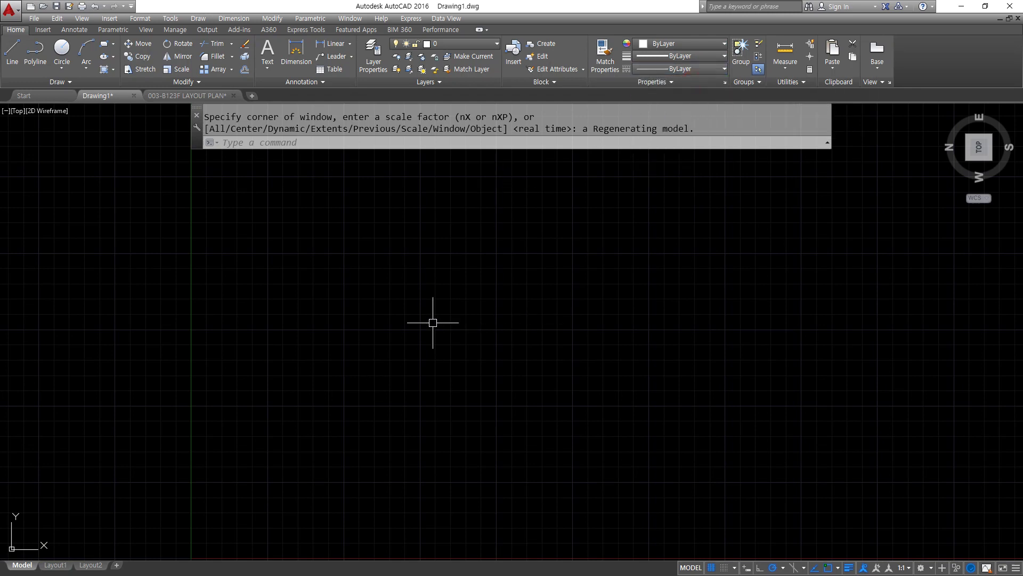
Step: Draw a 420 by 297 rectangle just above and beside the origin as the A3 sheet border
{"action": "middle_click_drag", "start_coordinate": [4, 434], "coordinate": [248, 299]}
{"action": "type", "text": "rec"}
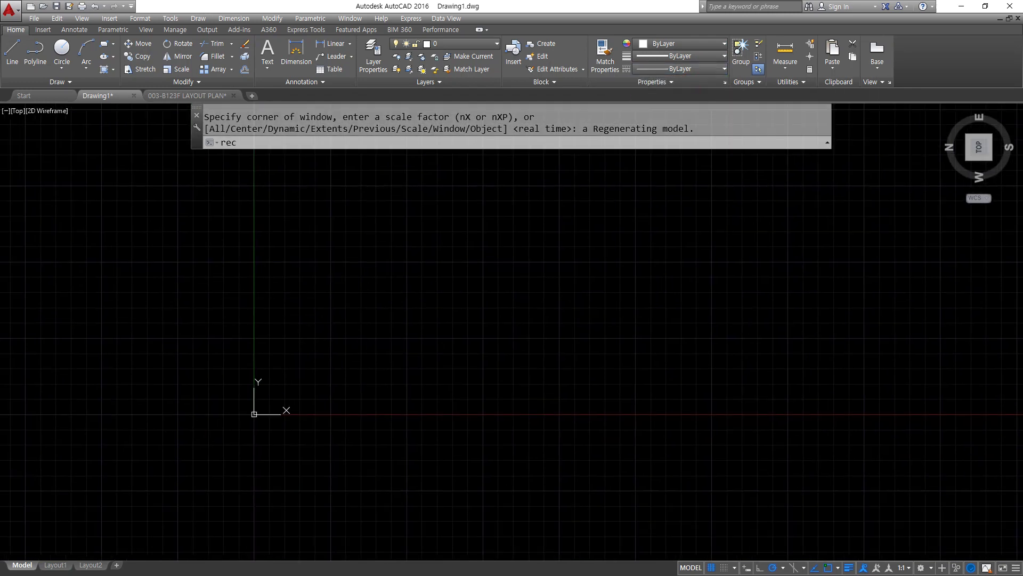
{"action": "key", "text": "Return"}
{"action": "left_click", "coordinate": [363, 336]}
{"action": "type", "text": "@420,297"}
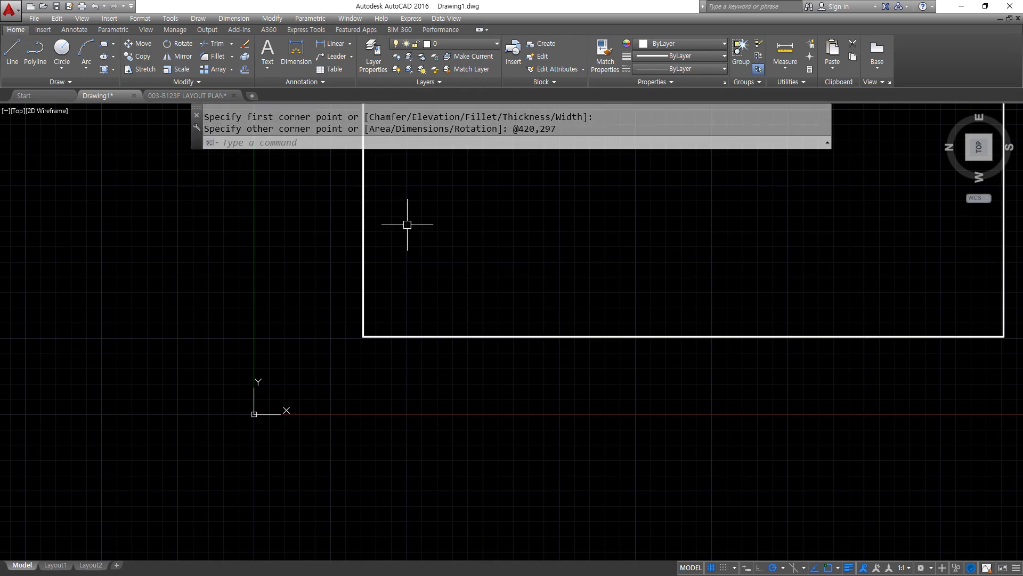
Step: Offset the A3 rectangle inward by 10
{"action": "scroll", "coordinate": [293, 224], "scroll_direction": "down", "scroll_amount": 2}
{"action": "scroll", "coordinate": [263, 361], "scroll_direction": "down", "scroll_amount": 2}
{"action": "type", "text": "o"}
{"action": "key", "text": "Return"}
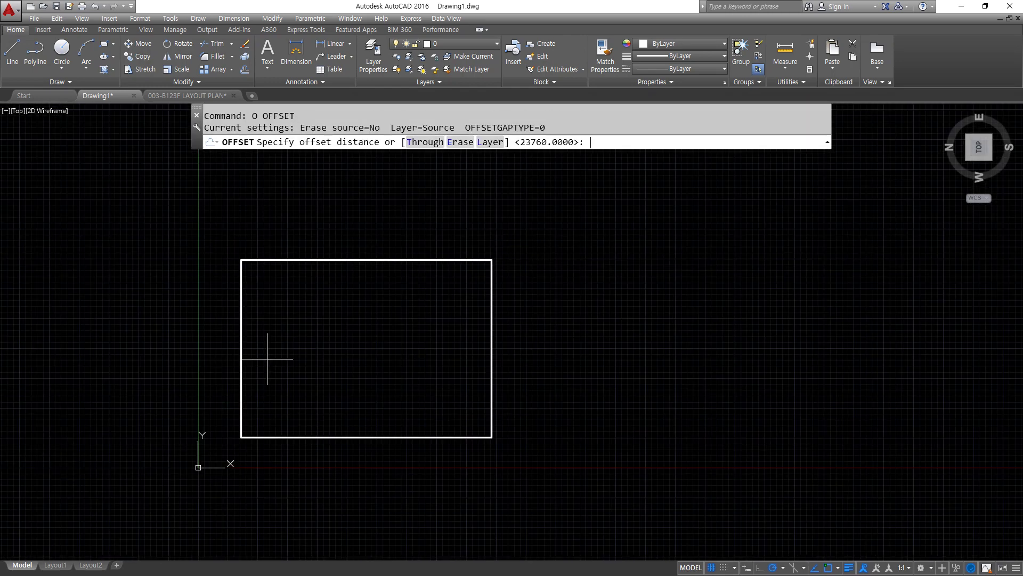
{"action": "type", "text": "10"}
{"action": "key", "text": "Return"}
{"action": "left_click", "coordinate": [313, 261]}
{"action": "left_click", "coordinate": [267, 313]}
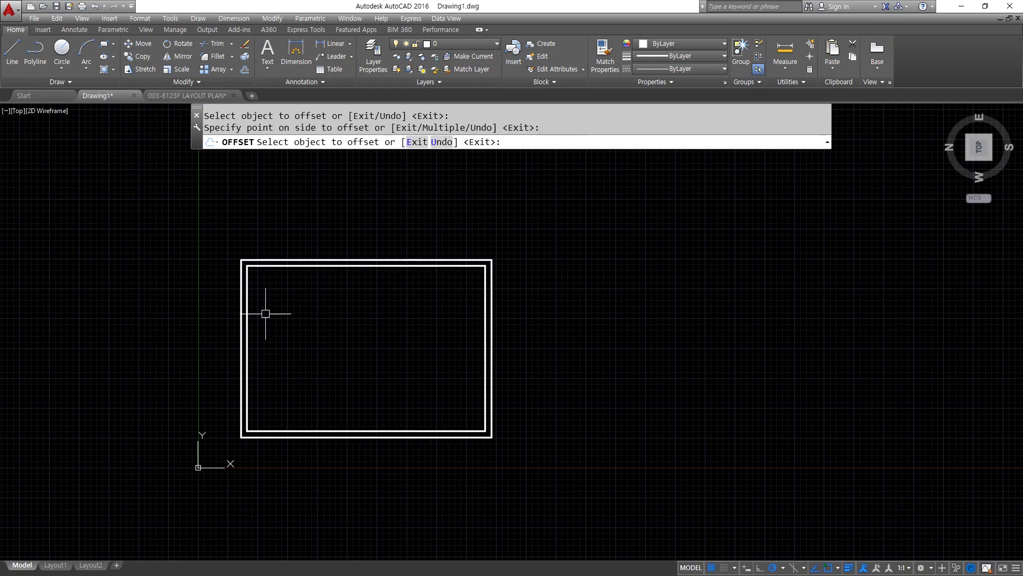
Step: Give the inner rectangle a global polyline width of 1 in its properties
{"action": "scroll", "coordinate": [252, 315], "scroll_direction": "up", "scroll_amount": 3}
{"action": "key", "text": "ctrl+1"}
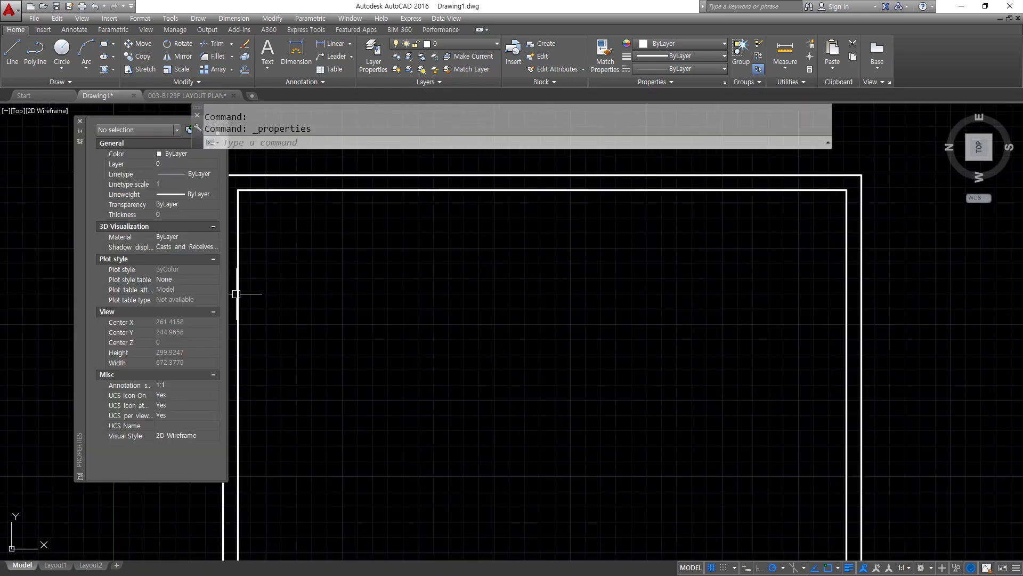
{"action": "left_click", "coordinate": [238, 314]}
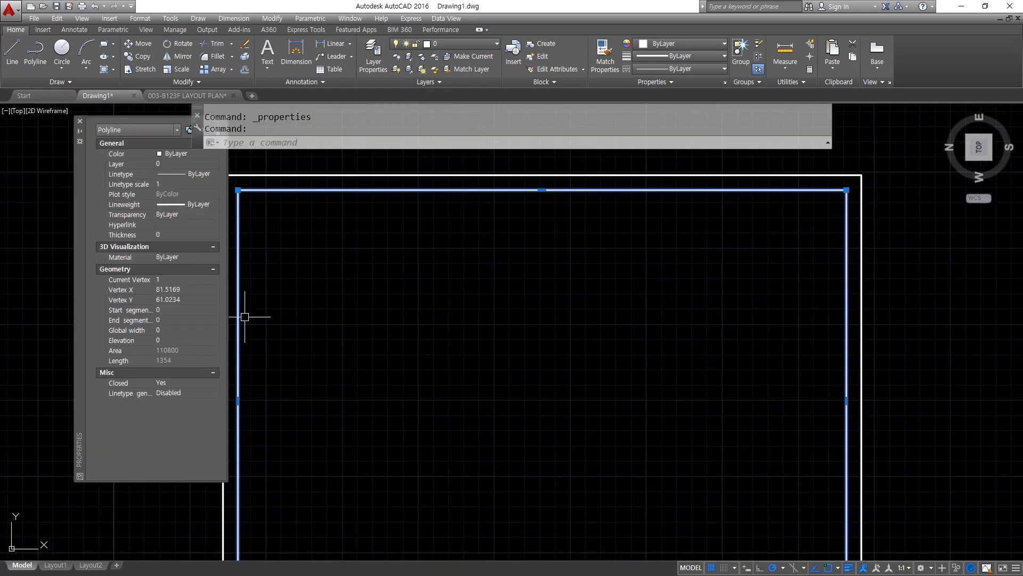
{"action": "left_click", "coordinate": [154, 331]}
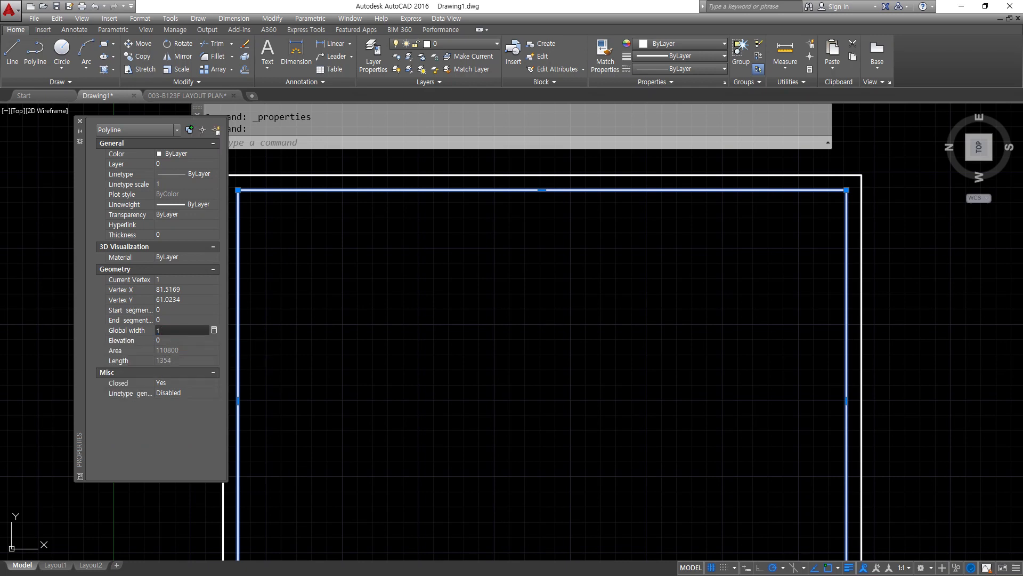
{"action": "key", "text": "Tab"}
{"action": "middle_click_drag", "start_coordinate": [321, 212], "coordinate": [400, 225]}
{"action": "key", "text": "Escape"}
{"action": "scroll", "coordinate": [342, 201], "scroll_direction": "up", "scroll_amount": 10}
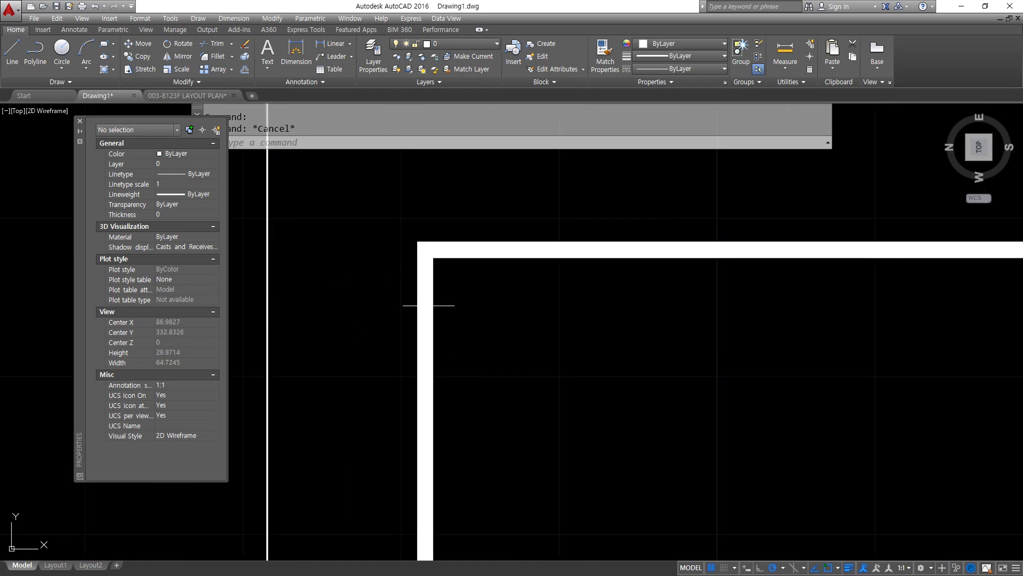
Step: Scale both rectangles by a factor of 80 from the outer rectangle's lower-left corner
{"action": "scroll", "coordinate": [421, 293], "scroll_direction": "down", "scroll_amount": 10}
{"action": "type", "text": "sc"}
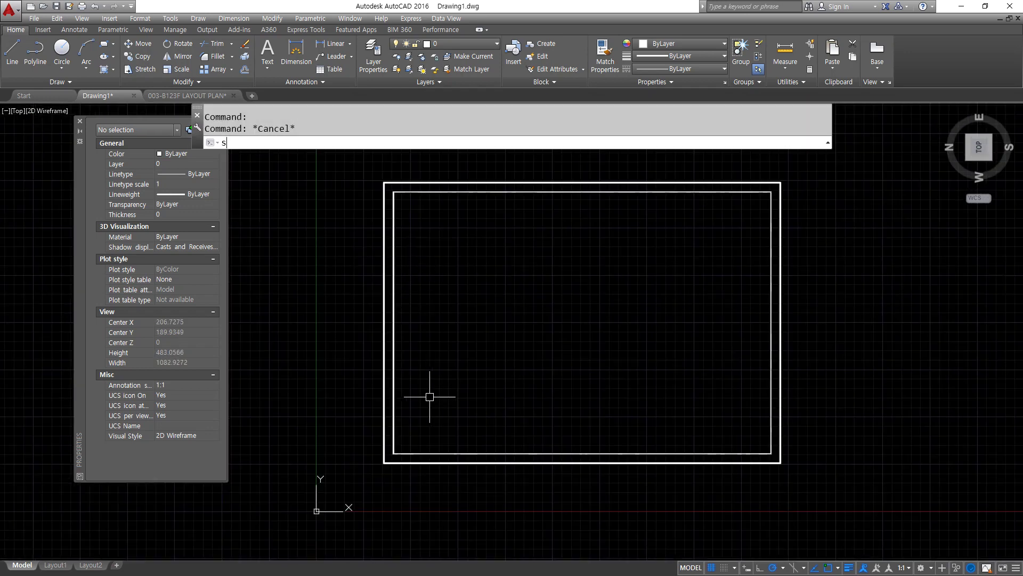
{"action": "key", "text": "Return"}
{"action": "left_click", "coordinate": [429, 396]}
{"action": "left_click", "coordinate": [264, 541]}
{"action": "key", "text": "Return"}
{"action": "left_click", "coordinate": [384, 462]}
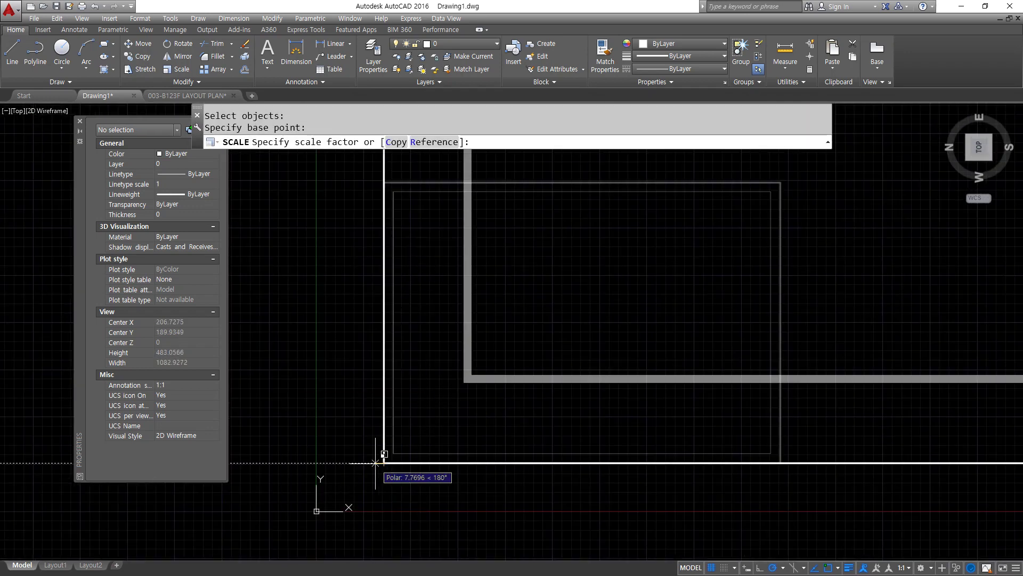
{"action": "type", "text": "80"}
{"action": "key", "text": "Return"}
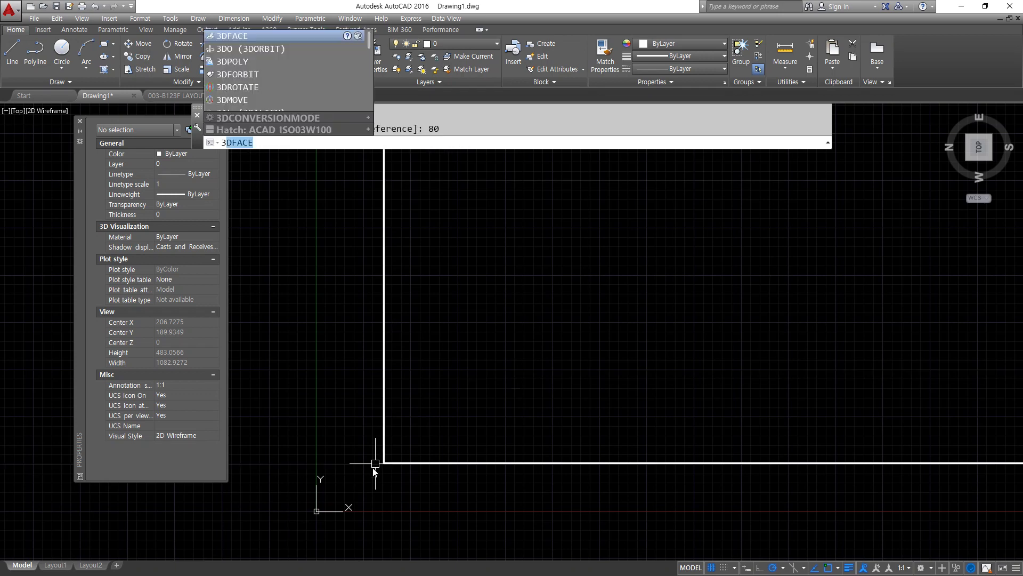
Step: Zoom to the drawing extents to view the entire enlarged frame
{"action": "middle_click", "coordinate": [503, 410]}
{"action": "middle_click", "coordinate": [502, 411]}
{"action": "scroll", "coordinate": [641, 361], "scroll_direction": "down", "scroll_amount": 8}
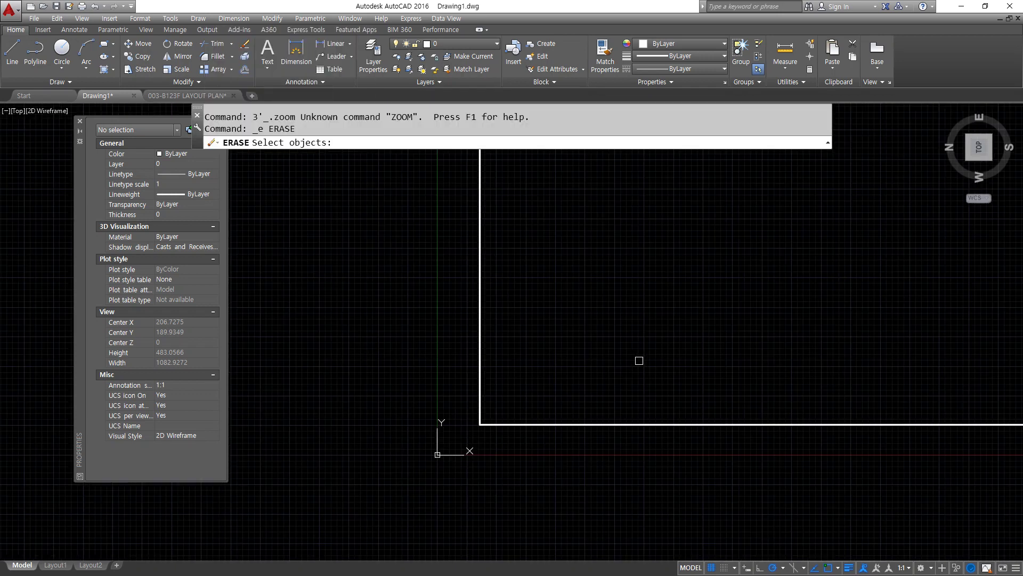
{"action": "scroll", "coordinate": [657, 334], "scroll_direction": "down", "scroll_amount": 4}
{"action": "middle_click_drag", "start_coordinate": [658, 334], "coordinate": [448, 458]}
{"action": "key", "text": "Escape"}
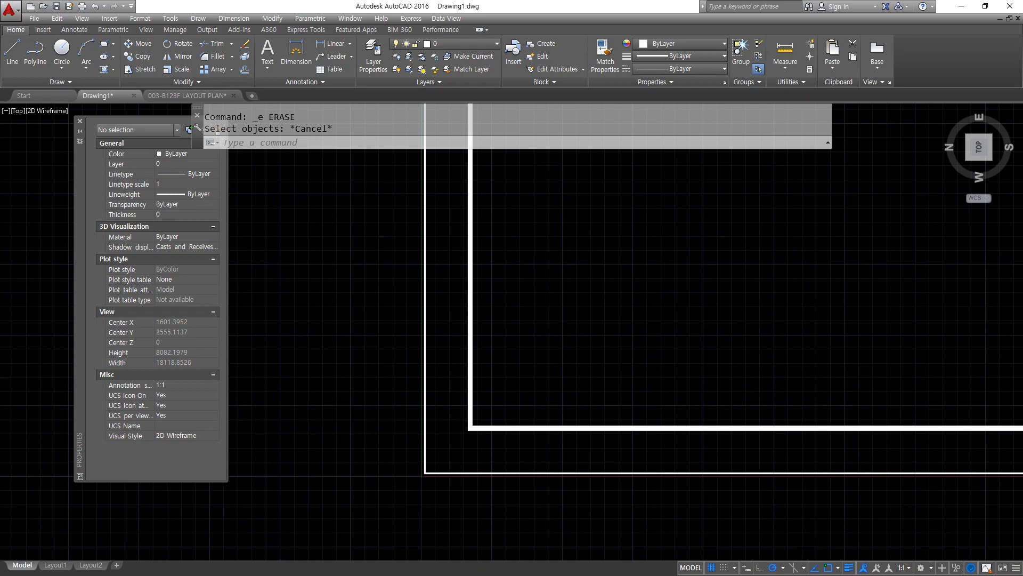
{"action": "middle_click", "coordinate": [533, 373]}
{"action": "middle_click", "coordinate": [533, 373]}
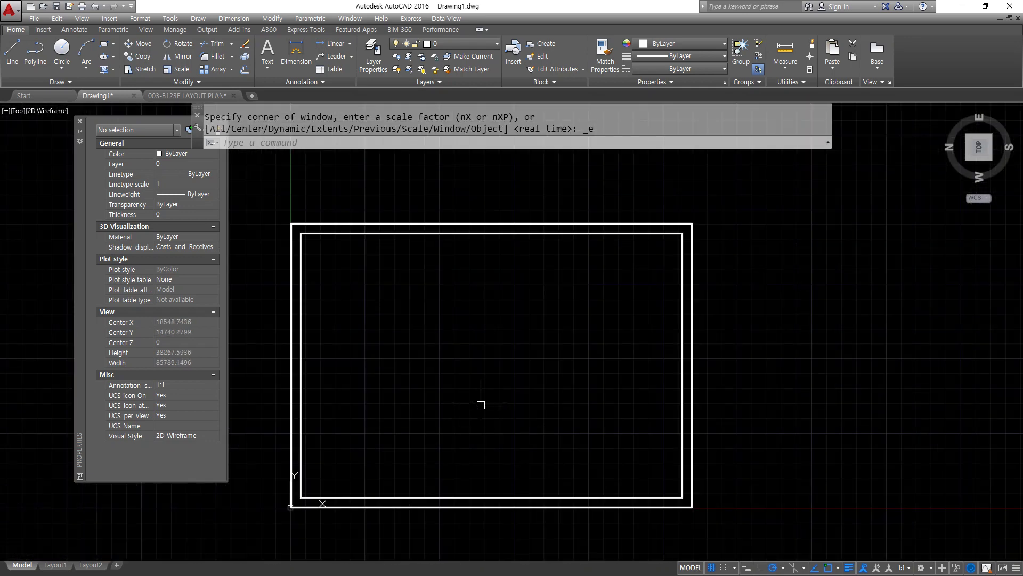
Step: Place a horizontal construction line through the midpoint of the inner rectangle's left side
{"action": "type", "text": "X"}
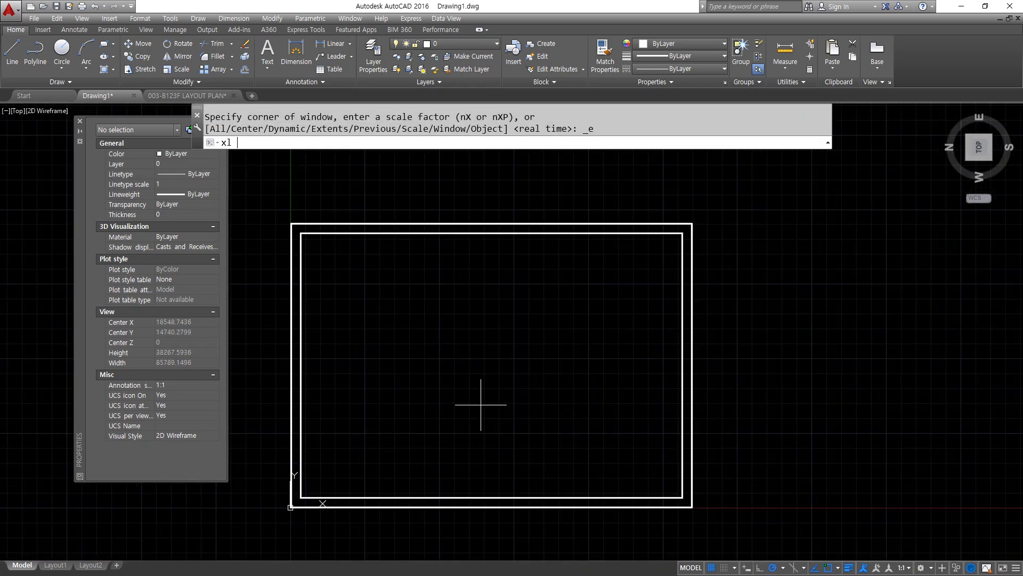
{"action": "type", "text": "l"}
{"action": "key", "text": "Return"}
{"action": "type", "text": "h"}
{"action": "key", "text": "Return"}
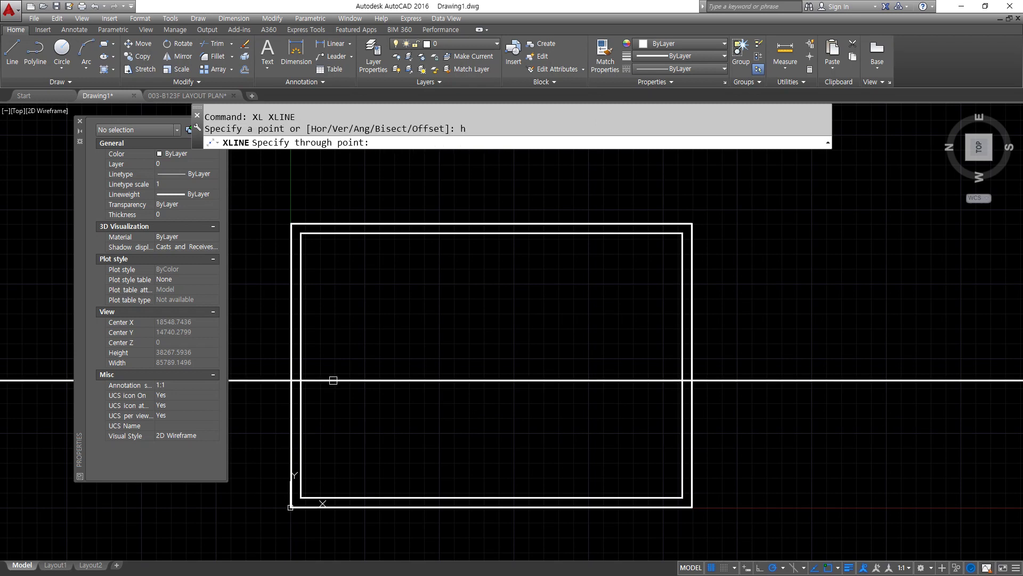
{"action": "type", "text": "mid"}
{"action": "key", "text": "Return"}
{"action": "left_click", "coordinate": [300, 365]}
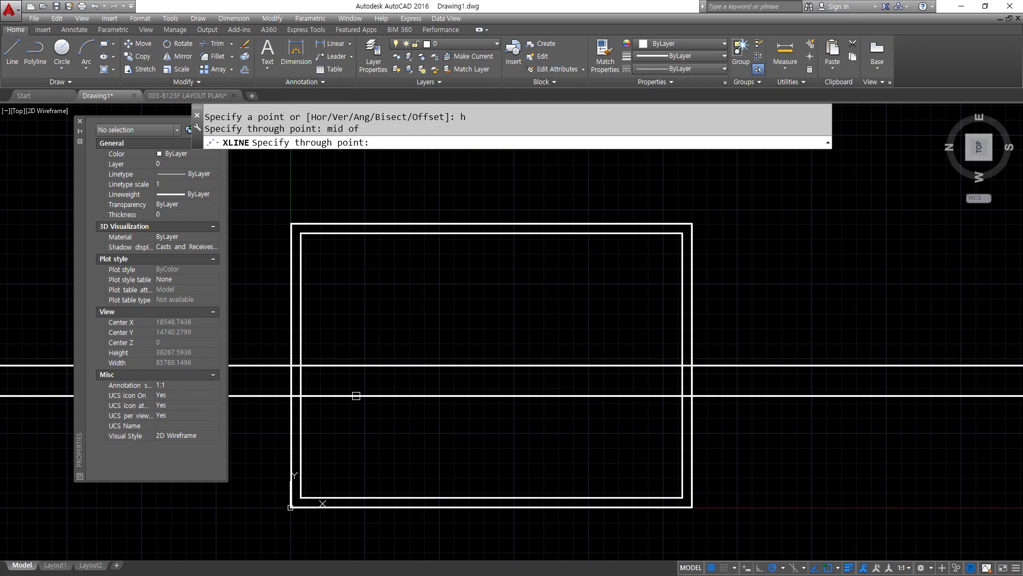
{"action": "key", "text": "Return"}
Step: Place a vertical construction line through the midpoint of the inner rectangle's bottom side
{"action": "key", "text": "Return"}
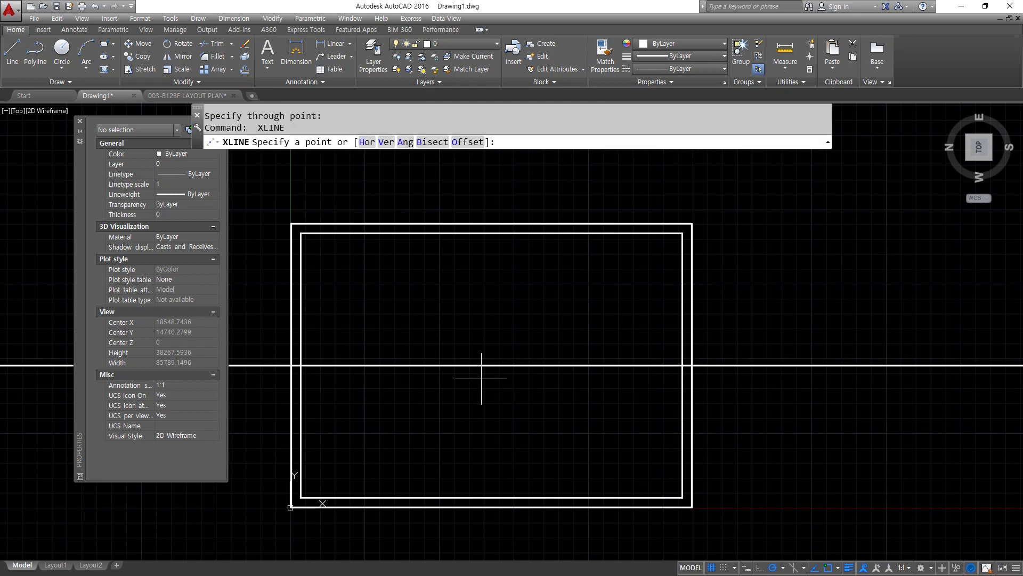
{"action": "key", "text": "Escape"}
{"action": "key", "text": "Return"}
{"action": "type", "text": "v"}
{"action": "key", "text": "Return"}
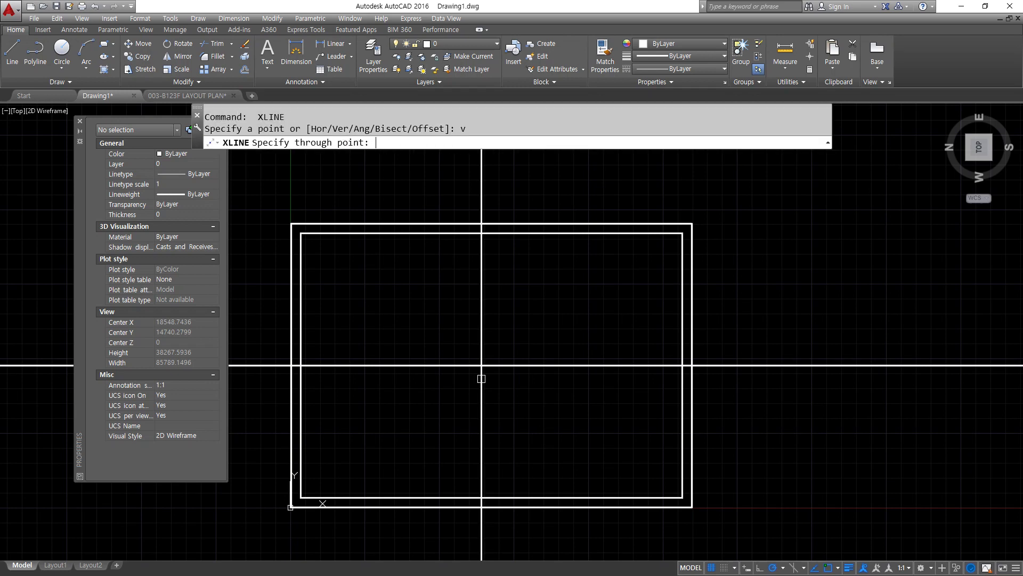
{"action": "type", "text": "mid"}
{"action": "key", "text": "Return"}
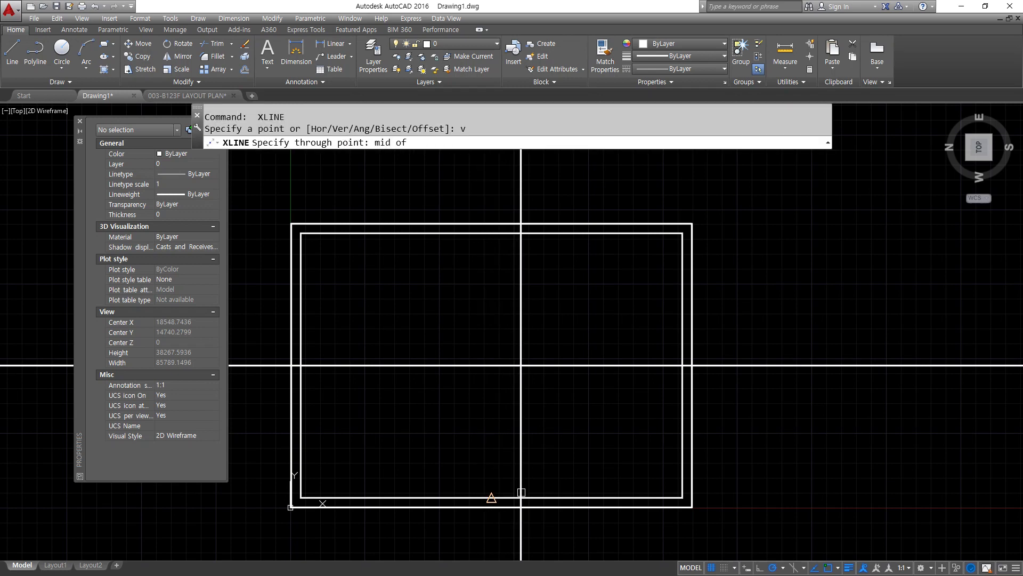
{"action": "left_click", "coordinate": [521, 491]}
{"action": "key", "text": "Escape"}
{"action": "key", "text": "Escape"}
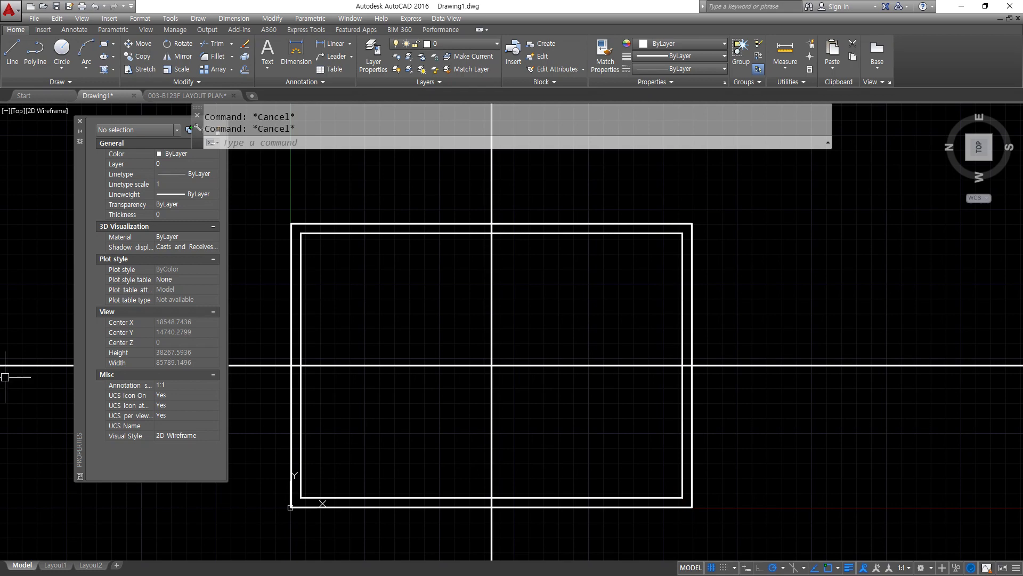
Step: Switch to the Notepad notes, review the section on paper sizes and scales, and return to the drawing
{"action": "key", "text": "alt+Tab"}
{"action": "scroll", "coordinate": [408, 244], "scroll_direction": "up", "scroll_amount": 5}
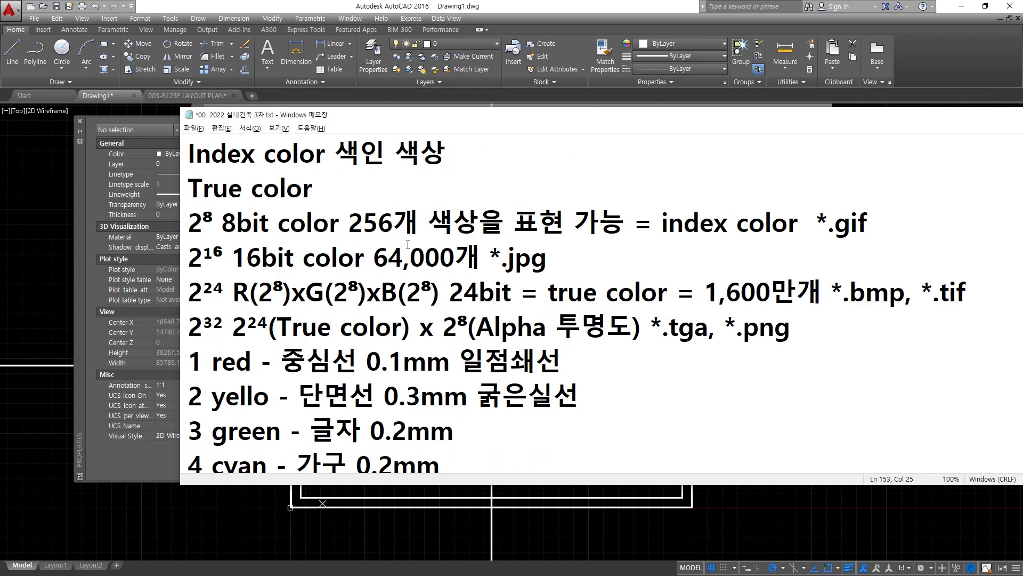
{"action": "scroll", "coordinate": [408, 245], "scroll_direction": "up", "scroll_amount": 4}
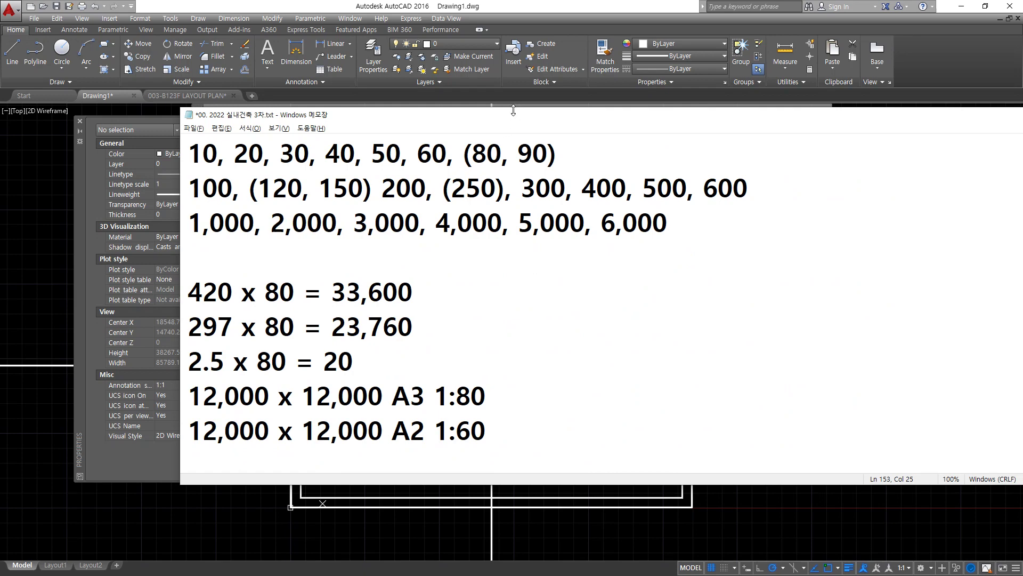
{"action": "left_click", "coordinate": [520, 127]}
{"action": "left_click", "coordinate": [500, 115]}
{"action": "key", "text": "alt+Tab"}
{"action": "left_click", "coordinate": [425, 251]}
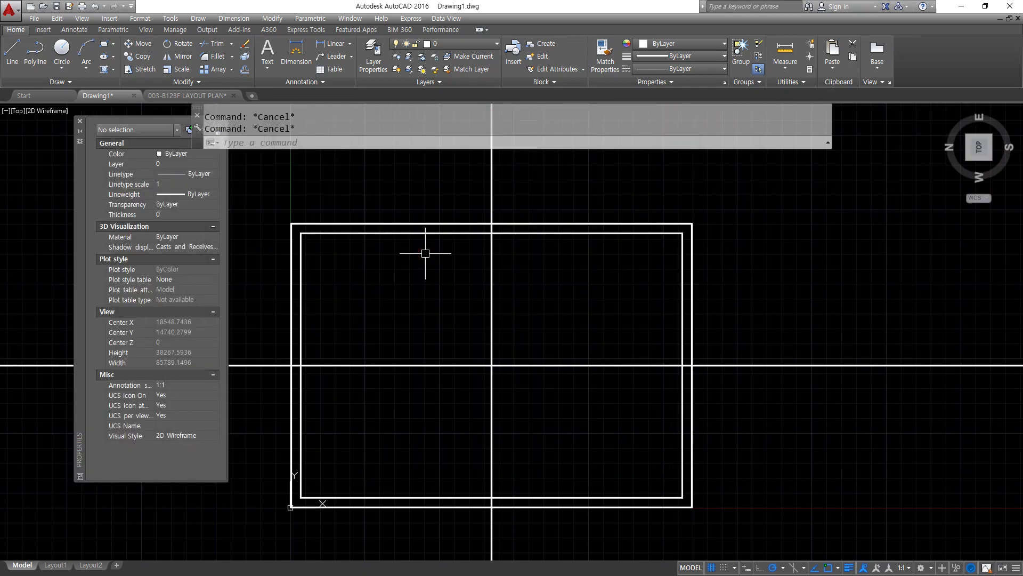
Step: Offset the vertical construction line by 12000/2 to both its left and right sides
{"action": "type", "text": "o"}
{"action": "key", "text": "Return"}
{"action": "type", "text": "1"}
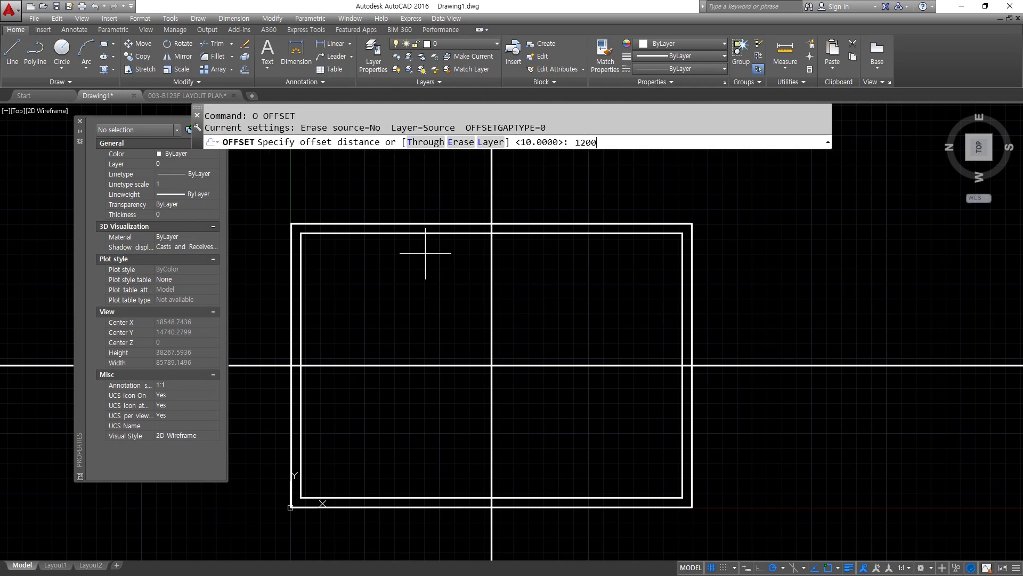
{"action": "key", "text": "Return"}
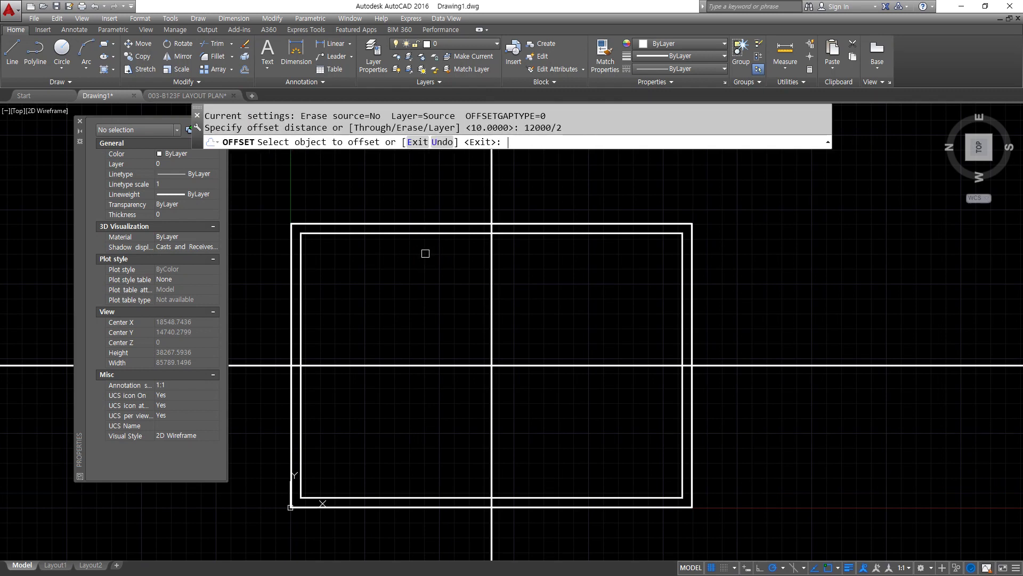
{"action": "left_click", "coordinate": [489, 294]}
{"action": "left_click", "coordinate": [458, 300]}
{"action": "left_click", "coordinate": [496, 307]}
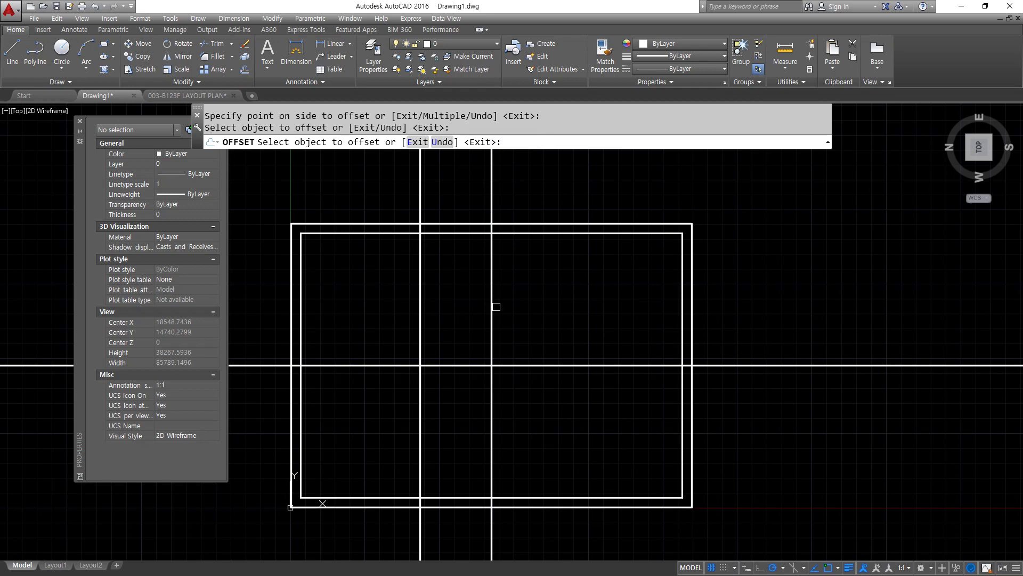
{"action": "left_click", "coordinate": [487, 311]}
{"action": "left_click", "coordinate": [493, 321]}
{"action": "left_click", "coordinate": [544, 321]}
{"action": "key", "text": "Return"}
Step: Offset the horizontal construction line above and below itself by the same 6000 distance
{"action": "key", "text": "Return"}
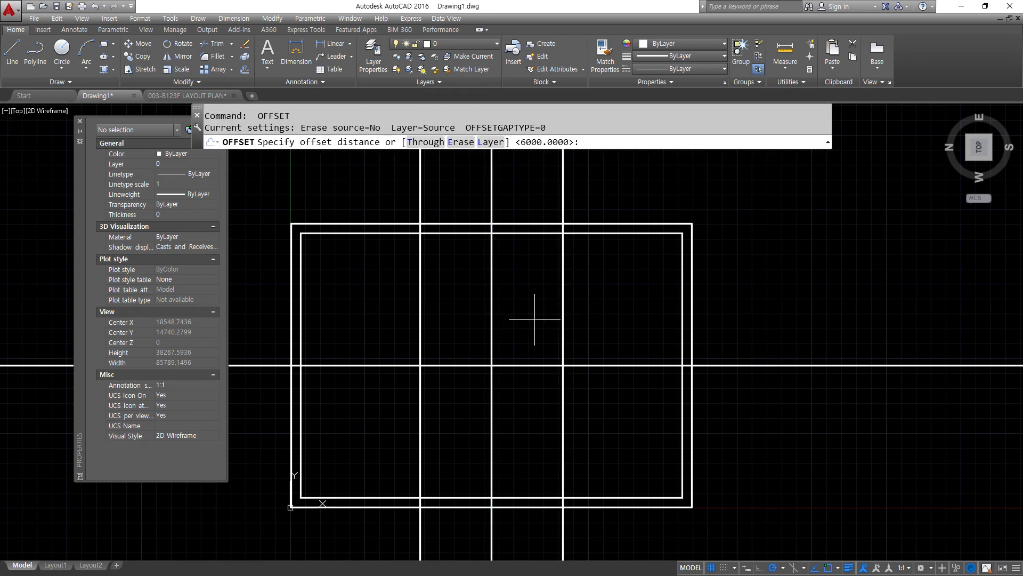
{"action": "key", "text": "Return"}
{"action": "left_click", "coordinate": [507, 364]}
{"action": "left_click", "coordinate": [512, 339]}
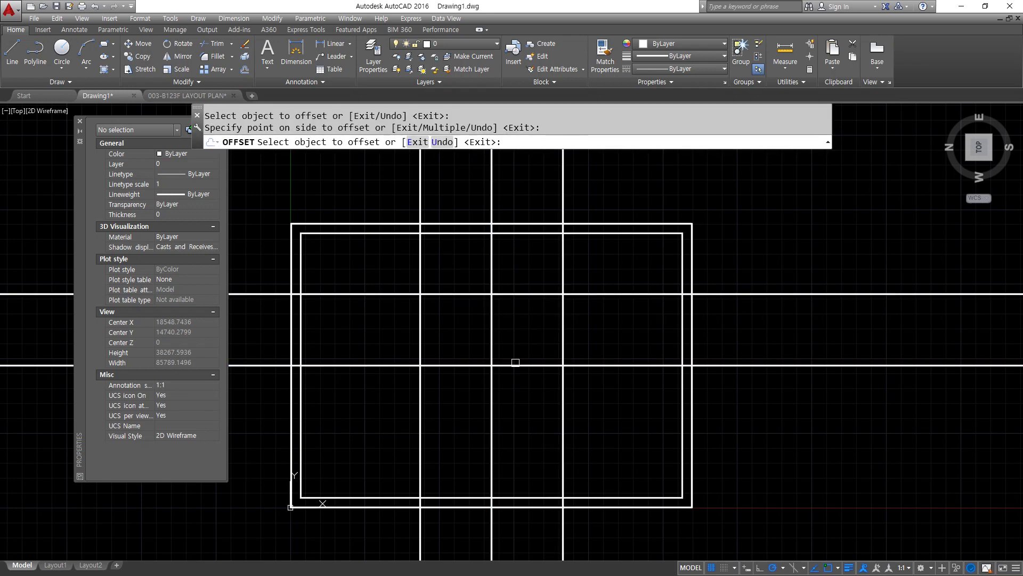
{"action": "left_click", "coordinate": [517, 364]}
{"action": "left_click", "coordinate": [521, 399]}
{"action": "key", "text": "Return"}
Step: Fillet the four offset construction lines with radius 0 at all four corners to form a closed square
{"action": "type", "text": "f"}
{"action": "key", "text": "Return"}
{"action": "left_click", "coordinate": [432, 437]}
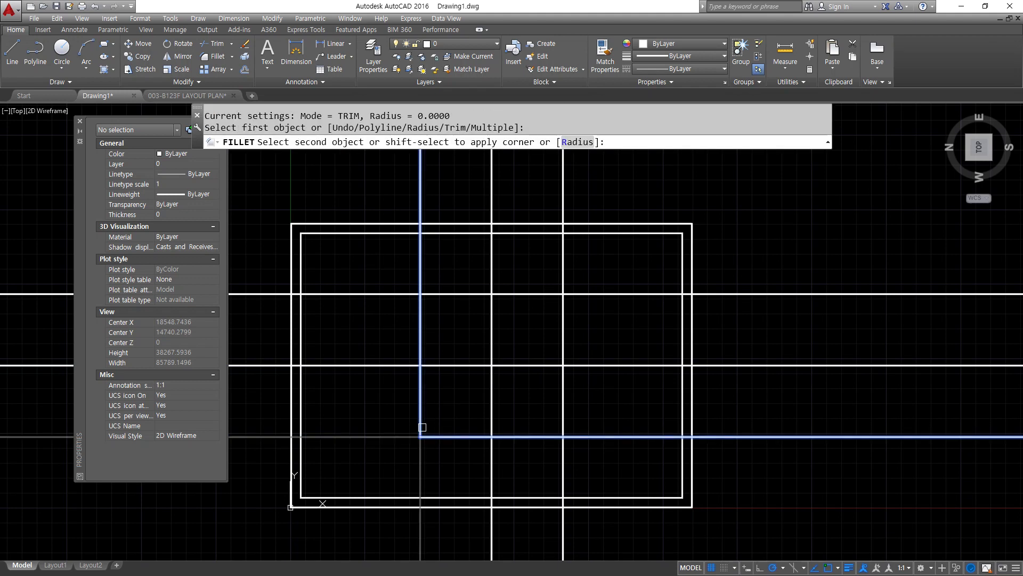
{"action": "left_click", "coordinate": [421, 422]}
{"action": "key", "text": "Return"}
{"action": "left_click", "coordinate": [421, 328]}
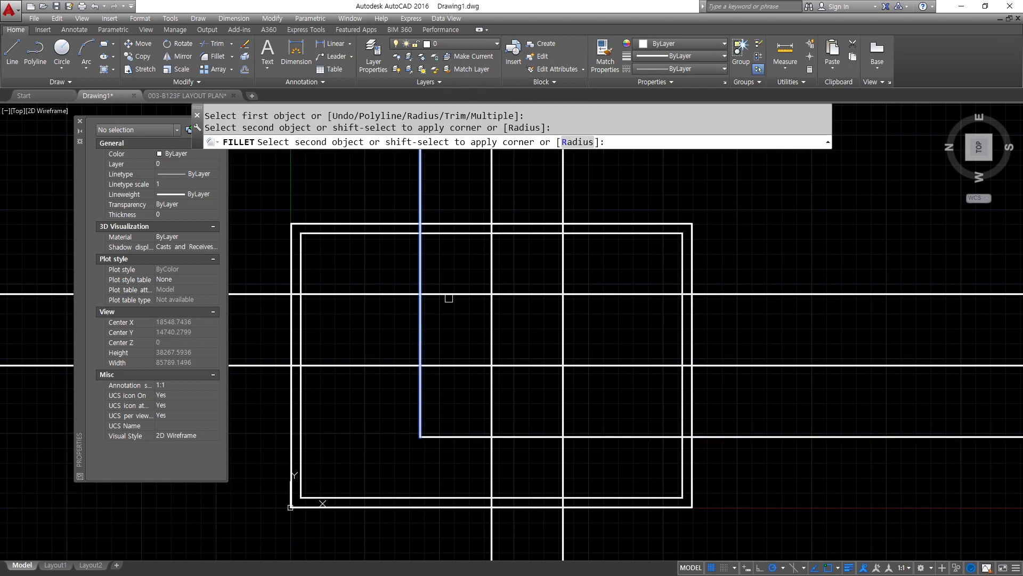
{"action": "left_click", "coordinate": [449, 295]}
{"action": "key", "text": "Return"}
{"action": "left_click", "coordinate": [545, 293]}
{"action": "left_click", "coordinate": [565, 338]}
{"action": "key", "text": "Return"}
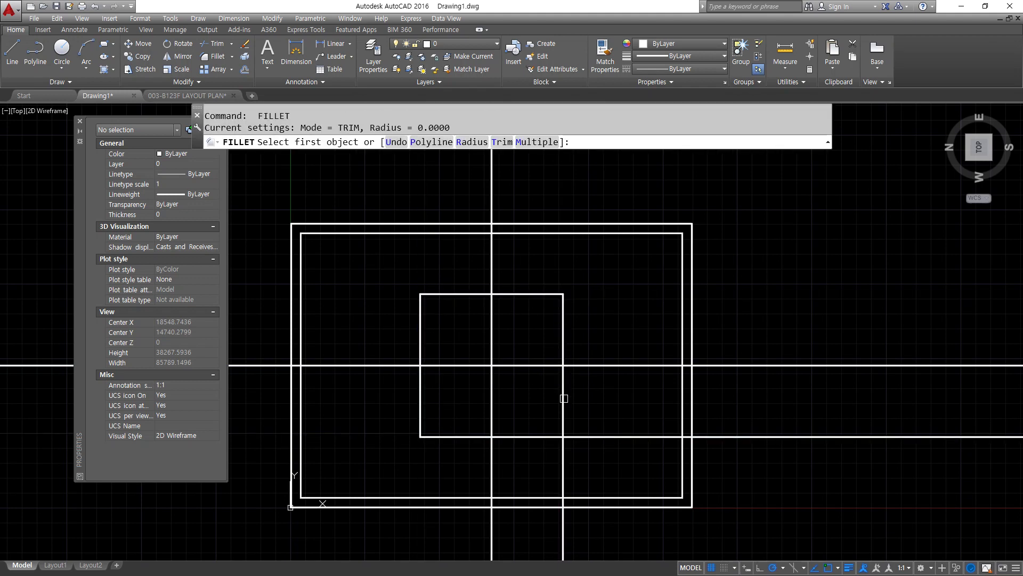
{"action": "left_click", "coordinate": [564, 405]}
{"action": "left_click", "coordinate": [554, 437]}
Step: Delete the two construction lines crossing at the centre of the square
{"action": "left_click", "coordinate": [543, 418]}
{"action": "left_click", "coordinate": [484, 347]}
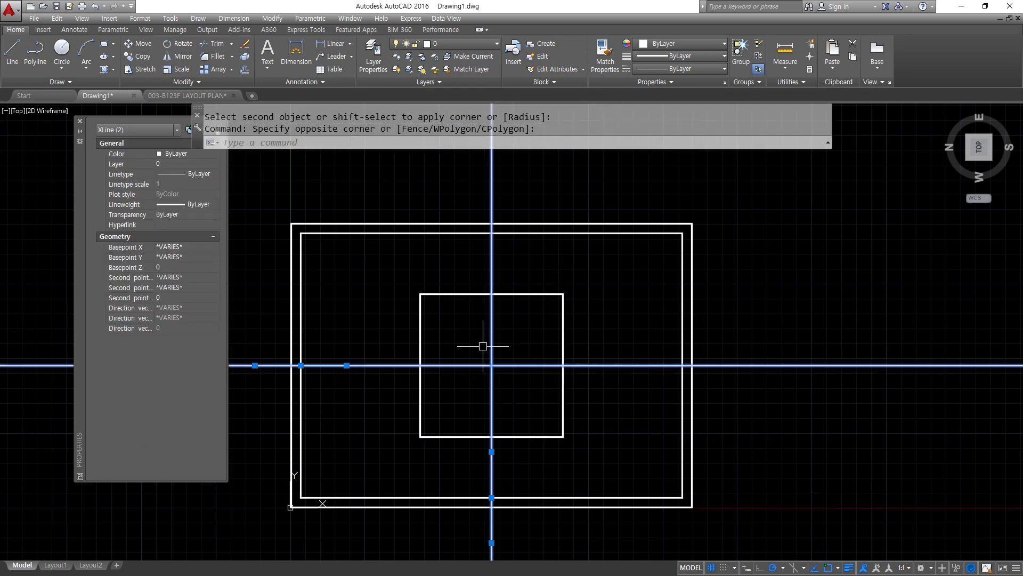
{"action": "key", "text": "Delete"}
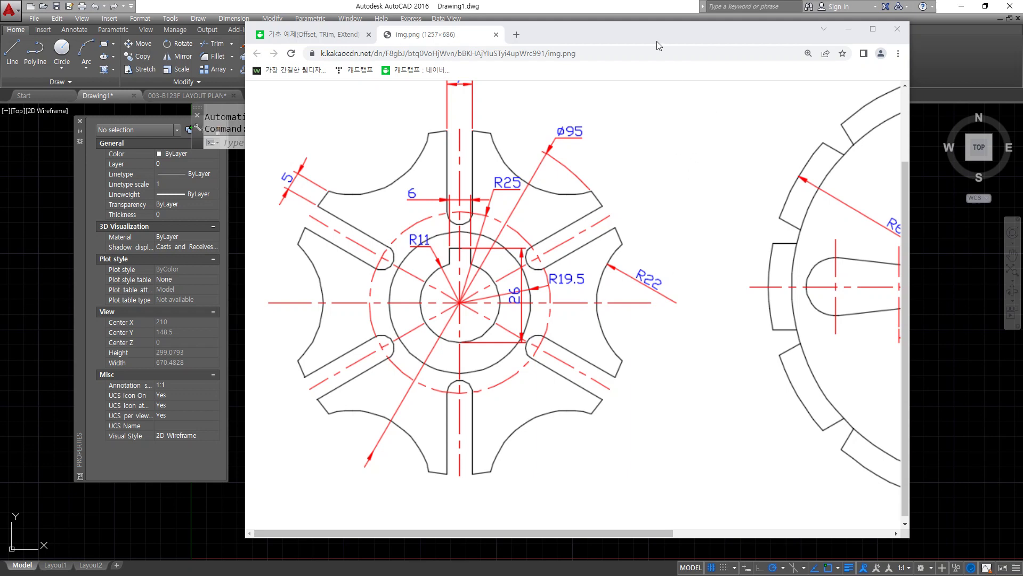
Step: Move the browser window with the reference drawing off the AutoCAD screen and close the Properties palette
{"action": "left_click_drag", "start_coordinate": [659, 41], "coordinate": [0, 199]}
{"action": "left_click", "coordinate": [635, 357]}
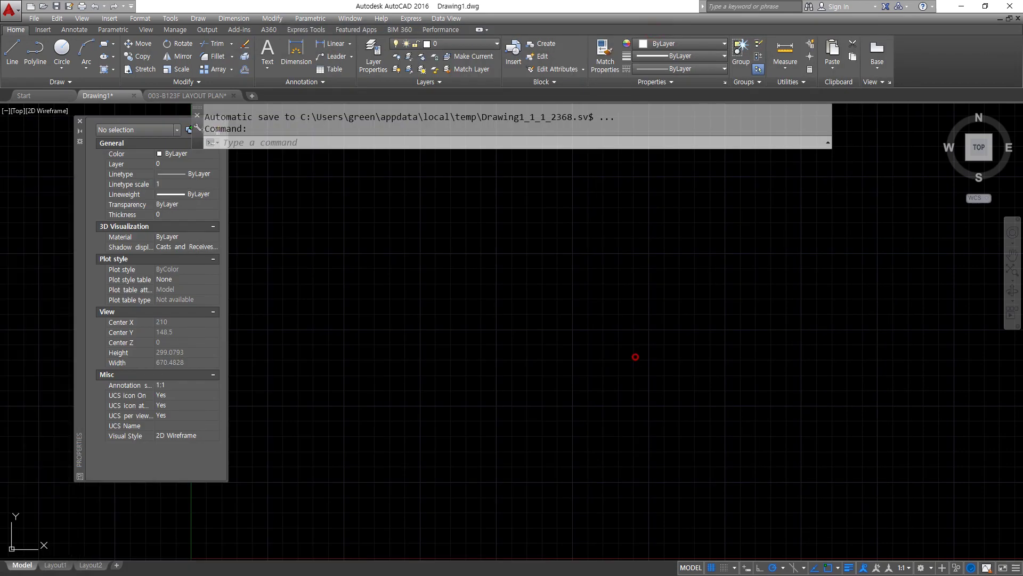
{"action": "left_click", "coordinate": [80, 121]}
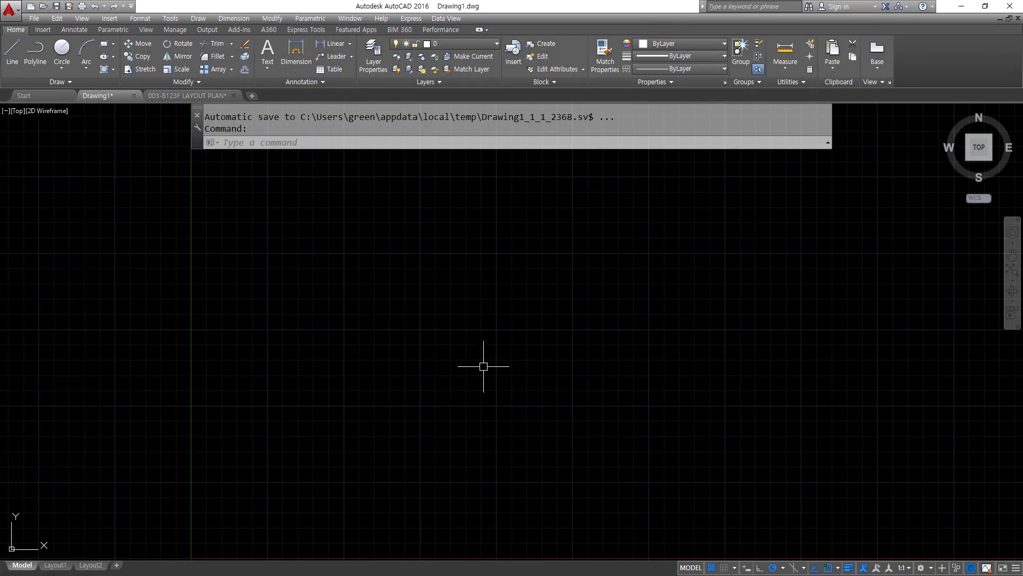
Step: Draw a long horizontal line across the empty drawing area as a centre line
{"action": "mouse_move", "coordinate": [404, 424]}
{"action": "middle_mouse_down"}
{"action": "mouse_move", "coordinate": [516, 352]}
{"action": "mouse_move", "coordinate": [375, 348]}
{"action": "middle_mouse_up"}
{"action": "type", "text": "l"}
{"action": "key", "text": "Return"}
{"action": "left_click", "coordinate": [208, 335]}
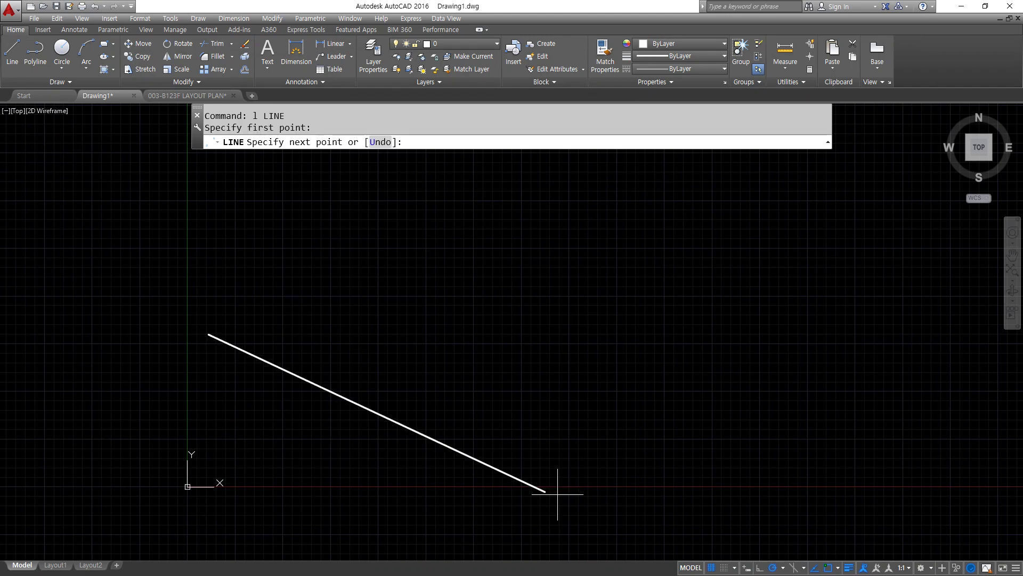
{"action": "left_click", "coordinate": [718, 334]}
{"action": "key", "text": "Escape"}
Step: Set the polar tracking increment to 30 degrees and draw a vertical line crossing the horizontal line near its middle
{"action": "left_click", "coordinate": [783, 568]}
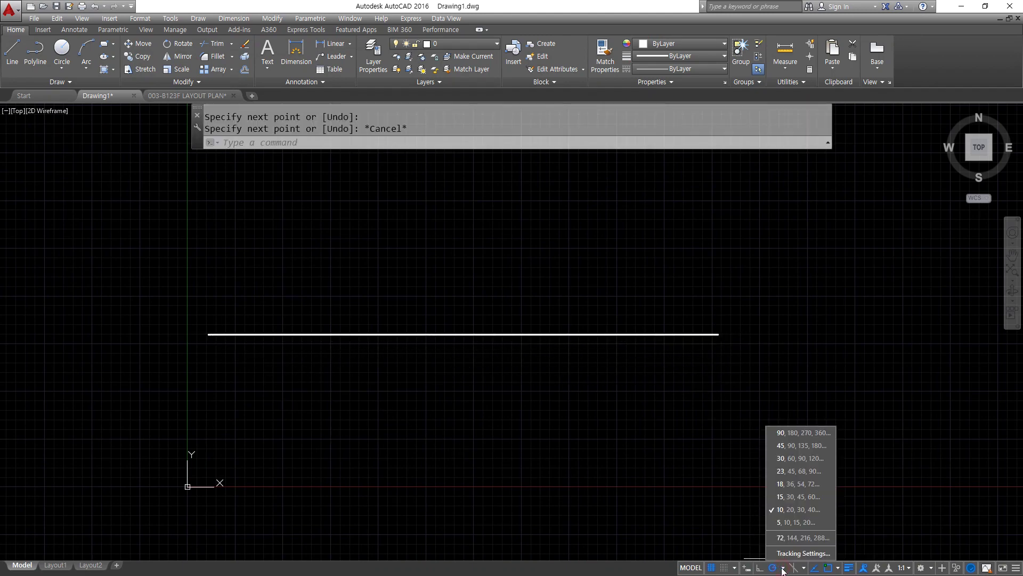
{"action": "left_click", "coordinate": [797, 458]}
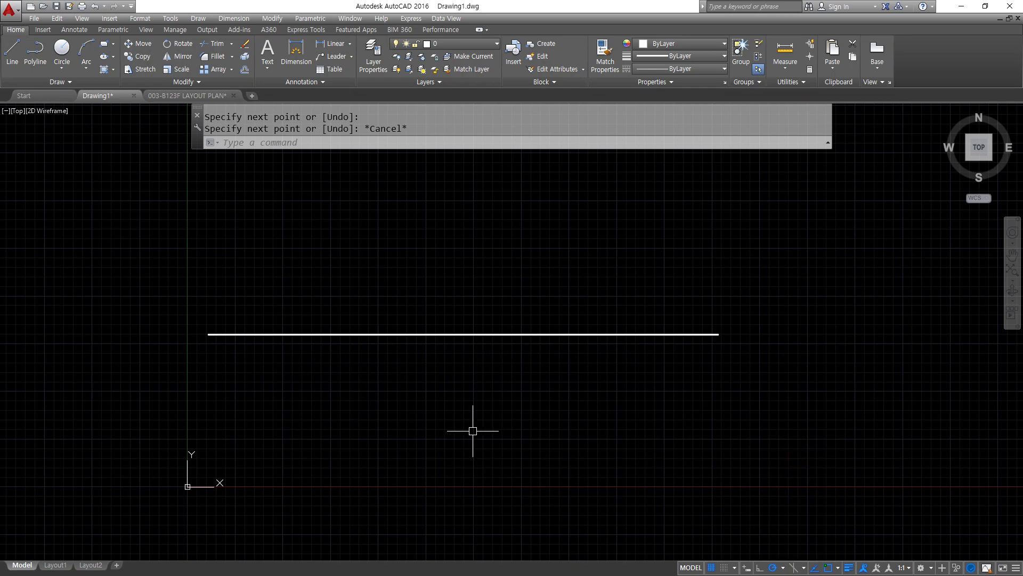
{"action": "type", "text": "l"}
{"action": "key", "text": "Return"}
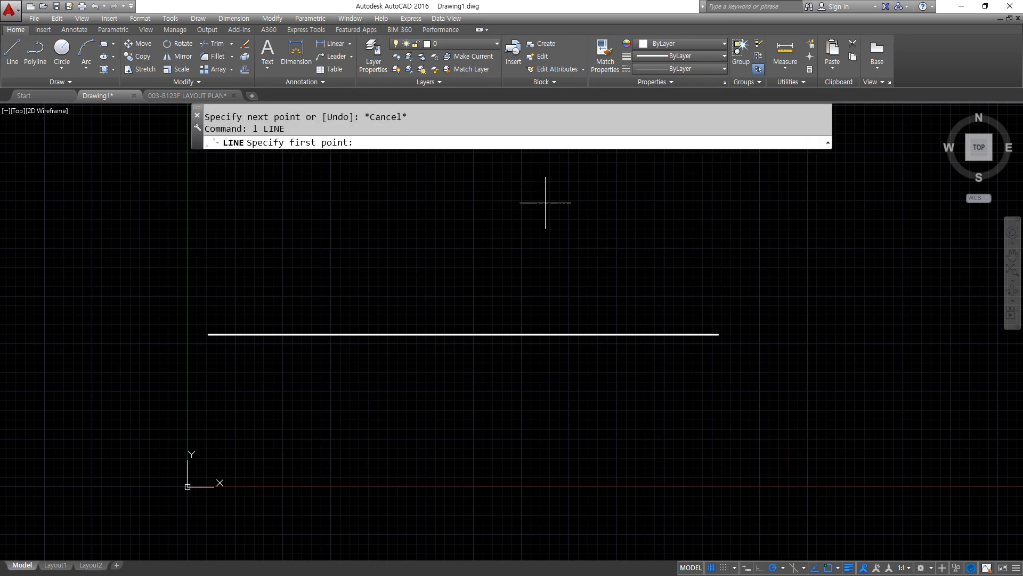
{"action": "scroll", "coordinate": [421, 177], "scroll_direction": "down", "scroll_amount": 2}
{"action": "left_click", "coordinate": [430, 169]}
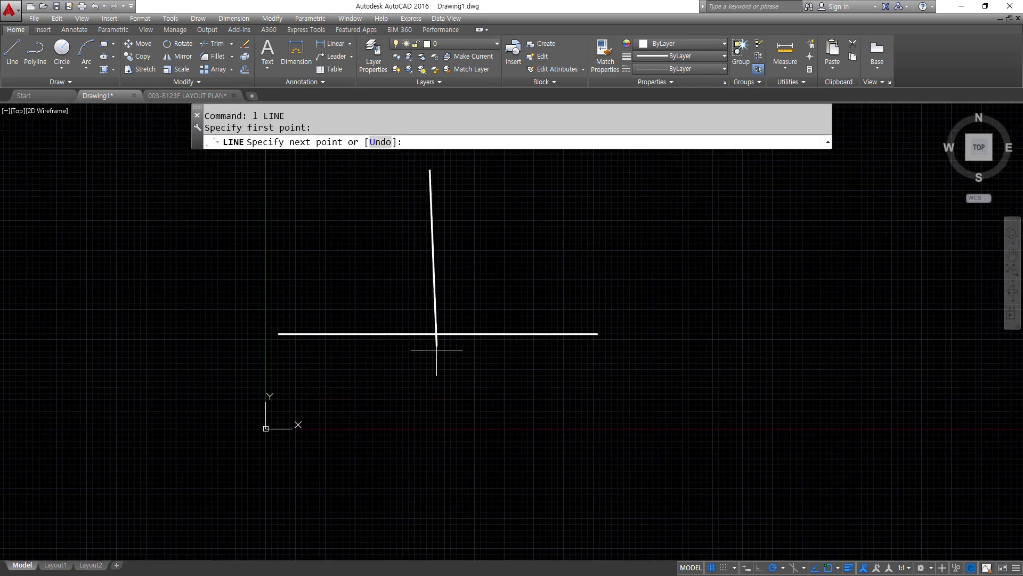
{"action": "left_click", "coordinate": [429, 500]}
{"action": "key", "text": "Escape"}
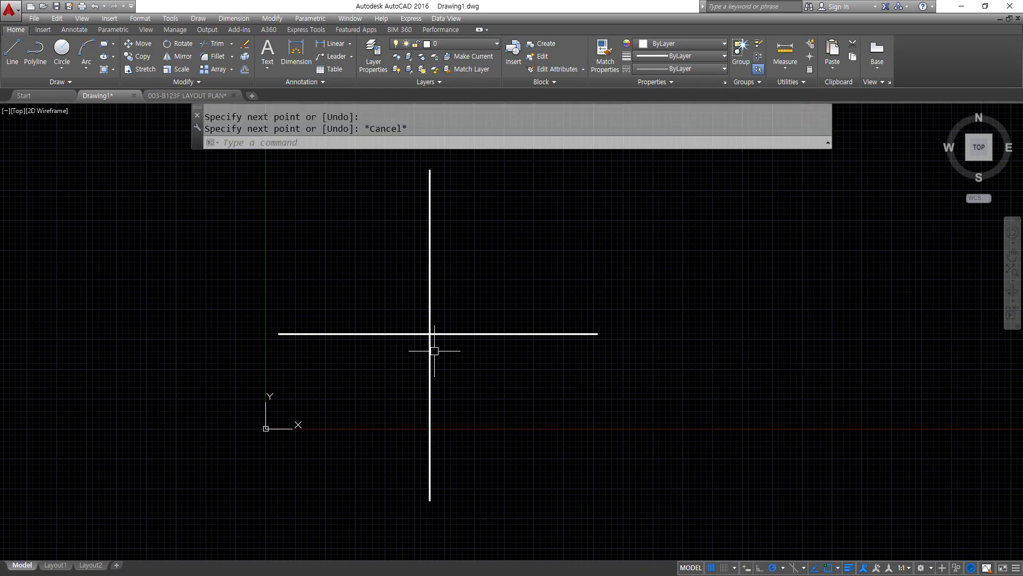
Step: Draw two inclined lines from the intersection of the centre lines, one at 30° and one at 150°
{"action": "key", "text": "Return"}
{"action": "left_click", "coordinate": [430, 333]}
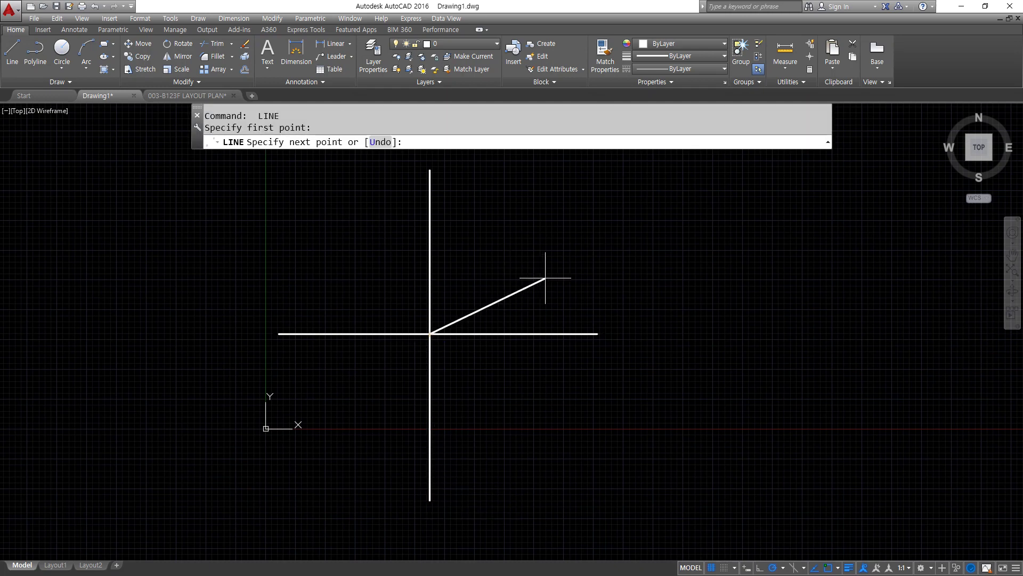
{"action": "left_click", "coordinate": [582, 246]}
{"action": "key", "text": "Escape"}
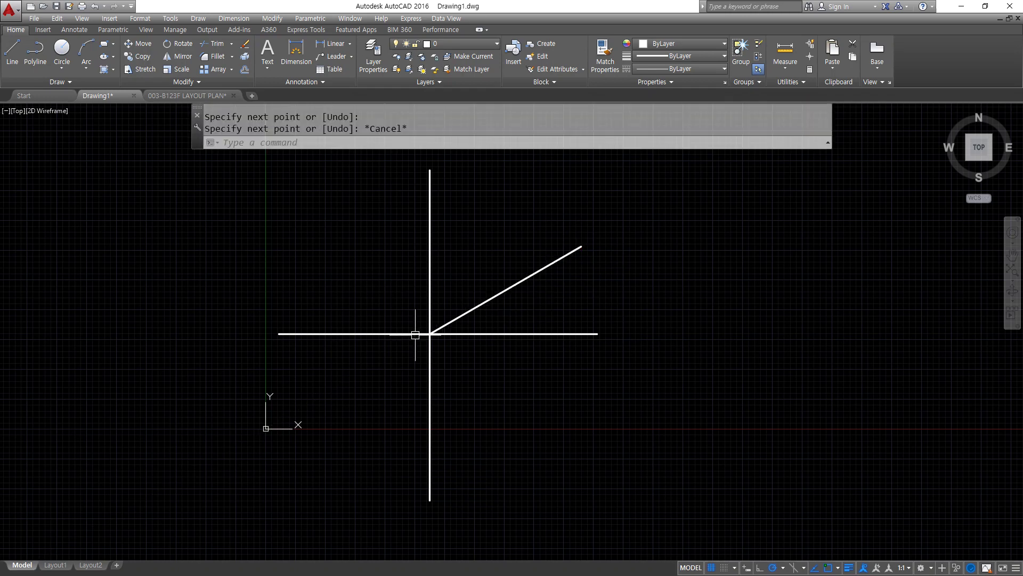
{"action": "key", "text": "Return"}
{"action": "left_click", "coordinate": [429, 334]}
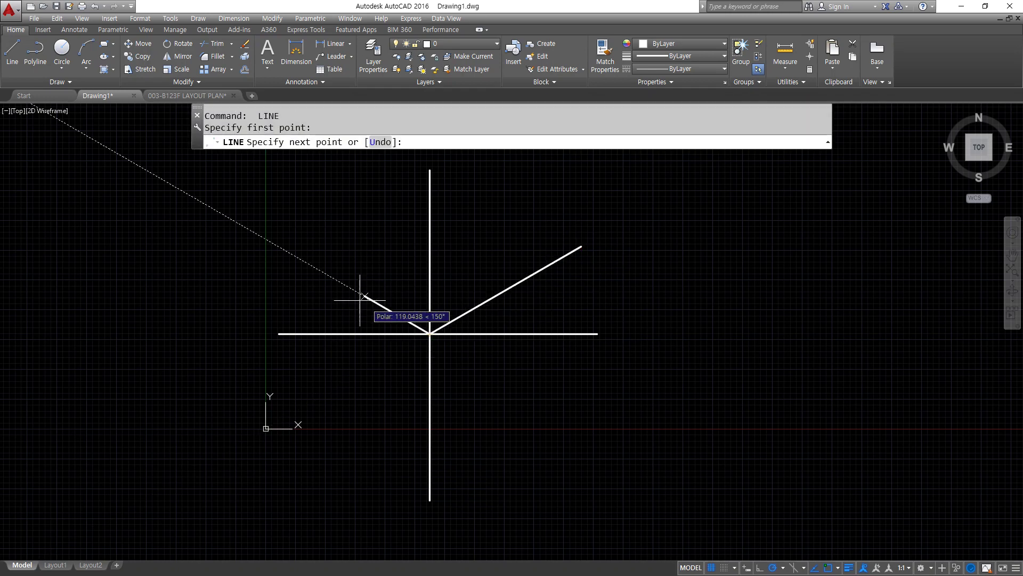
{"action": "left_click", "coordinate": [301, 259]}
{"action": "key", "text": "Return"}
Step: Draw a circle of diameter 95 centred on the intersection of the lines
{"action": "type", "text": "c"}
{"action": "key", "text": "Return"}
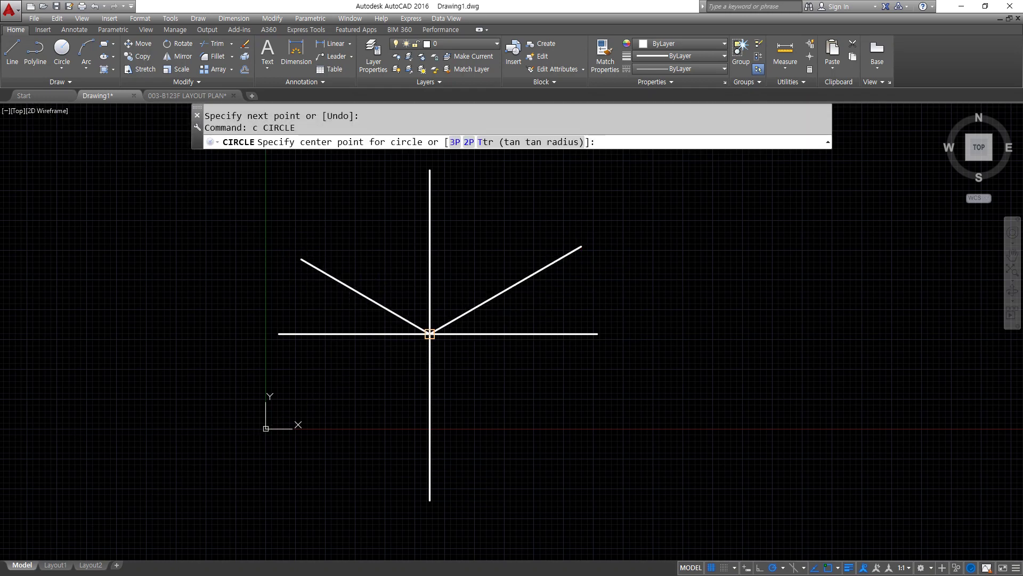
{"action": "left_click", "coordinate": [430, 334]}
{"action": "type", "text": "d"}
{"action": "key", "text": "Return"}
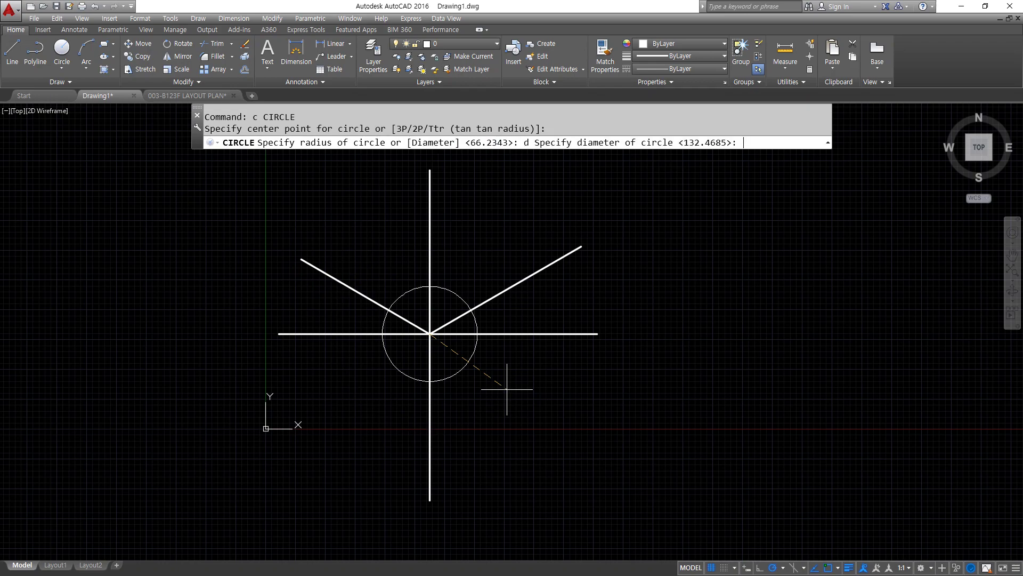
{"action": "type", "text": "95"}
{"action": "key", "text": "Return"}
Step: Change the linetype of the four lines through the circle's centre to CENTER
{"action": "scroll", "coordinate": [498, 320], "scroll_direction": "up", "scroll_amount": 4}
{"action": "scroll", "coordinate": [448, 343], "scroll_direction": "up", "scroll_amount": 2}
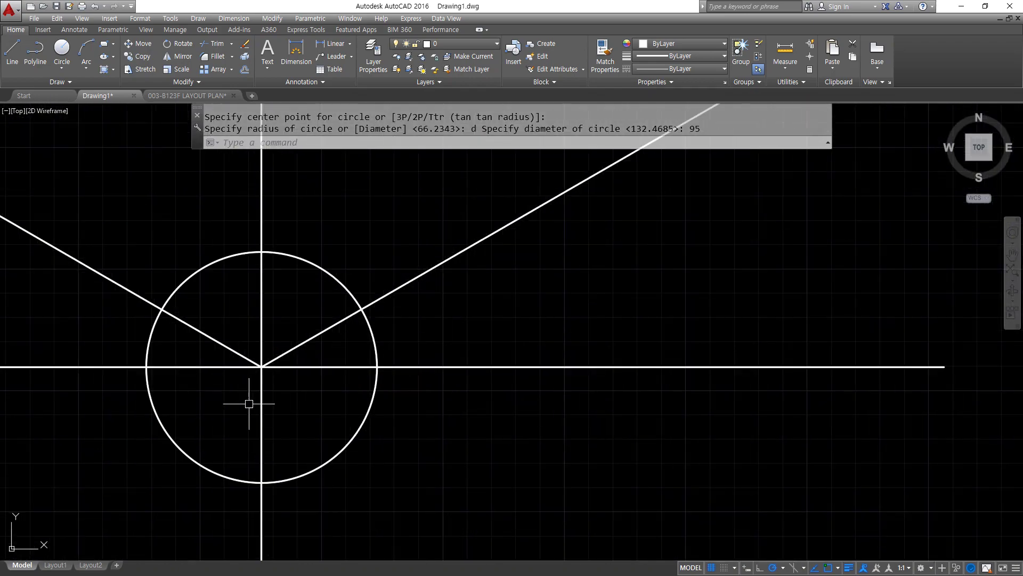
{"action": "left_click", "coordinate": [283, 411]}
{"action": "left_click", "coordinate": [210, 333]}
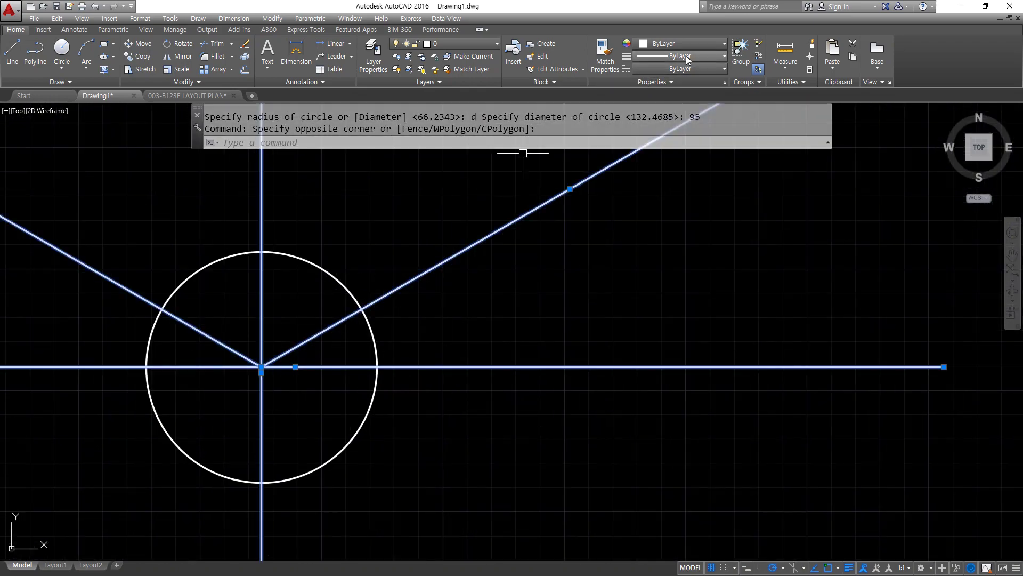
{"action": "left_click", "coordinate": [688, 75]}
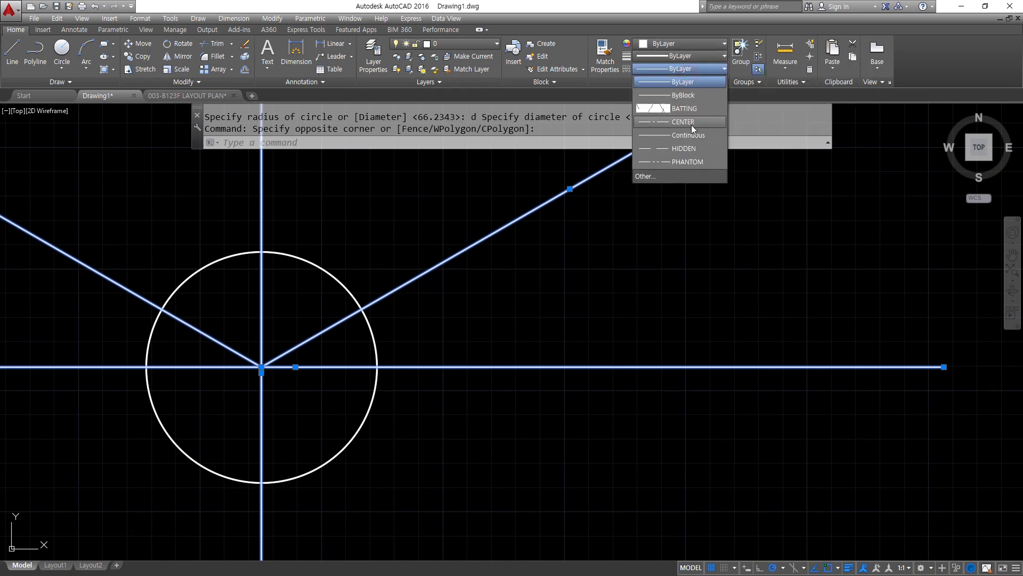
{"action": "left_click", "coordinate": [691, 126]}
{"action": "key", "text": "Escape"}
{"action": "key", "text": "Escape"}
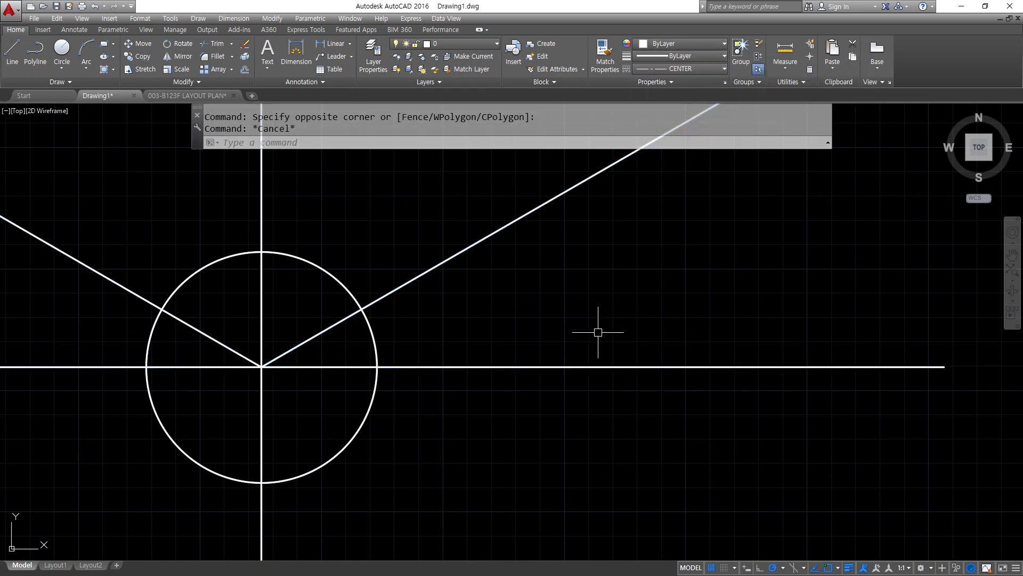
Step: Set the global linetype scale factor to 0.3
{"action": "type", "text": "lts"}
{"action": "key", "text": "Return"}
{"action": "type", "text": "0."}
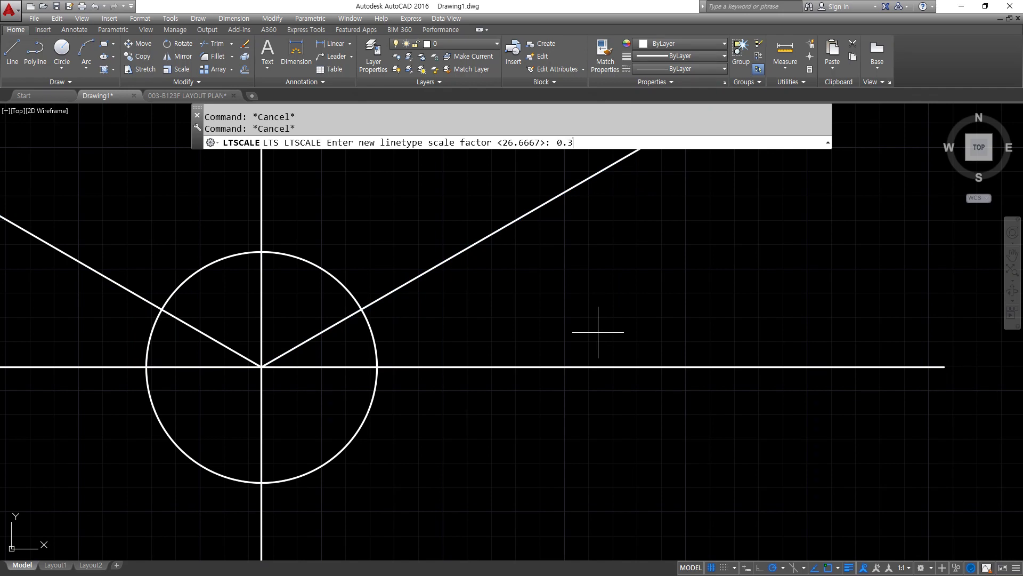
{"action": "type", "text": "3"}
{"action": "key", "text": "Return"}
Step: Change the colour of the four centre lines through the circle's centre to Red
{"action": "middle_click_drag", "start_coordinate": [273, 398], "coordinate": [383, 365]}
{"action": "left_click", "coordinate": [429, 362]}
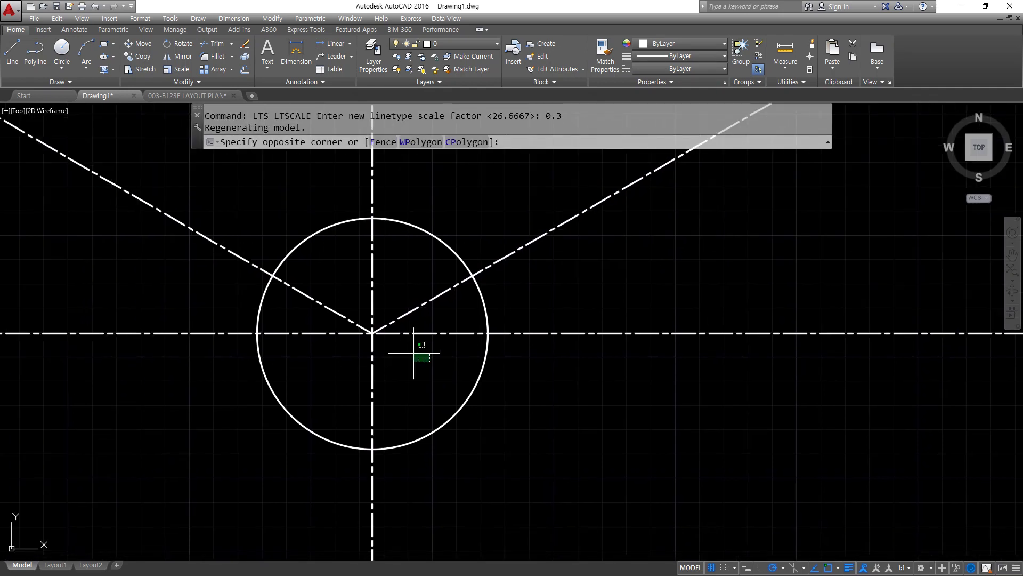
{"action": "left_click", "coordinate": [347, 302]}
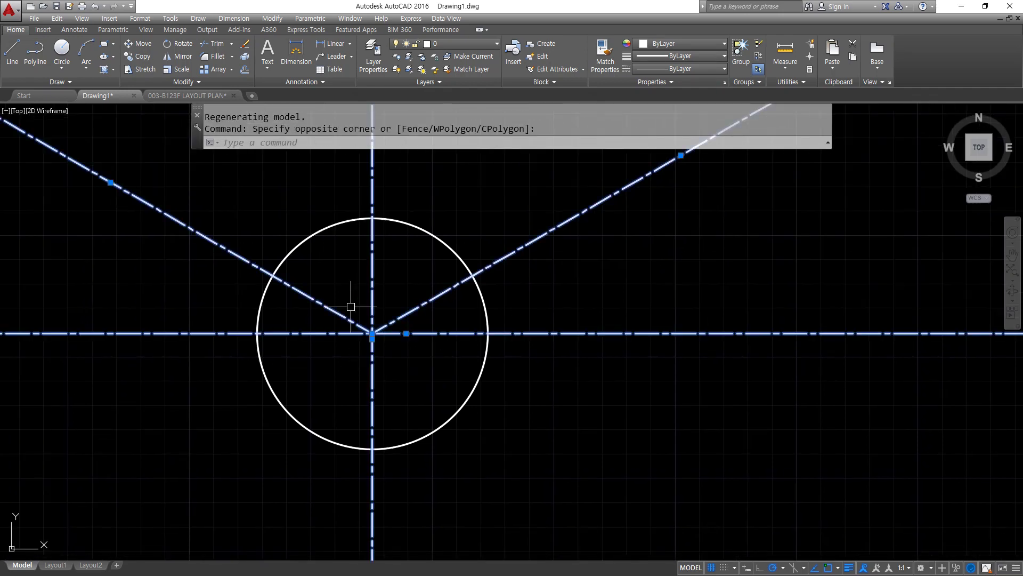
{"action": "left_click", "coordinate": [678, 51]}
{"action": "left_click", "coordinate": [645, 154]}
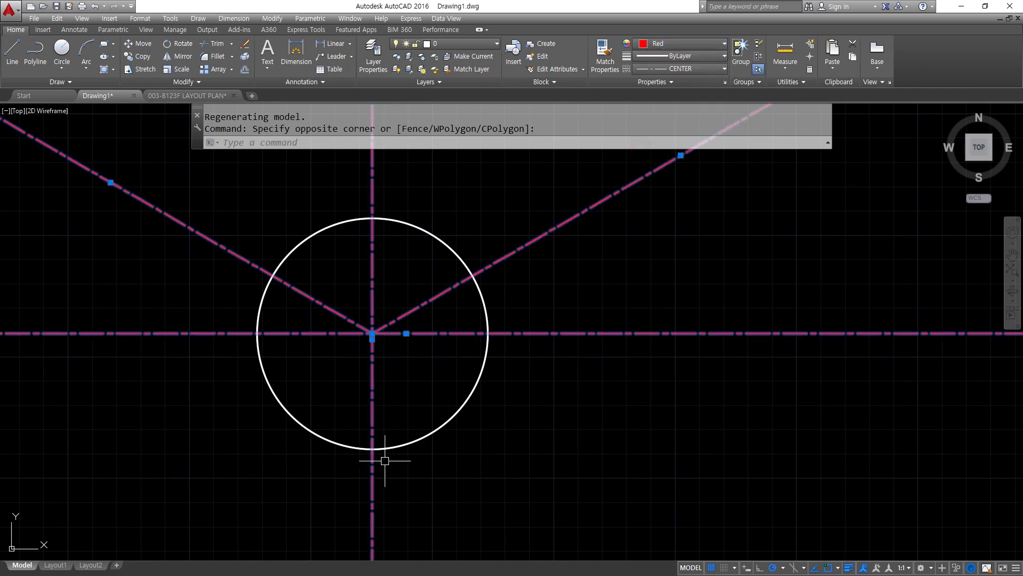
{"action": "key", "text": "Escape"}
{"action": "key", "text": "Escape"}
Step: Extend the two inclined centre lines through the centre to the lower side of the circle
{"action": "type", "text": "ex"}
{"action": "key", "text": "Return"}
{"action": "key", "text": "Return"}
{"action": "left_click", "coordinate": [400, 317]}
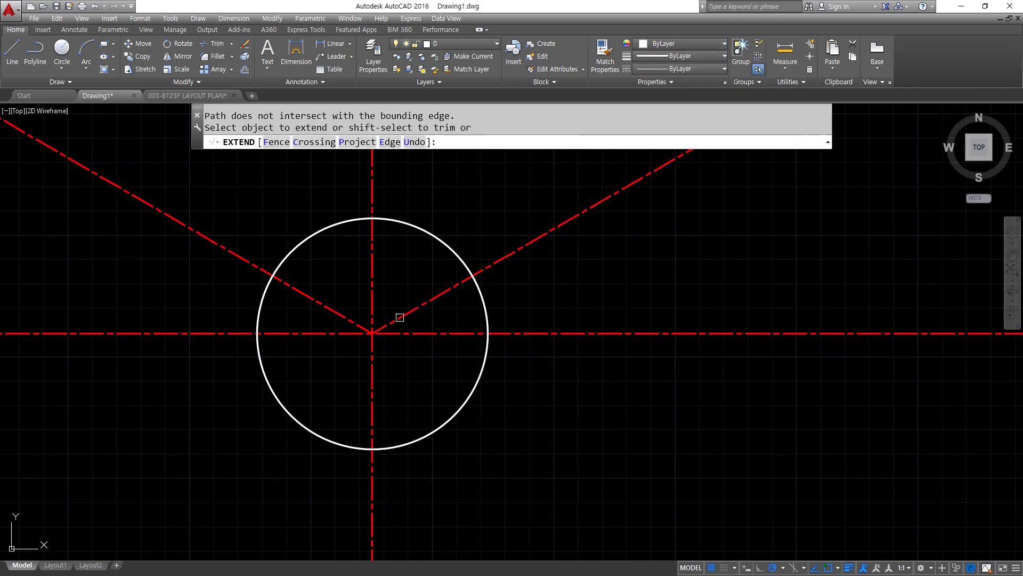
{"action": "left_click", "coordinate": [399, 317]}
{"action": "left_click", "coordinate": [355, 322]}
{"action": "key", "text": "Return"}
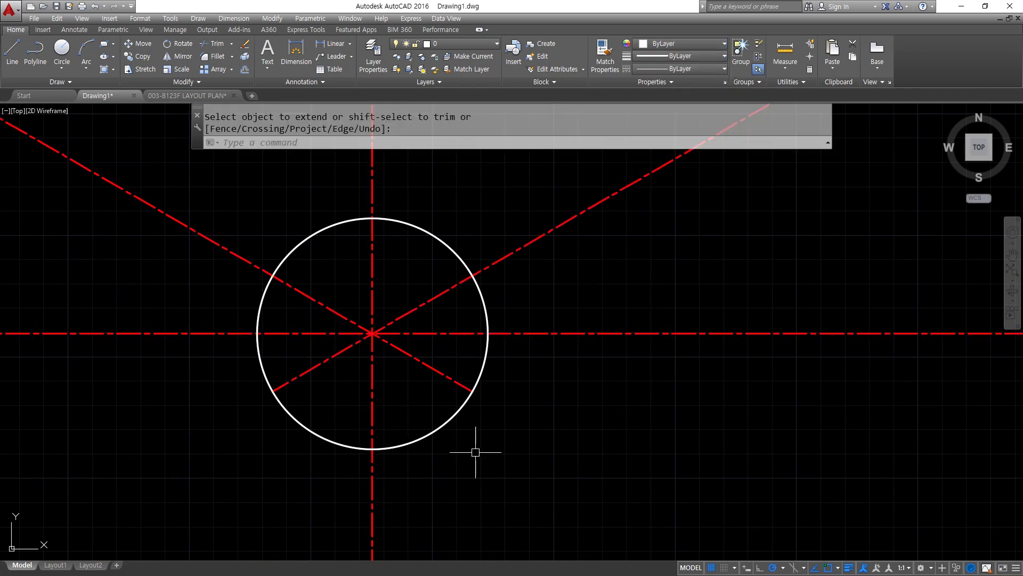
Step: Offset the Ø95 circle outward by 5
{"action": "type", "text": "o"}
{"action": "key", "text": "Return"}
{"action": "type", "text": "5"}
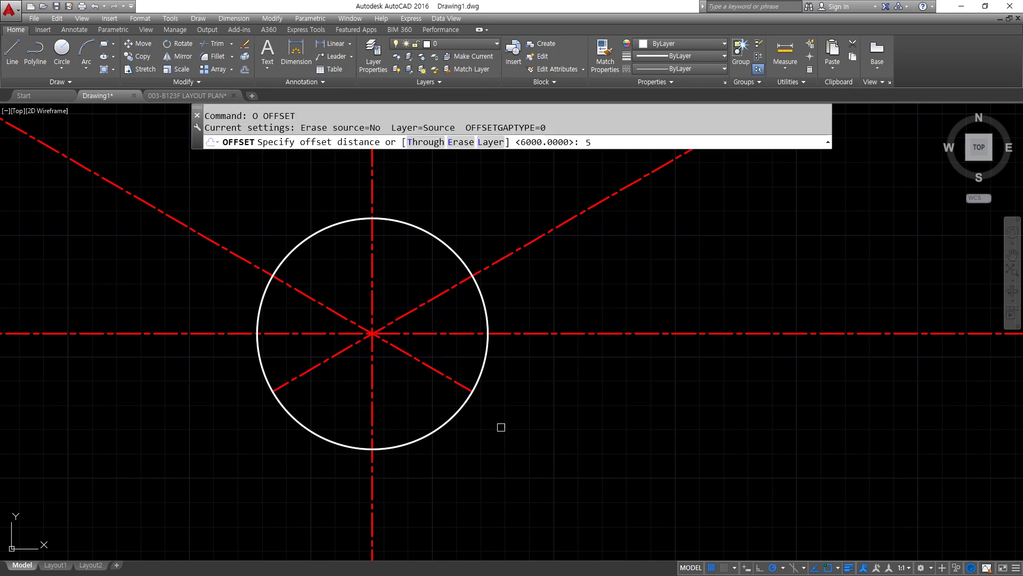
{"action": "key", "text": "Return"}
{"action": "left_click", "coordinate": [485, 359]}
{"action": "left_click", "coordinate": [600, 404]}
{"action": "key", "text": "Return"}
Step: Trim all centre line portions that lie outside the outer offset circle
{"action": "type", "text": "tr"}
{"action": "key", "text": "Return"}
{"action": "key", "text": "Return"}
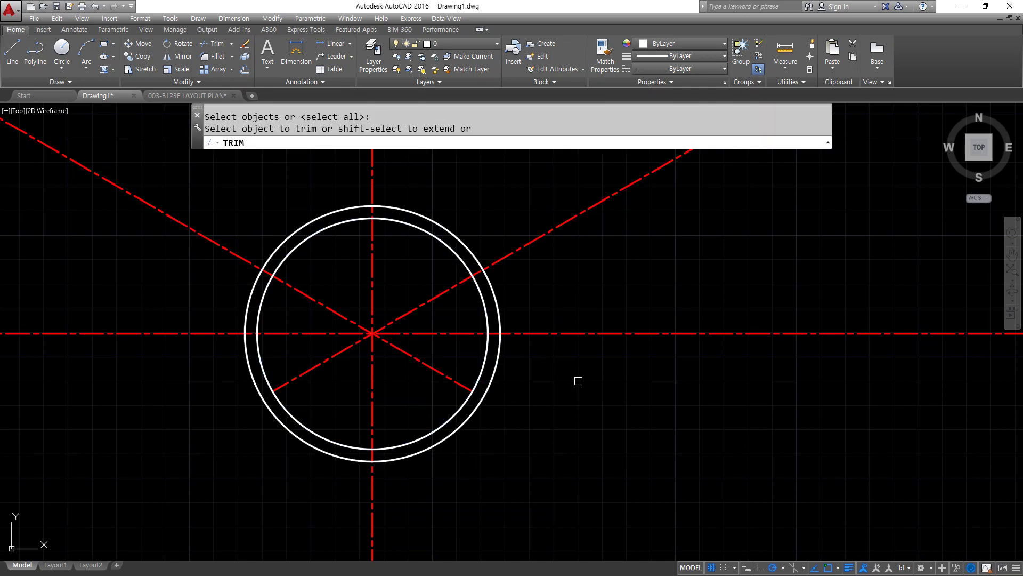
{"action": "left_click", "coordinate": [578, 381]}
{"action": "left_click", "coordinate": [550, 211]}
{"action": "left_click", "coordinate": [378, 180]}
{"action": "left_click", "coordinate": [364, 180]}
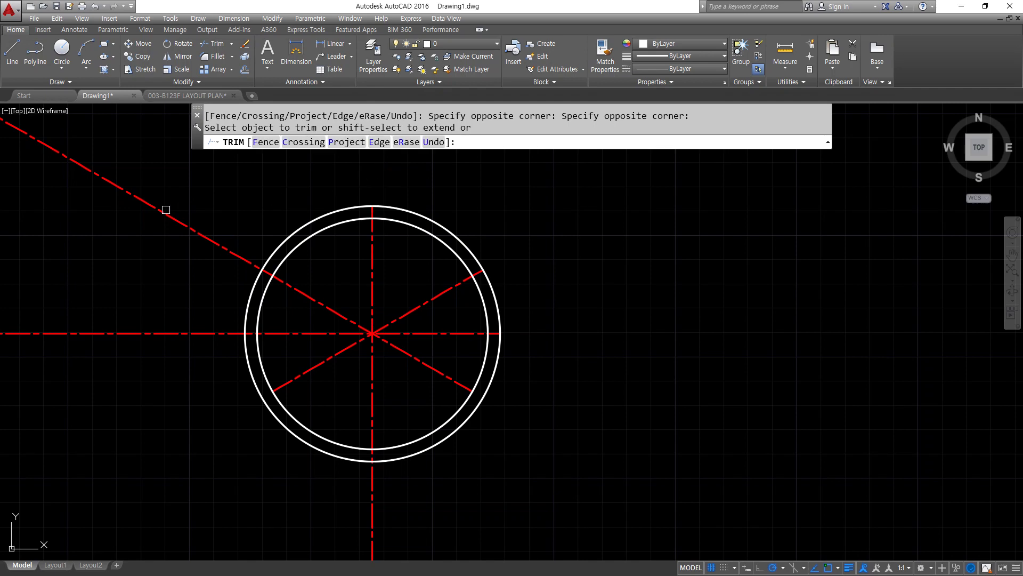
{"action": "left_click", "coordinate": [189, 186]}
{"action": "left_click", "coordinate": [136, 353]}
{"action": "left_click", "coordinate": [401, 504]}
{"action": "left_click", "coordinate": [336, 494]}
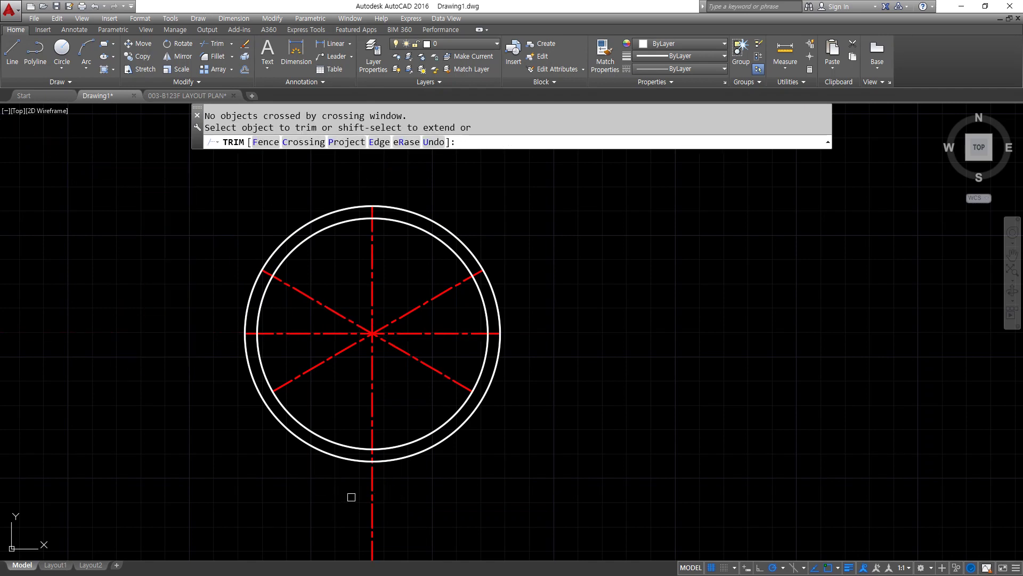
{"action": "key", "text": "Return"}
Step: Extend the lower ends of the two inclined centre lines to the outer circle
{"action": "type", "text": "ex"}
{"action": "key", "text": "Return"}
{"action": "key", "text": "Return"}
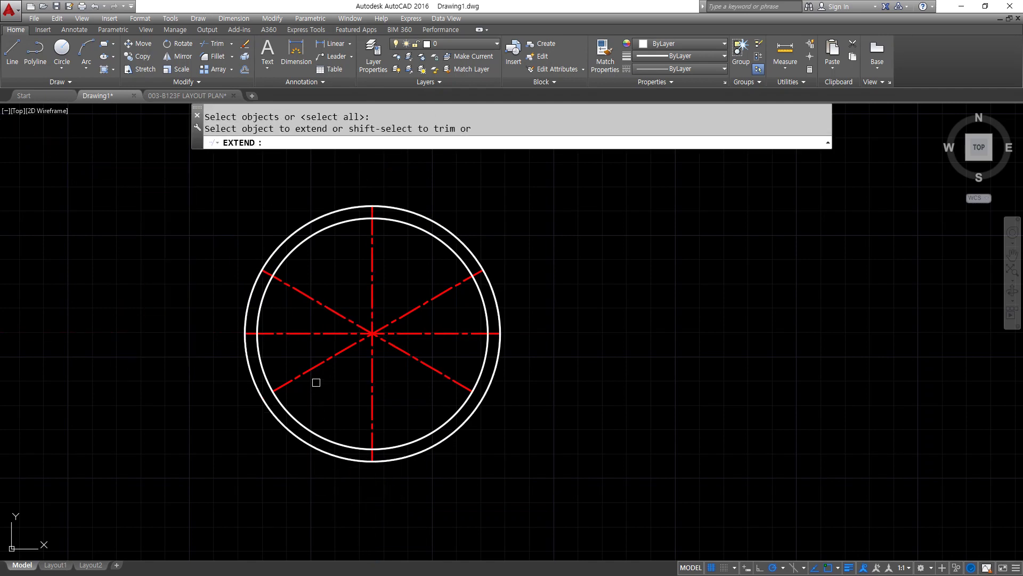
{"action": "left_click", "coordinate": [300, 377]}
{"action": "left_click", "coordinate": [435, 372]}
{"action": "key", "text": "Return"}
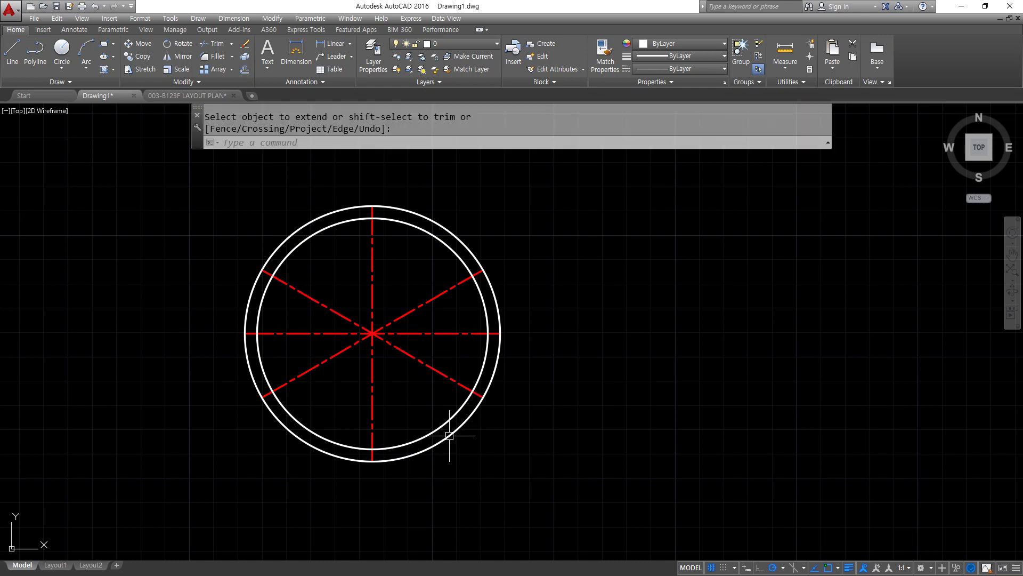
Step: Erase the outer offset circle
{"action": "left_click", "coordinate": [449, 435]}
{"action": "type", "text": "e"}
{"action": "key", "text": "Return"}
Step: Draw a circle of radius 11 centred on the intersection of the centre lines
{"action": "scroll", "coordinate": [368, 347], "scroll_direction": "up", "scroll_amount": 2}
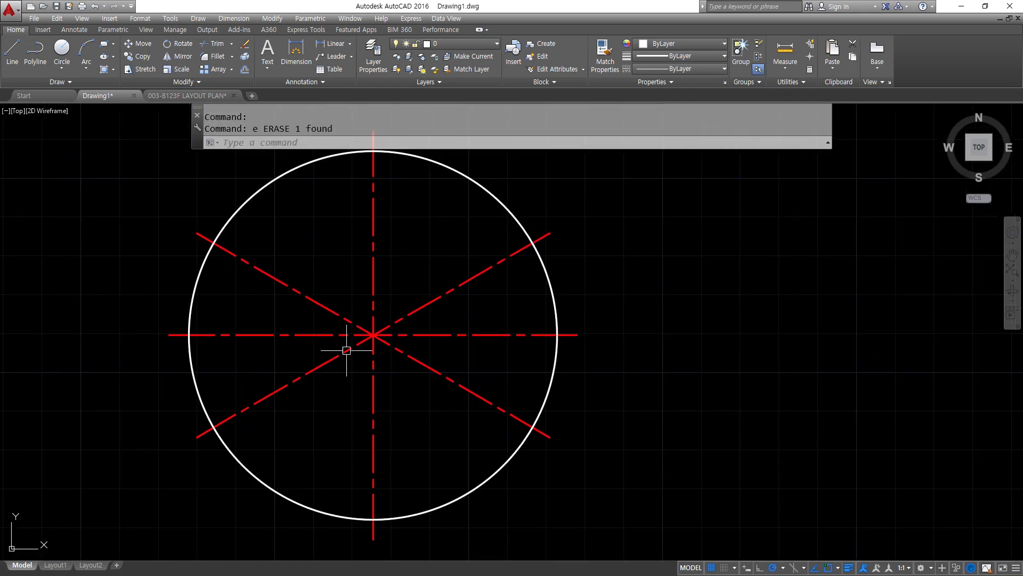
{"action": "scroll", "coordinate": [373, 334], "scroll_direction": "up", "scroll_amount": 2}
{"action": "type", "text": "c"}
{"action": "key", "text": "Return"}
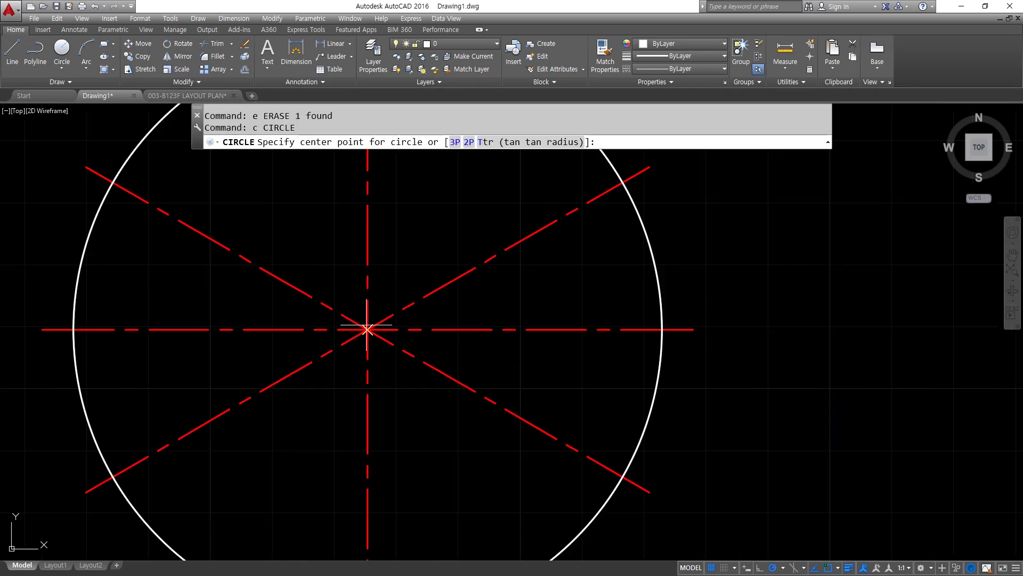
{"action": "left_click", "coordinate": [367, 329]}
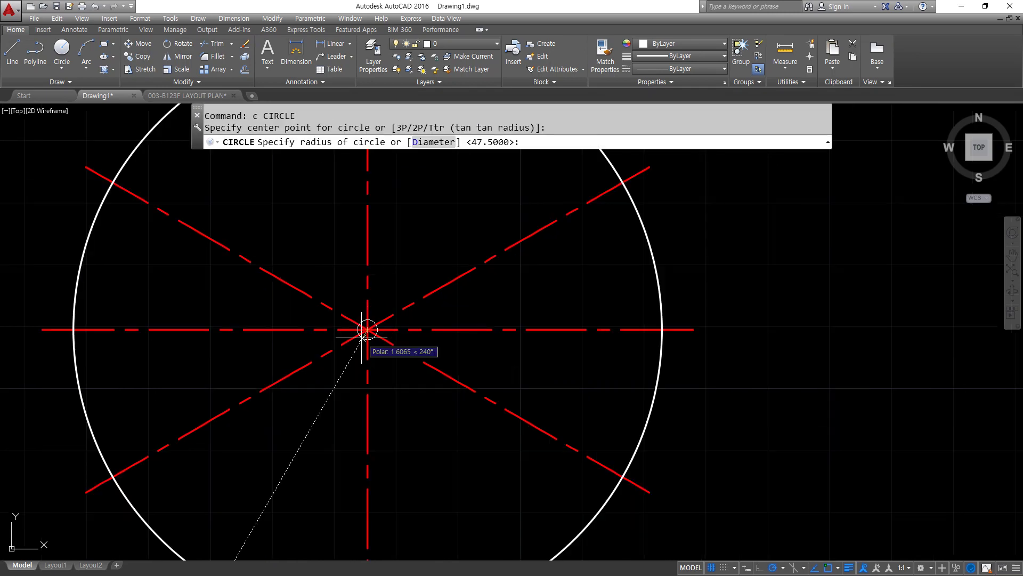
{"action": "type", "text": "1"}
{"action": "key", "text": "Return"}
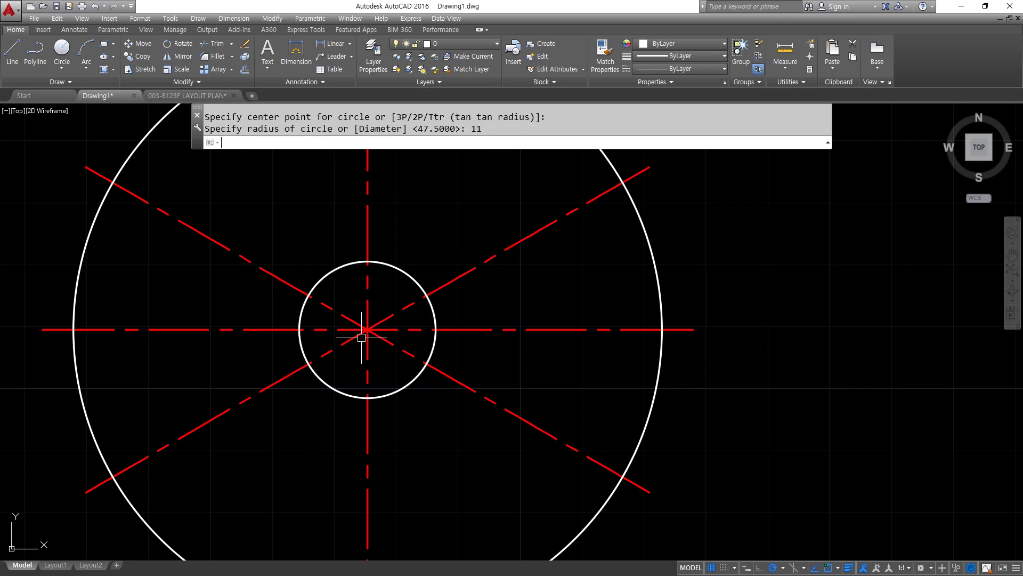
Step: Draw a short horizontal line through the bottom quadrant of the radius 11 circle, extending to both sides
{"action": "type", "text": "l"}
{"action": "key", "text": "Return"}
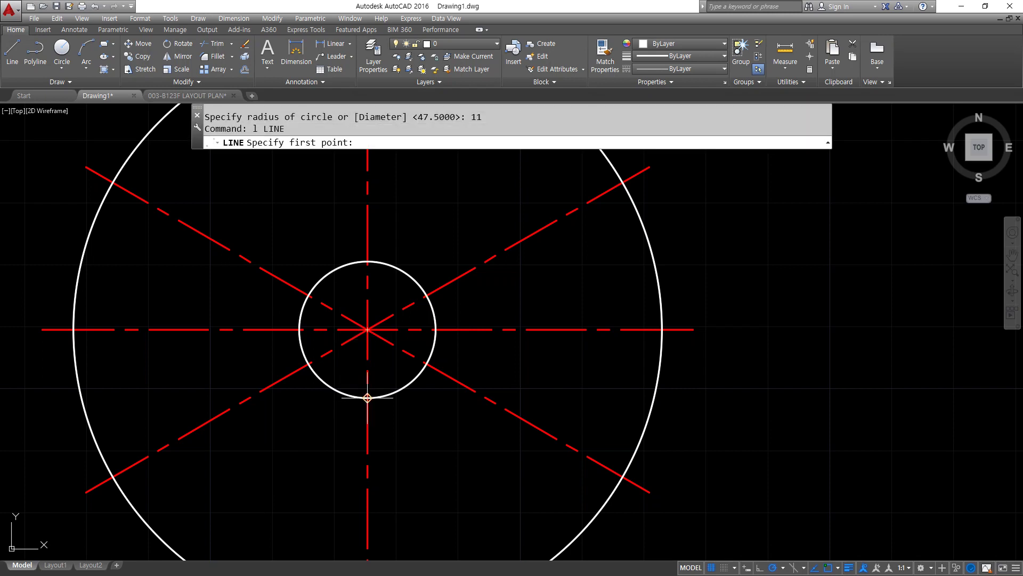
{"action": "left_click", "coordinate": [315, 398]}
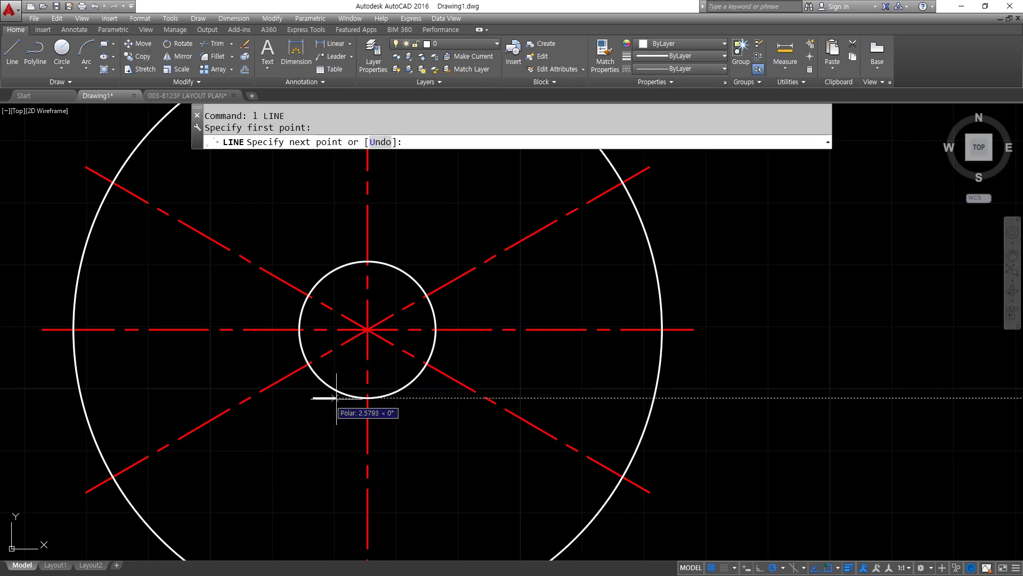
{"action": "left_click", "coordinate": [423, 398]}
{"action": "key", "text": "Escape"}
Step: Offset the short horizontal line upward by 26 to mark the keyway top
{"action": "type", "text": "o"}
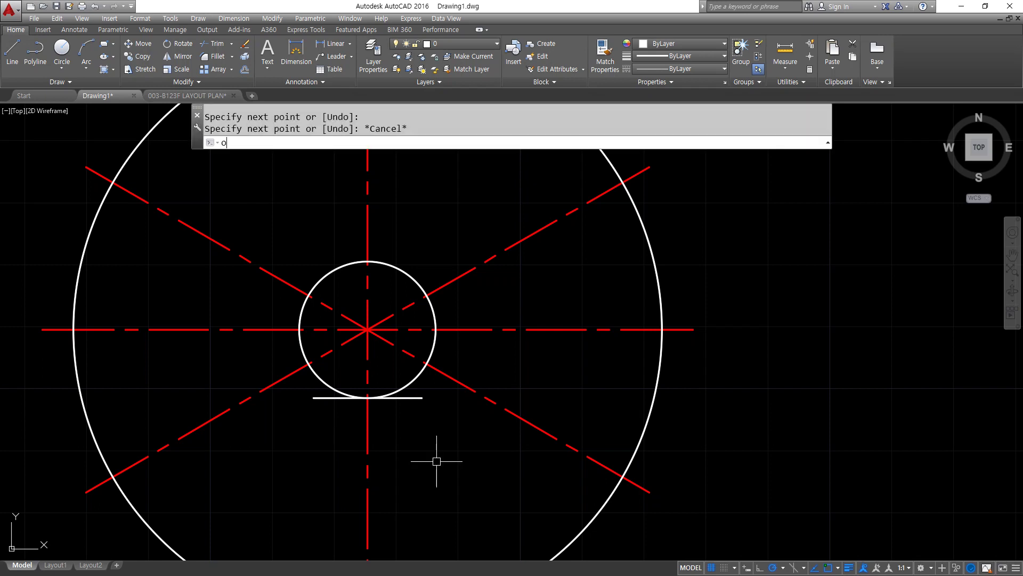
{"action": "key", "text": "Return"}
{"action": "type", "text": "26"}
{"action": "key", "text": "Return"}
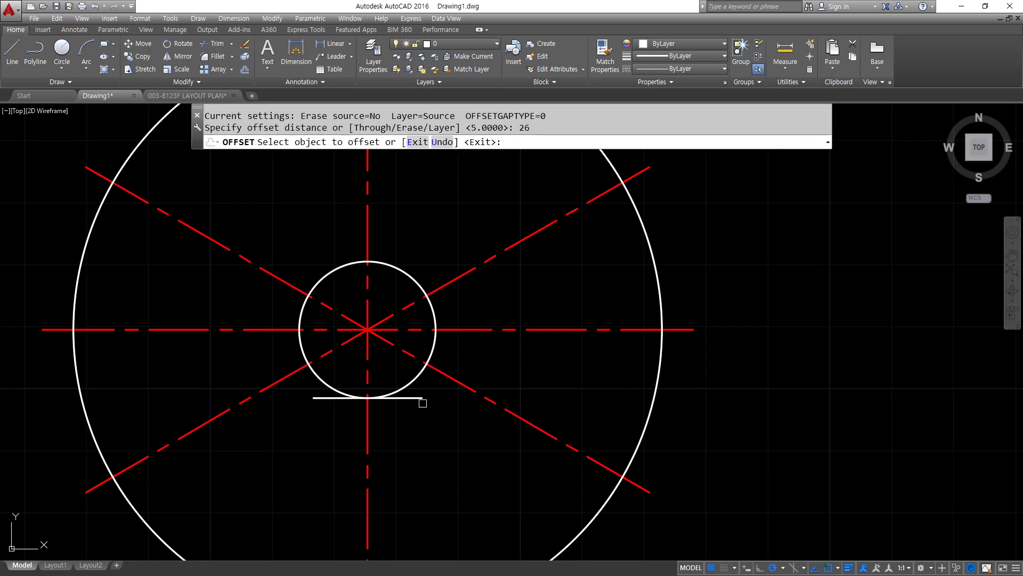
{"action": "left_click", "coordinate": [422, 398]}
{"action": "left_click", "coordinate": [455, 251]}
{"action": "key", "text": "Return"}
Step: Offset the vertical centre line by 3 to both sides for the keyway walls
{"action": "key", "text": "Return"}
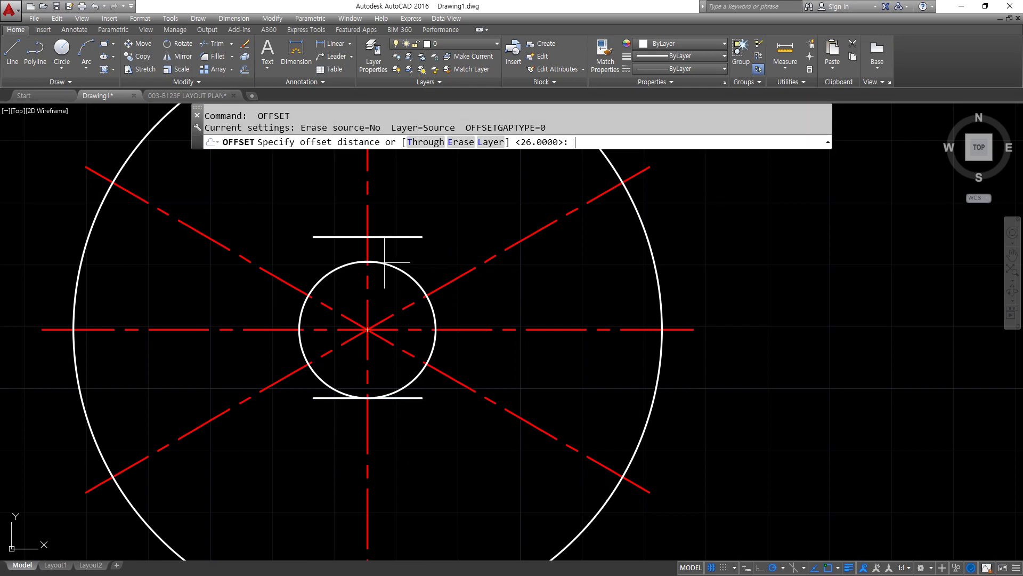
{"action": "type", "text": "3"}
{"action": "key", "text": "Return"}
{"action": "left_click", "coordinate": [368, 214]}
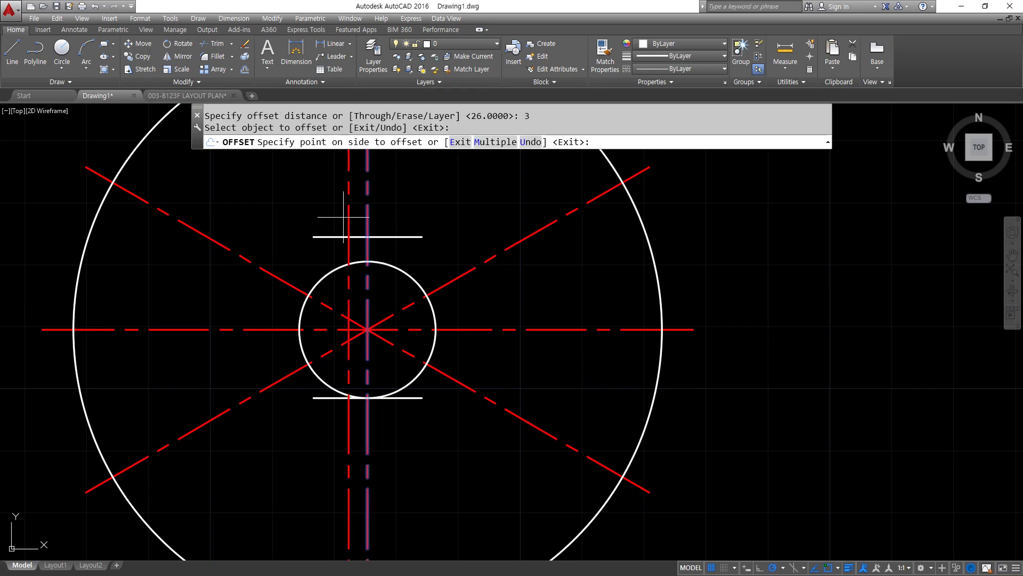
{"action": "left_click", "coordinate": [344, 216]}
{"action": "left_click", "coordinate": [367, 214]}
{"action": "left_click", "coordinate": [406, 215]}
{"action": "key", "text": "Return"}
Step: Match the two offset vertical lines to the properties of the upper white horizontal line
{"action": "scroll", "coordinate": [327, 242], "scroll_direction": "up", "scroll_amount": 2}
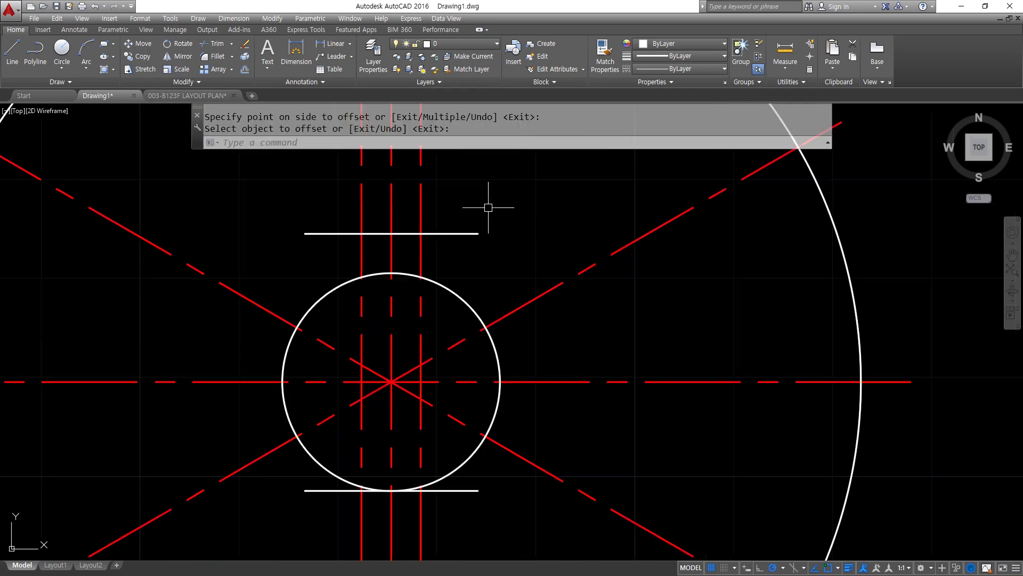
{"action": "left_click", "coordinate": [606, 59]}
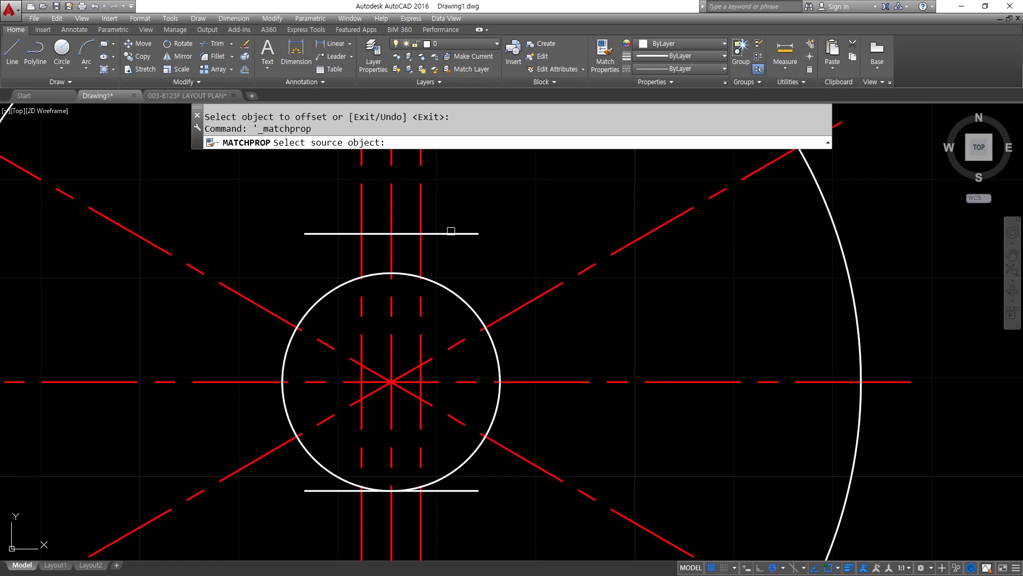
{"action": "left_click", "coordinate": [451, 232]}
{"action": "left_click", "coordinate": [422, 248]}
{"action": "left_click", "coordinate": [362, 247]}
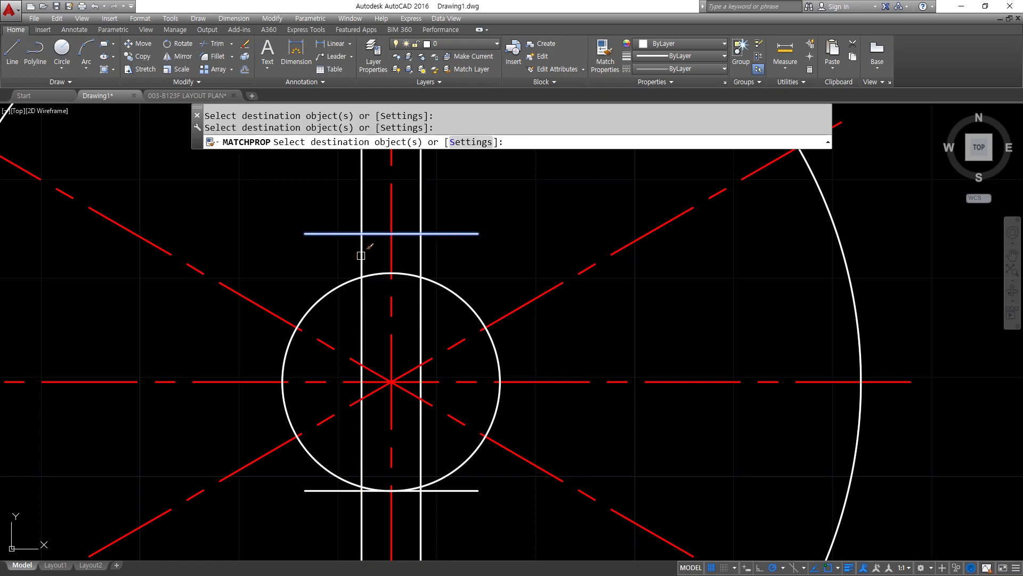
{"action": "key", "text": "Return"}
Step: Trim the two keyway wall lines inside the small circle and above the upper horizontal line
{"action": "type", "text": "tr"}
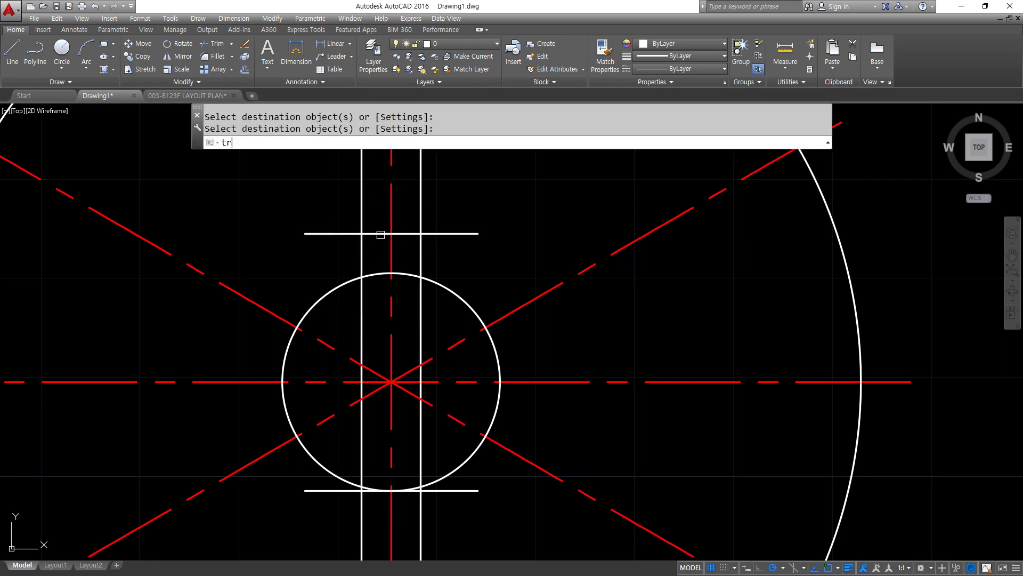
{"action": "key", "text": "Return"}
{"action": "left_click", "coordinate": [377, 233]}
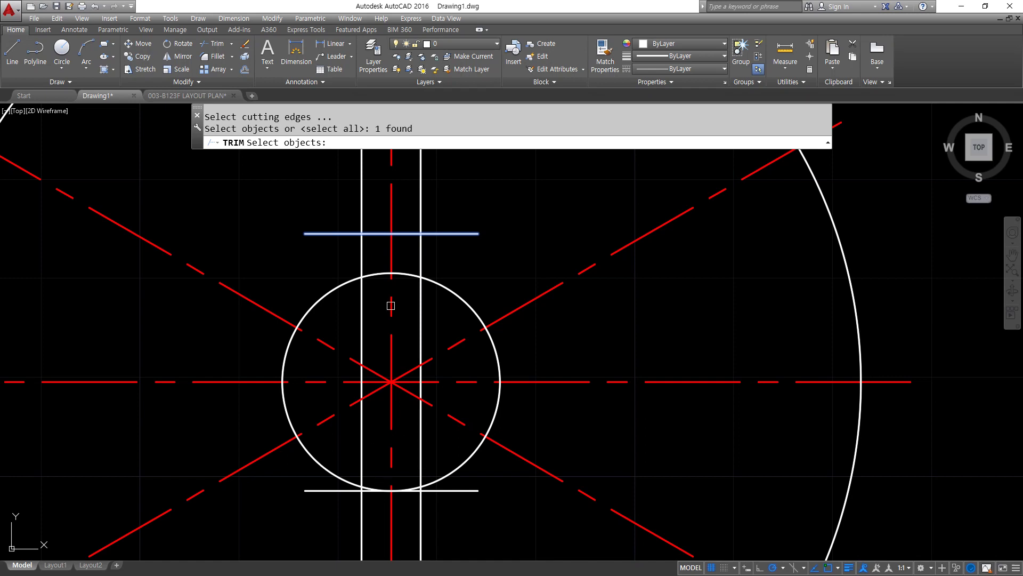
{"action": "left_click", "coordinate": [377, 274]}
{"action": "key", "text": "Return"}
{"action": "left_click", "coordinate": [358, 307]}
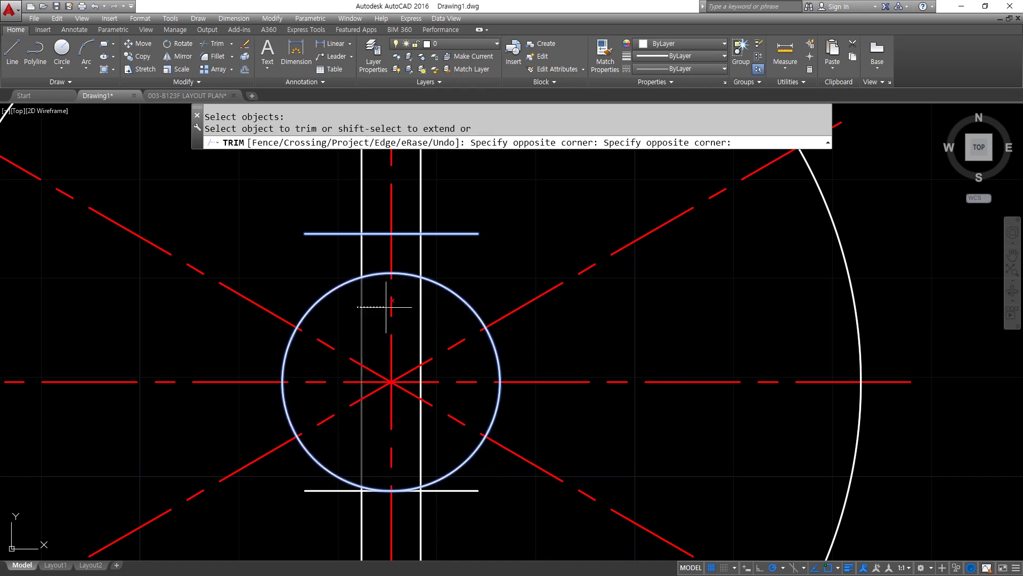
{"action": "left_click", "coordinate": [365, 307]}
{"action": "left_click", "coordinate": [416, 304]}
{"action": "left_click", "coordinate": [425, 309]}
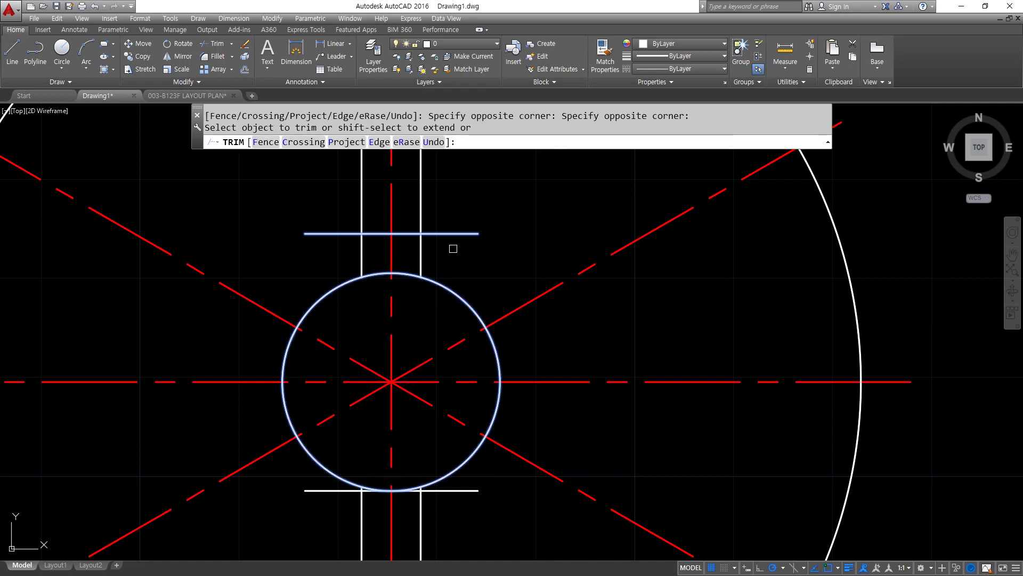
{"action": "left_click", "coordinate": [452, 234]}
{"action": "left_click", "coordinate": [425, 212]}
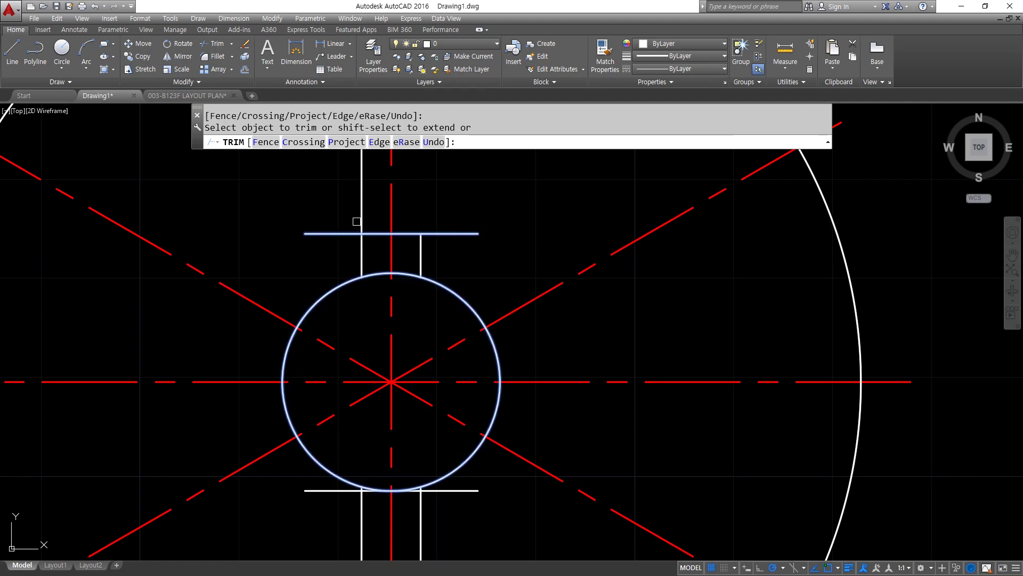
{"action": "left_click", "coordinate": [365, 214]}
{"action": "left_click", "coordinate": [353, 219]}
{"action": "key", "text": "Return"}
Step: Trim the overhanging ends of the keyway's top line and the small circle's arc between the keyway walls
{"action": "type", "text": "tr"}
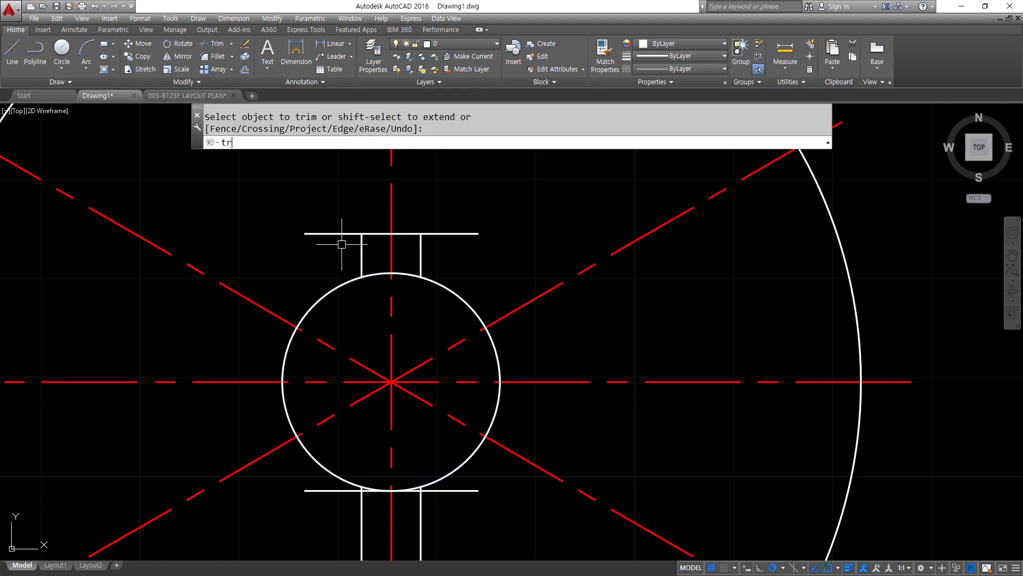
{"action": "key", "text": "Return"}
{"action": "key", "text": "Return"}
{"action": "left_click", "coordinate": [340, 234]}
{"action": "left_click", "coordinate": [447, 231]}
{"action": "left_click", "coordinate": [406, 272]}
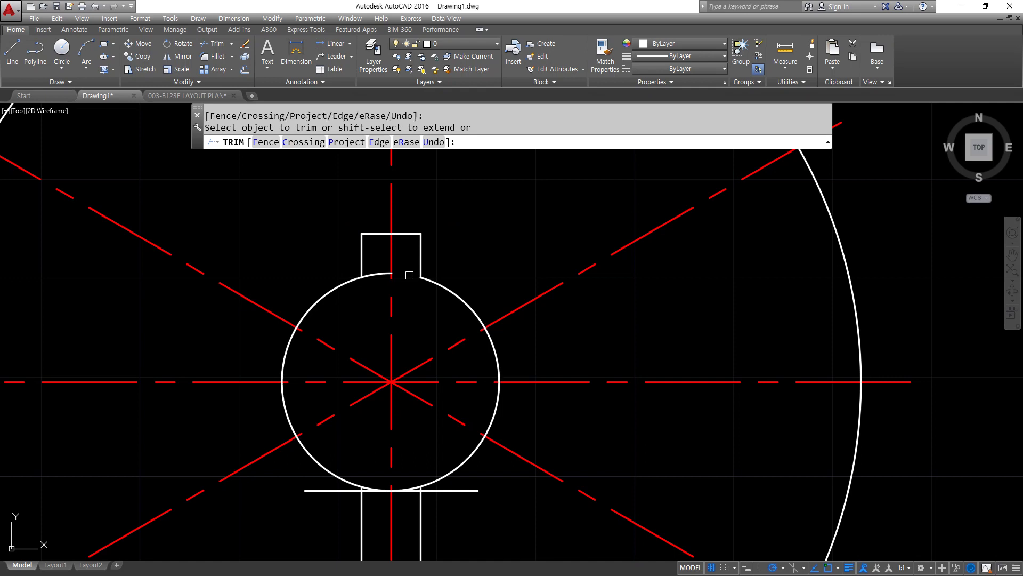
{"action": "key", "text": "Return"}
Step: Erase the horizontal line below the small circle and the two leftover vertical lines beneath it
{"action": "middle_click_drag", "start_coordinate": [414, 493], "coordinate": [393, 351]}
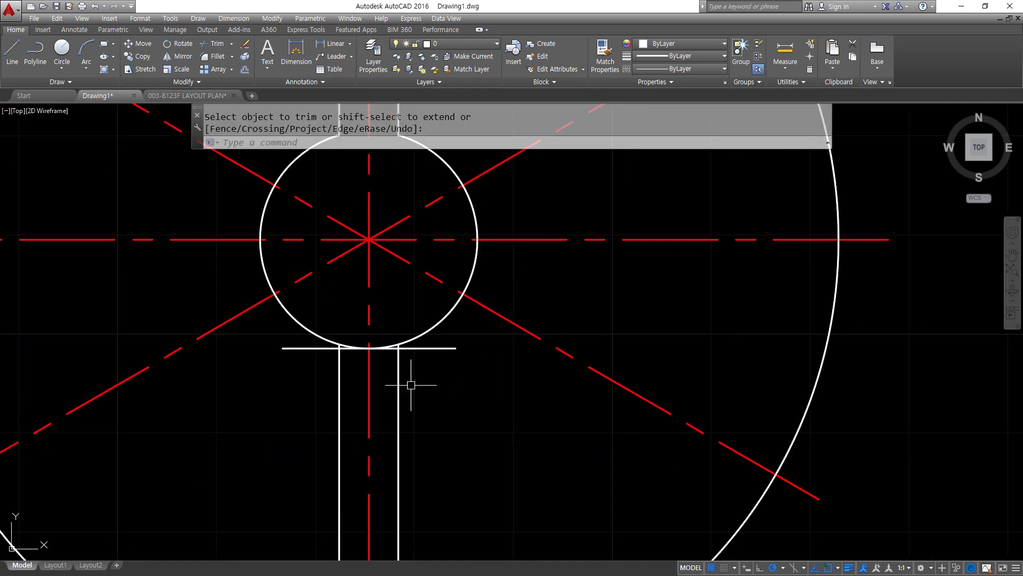
{"action": "left_click", "coordinate": [429, 344]}
{"action": "left_click", "coordinate": [420, 379]}
{"action": "left_click", "coordinate": [393, 406]}
{"action": "left_click", "coordinate": [399, 414]}
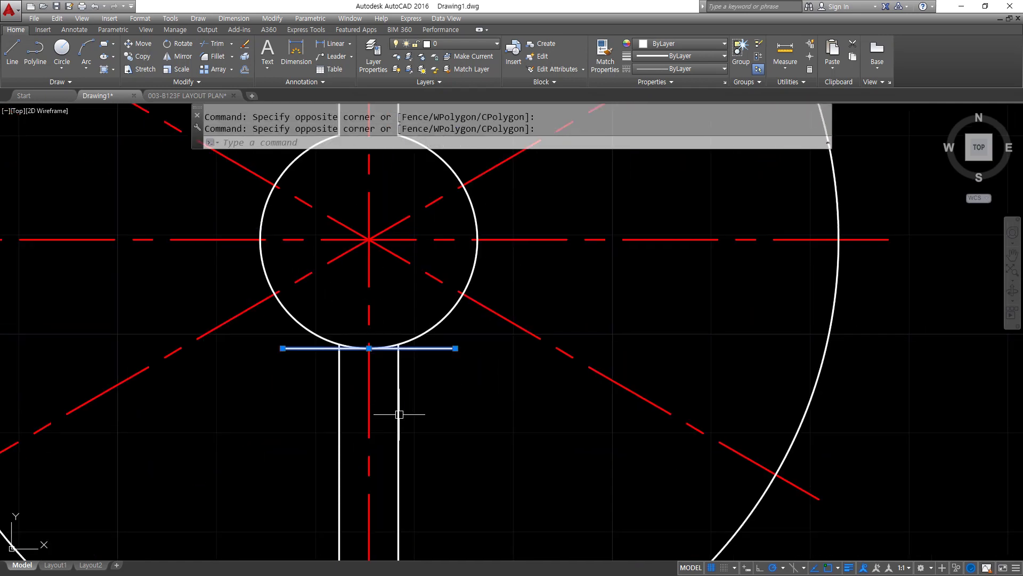
{"action": "left_click", "coordinate": [398, 422]}
{"action": "left_click", "coordinate": [339, 421]}
{"action": "type", "text": "e"}
{"action": "key", "text": "Return"}
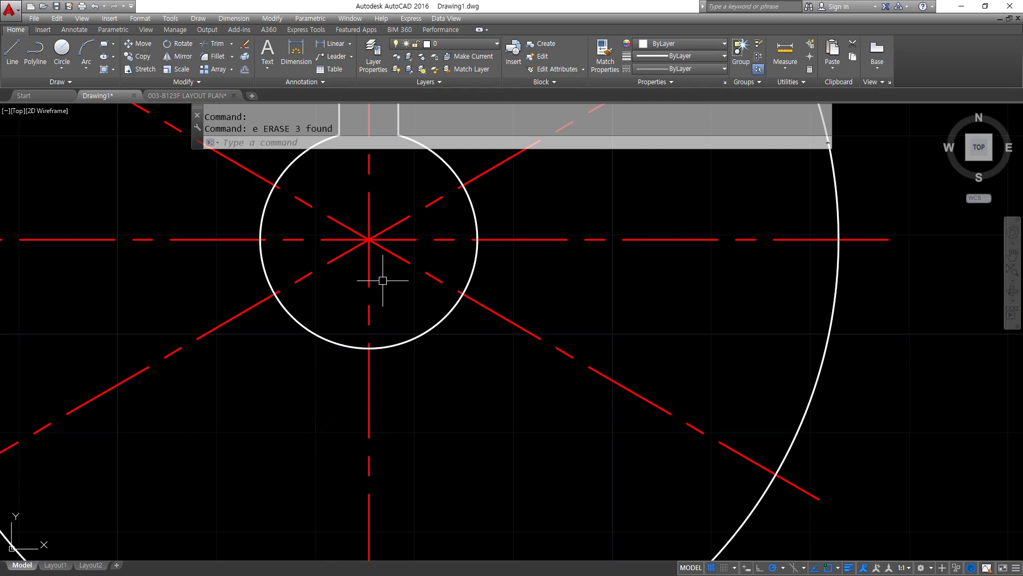
Step: Draw a circle of radius 19.5 centred on the intersection of the wheel's centre lines
{"action": "middle_click_drag", "start_coordinate": [392, 312], "coordinate": [395, 391]}
{"action": "scroll", "coordinate": [487, 292], "scroll_direction": "down", "scroll_amount": 2}
{"action": "type", "text": "c"}
{"action": "key", "text": "Return"}
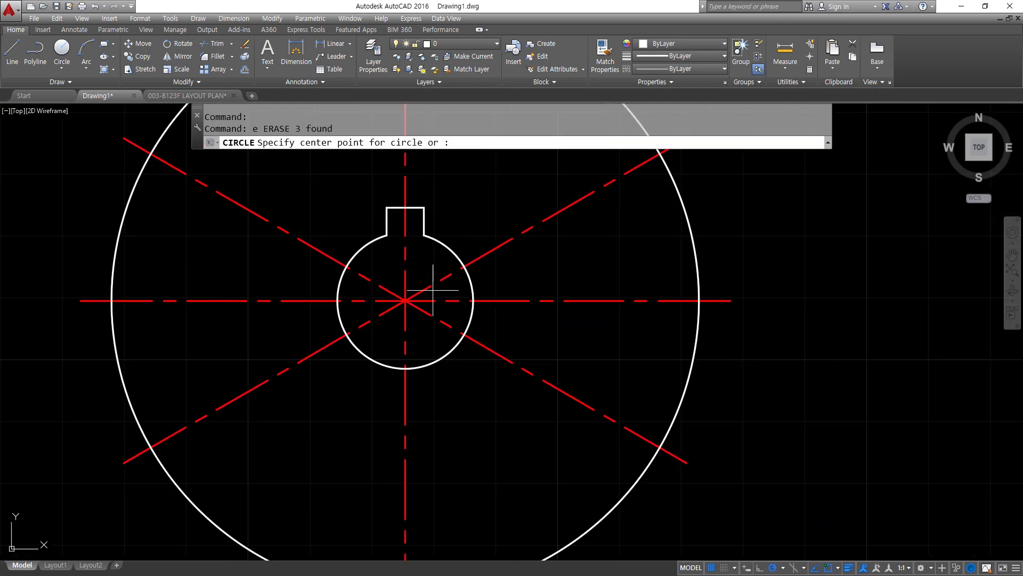
{"action": "left_click", "coordinate": [405, 302]}
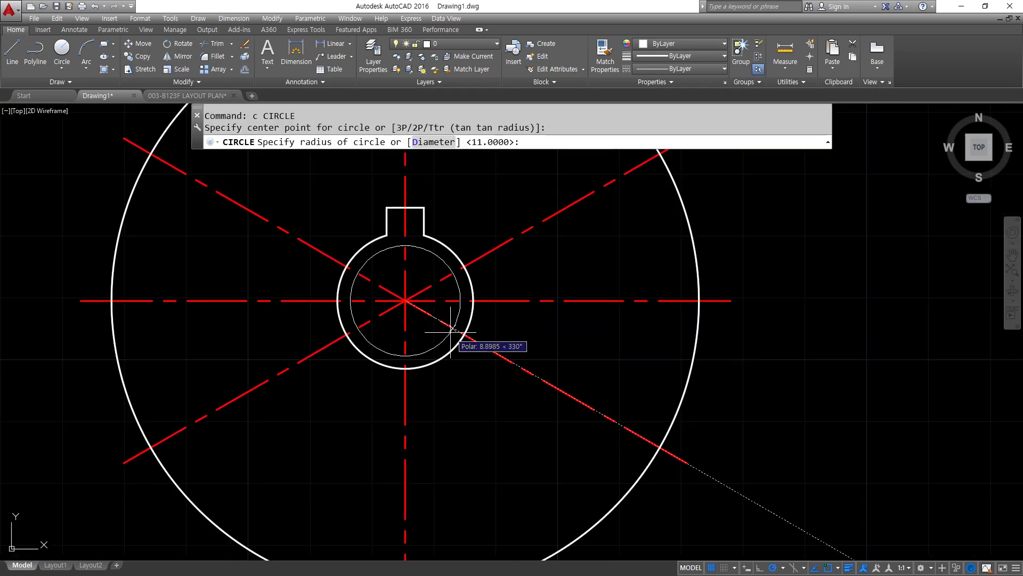
{"action": "type", "text": "19.5"}
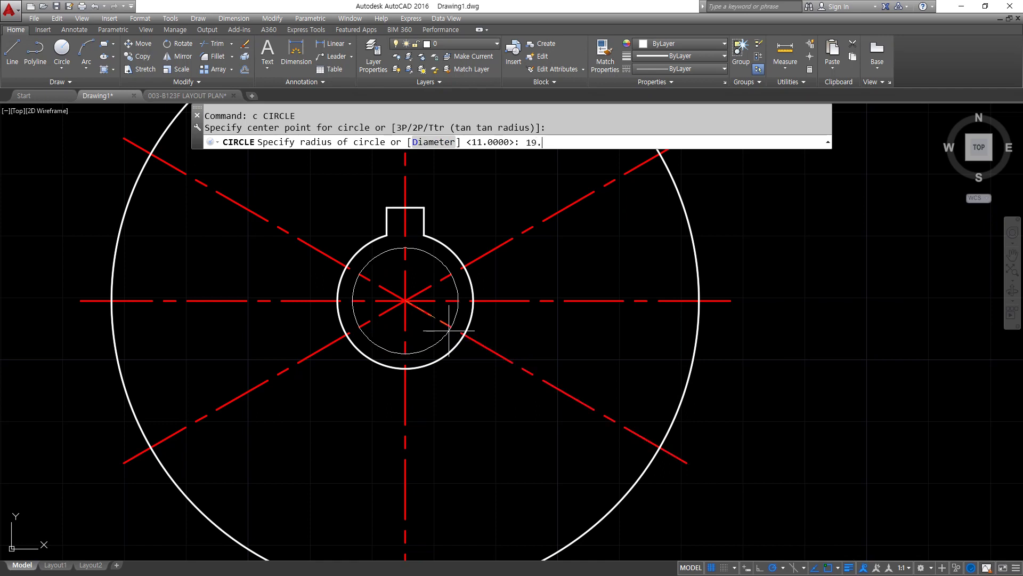
{"action": "key", "text": "Return"}
Step: Draw a circle of radius 25 centred on the wheel's centre point
{"action": "scroll", "coordinate": [449, 330], "scroll_direction": "down", "scroll_amount": 2}
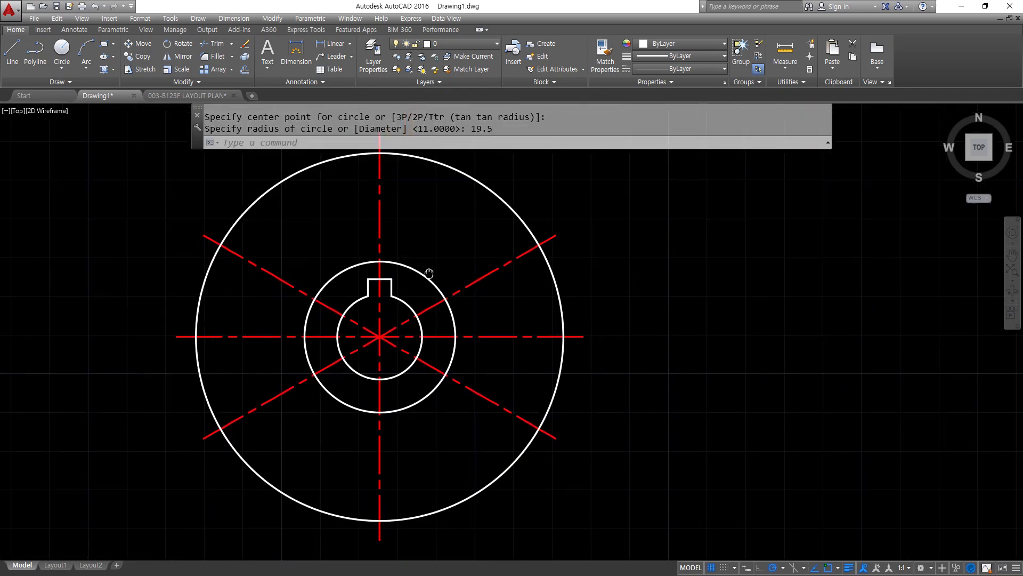
{"action": "type", "text": "c"}
{"action": "key", "text": "Return"}
{"action": "left_click", "coordinate": [379, 337]}
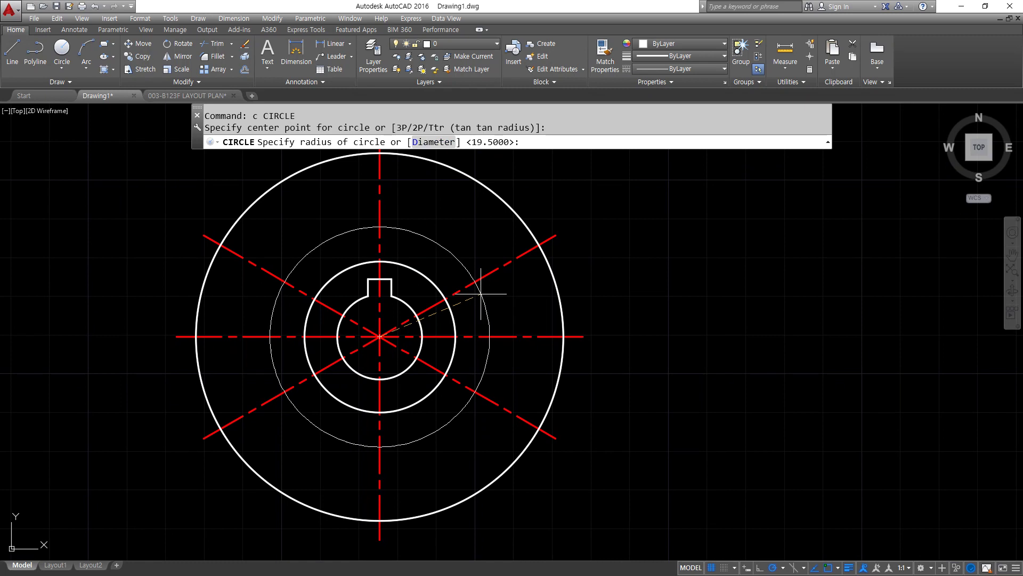
{"action": "type", "text": "25"}
{"action": "key", "text": "Return"}
Step: Match the radius 25 circle to the properties of a red diagonal centre line
{"action": "left_click", "coordinate": [603, 56]}
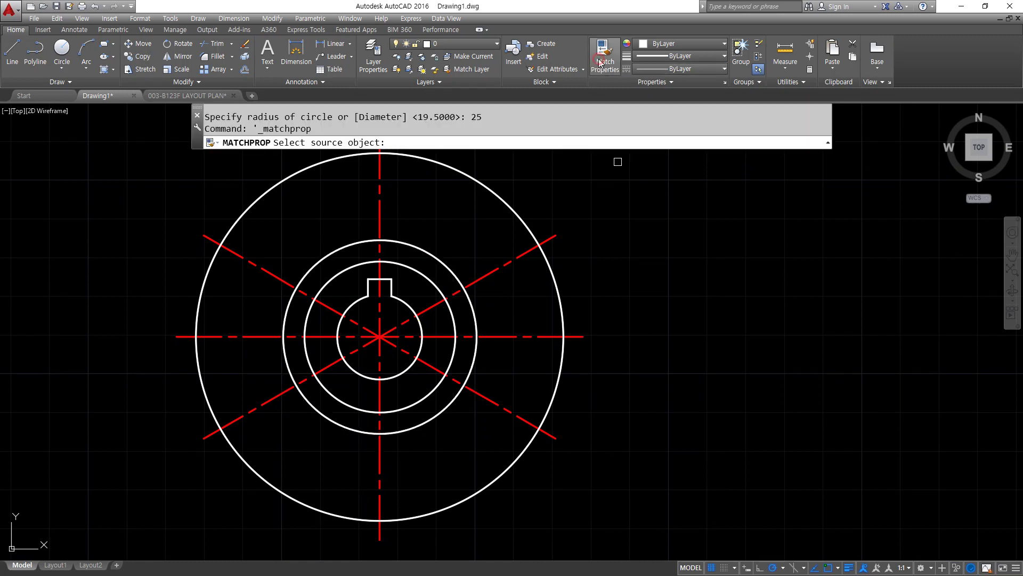
{"action": "left_click", "coordinate": [505, 261]}
{"action": "left_click", "coordinate": [460, 276]}
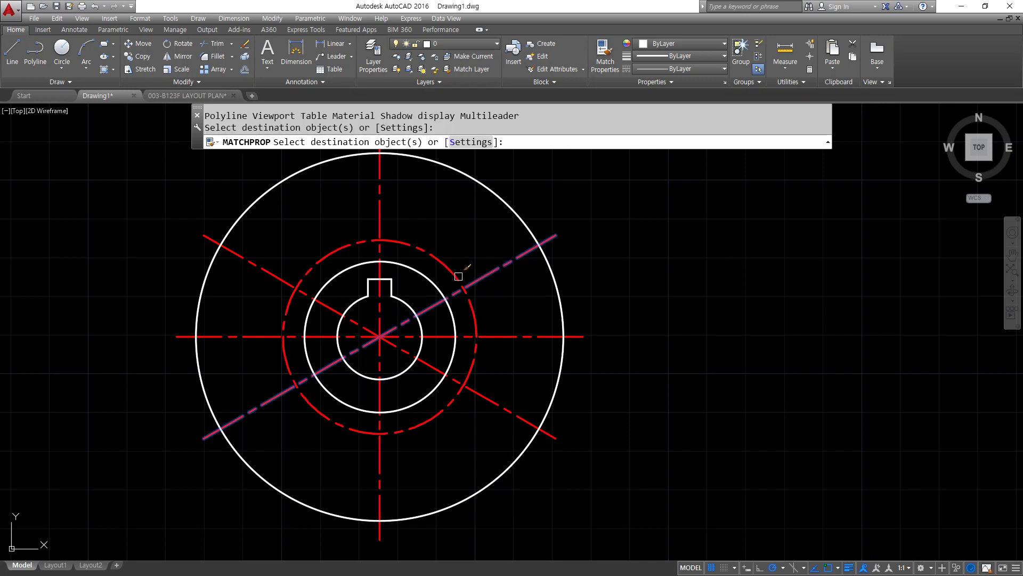
{"action": "key", "text": "Return"}
Step: Draw a diameter 7 circle where the vertical centre line crosses the top of the red pitch circle
{"action": "type", "text": "c"}
{"action": "key", "text": "Return"}
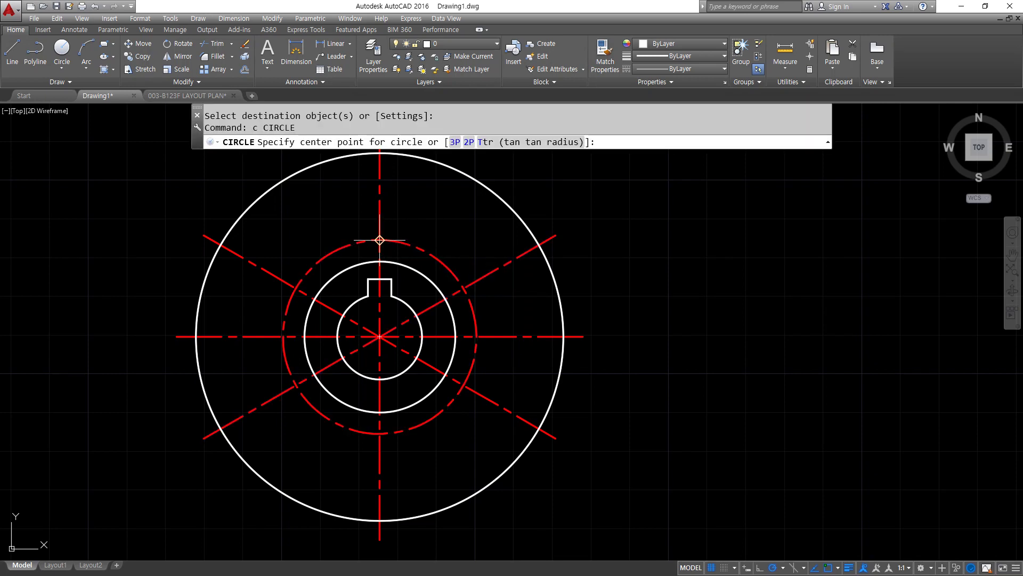
{"action": "left_click", "coordinate": [379, 240]}
{"action": "type", "text": "d"}
{"action": "key", "text": "Return"}
{"action": "type", "text": "7"}
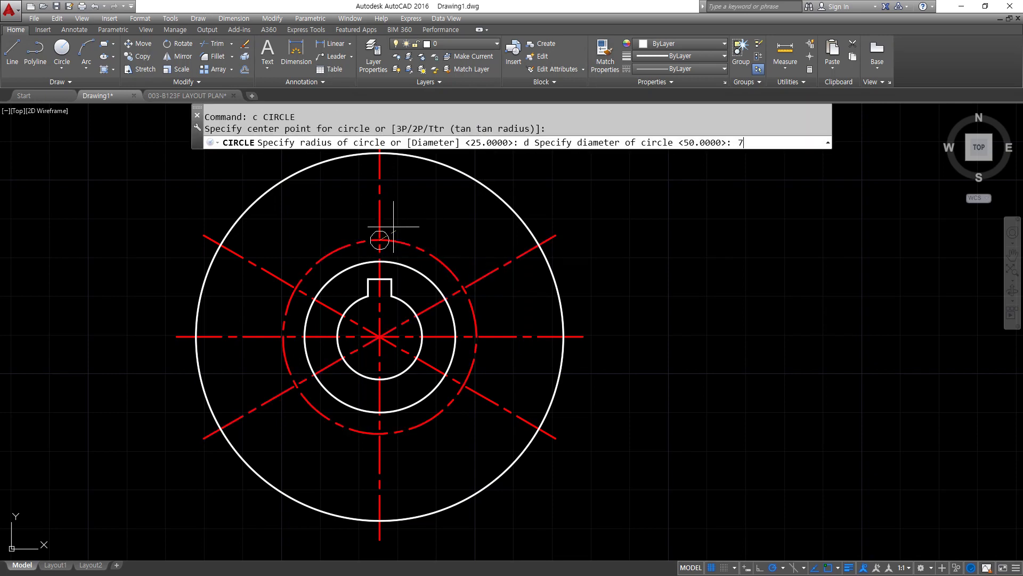
{"action": "key", "text": "Return"}
Step: Draw four more diameter 7 circles where the two diagonal centre lines cross the red pitch circle
{"action": "key", "text": "Return"}
{"action": "left_click", "coordinate": [463, 287]}
{"action": "key", "text": "Return"}
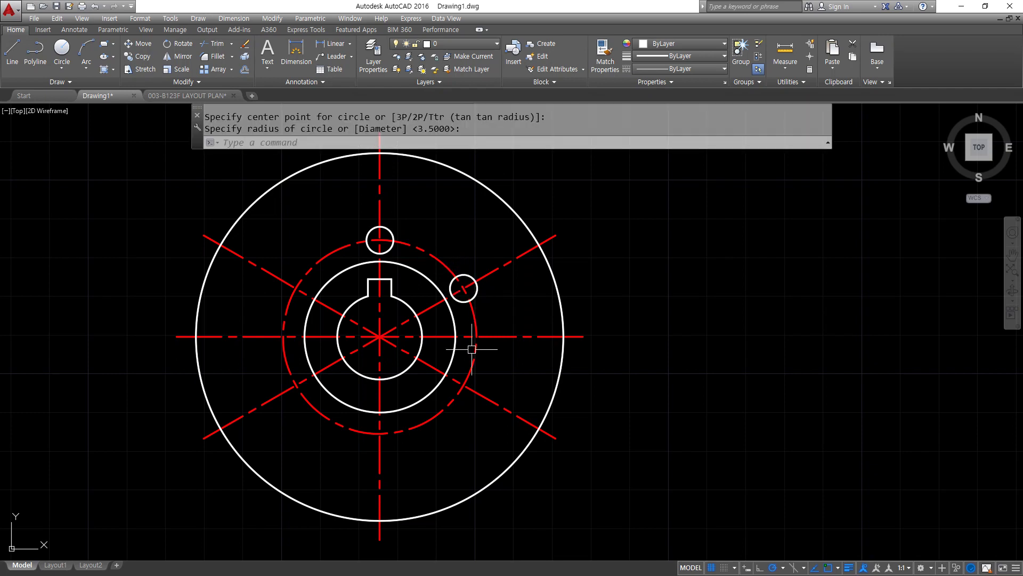
{"action": "key", "text": "Return"}
{"action": "left_click", "coordinate": [463, 384]}
{"action": "key", "text": "Return"}
{"action": "key", "text": "Return"}
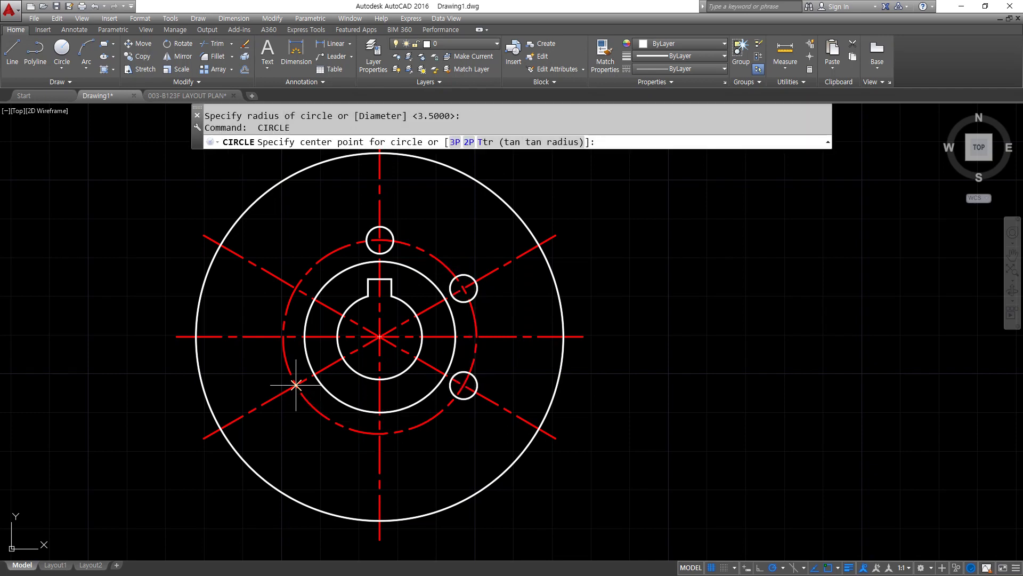
{"action": "left_click", "coordinate": [296, 384]}
{"action": "key", "text": "Return"}
{"action": "key", "text": "Return"}
{"action": "left_click", "coordinate": [297, 284]}
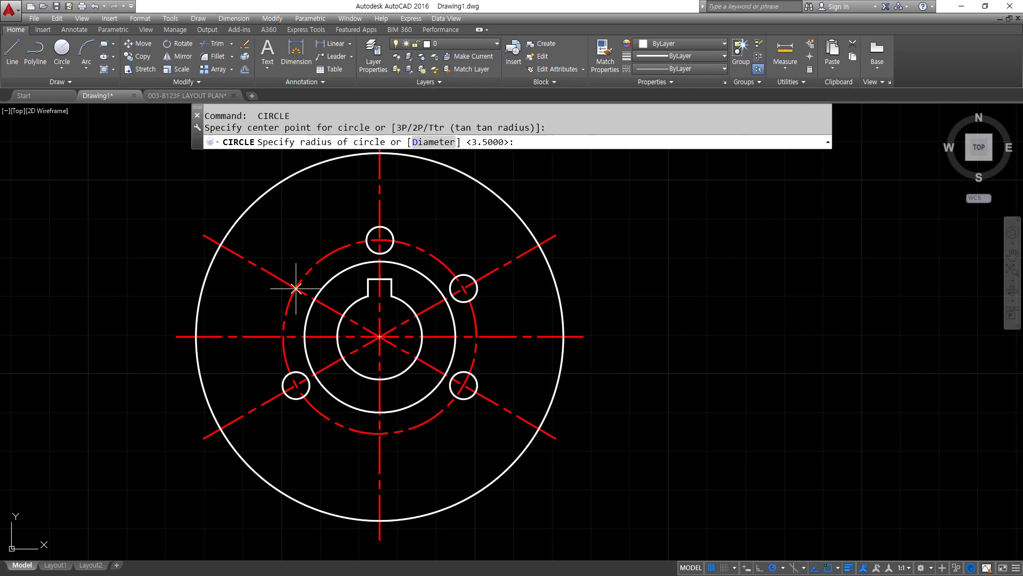
{"action": "key", "text": "Return"}
Step: Offset the vertical centre line by 7/2 to both sides
{"action": "scroll", "coordinate": [336, 222], "scroll_direction": "up", "scroll_amount": 2}
{"action": "type", "text": "o"}
{"action": "key", "text": "Return"}
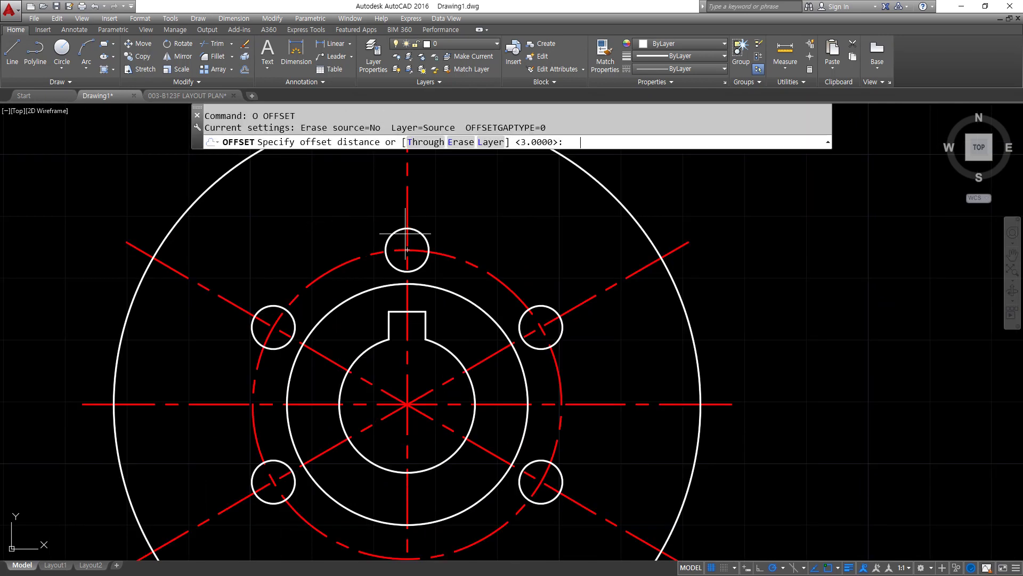
{"action": "type", "text": "7/2"}
{"action": "key", "text": "Return"}
{"action": "left_click", "coordinate": [405, 204]}
{"action": "left_click", "coordinate": [392, 201]}
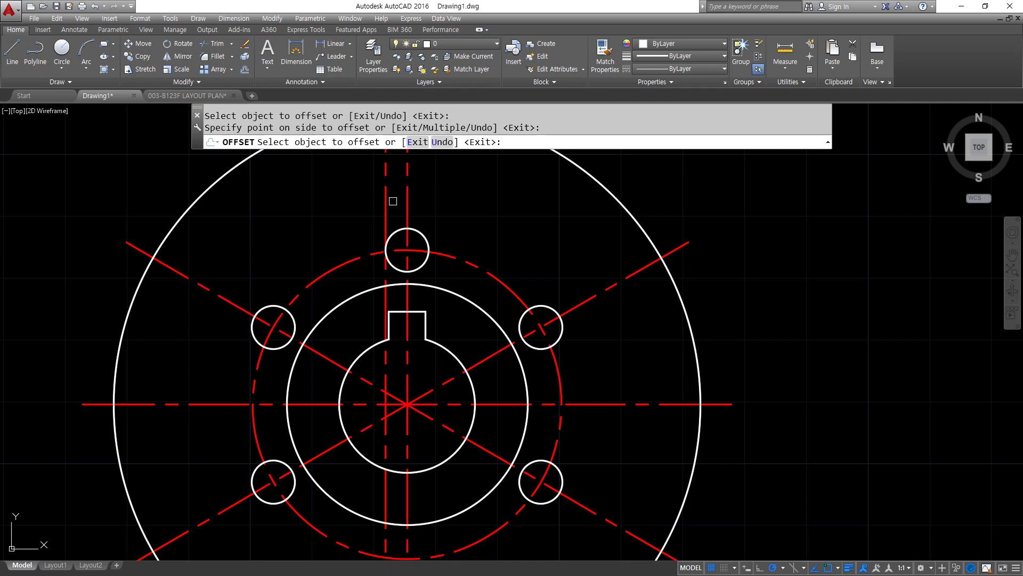
{"action": "left_click", "coordinate": [406, 202]}
{"action": "left_click", "coordinate": [475, 219]}
Step: Offset each of the two diagonal centre lines by 3.5 to both sides
{"action": "left_click", "coordinate": [579, 299]}
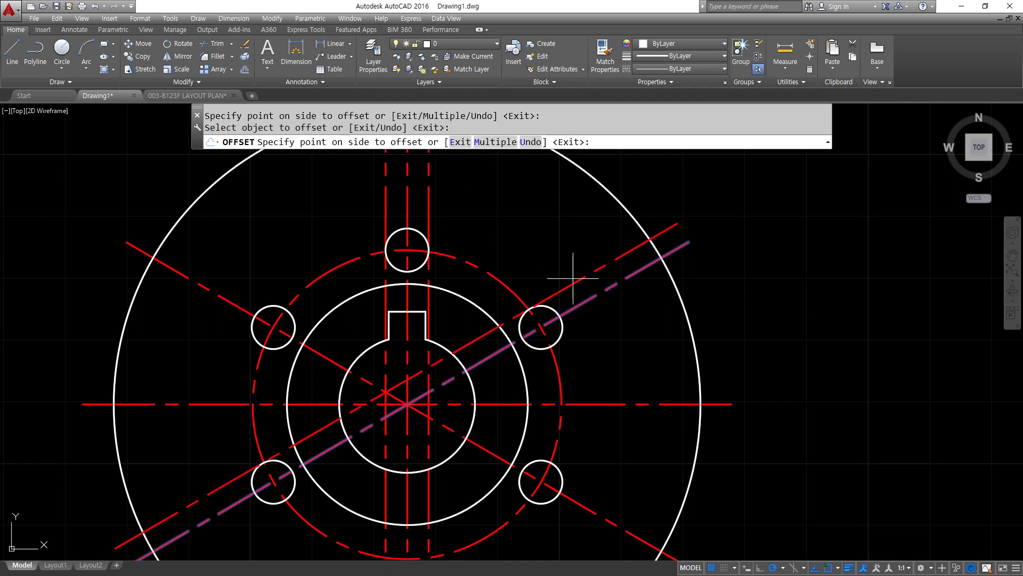
{"action": "left_click", "coordinate": [575, 283]}
{"action": "left_click", "coordinate": [586, 306]}
{"action": "left_click", "coordinate": [600, 353]}
{"action": "left_click", "coordinate": [578, 505]}
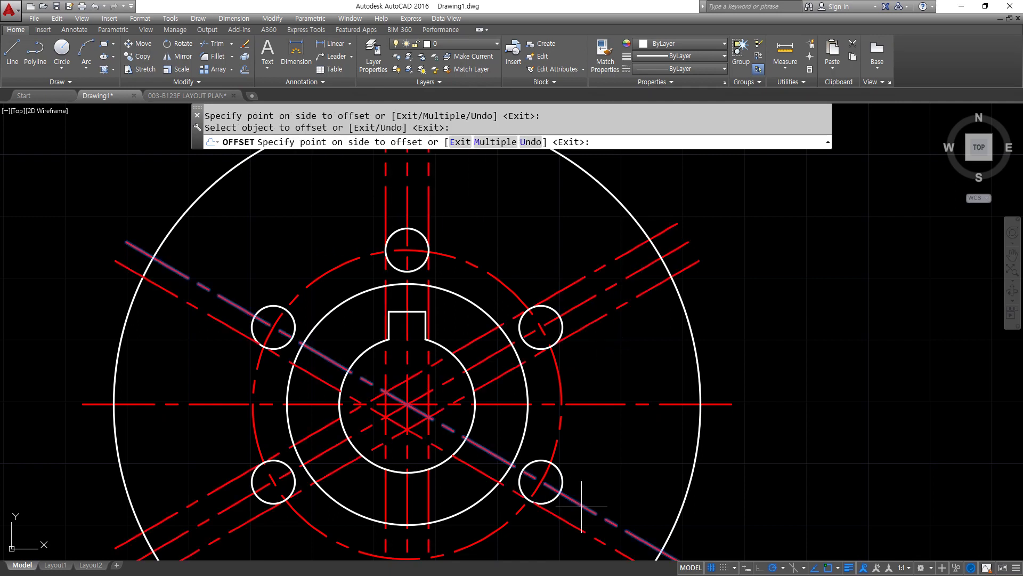
{"action": "left_click", "coordinate": [596, 483]}
{"action": "left_click", "coordinate": [581, 501]}
{"action": "left_click", "coordinate": [523, 520]}
{"action": "key", "text": "Return"}
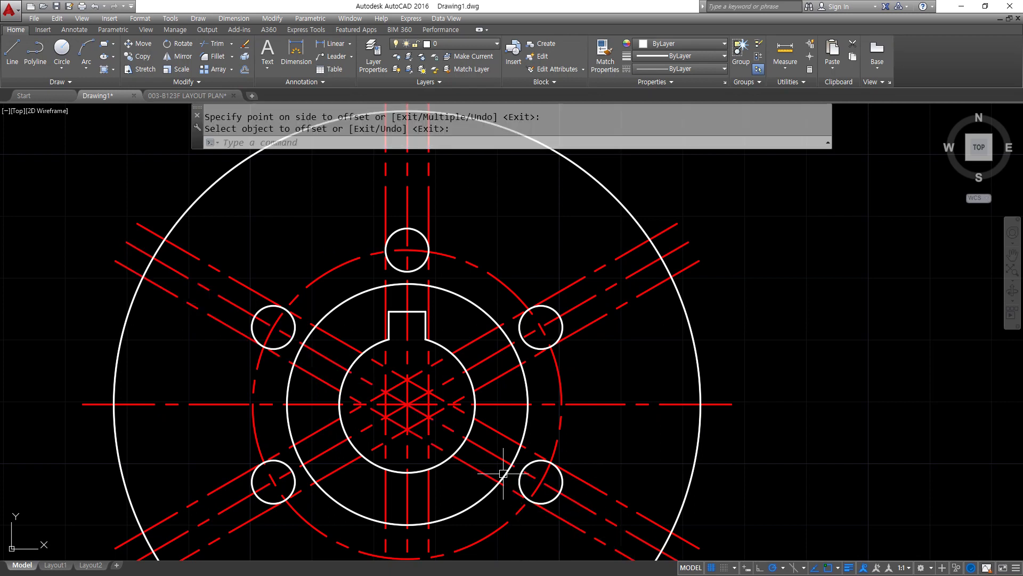
Step: Draw a radius 3.5 circle where the vertical centre line crosses the bottom of the red pitch circle
{"action": "middle_click_drag", "start_coordinate": [502, 473], "coordinate": [505, 363]}
{"action": "type", "text": "c"}
{"action": "key", "text": "Return"}
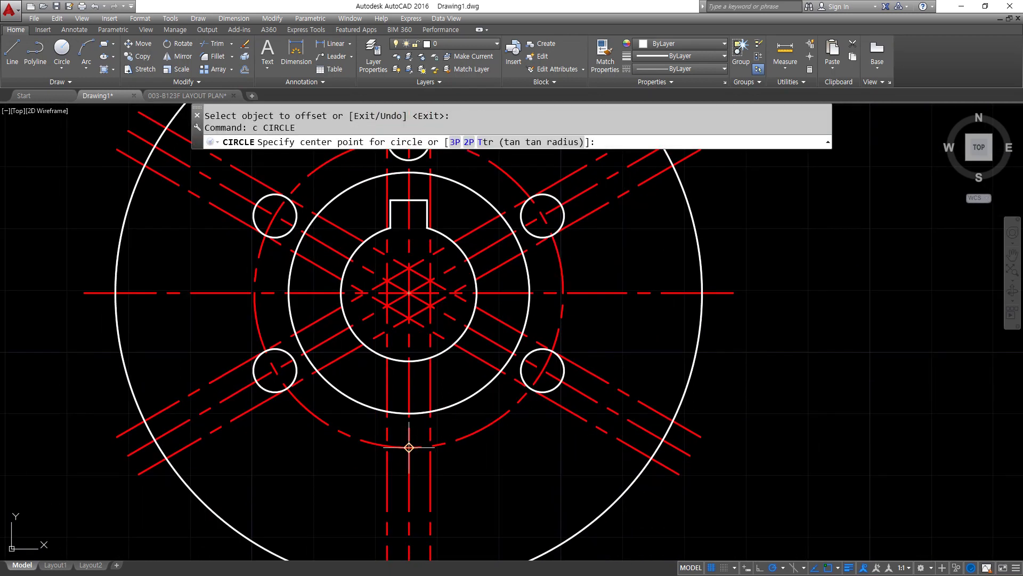
{"action": "left_click", "coordinate": [410, 449]}
{"action": "middle_click_drag", "start_coordinate": [474, 448], "coordinate": [466, 498]}
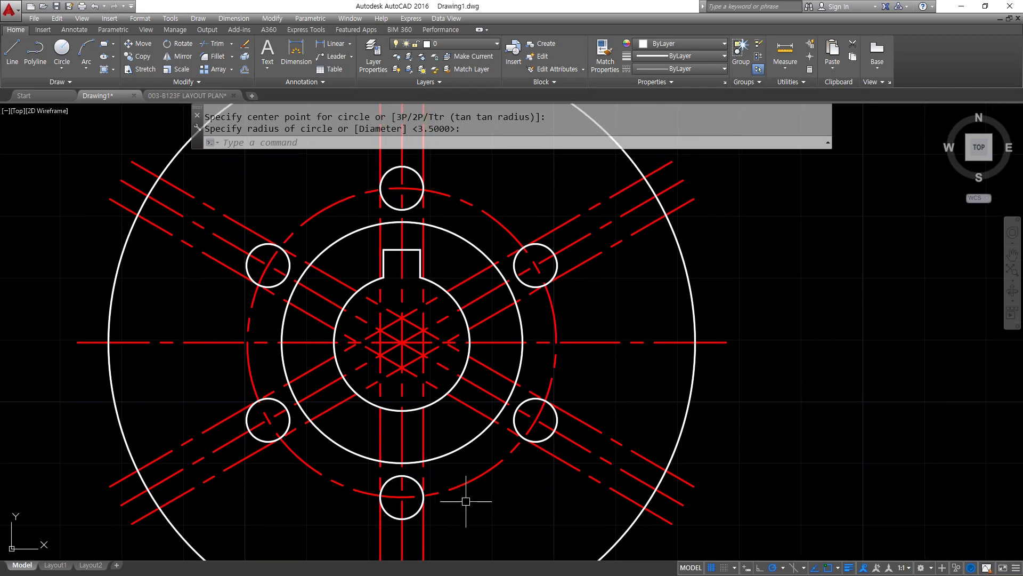
Step: Match the six offset slot lines to the properties of the white radius 19.5 circle
{"action": "type", "text": "ma"}
{"action": "key", "text": "Return"}
{"action": "left_click", "coordinate": [450, 454]}
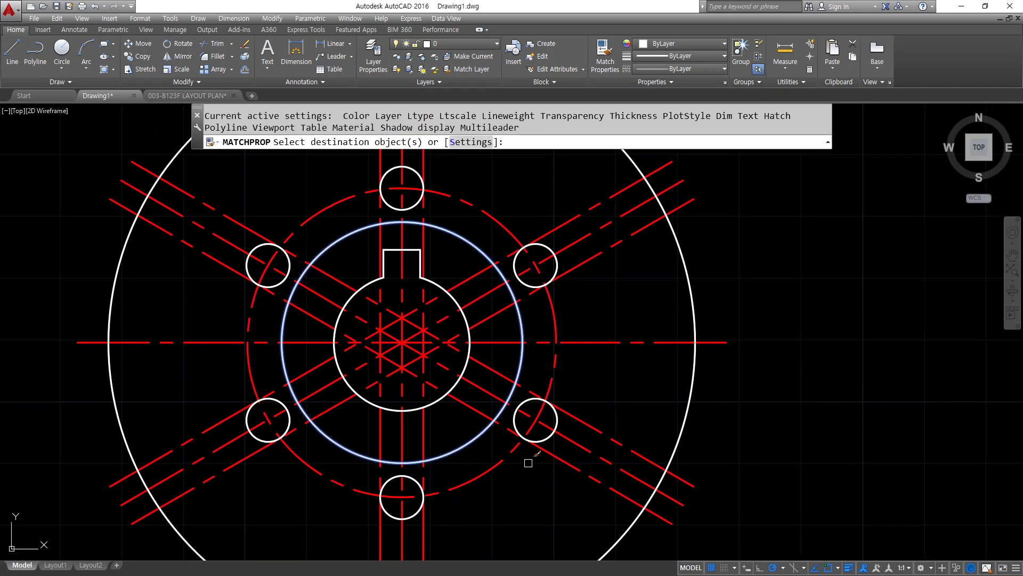
{"action": "left_click", "coordinate": [609, 426]}
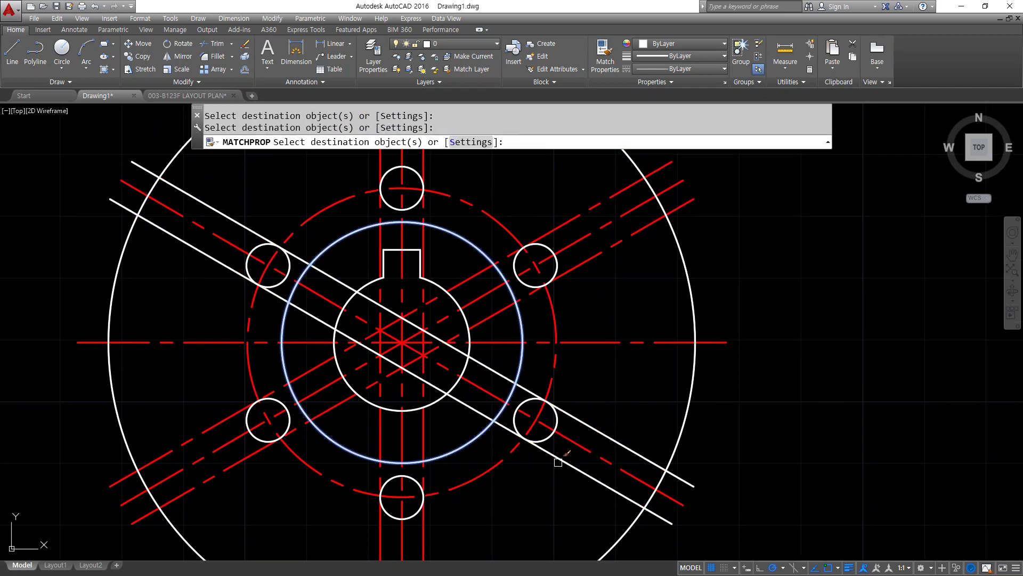
{"action": "left_click", "coordinate": [424, 526]}
{"action": "left_click", "coordinate": [228, 469]}
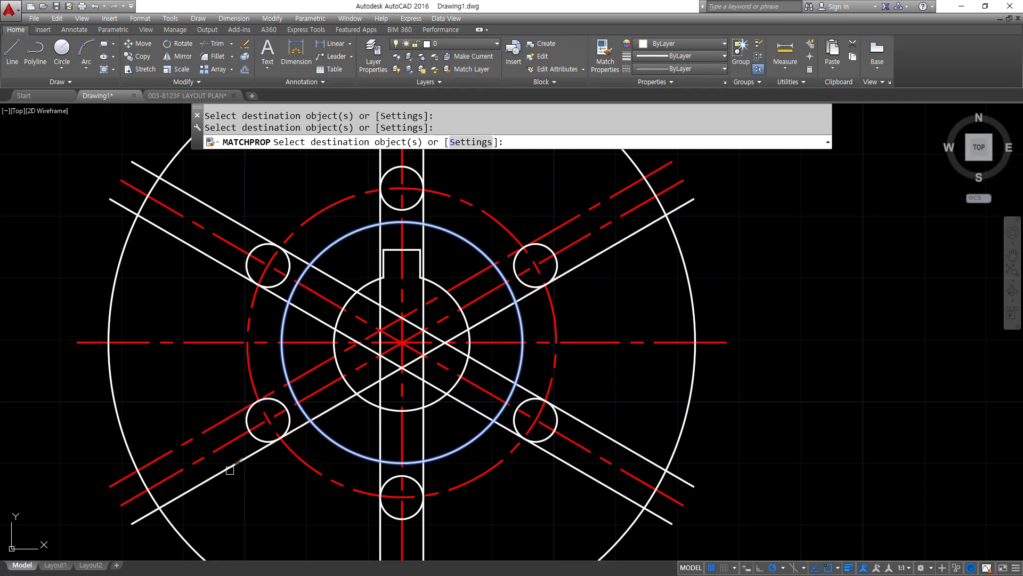
{"action": "left_click", "coordinate": [215, 425]}
{"action": "key", "text": "Return"}
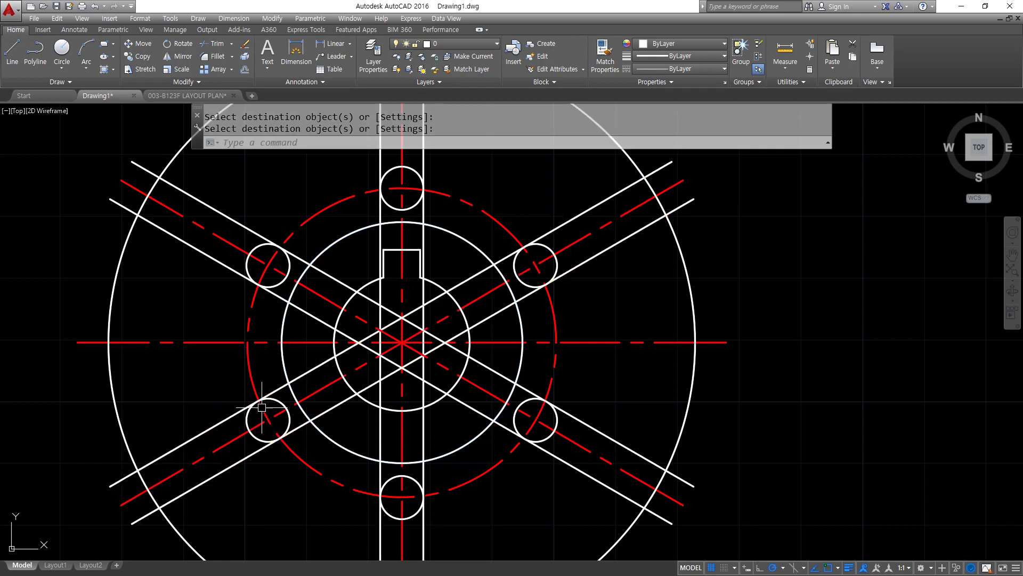
Step: Trim the six white slot lines between opposite small circles, using the six diameter 7 circles as cutting edges
{"action": "middle_click_drag", "start_coordinate": [267, 416], "coordinate": [267, 446]}
{"action": "scroll", "coordinate": [292, 349], "scroll_direction": "down", "scroll_amount": 2}
{"action": "scroll", "coordinate": [292, 367], "scroll_direction": "up", "scroll_amount": 2}
{"action": "middle_click_drag", "start_coordinate": [272, 357], "coordinate": [231, 370]}
{"action": "type", "text": "tr"}
{"action": "key", "text": "Return"}
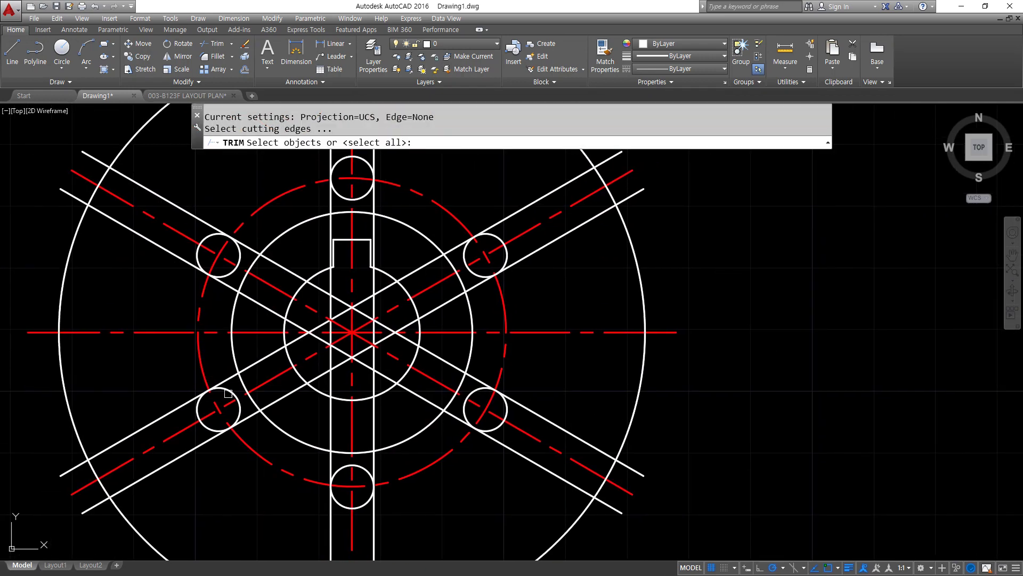
{"action": "left_click", "coordinate": [227, 388]}
{"action": "left_click", "coordinate": [230, 273]}
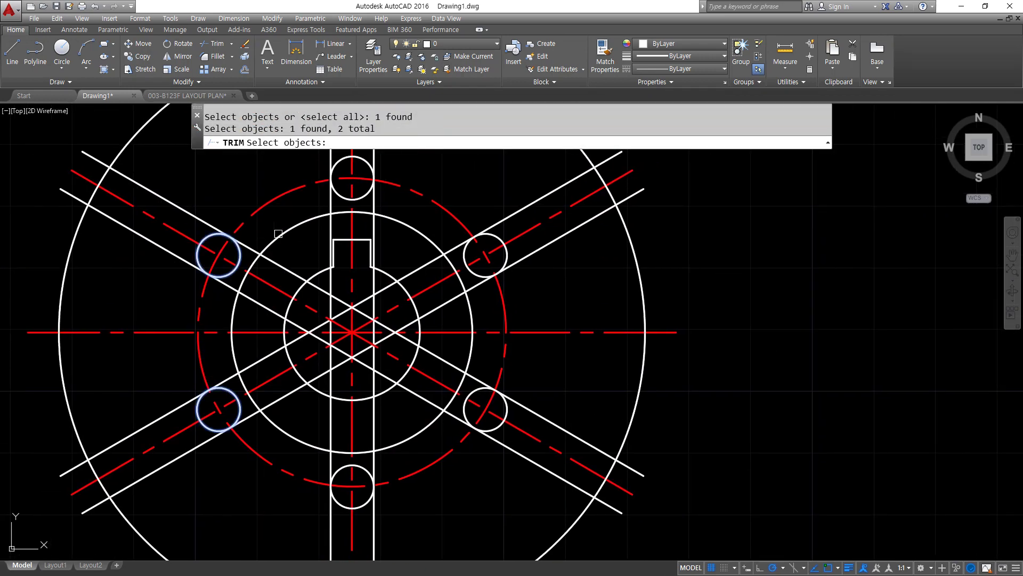
{"action": "left_click", "coordinate": [343, 194]}
{"action": "left_click", "coordinate": [464, 251]}
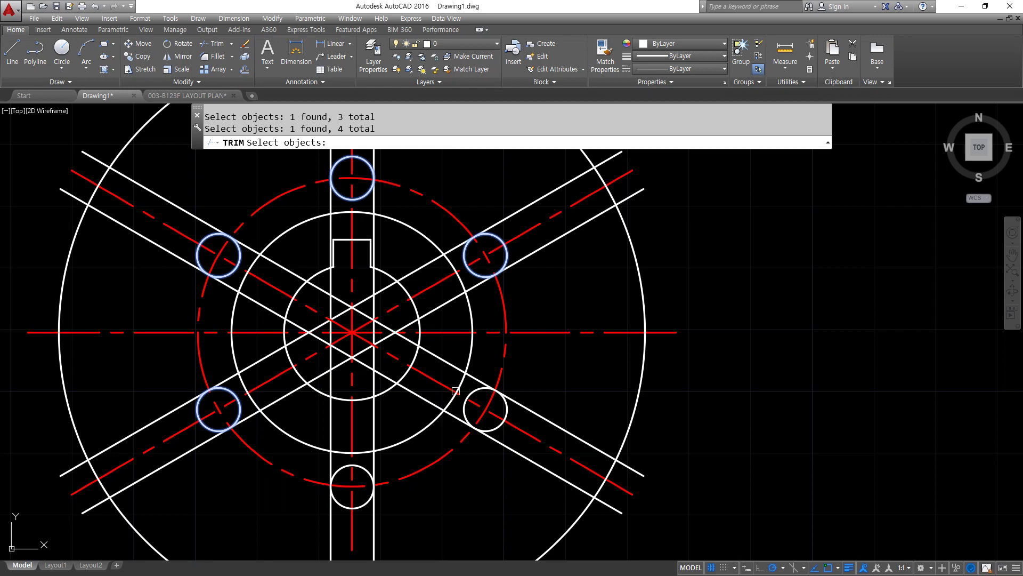
{"action": "left_click", "coordinate": [362, 469]}
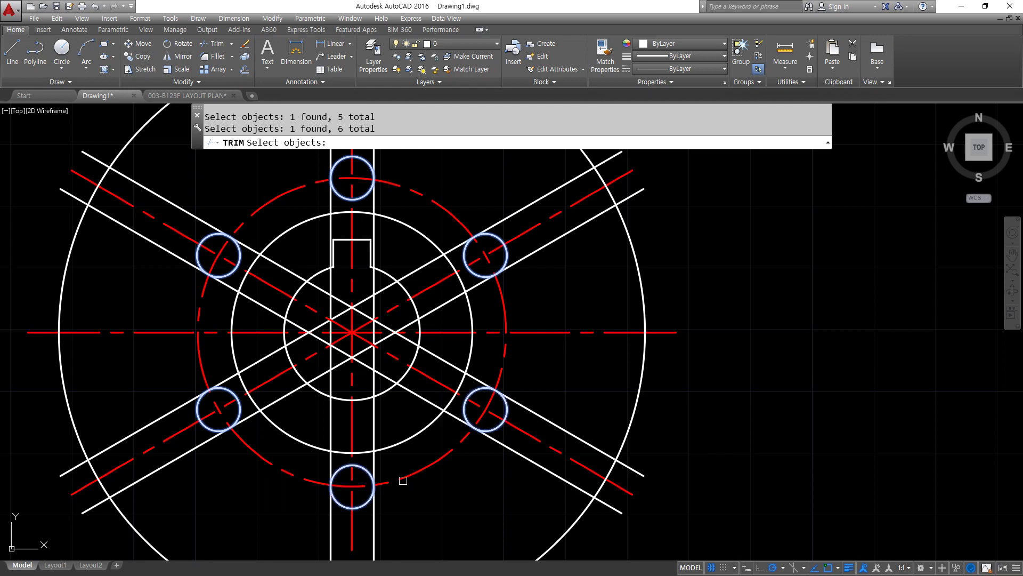
{"action": "key", "text": "Return"}
{"action": "left_click", "coordinate": [373, 423]}
{"action": "left_click", "coordinate": [406, 392]}
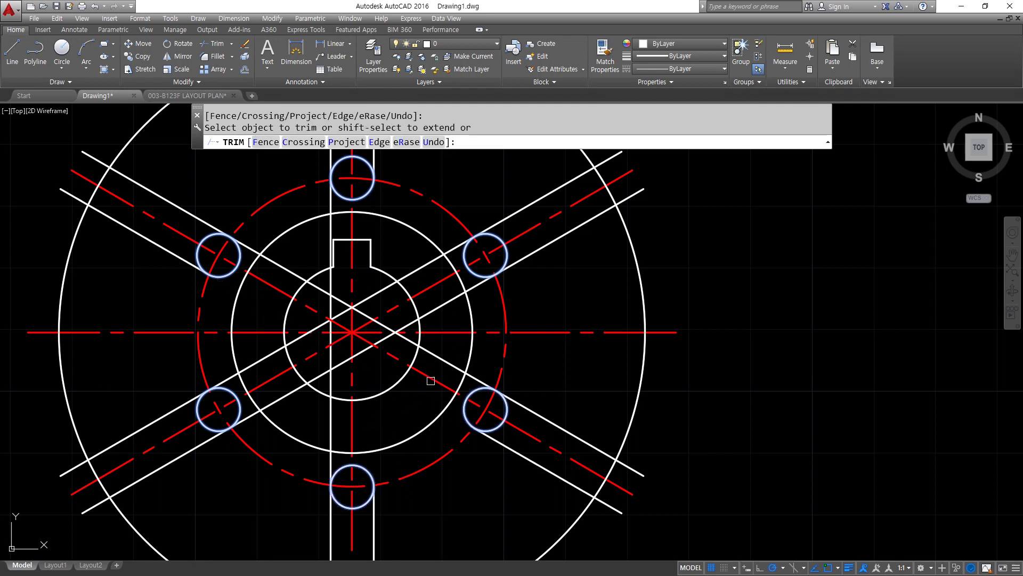
{"action": "left_click", "coordinate": [443, 358]}
{"action": "left_click", "coordinate": [331, 418]}
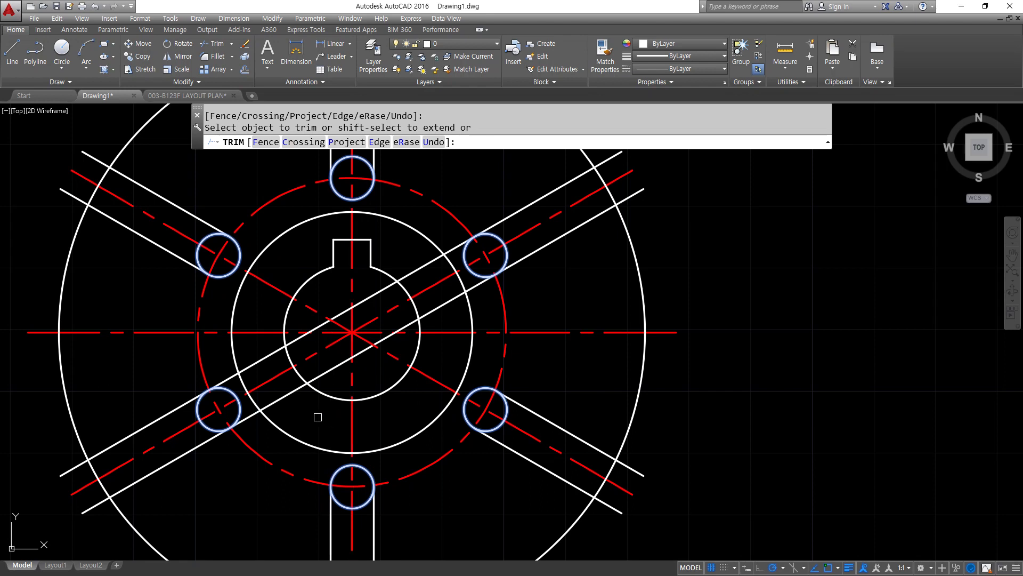
{"action": "left_click", "coordinate": [290, 393]}
{"action": "left_click", "coordinate": [267, 351]}
{"action": "left_click", "coordinate": [261, 359]}
{"action": "key", "text": "Return"}
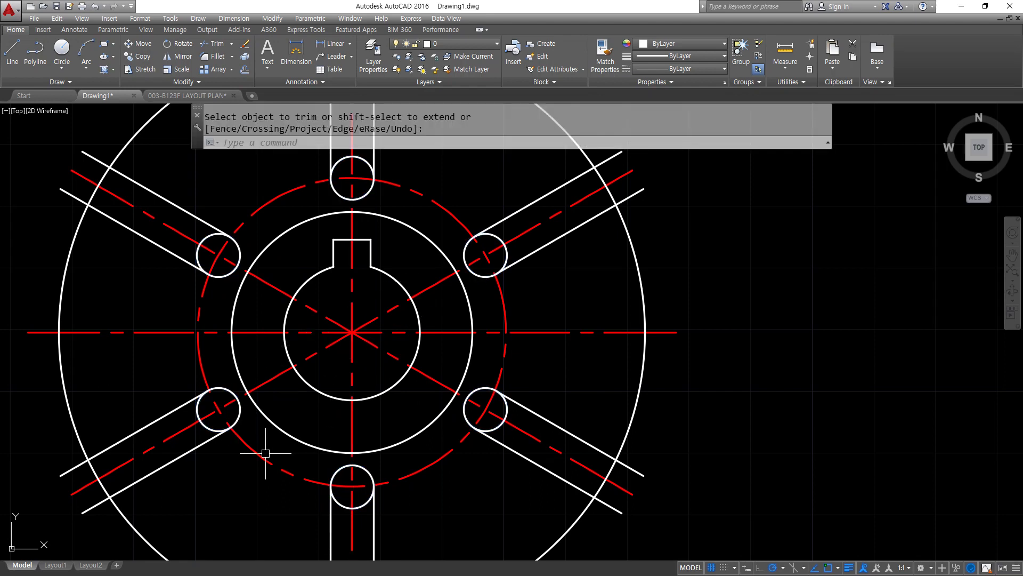
Step: Offset the right wall line of the top slot outward by 5
{"action": "scroll", "coordinate": [267, 453], "scroll_direction": "down", "scroll_amount": 2}
{"action": "middle_click_drag", "start_coordinate": [300, 427], "coordinate": [318, 378]}
{"action": "type", "text": "o"}
{"action": "key", "text": "Return"}
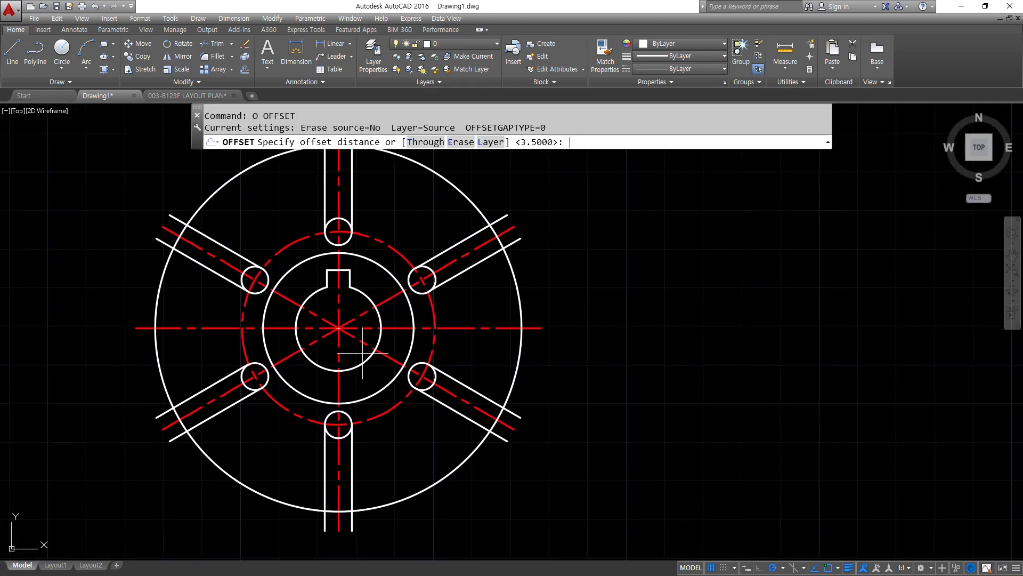
{"action": "type", "text": "5"}
{"action": "key", "text": "Return"}
{"action": "left_click", "coordinate": [353, 183]}
{"action": "left_click", "coordinate": [376, 195]}
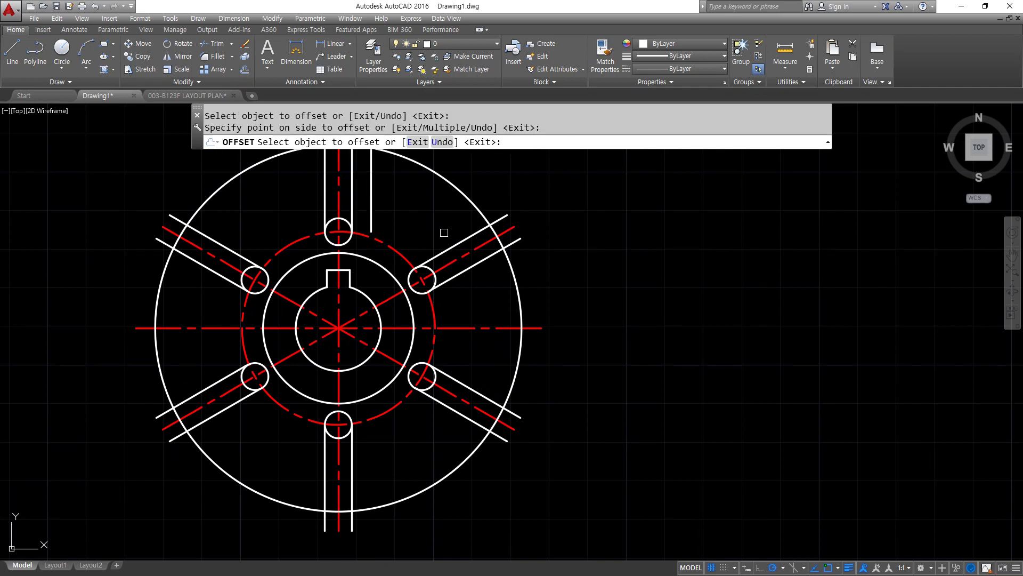
Step: Offset both wall lines of the upper-right and lower-right slots outward by 5
{"action": "left_click", "coordinate": [448, 247]}
{"action": "left_click", "coordinate": [447, 235]}
{"action": "left_click", "coordinate": [480, 262]}
{"action": "left_click", "coordinate": [482, 285]}
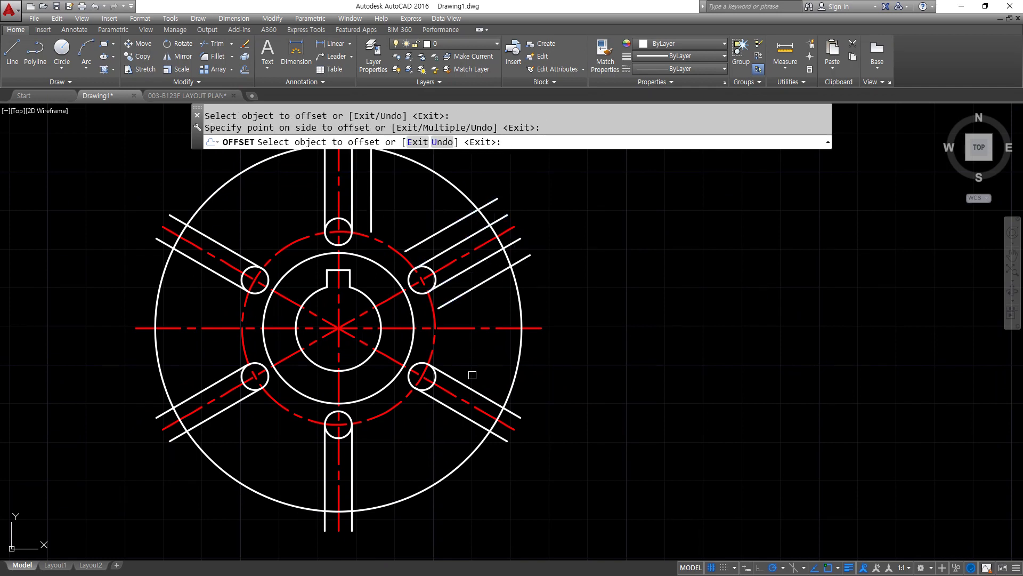
{"action": "left_click", "coordinate": [469, 386]}
{"action": "left_click", "coordinate": [473, 373]}
{"action": "left_click", "coordinate": [452, 409]}
{"action": "left_click", "coordinate": [405, 438]}
Step: Offset both wall lines of the bottom slot and of the lower-left slot outward by 5
{"action": "left_click", "coordinate": [352, 467]}
{"action": "left_click", "coordinate": [397, 466]}
{"action": "left_click", "coordinate": [325, 468]}
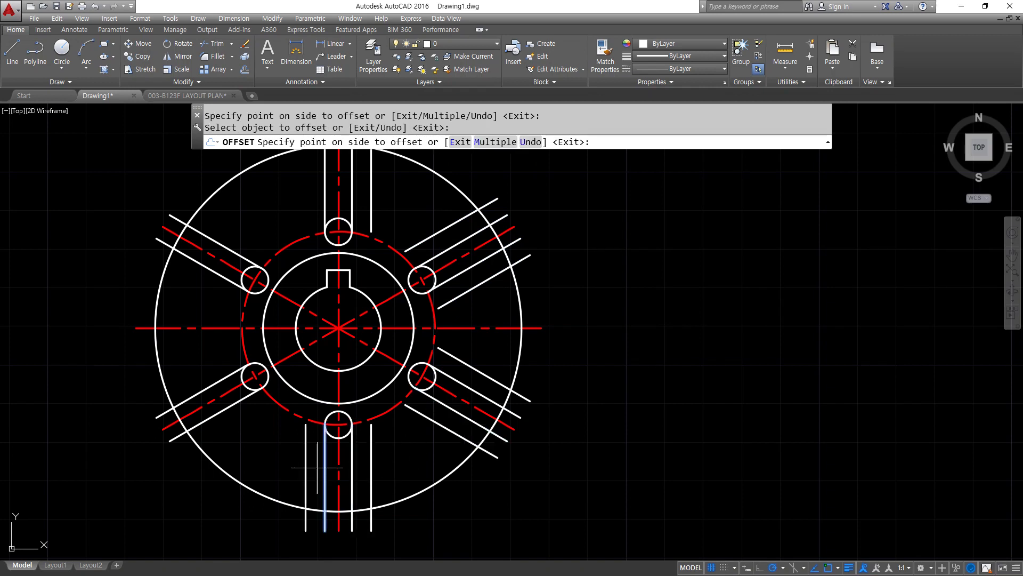
{"action": "left_click", "coordinate": [317, 467]}
{"action": "left_click", "coordinate": [216, 384]}
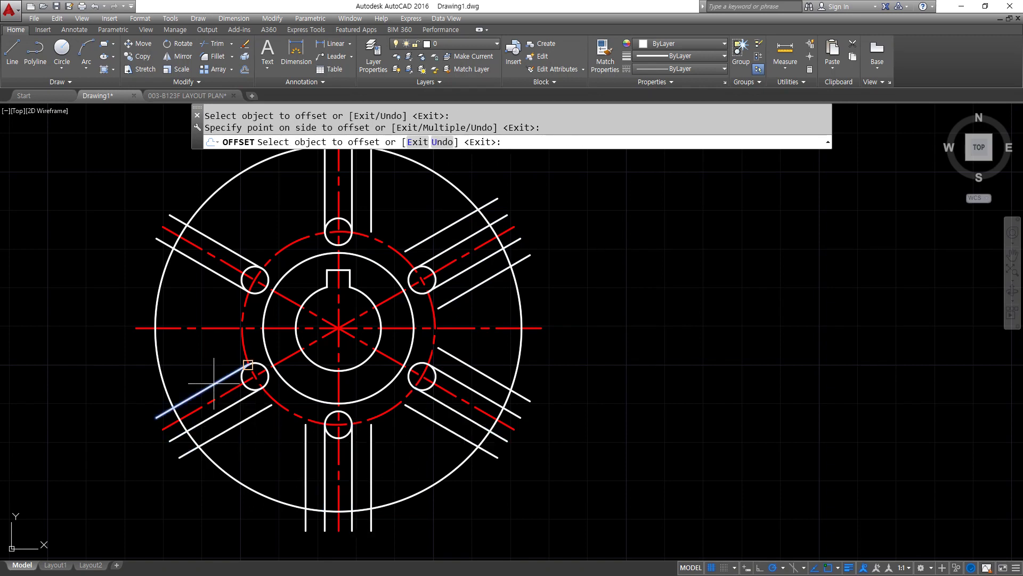
{"action": "left_click", "coordinate": [214, 368]}
Step: Offset both wall lines of the upper-left slot and the left wall line of the top slot outward by 5
{"action": "left_click", "coordinate": [215, 271]}
{"action": "left_click", "coordinate": [211, 272]}
{"action": "left_click", "coordinate": [228, 249]}
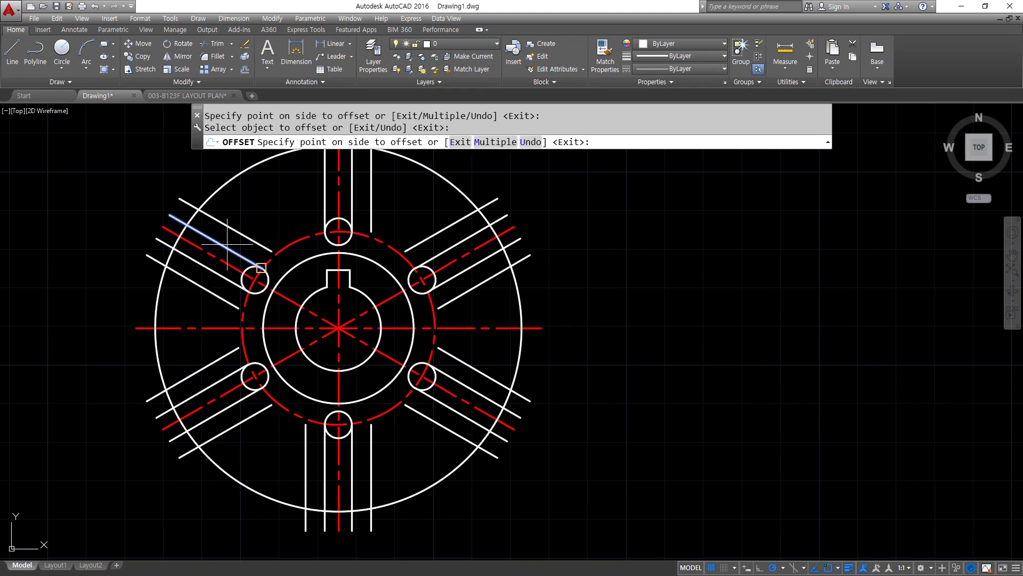
{"action": "left_click", "coordinate": [273, 209]}
{"action": "left_click", "coordinate": [326, 194]}
{"action": "left_click", "coordinate": [293, 209]}
{"action": "middle_click_drag", "start_coordinate": [315, 230], "coordinate": [315, 260]}
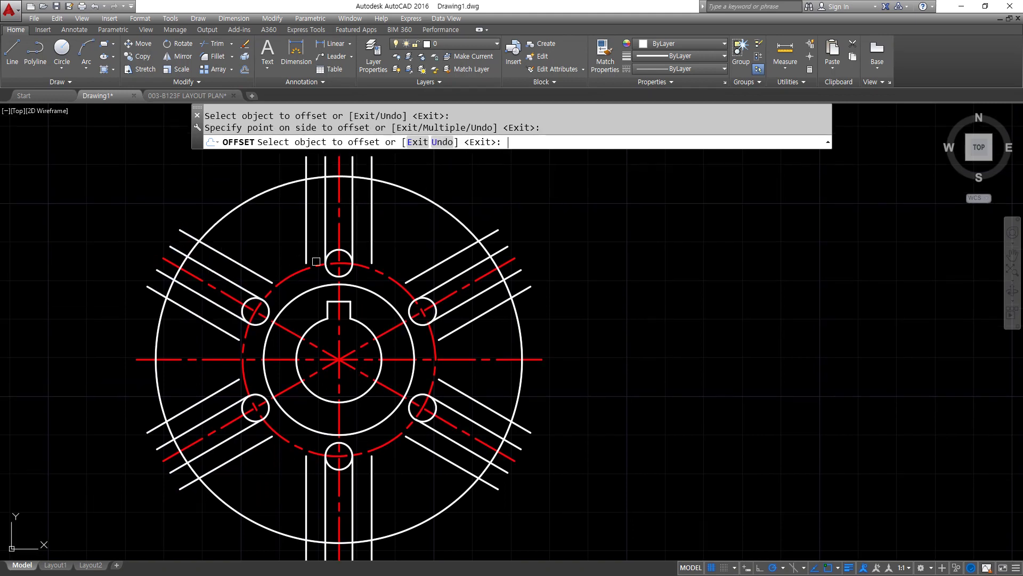
{"action": "key", "text": "space"}
Step: Trim the outer circle between neighbouring slots, leaving only the short arcs between each slot's outer offset lines
{"action": "type", "text": "tr"}
{"action": "key", "text": "space"}
{"action": "key", "text": "space"}
{"action": "left_click", "coordinate": [422, 201]}
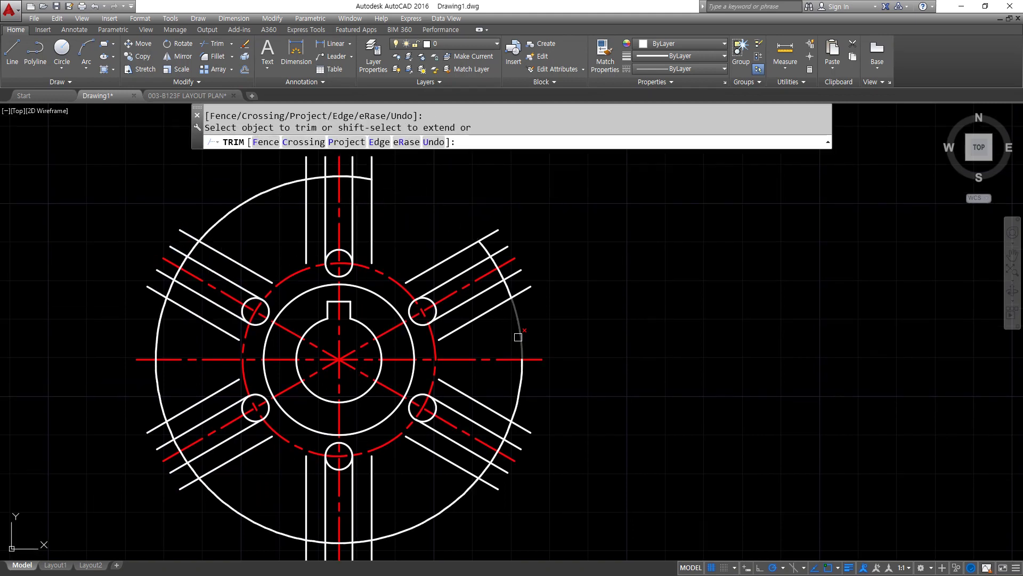
{"action": "left_click", "coordinate": [521, 332]}
{"action": "left_click", "coordinate": [520, 392]}
{"action": "left_click", "coordinate": [458, 495]}
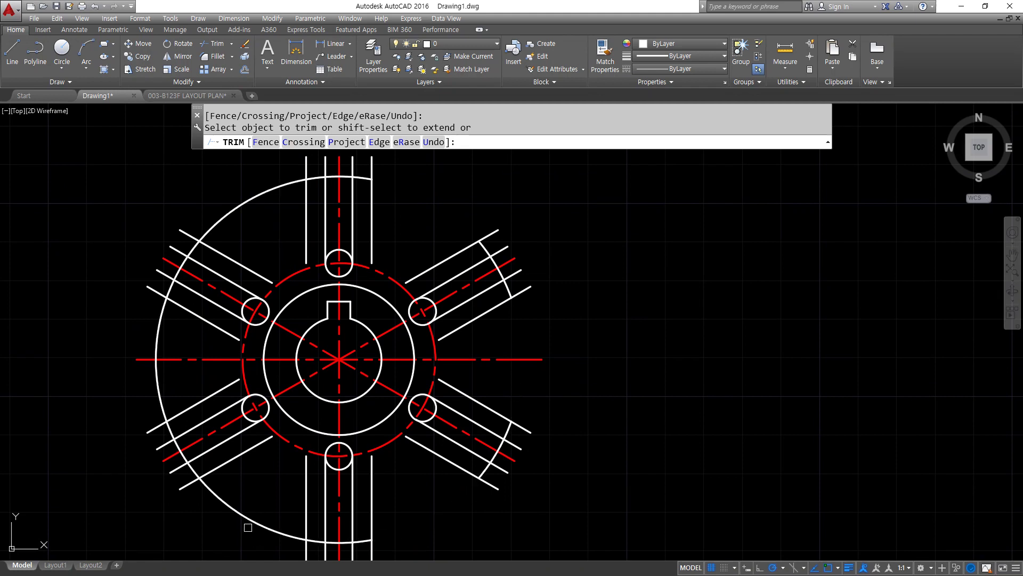
{"action": "left_click", "coordinate": [250, 519]}
{"action": "left_click", "coordinate": [167, 384]}
{"action": "left_click", "coordinate": [141, 388]}
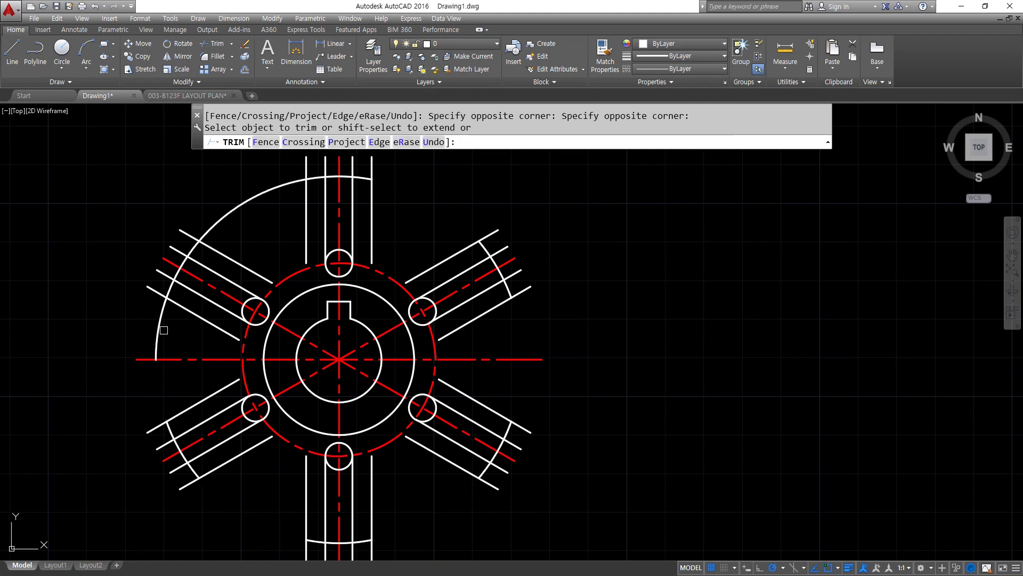
{"action": "key", "text": "Escape"}
Step: Erase the outer offset lines left of the top slot and beside the upper-left, lower-left and bottom slots
{"action": "left_click", "coordinate": [309, 224]}
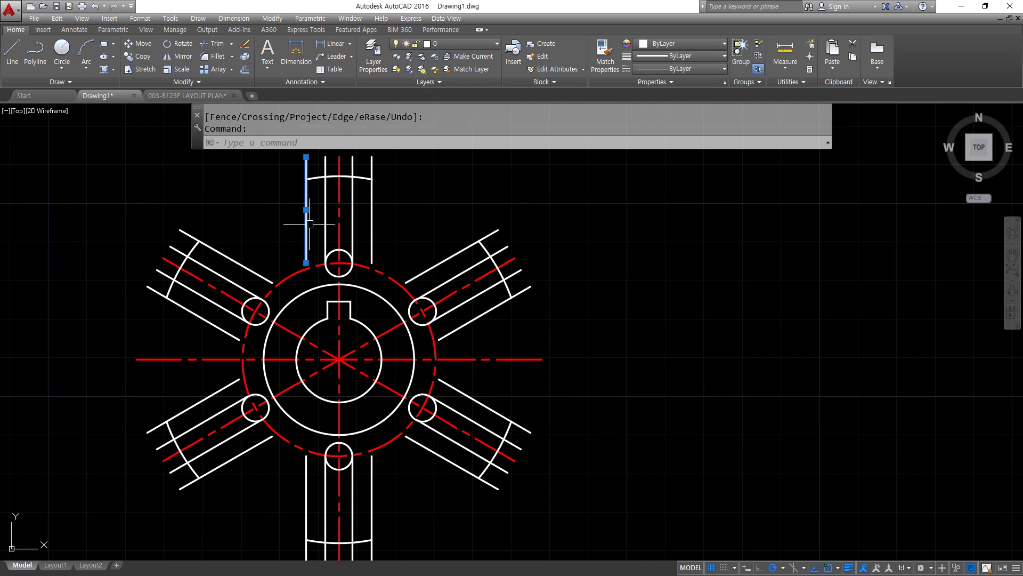
{"action": "left_click", "coordinate": [241, 259]}
{"action": "key", "text": "Delete"}
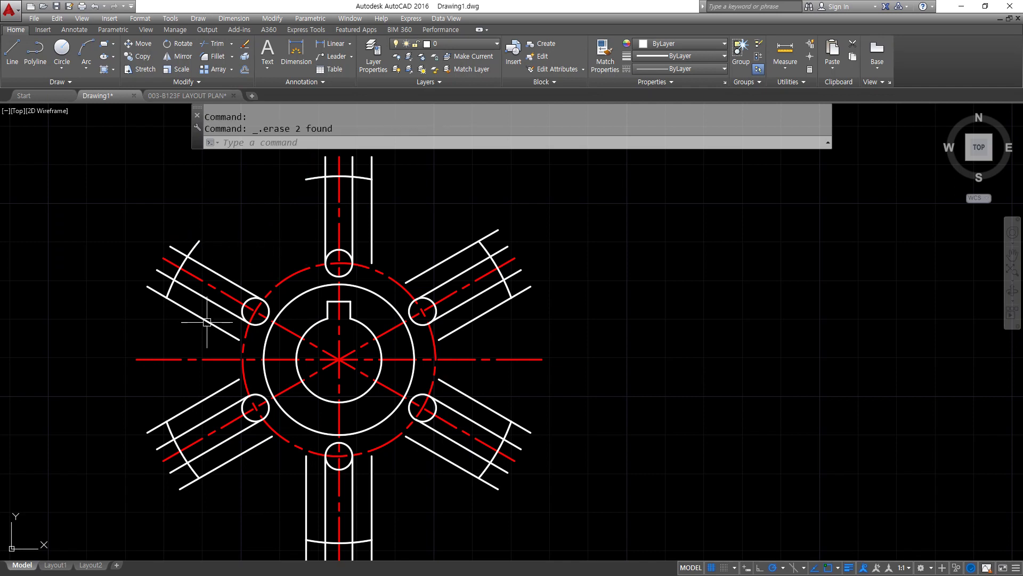
{"action": "left_click", "coordinate": [206, 322]}
{"action": "key", "text": "Delete"}
{"action": "left_click", "coordinate": [220, 391]}
{"action": "key", "text": "Delete"}
{"action": "left_click", "coordinate": [240, 454]}
{"action": "key", "text": "Delete"}
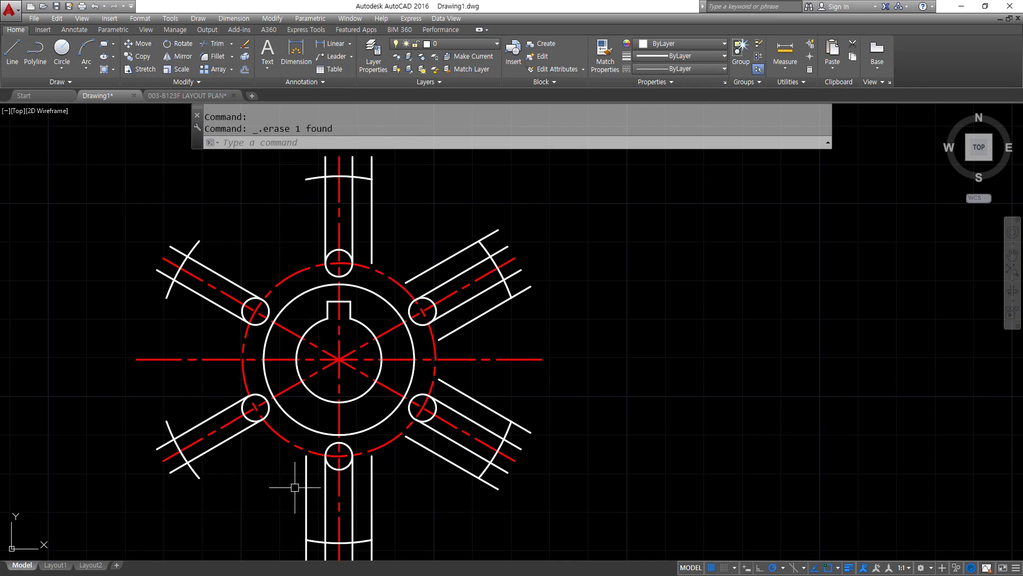
{"action": "left_click", "coordinate": [304, 485]}
{"action": "key", "text": "Delete"}
{"action": "left_click", "coordinate": [371, 487]}
{"action": "key", "text": "Delete"}
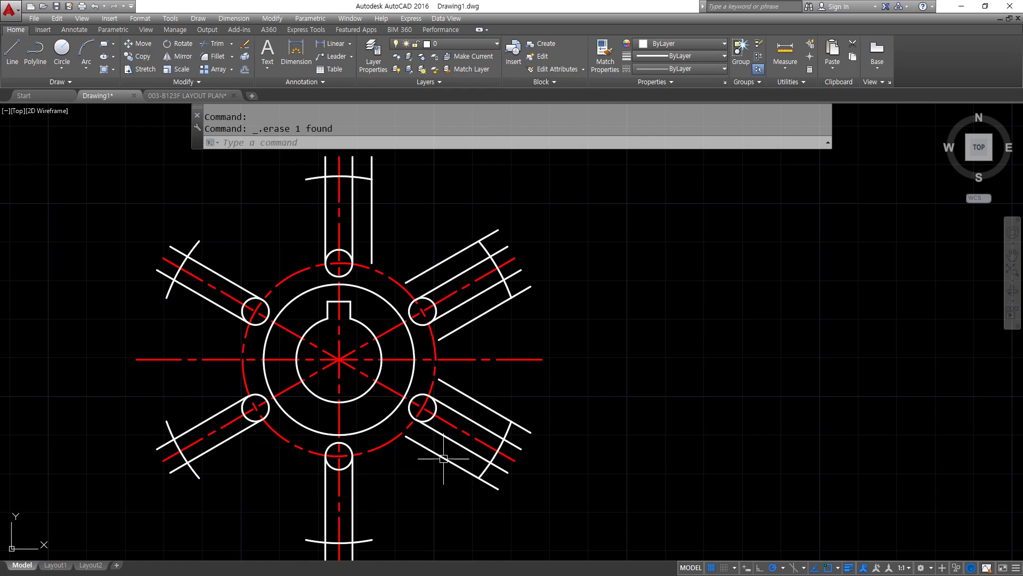
Step: Erase the outer offset lines beside the lower-right and upper-right slots and right of the top slot
{"action": "left_click", "coordinate": [442, 458]}
{"action": "key", "text": "Delete"}
{"action": "left_click", "coordinate": [482, 400]}
{"action": "key", "text": "Delete"}
{"action": "left_click", "coordinate": [478, 316]}
{"action": "key", "text": "Delete"}
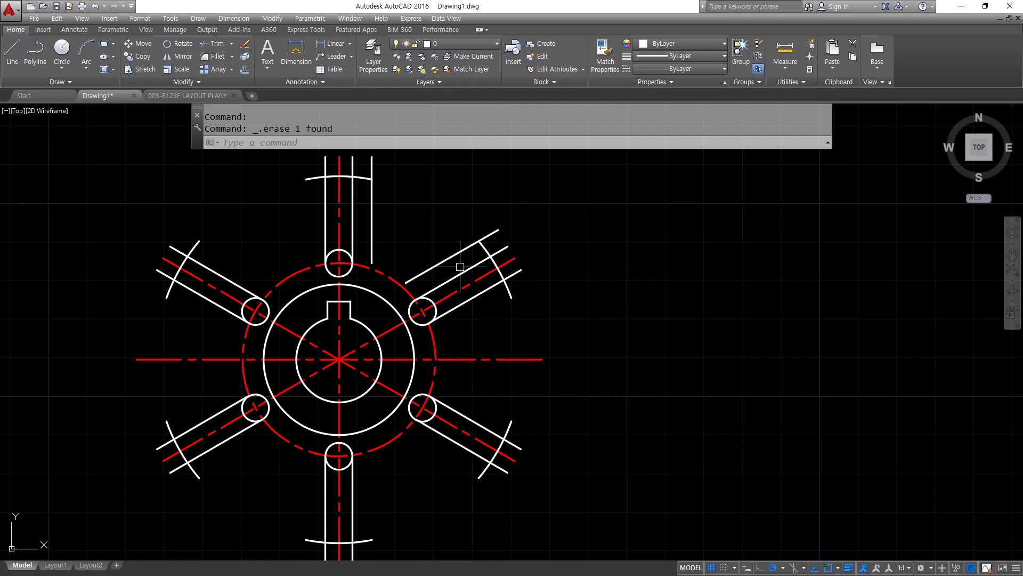
{"action": "left_click", "coordinate": [458, 243]}
{"action": "left_click", "coordinate": [445, 260]}
{"action": "key", "text": "Delete"}
{"action": "left_click", "coordinate": [373, 240]}
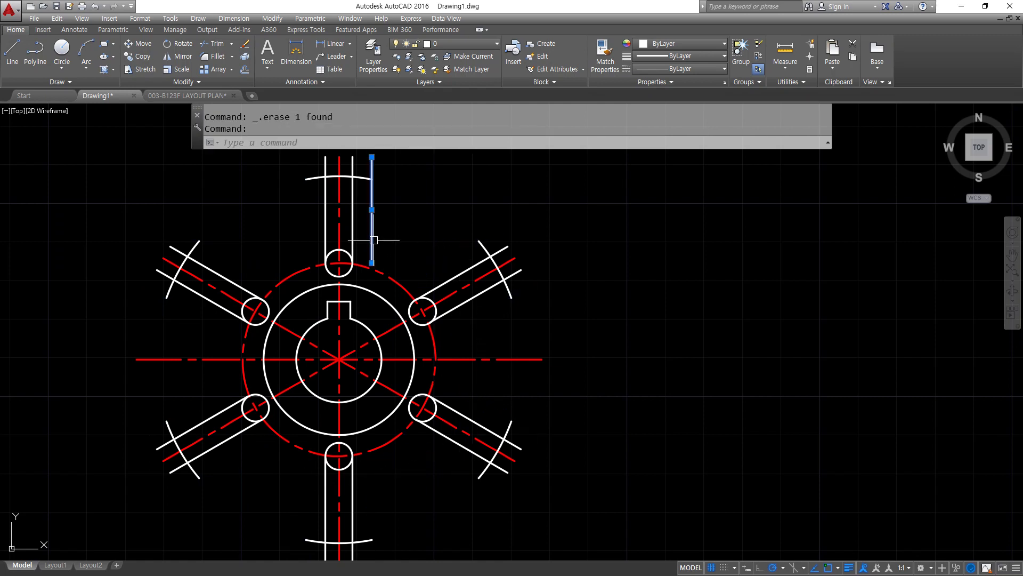
{"action": "key", "text": "Delete"}
Step: Examine where the top slot's wall lines end on its diameter 7 circle and how the red circle crosses there
{"action": "scroll", "coordinate": [335, 265], "scroll_direction": "up", "scroll_amount": 10}
{"action": "middle_click_drag", "start_coordinate": [334, 264], "coordinate": [299, 383]}
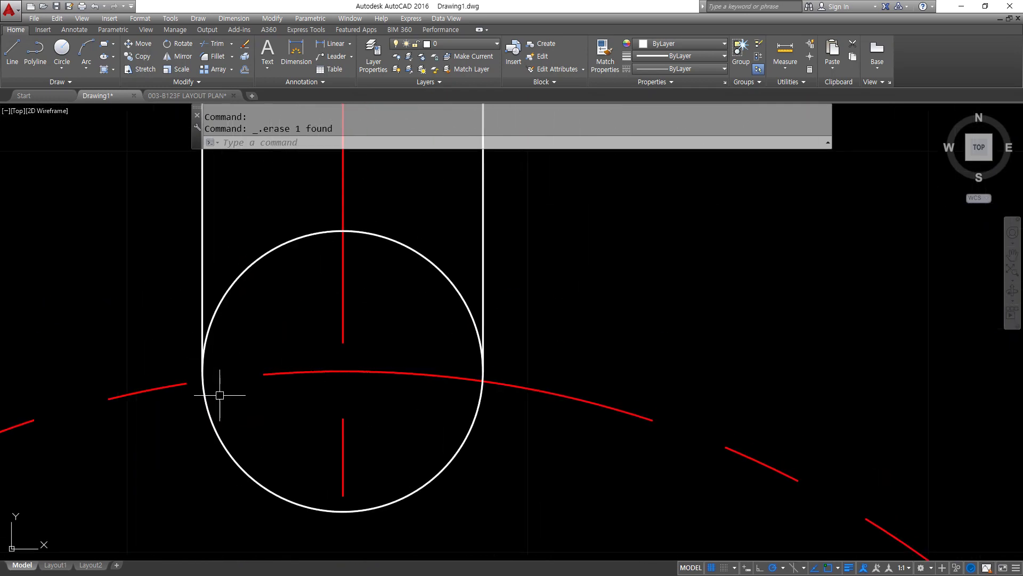
{"action": "left_click", "coordinate": [213, 255]}
{"action": "left_click", "coordinate": [174, 407]}
{"action": "scroll", "coordinate": [176, 404], "scroll_direction": "up", "scroll_amount": 2}
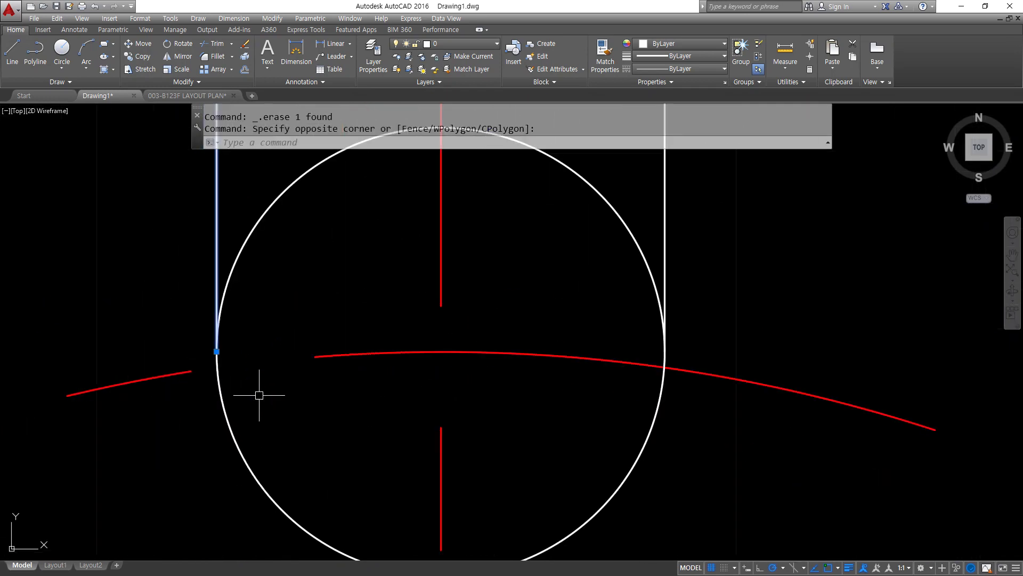
{"action": "left_click_drag", "start_coordinate": [185, 376], "coordinate": [335, 373]}
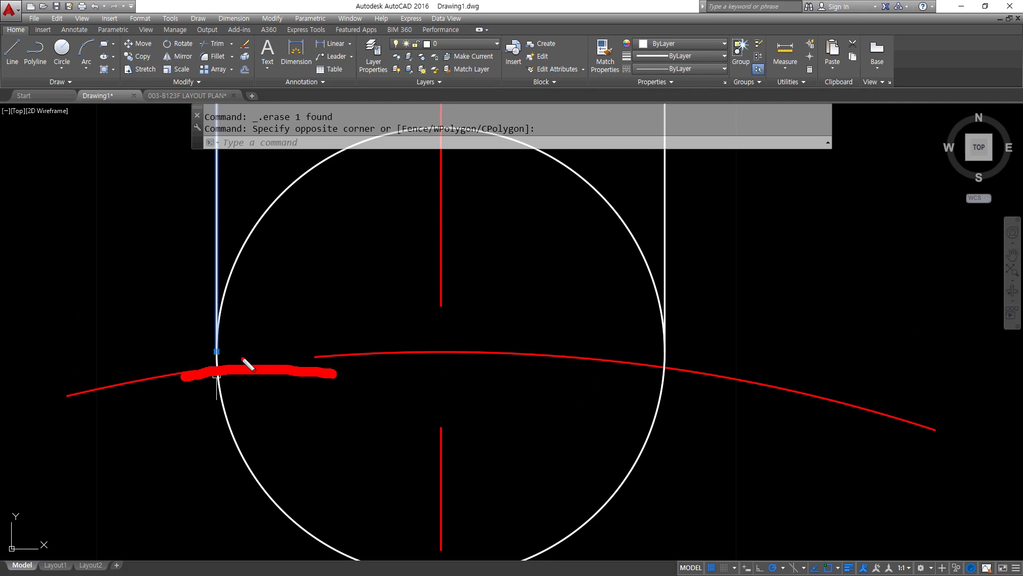
{"action": "left_click_drag", "start_coordinate": [198, 336], "coordinate": [227, 375]}
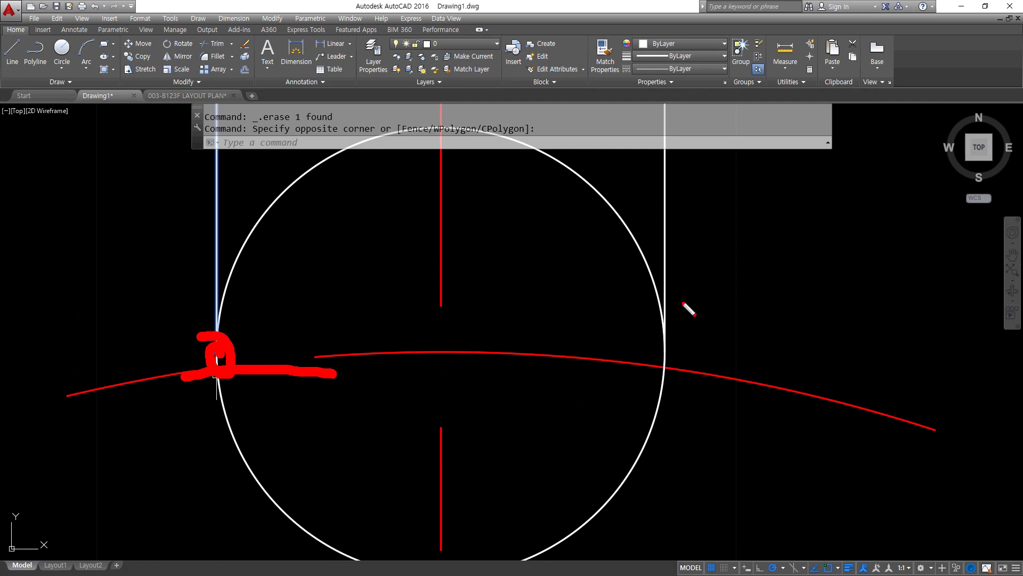
{"action": "key", "text": "Escape"}
{"action": "left_click", "coordinate": [681, 241]}
{"action": "left_click", "coordinate": [655, 223]}
{"action": "key", "text": "Escape"}
{"action": "scroll", "coordinate": [439, 334], "scroll_direction": "down", "scroll_amount": 2}
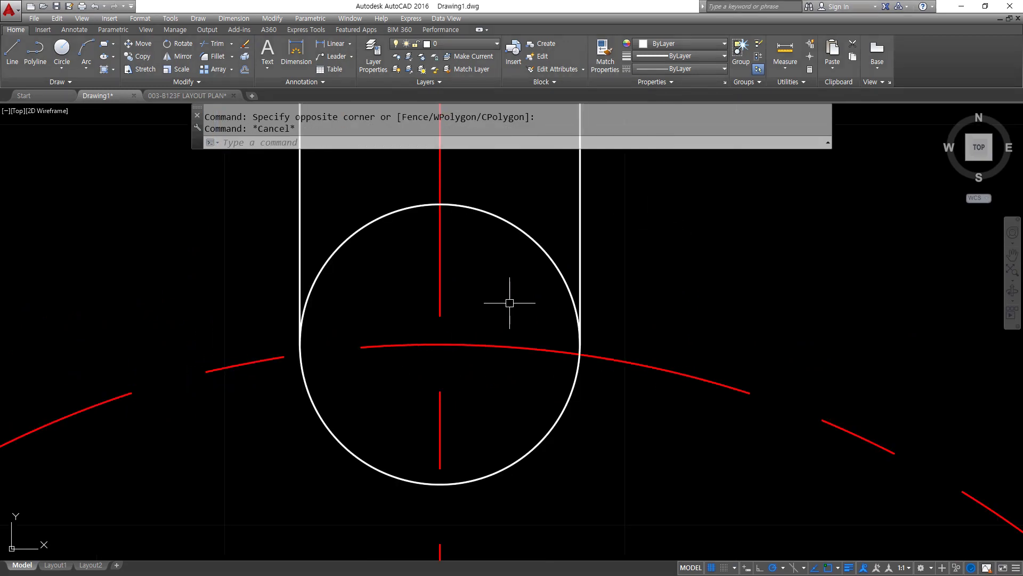
Step: Trim away the upper half of the top slot's small circle, using all objects as cutting edges
{"action": "type", "text": "tr"}
{"action": "key", "text": "Return"}
{"action": "key", "text": "Return"}
{"action": "left_click", "coordinate": [518, 232]}
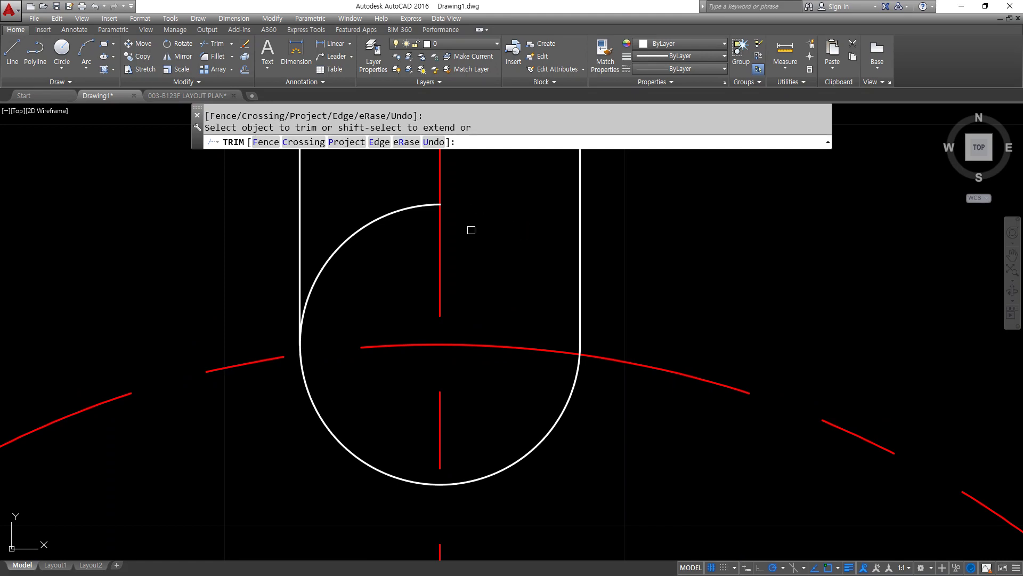
{"action": "left_click", "coordinate": [340, 259]}
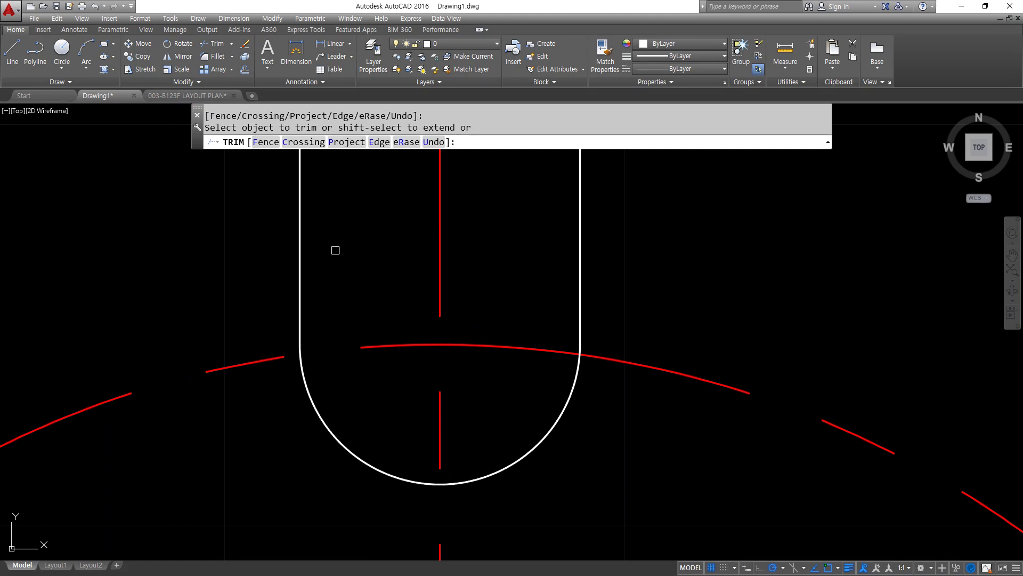
Step: Trim the rim arc across the top slot's opening and the wall line ends beyond the rim
{"action": "scroll", "coordinate": [336, 249], "scroll_direction": "down", "scroll_amount": 5}
{"action": "scroll", "coordinate": [336, 394], "scroll_direction": "up", "scroll_amount": 6}
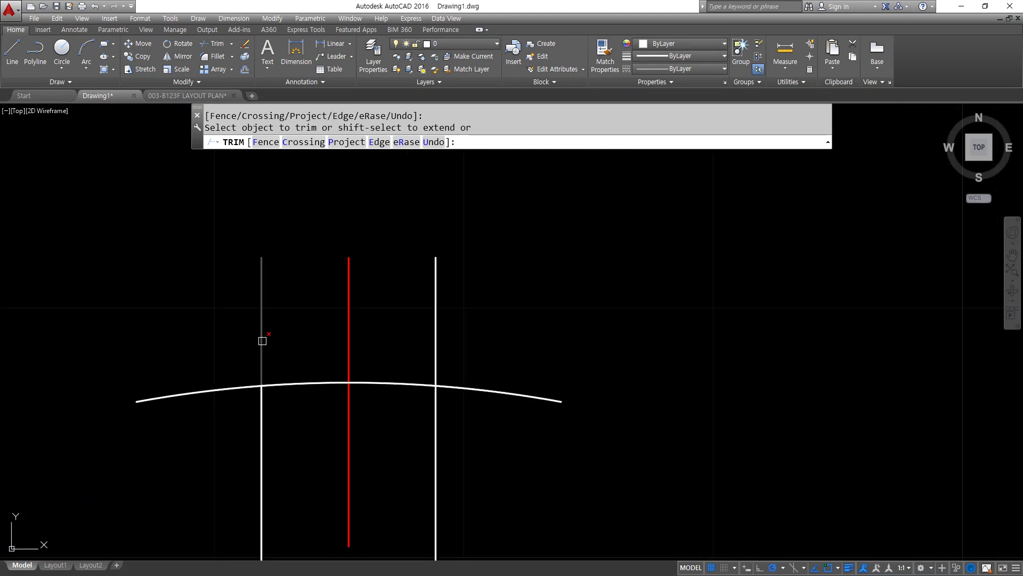
{"action": "left_click", "coordinate": [388, 386]}
{"action": "left_click", "coordinate": [441, 361]}
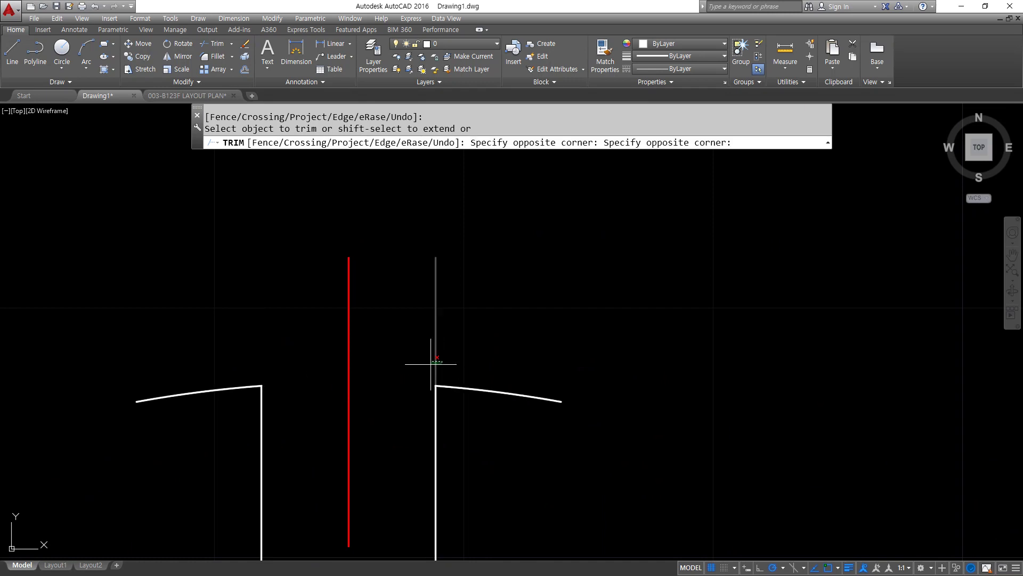
{"action": "left_click", "coordinate": [431, 364]}
Step: Fence-trim the inner circle arc, rim arc and wall overhang on the upper side of the upper-left slot
{"action": "scroll", "coordinate": [315, 382], "scroll_direction": "down", "scroll_amount": 4}
{"action": "middle_click_drag", "start_coordinate": [141, 452], "coordinate": [582, 186]}
{"action": "scroll", "coordinate": [587, 405], "scroll_direction": "up", "scroll_amount": 2}
{"action": "type", "text": "f"}
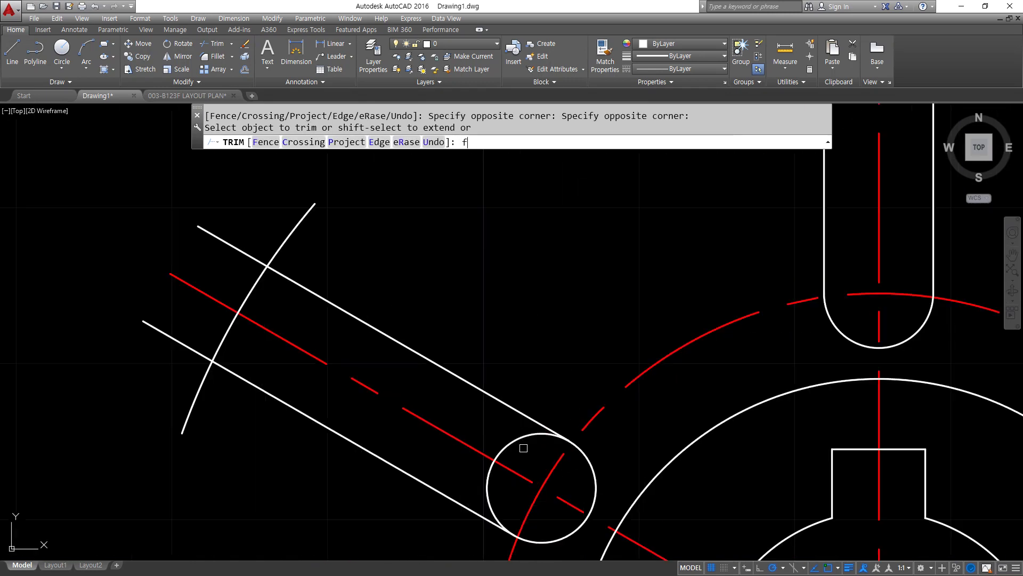
{"action": "key", "text": "Return"}
{"action": "left_click", "coordinate": [525, 445]}
{"action": "left_click", "coordinate": [233, 279]}
{"action": "left_click", "coordinate": [228, 217]}
{"action": "key", "text": "Return"}
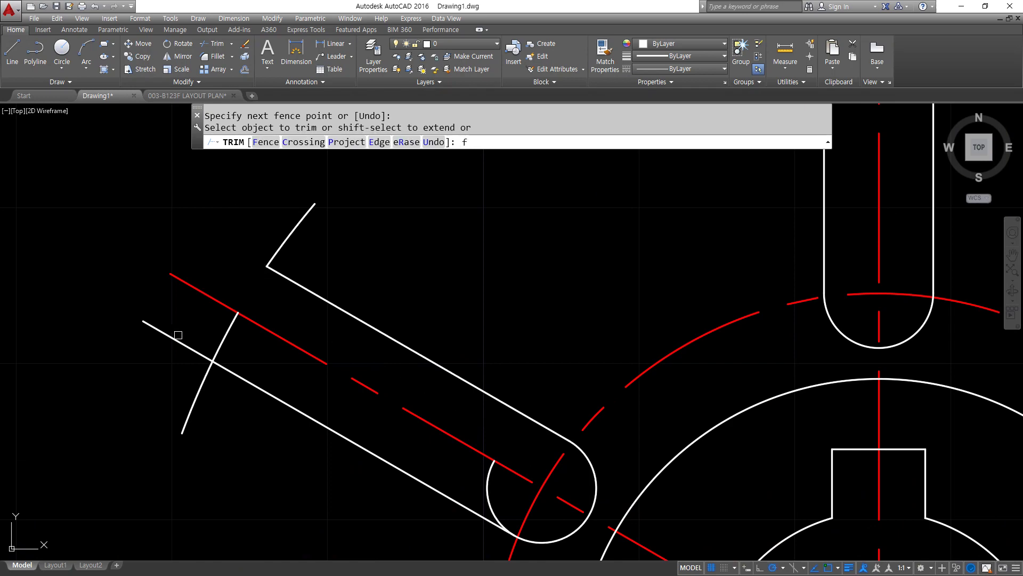
Step: Fence-trim the inner circle arc, rim arc and wall overhang on the lower side of the upper-left slot
{"action": "type", "text": "f"}
{"action": "key", "text": "Return"}
{"action": "left_click", "coordinate": [163, 360]}
{"action": "left_click", "coordinate": [198, 328]}
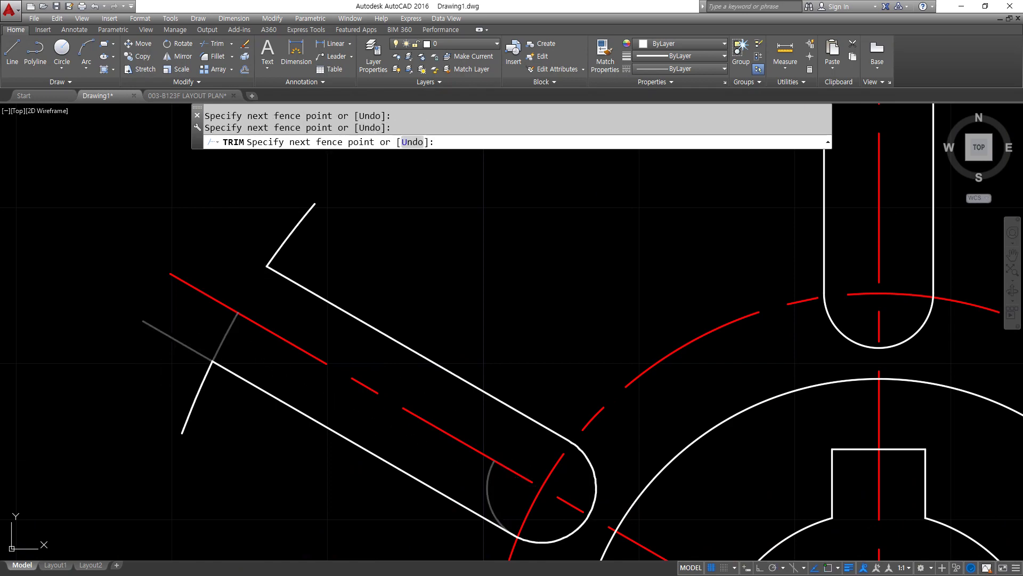
{"action": "key", "text": "Return"}
Step: Fence-trim the inner circle arc, rim arc and wall overhang on the upper side of the lower-left slot
{"action": "middle_click_drag", "start_coordinate": [393, 507], "coordinate": [396, 164]}
{"action": "middle_click_drag", "start_coordinate": [476, 393], "coordinate": [459, 178]}
{"action": "type", "text": "f"}
{"action": "key", "text": "Return"}
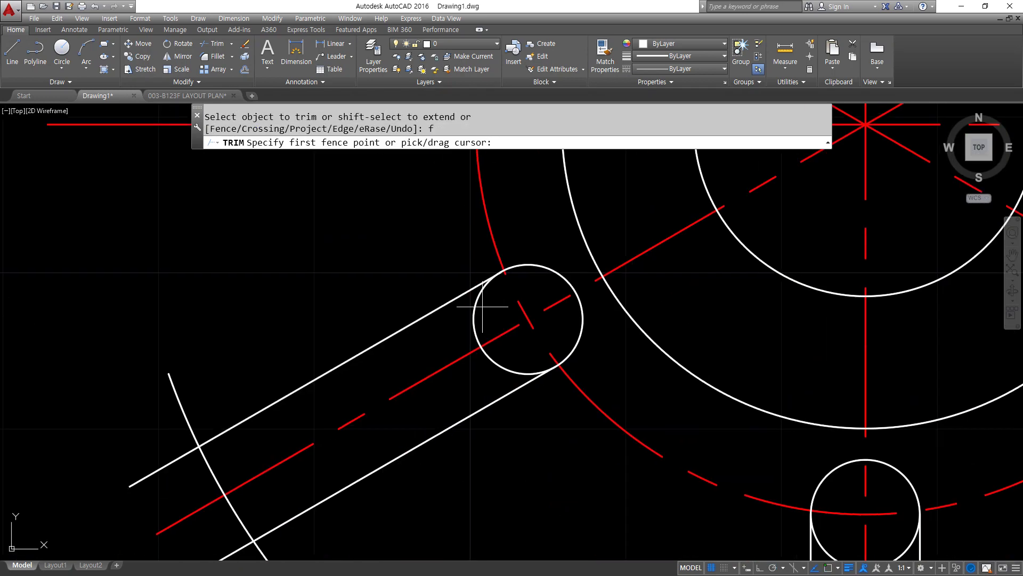
{"action": "left_click", "coordinate": [483, 307]}
{"action": "left_click", "coordinate": [198, 479]}
{"action": "left_click", "coordinate": [130, 445]}
{"action": "key", "text": "Return"}
Step: Fence-trim the inner circle arc, rim arc and wall overhang on the lower side of the lower-left slot
{"action": "middle_click_drag", "start_coordinate": [158, 514], "coordinate": [122, 394]}
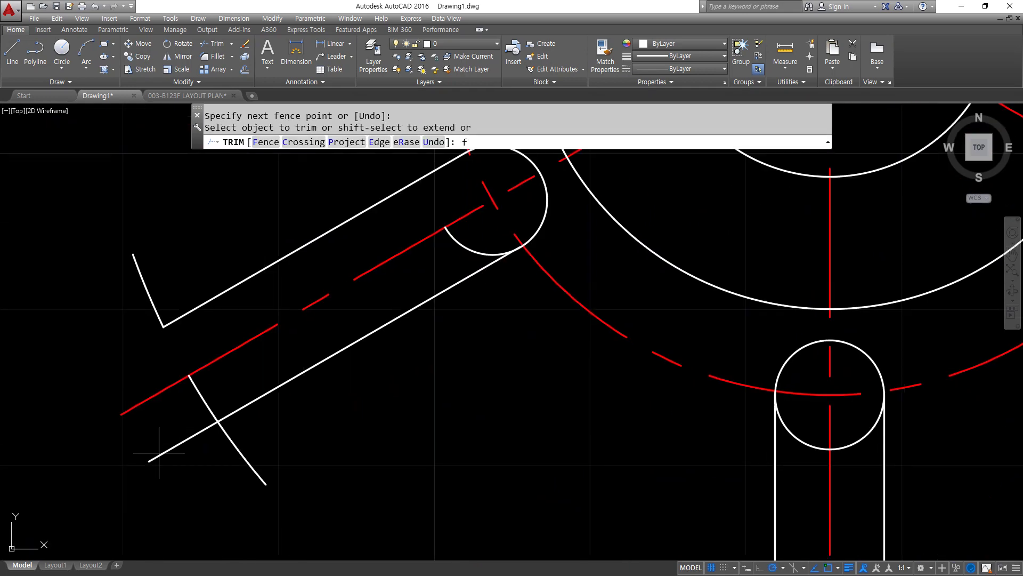
{"action": "type", "text": "f"}
{"action": "key", "text": "Return"}
{"action": "left_click", "coordinate": [165, 477]}
{"action": "left_click", "coordinate": [179, 417]}
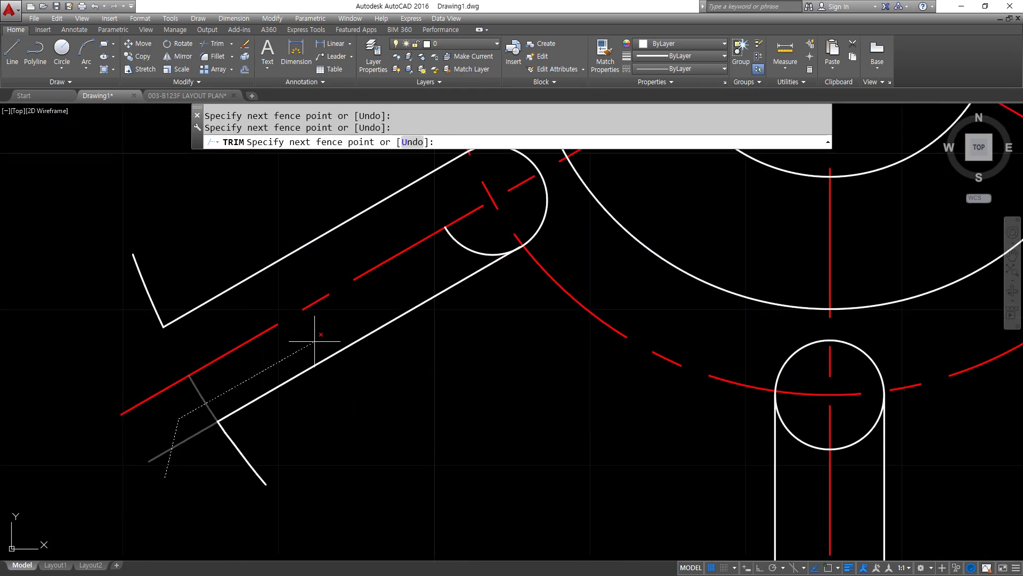
{"action": "left_click", "coordinate": [484, 235]}
{"action": "key", "text": "Return"}
Step: Fence-trim the inner circle arc, rim arc and wall overhang on the left half of the bottom slot
{"action": "middle_click_drag", "start_coordinate": [522, 329], "coordinate": [172, 160]}
{"action": "scroll", "coordinate": [184, 144], "scroll_direction": "down", "scroll_amount": 2}
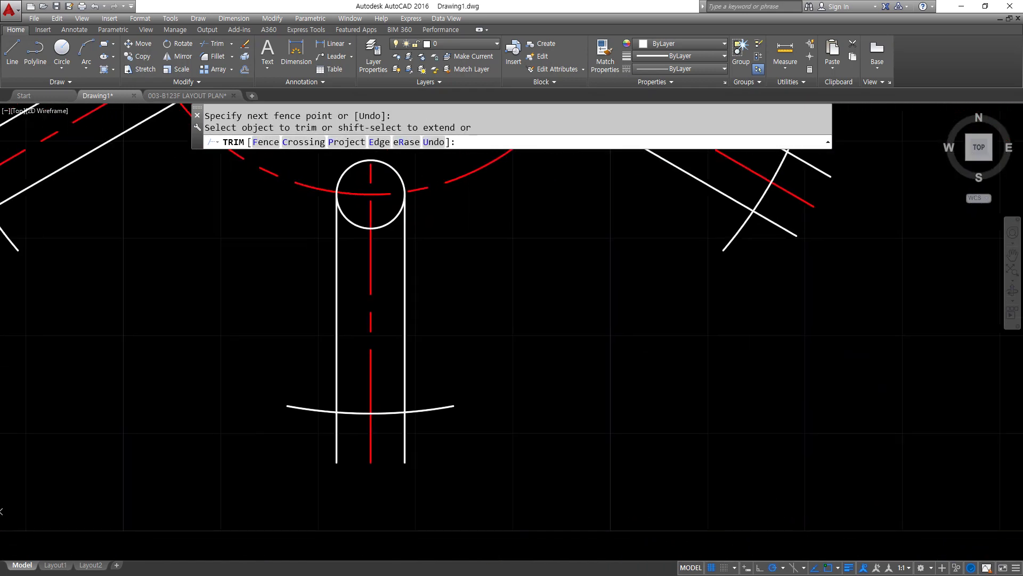
{"action": "type", "text": "f"}
{"action": "key", "text": "Return"}
{"action": "left_click", "coordinate": [354, 211]}
{"action": "left_click", "coordinate": [353, 320]}
{"action": "left_click", "coordinate": [354, 429]}
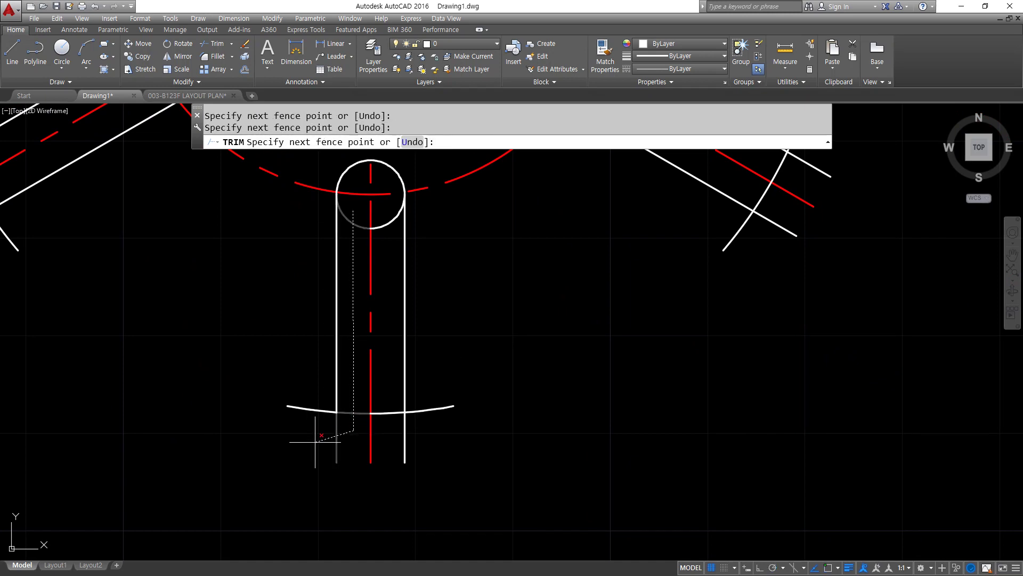
{"action": "left_click", "coordinate": [321, 435]}
{"action": "key", "text": "Return"}
Step: Fence-trim the inner circle arc, rim arc and wall overhang on the right half of the bottom slot
{"action": "type", "text": "f"}
{"action": "key", "text": "Return"}
{"action": "left_click", "coordinate": [389, 210]}
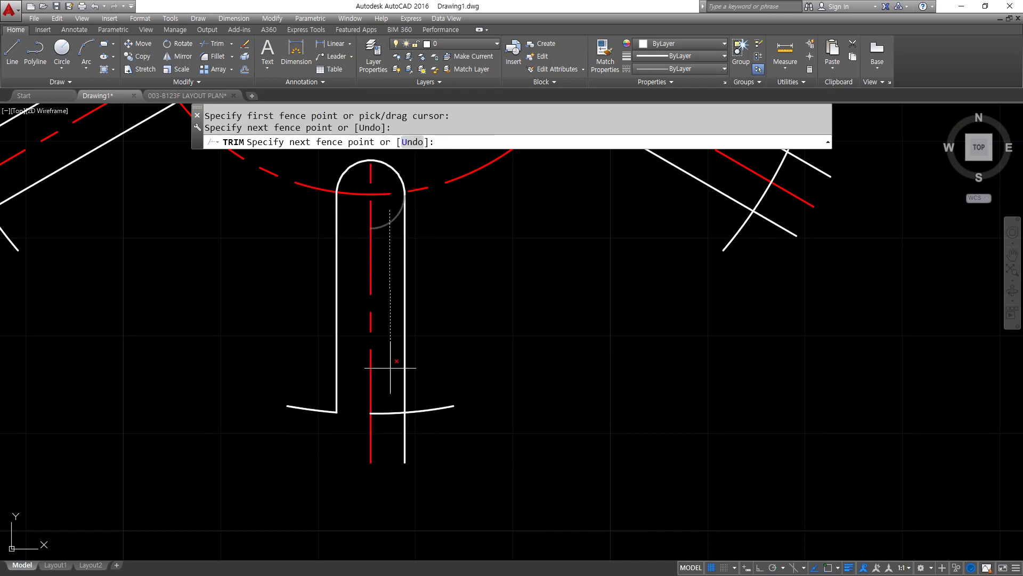
{"action": "left_click", "coordinate": [385, 431]}
{"action": "key", "text": "Return"}
Step: Fence-trim the inner circle arc, rim arc and wall overhang on the lower side of the lower-right slot
{"action": "middle_click_drag", "start_coordinate": [661, 328], "coordinate": [327, 554]}
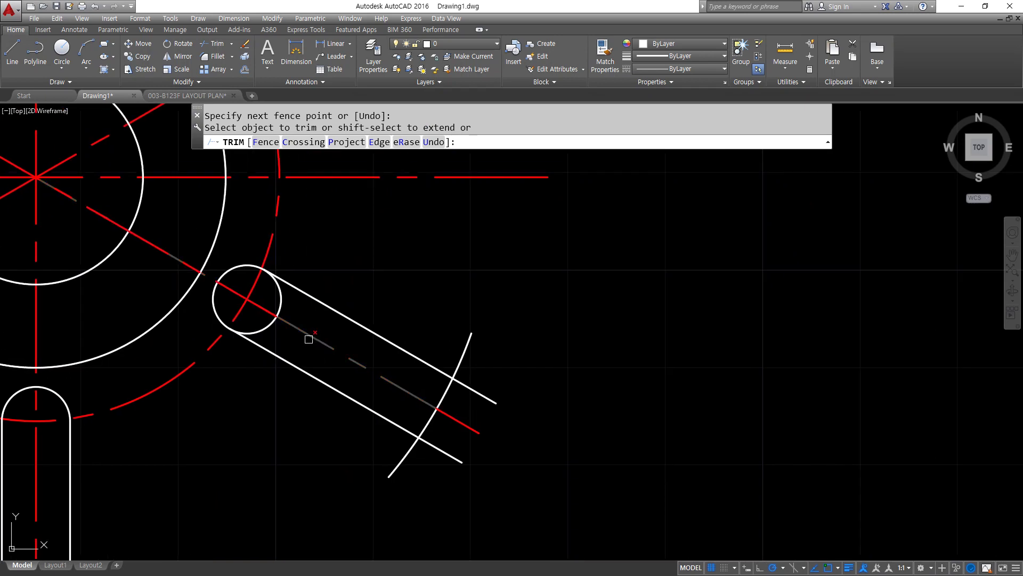
{"action": "type", "text": "f"}
{"action": "key", "text": "Return"}
{"action": "left_click", "coordinate": [254, 320]}
{"action": "left_click", "coordinate": [360, 399]}
{"action": "left_click", "coordinate": [425, 453]}
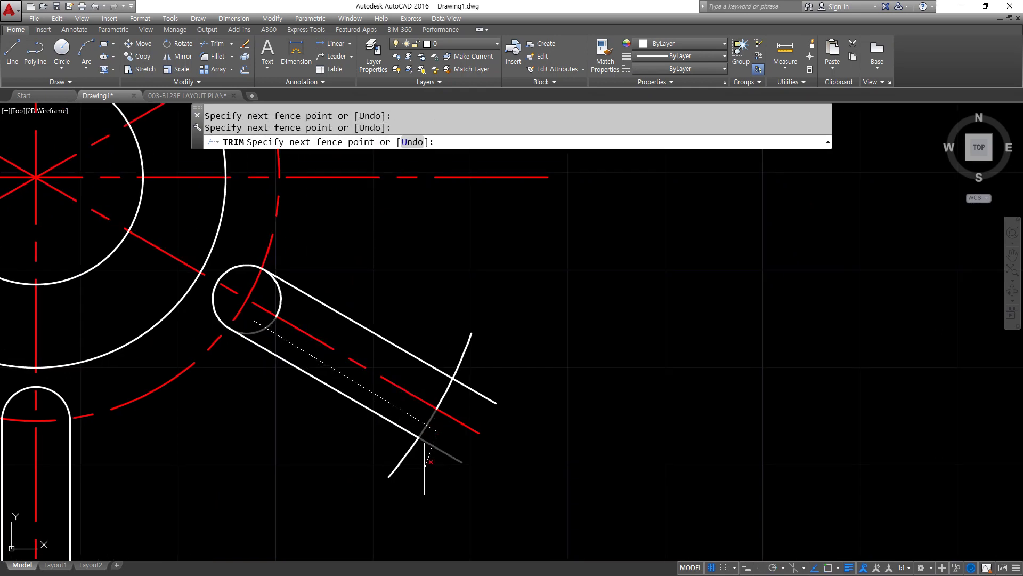
{"action": "key", "text": "Return"}
Step: Fence-trim the inner circle arc, rim arc and wall overhang on the upper side of the lower-right slot
{"action": "type", "text": "f"}
{"action": "key", "text": "Return"}
{"action": "left_click", "coordinate": [274, 291]}
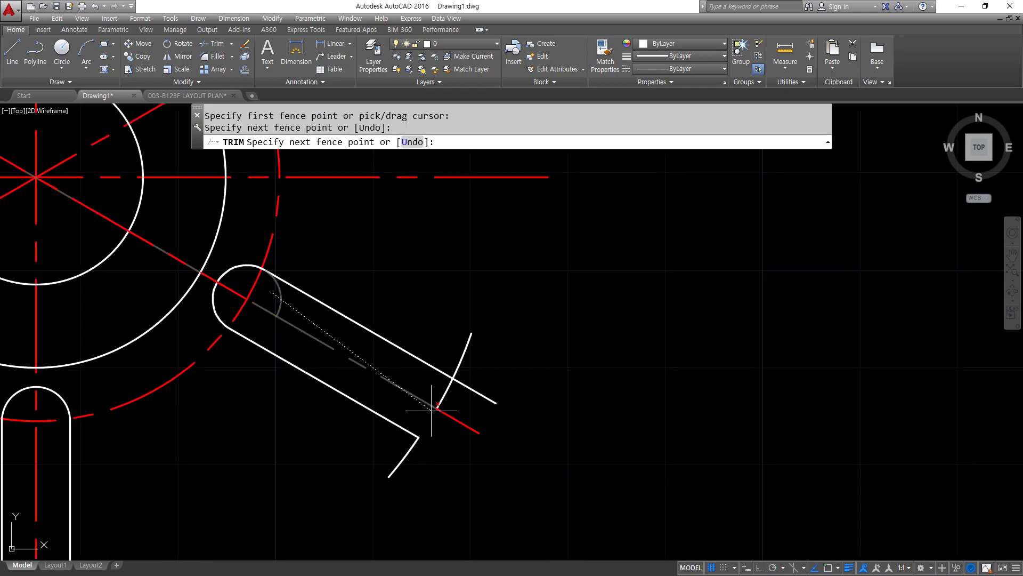
{"action": "left_click", "coordinate": [457, 400]}
{"action": "left_click", "coordinate": [498, 373]}
{"action": "key", "text": "Return"}
{"action": "middle_click_drag", "start_coordinate": [500, 280], "coordinate": [502, 529]}
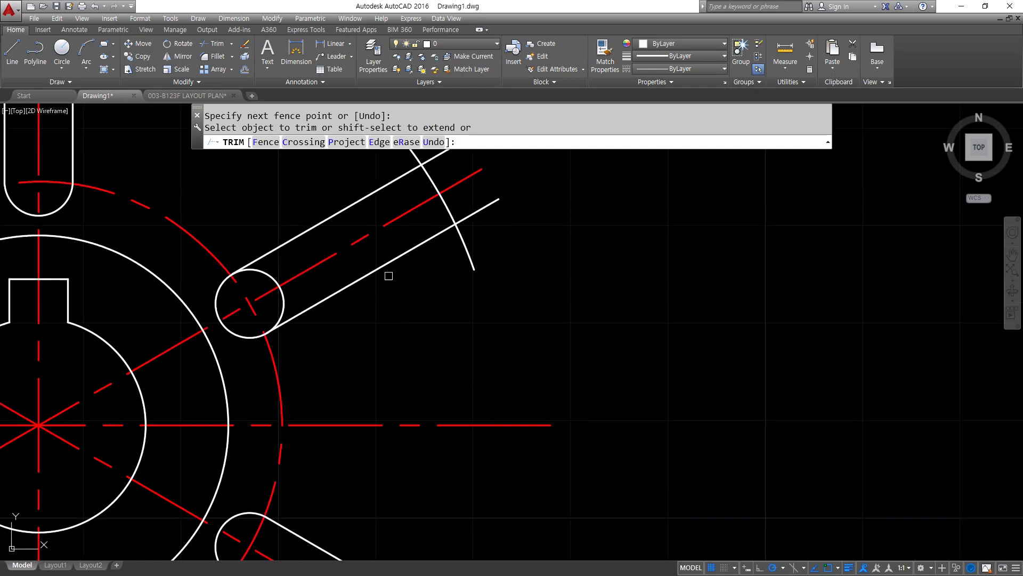
Step: Fence-trim the inner circle arc, rim arc and wall overhang on the lower side of the upper-right slot
{"action": "middle_click_drag", "start_coordinate": [389, 276], "coordinate": [419, 378]}
{"action": "type", "text": "f"}
{"action": "key", "text": "Return"}
{"action": "left_click", "coordinate": [307, 409]}
{"action": "left_click", "coordinate": [512, 305]}
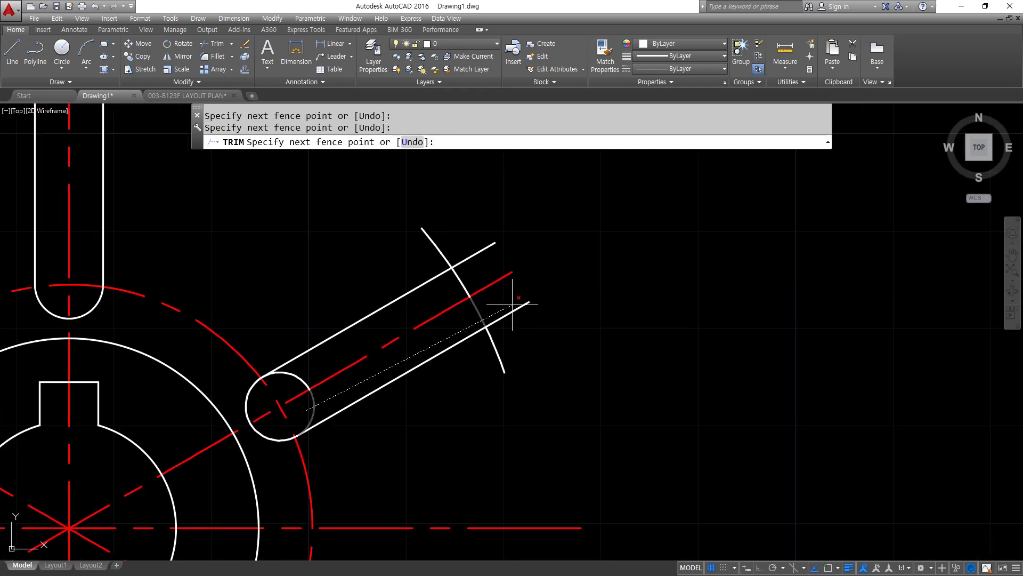
{"action": "key", "text": "Return"}
Step: Fence-trim the inner circle arc, rim arc and wall overhang on the upper side of the upper-right slot
{"action": "type", "text": "f"}
{"action": "key", "text": "Return"}
{"action": "left_click", "coordinate": [287, 384]}
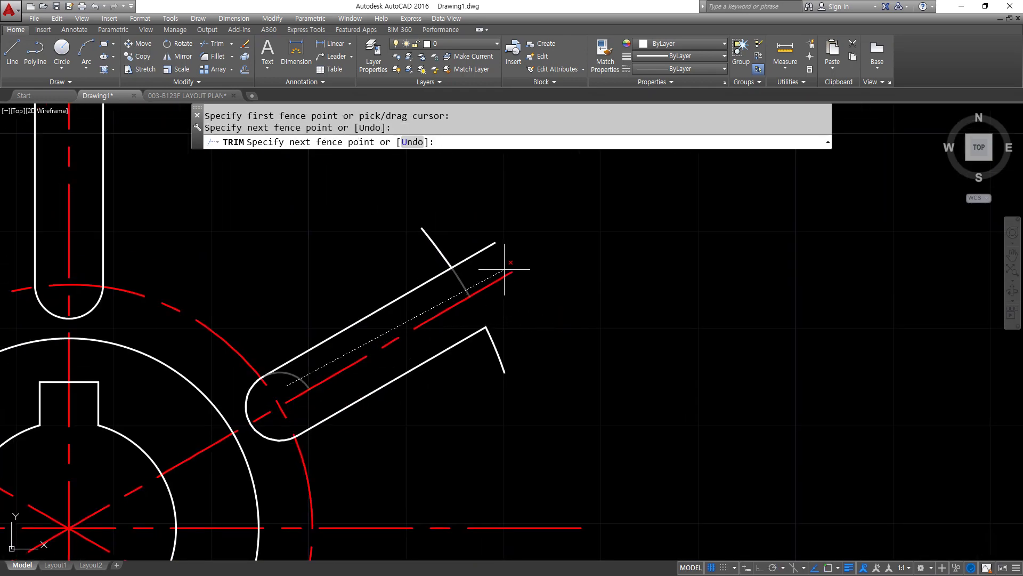
{"action": "left_click", "coordinate": [503, 270]}
{"action": "left_click", "coordinate": [475, 220]}
{"action": "key", "text": "Return"}
{"action": "scroll", "coordinate": [572, 305], "scroll_direction": "down", "scroll_amount": 2}
{"action": "left_click", "coordinate": [530, 328]}
{"action": "middle_click_drag", "start_coordinate": [510, 333], "coordinate": [560, 295]}
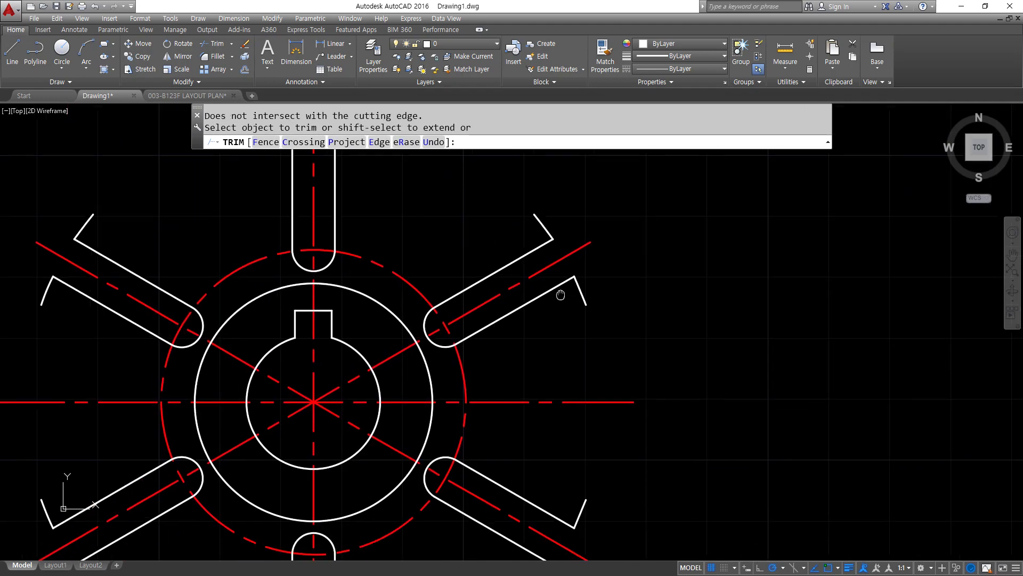
{"action": "key", "text": "Return"}
{"action": "mouse_move", "coordinate": [703, 337]}
{"action": "middle_mouse_down"}
{"action": "mouse_move", "coordinate": [690, 354]}
{"action": "mouse_move", "coordinate": [681, 453]}
{"action": "middle_mouse_up"}
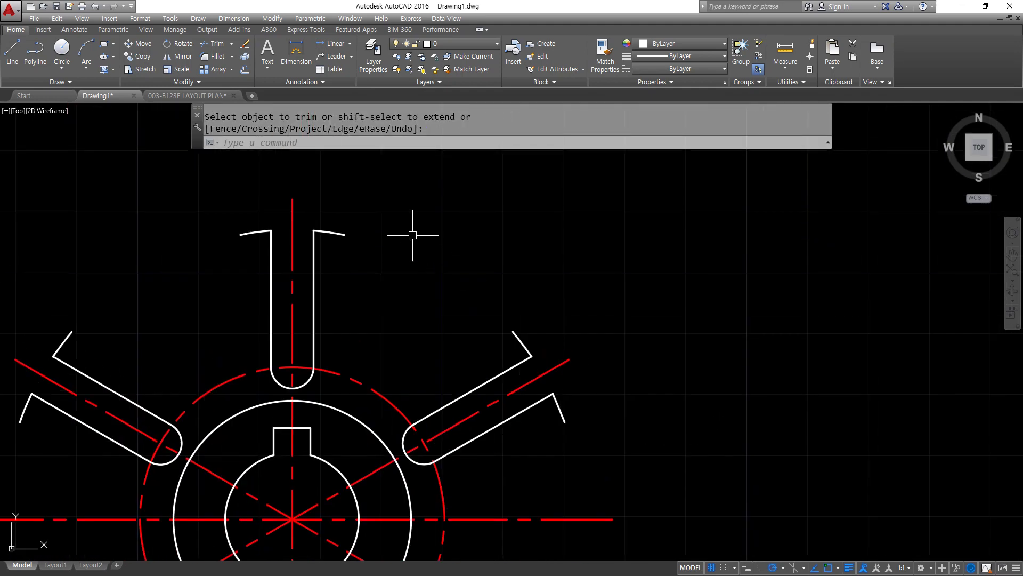
{"action": "mouse_move", "coordinate": [350, 216]}
{"action": "left_mouse_down"}
{"action": "mouse_move", "coordinate": [412, 334]}
{"action": "mouse_move", "coordinate": [517, 339]}
{"action": "mouse_move", "coordinate": [559, 293]}
{"action": "left_mouse_up"}
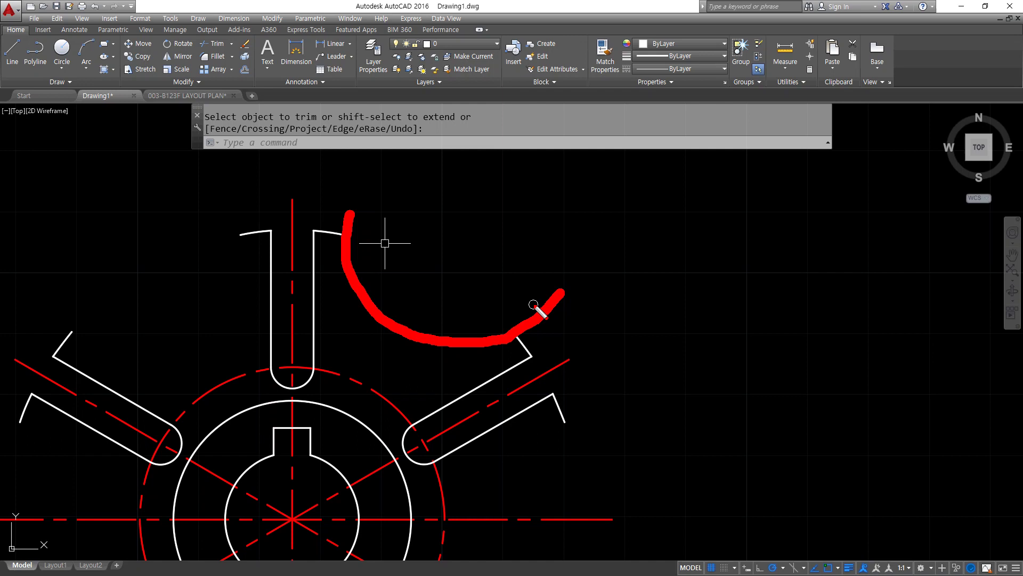
{"action": "right_click", "coordinate": [533, 291]}
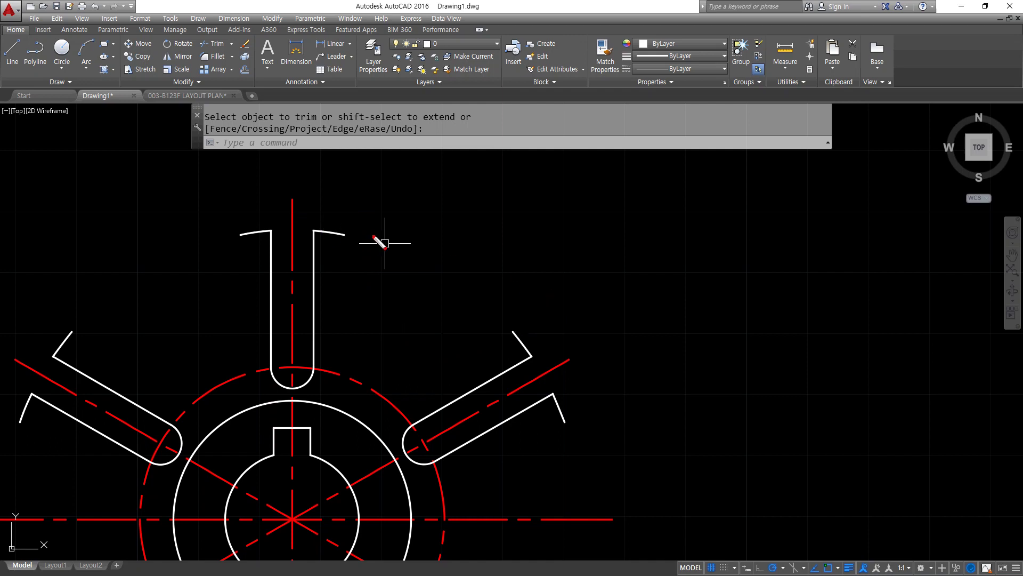
{"action": "mouse_move", "coordinate": [373, 249]}
{"action": "left_mouse_down"}
{"action": "mouse_move", "coordinate": [346, 246]}
{"action": "mouse_move", "coordinate": [360, 223]}
{"action": "mouse_move", "coordinate": [366, 257]}
{"action": "left_mouse_up"}
{"action": "mouse_move", "coordinate": [513, 332]}
{"action": "left_mouse_down"}
{"action": "mouse_move", "coordinate": [504, 338]}
{"action": "mouse_move", "coordinate": [521, 326]}
{"action": "mouse_move", "coordinate": [513, 331]}
{"action": "left_mouse_up"}
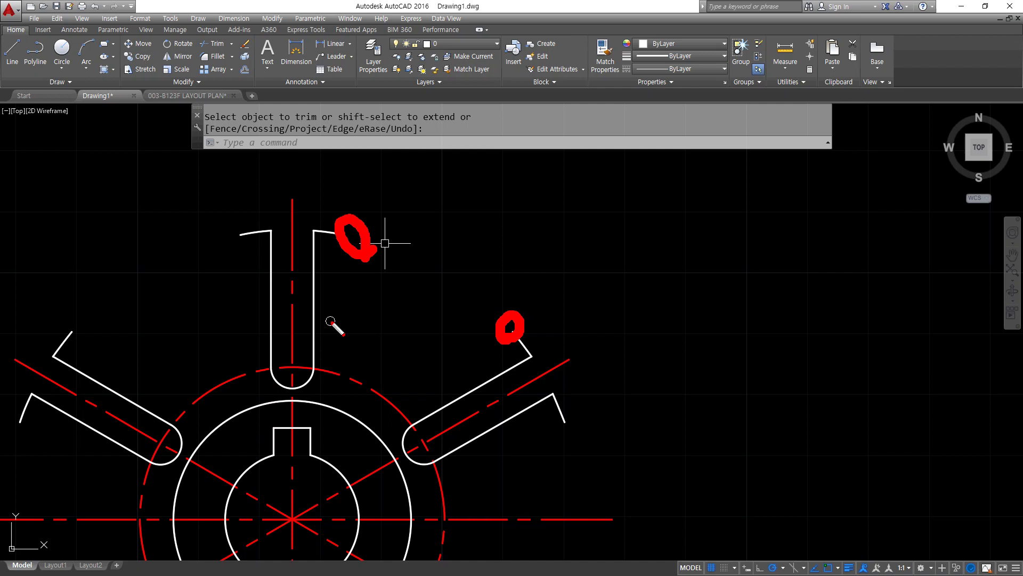
{"action": "right_click", "coordinate": [331, 322]}
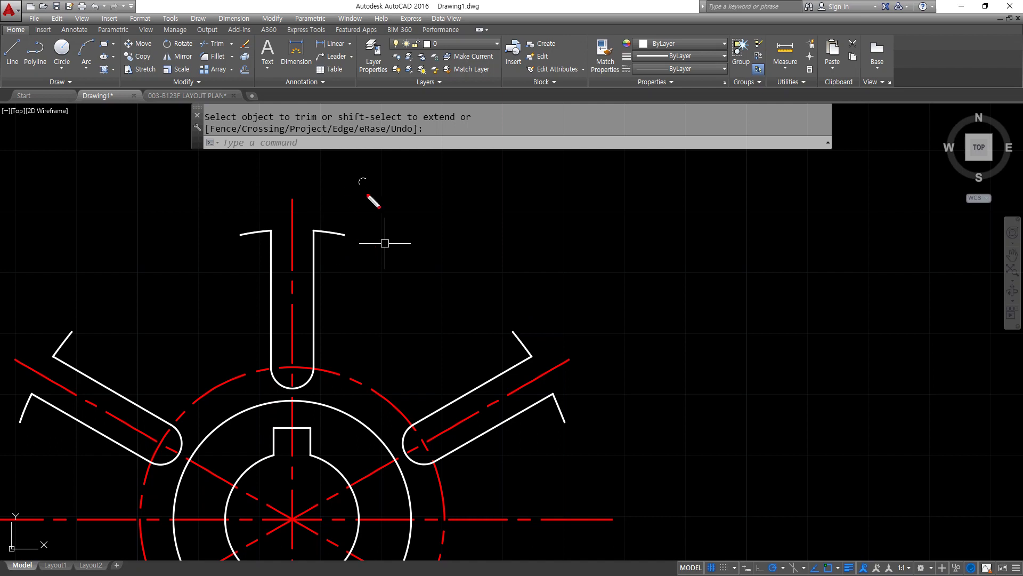
{"action": "mouse_move", "coordinate": [359, 247]}
{"action": "left_mouse_down"}
{"action": "mouse_move", "coordinate": [353, 253]}
{"action": "mouse_move", "coordinate": [333, 225]}
{"action": "mouse_move", "coordinate": [363, 234]}
{"action": "mouse_move", "coordinate": [351, 257]}
{"action": "mouse_move", "coordinate": [349, 235]}
{"action": "mouse_move", "coordinate": [456, 213]}
{"action": "mouse_move", "coordinate": [436, 203]}
{"action": "mouse_move", "coordinate": [458, 213]}
{"action": "mouse_move", "coordinate": [455, 234]}
{"action": "left_mouse_up"}
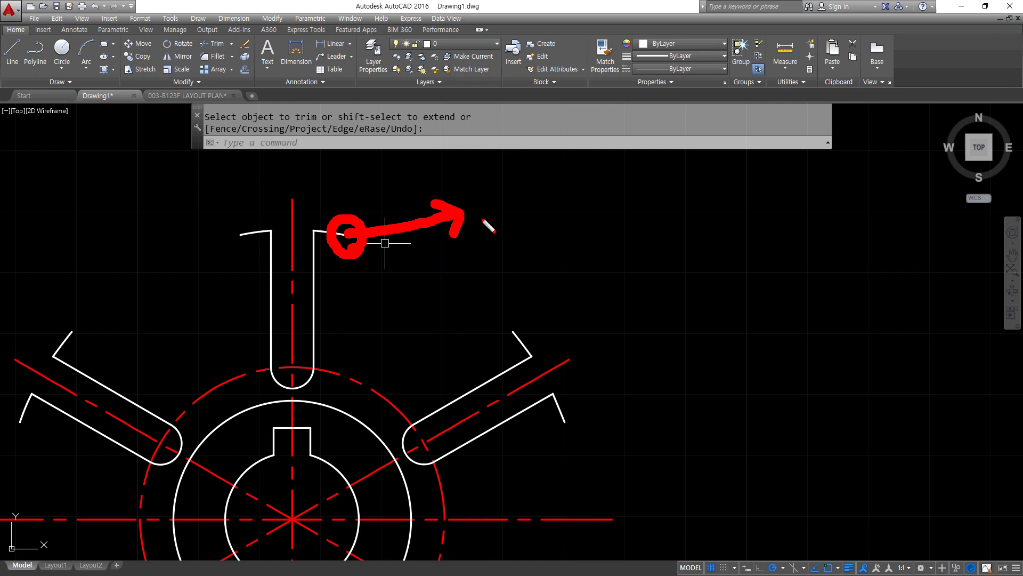
{"action": "mouse_move", "coordinate": [517, 336]}
{"action": "left_mouse_down"}
{"action": "mouse_move", "coordinate": [484, 235]}
{"action": "mouse_move", "coordinate": [470, 253]}
{"action": "mouse_move", "coordinate": [496, 237]}
{"action": "mouse_move", "coordinate": [468, 251]}
{"action": "mouse_move", "coordinate": [463, 216]}
{"action": "mouse_move", "coordinate": [476, 245]}
{"action": "left_mouse_up"}
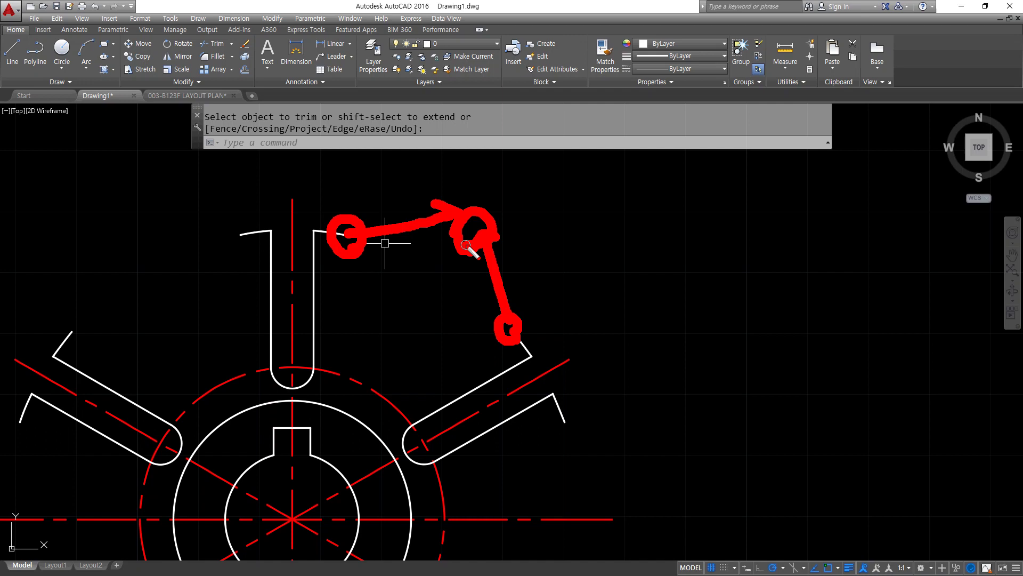
{"action": "key", "text": "Escape"}
Step: Draw a radius 22 circle centred on the free end of the rim arc right of the top slot
{"action": "type", "text": "c"}
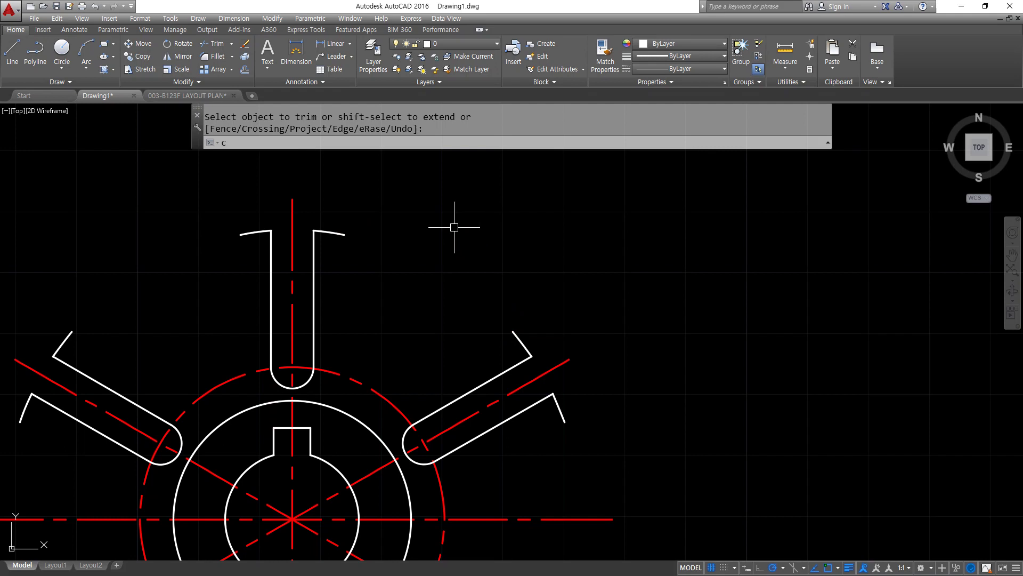
{"action": "key", "text": "space"}
{"action": "left_click", "coordinate": [344, 234]}
{"action": "type", "text": "22"}
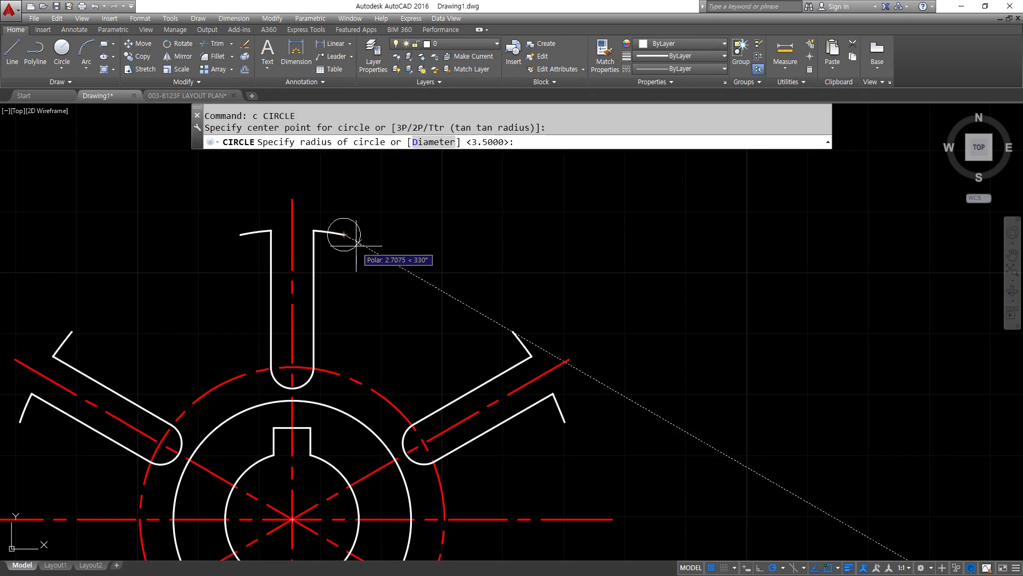
{"action": "key", "text": "Return"}
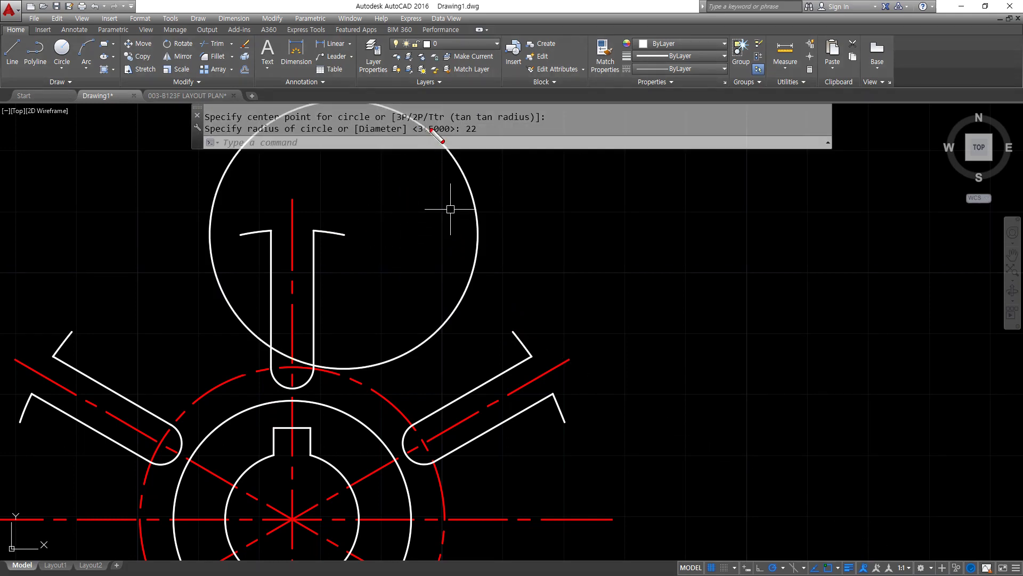
{"action": "mouse_move", "coordinate": [417, 118]}
{"action": "left_mouse_down"}
{"action": "mouse_move", "coordinate": [484, 199]}
{"action": "mouse_move", "coordinate": [486, 271]}
{"action": "left_mouse_up"}
{"action": "mouse_move", "coordinate": [352, 243]}
{"action": "left_mouse_down"}
{"action": "mouse_move", "coordinate": [342, 226]}
{"action": "mouse_move", "coordinate": [353, 234]}
{"action": "mouse_move", "coordinate": [410, 151]}
{"action": "mouse_move", "coordinate": [425, 156]}
{"action": "left_mouse_up"}
{"action": "left_click_drag", "start_coordinate": [384, 233], "coordinate": [453, 233]}
{"action": "mouse_move", "coordinate": [450, 212]}
{"action": "left_mouse_down"}
{"action": "mouse_move", "coordinate": [465, 234]}
{"action": "mouse_move", "coordinate": [456, 246]}
{"action": "left_mouse_up"}
{"action": "left_click_drag", "start_coordinate": [368, 260], "coordinate": [395, 318]}
{"action": "key", "text": "Escape"}
Step: Draw a second radius 22 circle centred on the free rim-arc end above the upper-right slot
{"action": "key", "text": "Return"}
{"action": "left_click", "coordinate": [513, 331]}
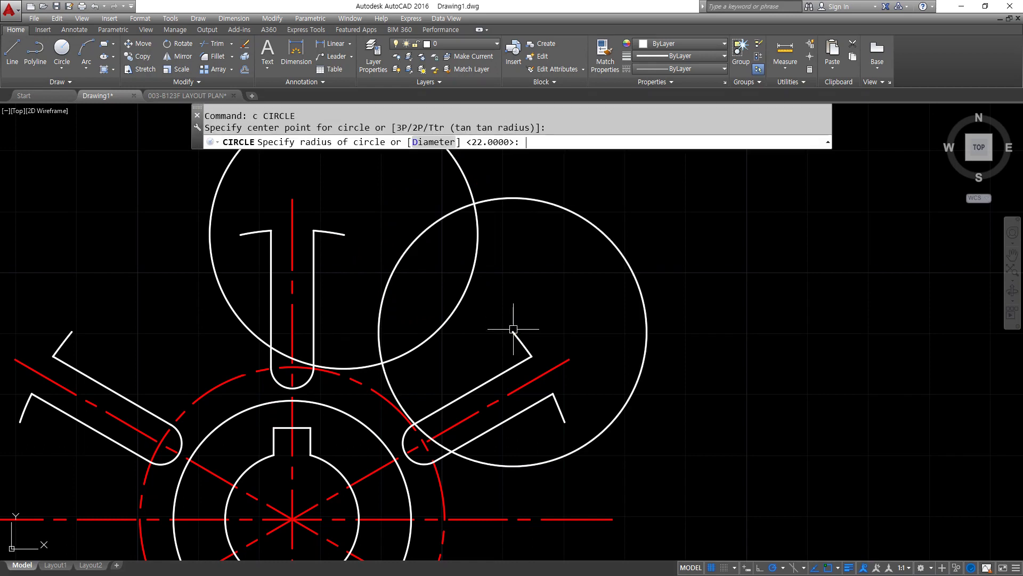
{"action": "key", "text": "Return"}
{"action": "mouse_move", "coordinate": [549, 208]}
{"action": "left_mouse_down"}
{"action": "mouse_move", "coordinate": [469, 217]}
{"action": "mouse_move", "coordinate": [422, 256]}
{"action": "left_mouse_up"}
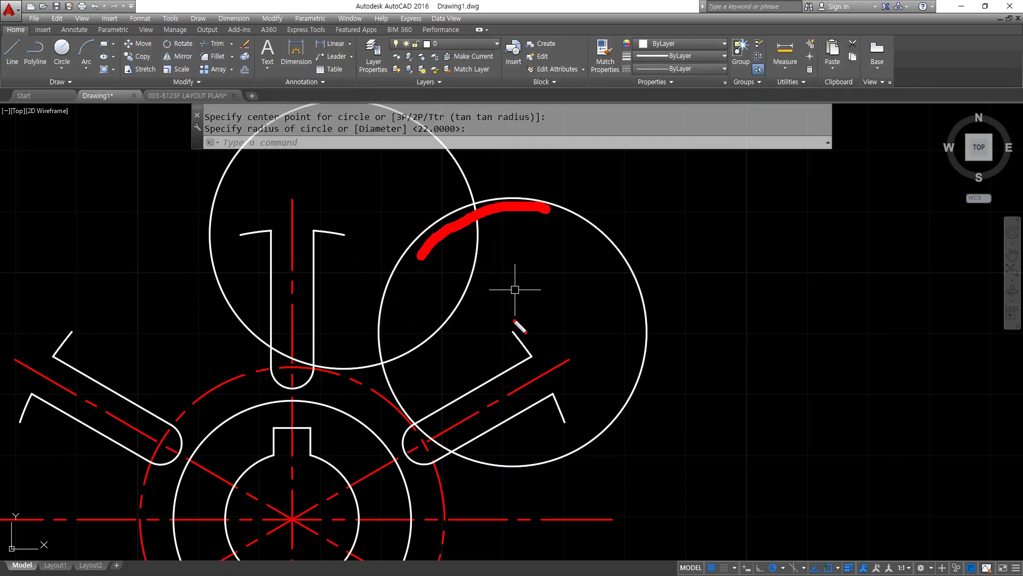
{"action": "mouse_move", "coordinate": [525, 341]}
{"action": "left_mouse_down"}
{"action": "mouse_move", "coordinate": [509, 333]}
{"action": "mouse_move", "coordinate": [519, 238]}
{"action": "mouse_move", "coordinate": [497, 226]}
{"action": "mouse_move", "coordinate": [528, 229]}
{"action": "left_mouse_up"}
{"action": "left_click_drag", "start_coordinate": [497, 332], "coordinate": [409, 281]}
{"action": "key", "text": "Escape"}
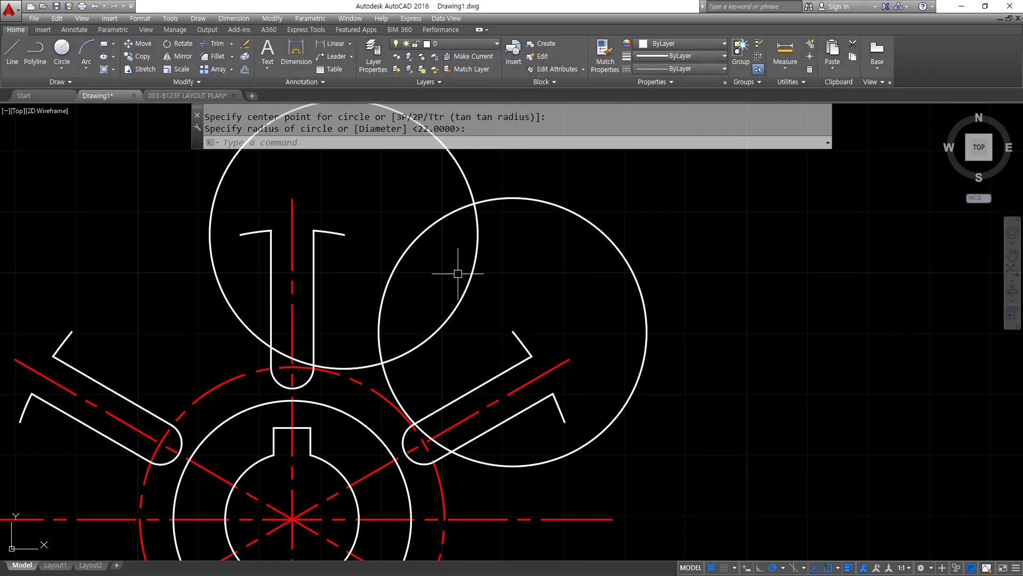
Step: Draw a radius 22 circle centred on the outer intersection of the two helper circles
{"action": "type", "text": "c"}
{"action": "key", "text": "Return"}
{"action": "left_click", "coordinate": [474, 202]}
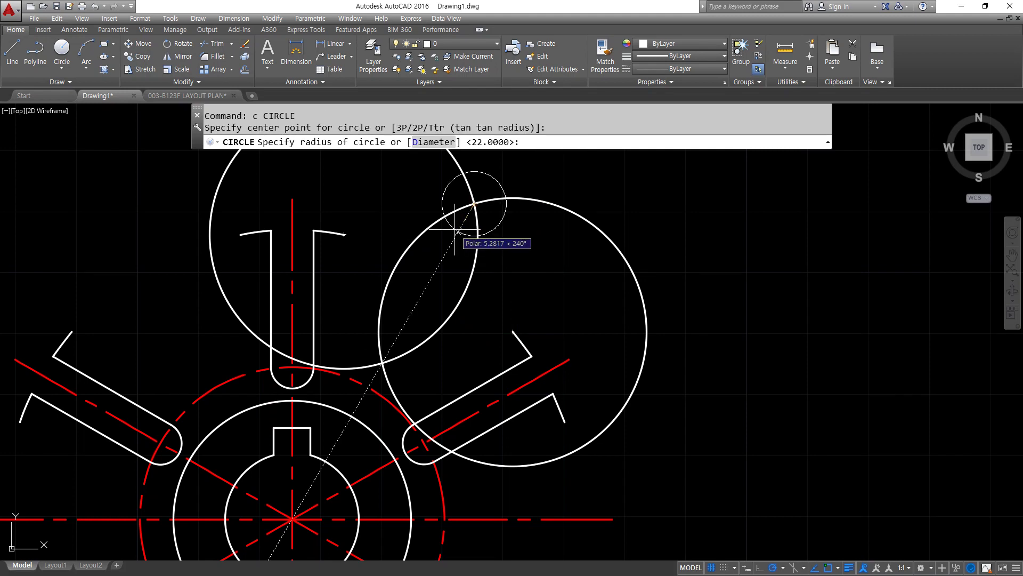
{"action": "type", "text": "22"}
{"action": "key", "text": "Return"}
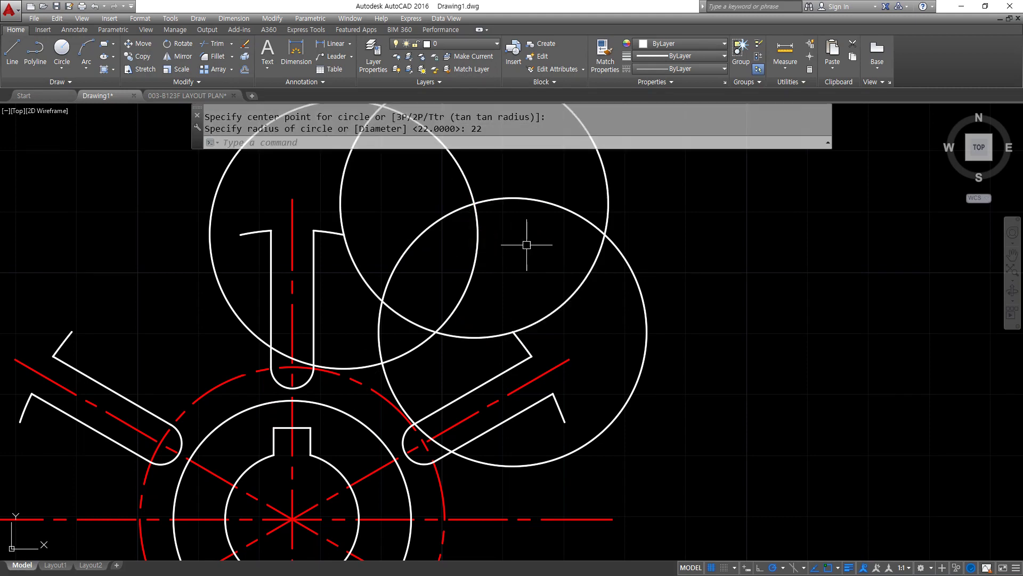
Step: Erase the two helper circles centred on the rim-arc ends of the top and upper-right slots
{"action": "left_click", "coordinate": [530, 244]}
{"action": "left_click", "coordinate": [462, 220]}
{"action": "type", "text": "e"}
{"action": "key", "text": "Return"}
{"action": "scroll", "coordinate": [520, 255], "scroll_direction": "down", "scroll_amount": 2}
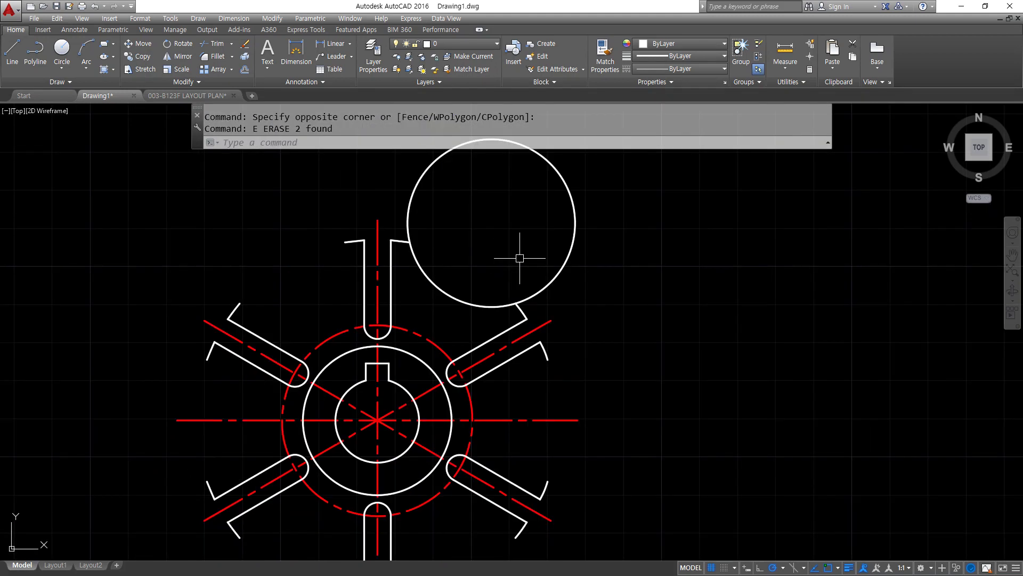
Step: Trim the outer part of the remaining circle to leave a concave arc between the top and upper-right slots
{"action": "type", "text": "tr"}
{"action": "key", "text": "Return"}
{"action": "key", "text": "Return"}
{"action": "left_click", "coordinate": [581, 214]}
{"action": "left_click", "coordinate": [505, 242]}
{"action": "key", "text": "Return"}
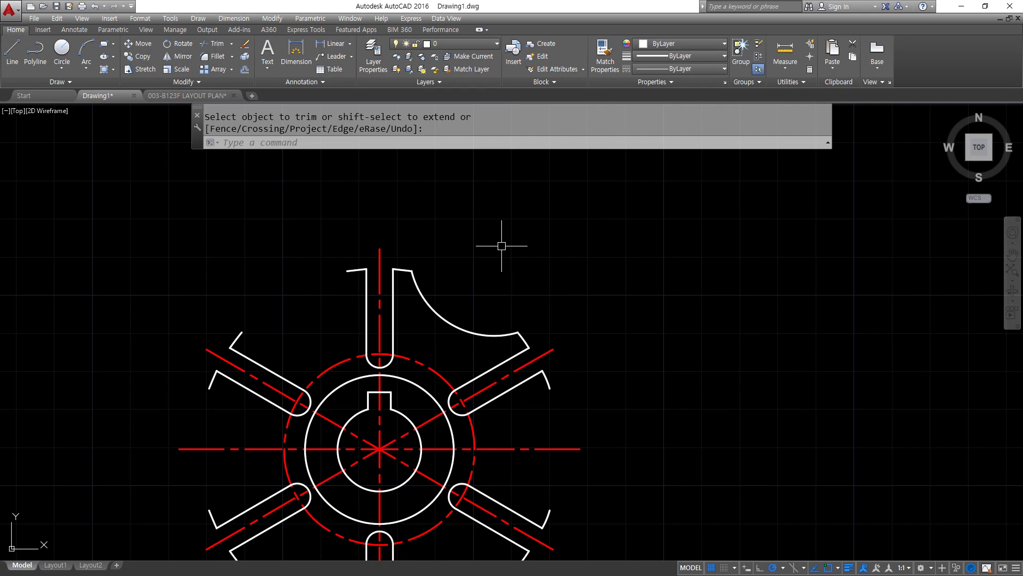
{"action": "middle_click_drag", "start_coordinate": [381, 345], "coordinate": [363, 284]}
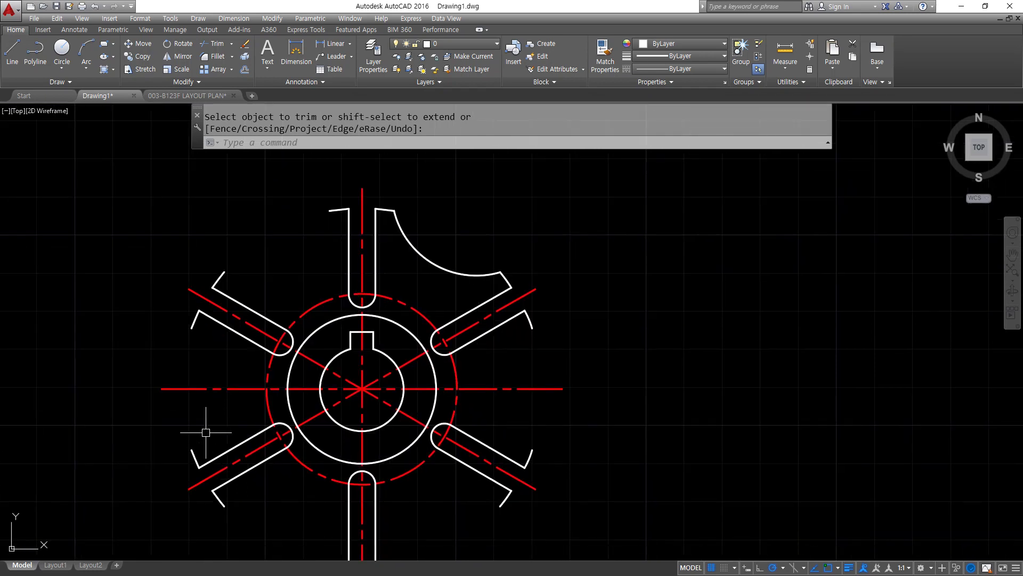
Step: Draw radius 22 helper circles centred on the facing rim-arc ends of the upper-left and top slots
{"action": "middle_click_drag", "start_coordinate": [272, 362], "coordinate": [306, 379]}
{"action": "type", "text": "c"}
{"action": "key", "text": "Return"}
{"action": "left_click", "coordinate": [258, 288]}
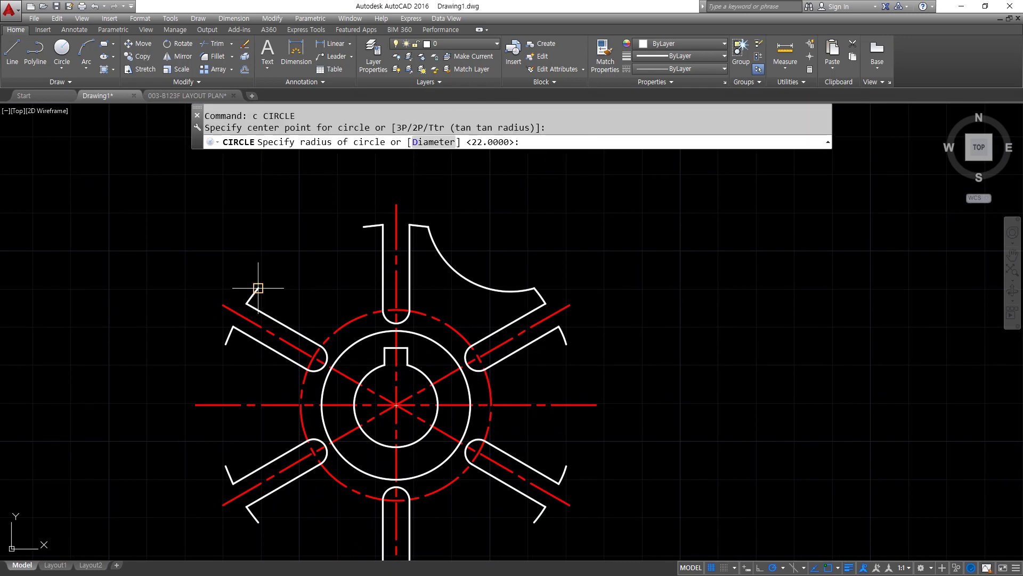
{"action": "key", "text": "Return"}
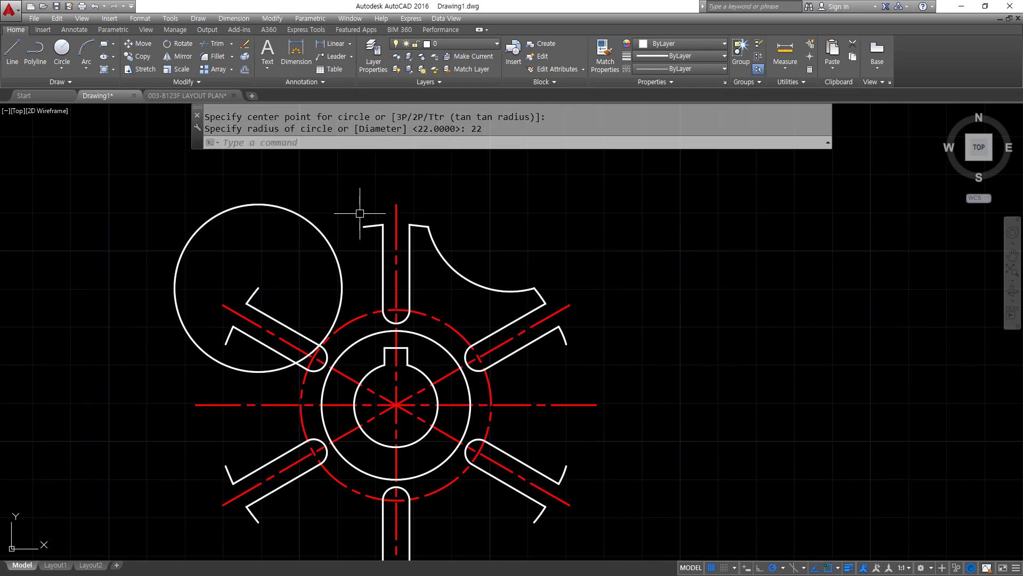
{"action": "key", "text": "Return"}
{"action": "left_click", "coordinate": [363, 227]}
{"action": "key", "text": "Return"}
Step: Draw a radius 22 circle at the upper-left helper circles' outer intersection and erase both helper circles
{"action": "key", "text": "Return"}
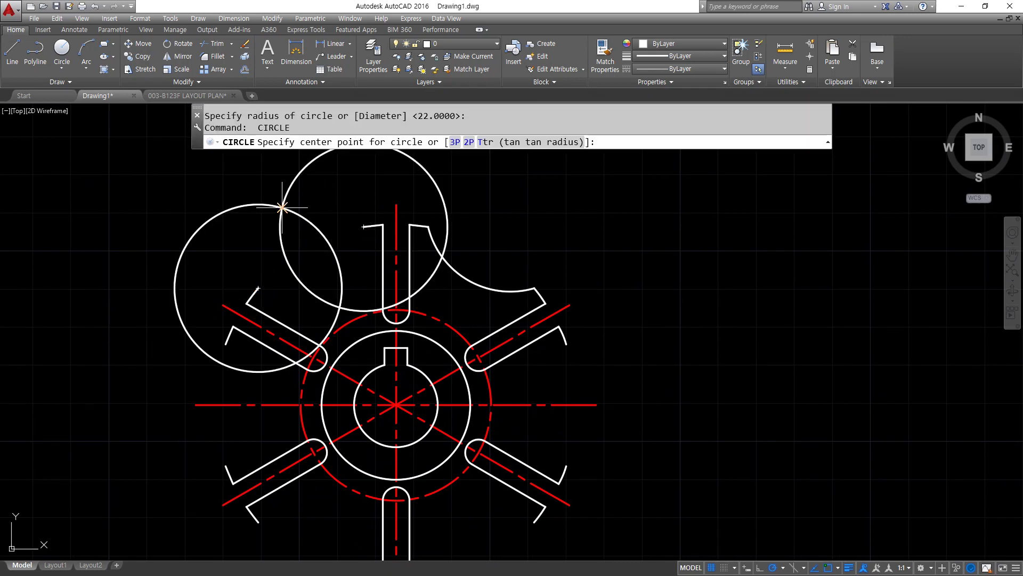
{"action": "left_click", "coordinate": [282, 208]}
{"action": "key", "text": "Return"}
{"action": "left_click", "coordinate": [316, 207]}
{"action": "left_click", "coordinate": [251, 241]}
{"action": "key", "text": "Delete"}
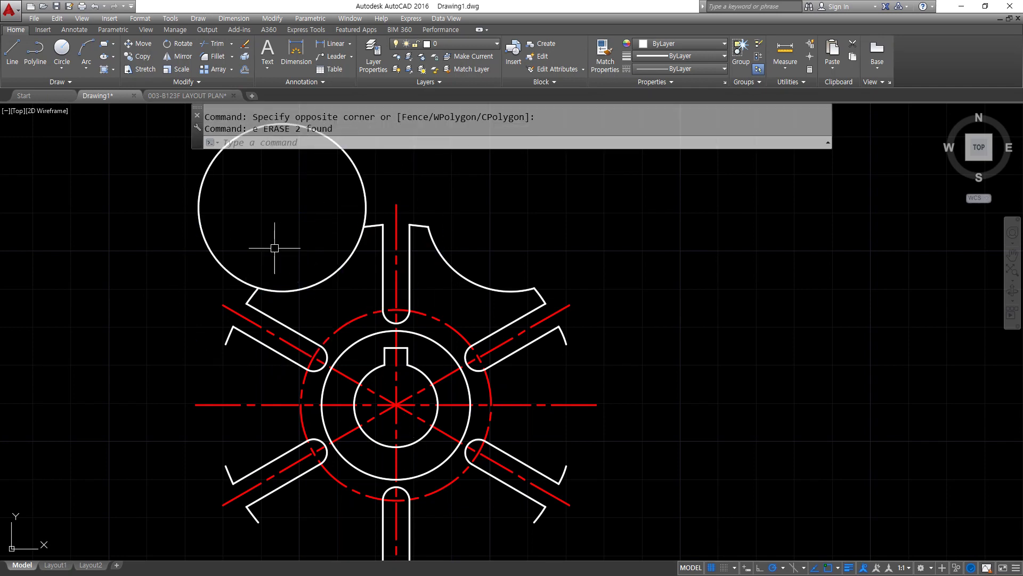
Step: Trim the outer part of the circle to leave a concave arc between the upper-left and top slots
{"action": "type", "text": "tr"}
{"action": "key", "text": "Return"}
{"action": "key", "text": "Return"}
{"action": "left_click", "coordinate": [227, 240]}
{"action": "left_click", "coordinate": [146, 260]}
{"action": "key", "text": "Return"}
{"action": "middle_click_drag", "start_coordinate": [153, 366], "coordinate": [156, 264]}
{"action": "type", "text": "c"}
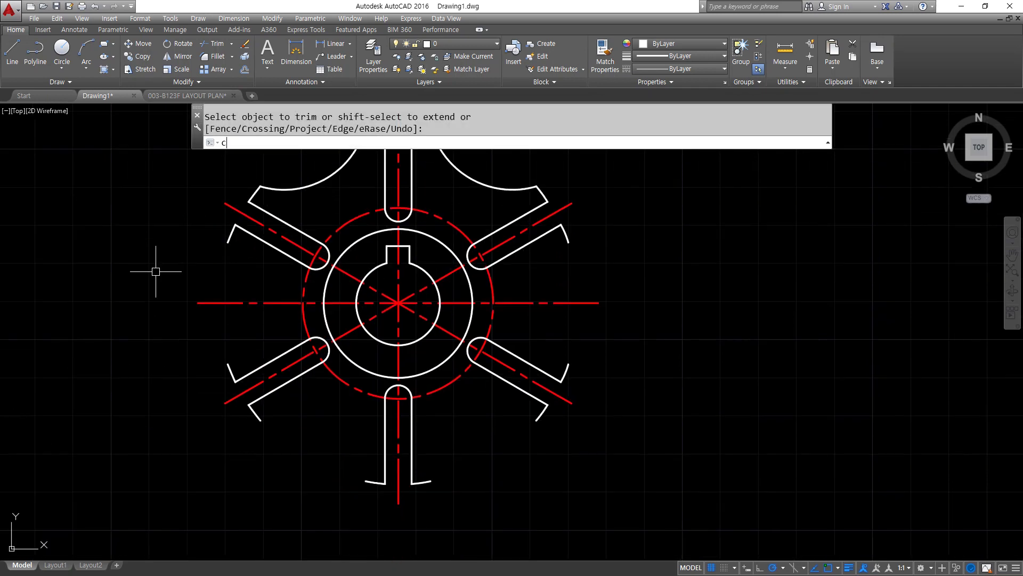
{"action": "key", "text": "Return"}
{"action": "left_click", "coordinate": [229, 364]}
{"action": "key", "text": "Escape"}
{"action": "key", "text": "Escape"}
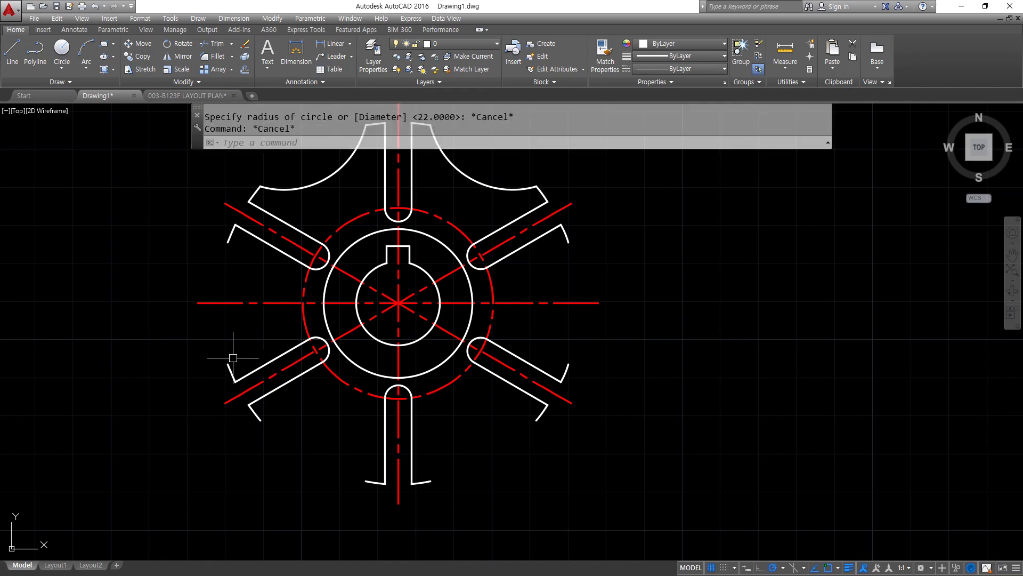
Step: Draw radius 22 helper circles centred on the facing rim-arc ends of the lower-left and upper-left slots
{"action": "key", "text": "Return"}
{"action": "left_click", "coordinate": [228, 364]}
{"action": "key", "text": "Return"}
{"action": "key", "text": "Return"}
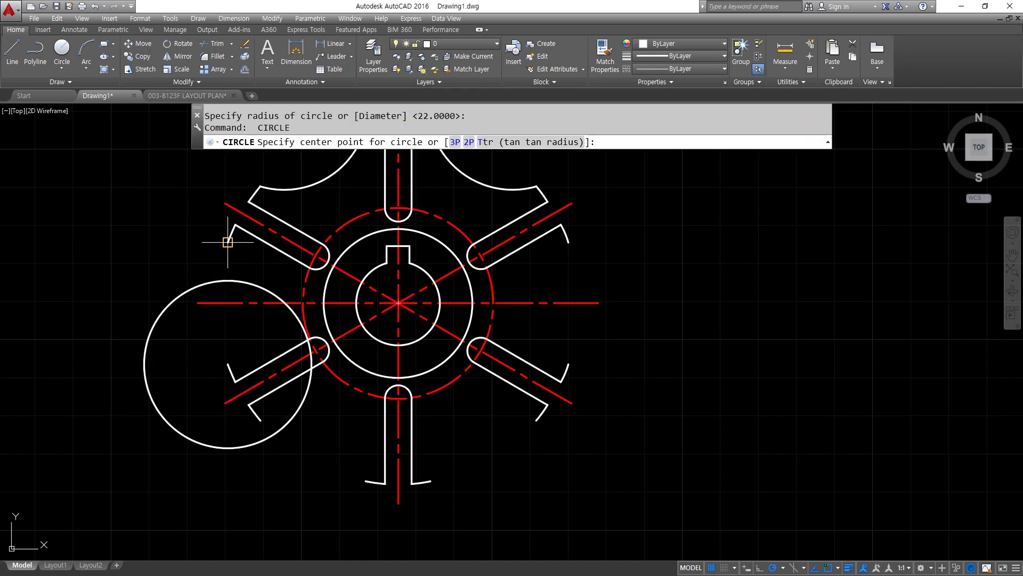
{"action": "left_click", "coordinate": [228, 242]}
{"action": "key", "text": "Return"}
Step: Draw a radius 22 circle at the left helper circles' outer intersection and erase both helper circles
{"action": "key", "text": "Return"}
{"action": "left_click", "coordinate": [170, 302]}
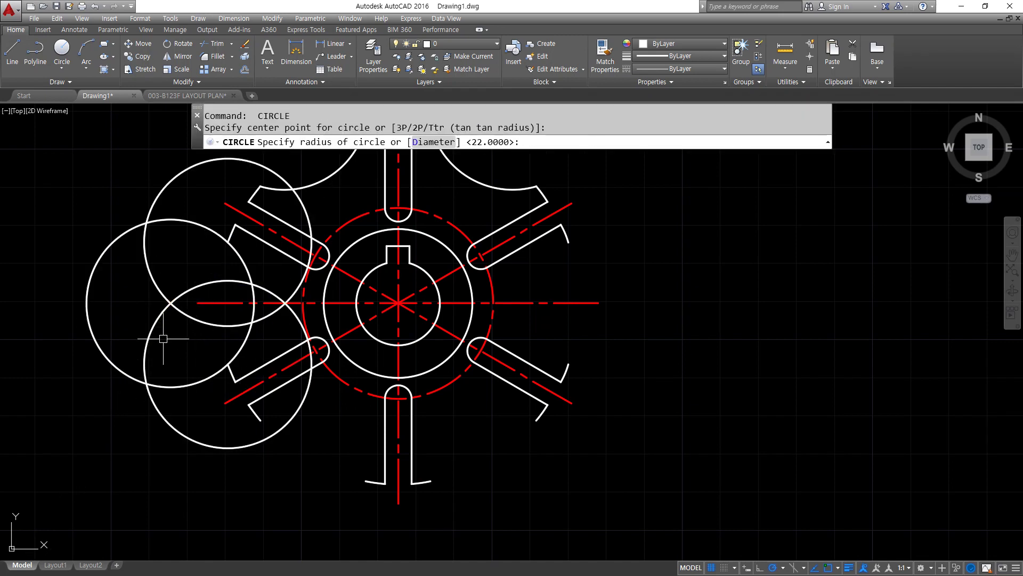
{"action": "key", "text": "Return"}
{"action": "left_click", "coordinate": [174, 319]}
{"action": "left_click", "coordinate": [153, 278]}
{"action": "type", "text": "e"}
{"action": "key", "text": "Return"}
Step: Trim the outer part of the left circle to leave a concave arc between the upper-left and lower-left slots
{"action": "type", "text": "tr"}
{"action": "key", "text": "Return"}
{"action": "key", "text": "Return"}
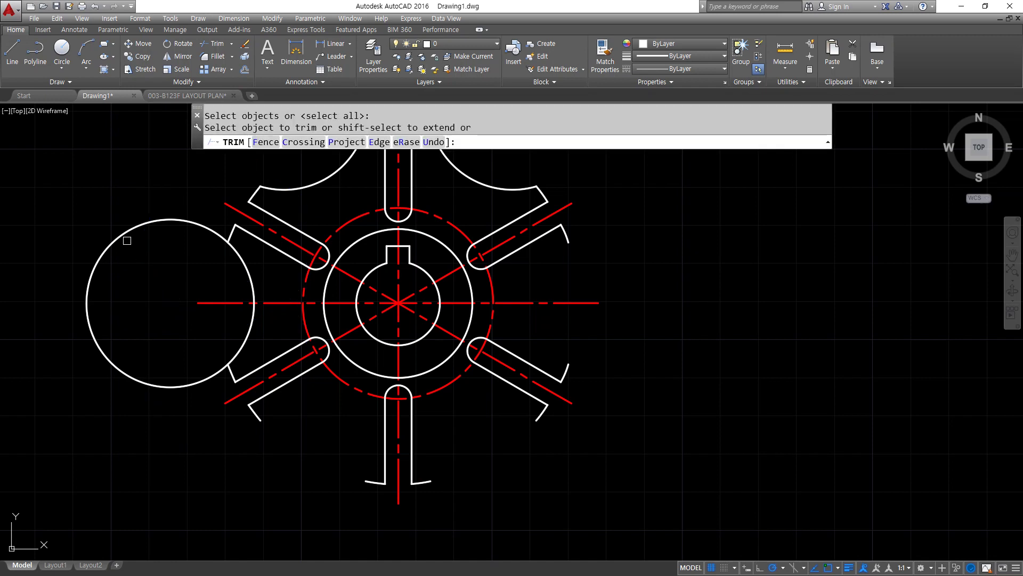
{"action": "left_click", "coordinate": [124, 235]}
{"action": "middle_click_drag", "start_coordinate": [262, 415], "coordinate": [124, 342]}
{"action": "key", "text": "Return"}
Step: Draw radius 22 helper circles centred on the facing rim-arc ends of the lower-left and bottom slots
{"action": "type", "text": "c CIRCLE"}
{"action": "key", "text": "Return"}
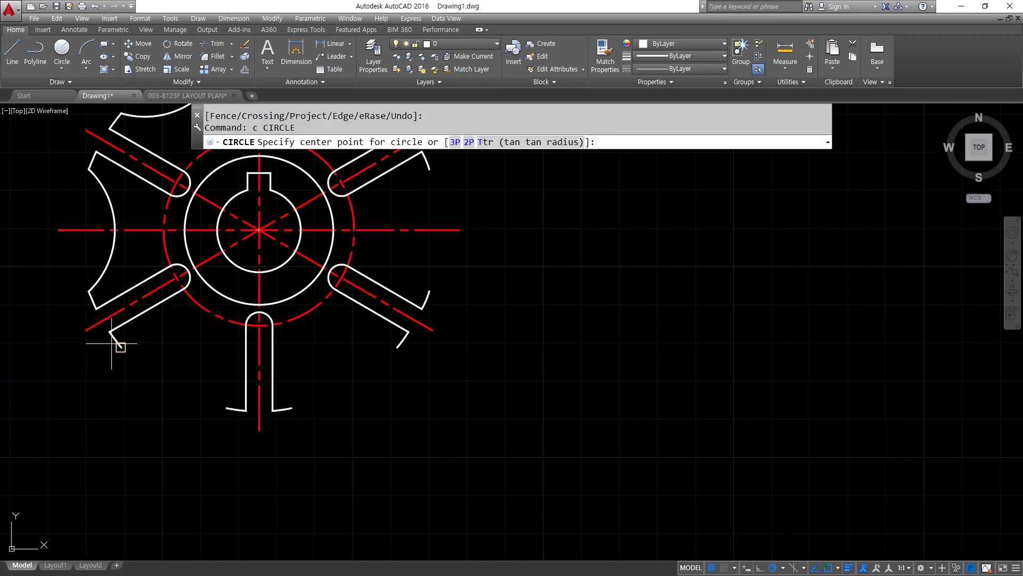
{"action": "left_click", "coordinate": [121, 347]}
{"action": "key", "text": "Return"}
{"action": "key", "text": "Return"}
{"action": "left_click", "coordinate": [227, 408]}
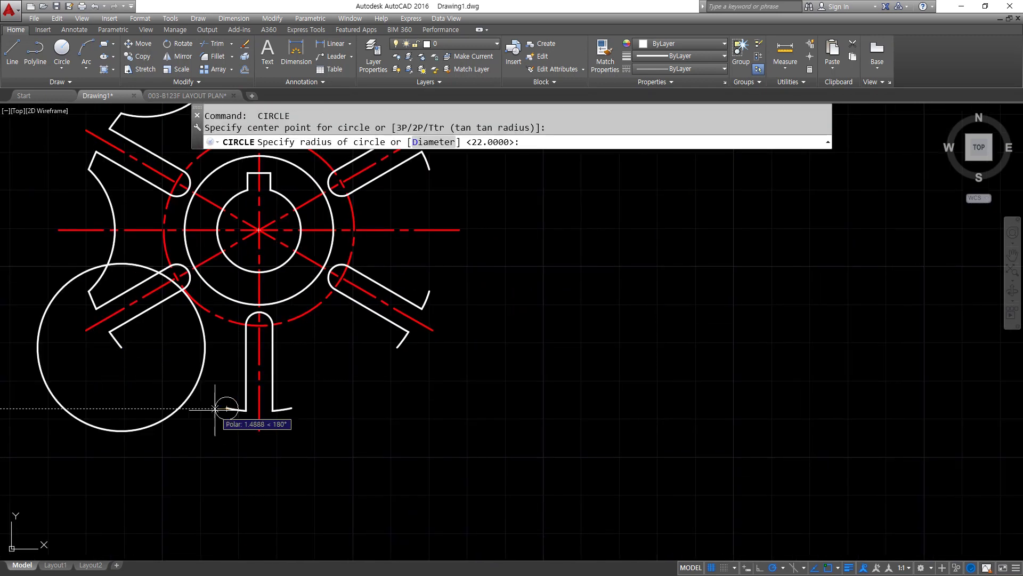
{"action": "key", "text": "Return"}
Step: Draw a radius 22 circle at the lower-left helper circles' outer intersection and erase both helper circles
{"action": "key", "text": "Return"}
{"action": "left_click", "coordinate": [145, 427]}
{"action": "key", "text": "Return"}
{"action": "left_click", "coordinate": [183, 440]}
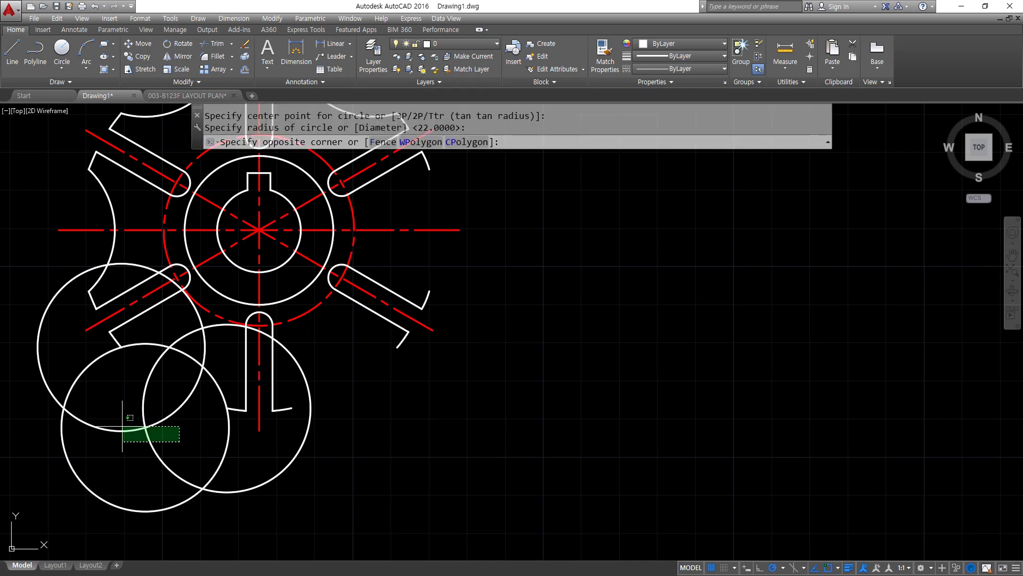
{"action": "left_click", "coordinate": [85, 397]}
{"action": "type", "text": "e"}
{"action": "key", "text": "Return"}
Step: Trim the outer part of the circle to leave a concave arc between the lower-left and bottom slots
{"action": "type", "text": "tr"}
{"action": "key", "text": "Return"}
{"action": "key", "text": "Return"}
{"action": "left_click", "coordinate": [228, 486]}
{"action": "left_click", "coordinate": [137, 464]}
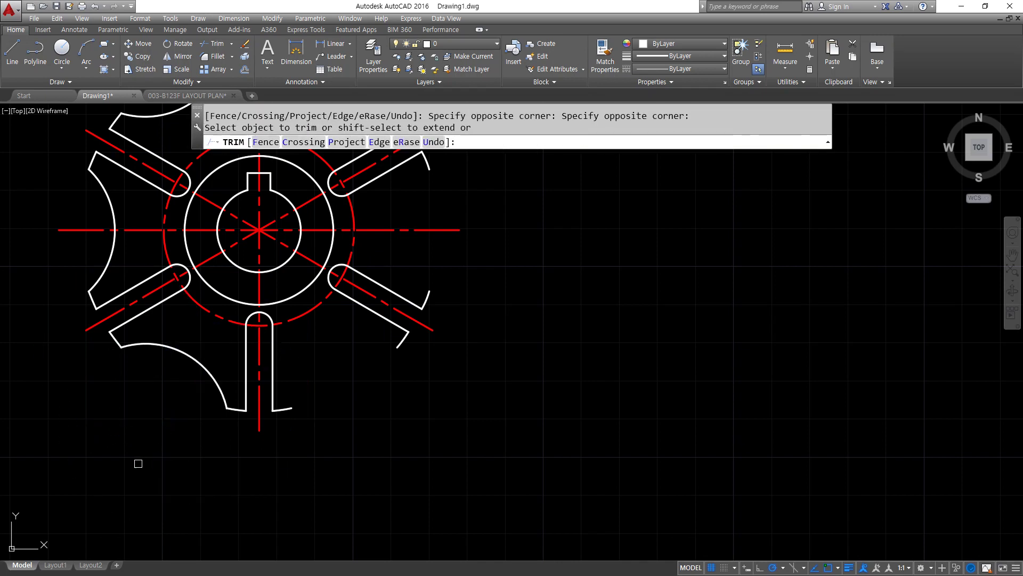
{"action": "mouse_move", "coordinate": [320, 329]}
{"action": "middle_mouse_down"}
{"action": "mouse_move", "coordinate": [322, 366]}
{"action": "mouse_move", "coordinate": [338, 371]}
{"action": "mouse_move", "coordinate": [347, 399]}
{"action": "middle_mouse_up"}
{"action": "scroll", "coordinate": [324, 367], "scroll_direction": "down", "scroll_amount": 2}
{"action": "scroll", "coordinate": [337, 368], "scroll_direction": "up", "scroll_amount": 2}
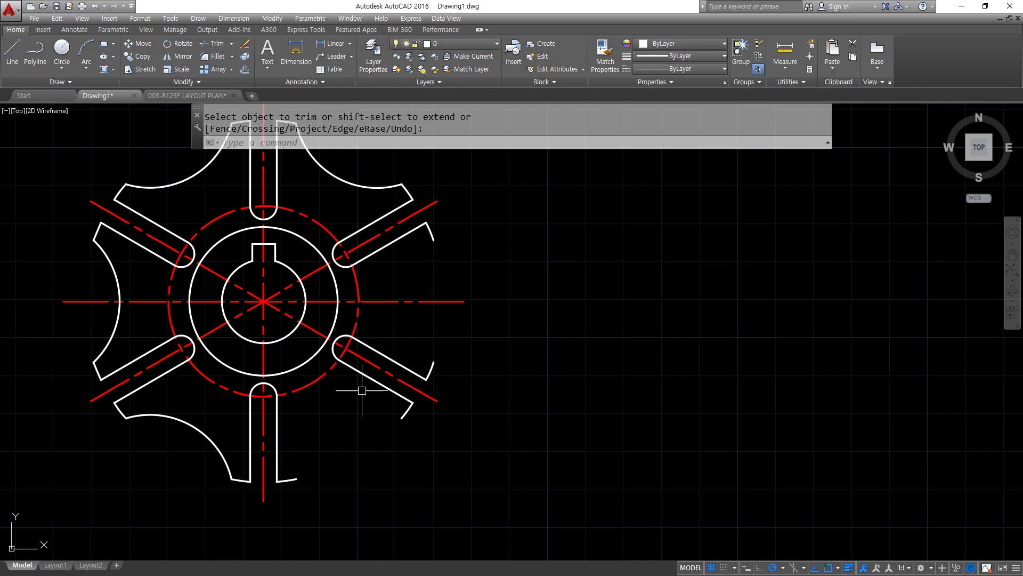
Step: Draw a radius 22 Start, End, Radius arc from the upper-right slot's lower rim-arc end to the lower-right slot's upper rim-arc end
{"action": "left_click", "coordinate": [94, 69]}
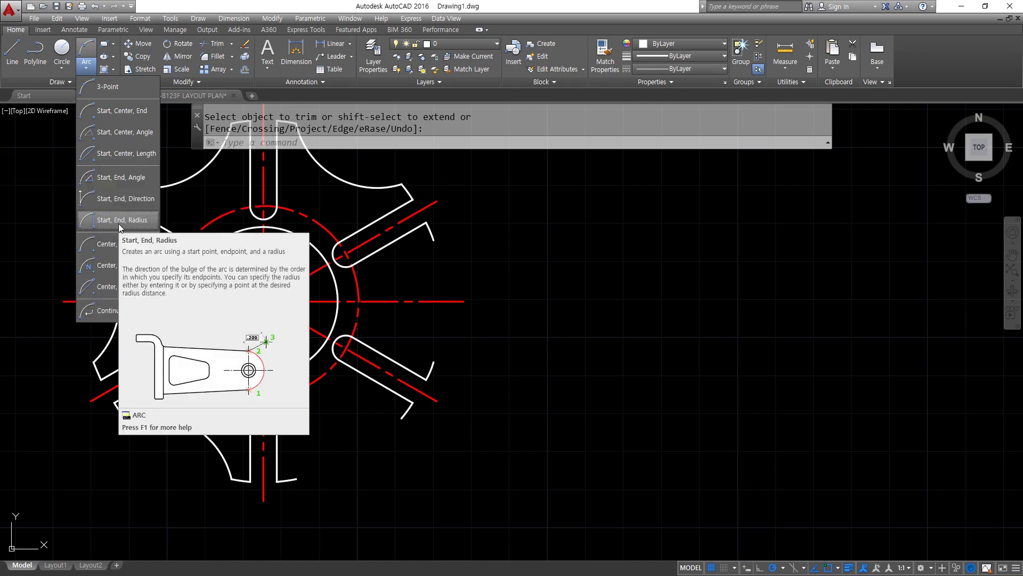
{"action": "left_click", "coordinate": [119, 222]}
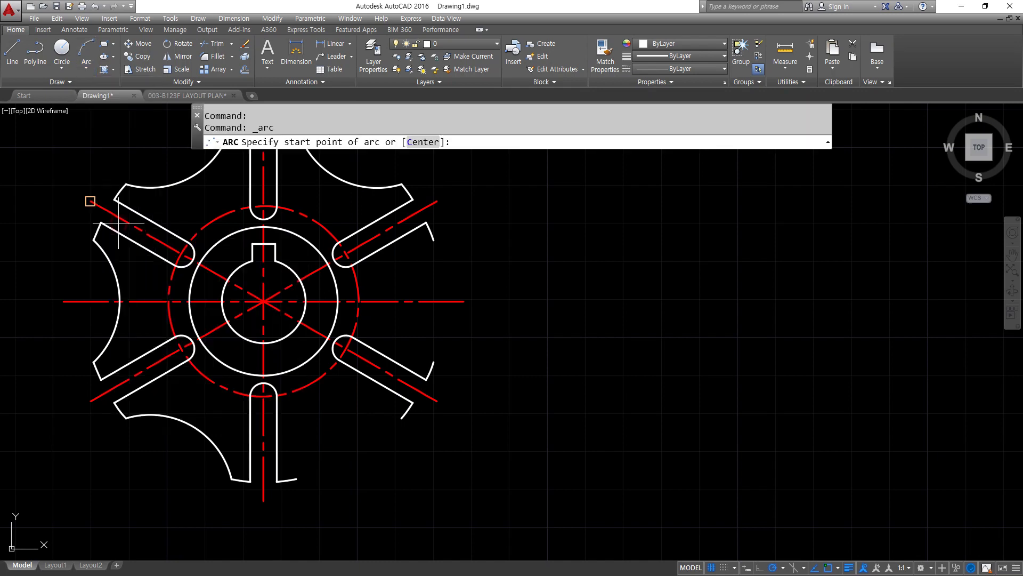
{"action": "left_click", "coordinate": [433, 240]}
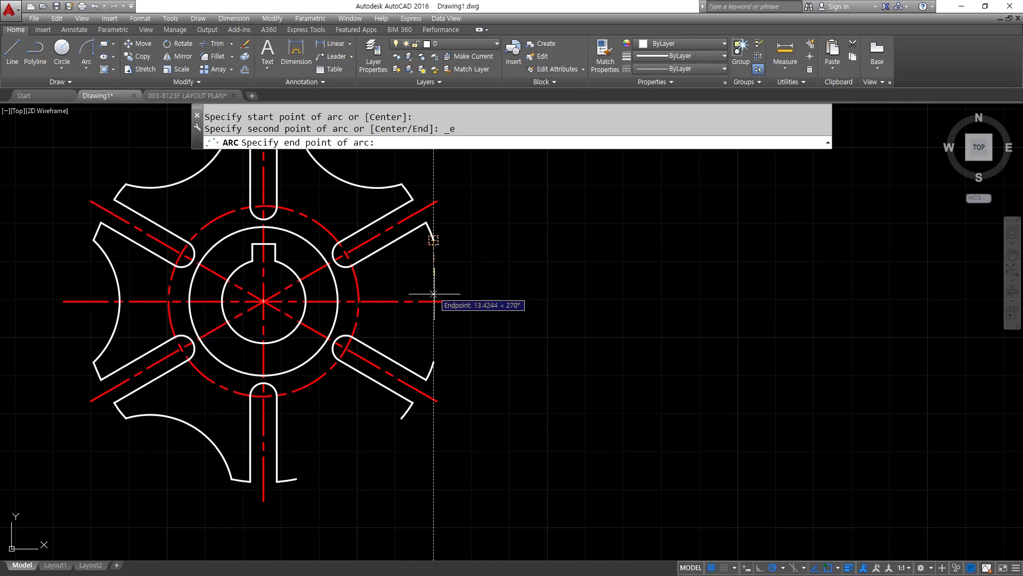
{"action": "left_click", "coordinate": [434, 361]}
{"action": "type", "text": "22"}
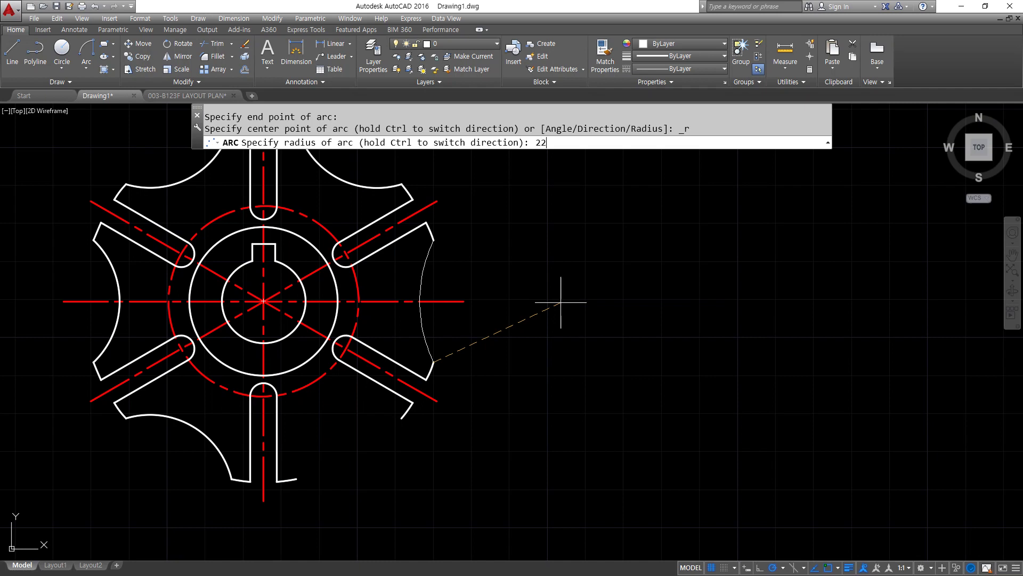
{"action": "key", "text": "Return"}
Step: Draw a radius 22 Start, End, Radius arc from the lower-right slot's rim-arc end to the bottom slot's facing rim-arc end
{"action": "middle_click_drag", "start_coordinate": [437, 312], "coordinate": [457, 258]}
{"action": "left_click", "coordinate": [95, 58]}
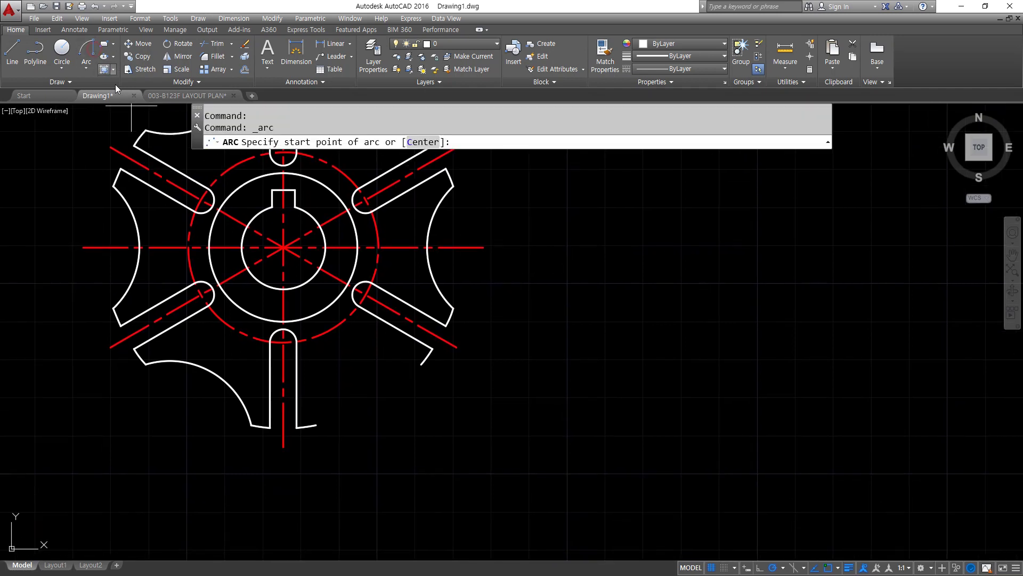
{"action": "left_click", "coordinate": [421, 364]}
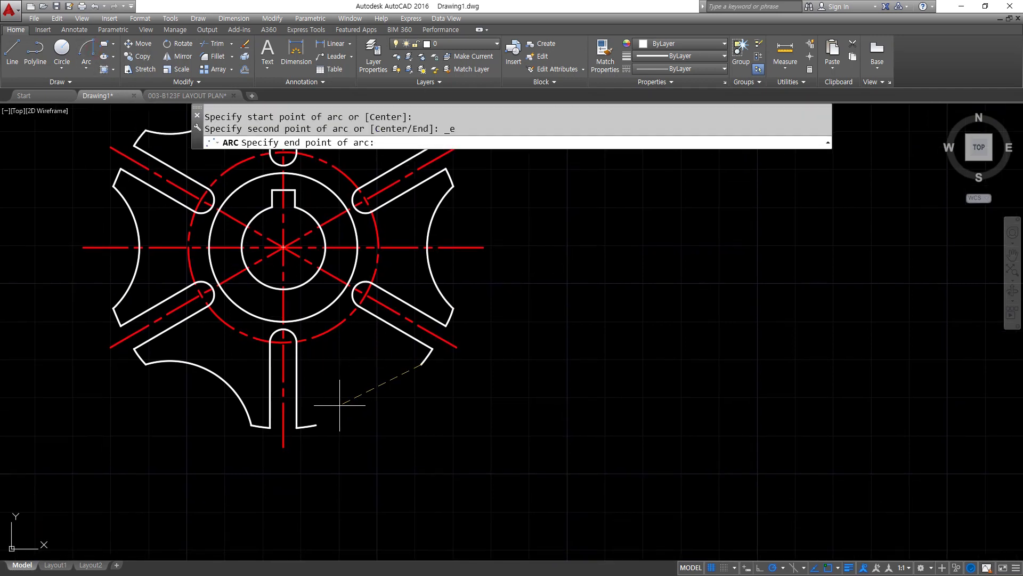
{"action": "left_click", "coordinate": [316, 424]}
{"action": "type", "text": "22"}
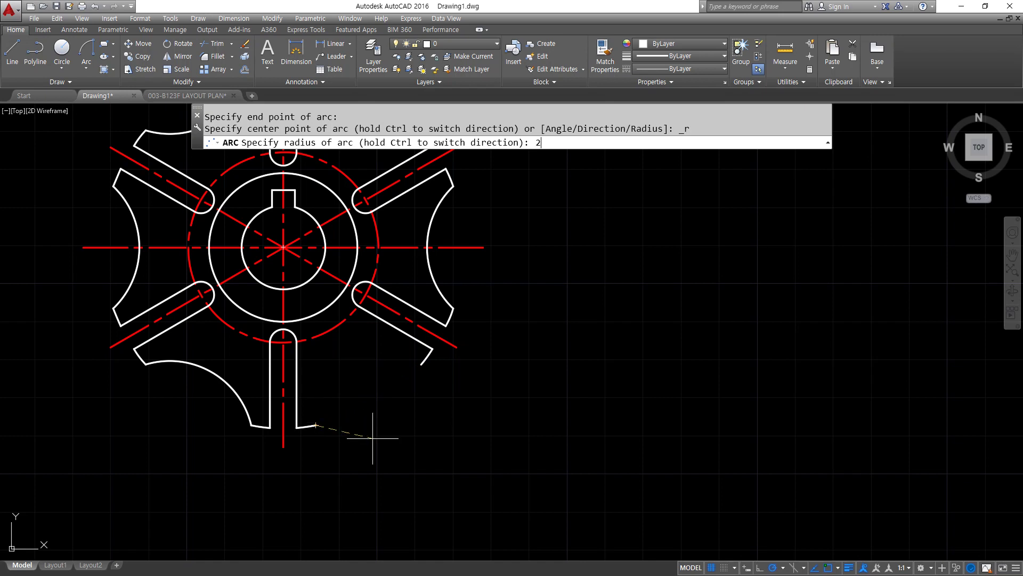
{"action": "key", "text": "Return"}
Step: Draw a second radius 22 arc in the reverse order, from the bottom slot's rim-arc end to the lower-right slot's
{"action": "mouse_move", "coordinate": [637, 341]}
{"action": "middle_mouse_down"}
{"action": "mouse_move", "coordinate": [623, 377]}
{"action": "mouse_move", "coordinate": [630, 391]}
{"action": "middle_mouse_up"}
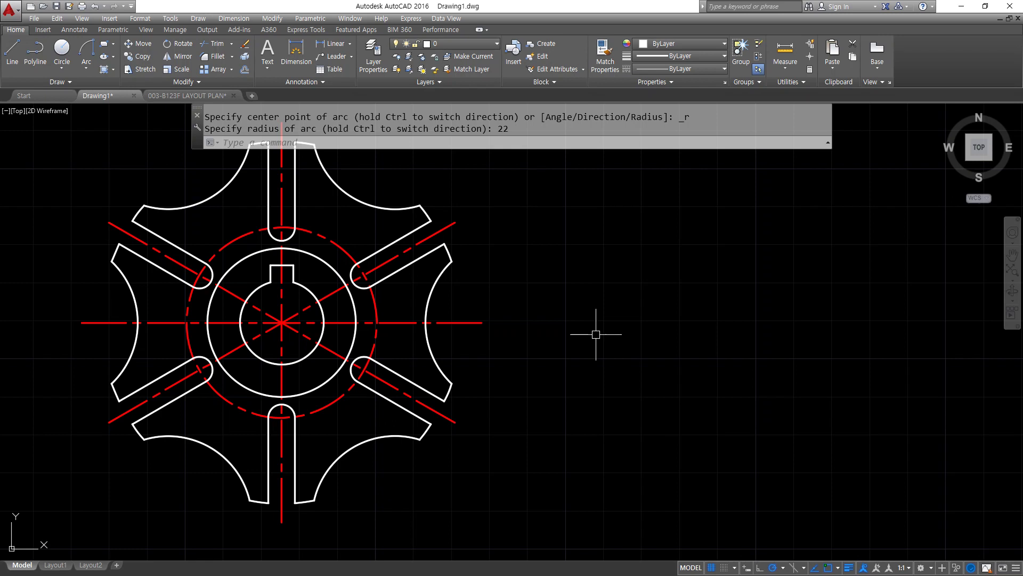
{"action": "scroll", "coordinate": [341, 475], "scroll_direction": "up", "scroll_amount": 3}
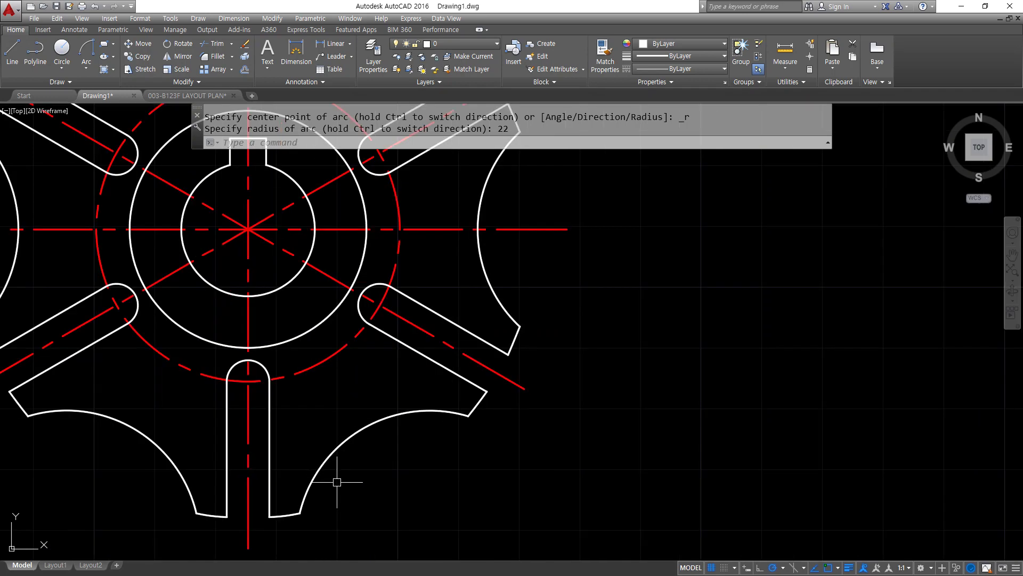
{"action": "left_click", "coordinate": [86, 50]}
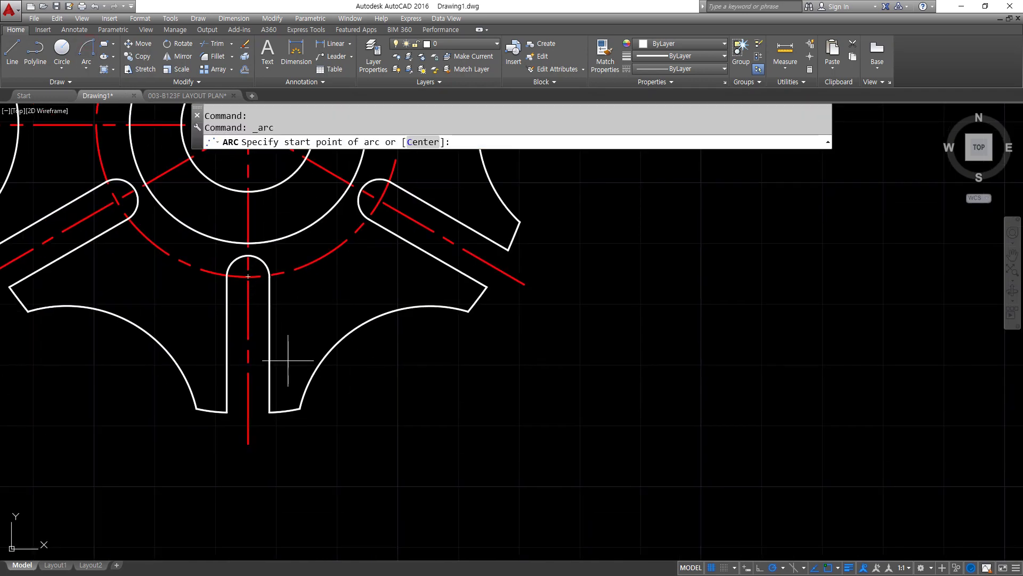
{"action": "left_click", "coordinate": [294, 408]}
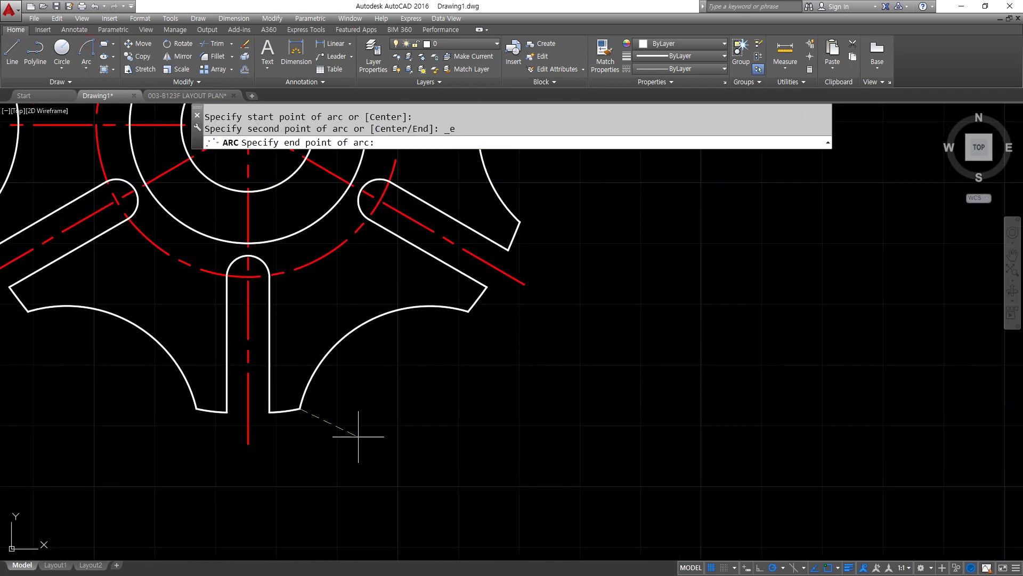
{"action": "left_click", "coordinate": [468, 311]}
{"action": "type", "text": "22"}
{"action": "key", "text": "Return"}
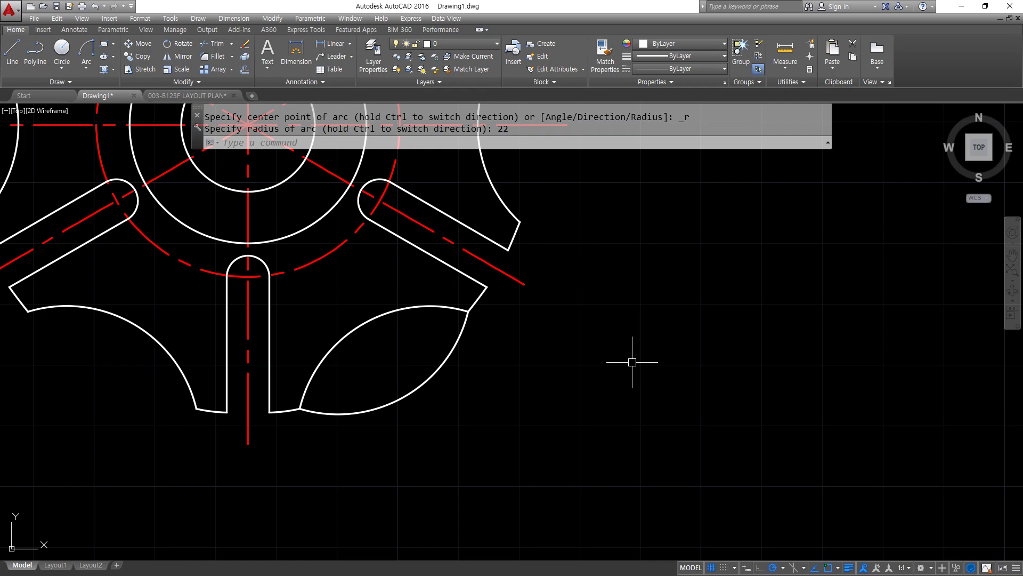
{"action": "scroll", "coordinate": [315, 283], "scroll_direction": "up", "scroll_amount": 3}
{"action": "scroll", "coordinate": [411, 402], "scroll_direction": "down", "scroll_amount": 2}
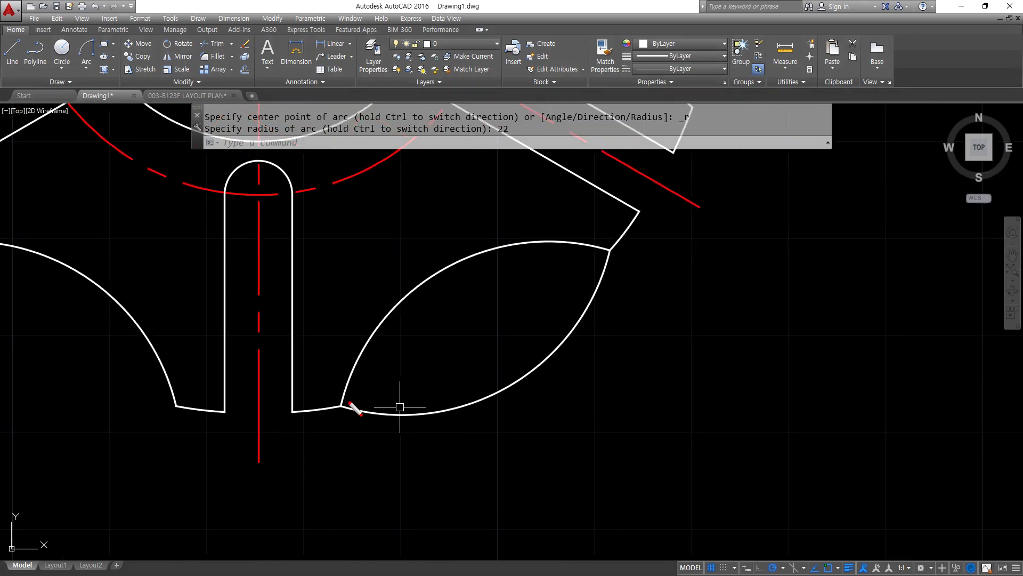
{"action": "left_click", "coordinate": [342, 406]}
{"action": "mouse_move", "coordinate": [325, 312]}
{"action": "left_mouse_down"}
{"action": "mouse_move", "coordinate": [394, 480]}
{"action": "mouse_move", "coordinate": [457, 409]}
{"action": "mouse_move", "coordinate": [463, 417]}
{"action": "left_mouse_up"}
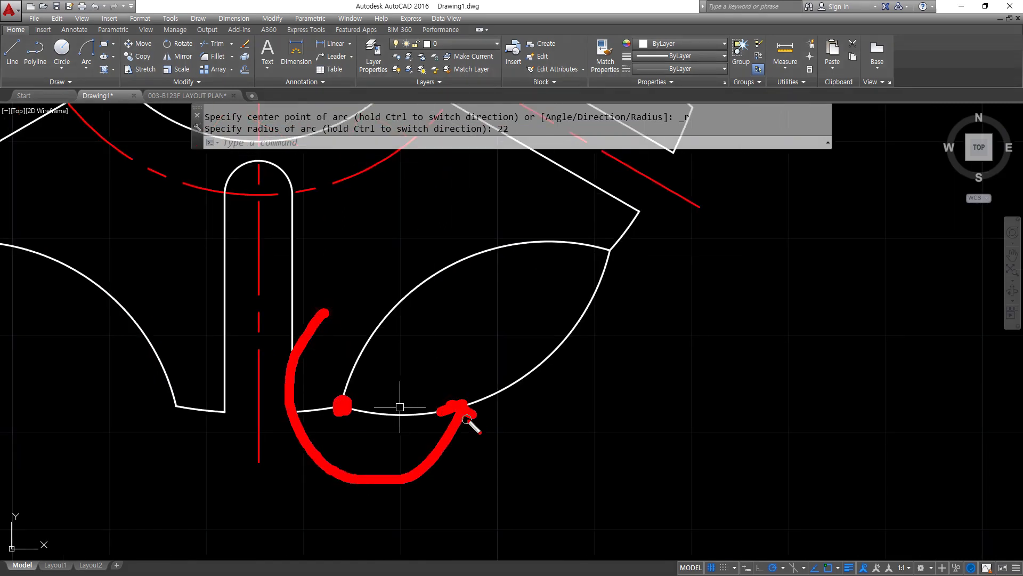
{"action": "left_click", "coordinate": [608, 247]}
{"action": "mouse_move", "coordinate": [674, 260]}
{"action": "left_mouse_down"}
{"action": "mouse_move", "coordinate": [532, 207]}
{"action": "mouse_move", "coordinate": [518, 226]}
{"action": "mouse_move", "coordinate": [538, 233]}
{"action": "left_mouse_up"}
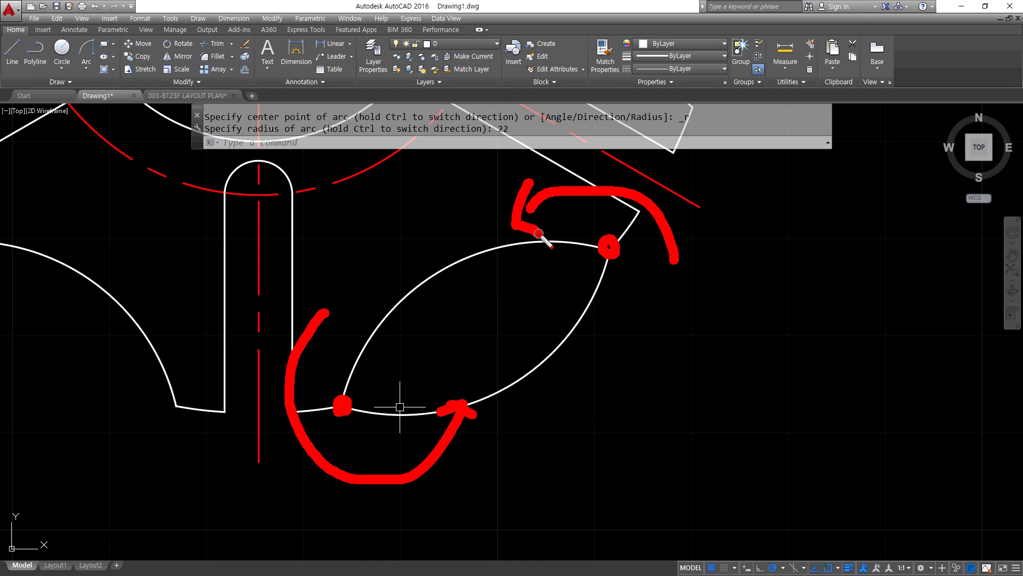
{"action": "key", "text": "Escape"}
Step: Erase both arcs between the bottom and lower-right slots
{"action": "left_click", "coordinate": [541, 396]}
{"action": "left_click", "coordinate": [409, 245]}
{"action": "type", "text": "e"}
{"action": "key", "text": "Return"}
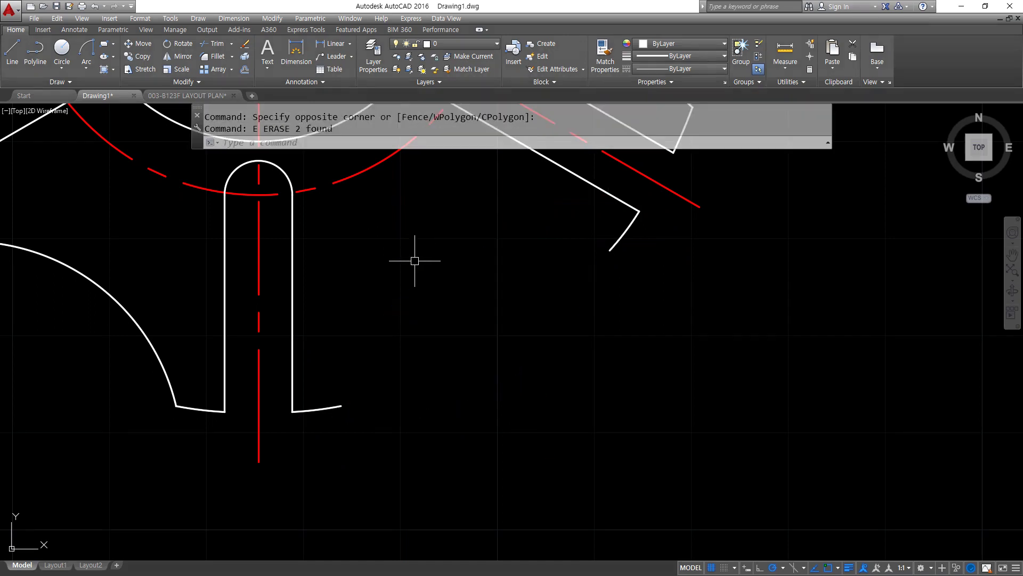
{"action": "mouse_move", "coordinate": [632, 264]}
{"action": "left_mouse_down"}
{"action": "mouse_move", "coordinate": [629, 237]}
{"action": "mouse_move", "coordinate": [565, 170]}
{"action": "mouse_move", "coordinate": [425, 242]}
{"action": "mouse_move", "coordinate": [469, 253]}
{"action": "left_mouse_up"}
{"action": "key", "text": "Escape"}
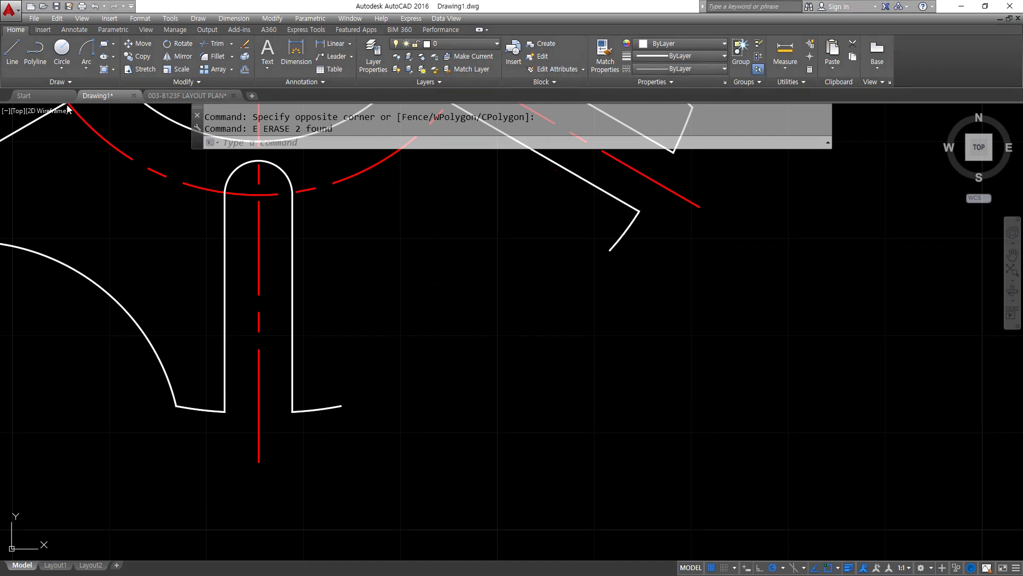
Step: Redraw the radius 22 concave arc between the lower-right and bottom slots, starting at the lower-right slot's rim-arc end
{"action": "left_click", "coordinate": [86, 51]}
{"action": "left_click", "coordinate": [610, 249]}
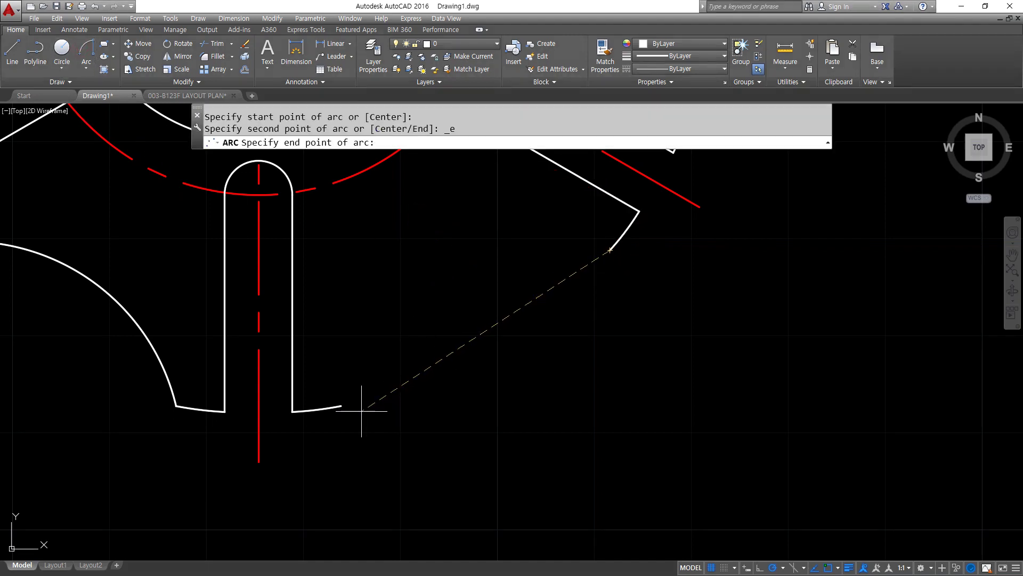
{"action": "left_click", "coordinate": [341, 406]}
{"action": "type", "text": "22"}
{"action": "key", "text": "Return"}
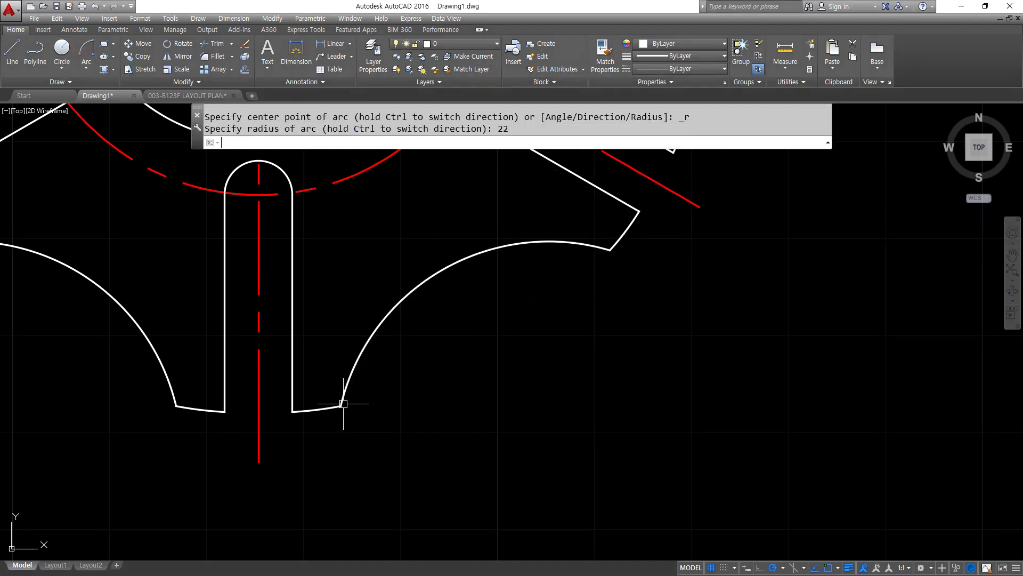